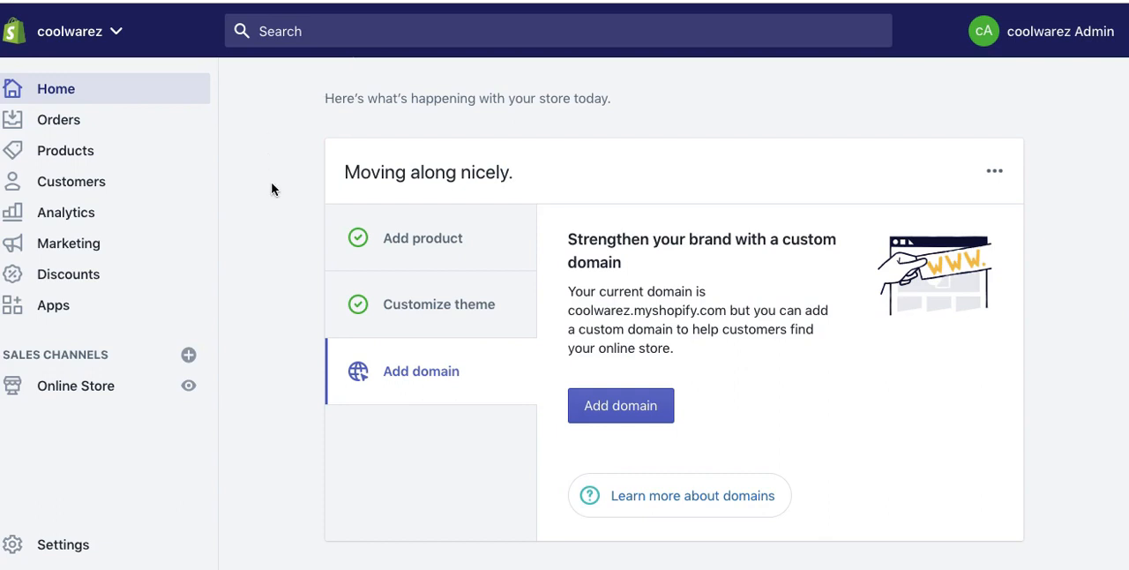
Step: Start a new product and title it "Short Sleeve T-Shirt"
click(65, 150)
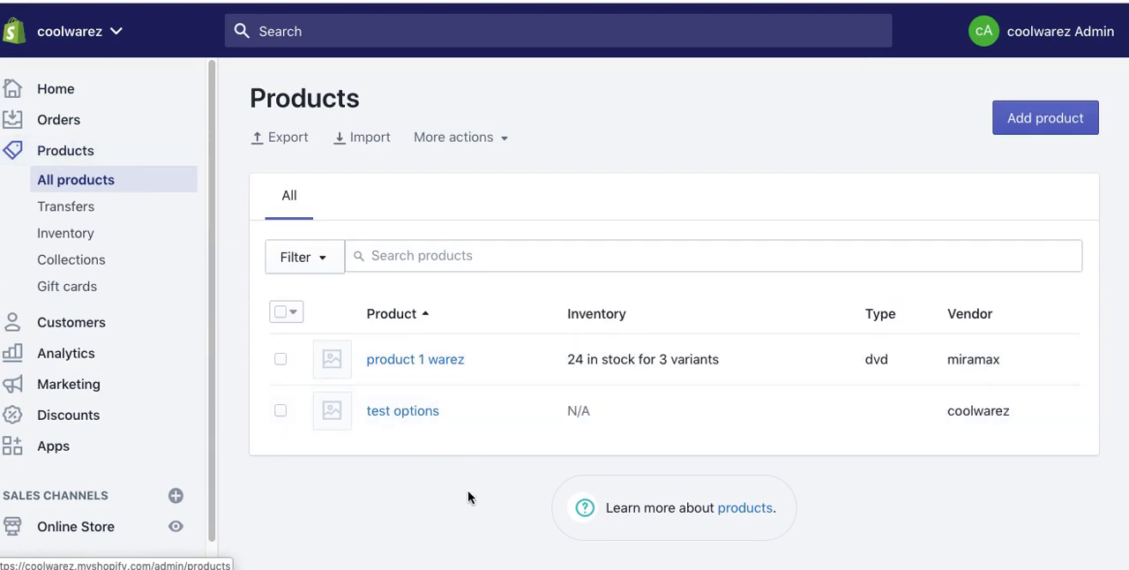
click(1050, 119)
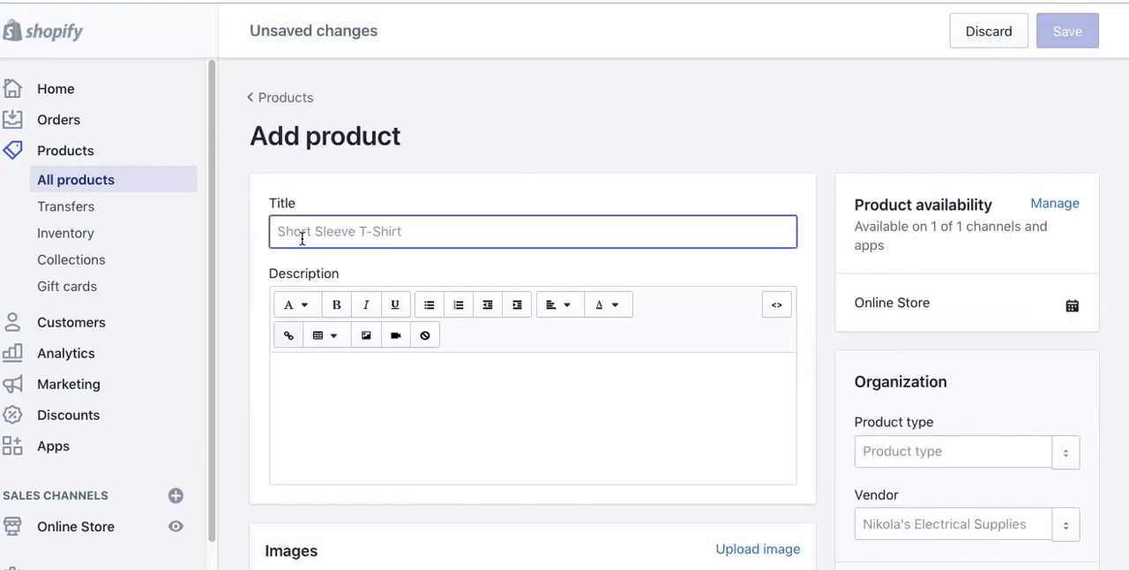
text(Sho)
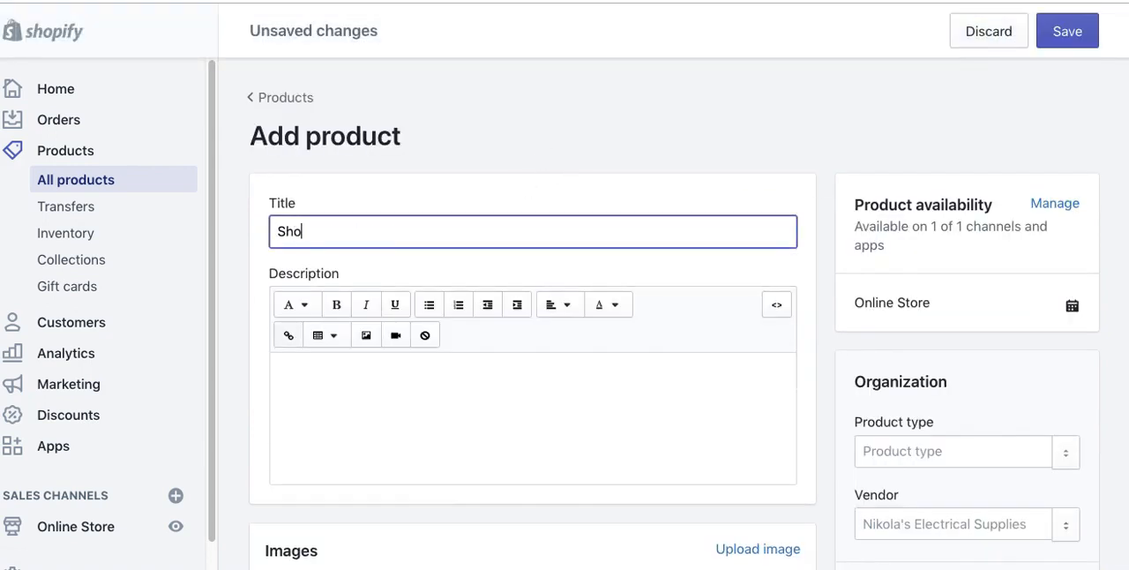
text(rt Sleeve T-Shirt)
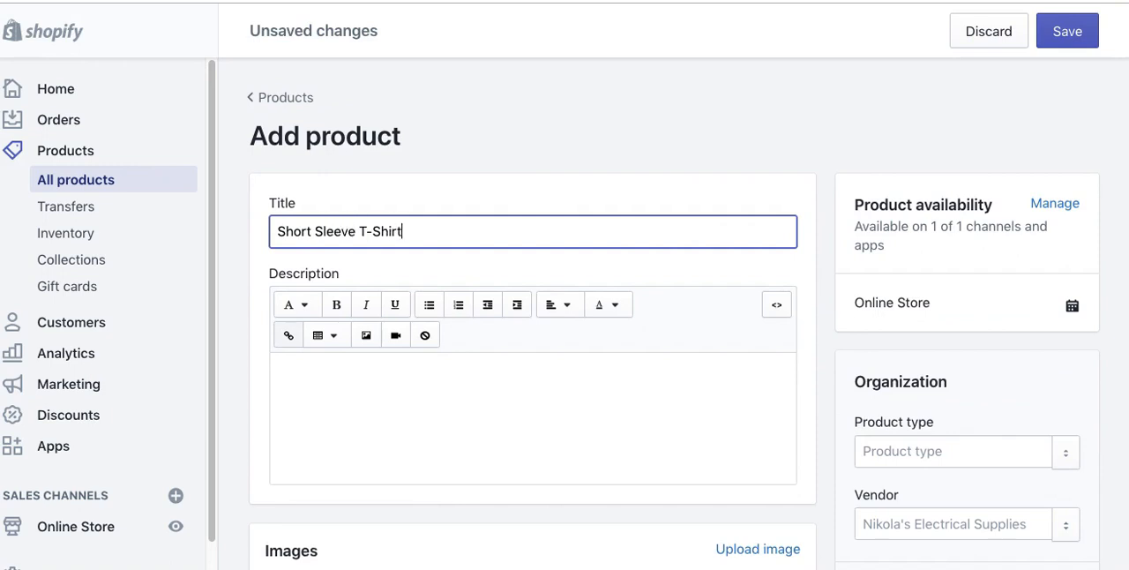
Step: Enter "Short Sleeve T-Shirt" as the first line of the product description
click(311, 402)
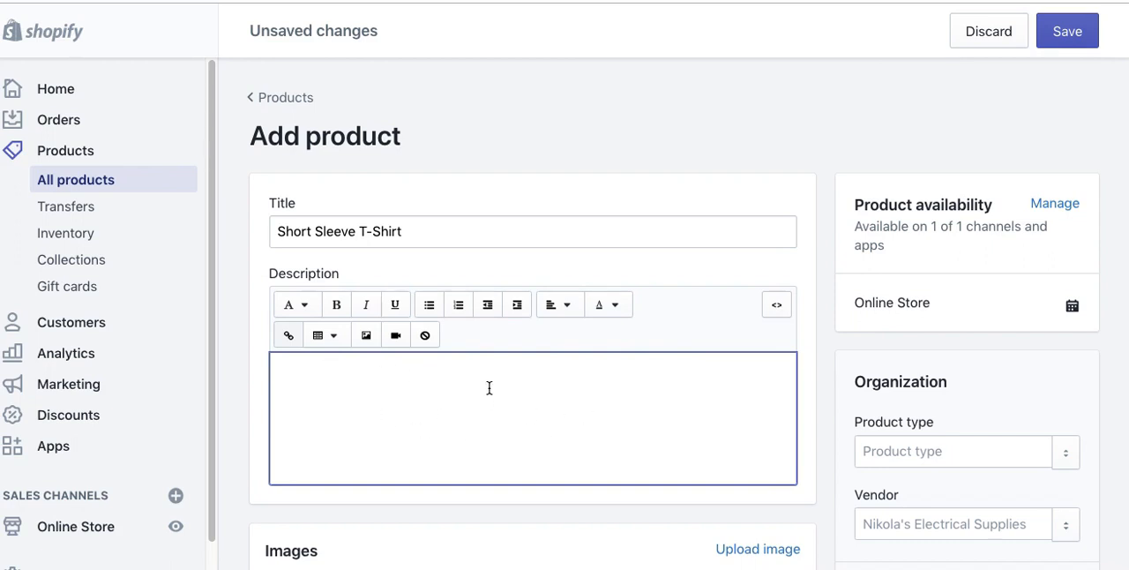
scroll(488, 388, down, 2)
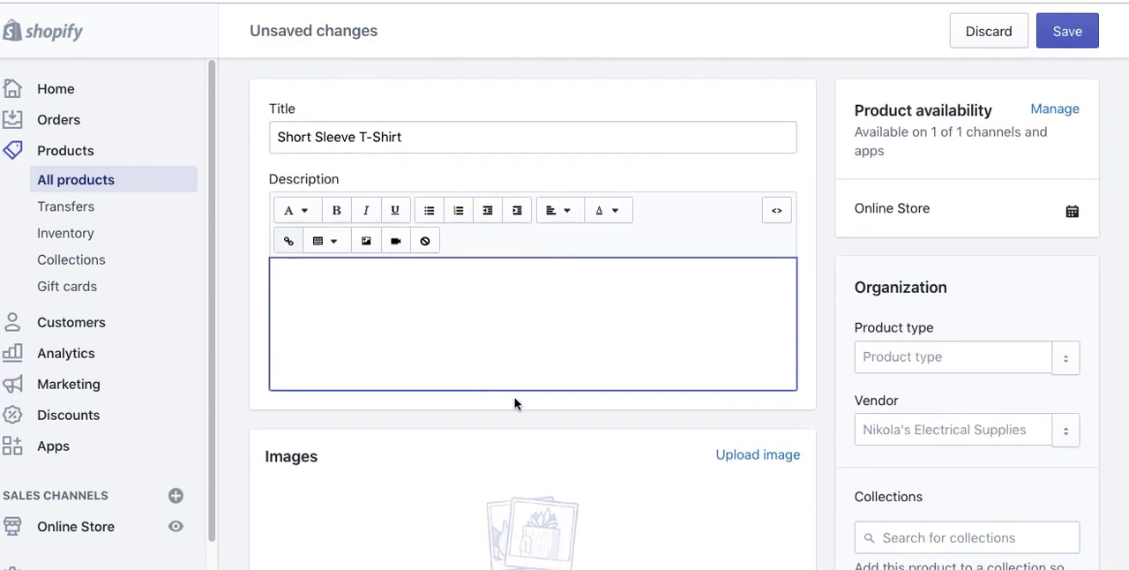
text(Short Sleeve)
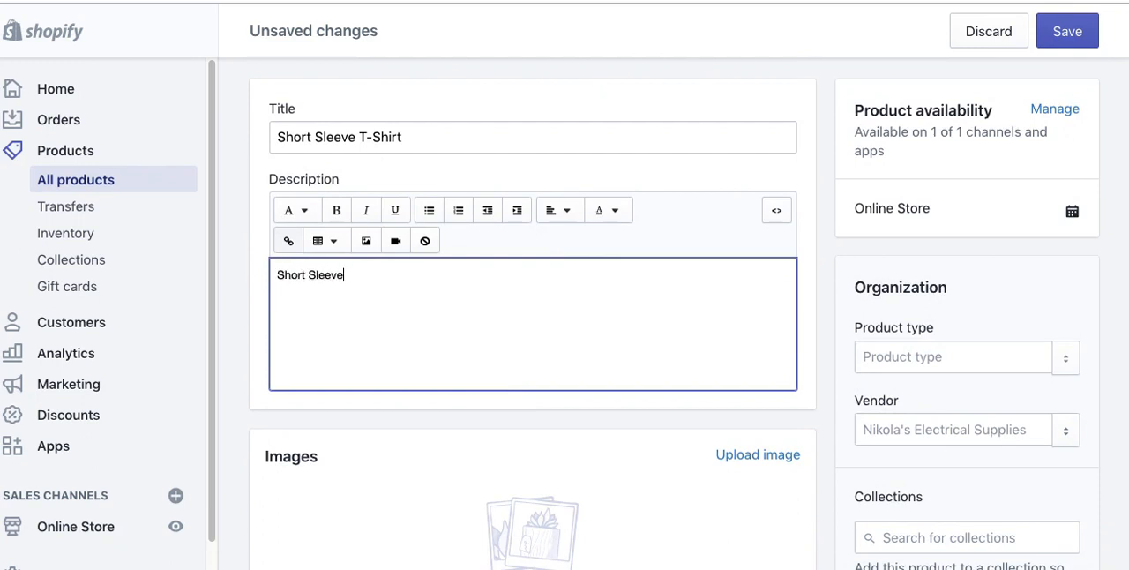
text( T-Shirt)
key(Return)
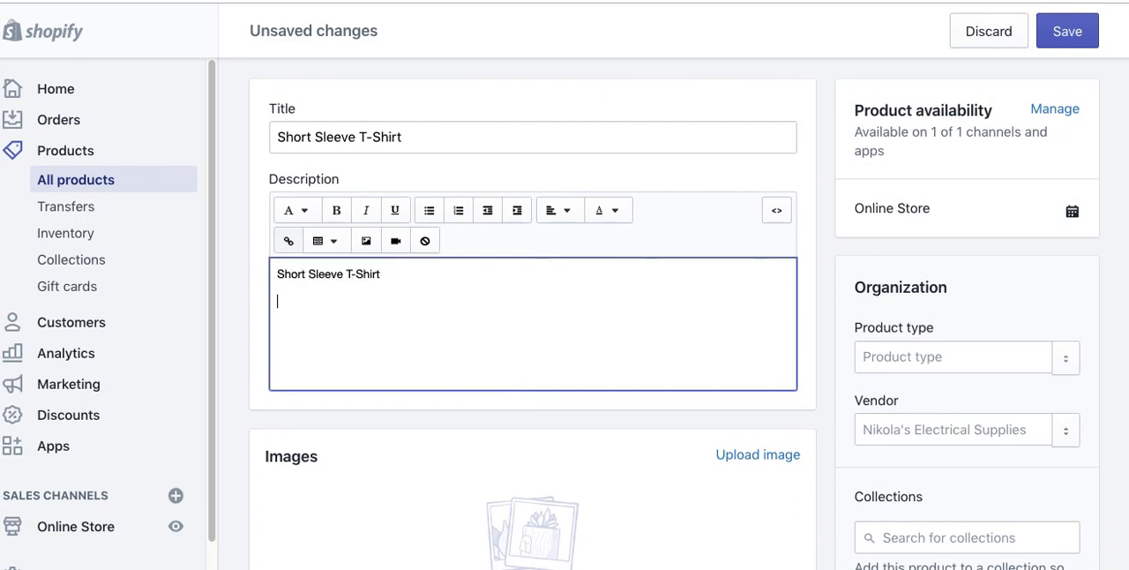
Step: Add a bulleted list to the description with the items "100% Cotton", "Looks Great" and "Long Lasting"
click(429, 210)
text(100% Cotton )
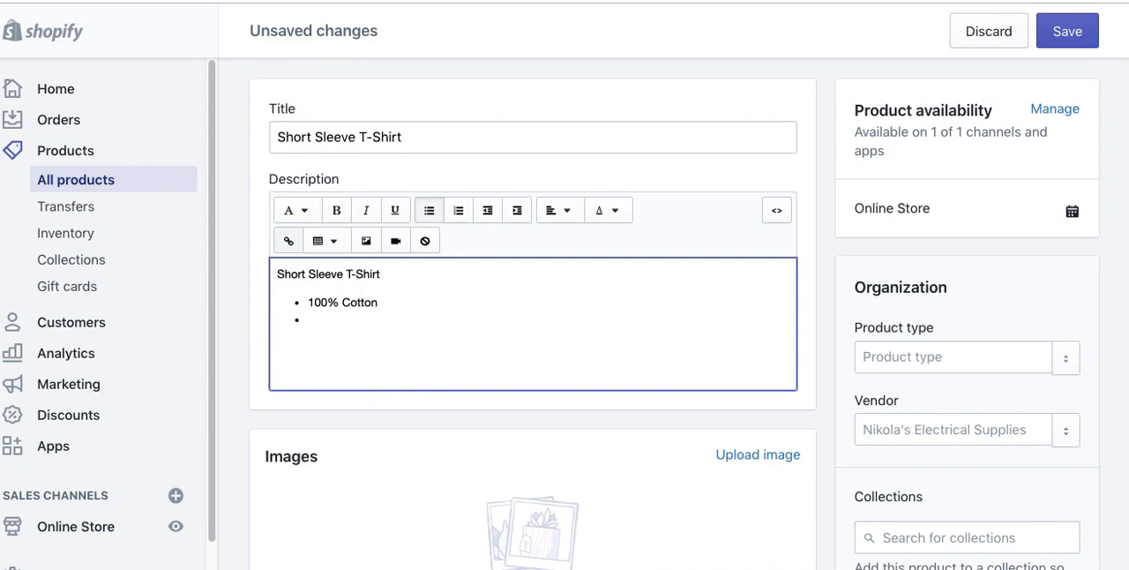
text(Looks Great)
key(Return)
text(Long Last)
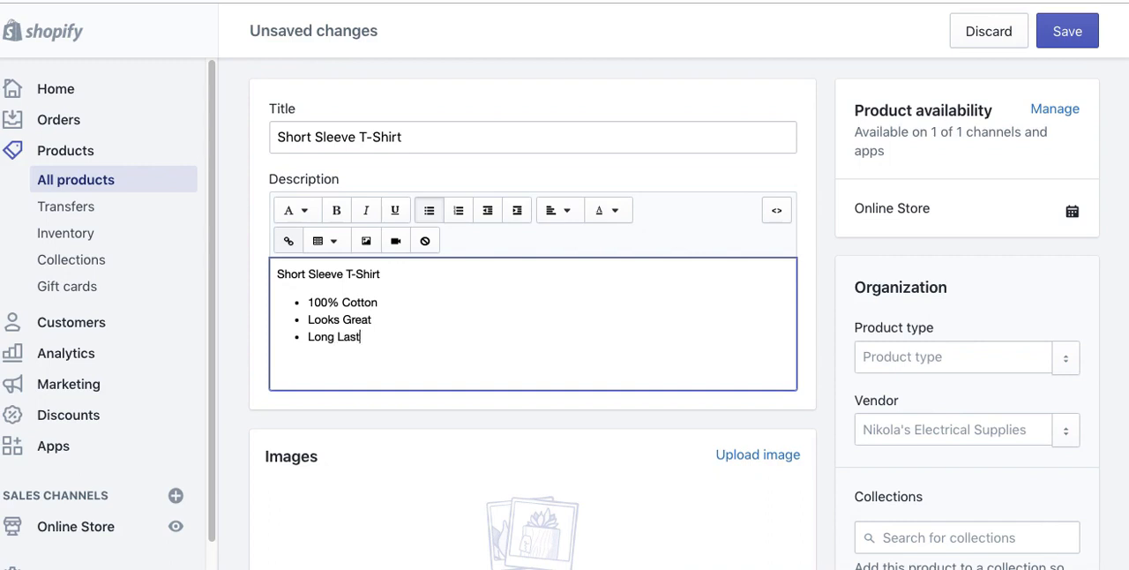
text(ing)
key(Return)
key(Return)
Step: Make the description's first line, "Short Sleeve T-Shirt", bold
drag(276, 274, 383, 272)
click(336, 210)
click(417, 316)
click(297, 211)
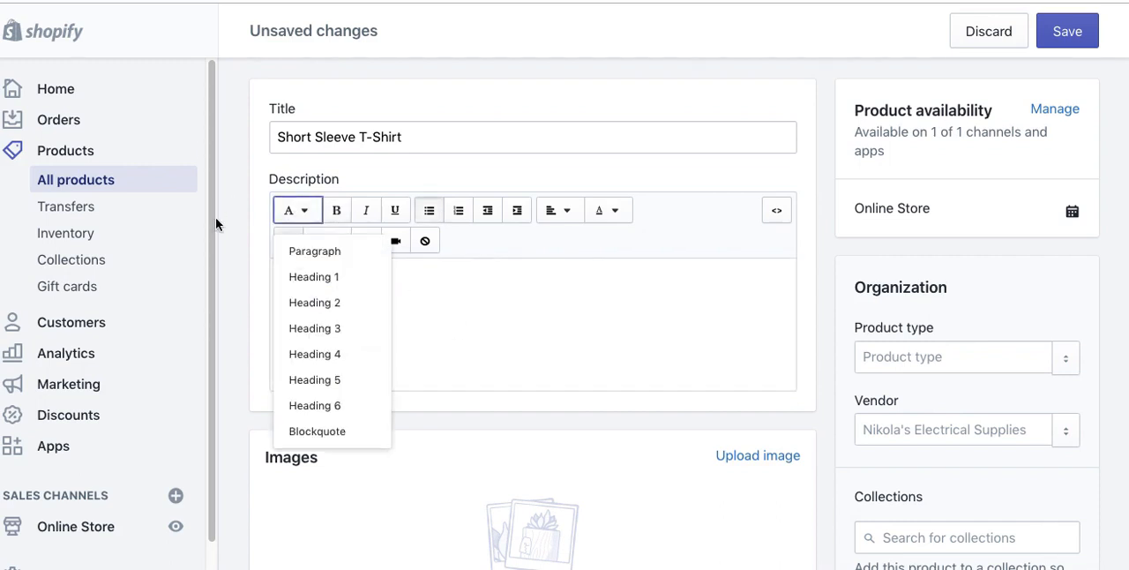
click(253, 266)
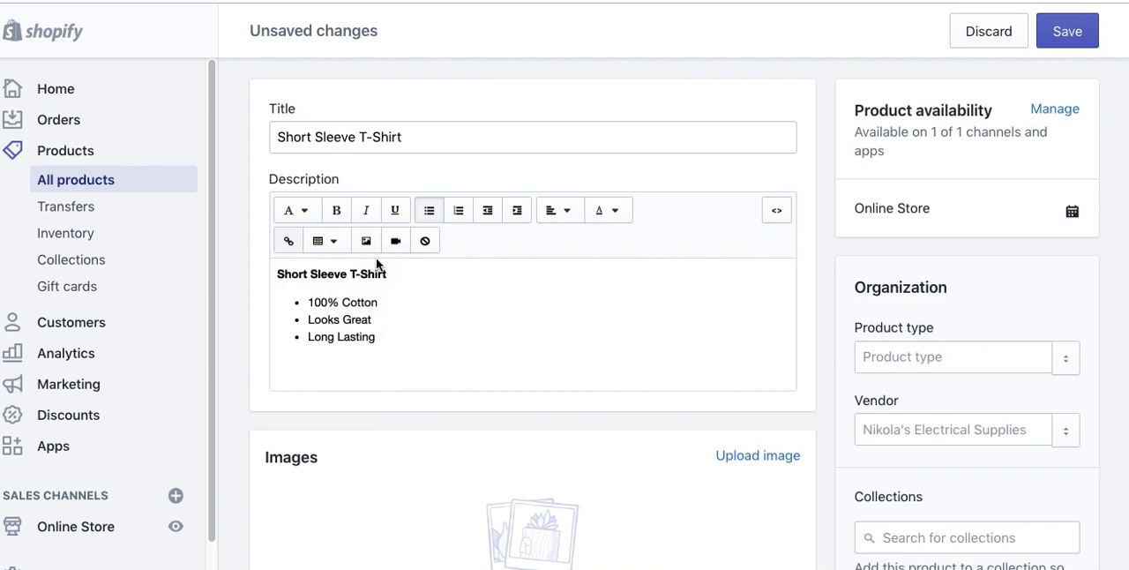
click(434, 301)
triple_click(410, 334)
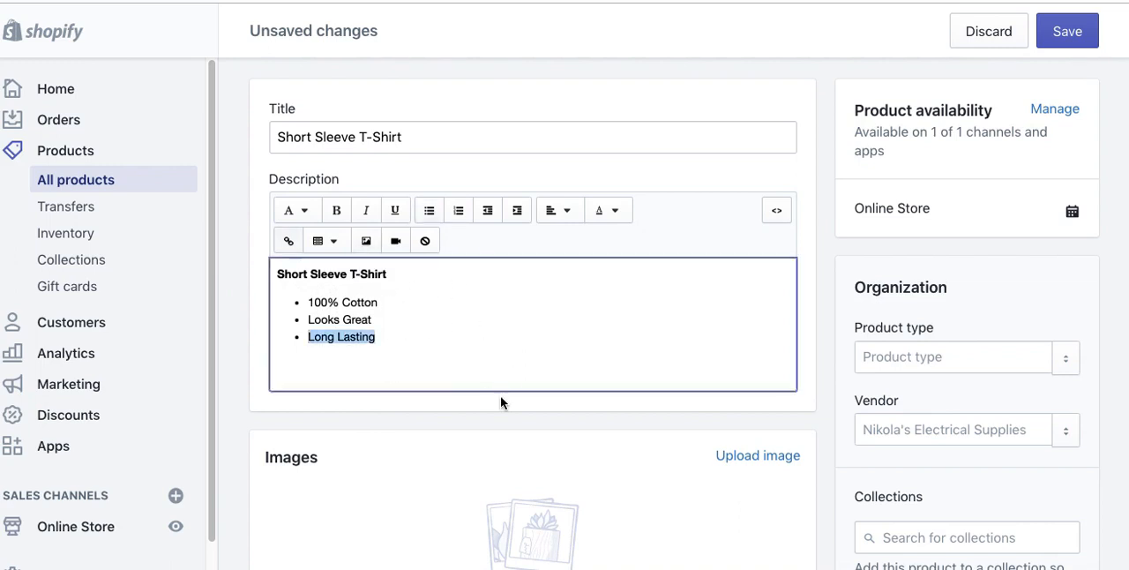
key(Down)
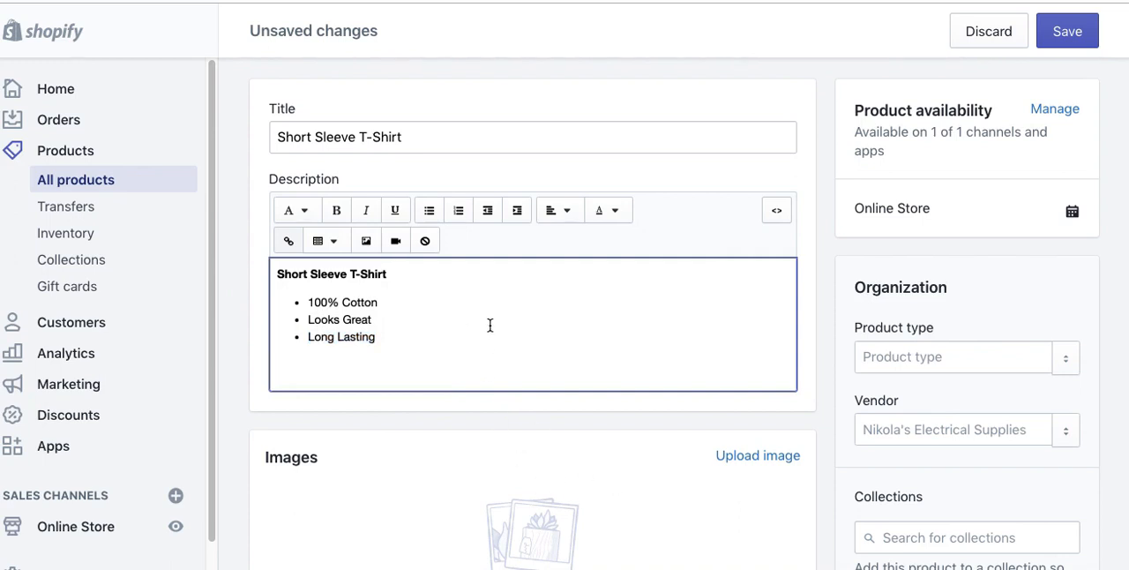
scroll(490, 326, down, 1)
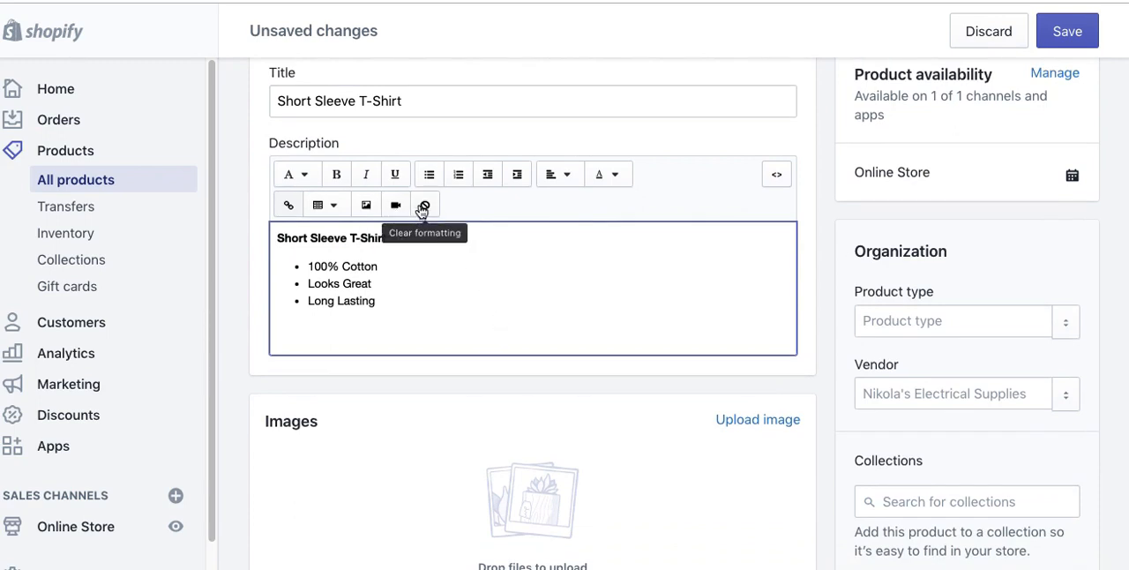
click(338, 209)
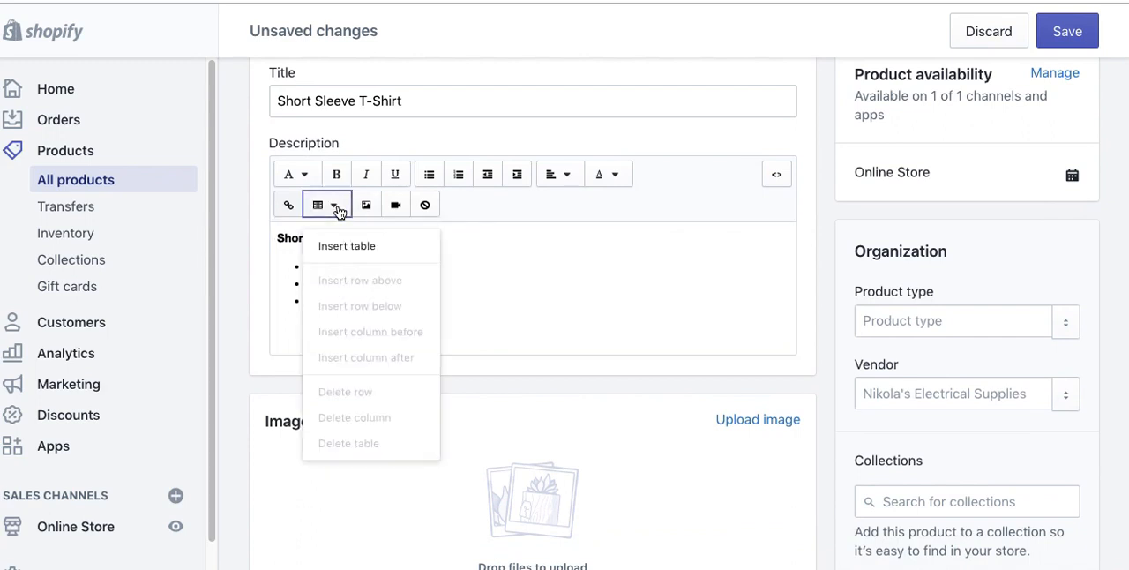
click(264, 223)
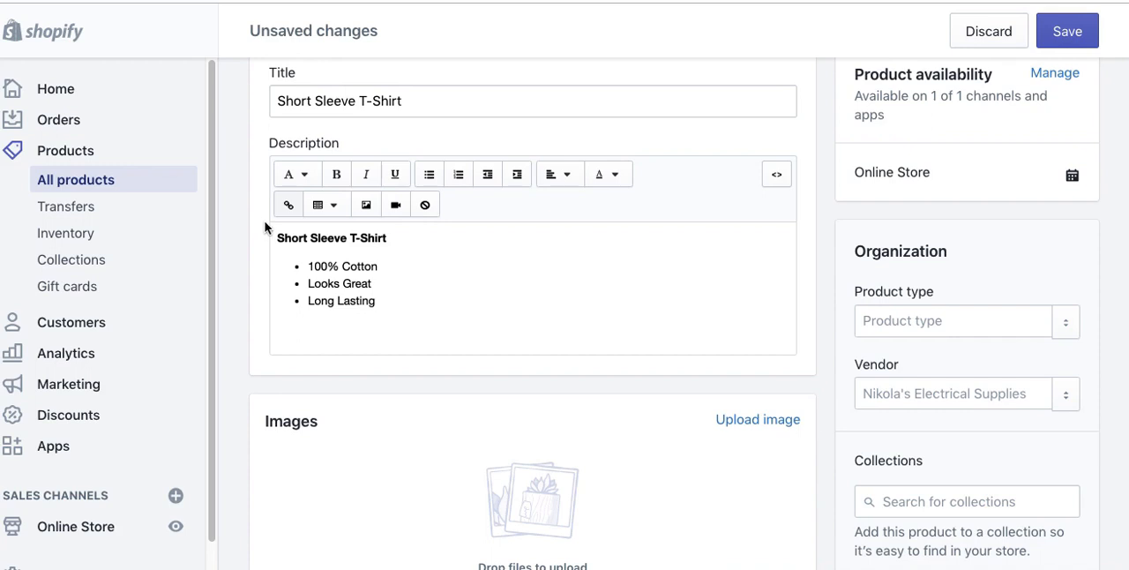
click(392, 239)
drag(394, 239, 273, 239)
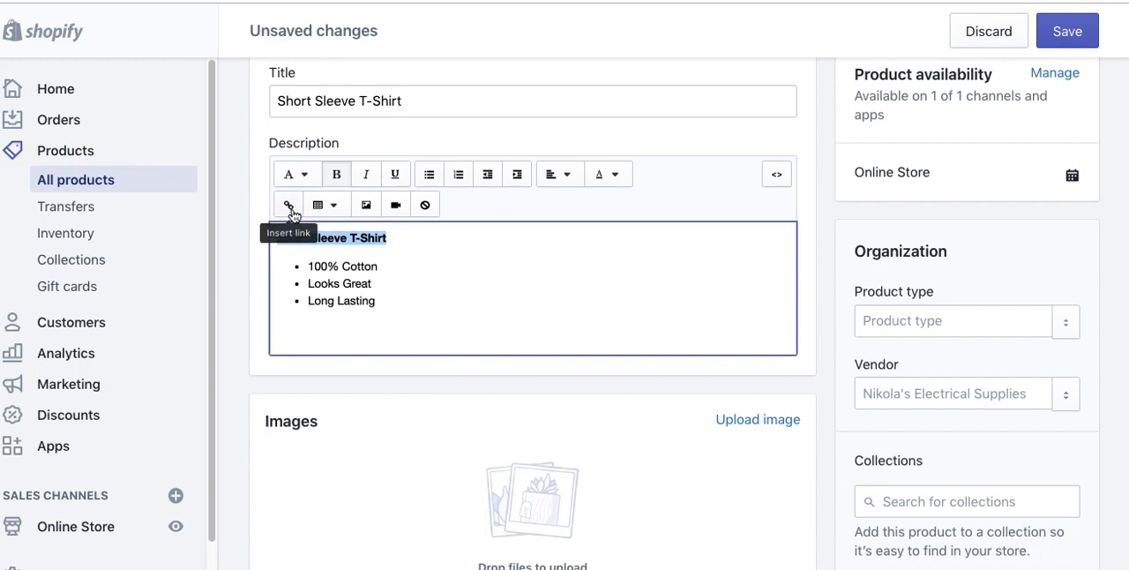
click(292, 210)
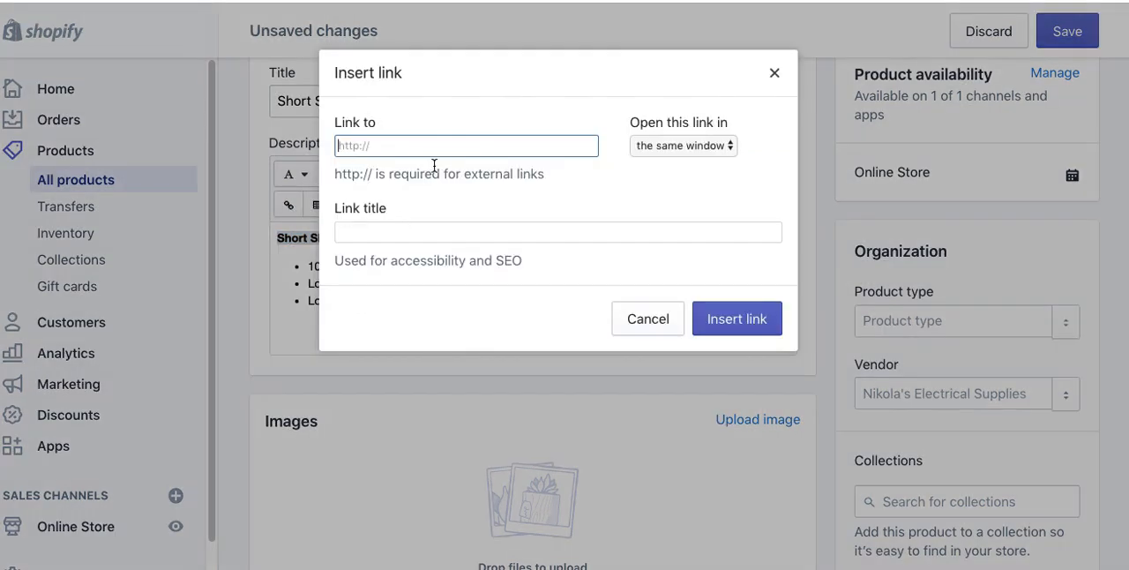
click(373, 231)
drag(340, 209, 386, 241)
click(384, 240)
drag(545, 260, 384, 262)
click(373, 260)
click(352, 236)
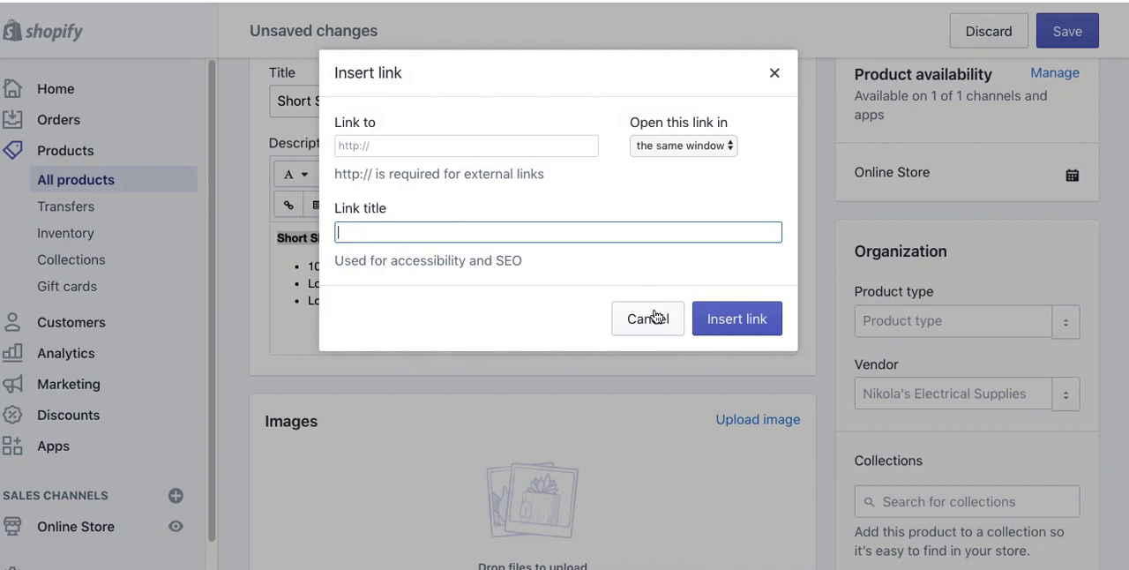
click(369, 146)
text(https)
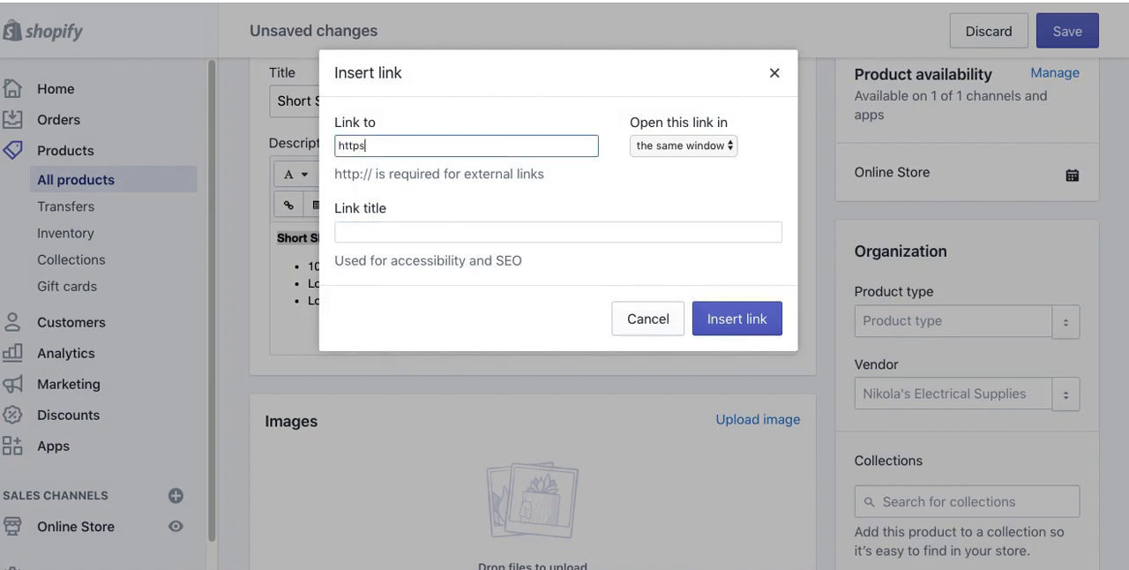
text(://www.google.com)
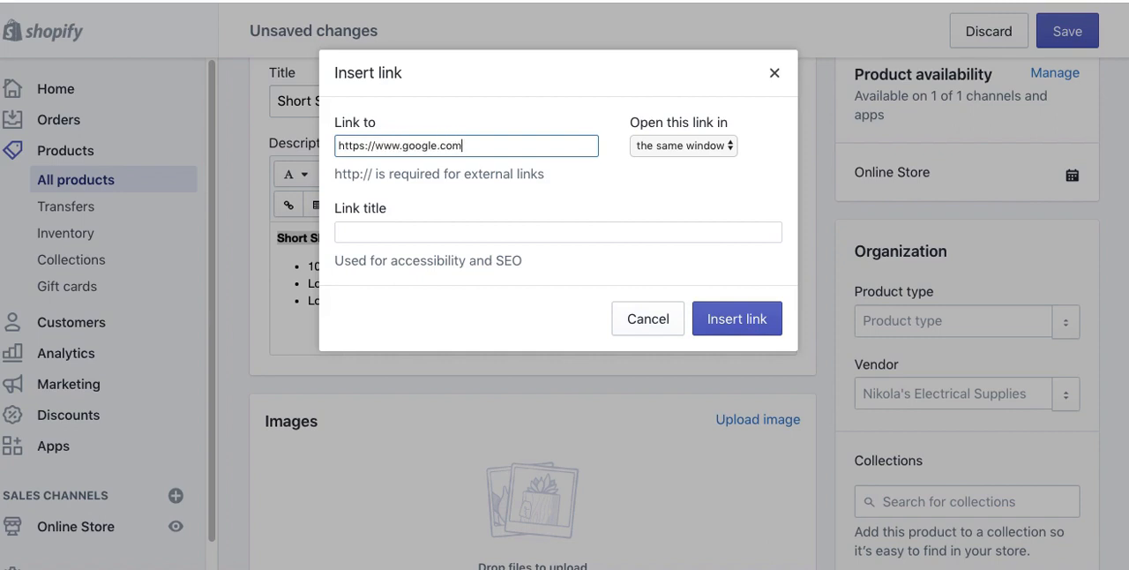
Step: Give the link the title "This is Google" and insert it into the description
drag(384, 257, 384, 238)
click(384, 235)
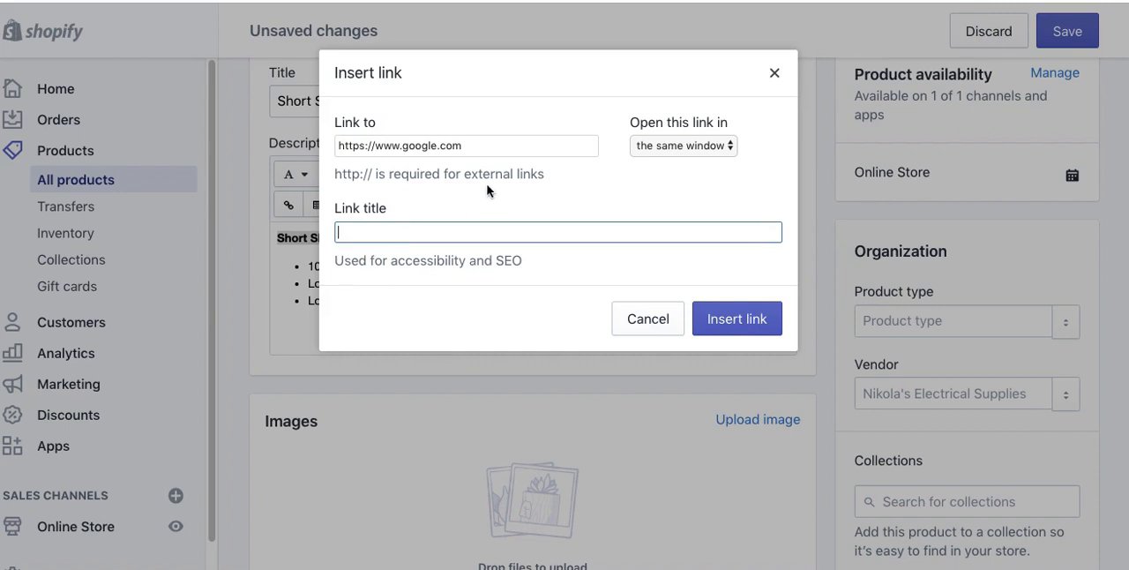
text(This is Google)
click(763, 325)
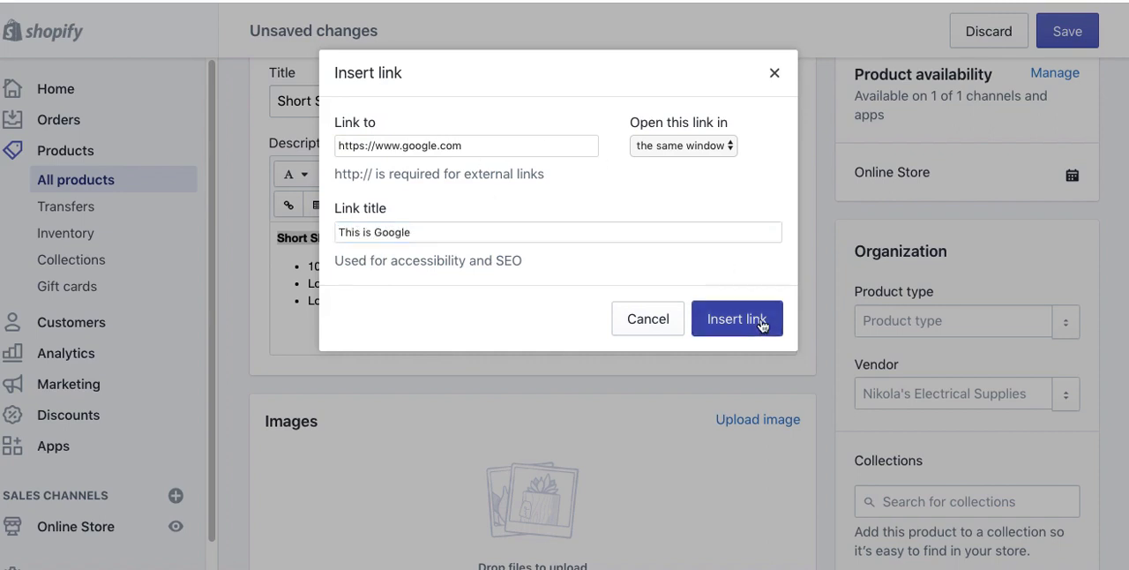
click(441, 281)
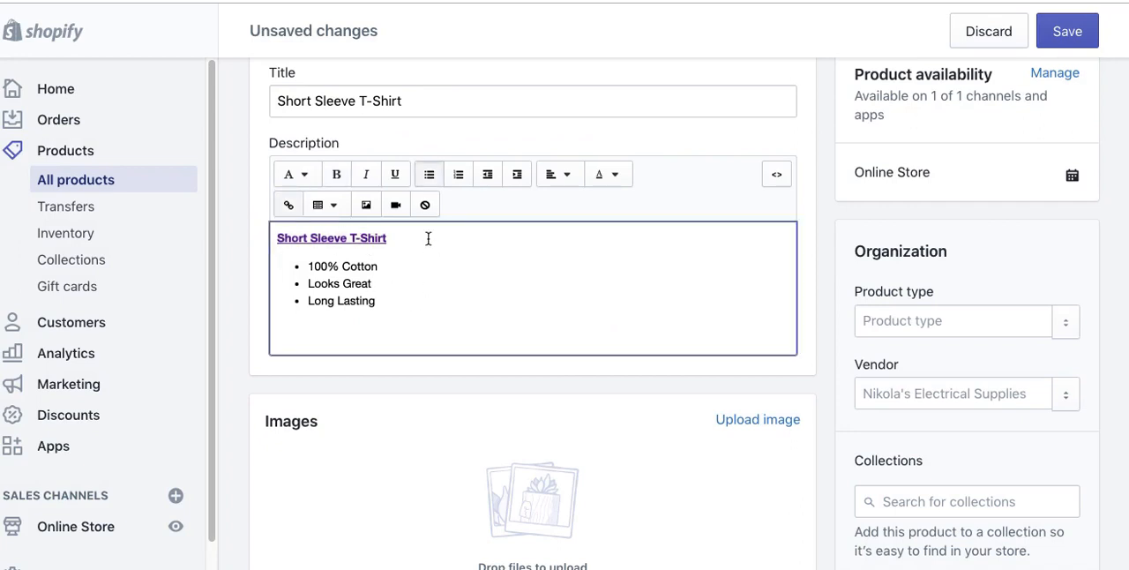
Step: Examine the description's HTML source and return to the formatted text
click(775, 173)
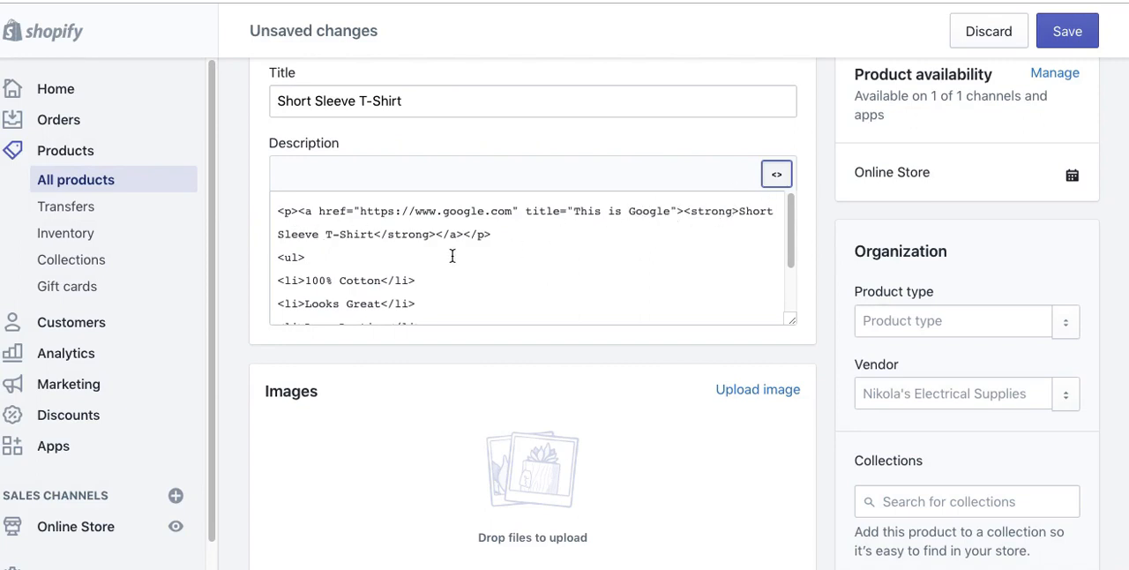
click(777, 174)
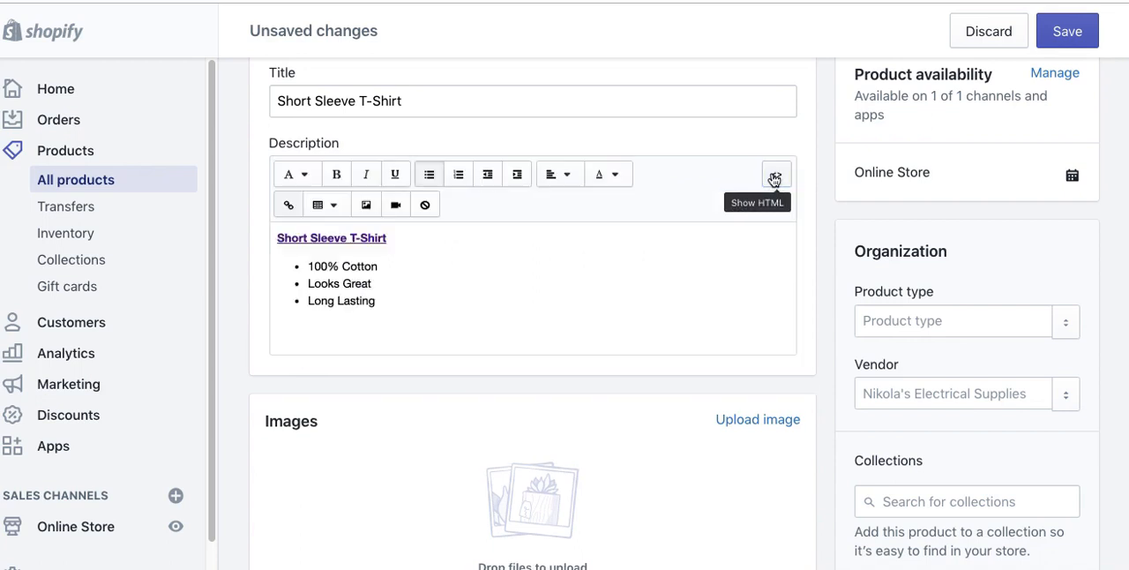
click(517, 259)
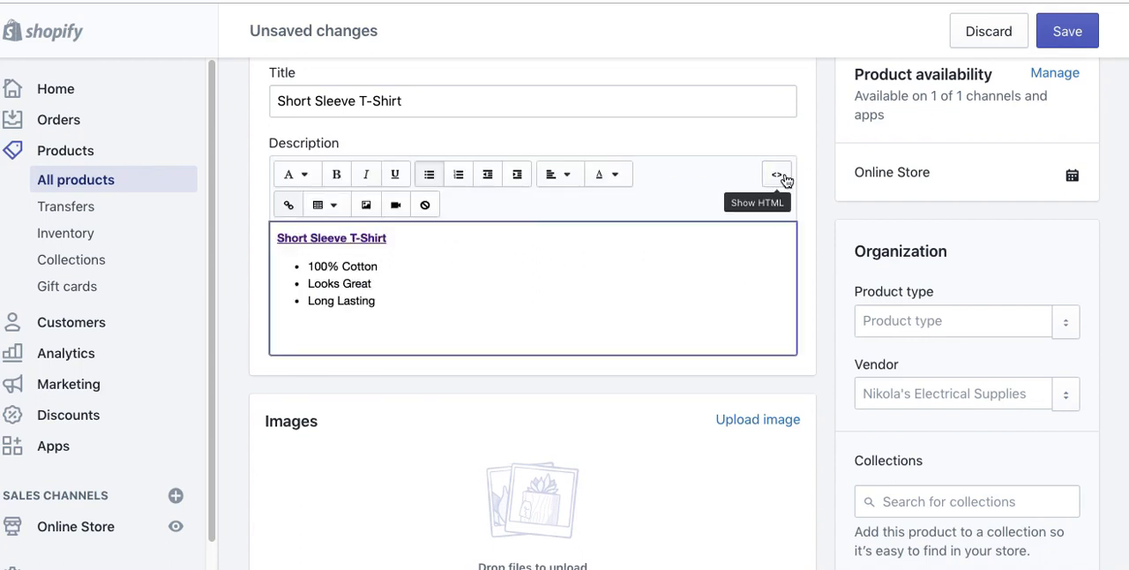
Step: Colour the text of the three bulleted items in the description red
click(611, 176)
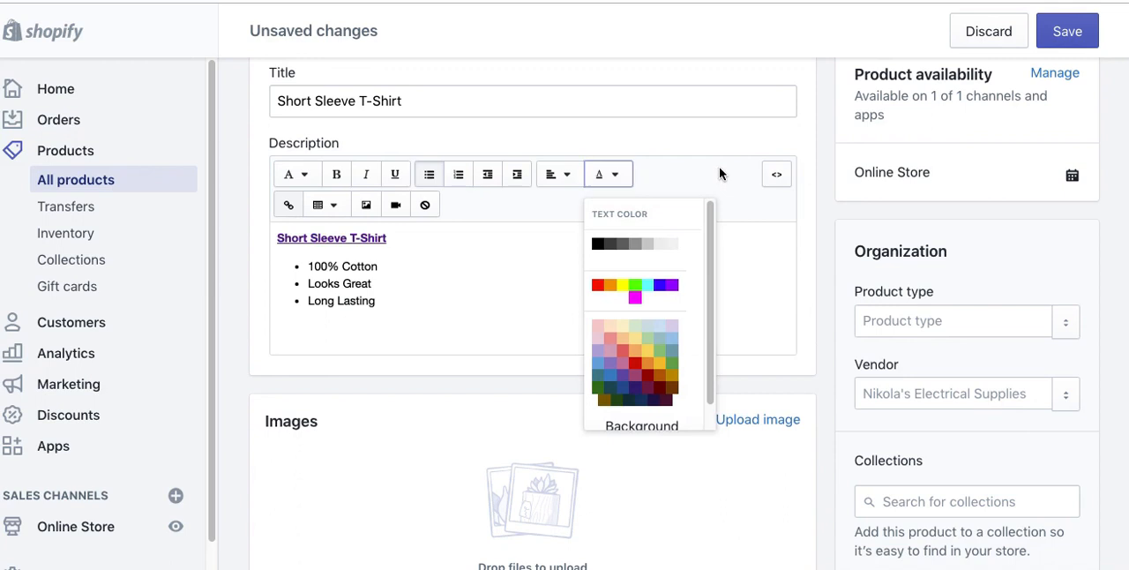
drag(386, 301, 315, 269)
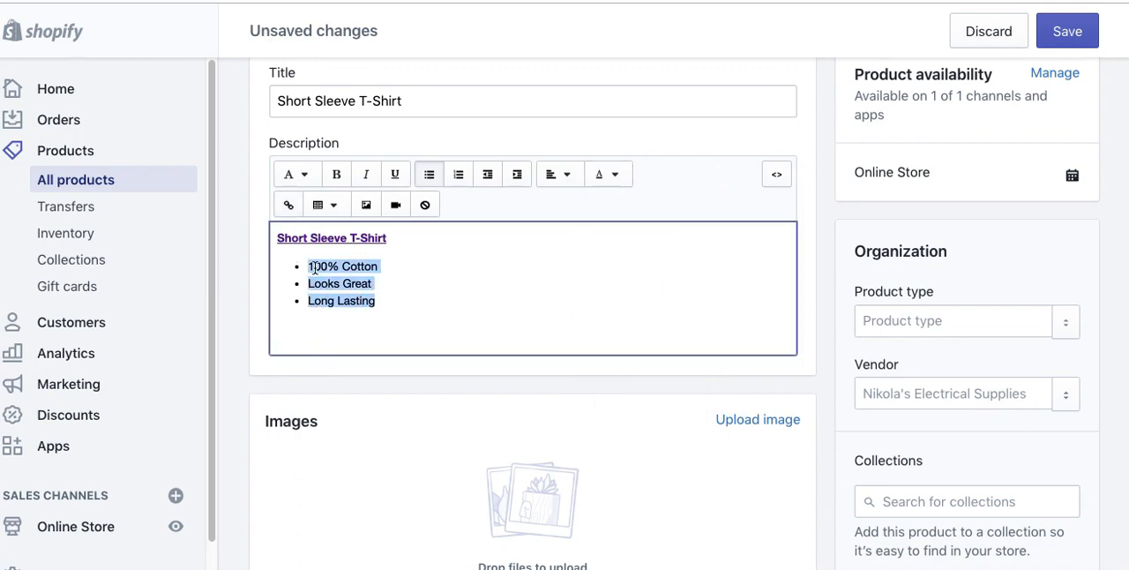
click(627, 178)
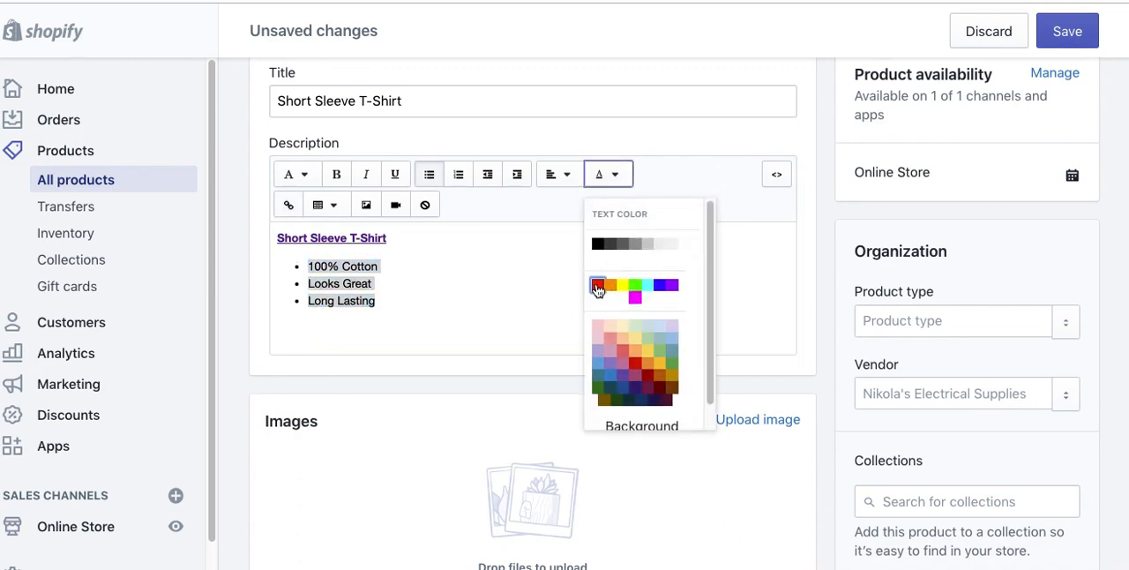
click(597, 288)
click(535, 303)
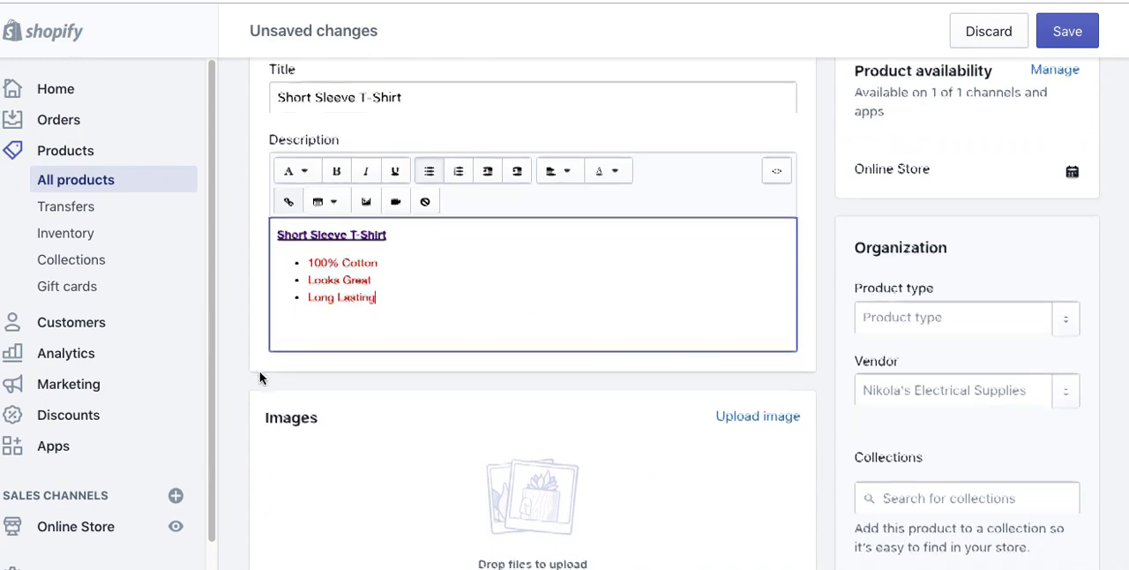
Step: Add the hoodie, black T-shirt and nurse slogan images to the product, and move the black T-shirt photo to first place
scroll(260, 377, down, 3)
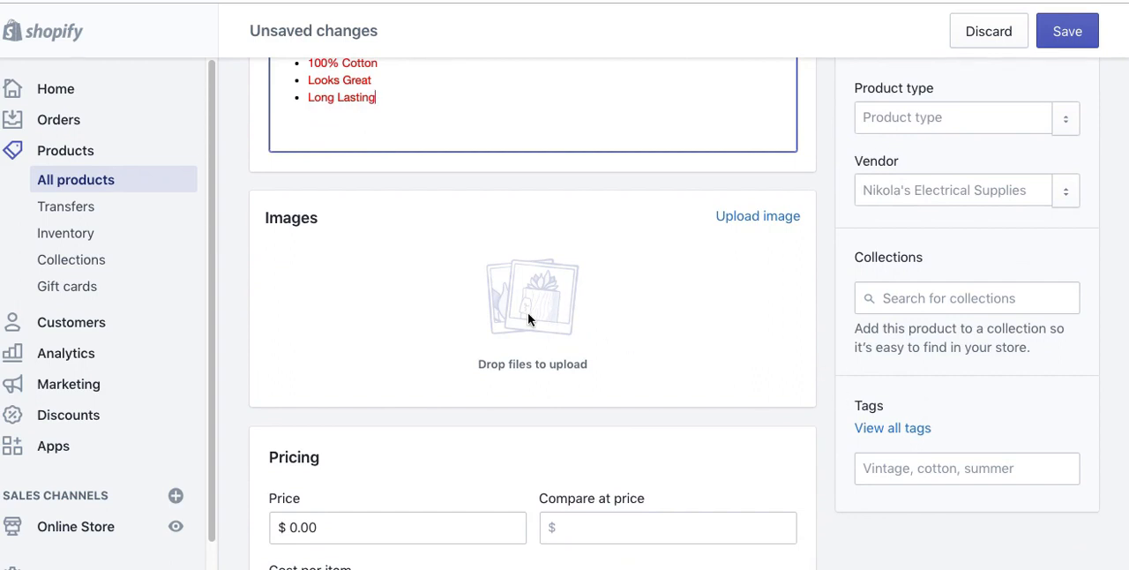
click(785, 265)
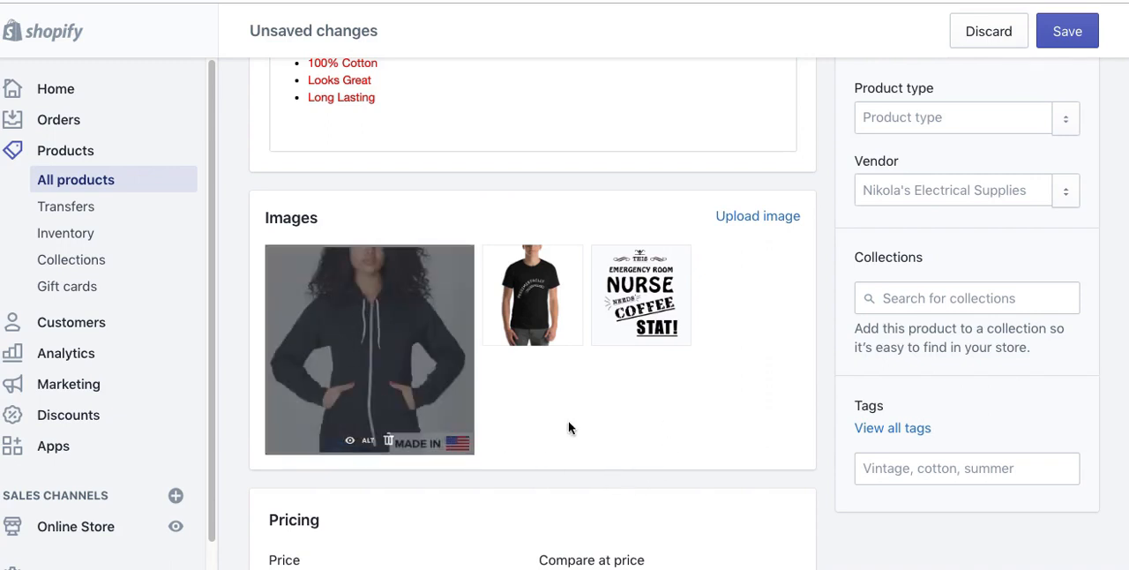
drag(549, 277, 458, 302)
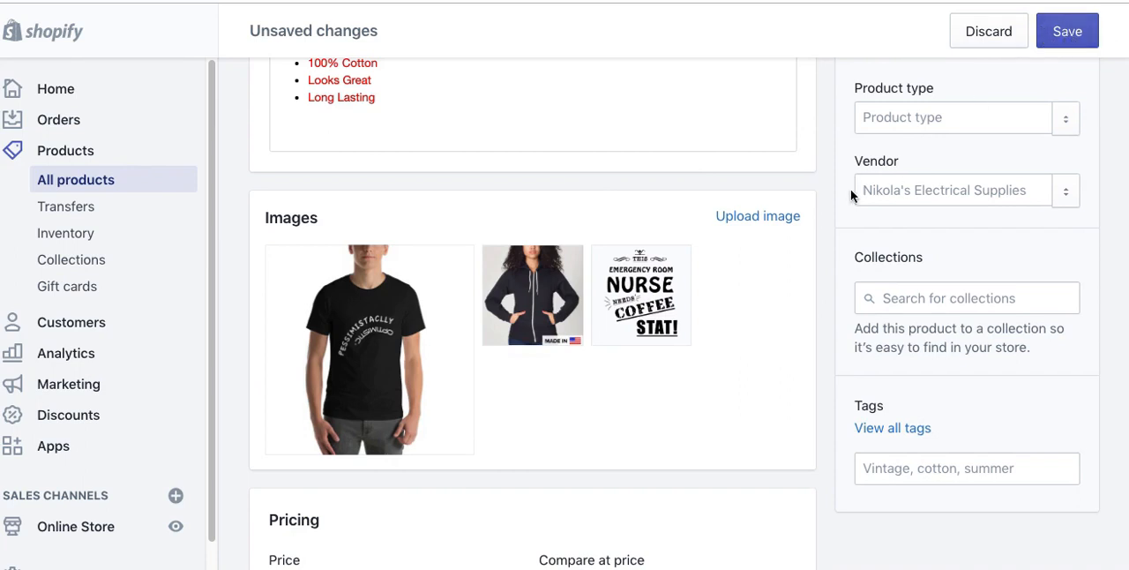
Step: Add T-Shirt as the product type and set the vendor to Cool Warez
click(899, 120)
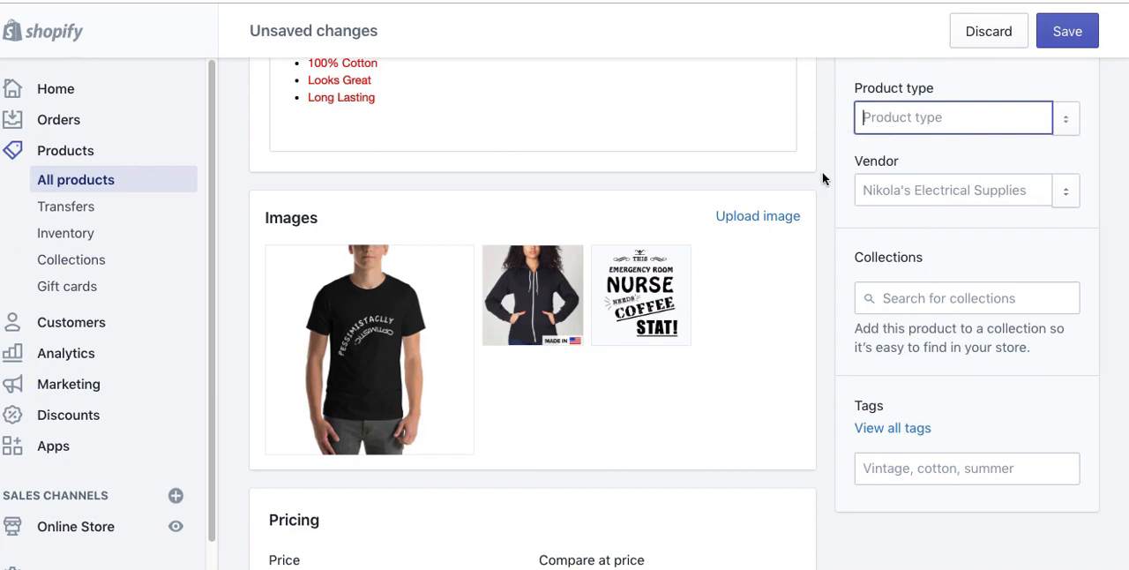
text(T-Shirt)
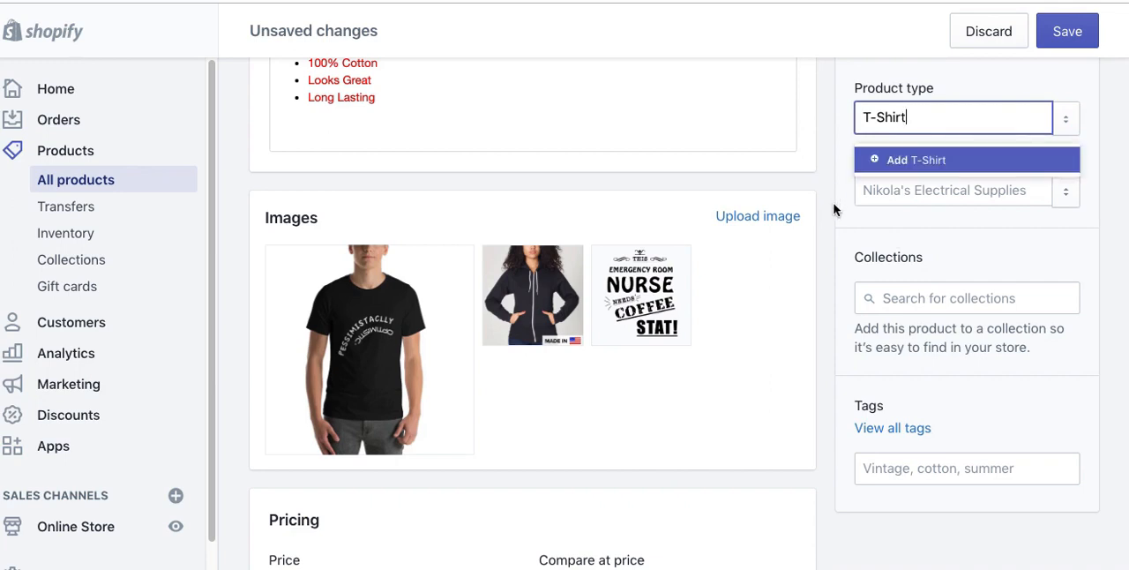
click(914, 159)
click(892, 187)
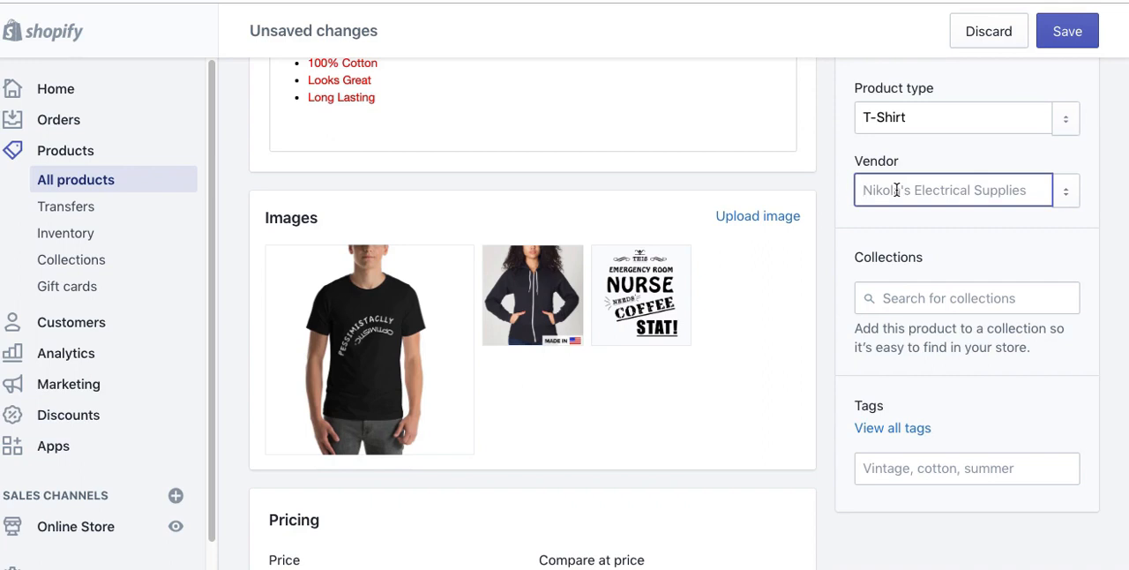
text(Cool Watrez)
click(932, 232)
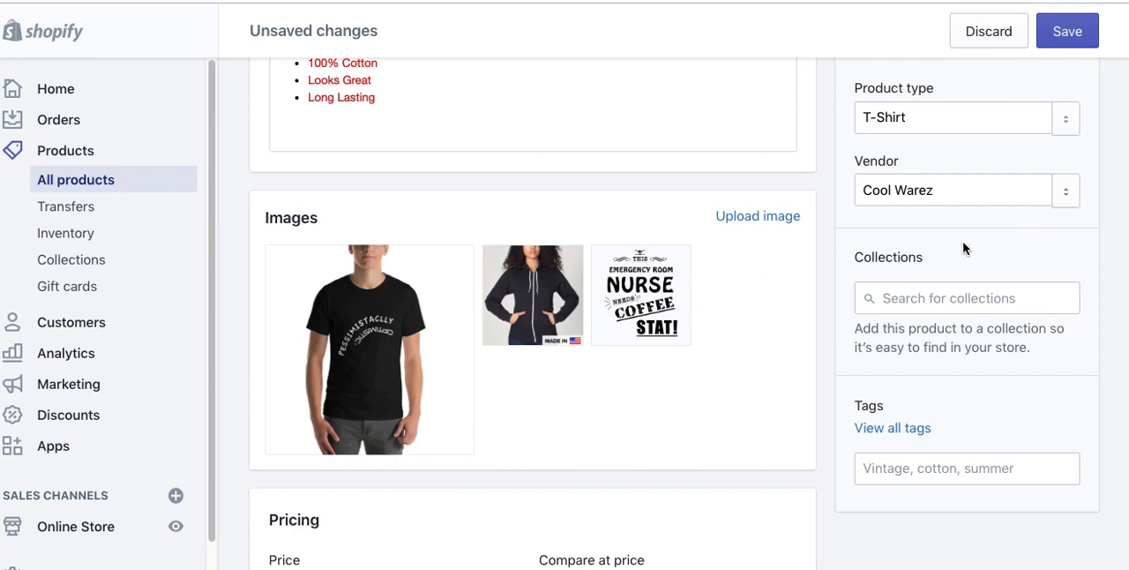
Step: Add the product to the warez 2 collection
click(900, 299)
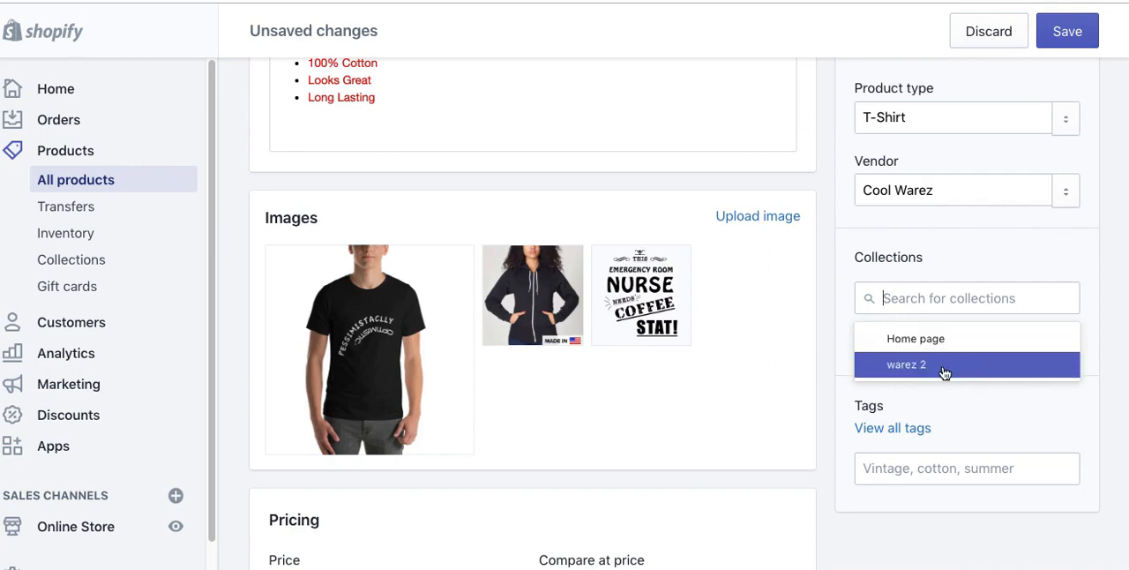
click(918, 367)
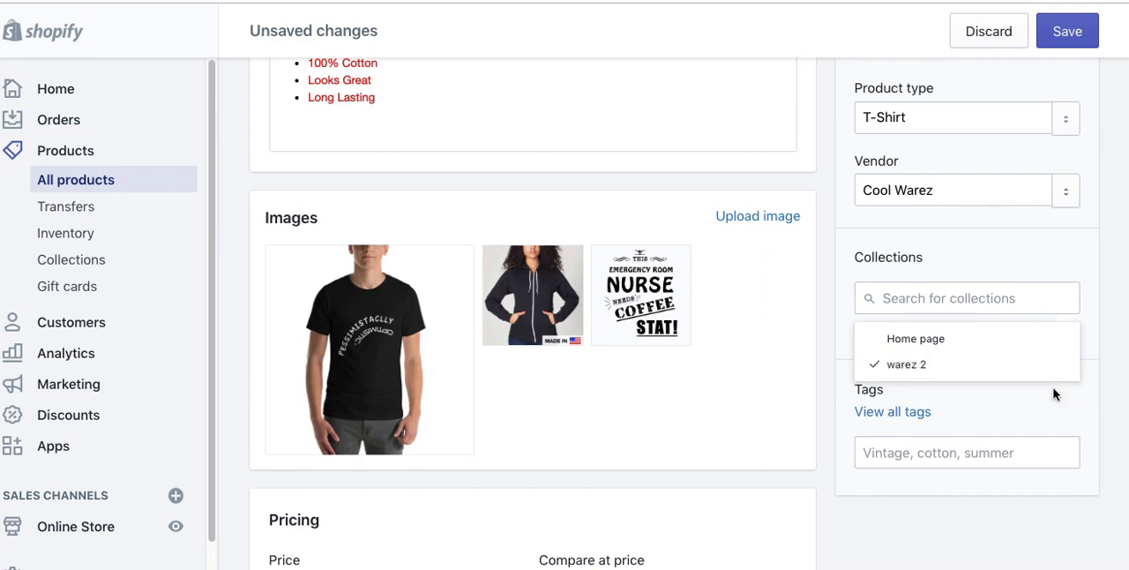
click(1092, 355)
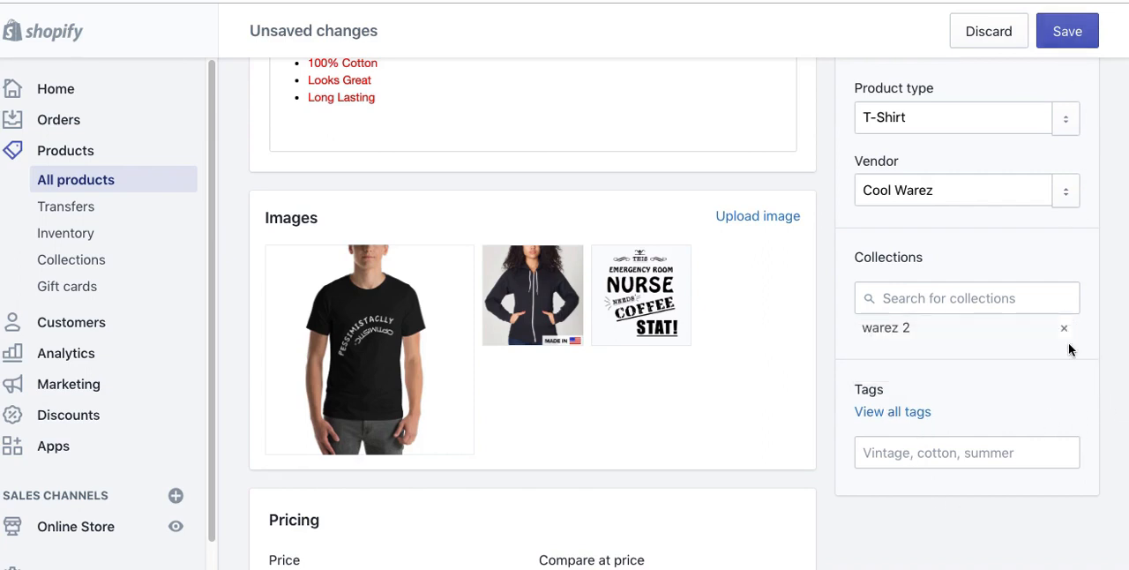
Step: Add the tag "t-shirt" to the product
click(876, 461)
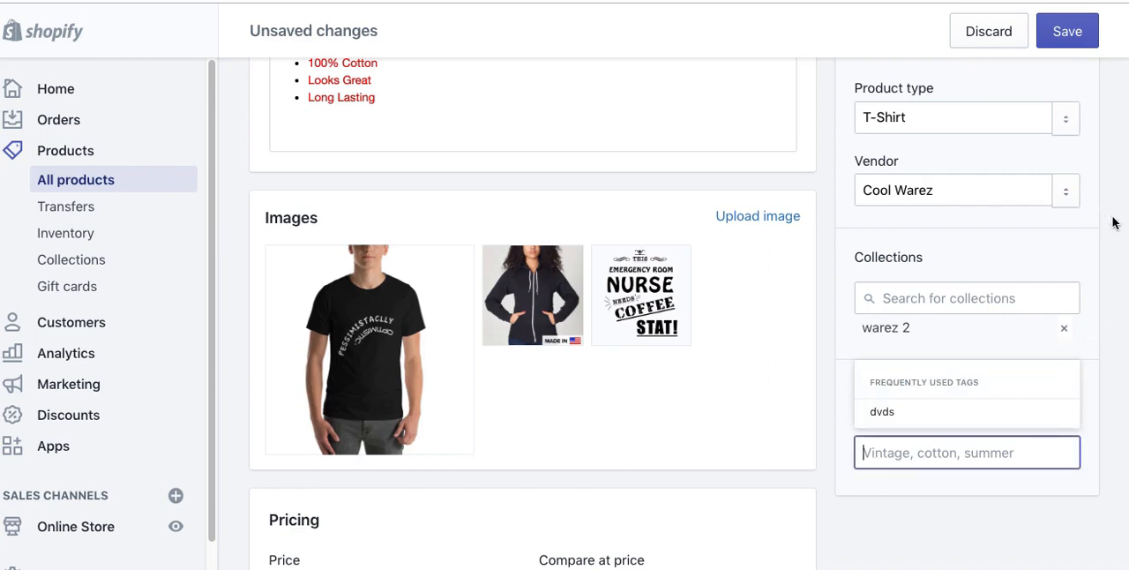
scroll(1101, 248, down, 1)
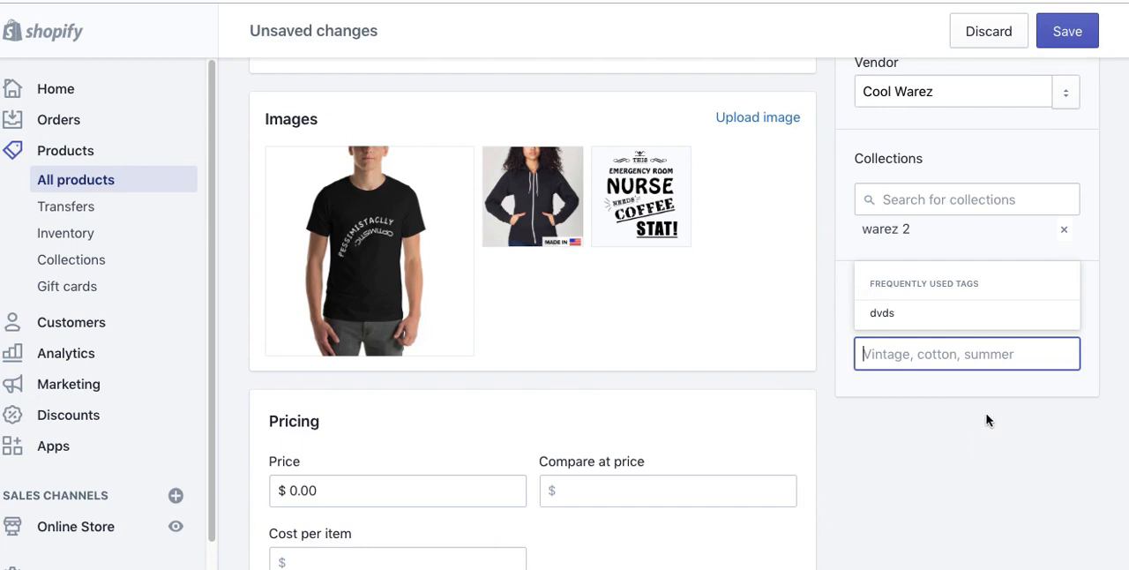
text(t0shirt)
key(BackSpace)
key(BackSpace)
key(BackSpace)
key(BackSpace)
key(BackSpace)
key(BackSpace)
text(-shirt)
key(Return)
Step: Add the tags "cotton" and "cotton shirt" to the product
text(cotton)
key(Return)
text(cotton shjoi)
key(BackSpace)
key(BackSpace)
key(BackSpace)
text(irt)
key(Return)
Step: Add the tags "cool shirt" and "nurse t-shirt" to the product
text(cool shir)
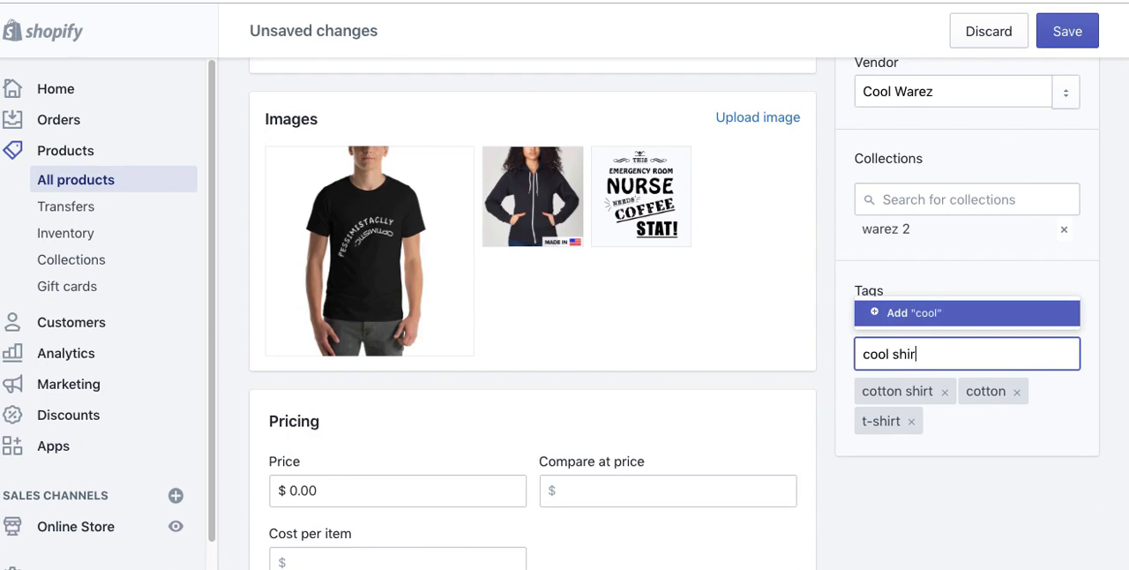
text(t)
key(Return)
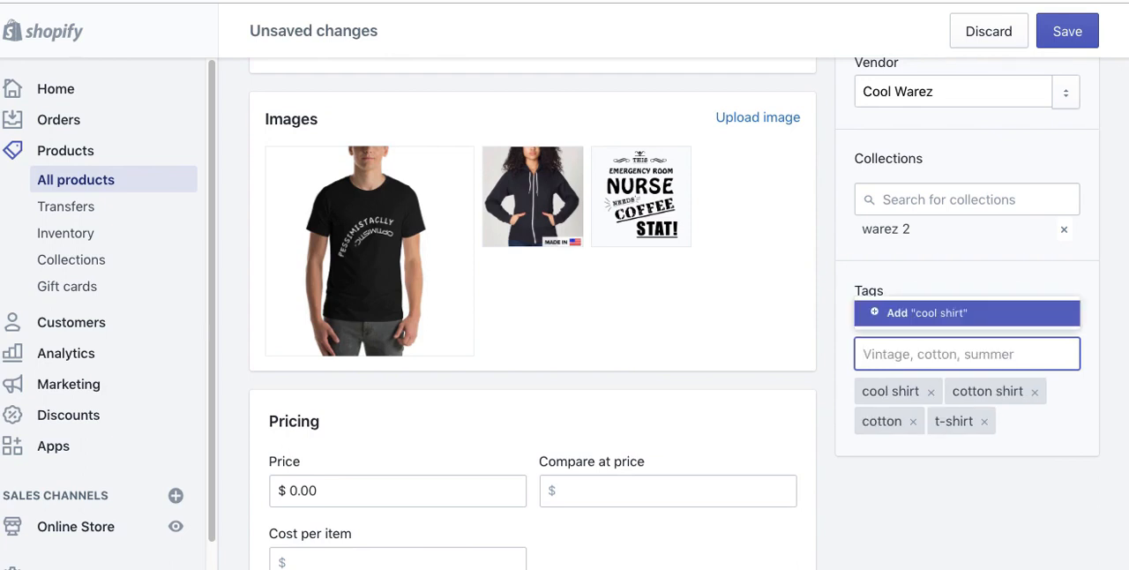
text(nurse )
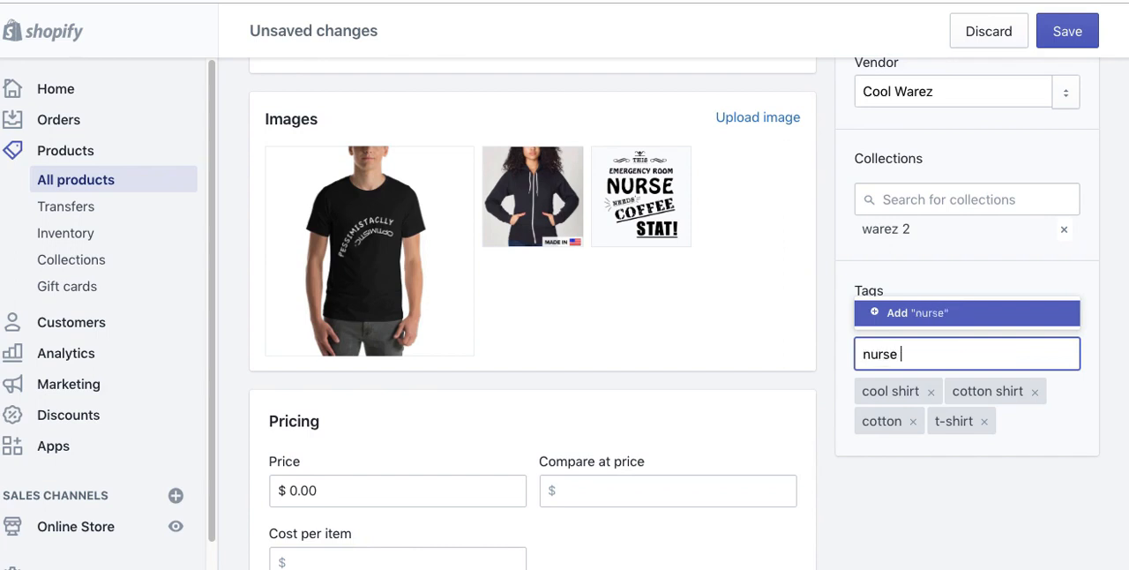
text(t-shirt)
key(Return)
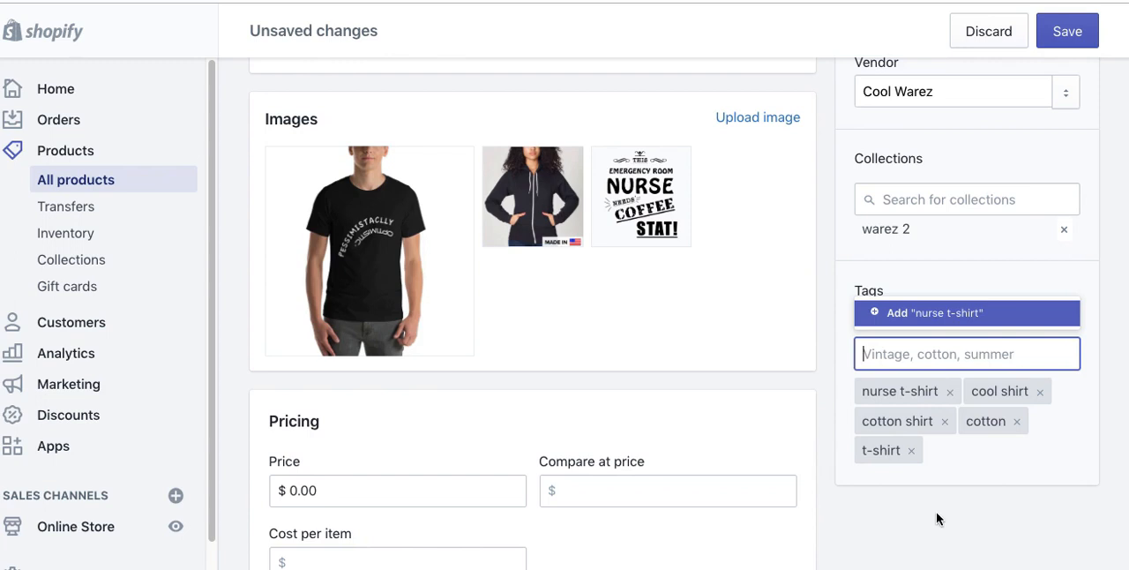
Step: Set the product's price to $19.95
scroll(728, 497, down, 3)
click(330, 281)
double_click(363, 282)
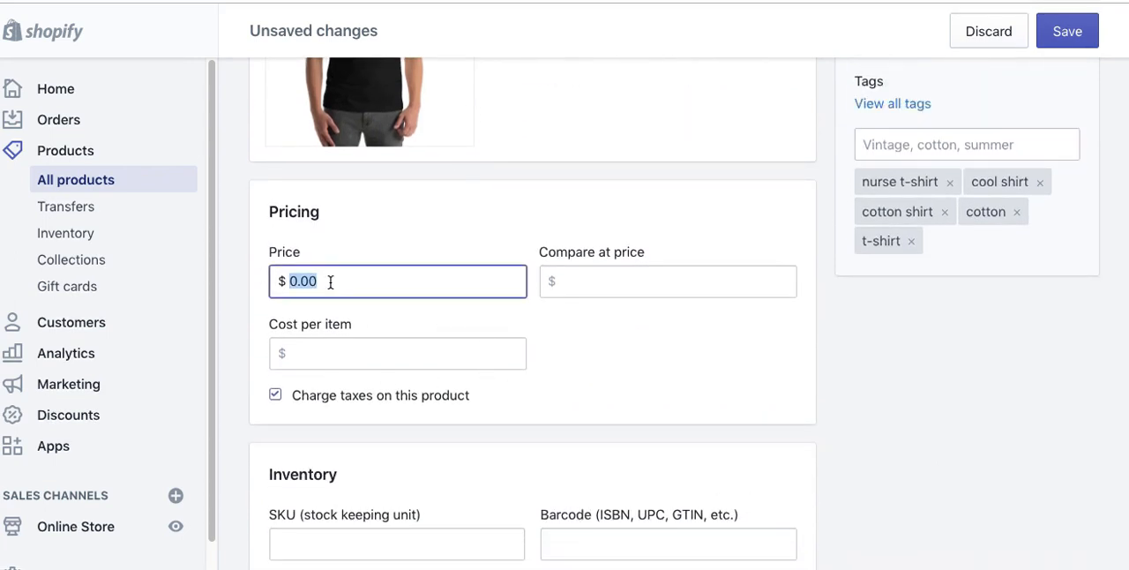
text(19.95)
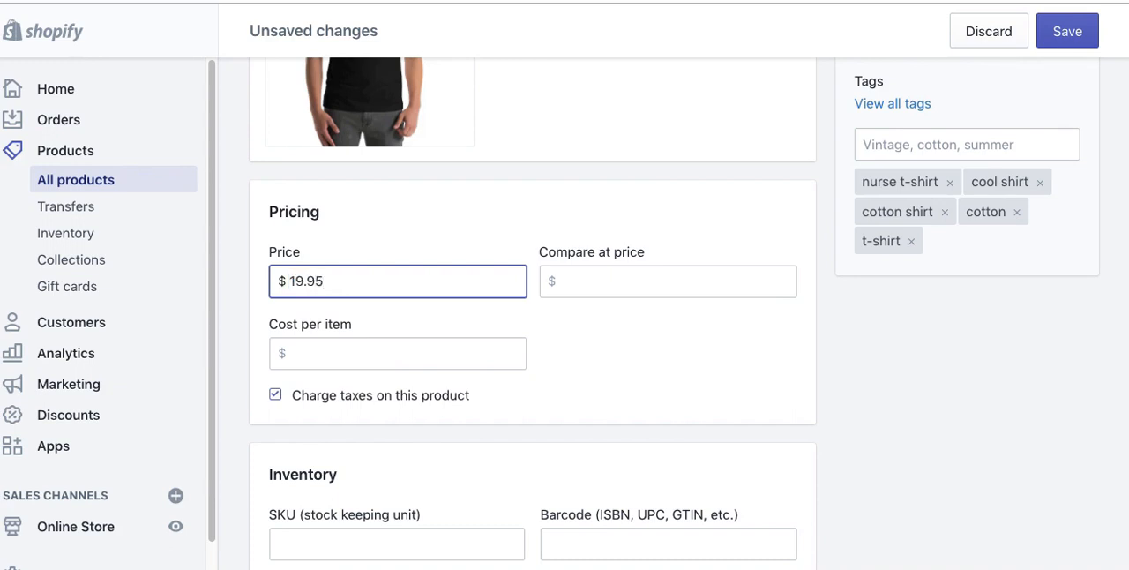
Step: Set the product's compare at price to $23.95
click(601, 282)
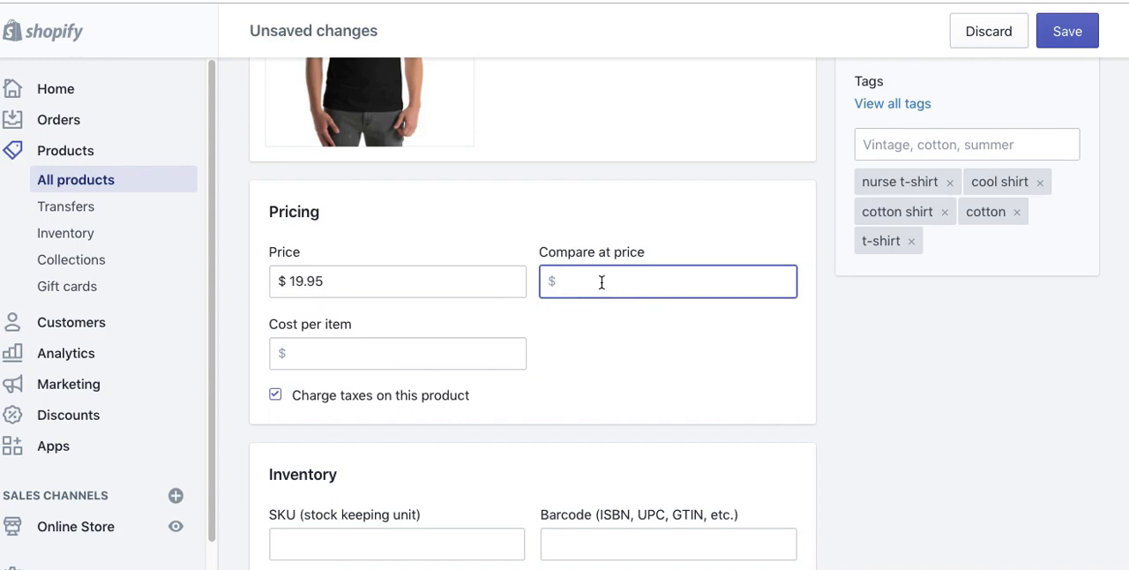
text(23.95)
Step: Set the product's cost per item to $5.95
click(447, 346)
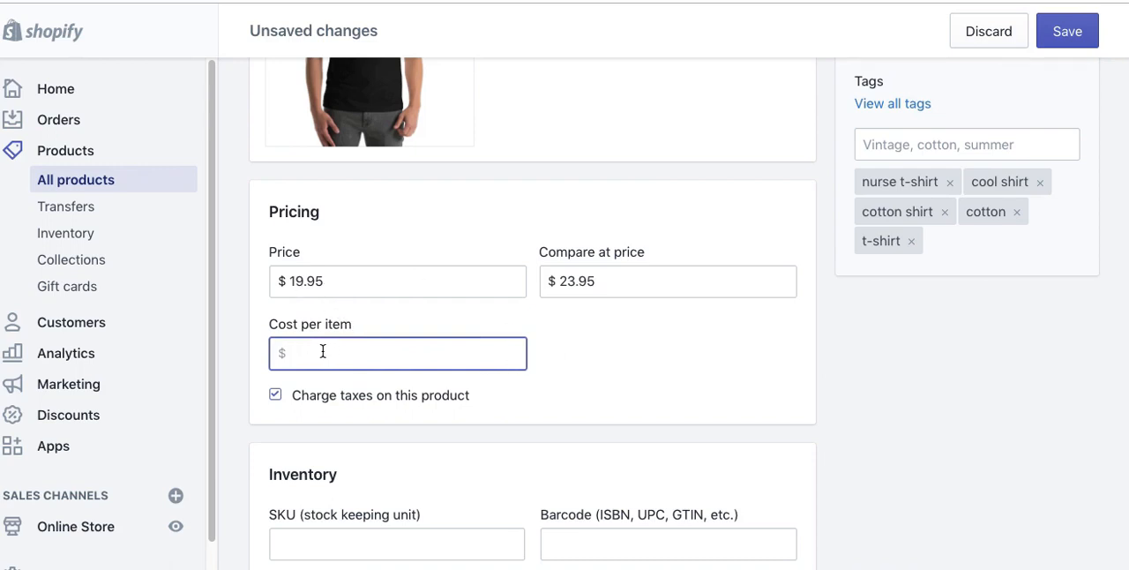
text(4.)
key(BackSpace)
key(BackSpace)
text(5.95)
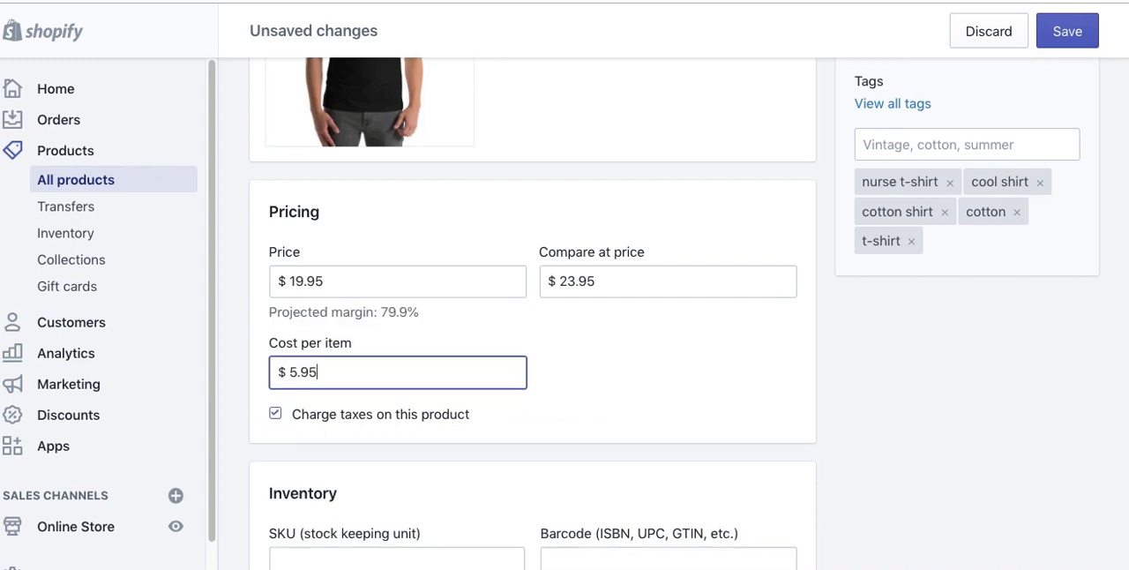
key(Tab)
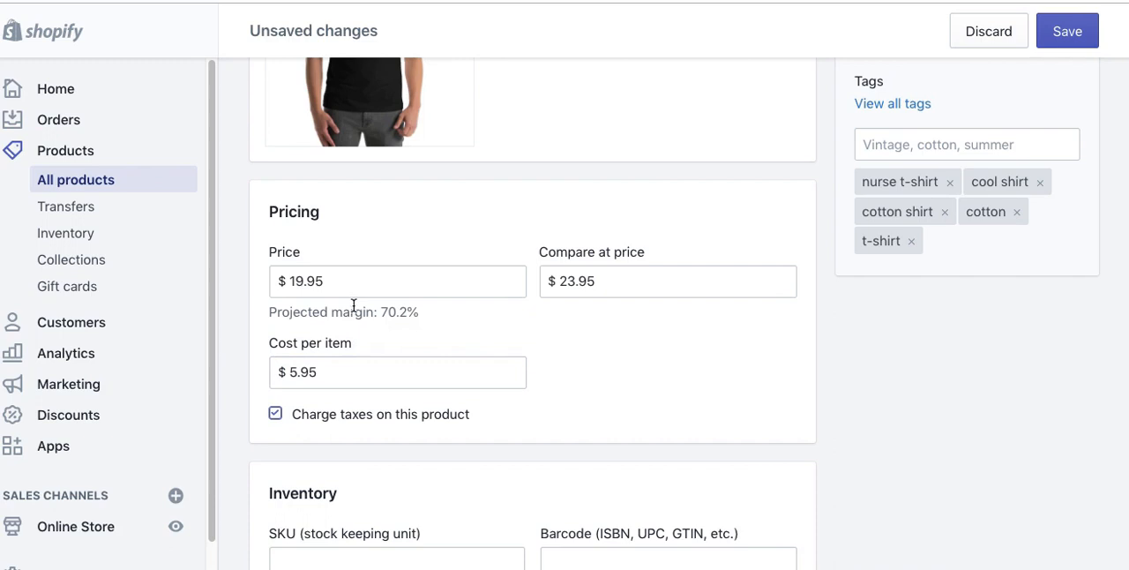
drag(422, 316, 330, 314)
click(677, 381)
scroll(829, 400, down, 3)
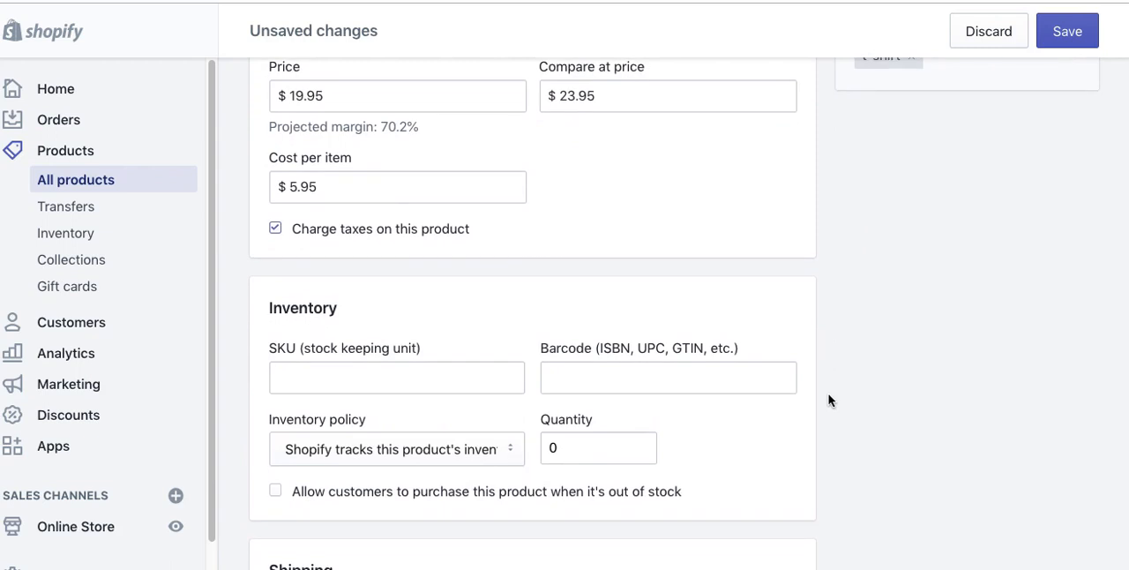
click(607, 101)
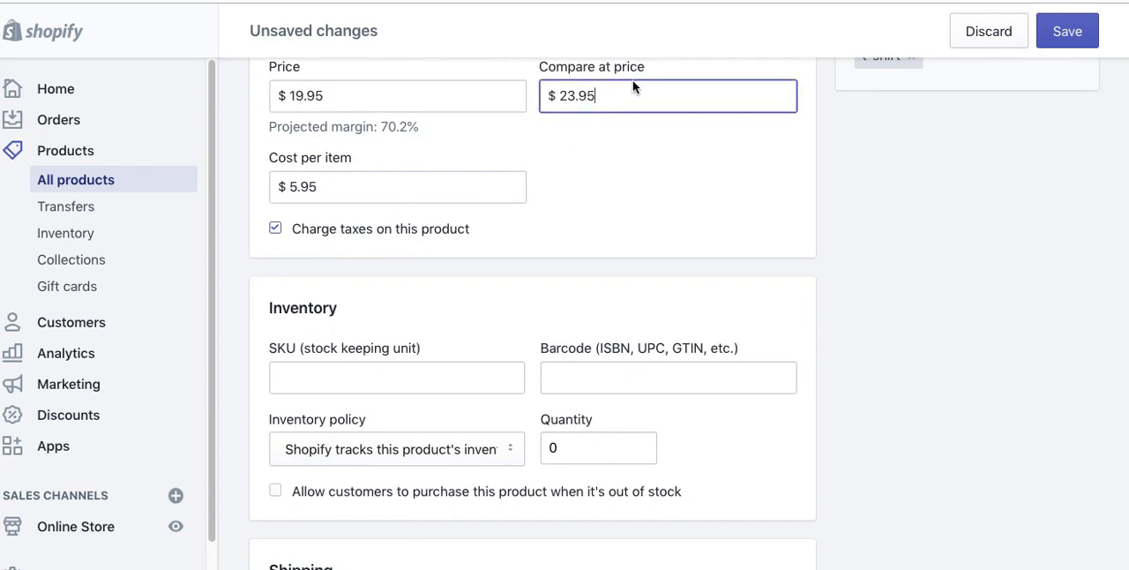
click(637, 177)
Step: Enter 11212121 as the product's SKU
click(336, 377)
text(11212121)
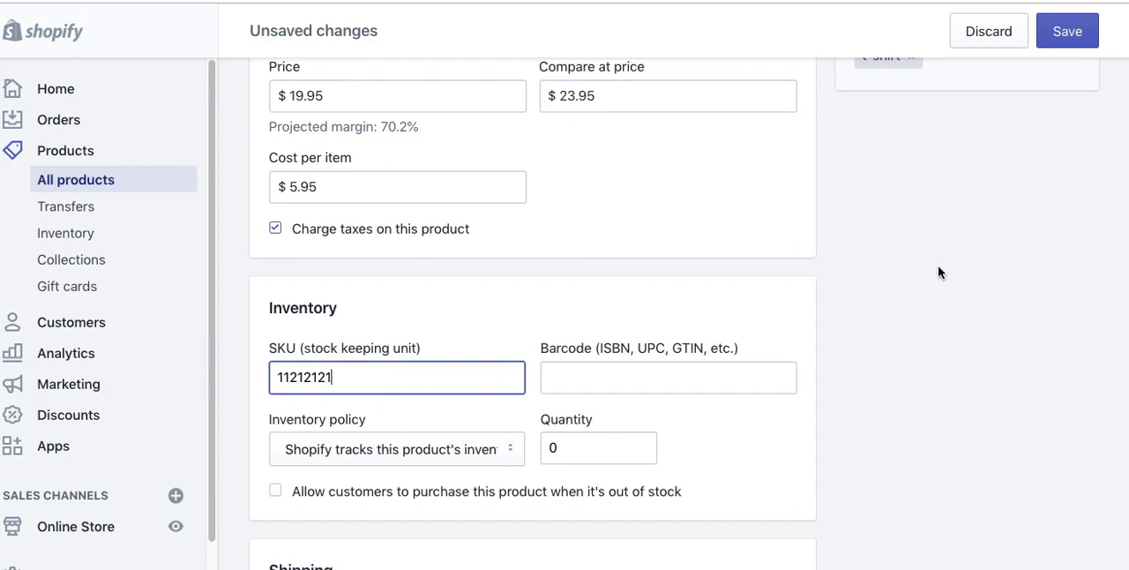
Step: Examine the inventory policy options for tracking this product's stock, keeping Shopify's tracking selected
scroll(928, 308, down, 3)
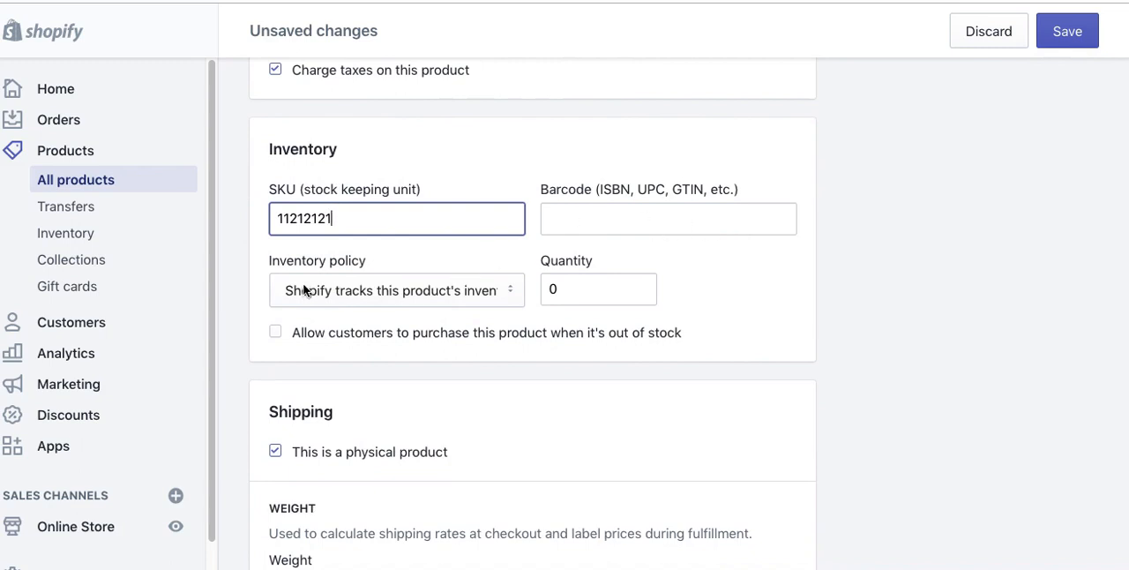
click(344, 297)
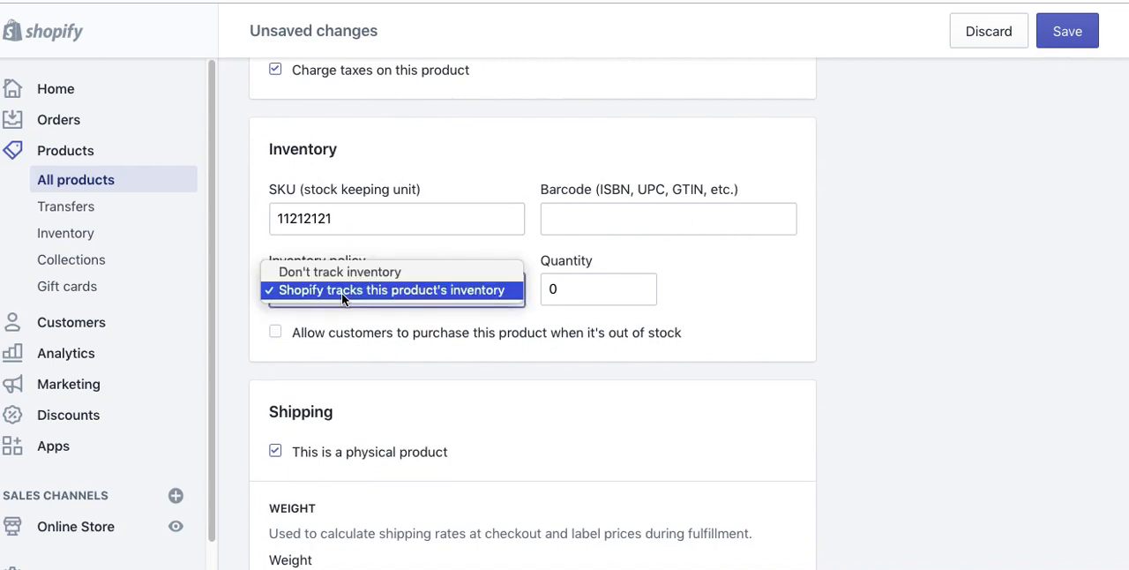
click(420, 329)
click(578, 290)
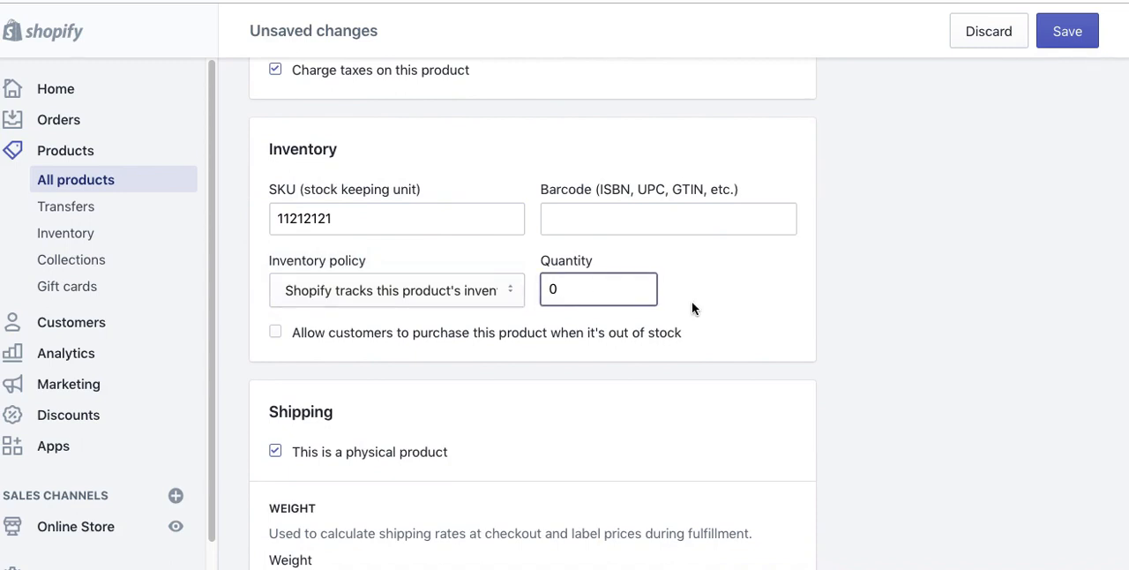
click(494, 299)
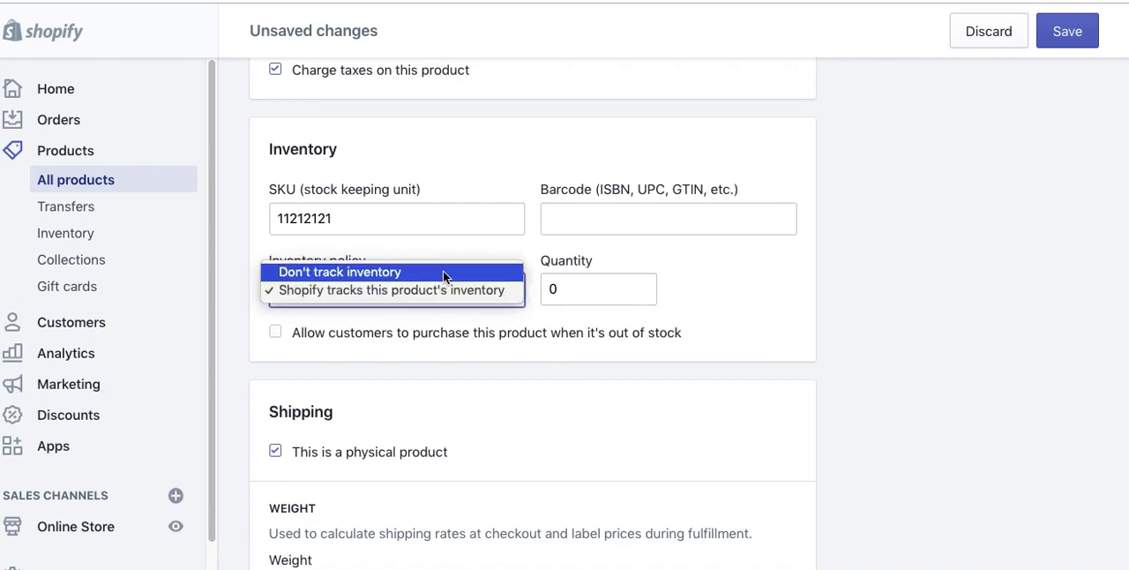
click(777, 253)
click(777, 145)
click(472, 290)
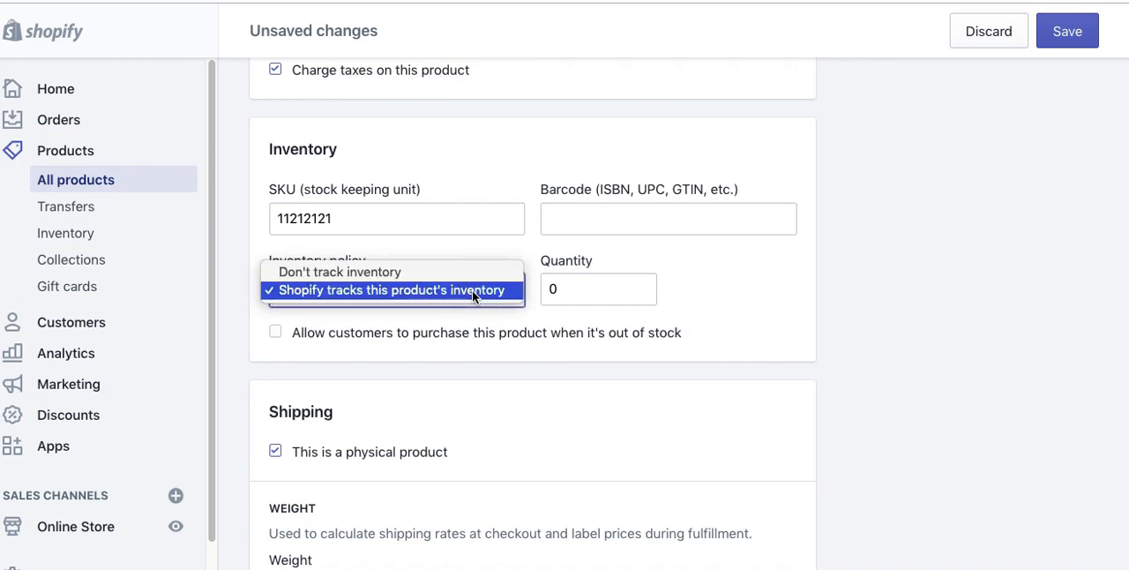
click(583, 300)
Step: Set the product's inventory quantity to 25
click(582, 295)
text(25)
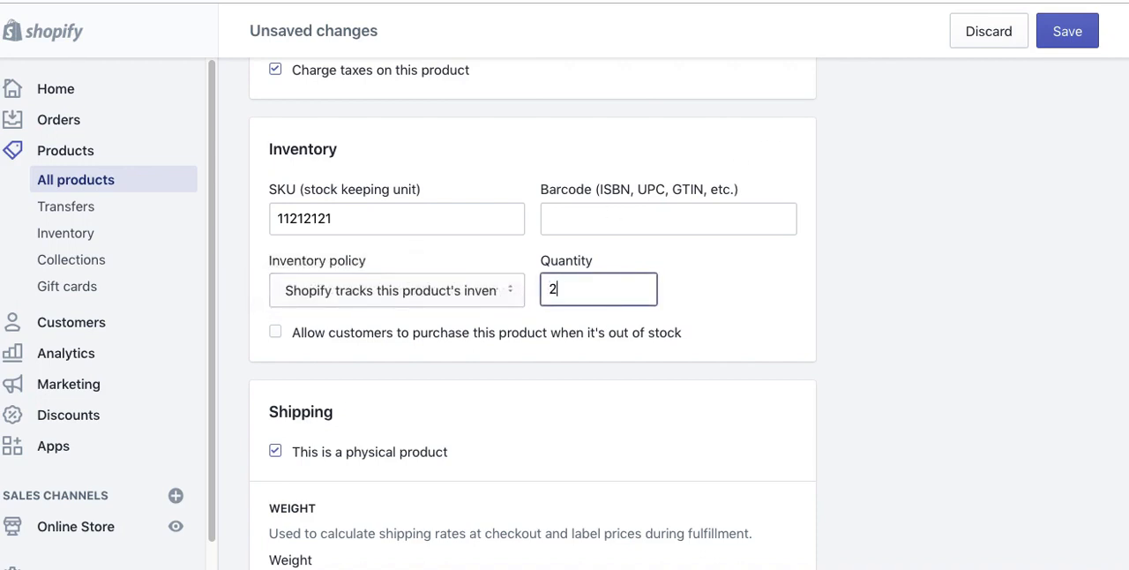
click(684, 342)
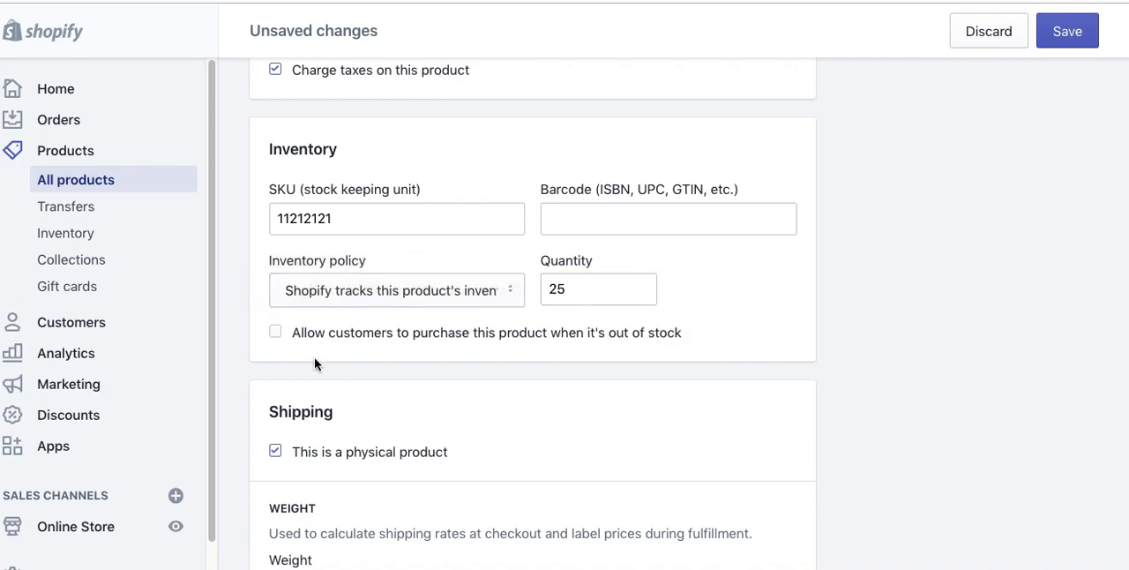
drag(309, 339, 627, 334)
click(627, 334)
click(276, 332)
Step: Turn the physical product setting off to examine the fulfillment service options, and turn it back on
scroll(722, 342, down, 5)
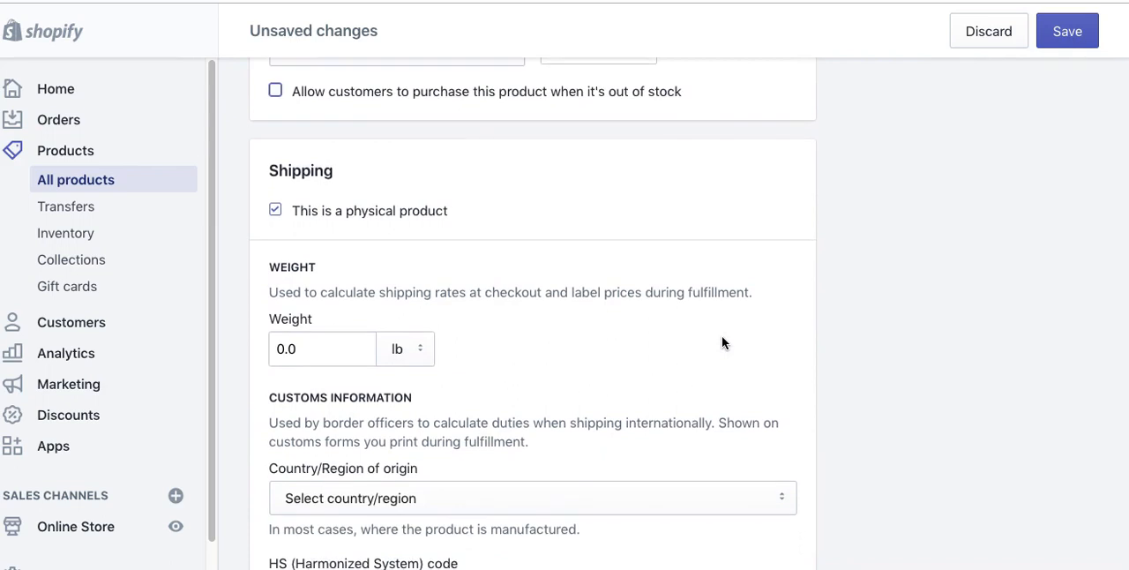
click(275, 211)
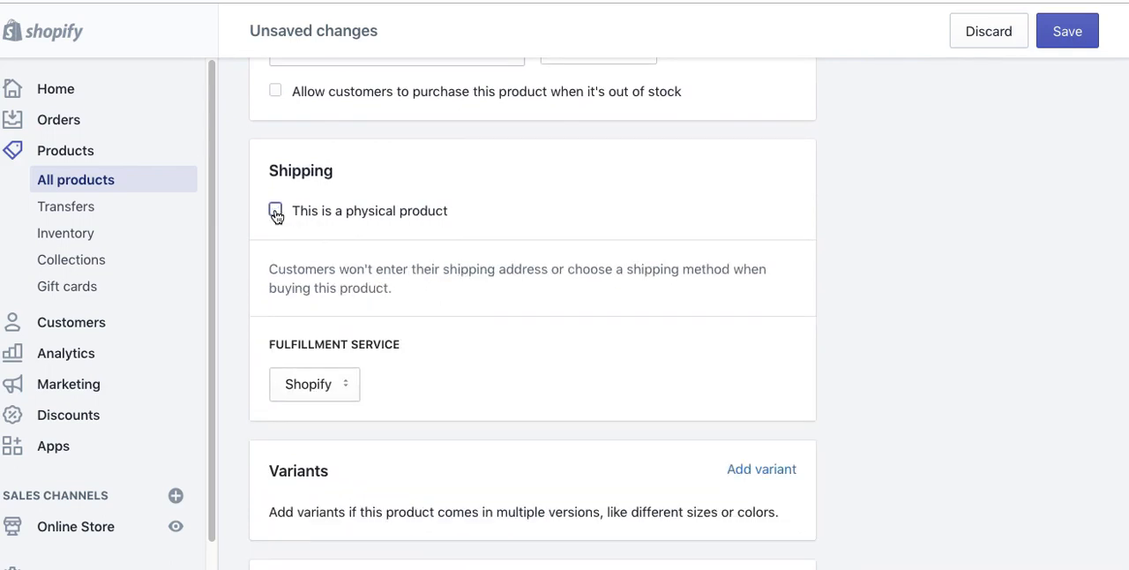
click(275, 211)
click(275, 210)
click(335, 385)
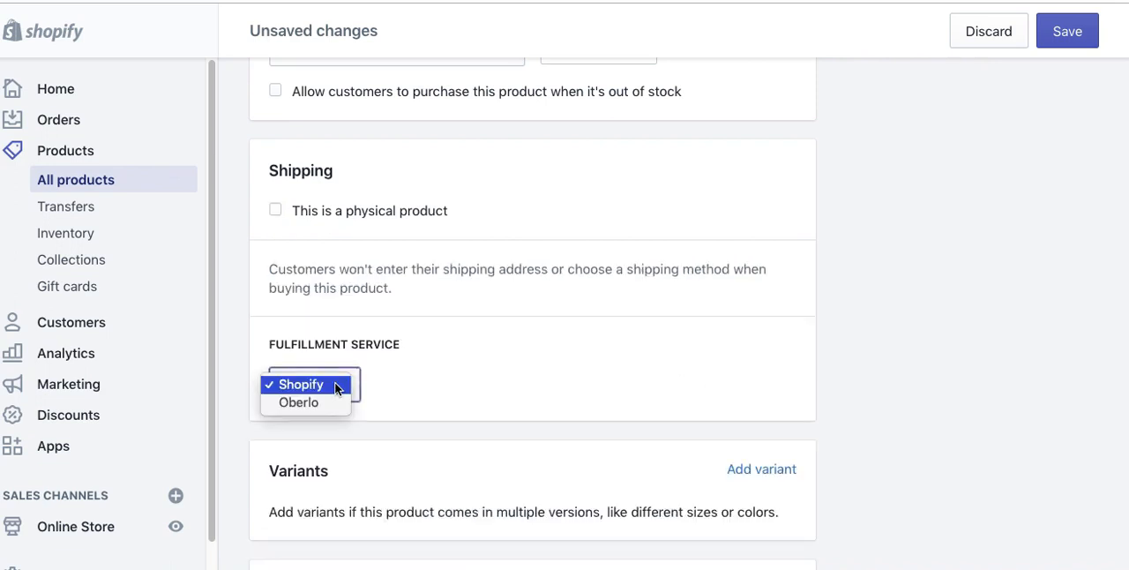
click(452, 375)
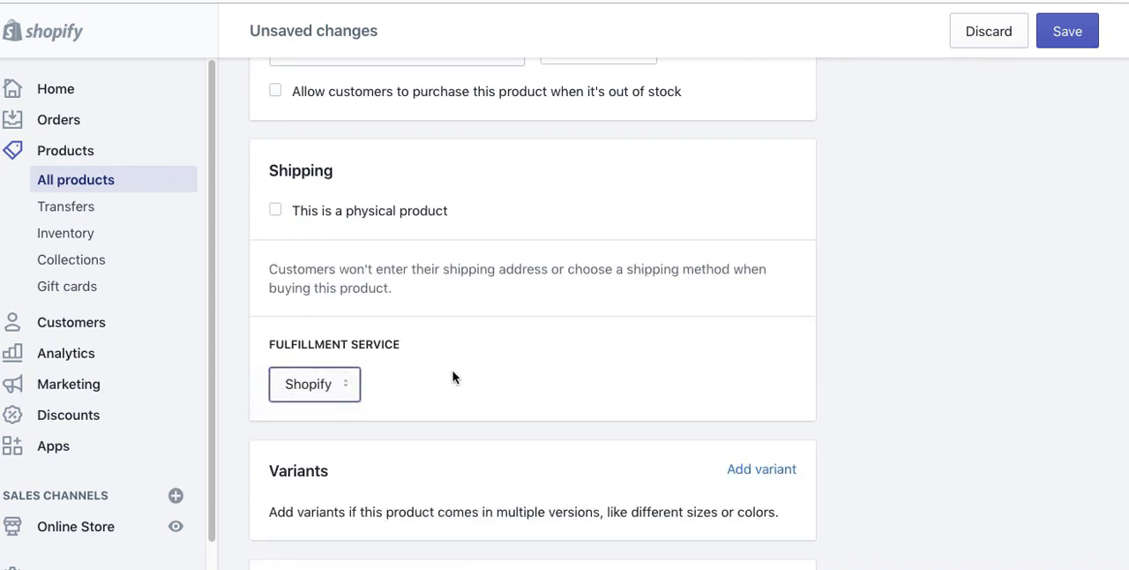
click(275, 212)
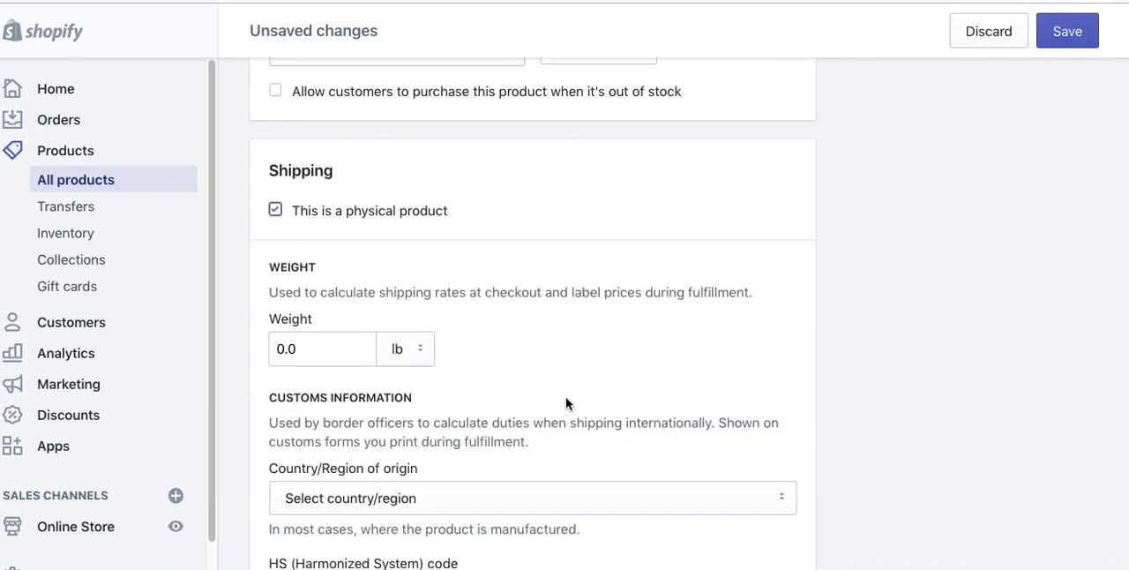
scroll(558, 389, down, 5)
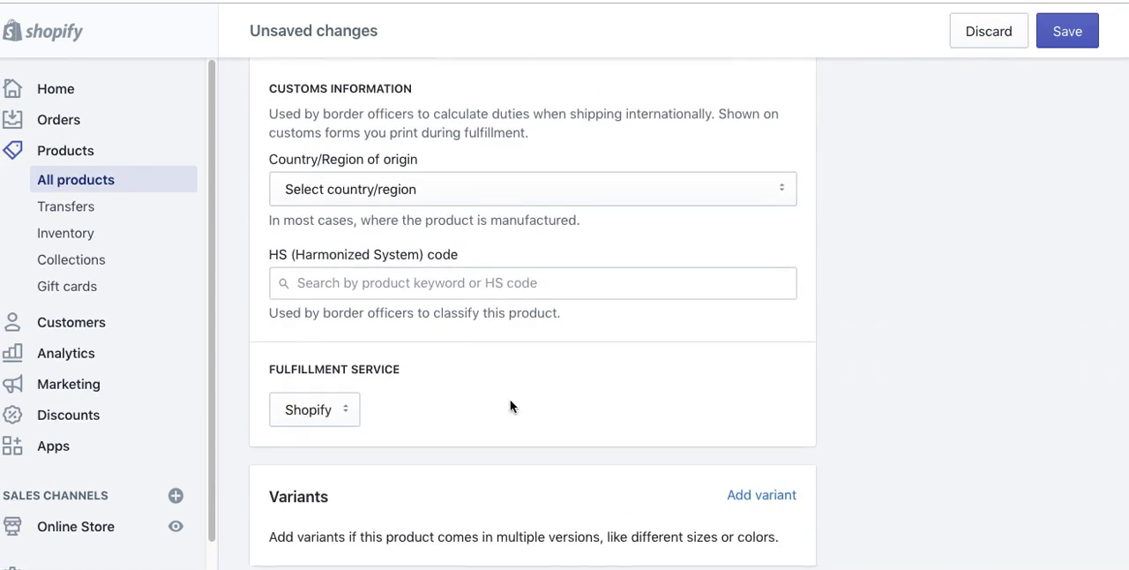
Step: Examine the fulfillment service choices for the product, keeping Shopify selected
click(352, 409)
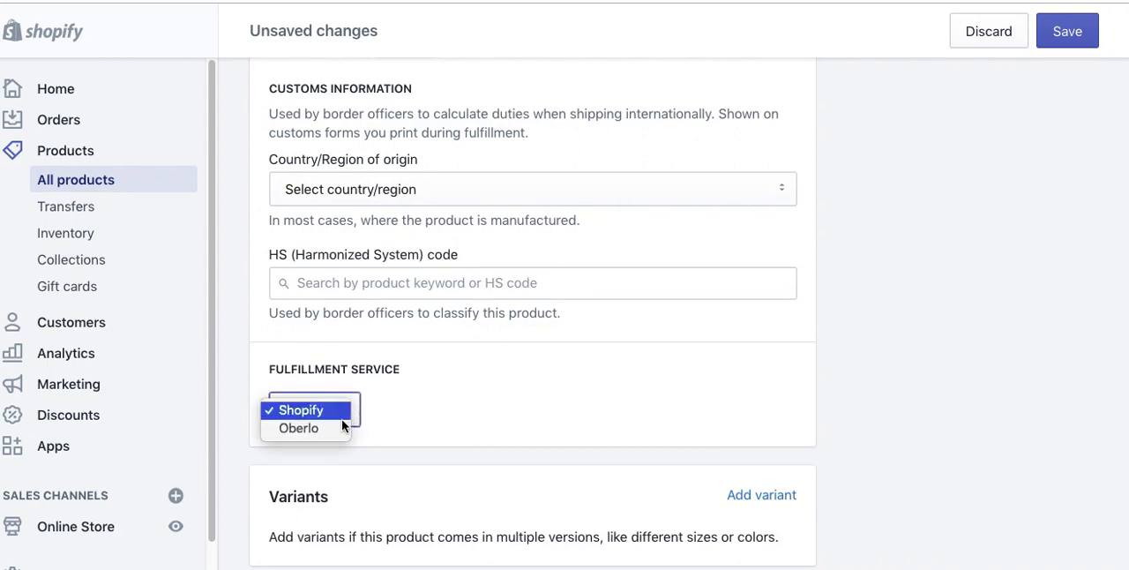
click(494, 397)
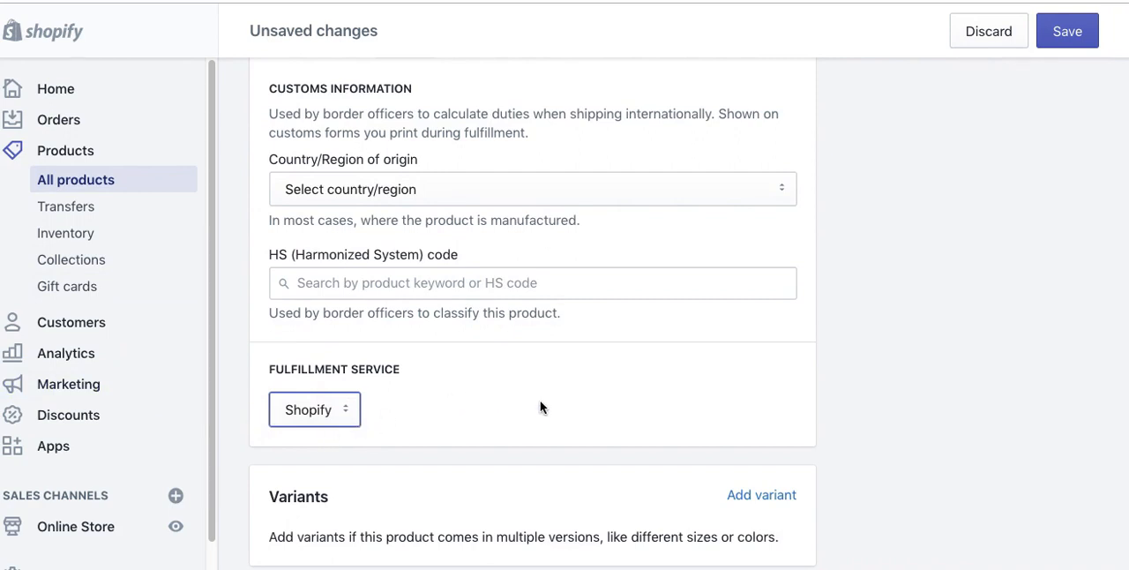
click(342, 412)
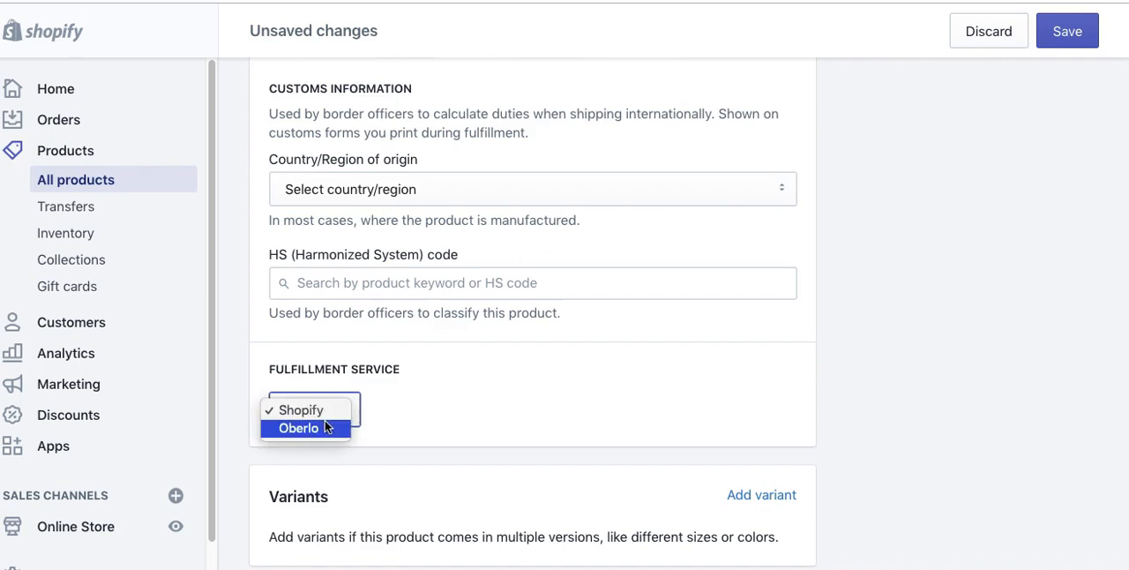
click(540, 393)
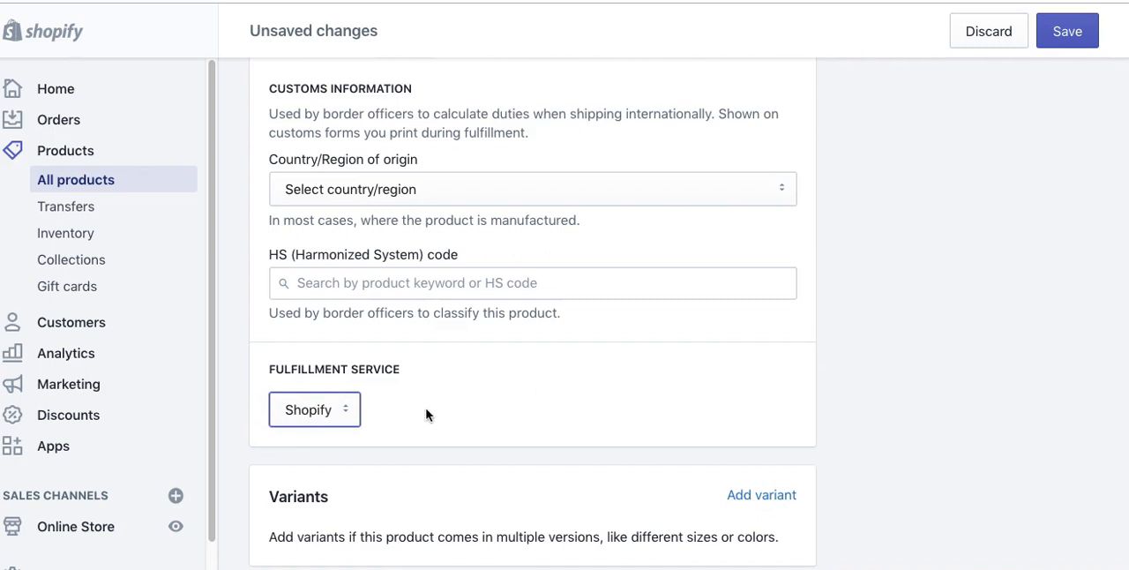
click(354, 417)
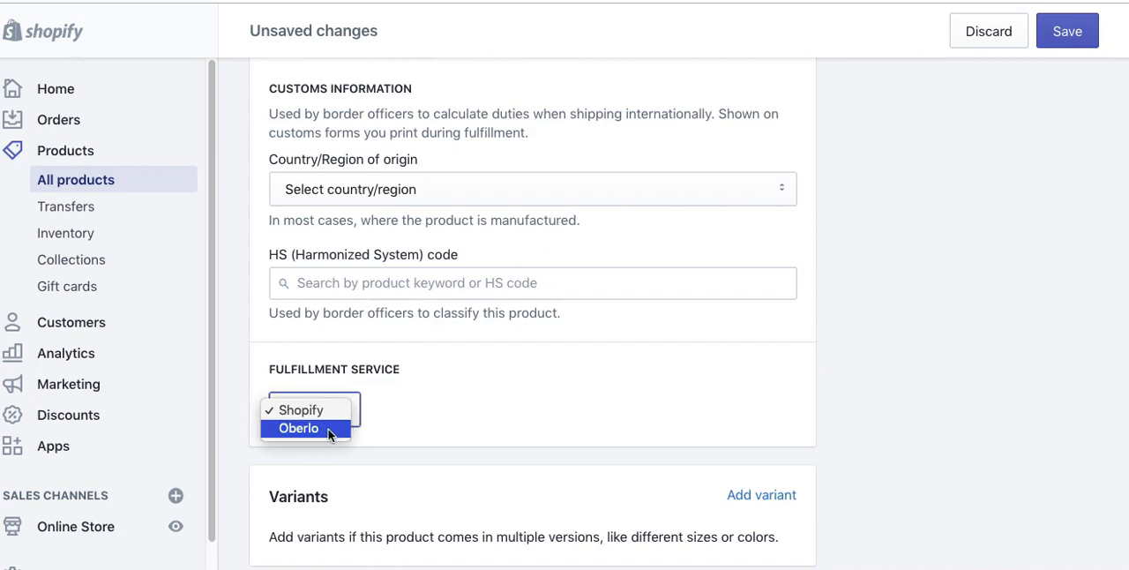
click(461, 399)
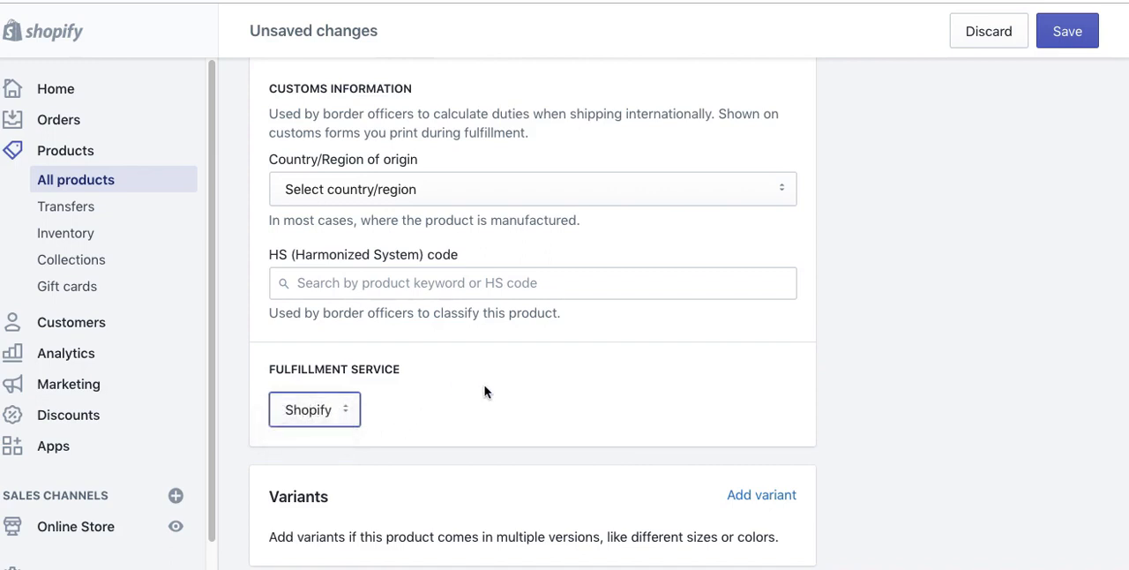
Step: Set the product's shipping weight to 3 and keep the unit as lb
scroll(484, 391, up, 1)
scroll(476, 424, up, 3)
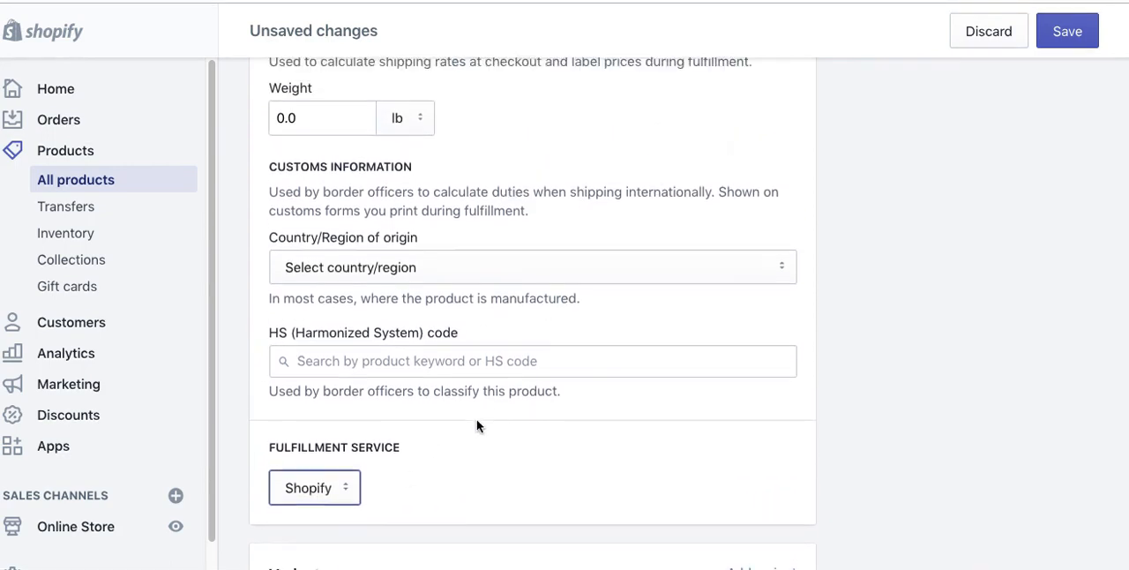
scroll(470, 424, up, 2)
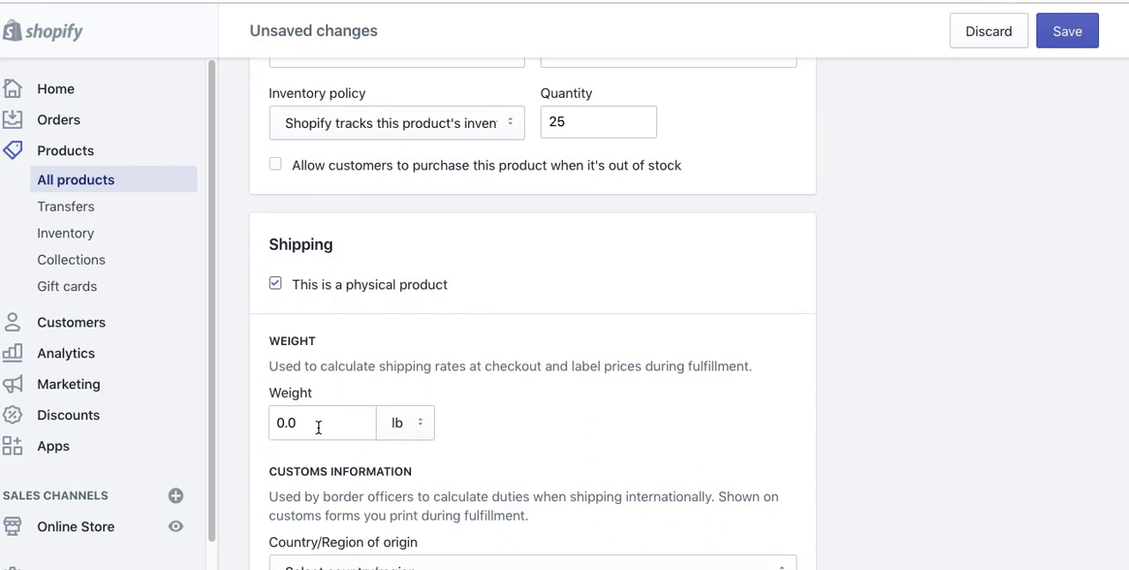
drag(316, 423, 259, 429)
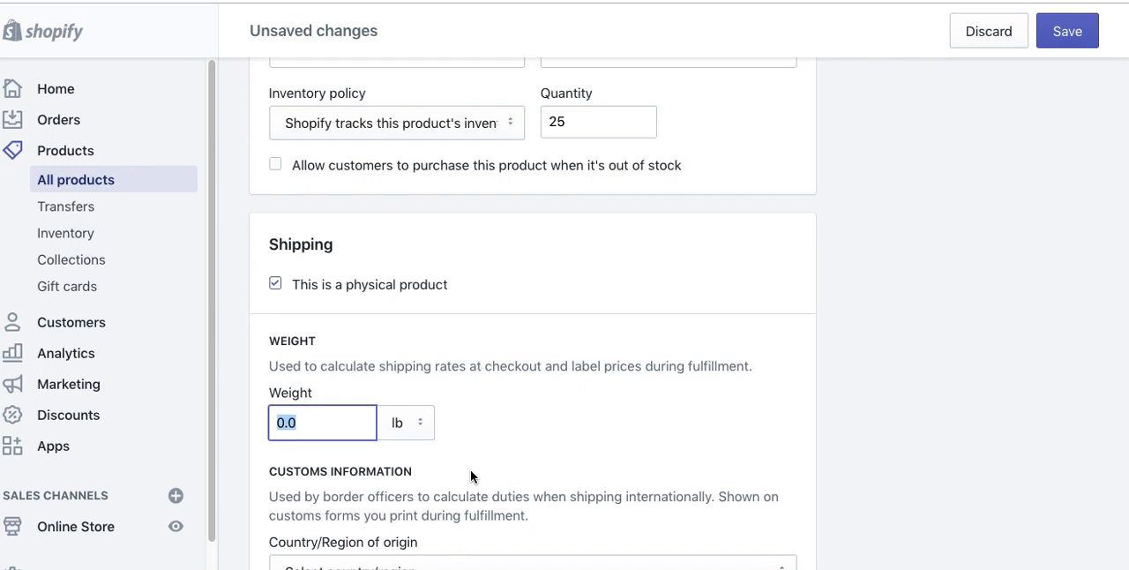
text(3)
key(Tab)
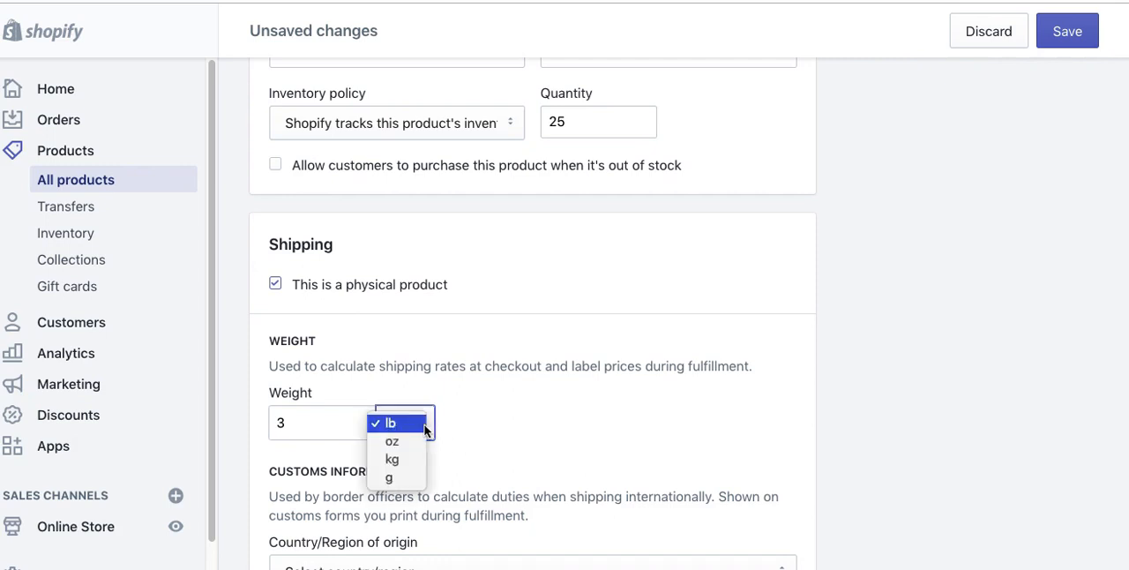
click(534, 427)
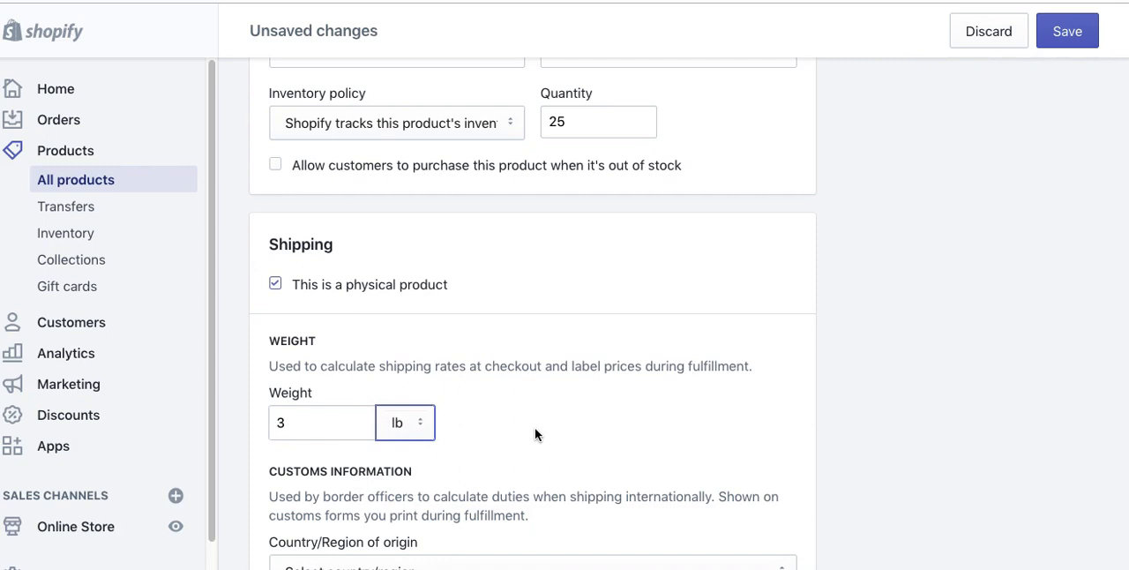
Step: Try a shipping weight of .05 lb for the product, and set it back to 3 lb
scroll(534, 427, down, 5)
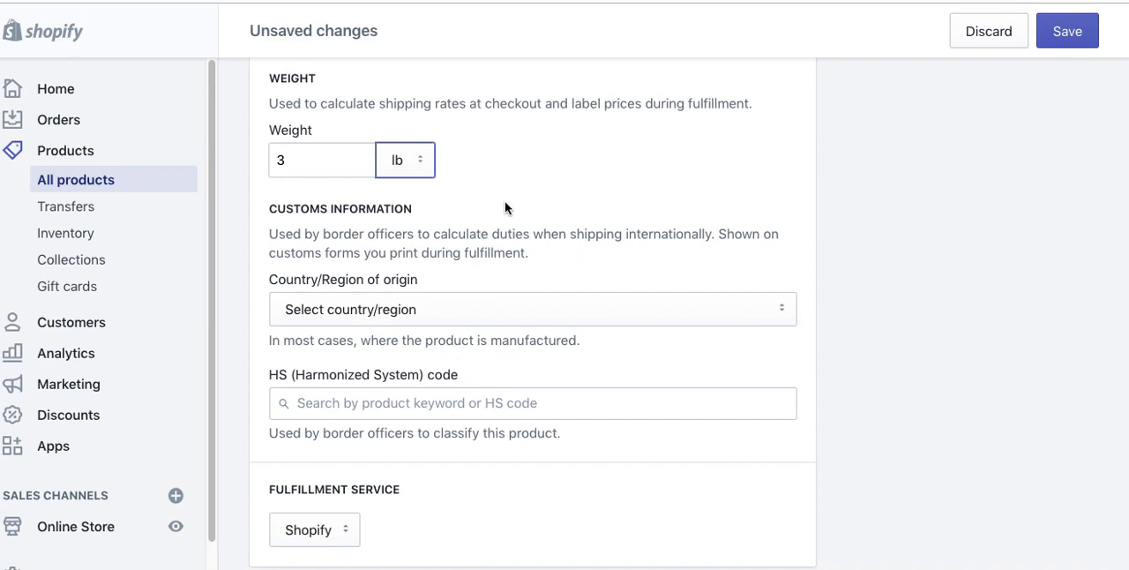
double_click(287, 161)
text(.)
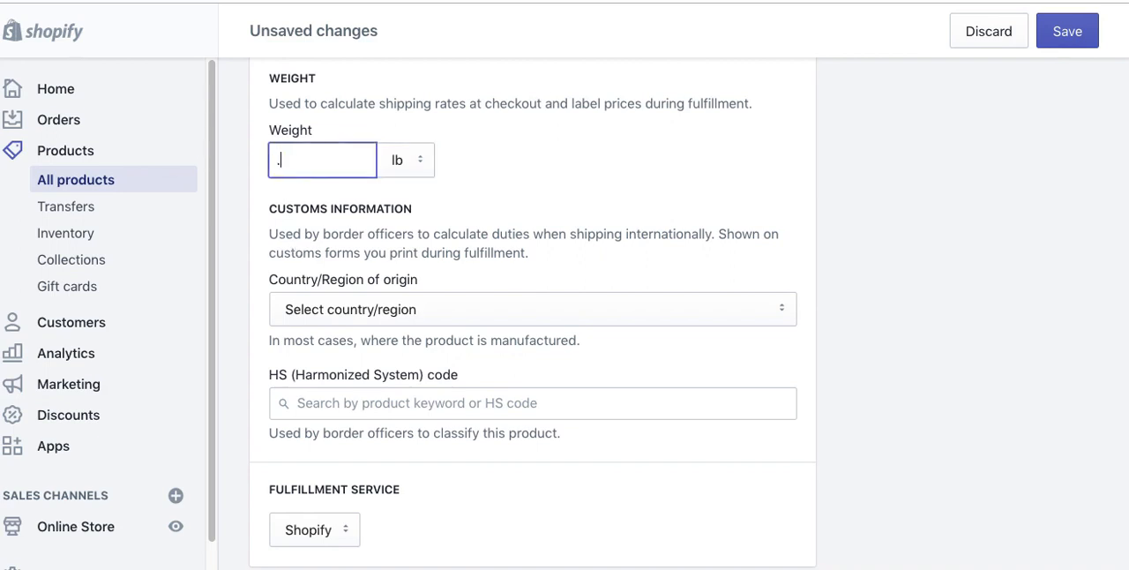
text(05)
drag(301, 163, 276, 160)
click(313, 166)
text(3)
Step: Look through the country/region of origin choices in the customs information without selecting one
scroll(565, 361, down, 2)
click(374, 212)
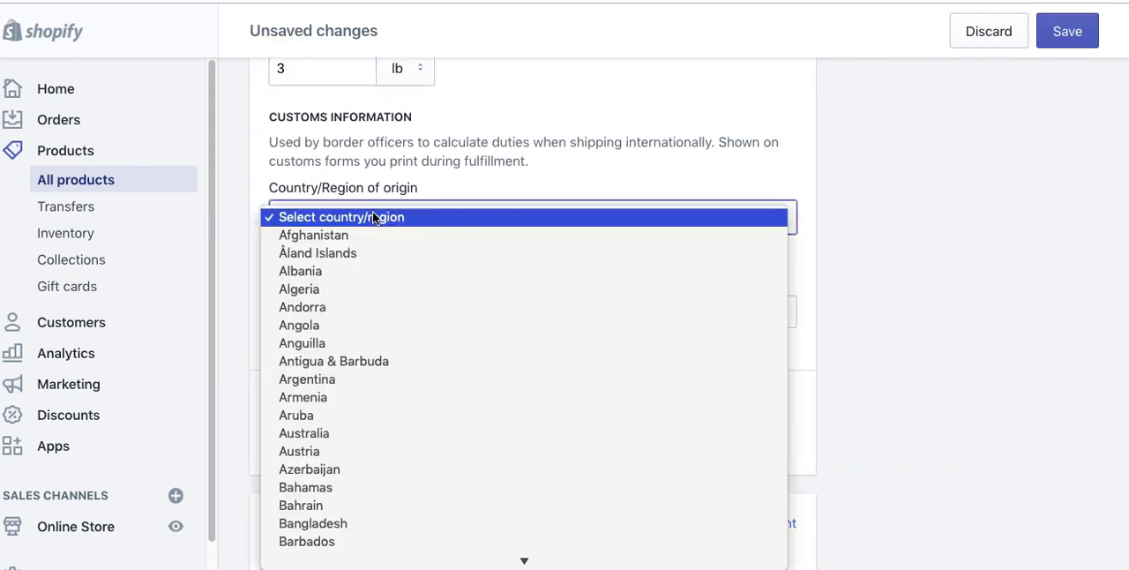
click(551, 157)
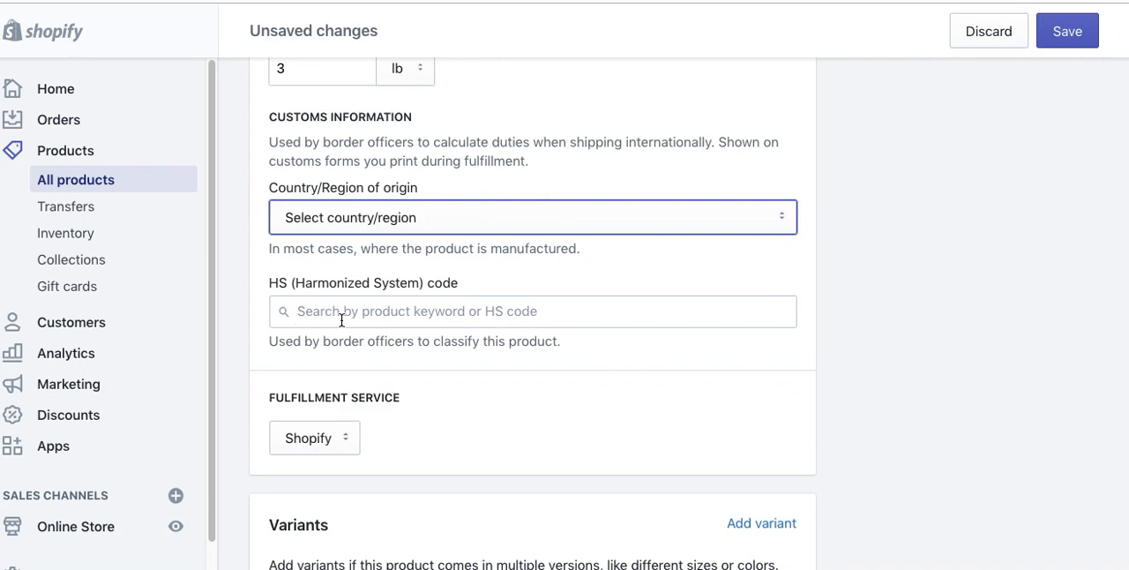
Step: Add product variants by Size with the option values small, medium, large and xxl
scroll(456, 402, down, 5)
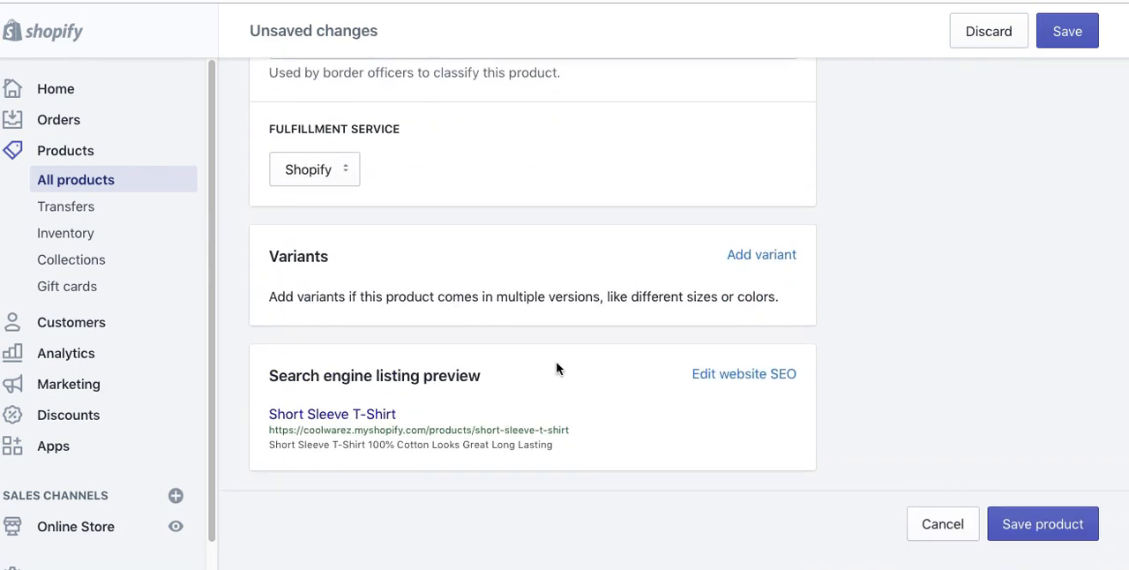
click(768, 255)
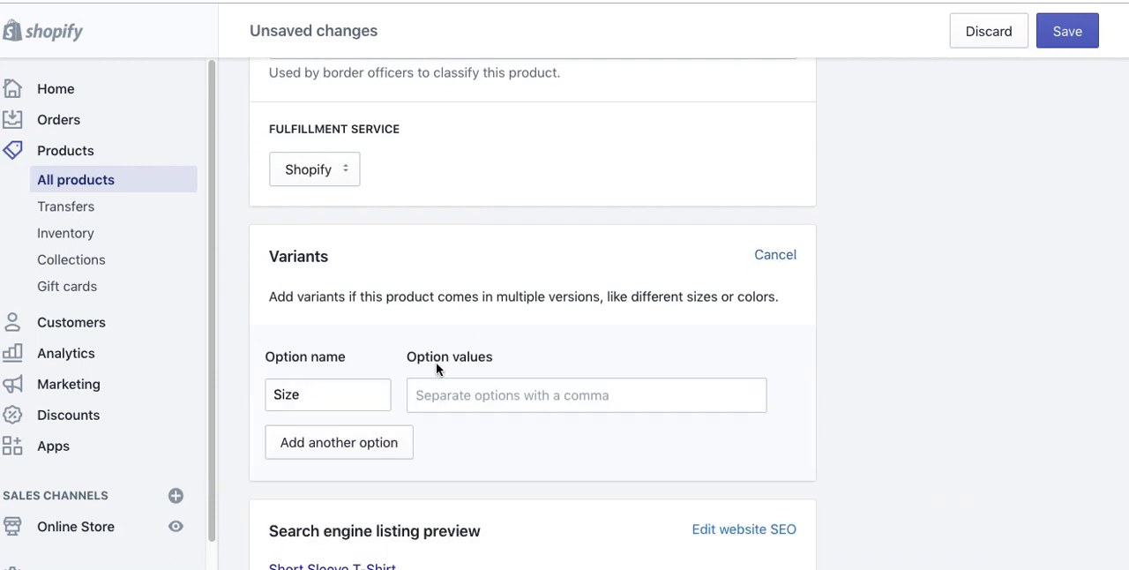
click(429, 398)
text(smnal)
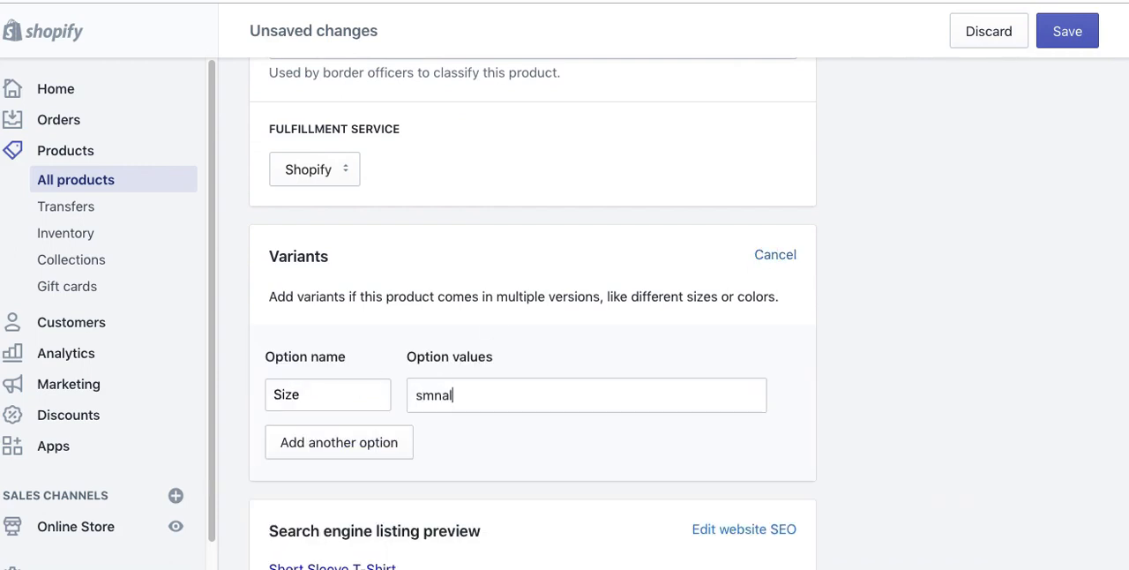
key(BackSpace)
text(all)
key(Return)
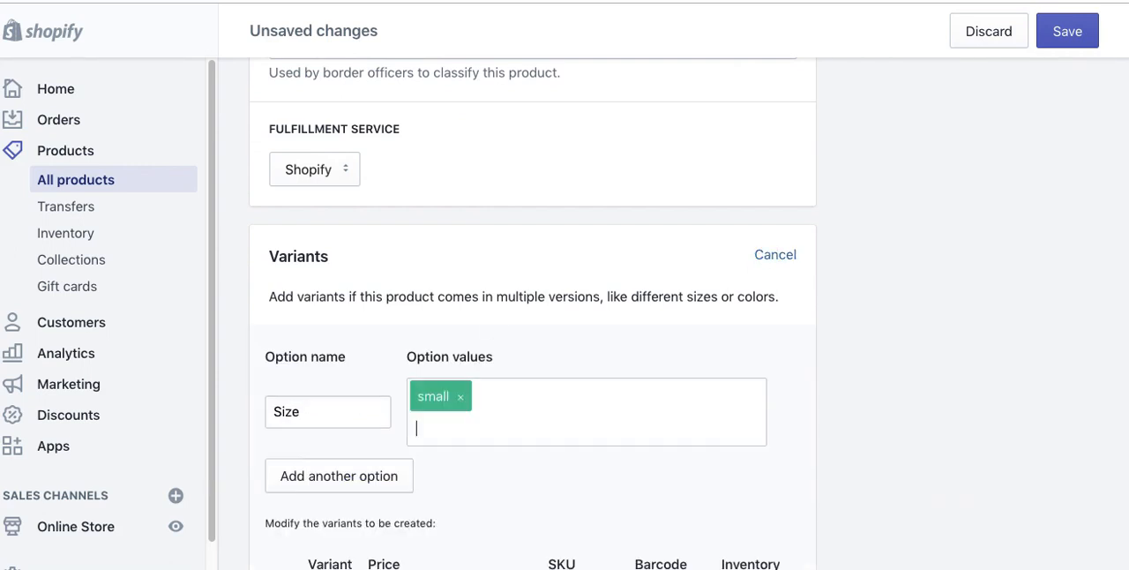
text(medium)
key(Return)
text(large)
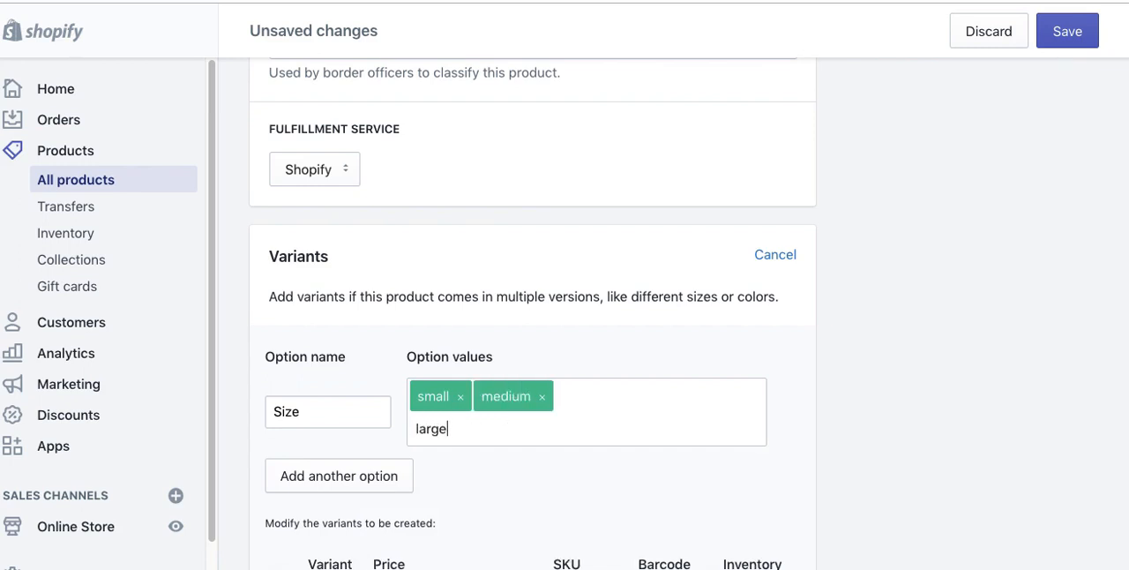
key(Return)
text(xxl)
key(Return)
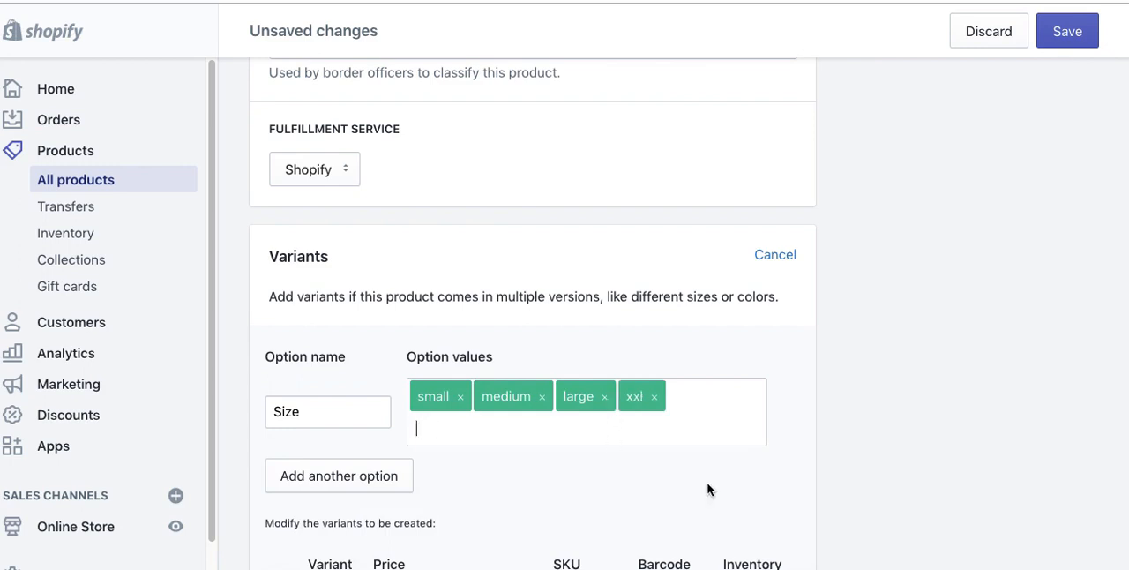
Step: Examine the price, SKU and inventory values of the four size variants
scroll(791, 407, down, 5)
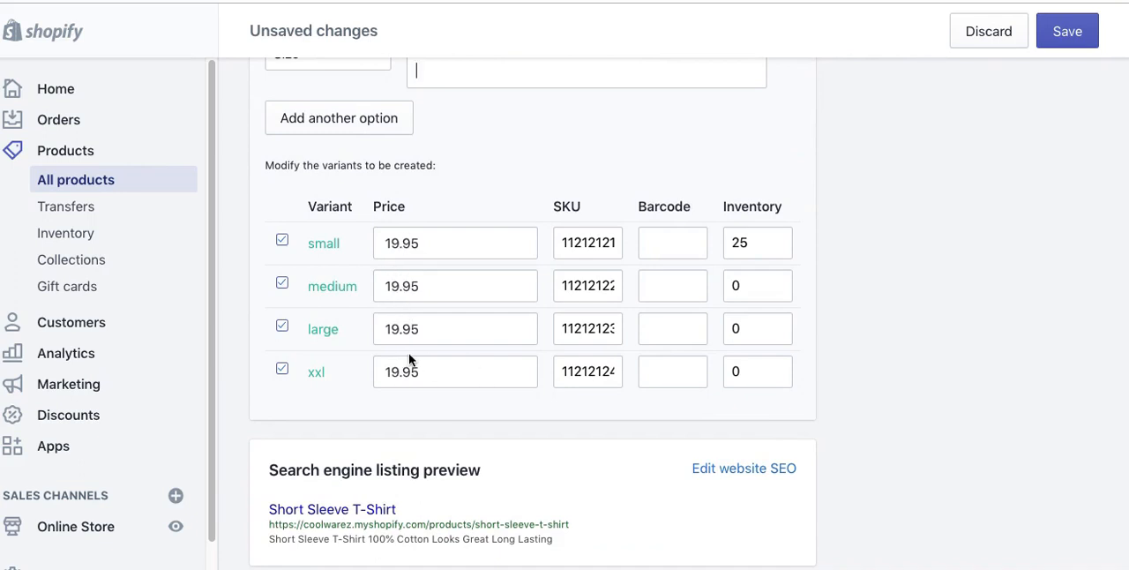
click(397, 329)
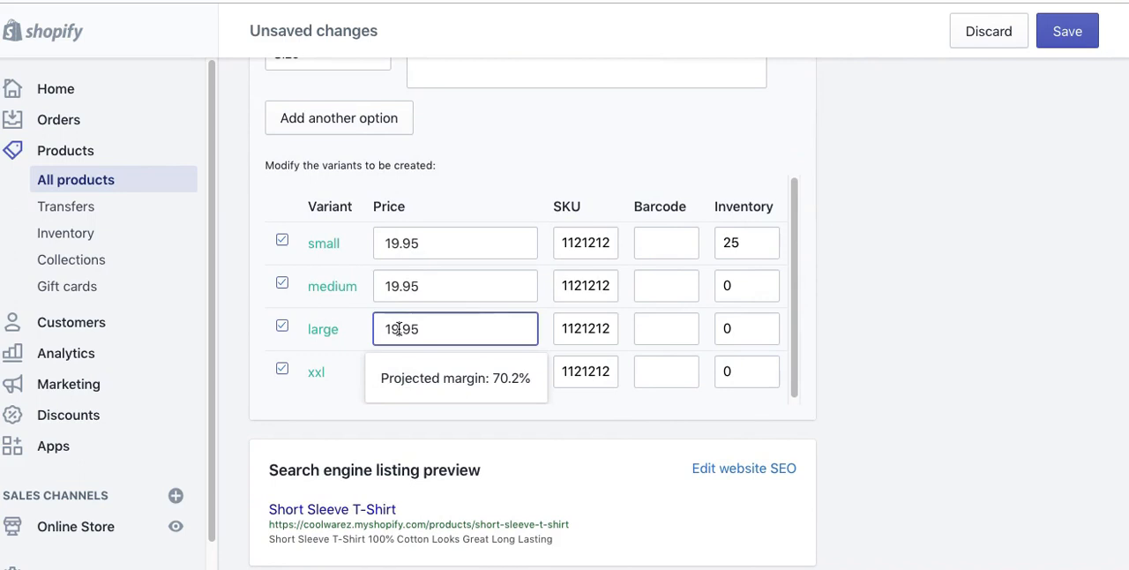
click(842, 309)
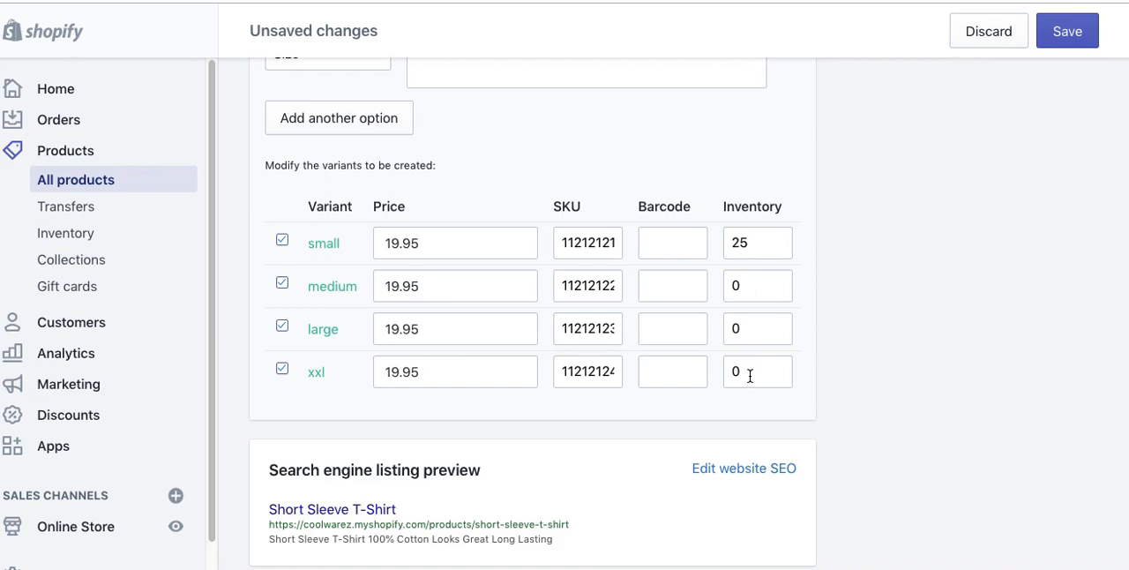
scroll(751, 374, up, 2)
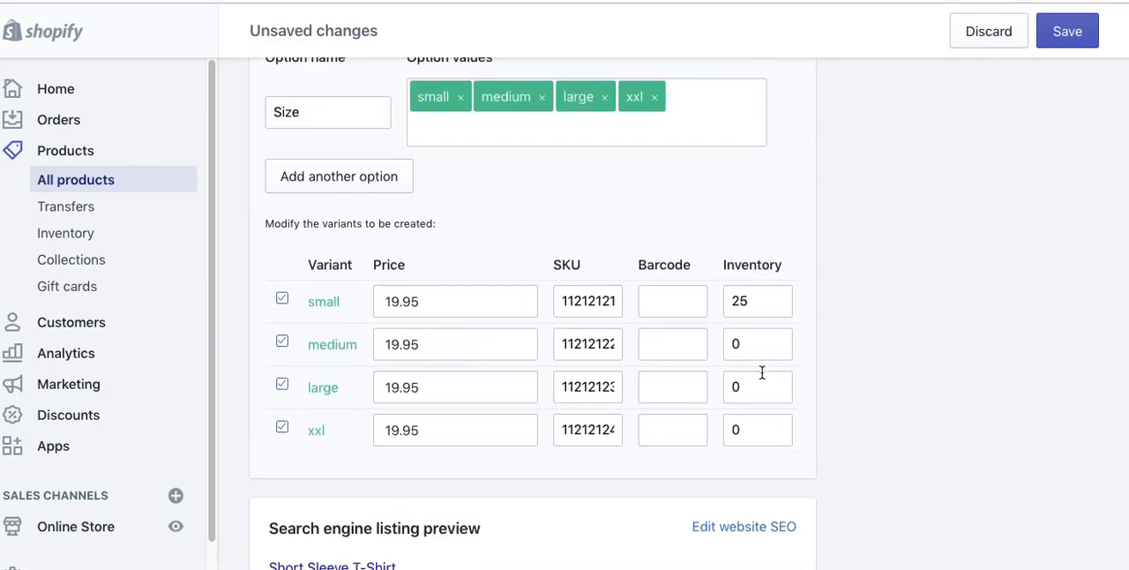
click(597, 348)
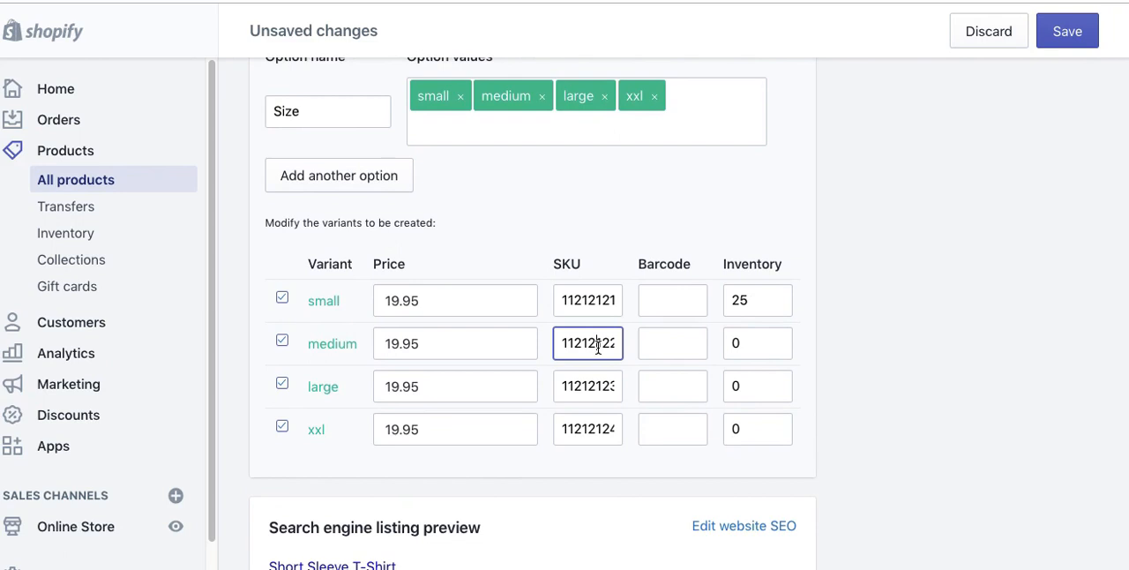
key(Right)
key(Right)
key(Right)
click(603, 388)
drag(585, 429, 615, 427)
click(613, 430)
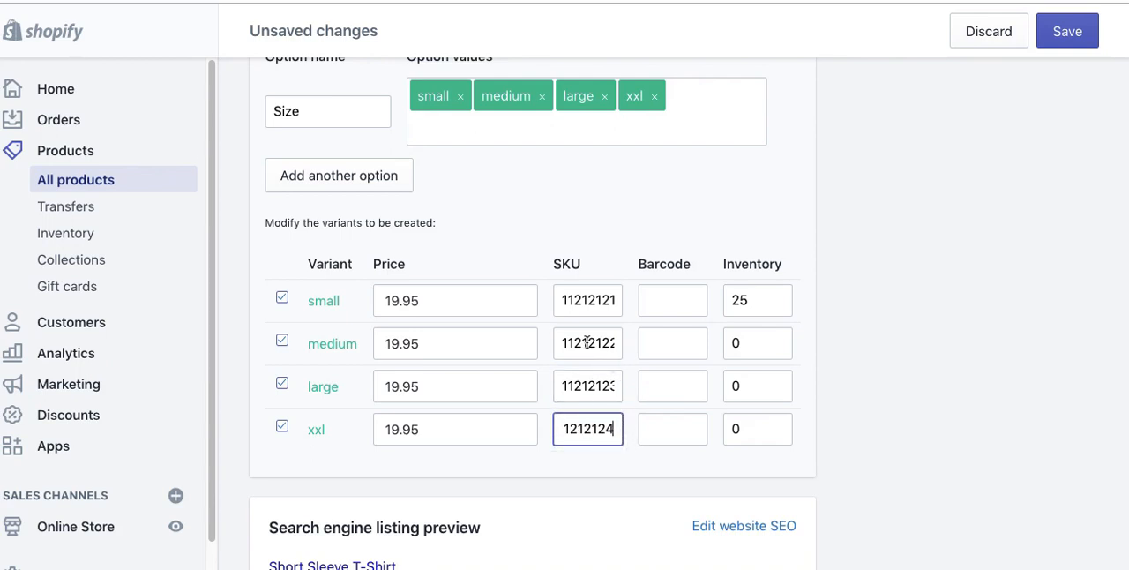
Step: Add a second variant option, Color, with the values black, blue, red and greeen
scroll(537, 212, up, 2)
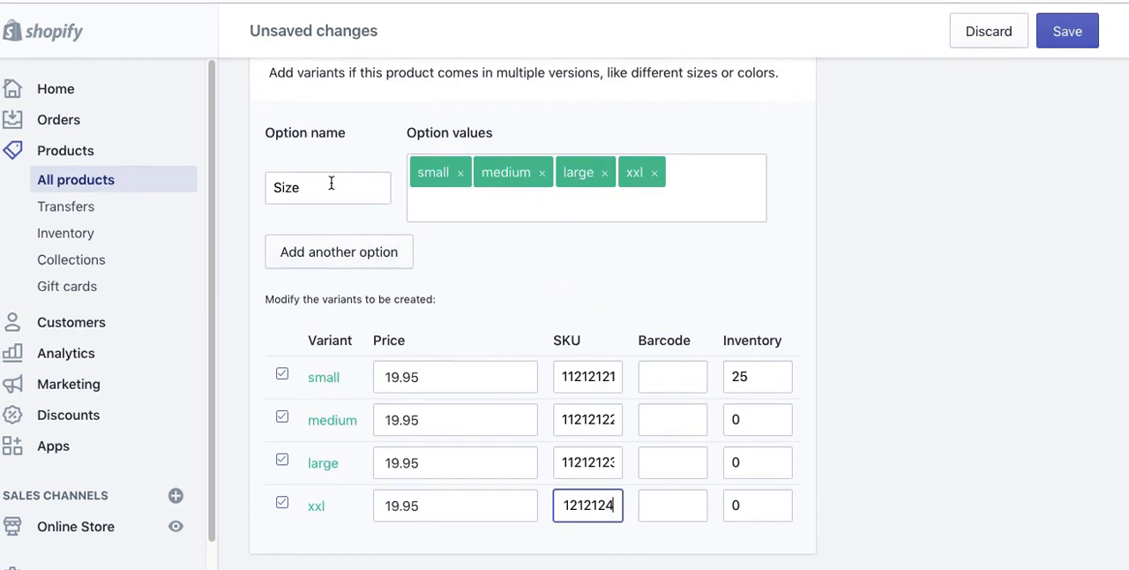
click(342, 262)
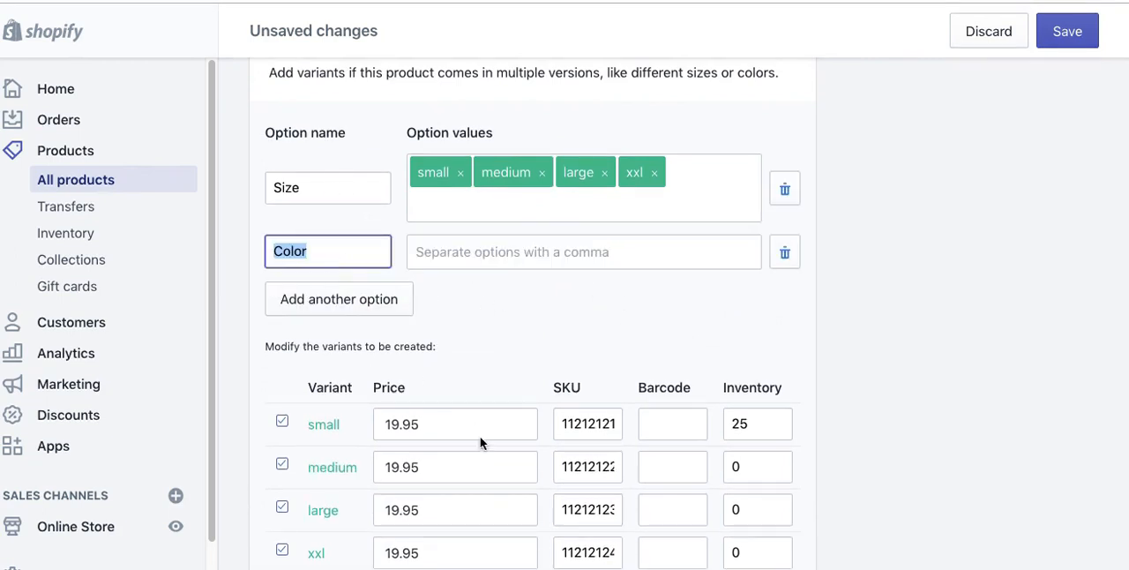
click(439, 251)
text(black)
key(Return)
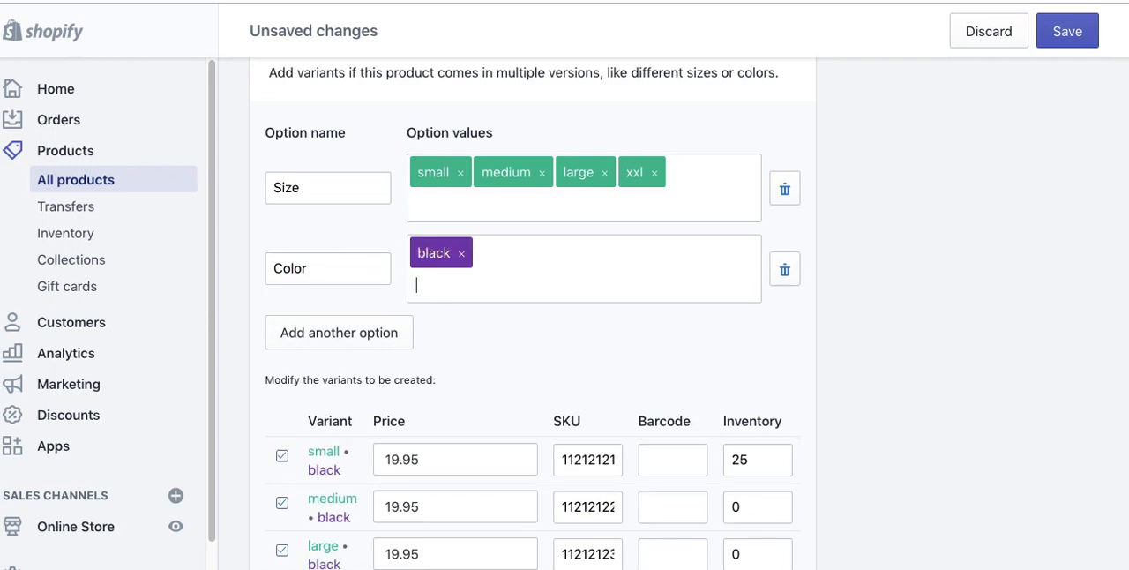
text(blue)
key(Return)
text(red)
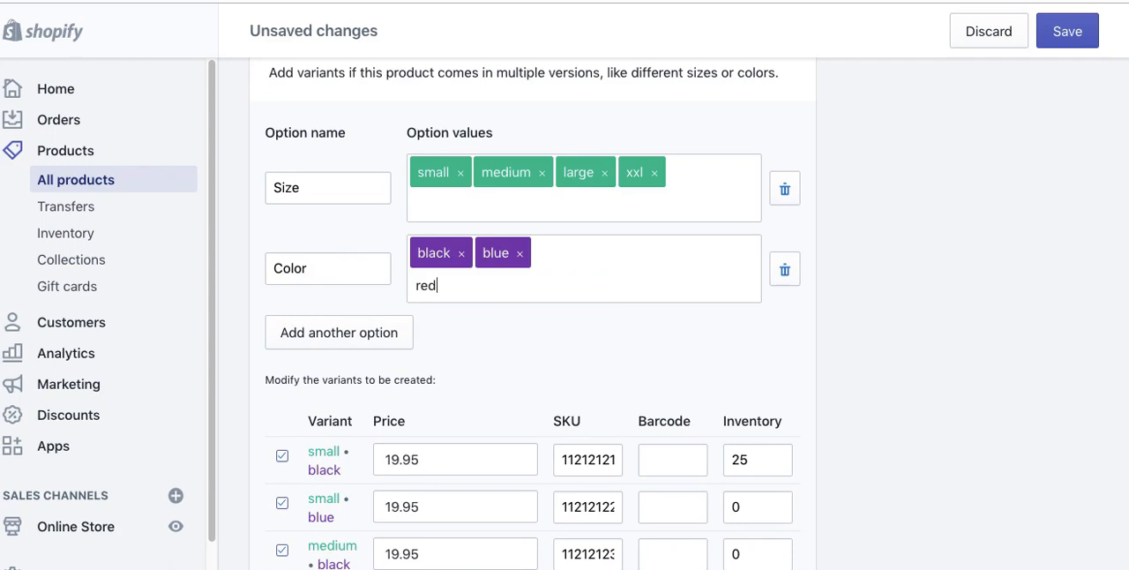
key(Return)
text(grer)
text(een)
key(Return)
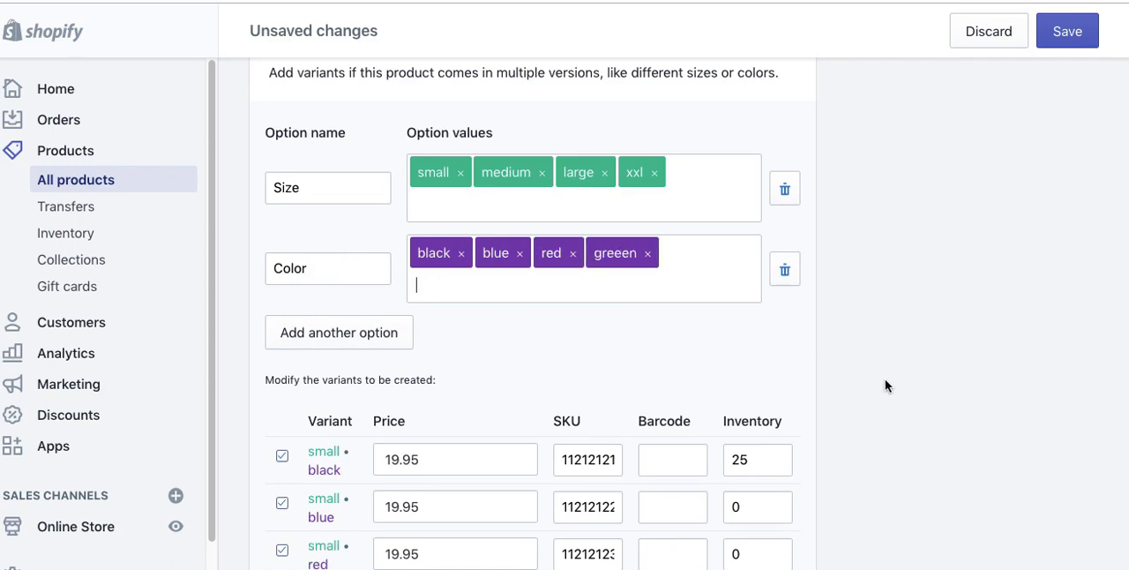
Step: Examine the price and inventory fields of the size and color variant combinations
scroll(884, 378, down, 5)
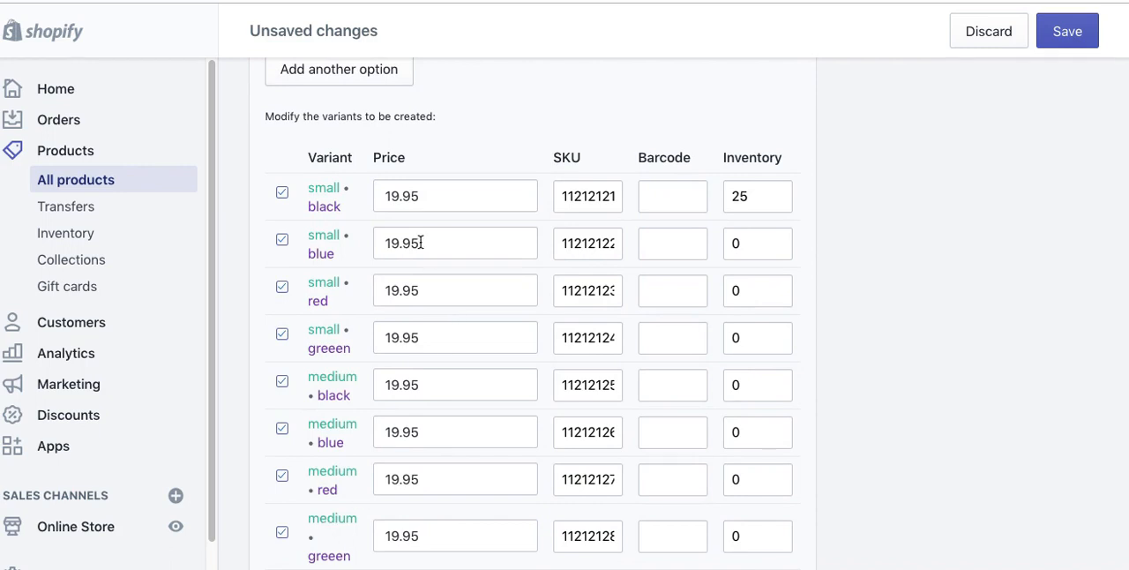
click(413, 192)
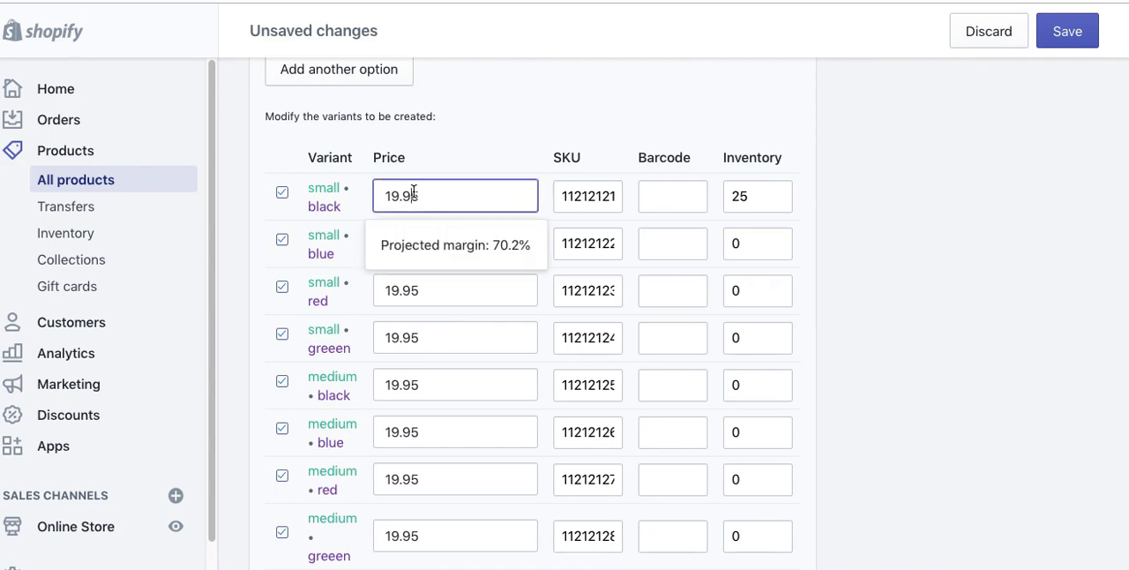
click(487, 156)
click(749, 243)
click(759, 286)
click(772, 346)
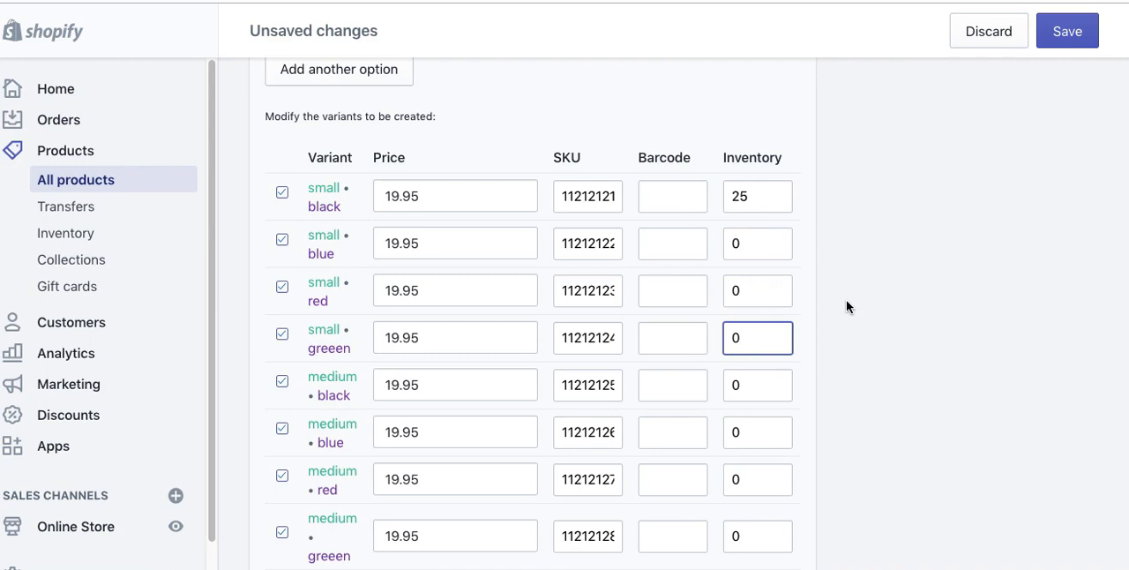
Step: Add a third variant option, Material, with the values cloth and wool
scroll(846, 306, up, 3)
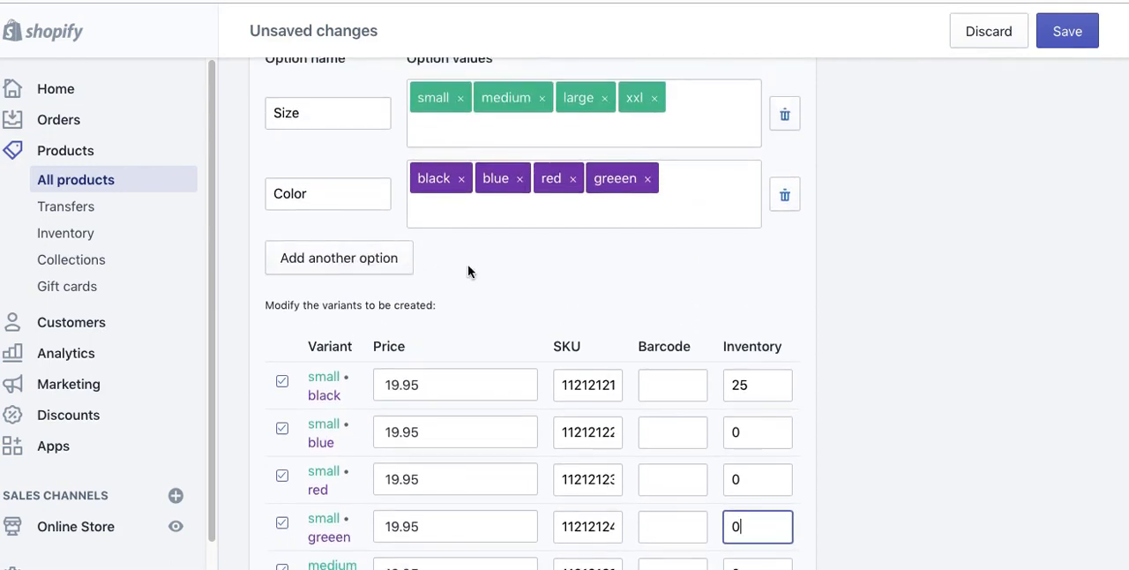
click(361, 257)
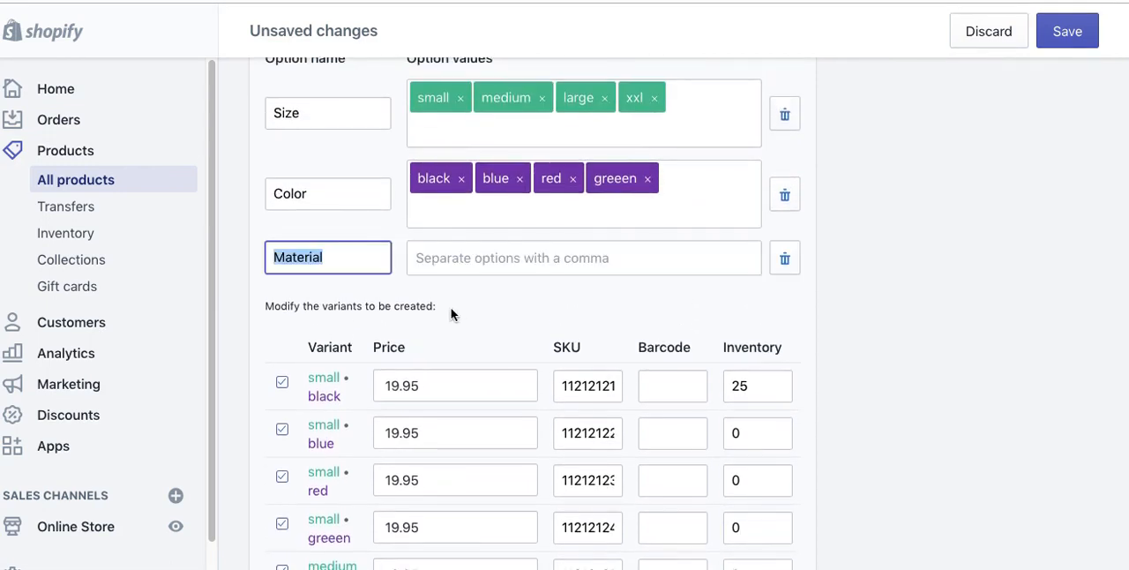
click(463, 251)
text(cloth)
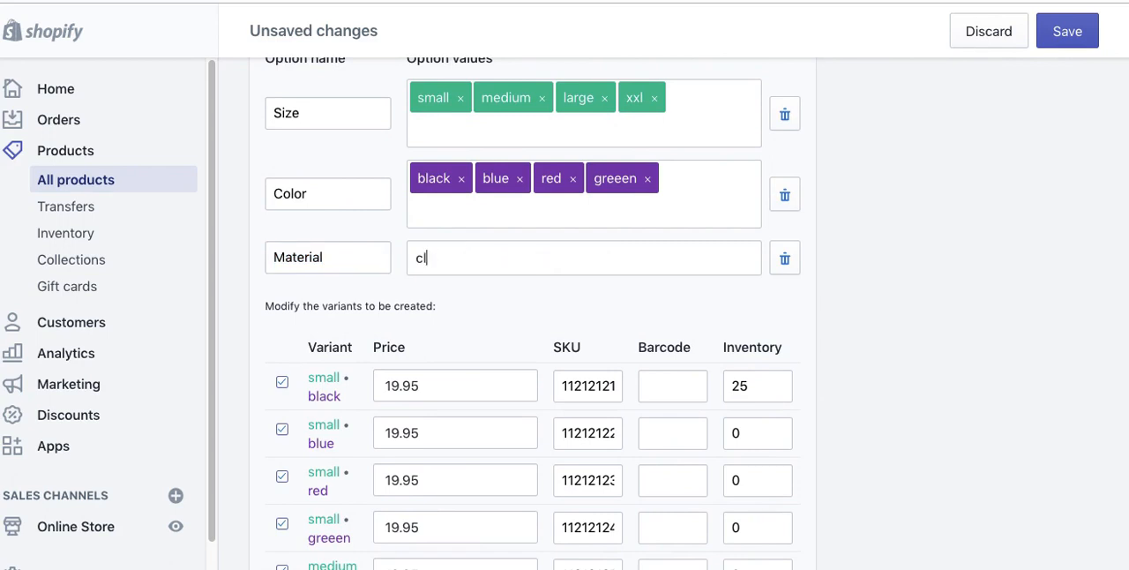
key(Return)
text(woo)
key(Return)
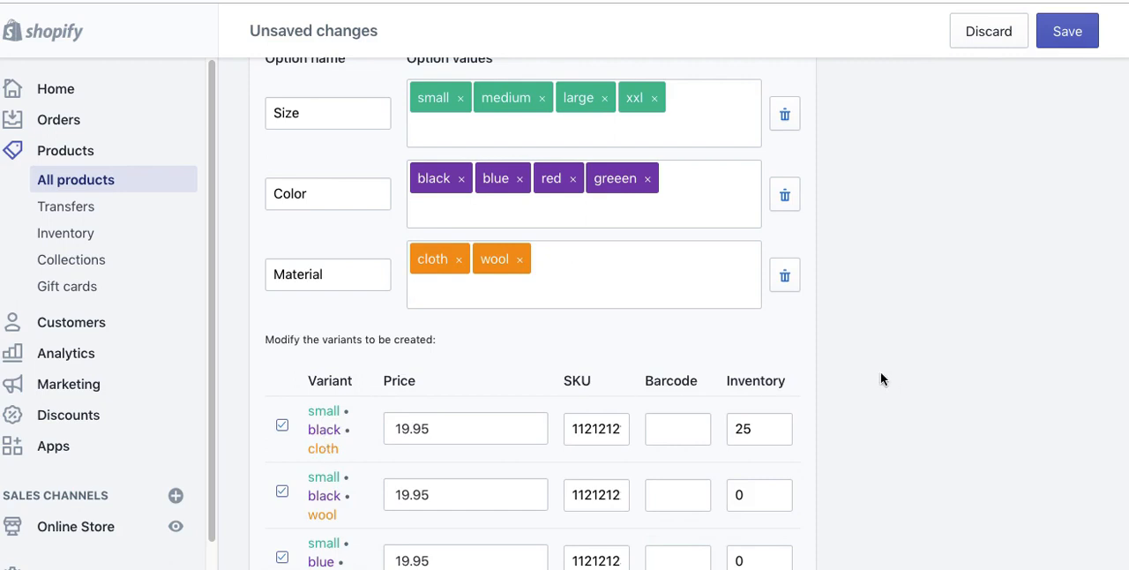
Step: Set the inventory of the small black wool variant to 25, copied from the small black cloth variant
scroll(881, 379, down, 5)
scroll(880, 379, down, 9)
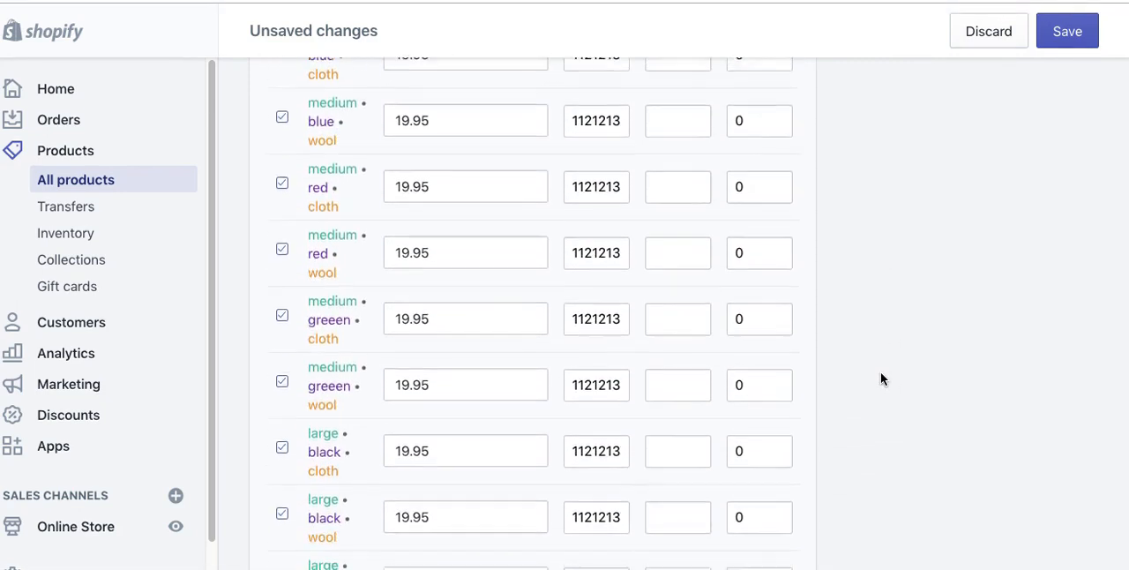
scroll(880, 379, down, 12)
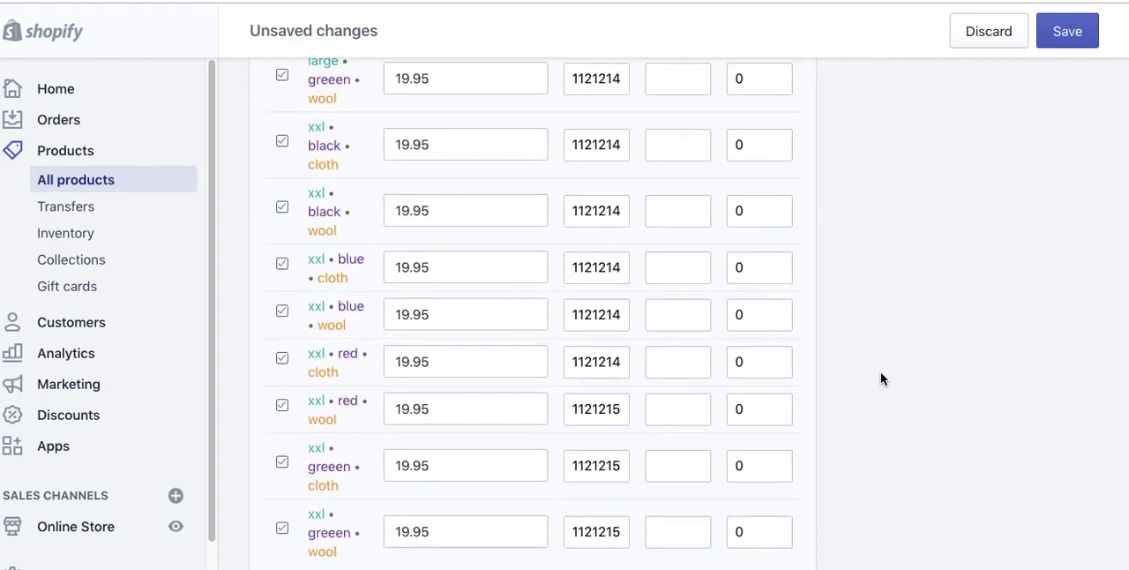
scroll(880, 379, up, 3)
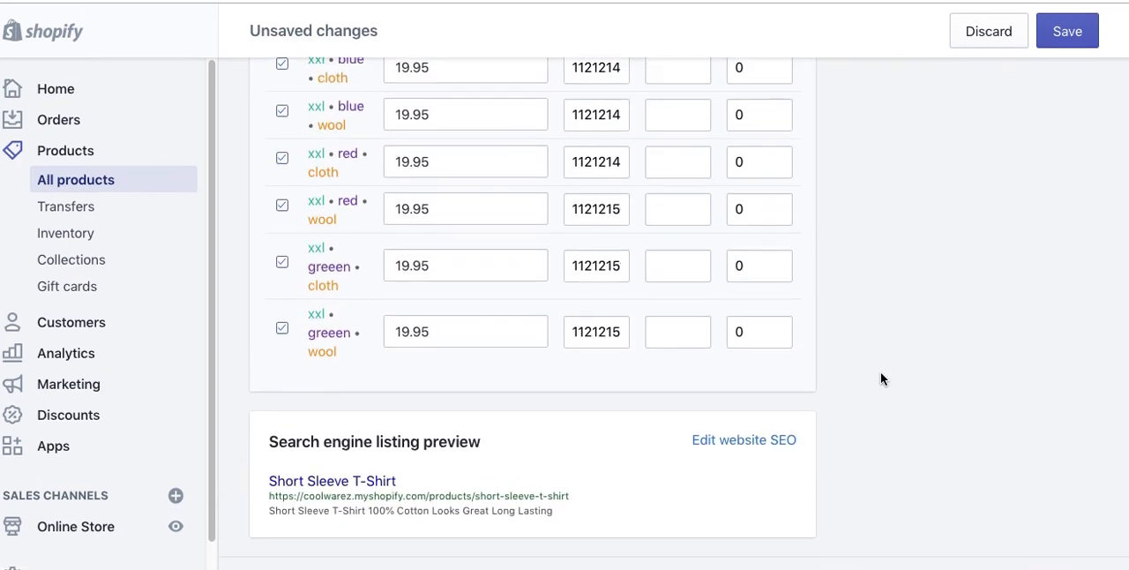
scroll(880, 378, up, 18)
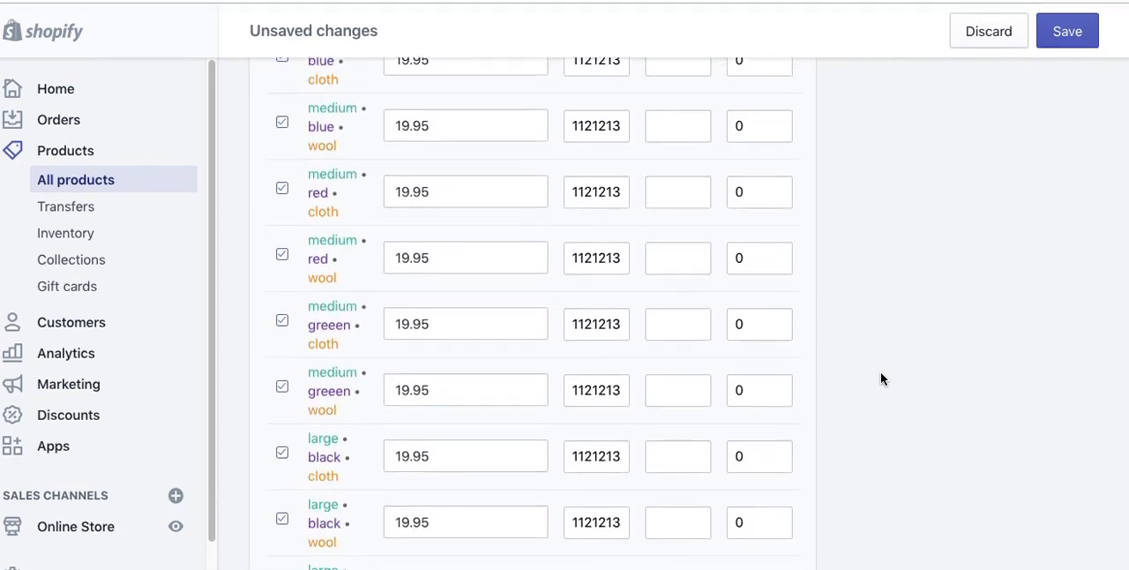
scroll(877, 378, up, 5)
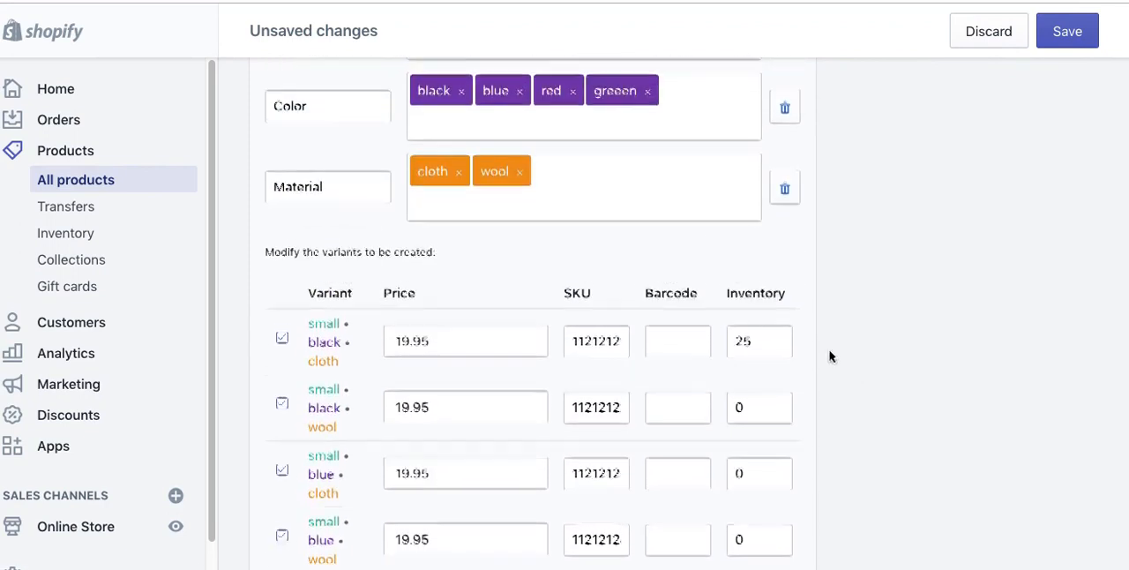
drag(760, 309, 682, 305)
key(ctrl+c)
click(760, 371)
double_click(760, 373)
key(ctrl+v)
Step: Set the inventory of the small blue cloth and small blue wool variants to 25
click(752, 441)
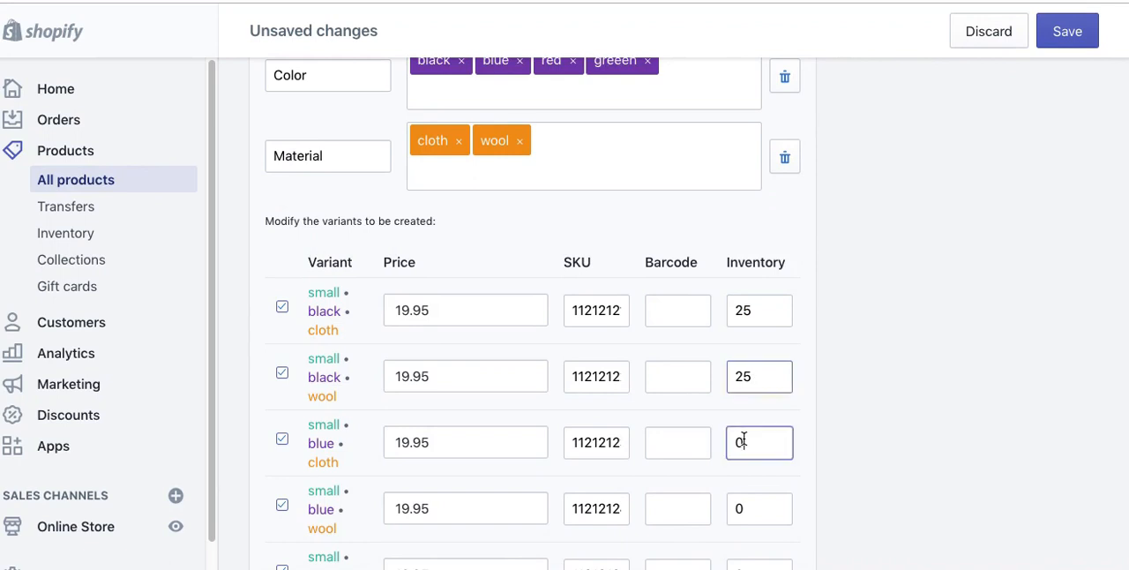
key(BackSpace)
key(ctrl+v)
key(Tab)
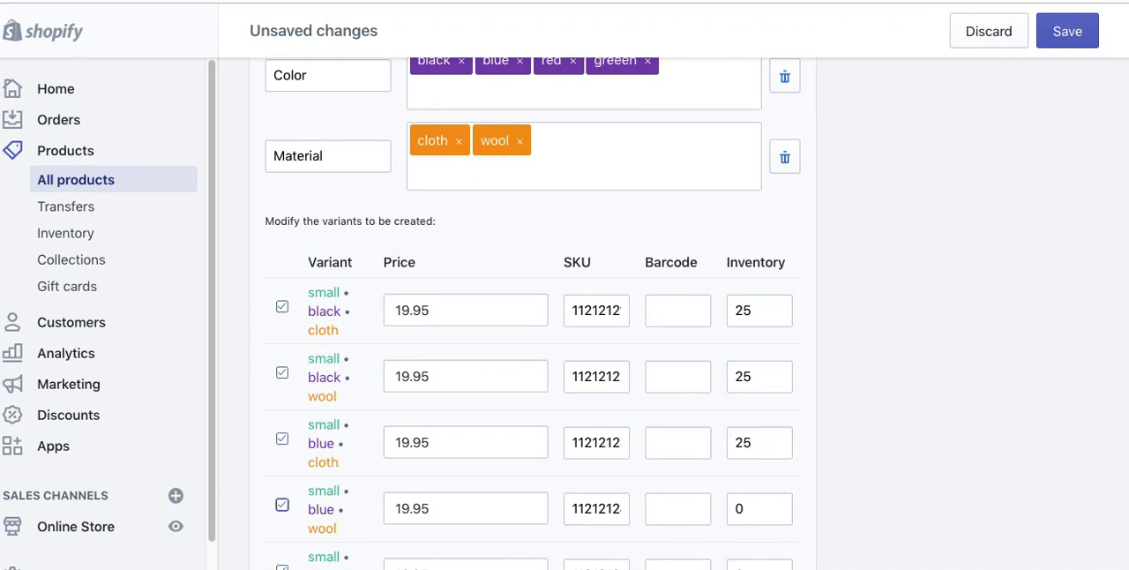
click(453, 505)
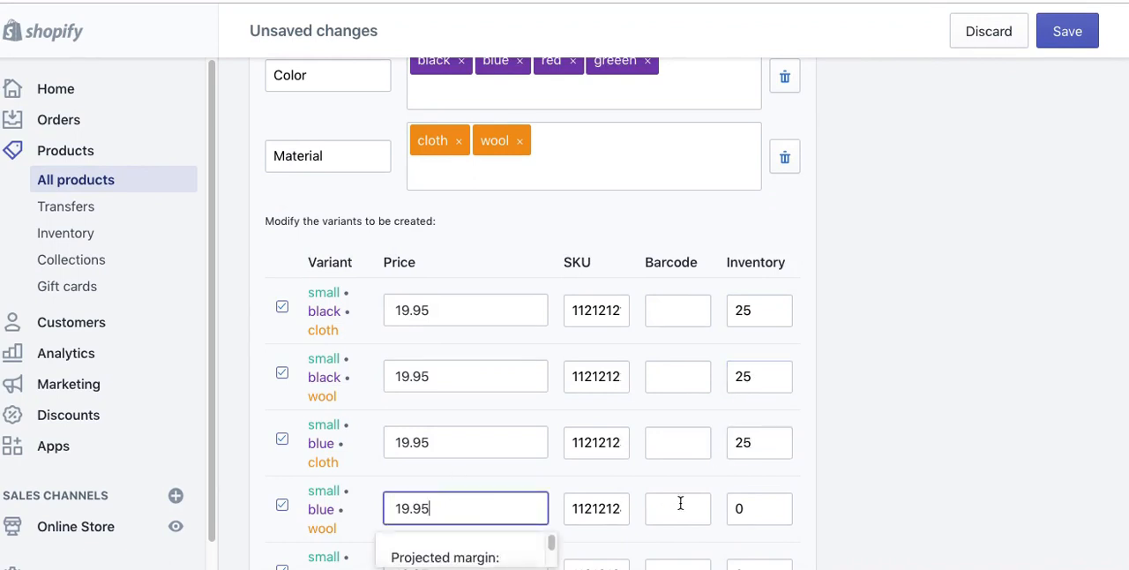
click(763, 510)
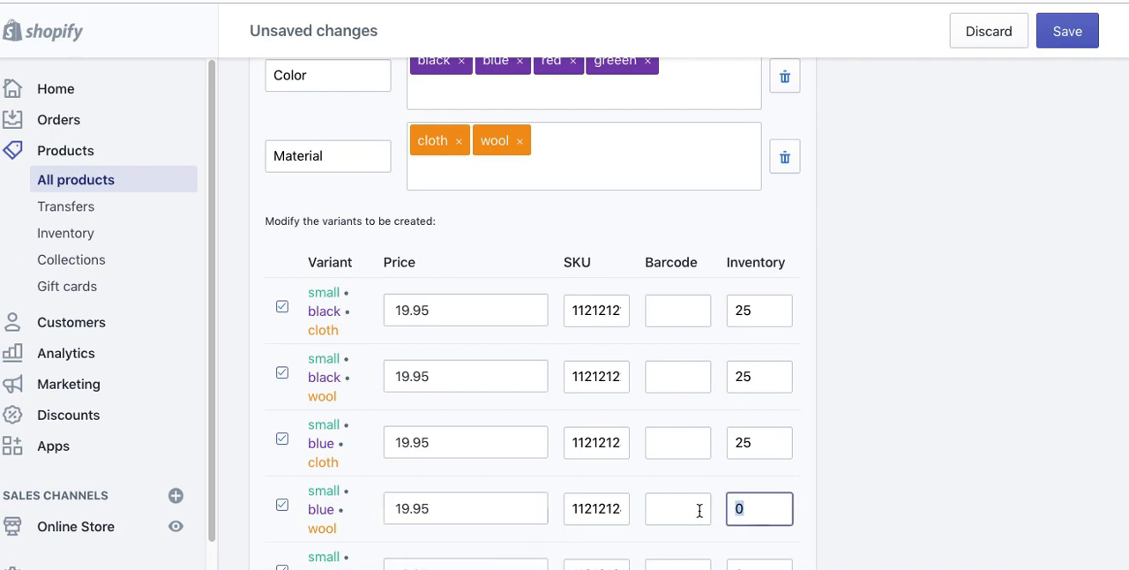
key(ctrl+v)
Step: Set the inventory of the small red and small greeen variants to 25 in both cloth and wool
scroll(952, 427, down, 4)
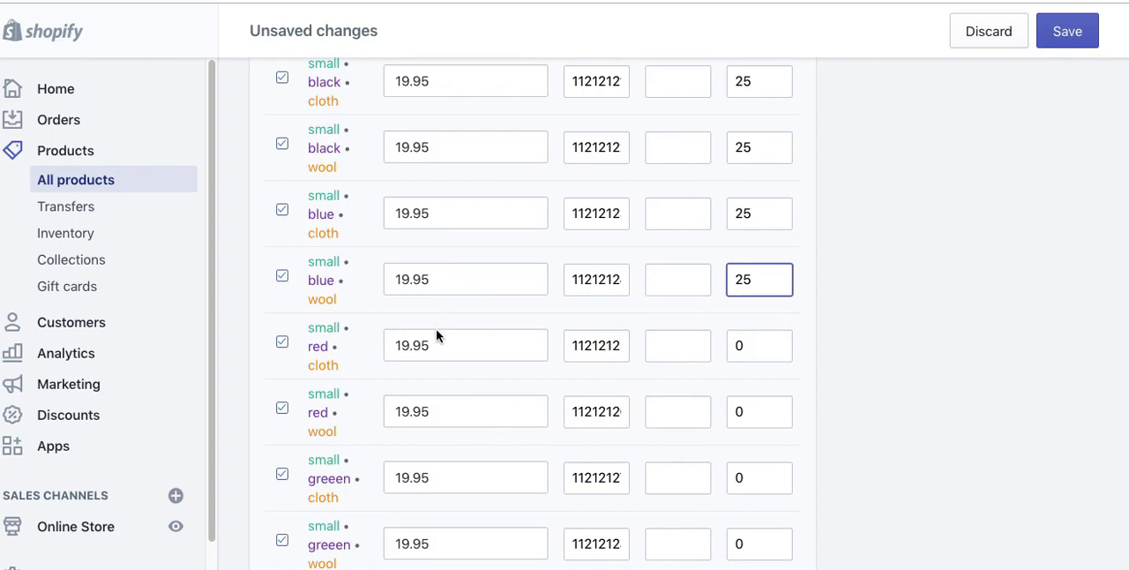
scroll(471, 337, down, 1)
click(745, 270)
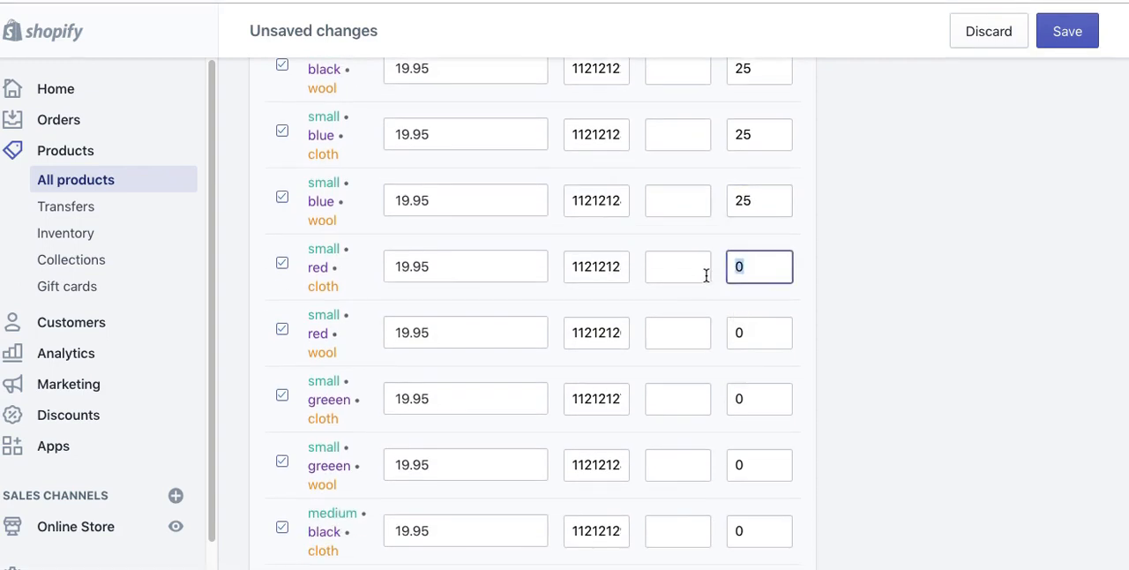
key(ctrl+v)
click(746, 324)
key(ctrl+v)
click(756, 396)
key(ctrl+v)
click(756, 464)
key(ctrl+v)
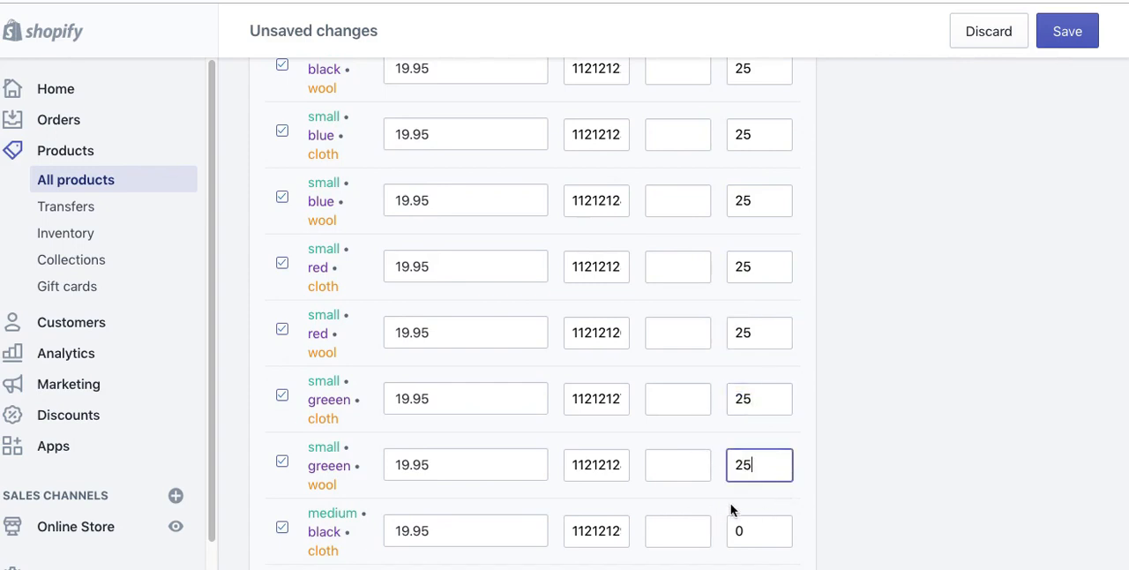
Step: Examine the alt text settings of the black T-shirt image, including the SEO note, and close them without entering anything
scroll(817, 485, down, 9)
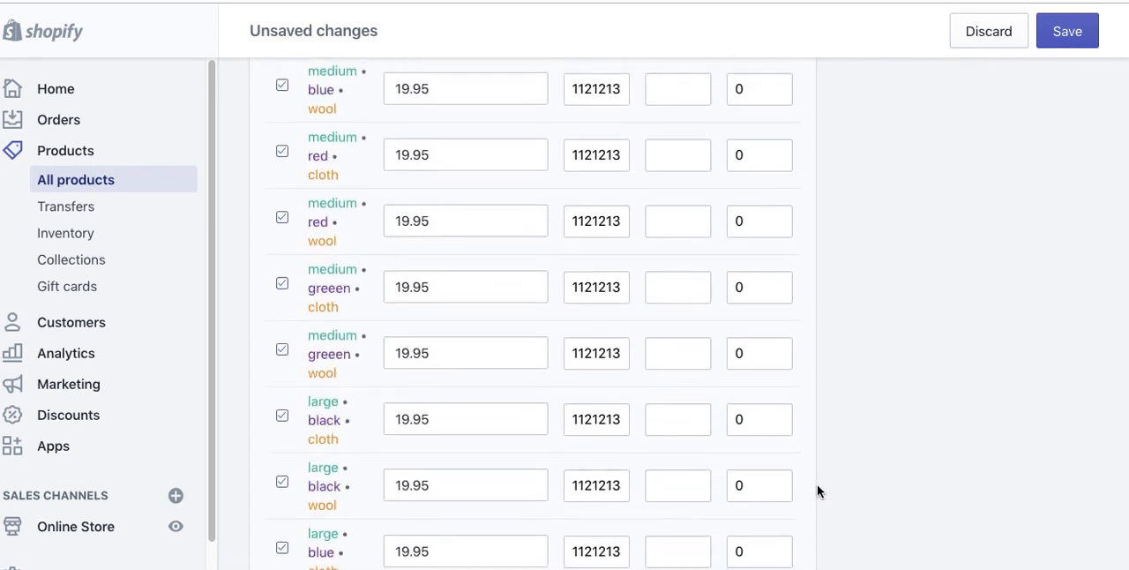
scroll(818, 485, up, 20)
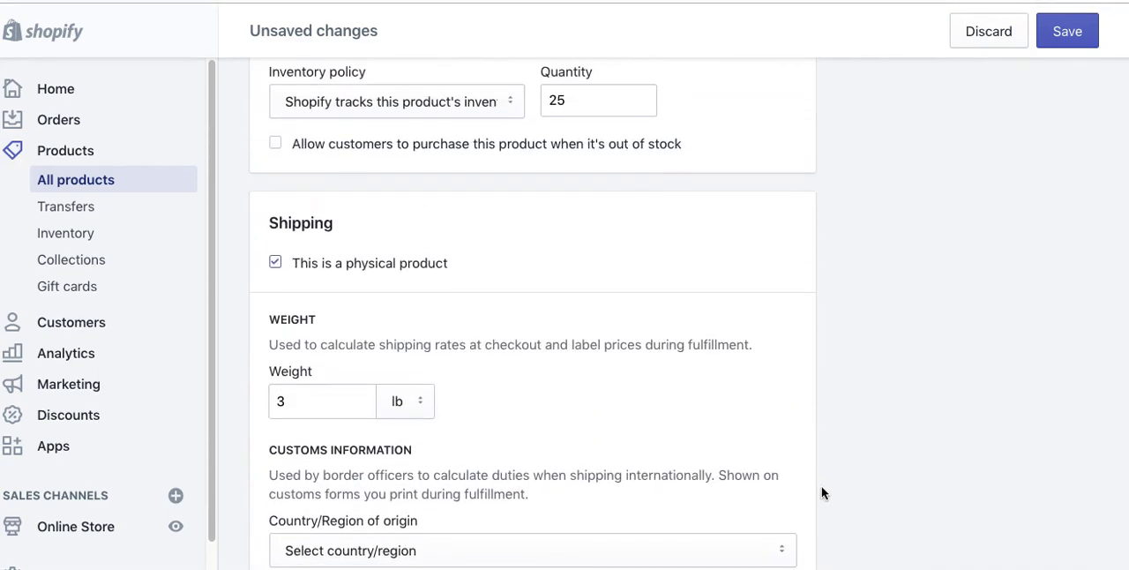
scroll(821, 491, up, 7)
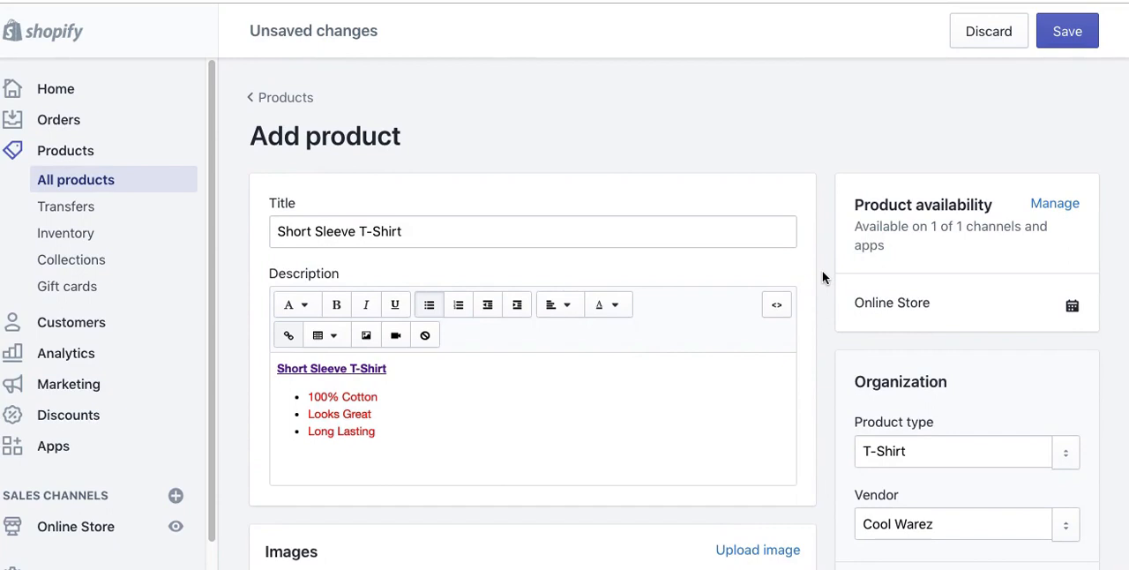
scroll(822, 276, down, 5)
mouse_move(415, 315)
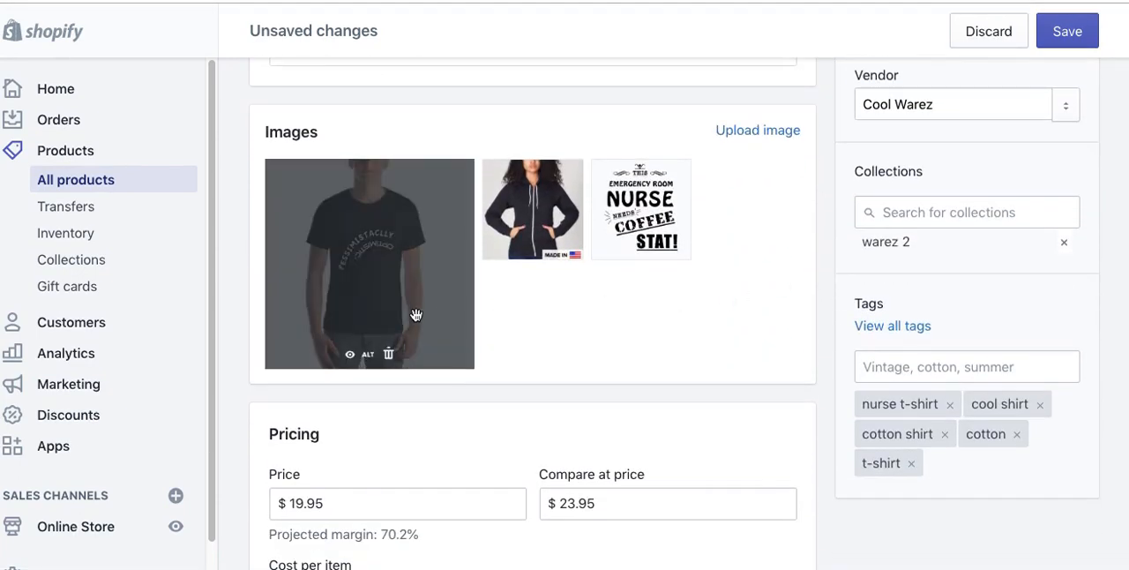
mouse_move(545, 245)
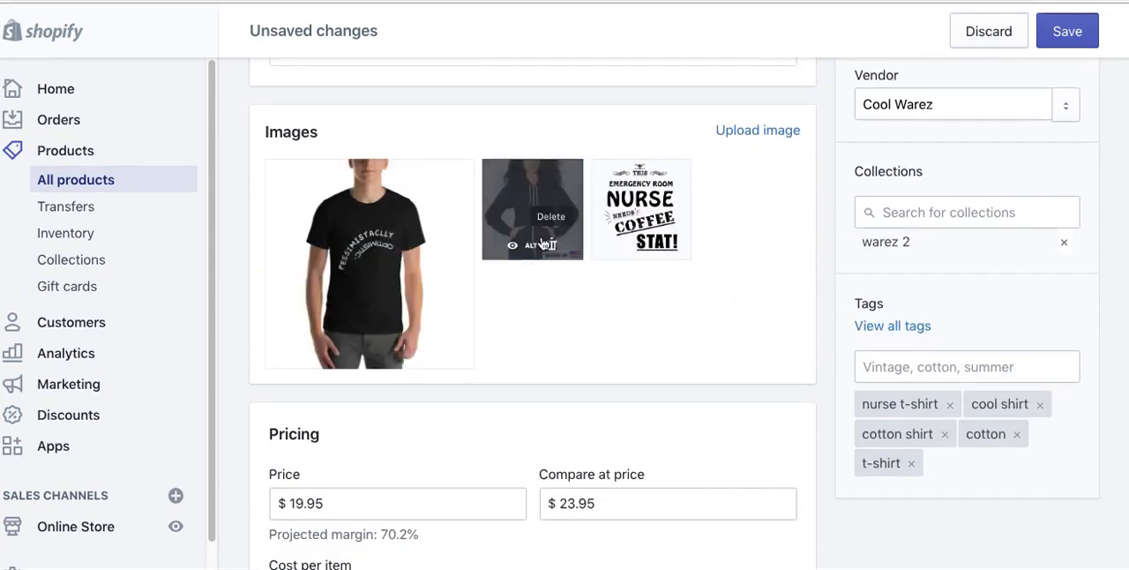
click(368, 354)
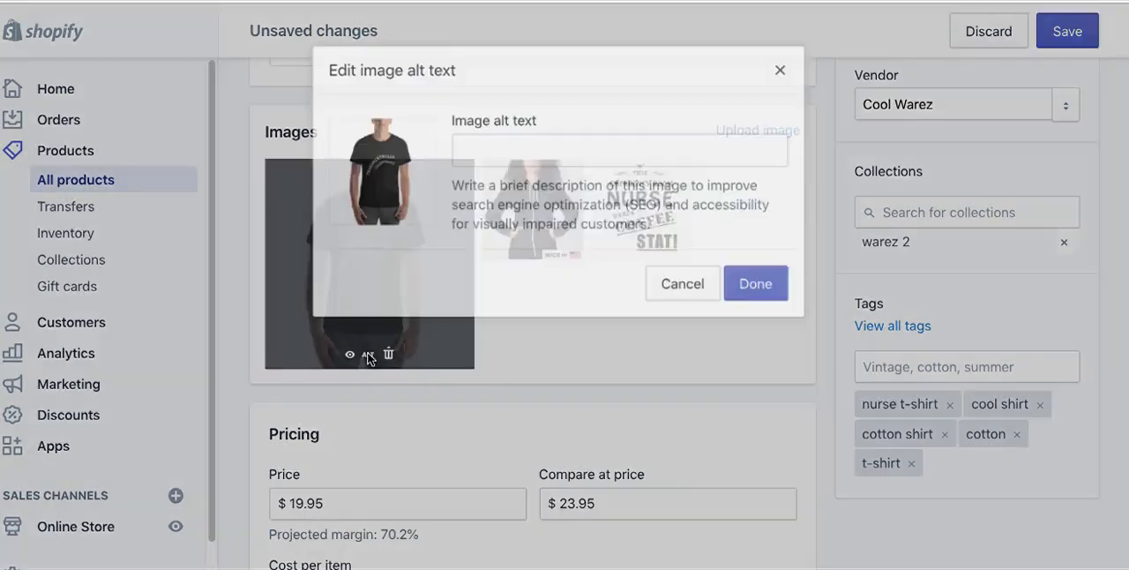
click(585, 151)
drag(661, 204, 627, 202)
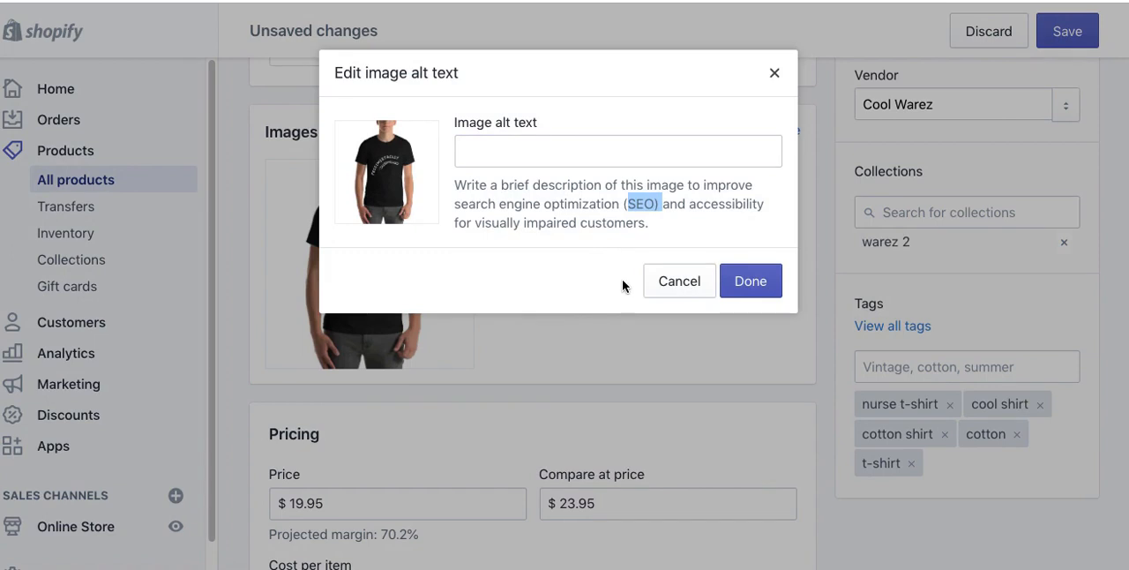
click(663, 282)
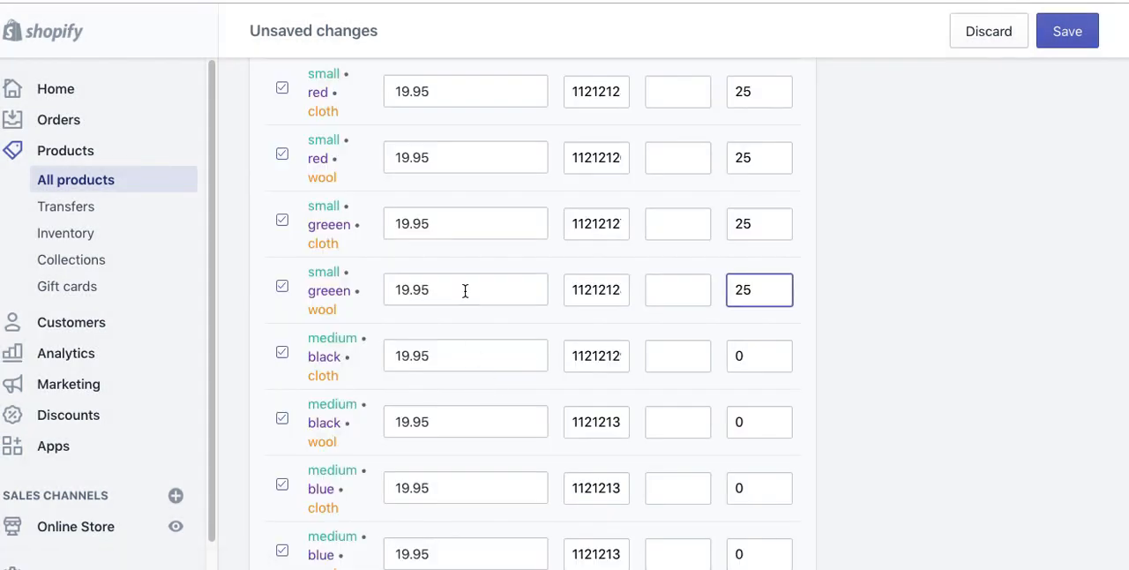
Step: Enter "t-shirt-pessim-optimistic.jpg" as the alt text of the black T-shirt image
scroll(819, 265, up, 20)
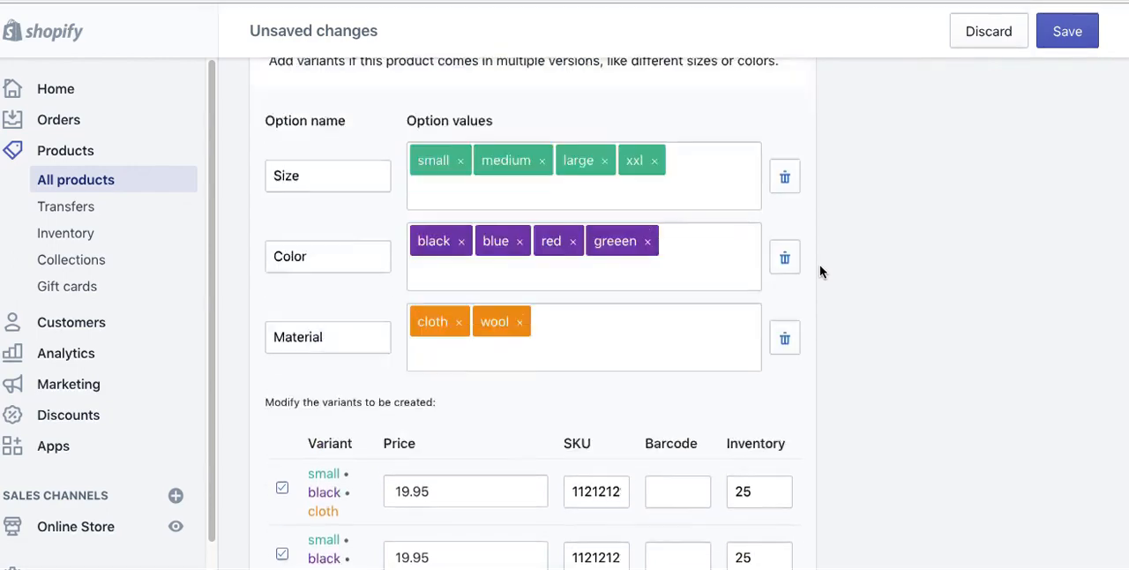
scroll(820, 265, up, 15)
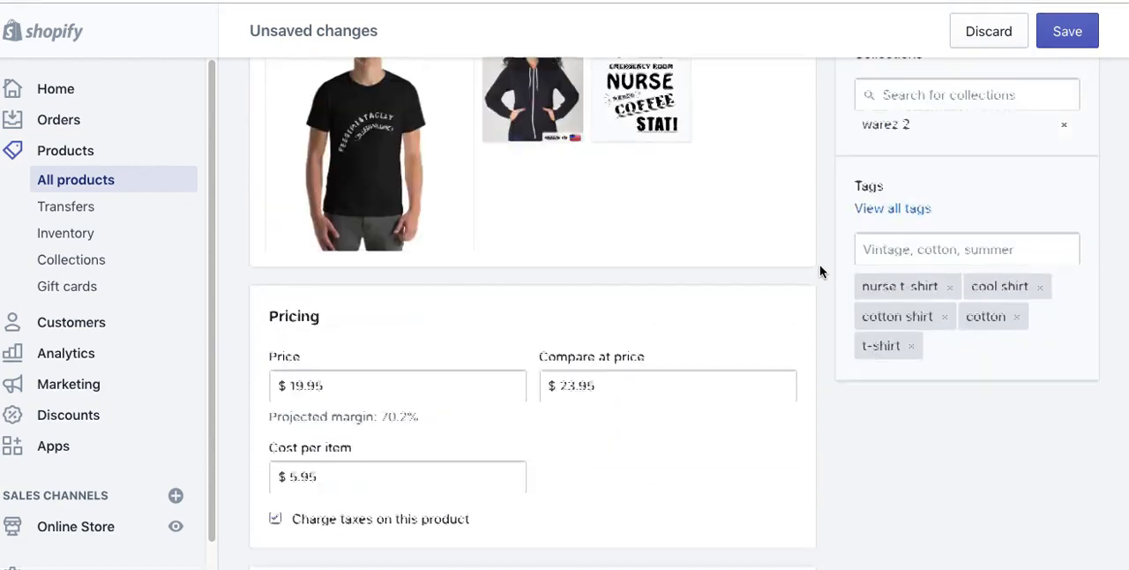
mouse_move(411, 393)
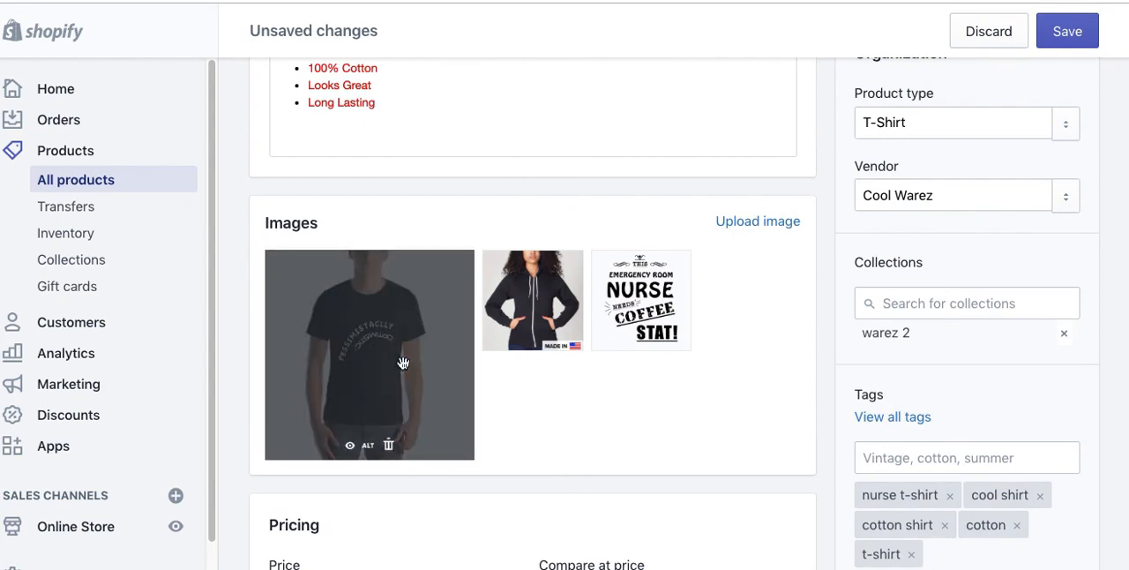
click(369, 445)
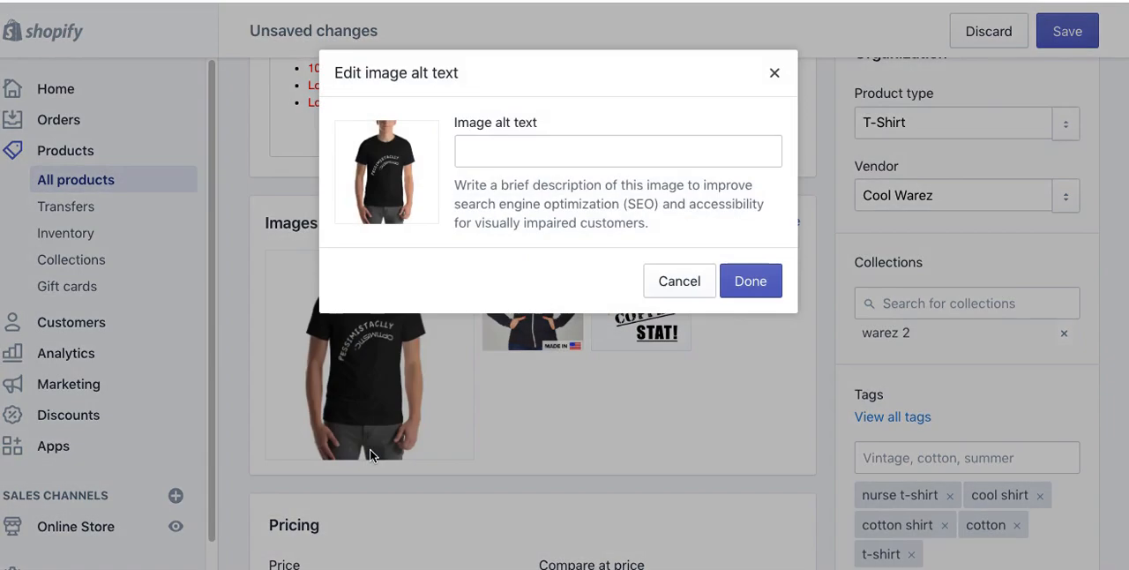
click(485, 151)
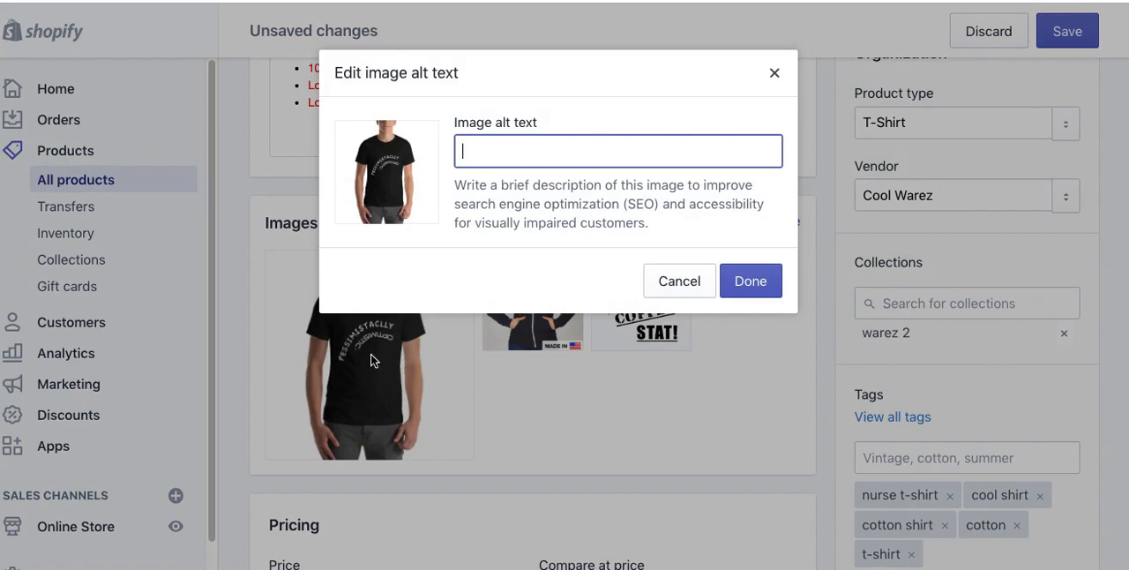
text(t-shirt-pessim.)
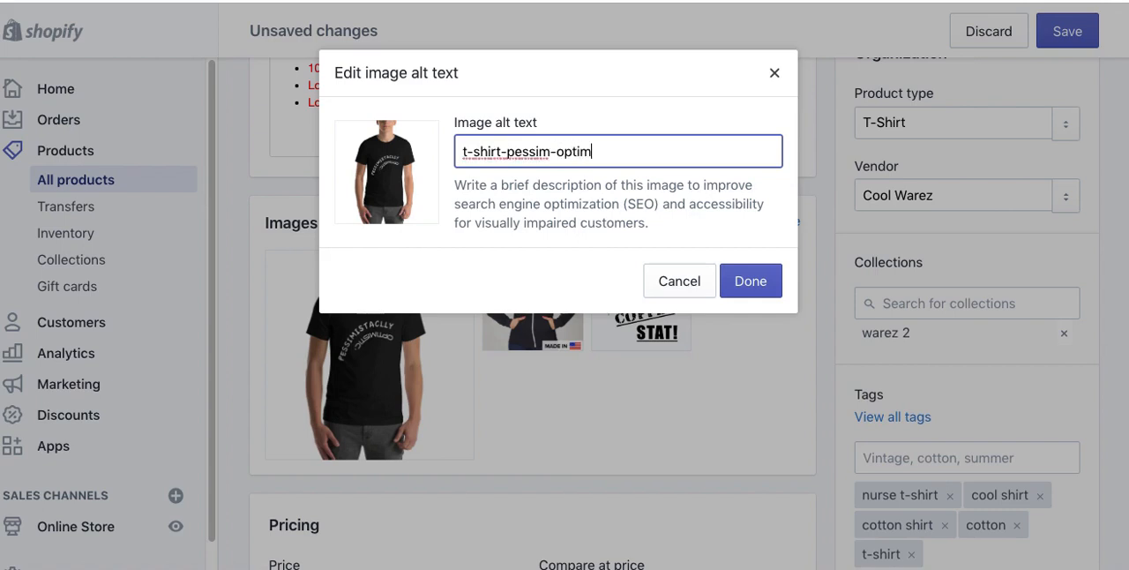
text(optimistic.jpg)
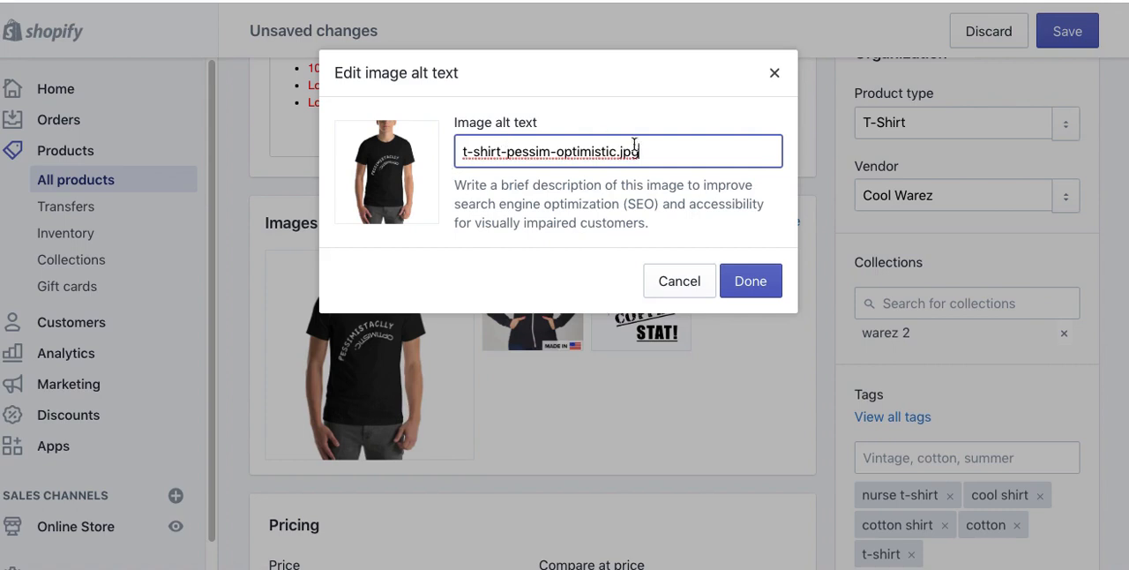
Step: Replace the black T-shirt image's alt text with "T-Shirt Pessimist.. Optimistic Cloth", remove the word "Cloth" and apply the text
drag(658, 154, 431, 147)
text(T-Shi)
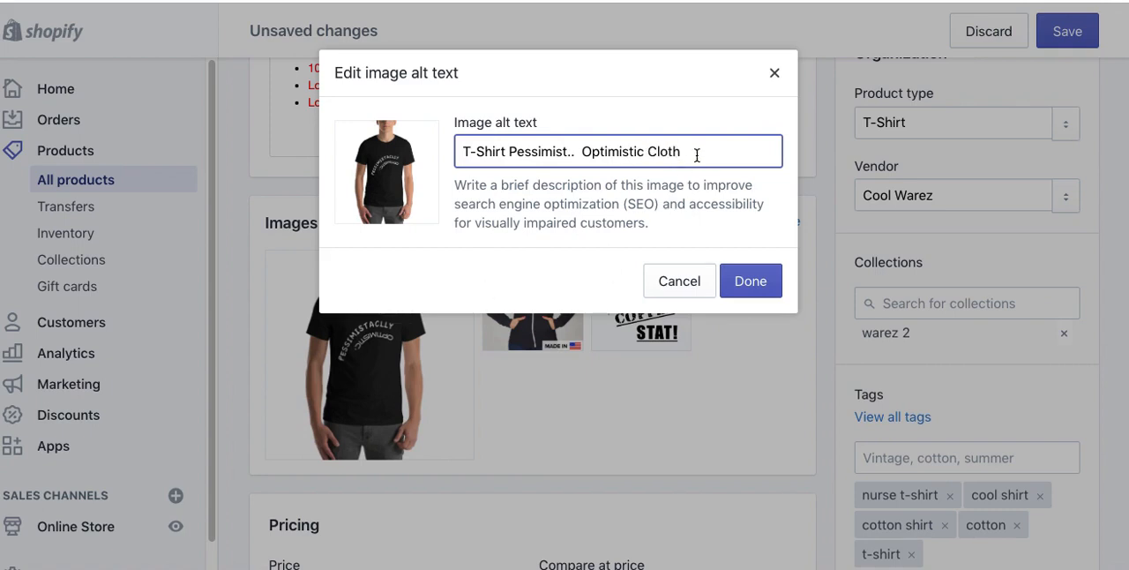
drag(644, 145, 724, 149)
key(BackSpace)
drag(471, 153, 630, 149)
click(630, 149)
click(738, 282)
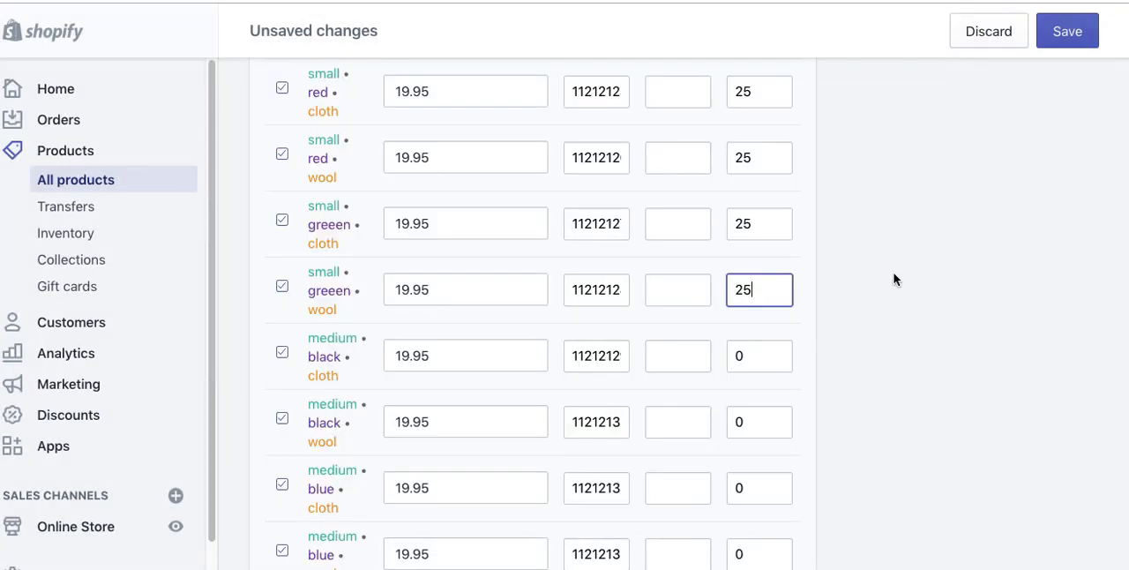
Step: Examine the alt text settings of the black hoodie image and close them without entering anything
scroll(894, 278, up, 15)
scroll(841, 306, up, 12)
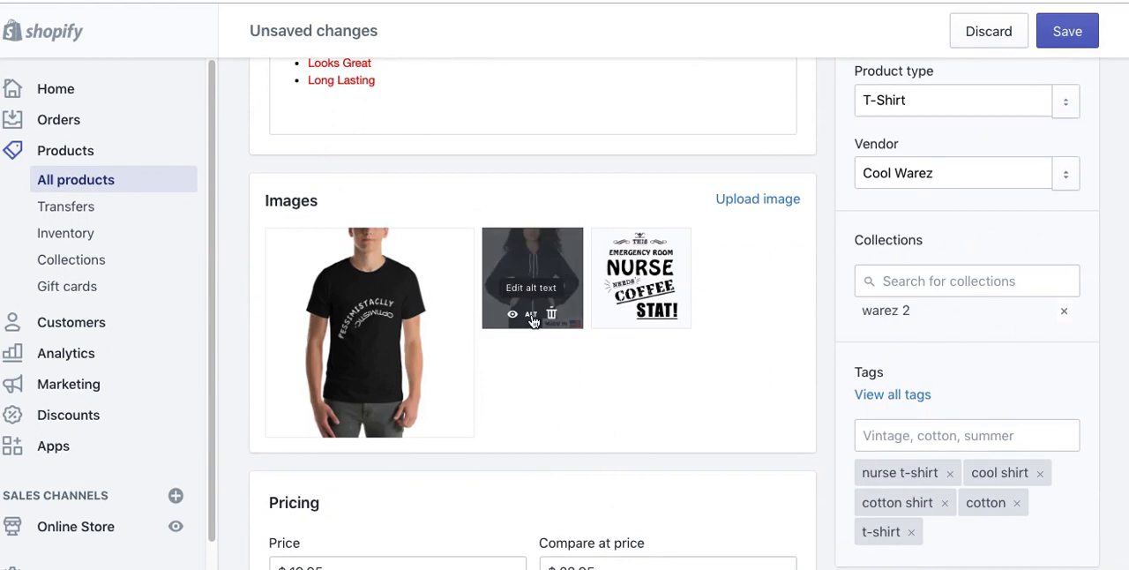
click(531, 315)
click(481, 148)
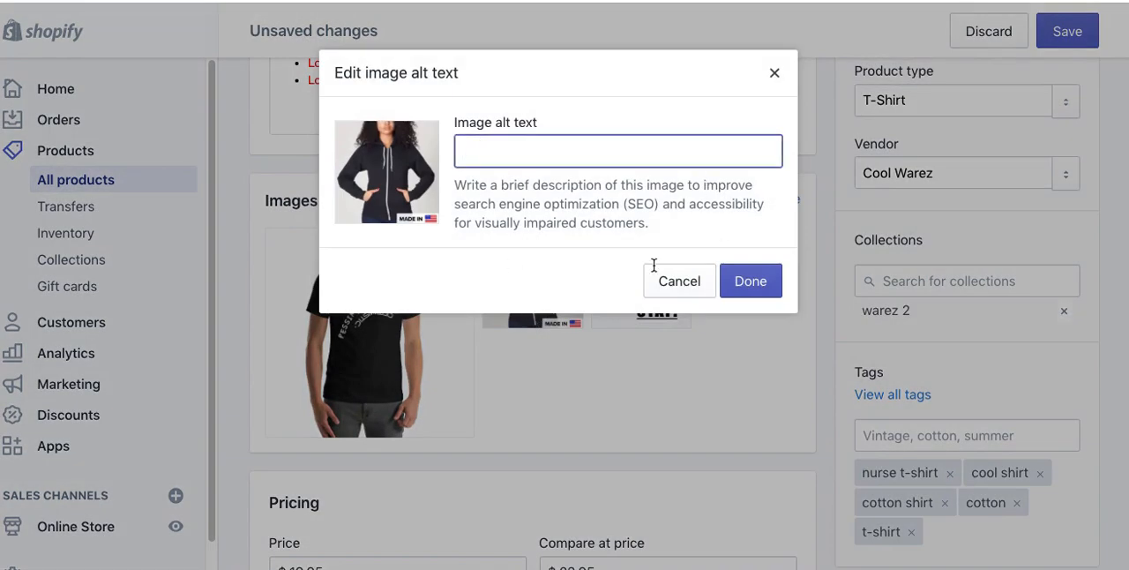
click(670, 294)
click(693, 300)
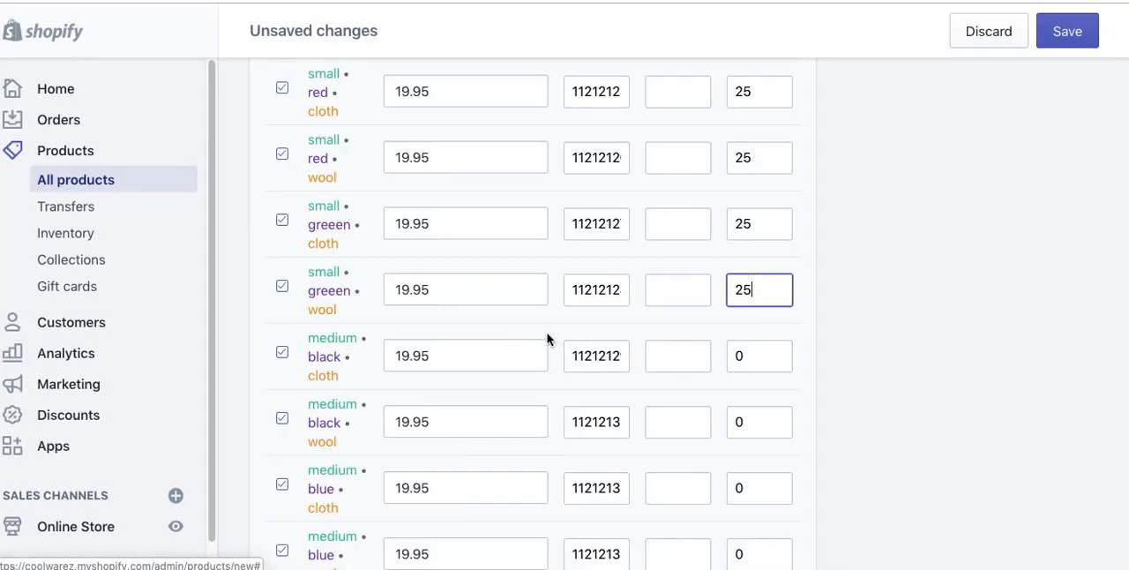
Step: Save the new Short Sleeve T-Shirt product with its variants
scroll(945, 240, up, 20)
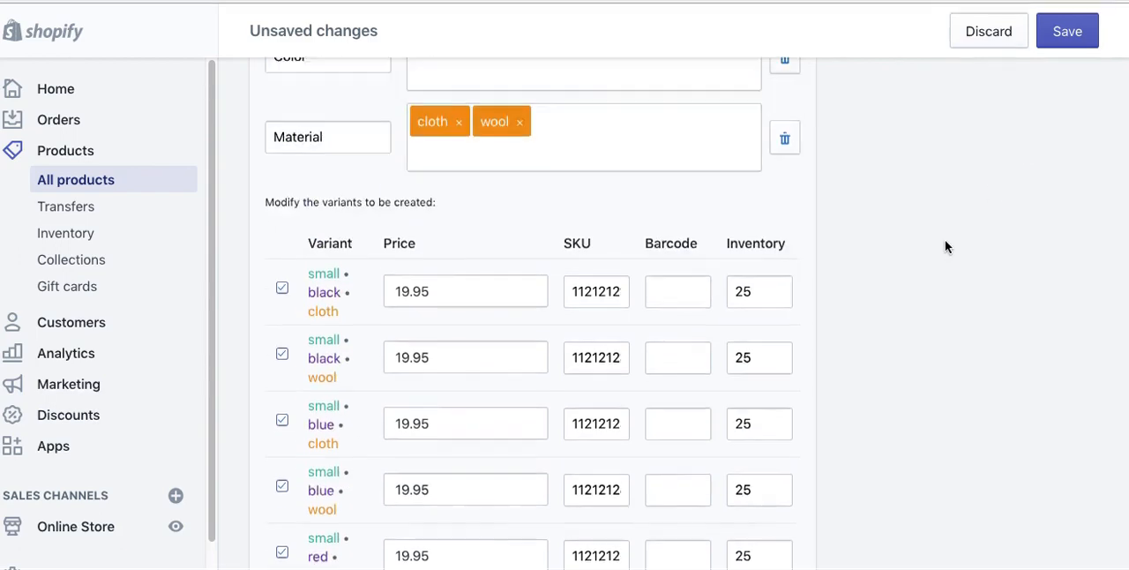
scroll(945, 239, up, 1)
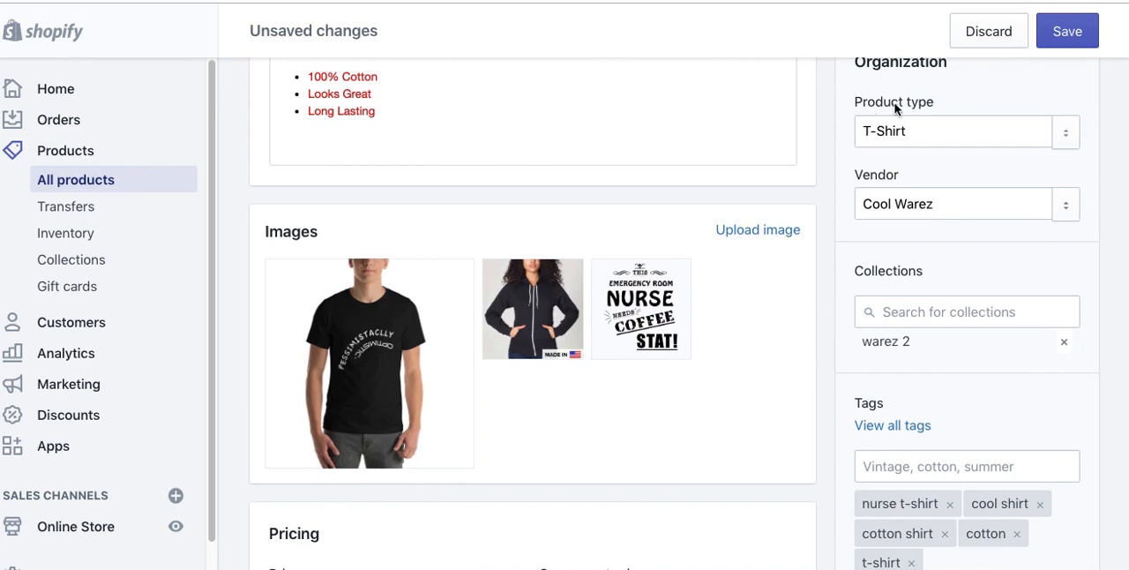
click(1068, 29)
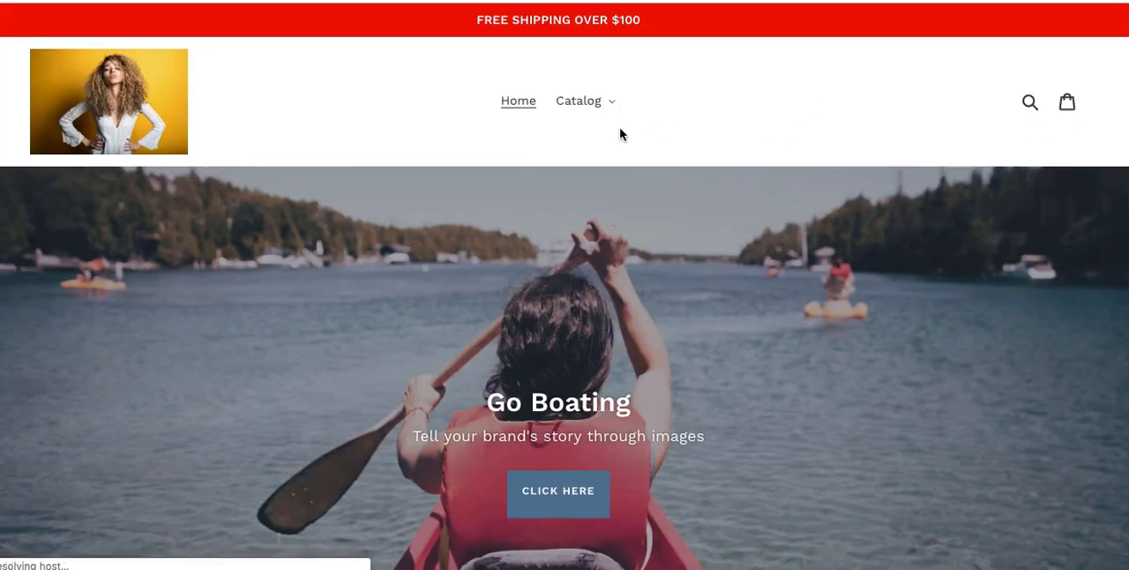
Step: Browse the warez 2 collection in the online store and open the Short Sleeve T-Shirt product page
click(610, 106)
click(582, 170)
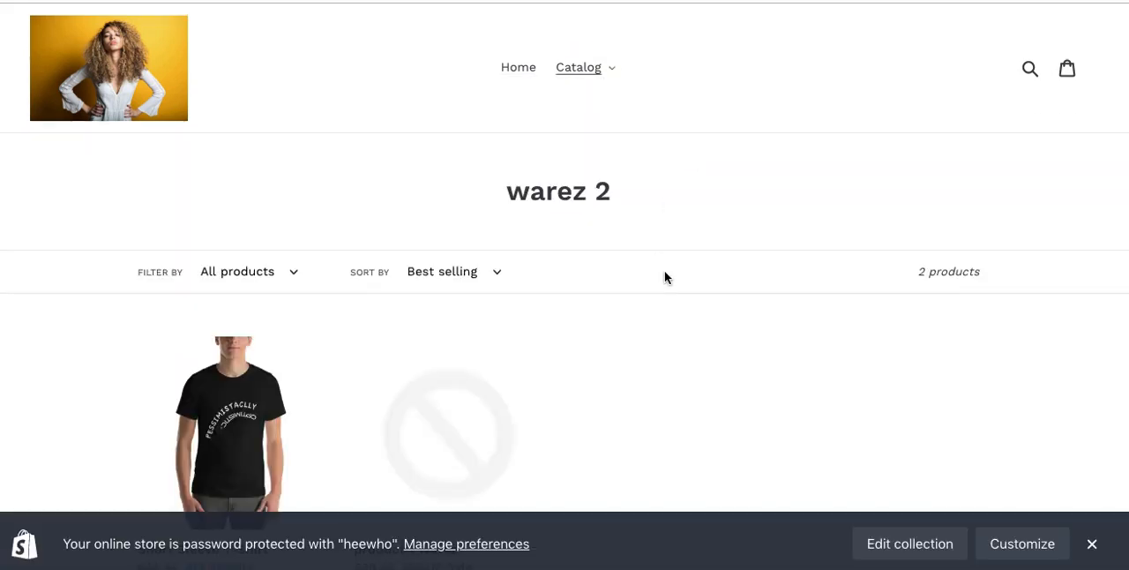
scroll(670, 331, down, 5)
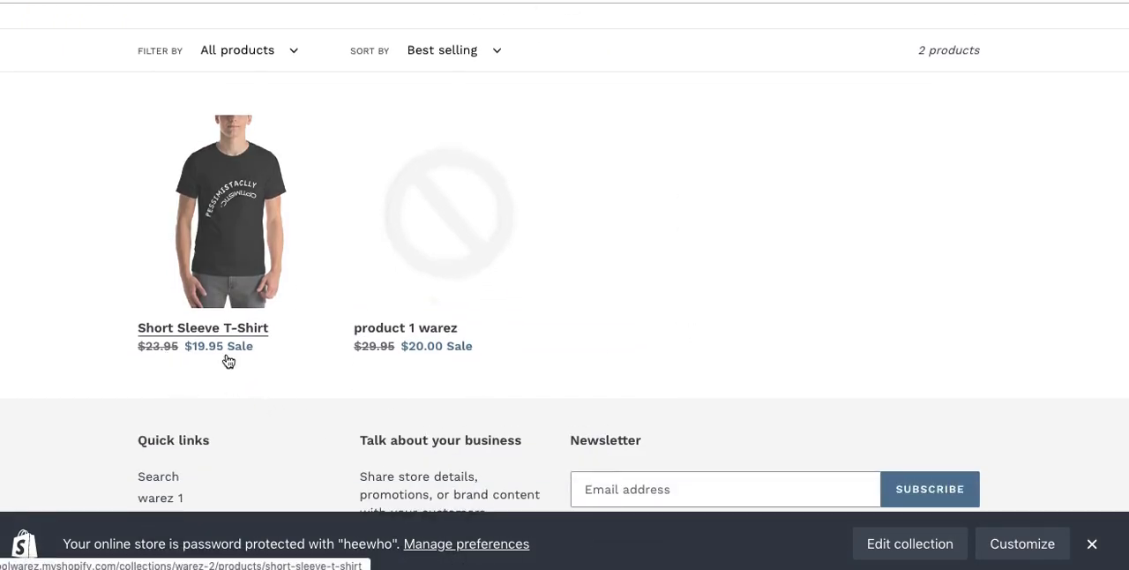
click(269, 279)
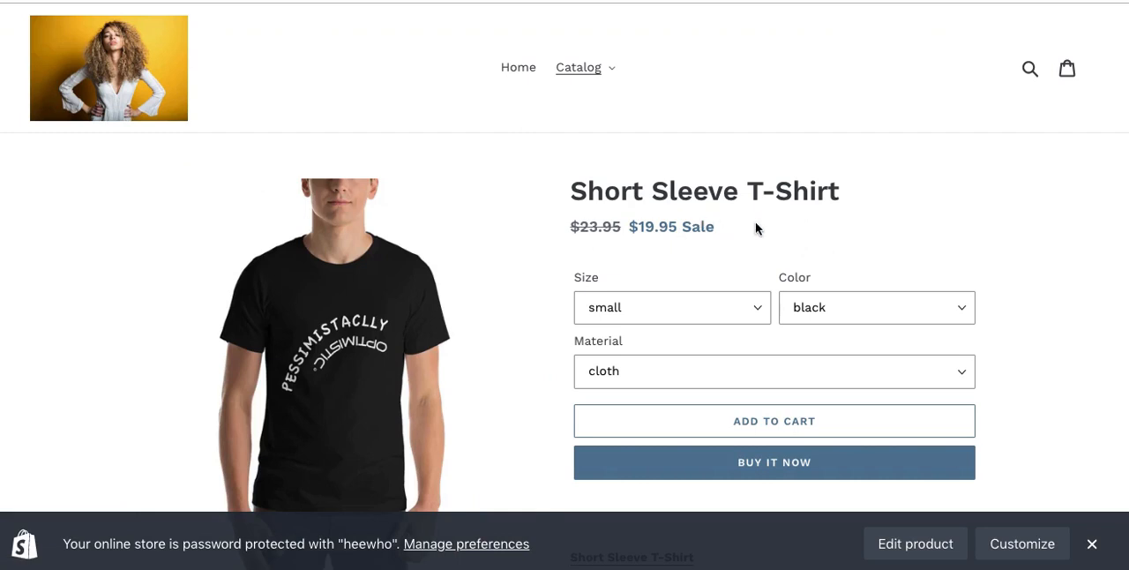
Step: View the product's hoodie, nurse and black T-shirt images in turn on the storefront page
scroll(808, 230, down, 3)
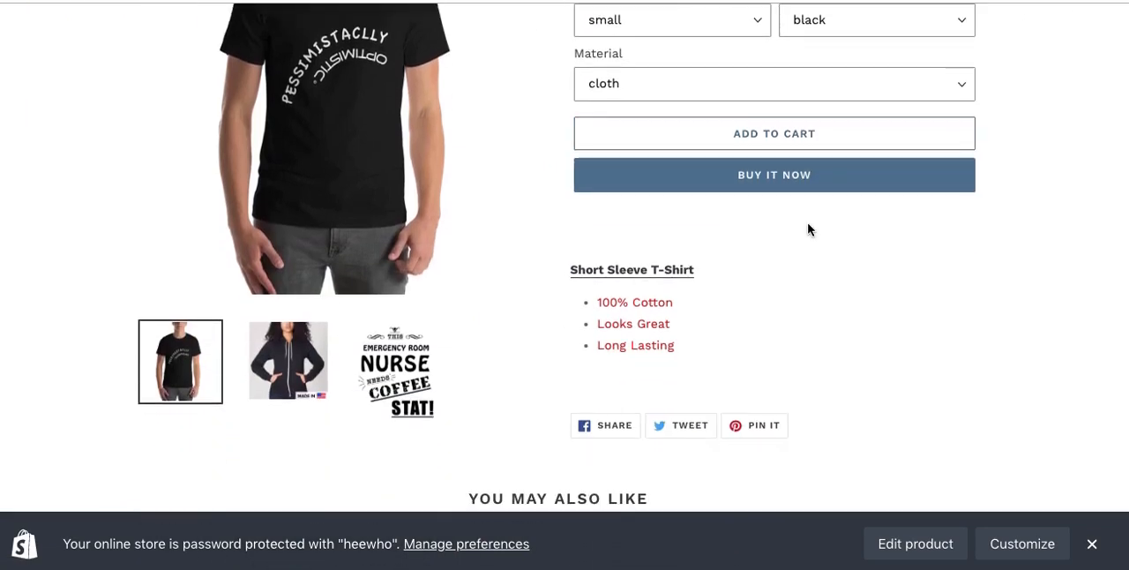
click(270, 369)
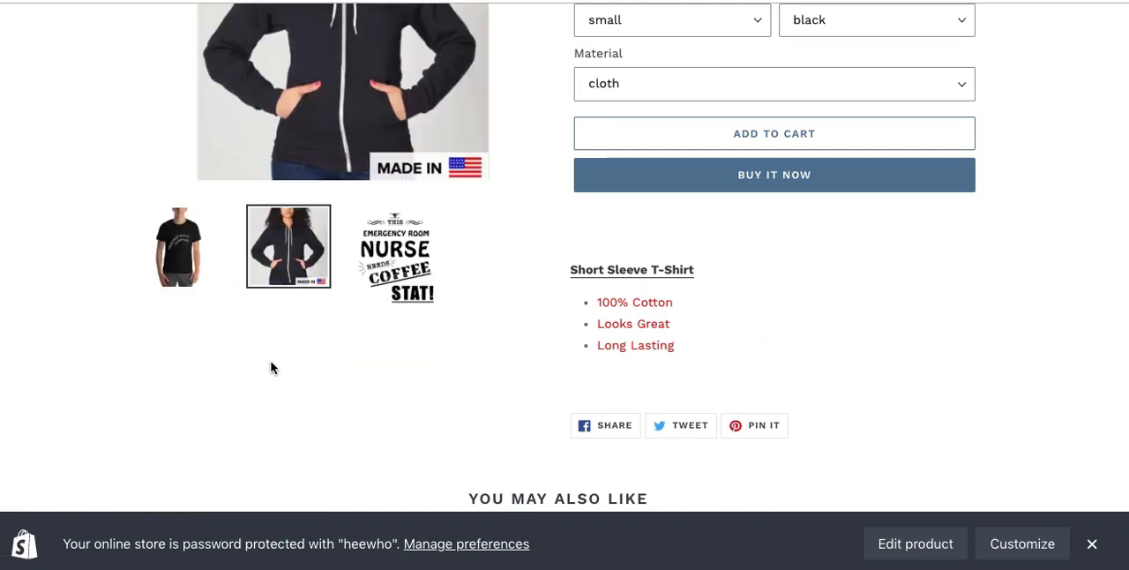
scroll(271, 367, up, 3)
click(407, 462)
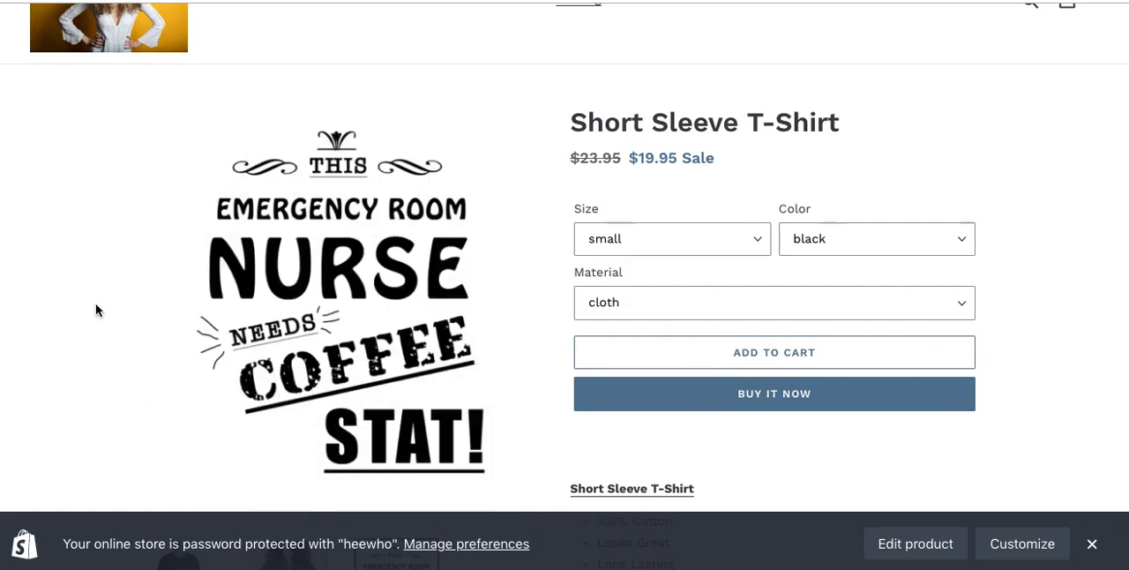
scroll(92, 303, down, 3)
click(179, 357)
scroll(157, 285, up, 4)
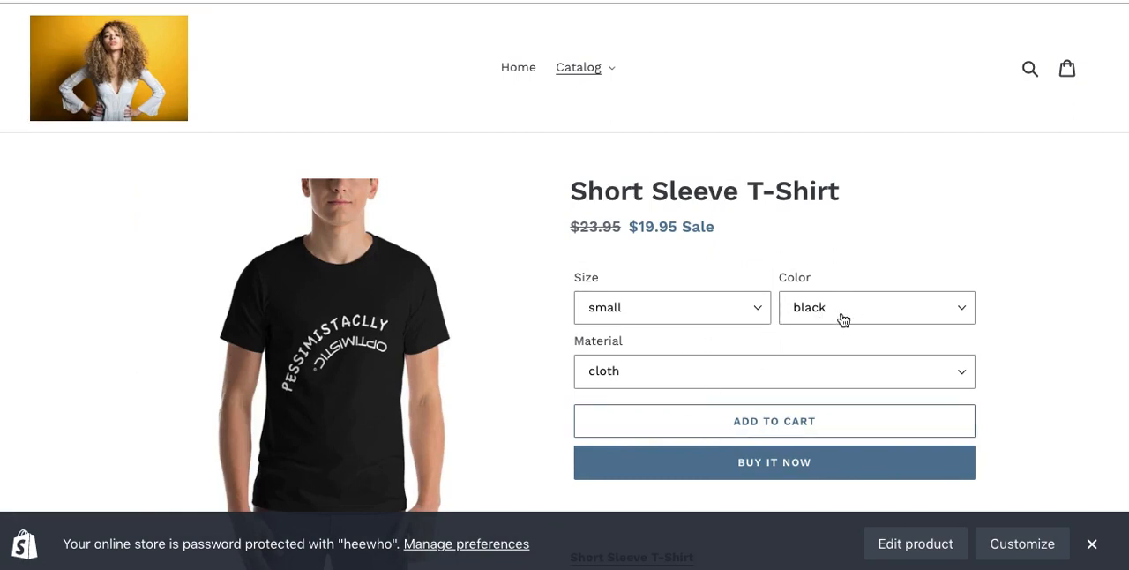
Step: Preview the small T-shirt in wool, choosing the color blue and then red
click(788, 380)
click(787, 388)
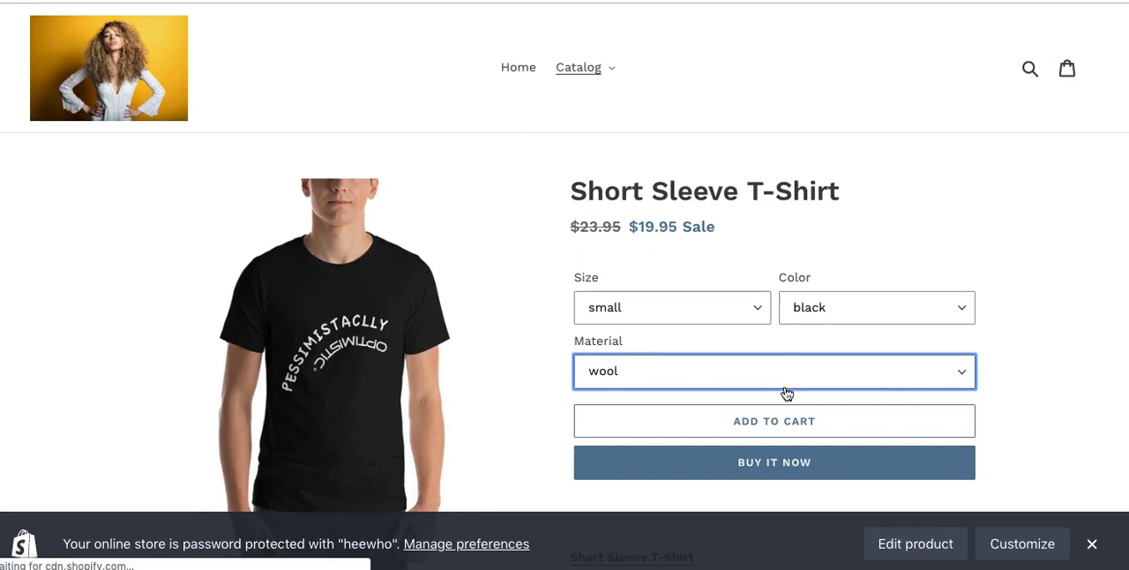
click(823, 307)
click(821, 323)
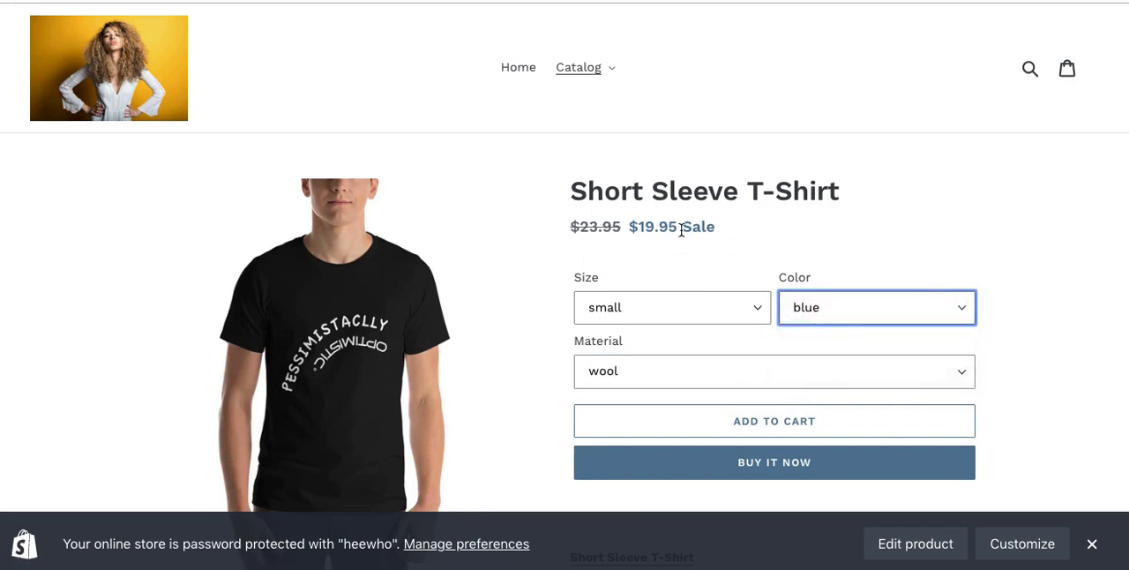
click(814, 307)
click(814, 325)
Step: Check the availability of the medium size in wool, first in red and then in greeen
click(644, 312)
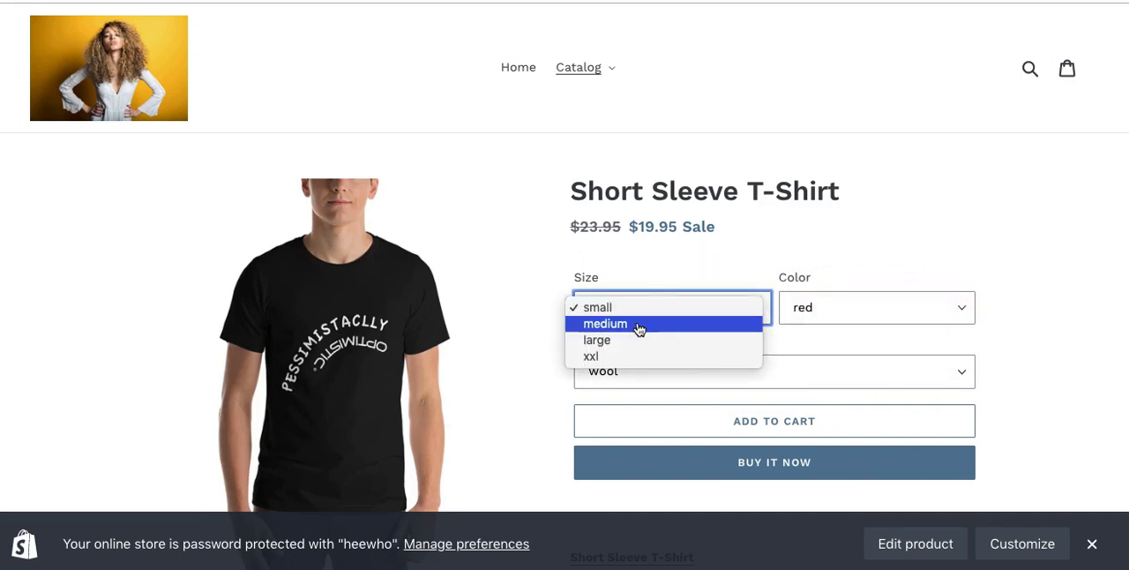
click(639, 325)
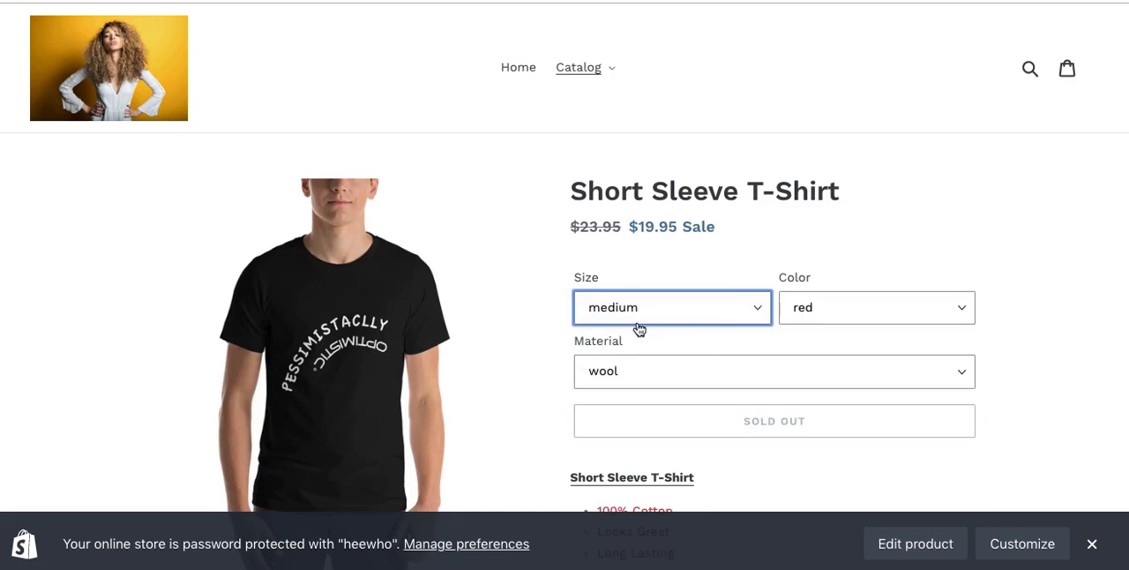
click(814, 315)
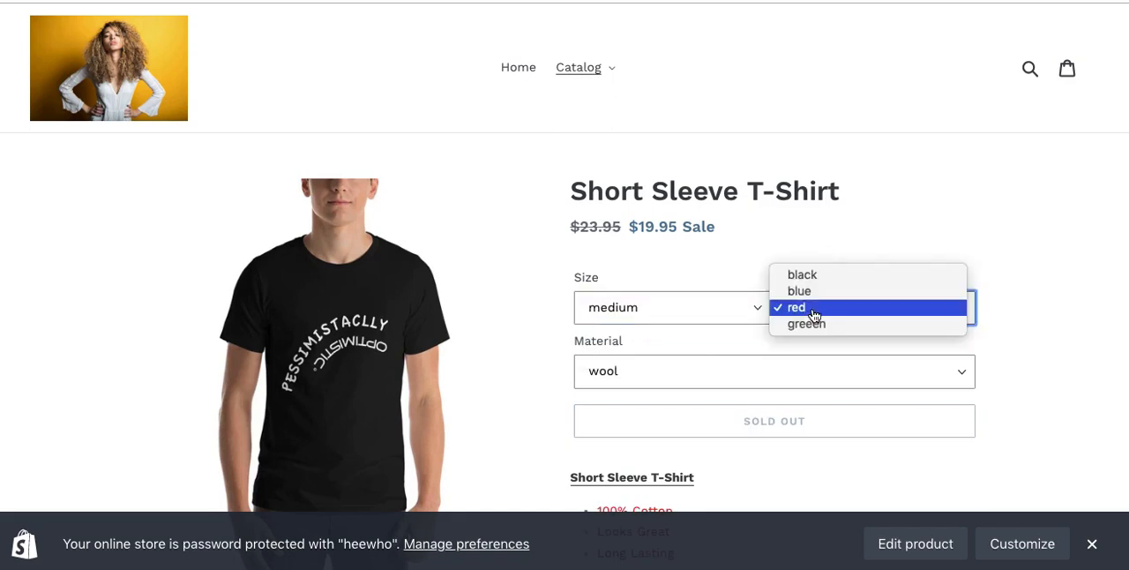
click(815, 336)
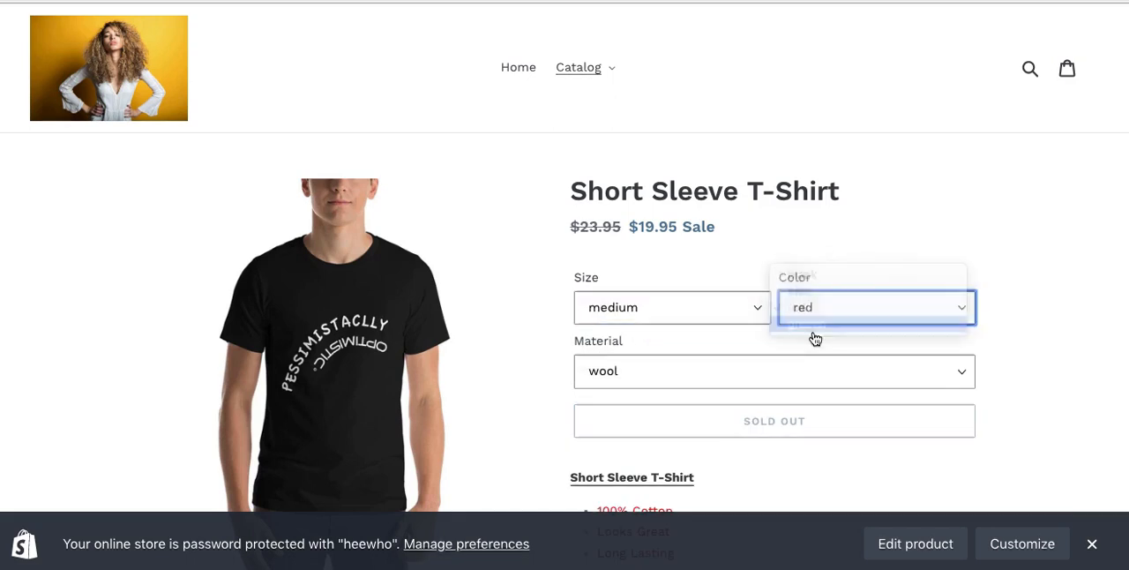
click(724, 370)
click(1019, 349)
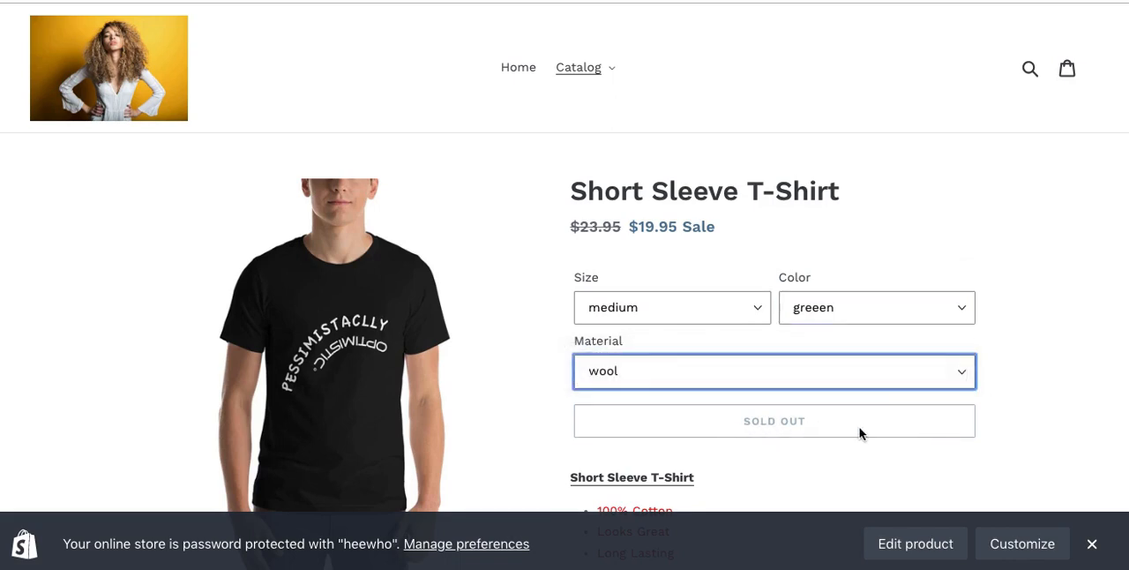
Step: Check the availability of the large and xxl sizes in blue wool, and close the storefront page
click(733, 316)
click(695, 278)
key(Down)
click(819, 309)
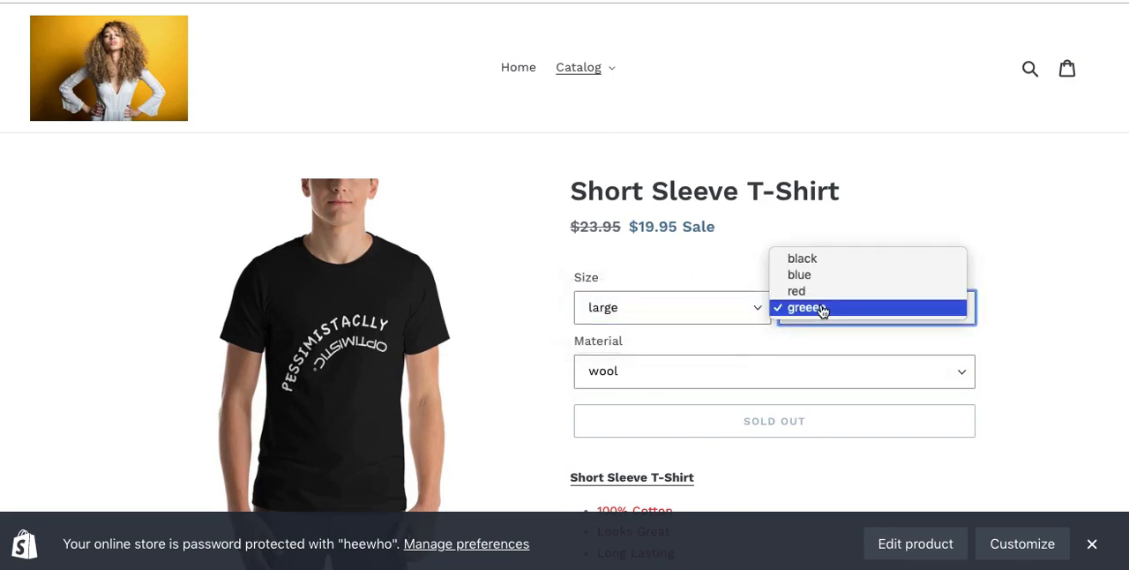
click(812, 275)
click(709, 309)
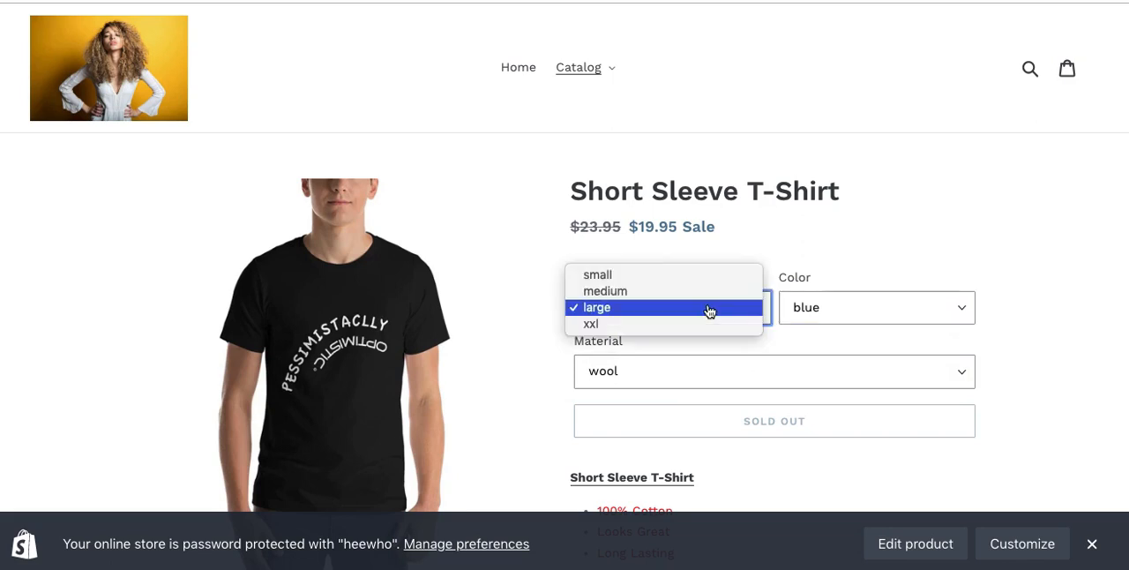
click(821, 265)
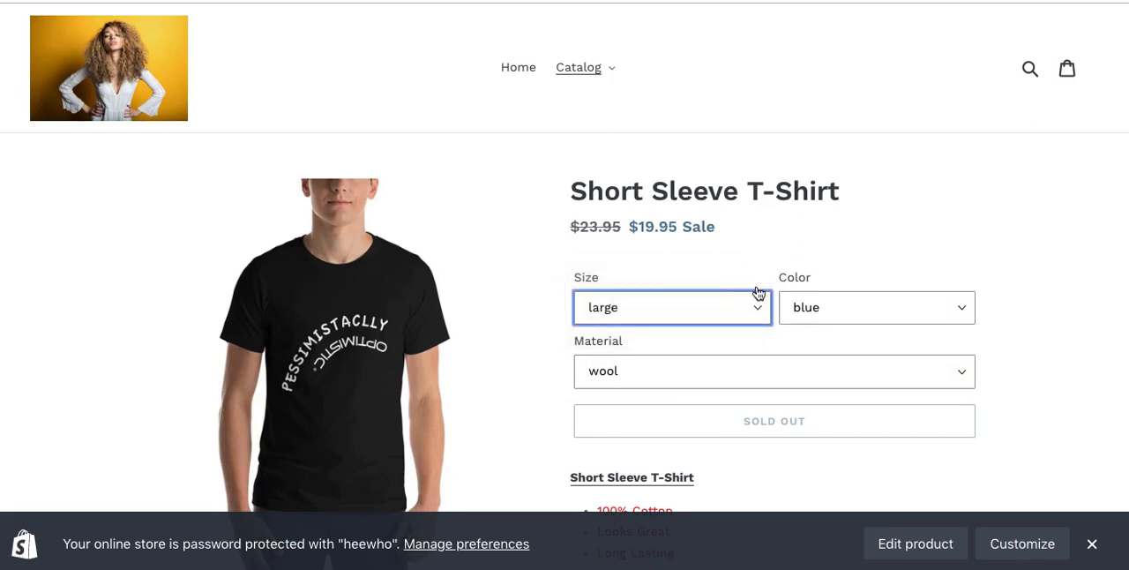
click(697, 305)
click(690, 318)
click(681, 308)
click(680, 325)
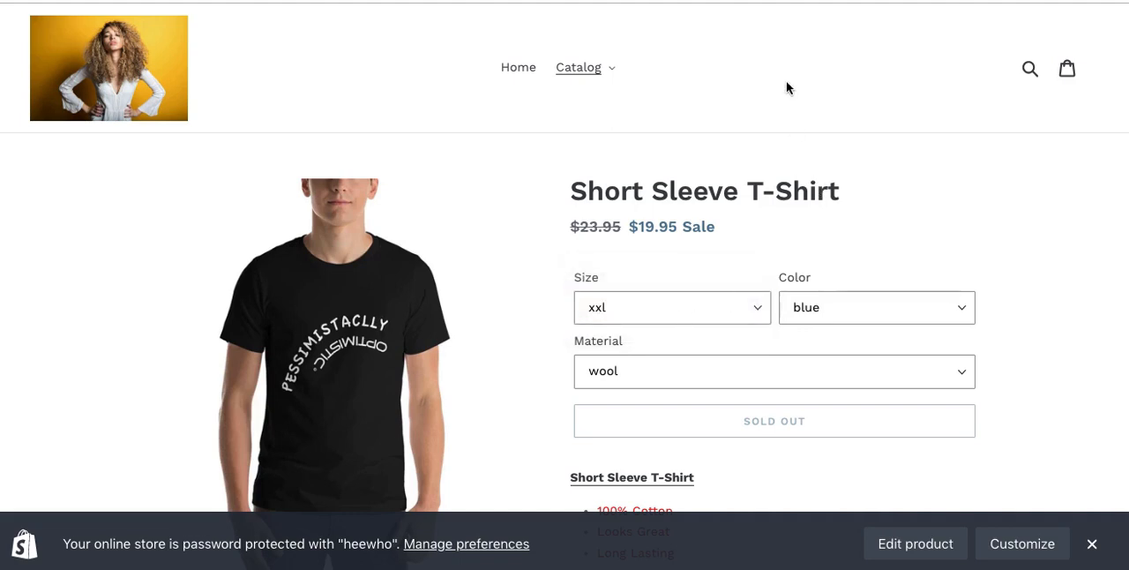
key(super+w)
Step: Set the price of the xxl greeen wool variant to 24.95 in the product's variant list
scroll(705, 308, down, 15)
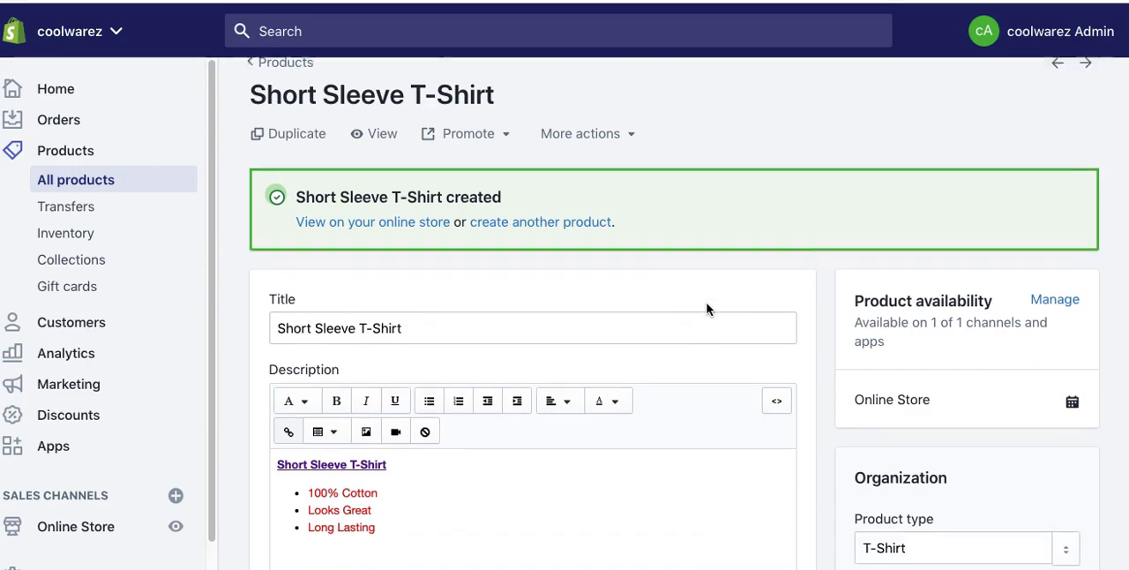
scroll(709, 309, down, 10)
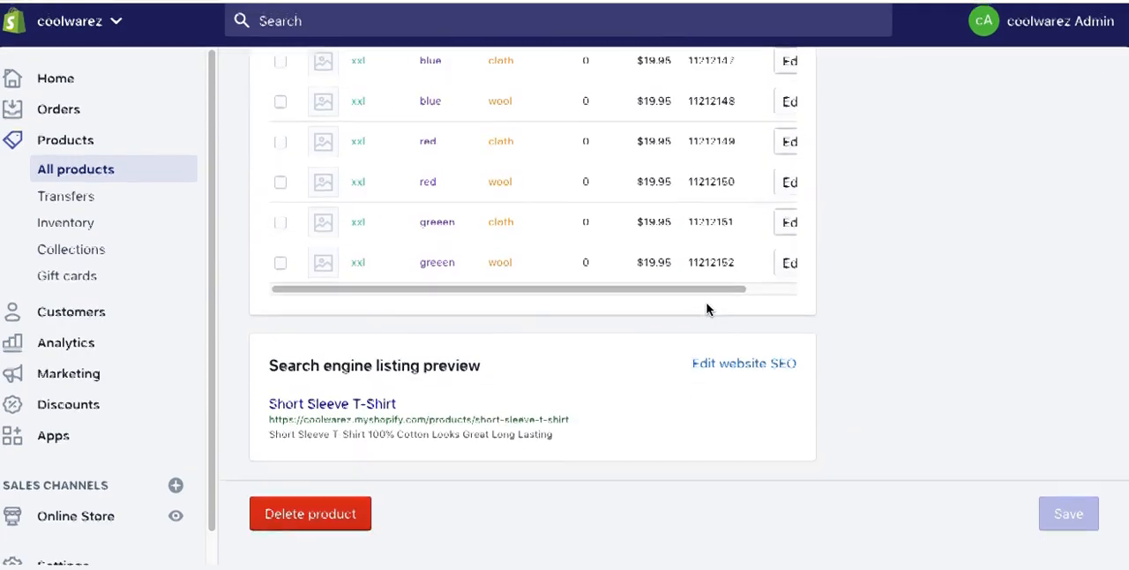
scroll(555, 347, up, 3)
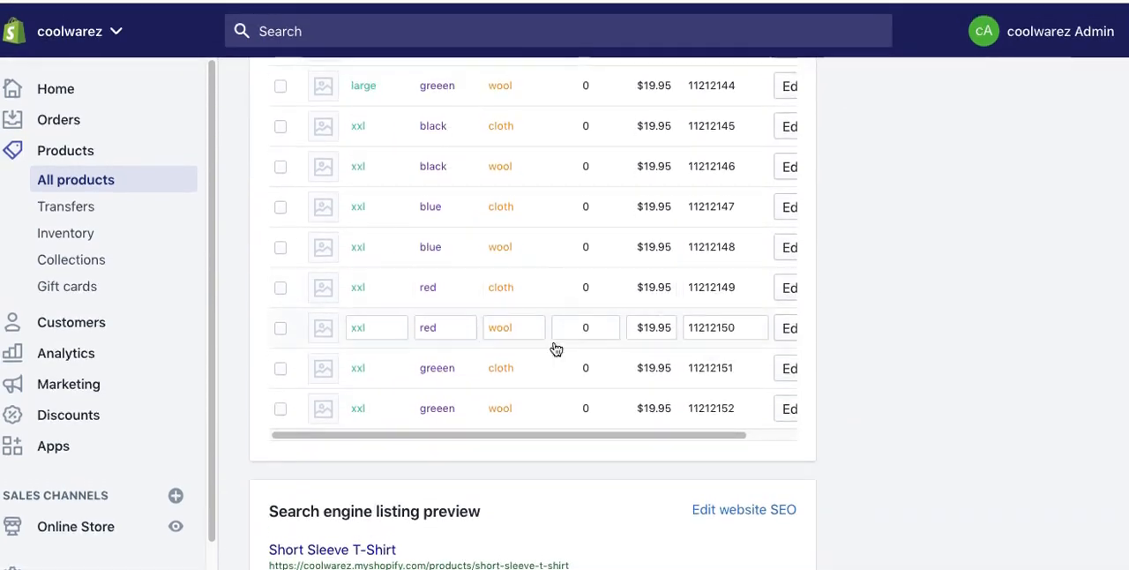
click(656, 414)
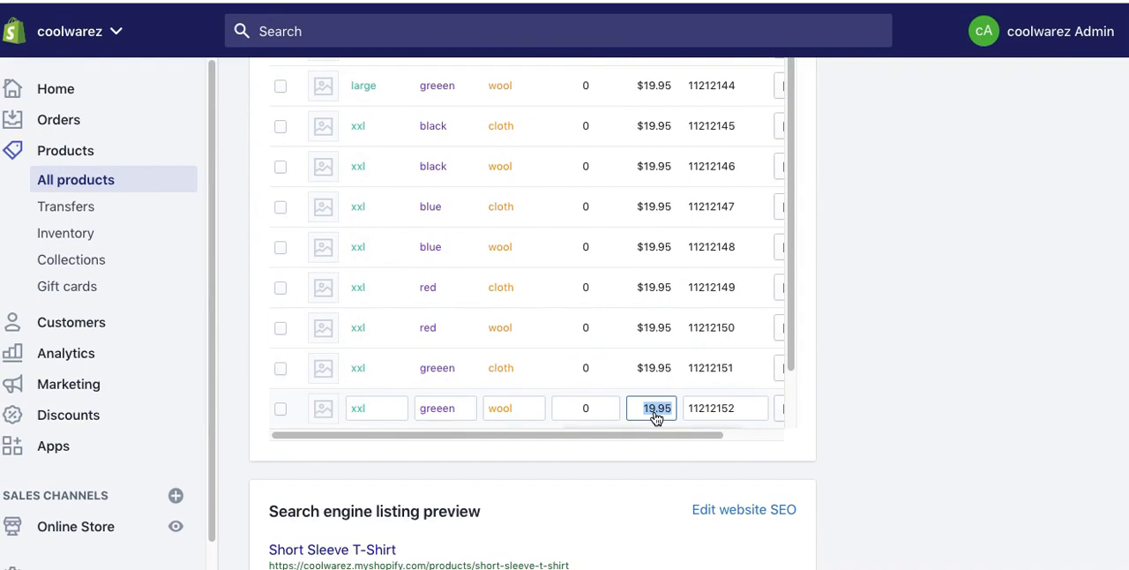
text(24.9)
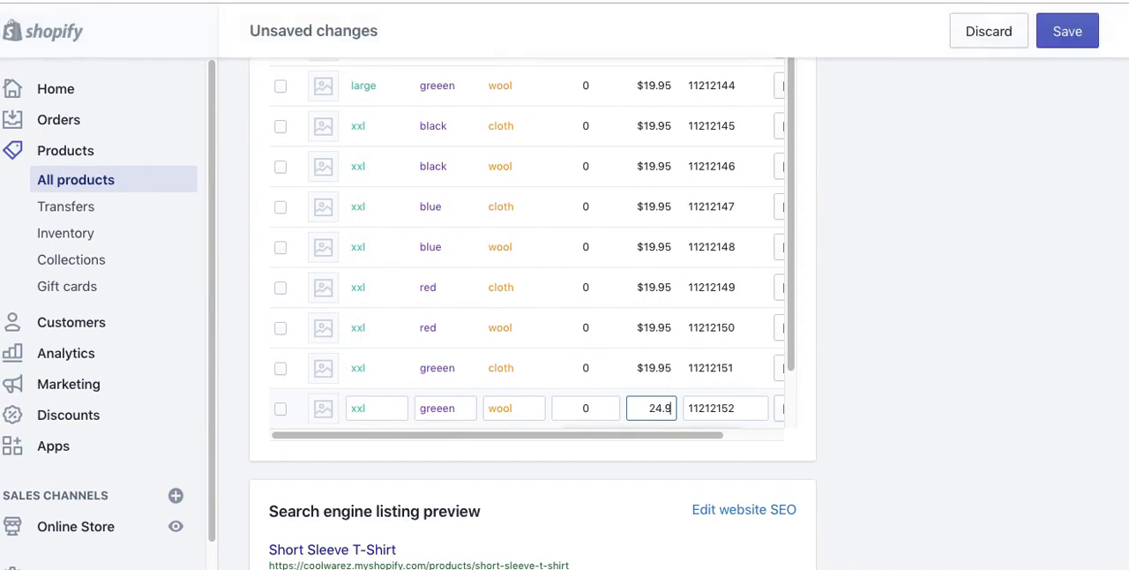
Step: Open the xxl greeen wool variant for detailed editing, leaving the product page without saving its changes
drag(686, 434, 767, 450)
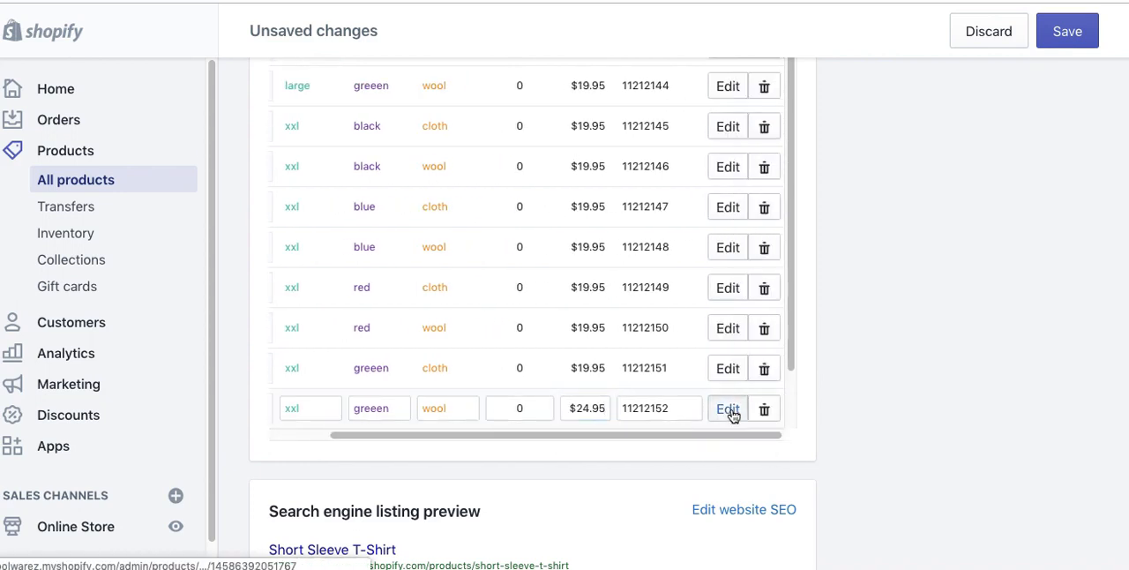
click(732, 411)
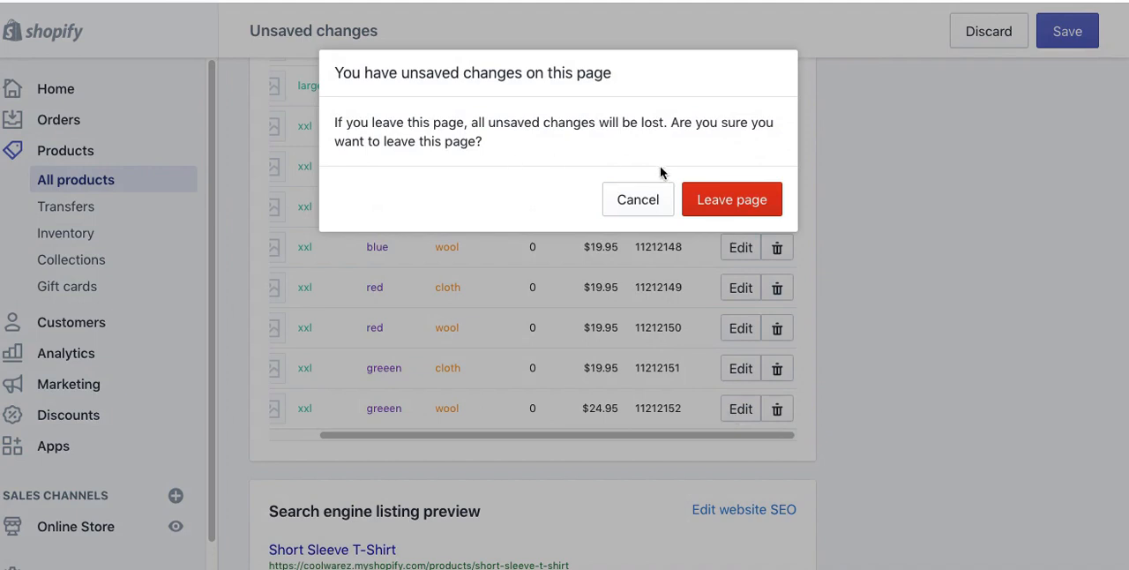
click(706, 210)
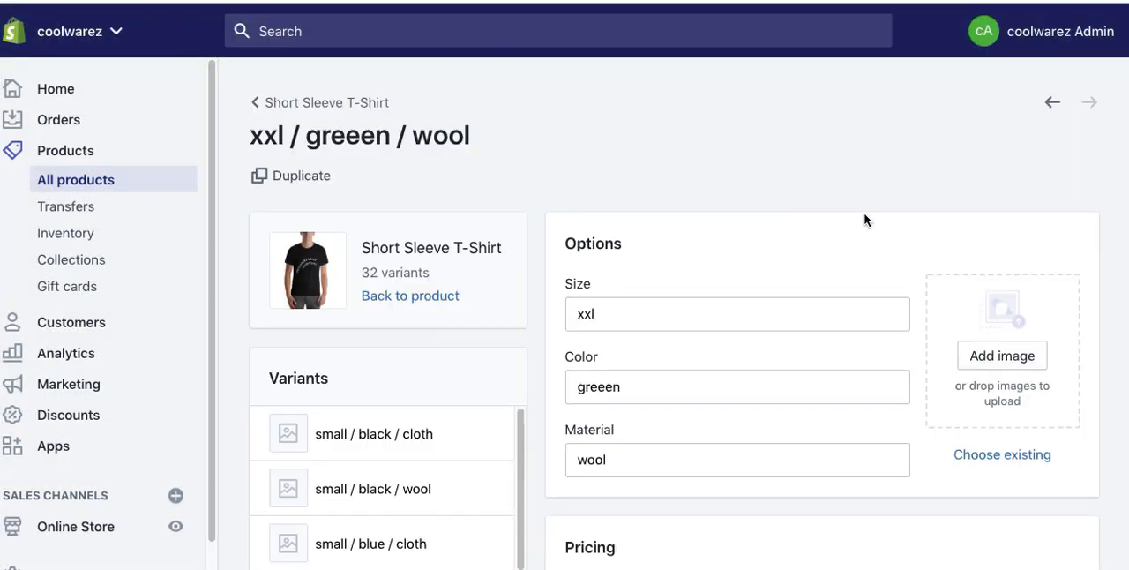
Step: Assign the existing image of the black zip-up hoodie to the xxl greeen wool variant
scroll(817, 247, down, 2)
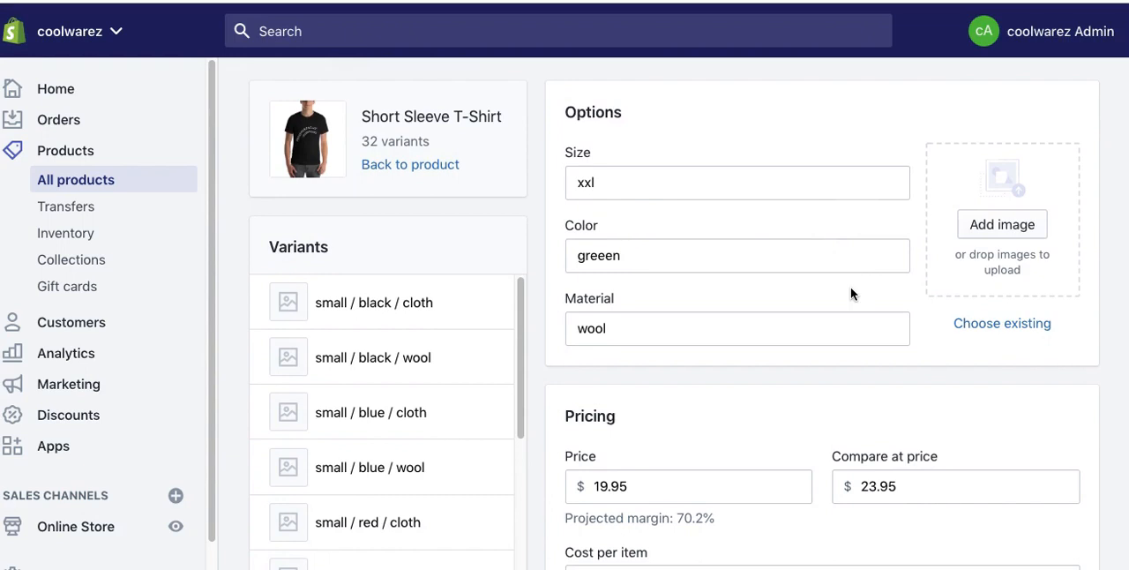
click(989, 329)
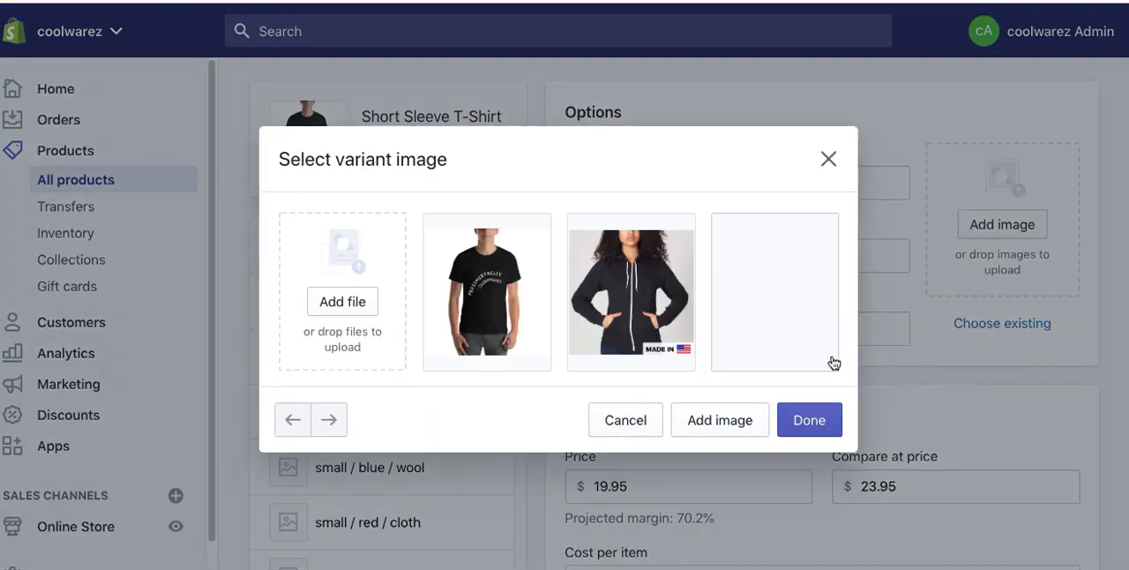
click(641, 273)
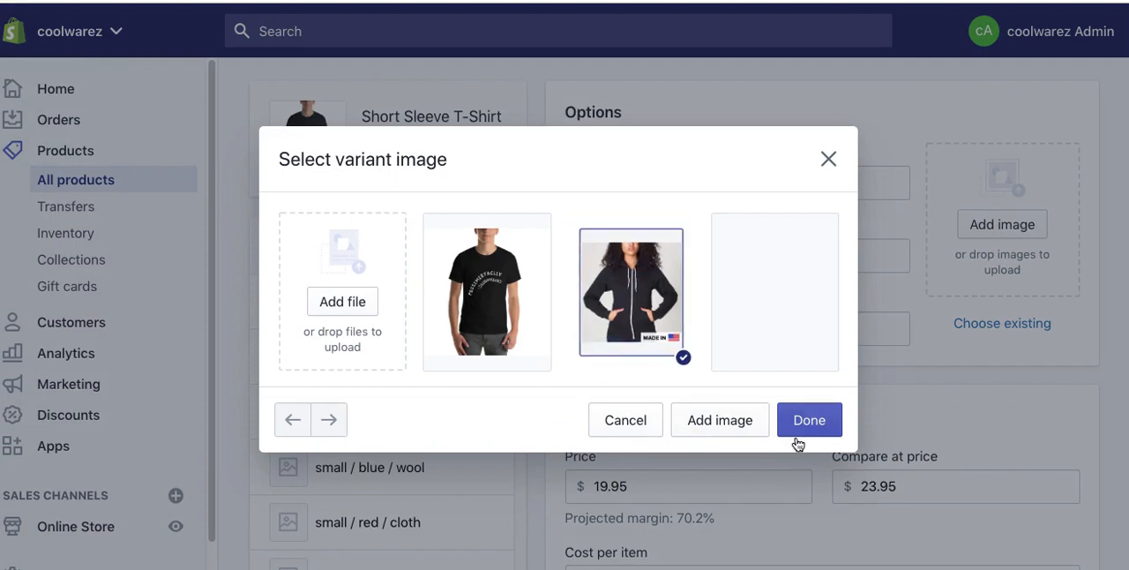
click(838, 431)
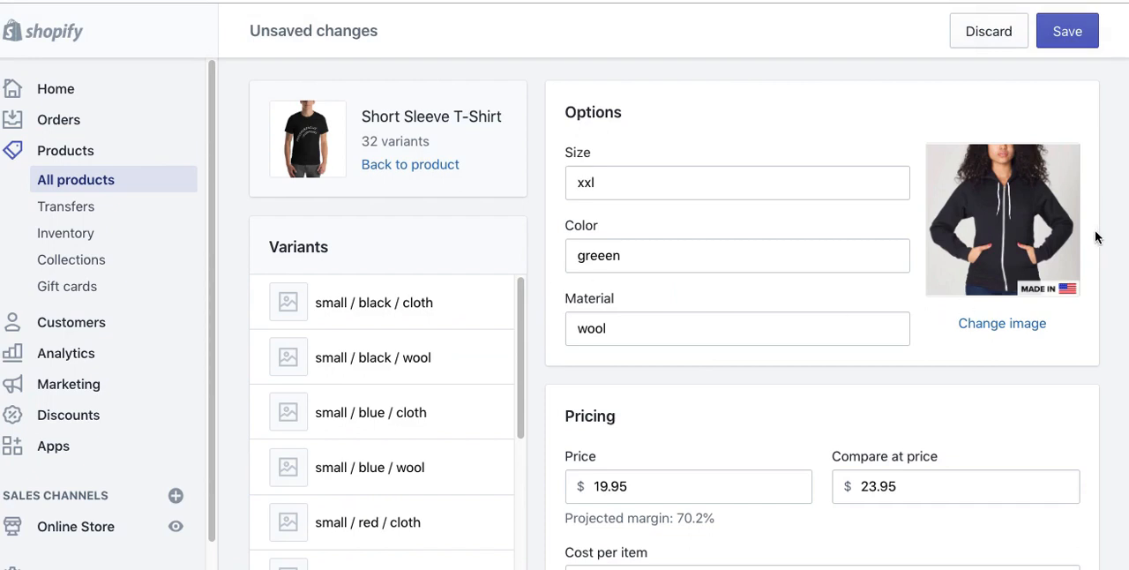
Step: Set the variant's compare at price to 29.95, its price to 23.95 and its cost per item to 8.95
scroll(1100, 255, down, 5)
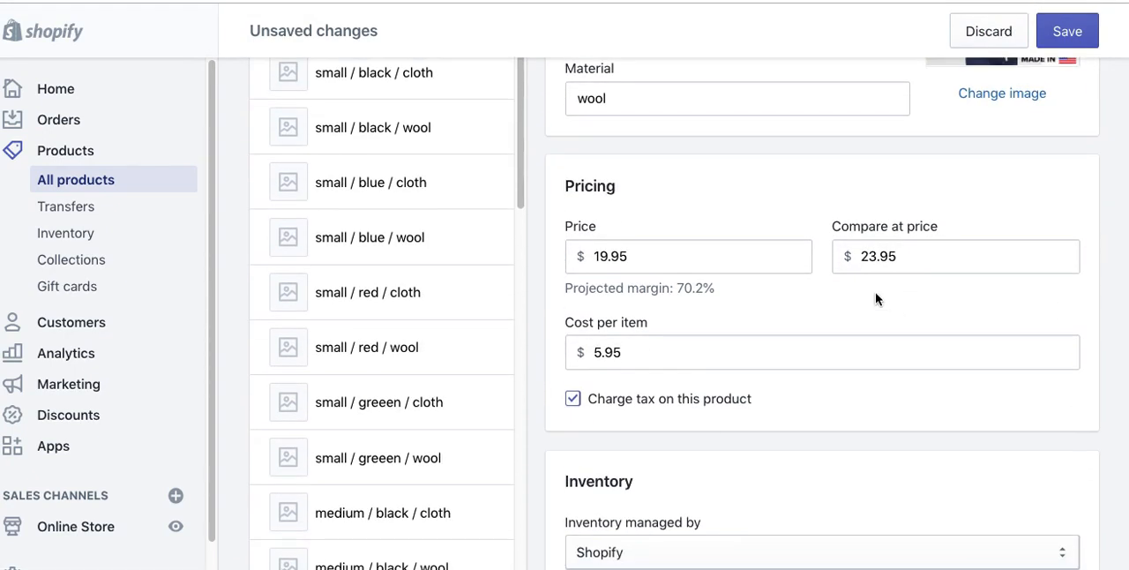
drag(877, 257, 868, 259)
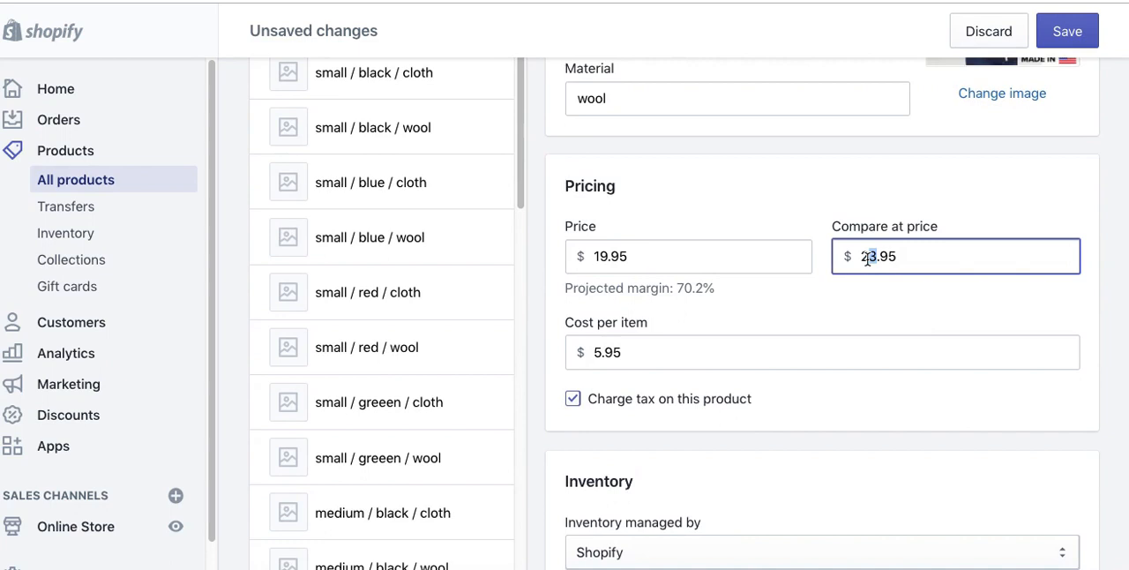
text(9)
drag(607, 256, 584, 256)
text(23)
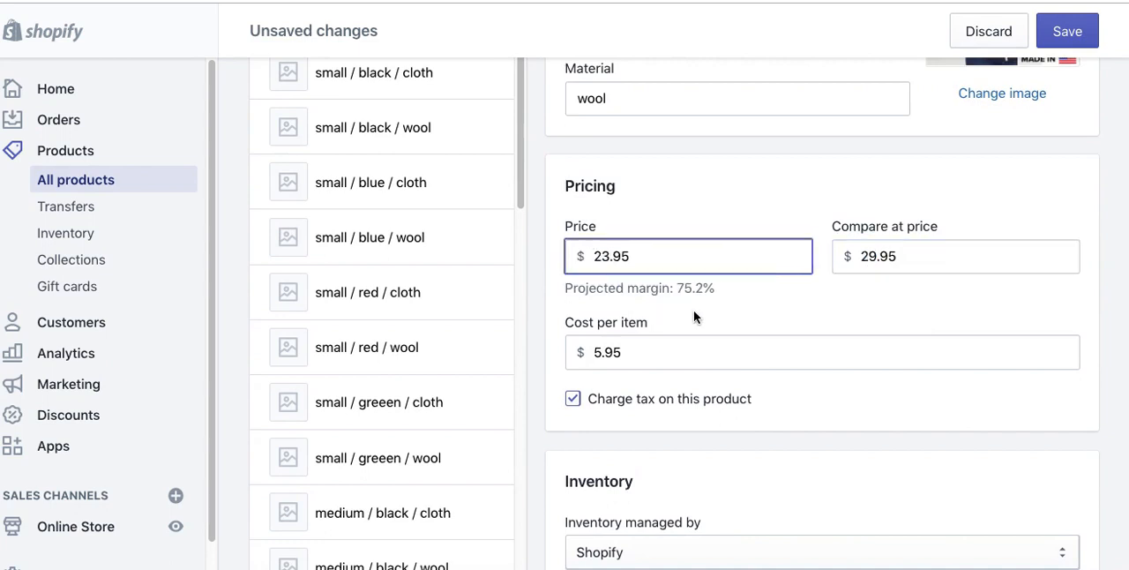
drag(602, 353, 591, 355)
text(8)
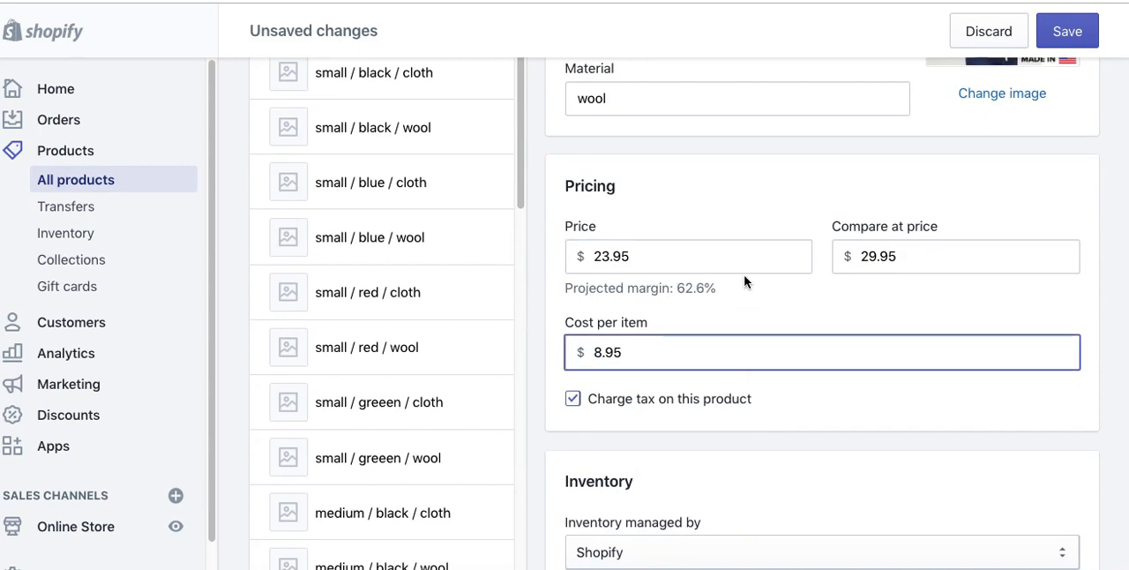
Step: Keep the variant's inventory managed by Shopify and raise its available quantity to 8
scroll(719, 211, up, 3)
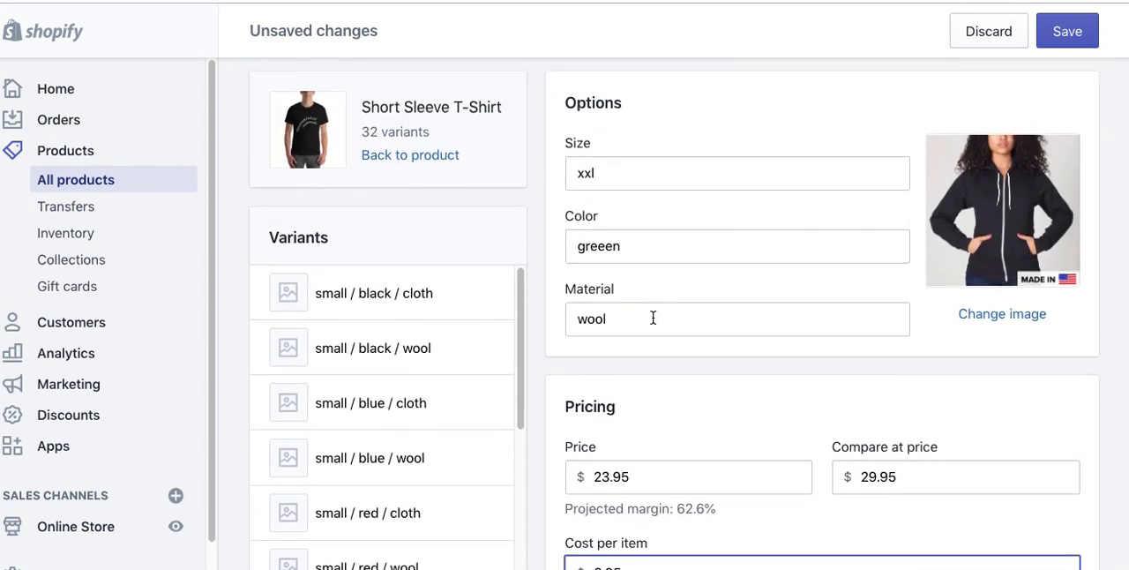
scroll(705, 378, down, 6)
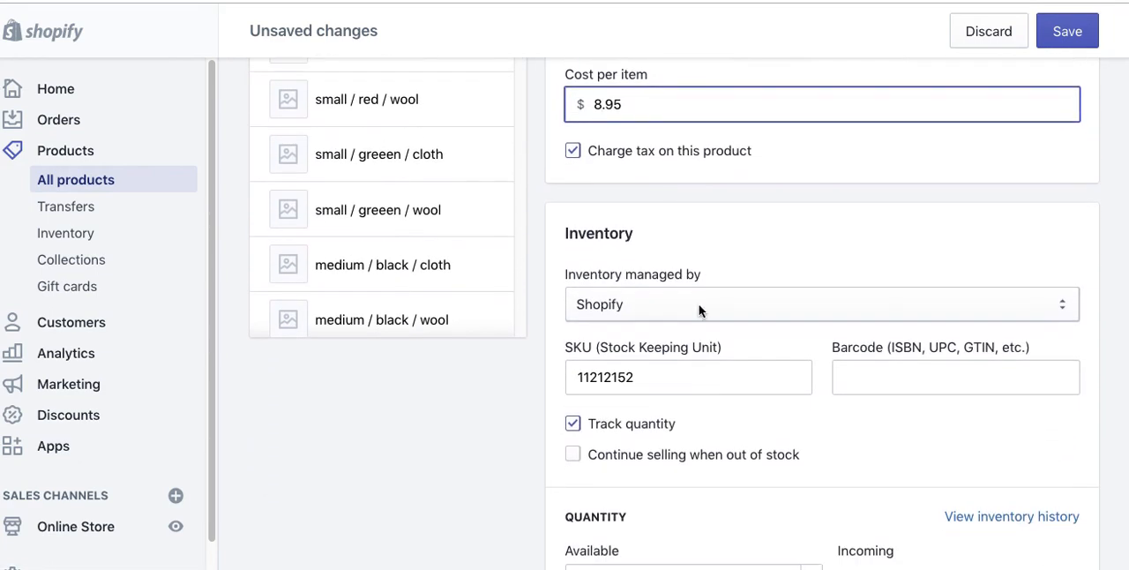
click(698, 303)
click(840, 240)
scroll(703, 361, down, 2)
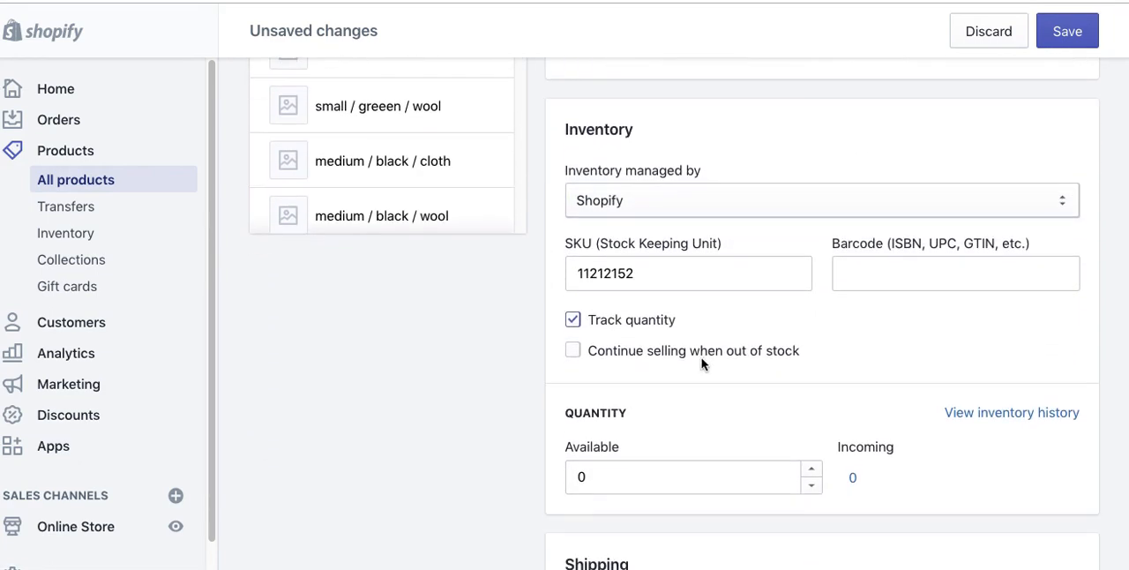
scroll(746, 355, down, 2)
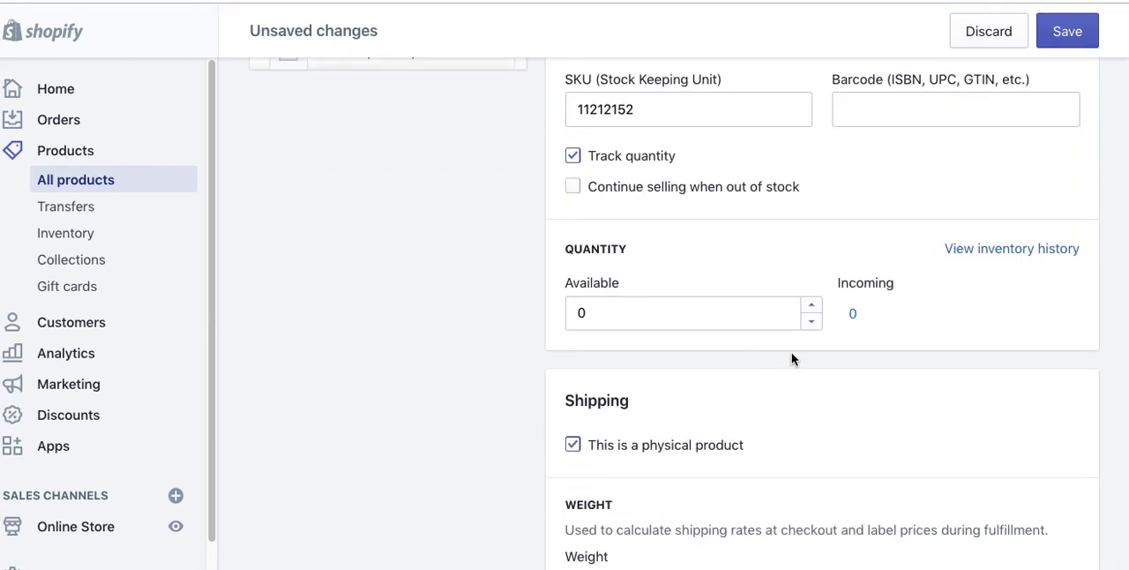
click(812, 269)
click(812, 270)
click(812, 270)
click(811, 270)
click(811, 270)
click(812, 270)
click(811, 270)
click(812, 270)
click(897, 344)
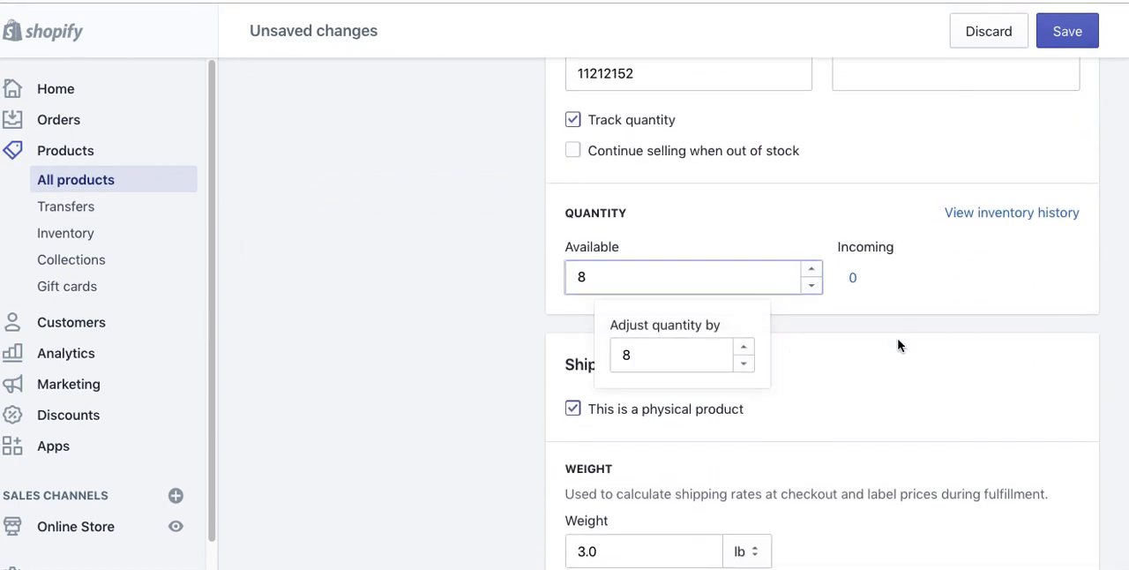
Step: Set the variant's shipping weight to 4.0 lb and save the variant
scroll(899, 345, down, 5)
scroll(595, 202, up, 1)
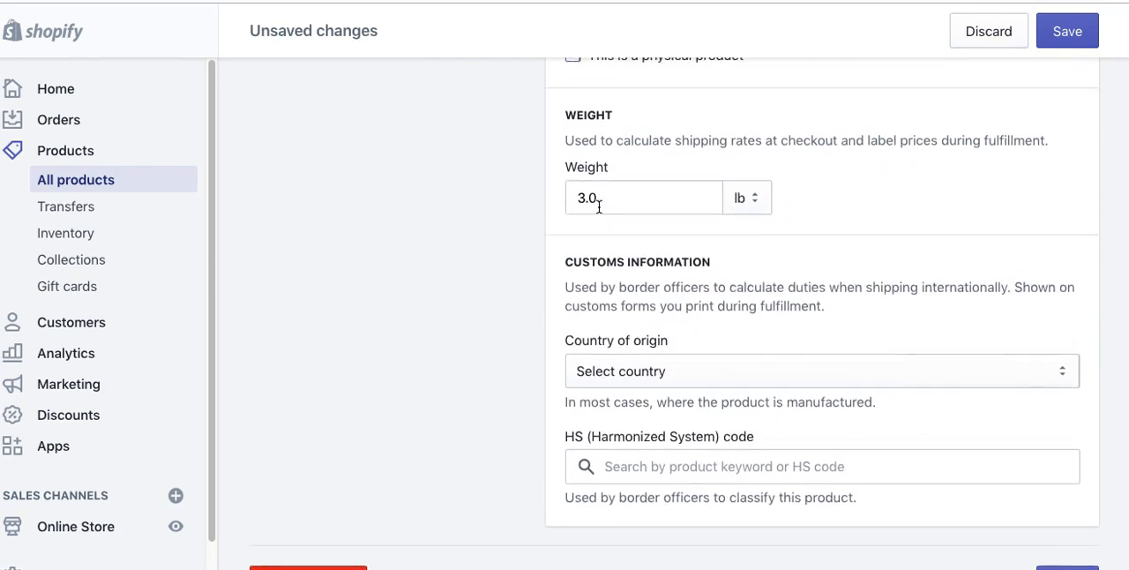
drag(594, 202, 574, 202)
text(40)
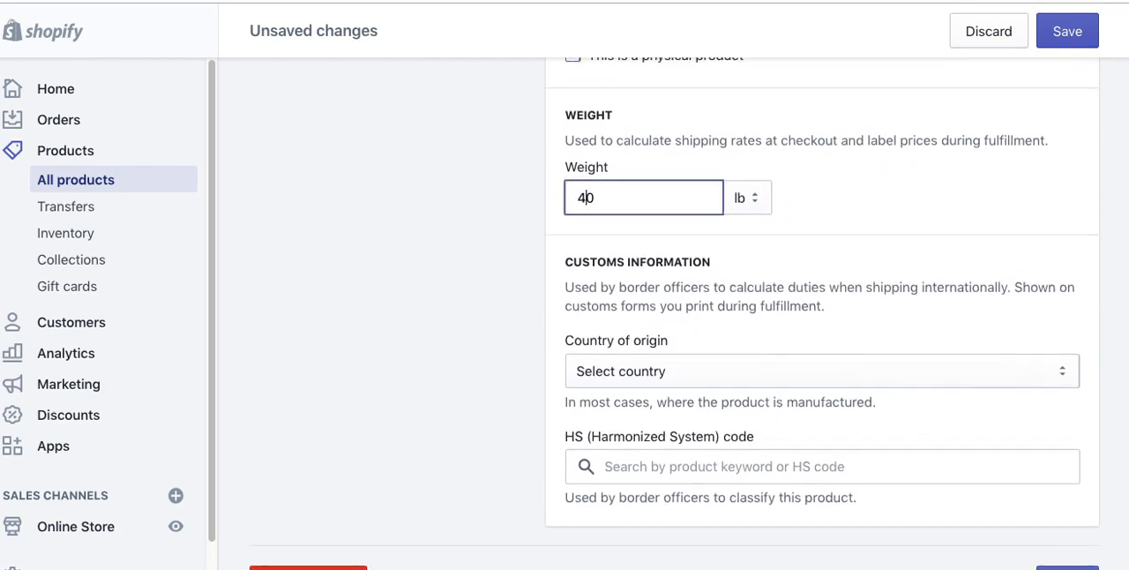
click(965, 240)
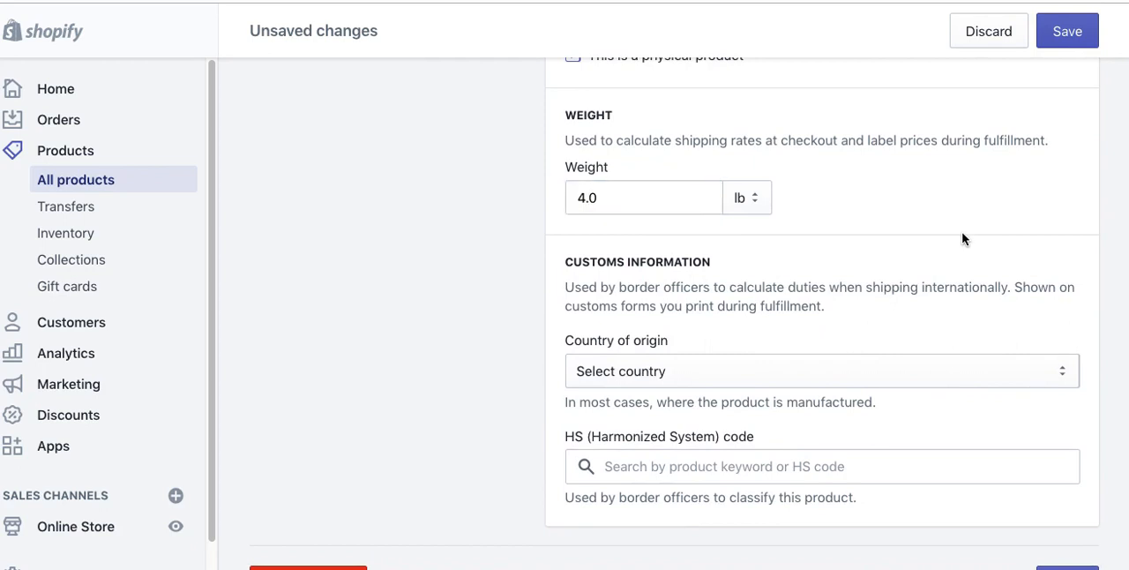
scroll(967, 297, up, 2)
scroll(967, 296, up, 10)
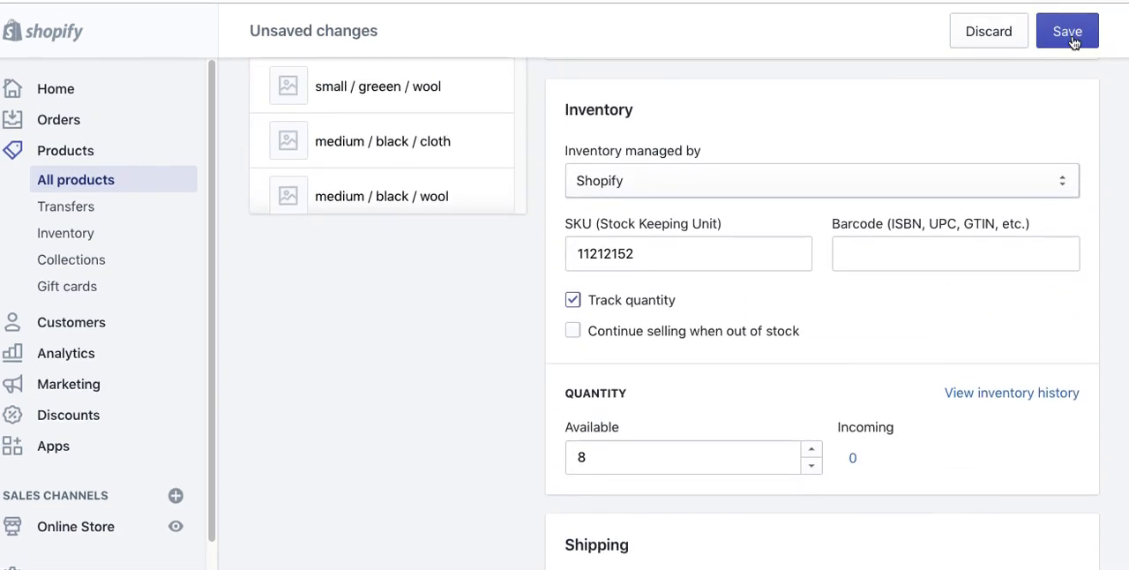
click(1072, 35)
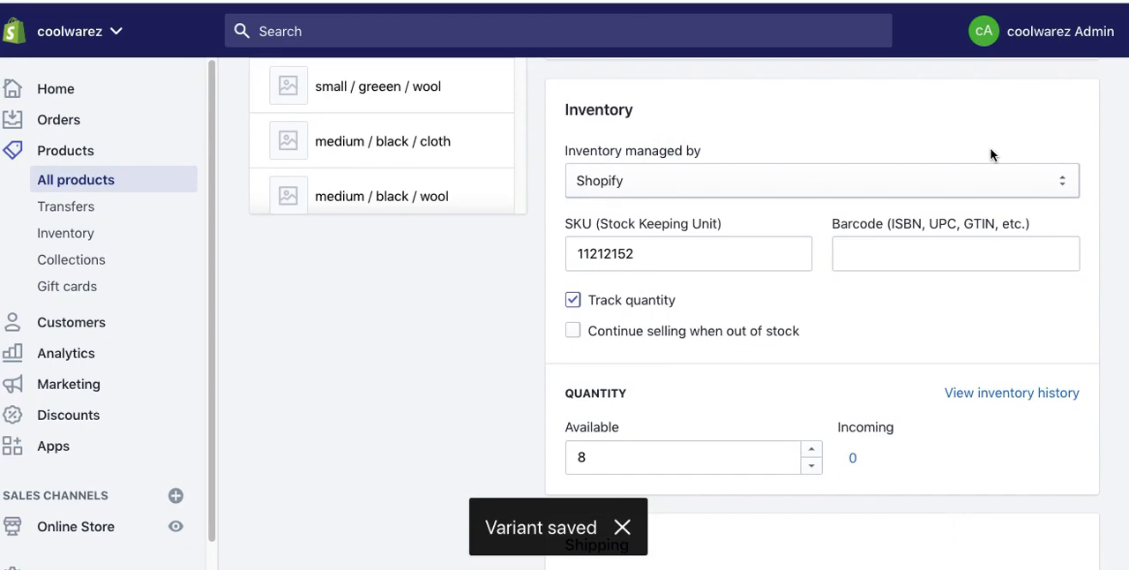
Step: Reload the product's storefront page and choose the color greeen for the xxl wool shirt
key(ctrl+Tab)
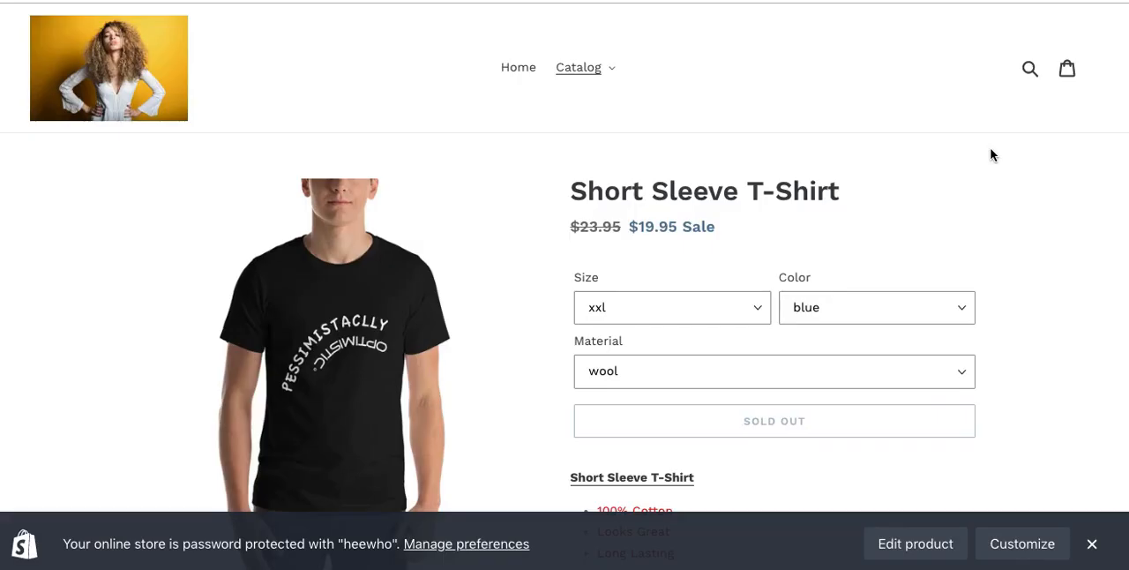
key(ctrl+r)
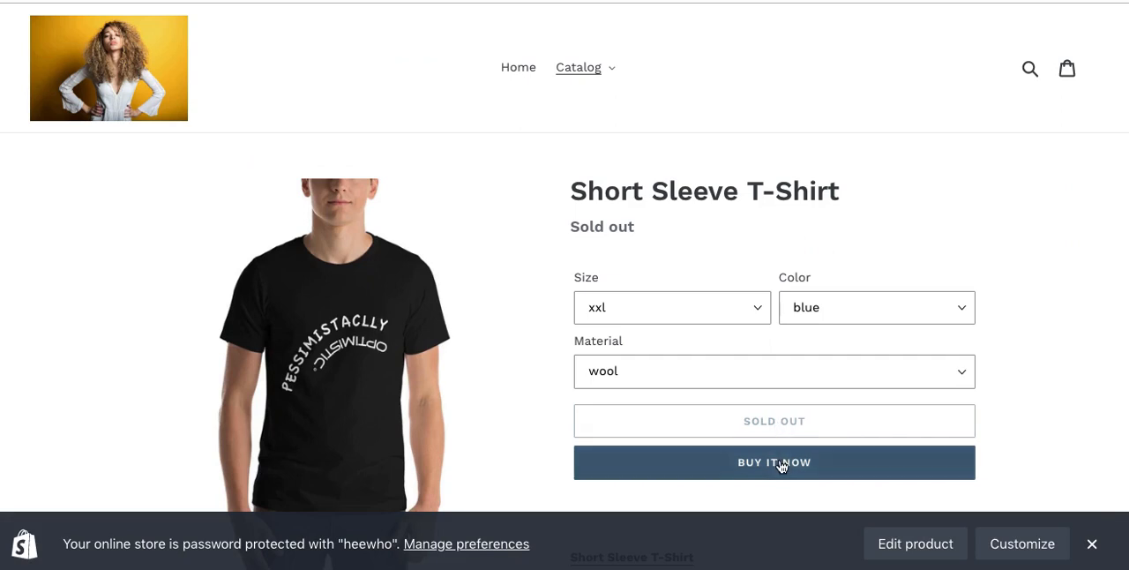
click(806, 307)
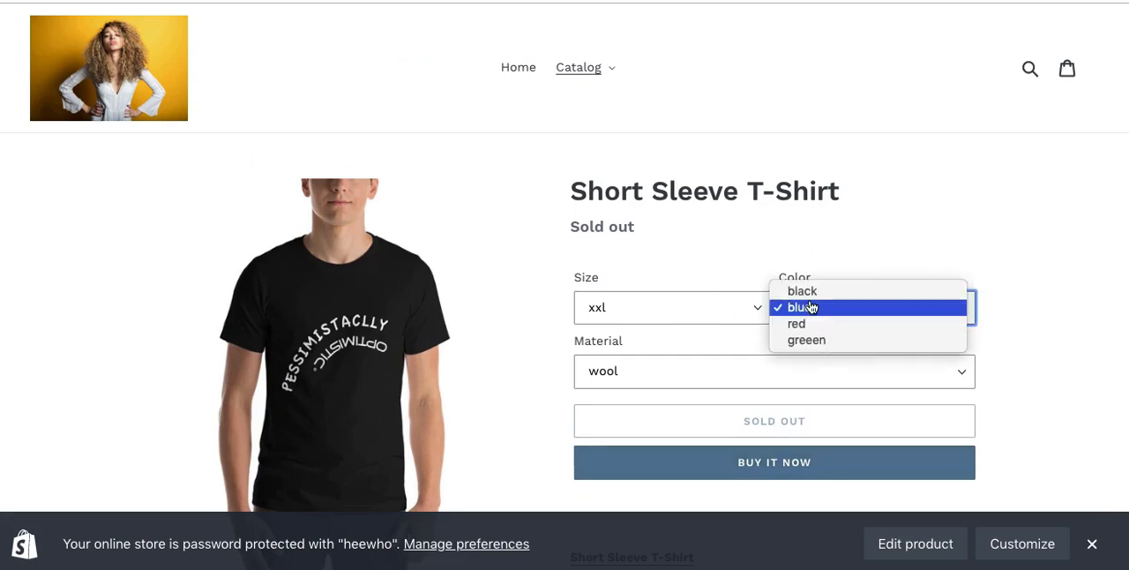
click(801, 344)
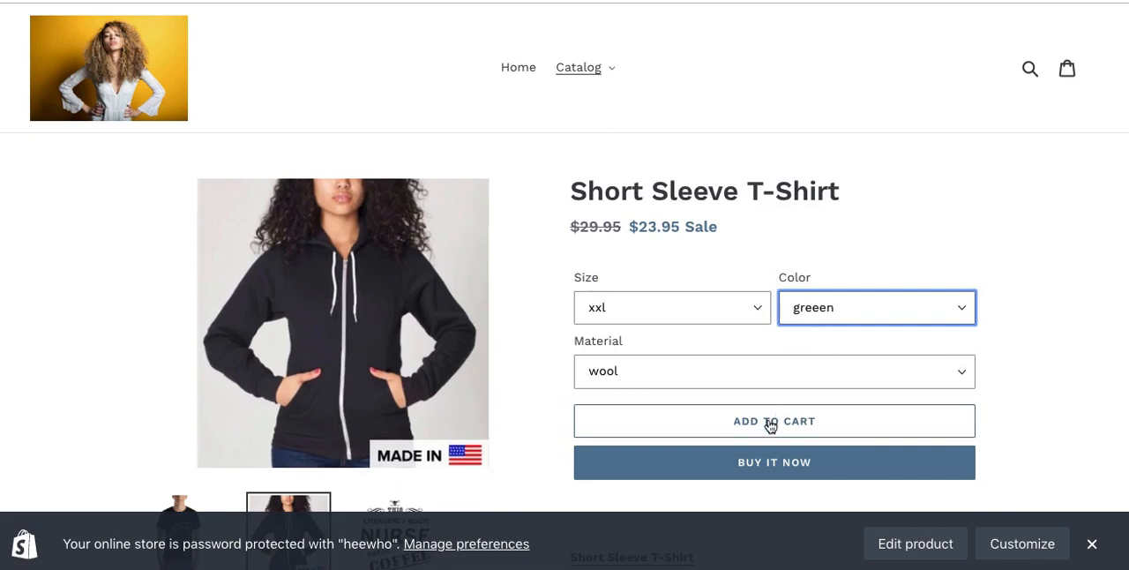
Step: Compare the storefront price and availability of the greeen wool shirt in large and in xxl
drag(598, 229, 580, 228)
click(680, 304)
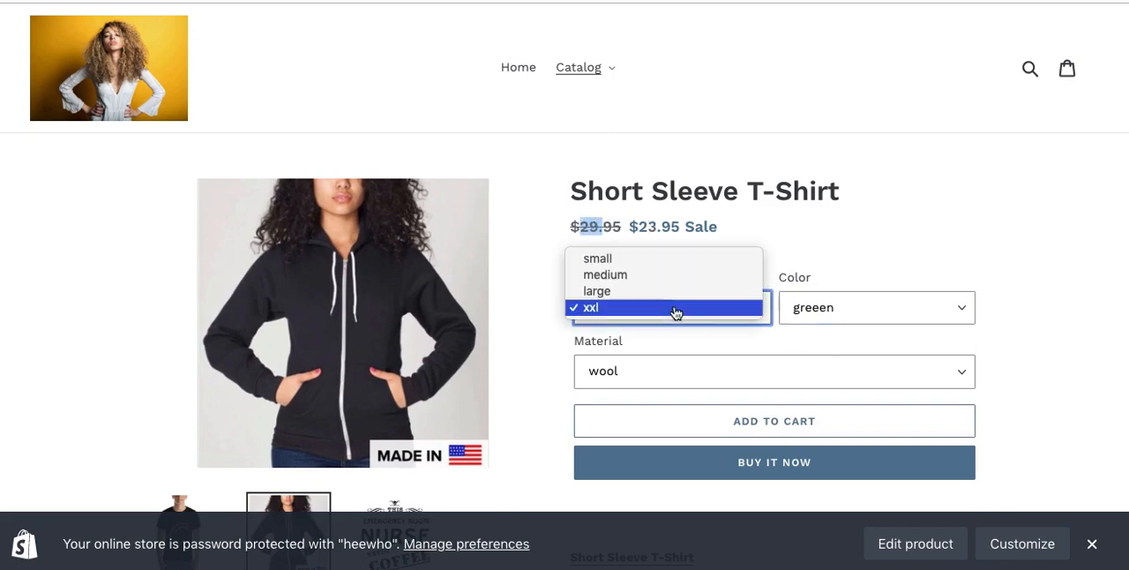
click(669, 292)
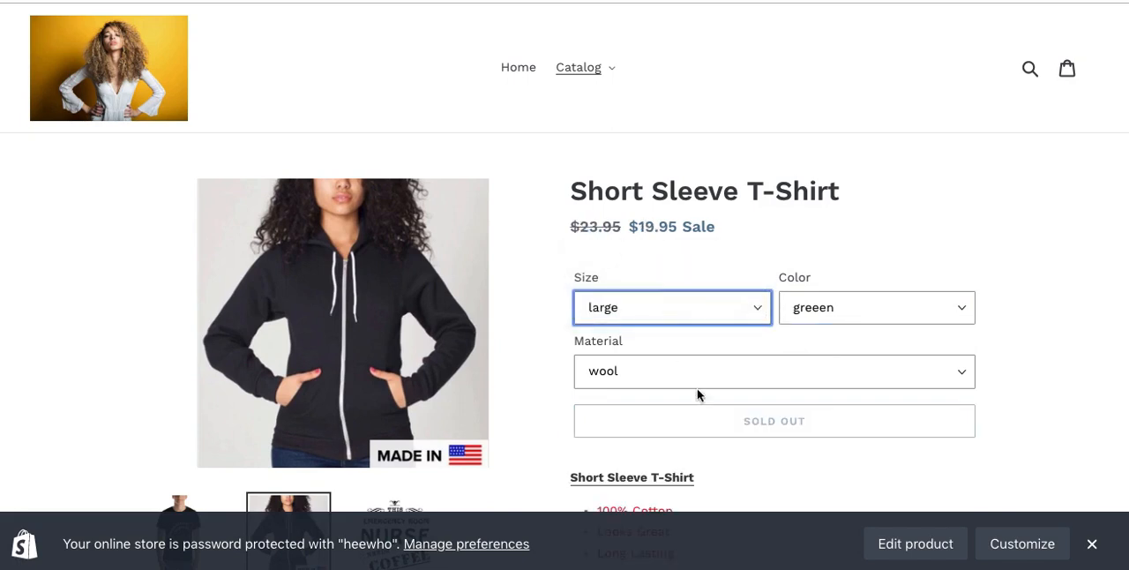
click(701, 309)
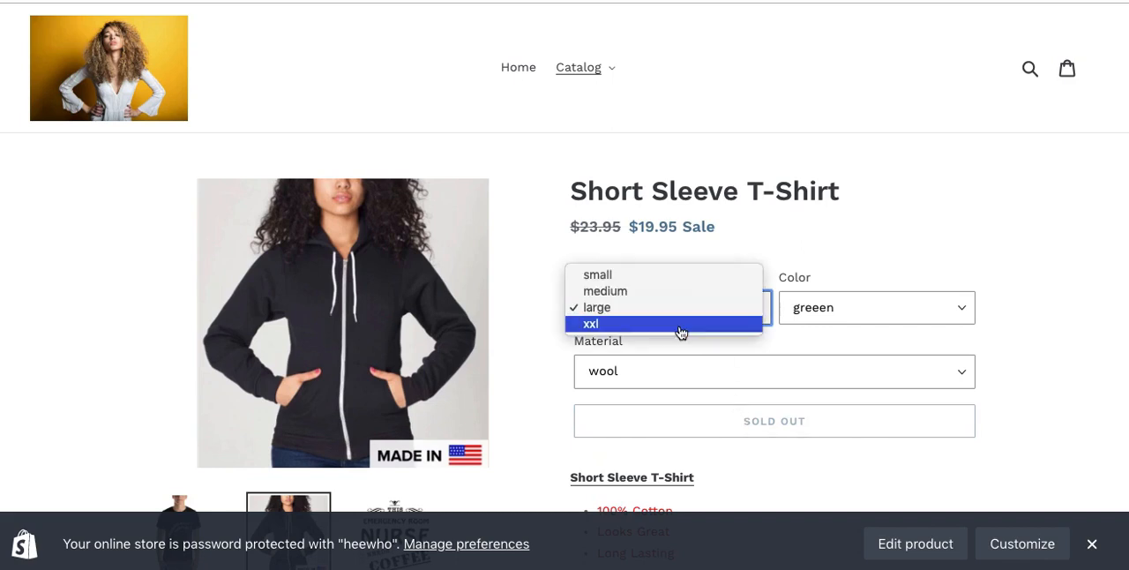
click(686, 323)
Step: Review the rest of the storefront product page, including the thumbnails, description, sharing links, related products and footer
scroll(1050, 335, down, 3)
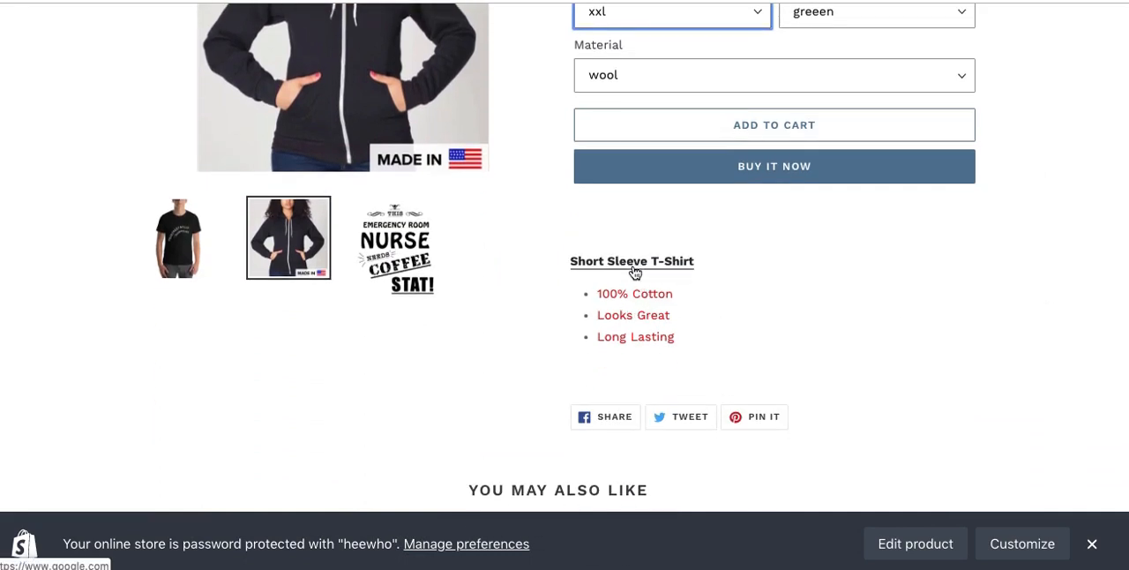
scroll(849, 335, down, 1)
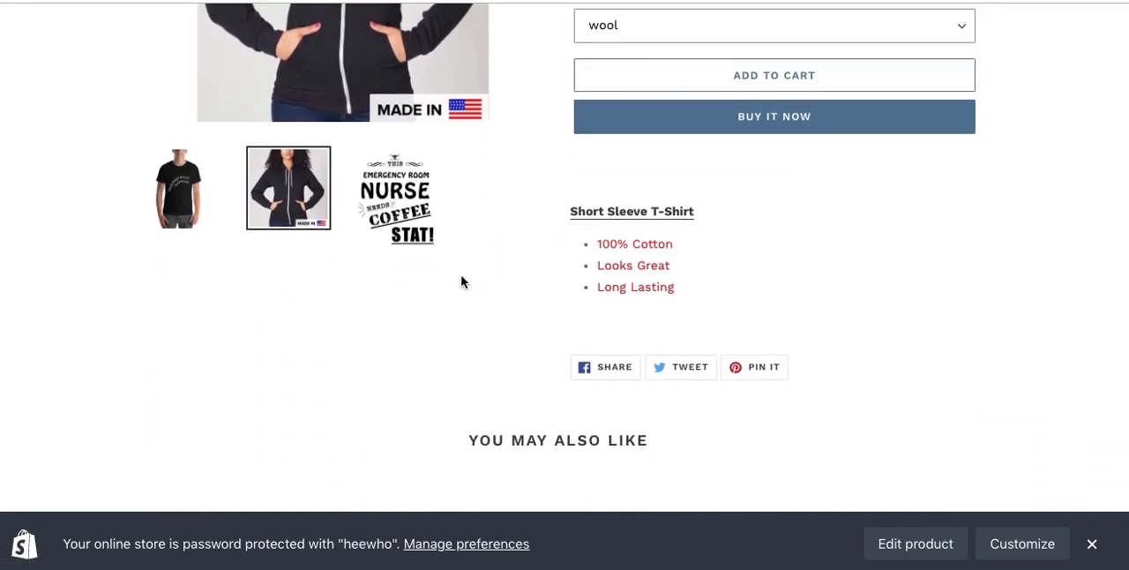
scroll(761, 438, down, 3)
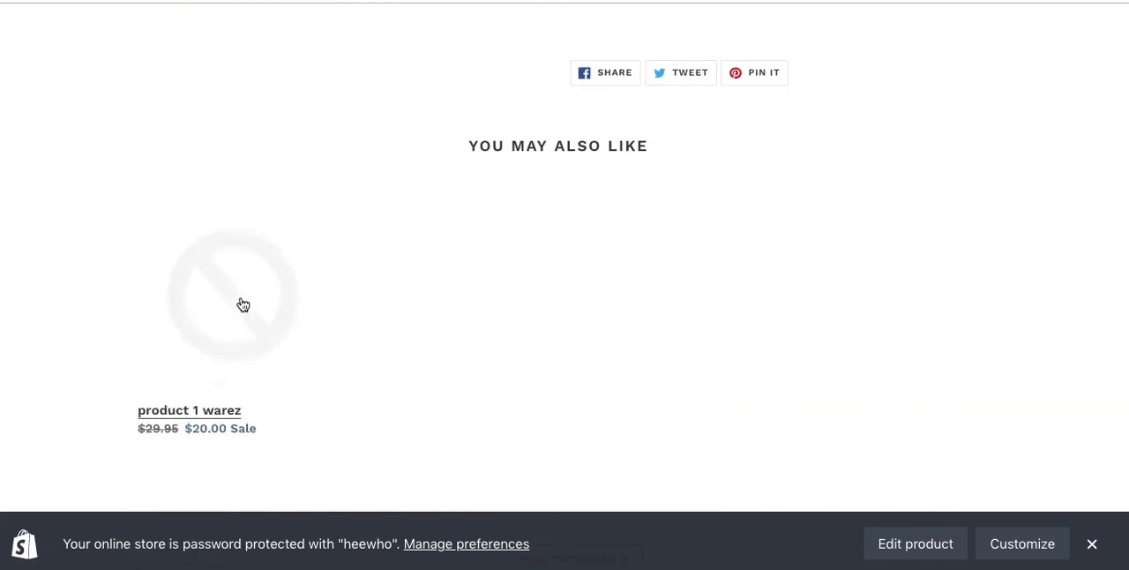
scroll(982, 378, down, 4)
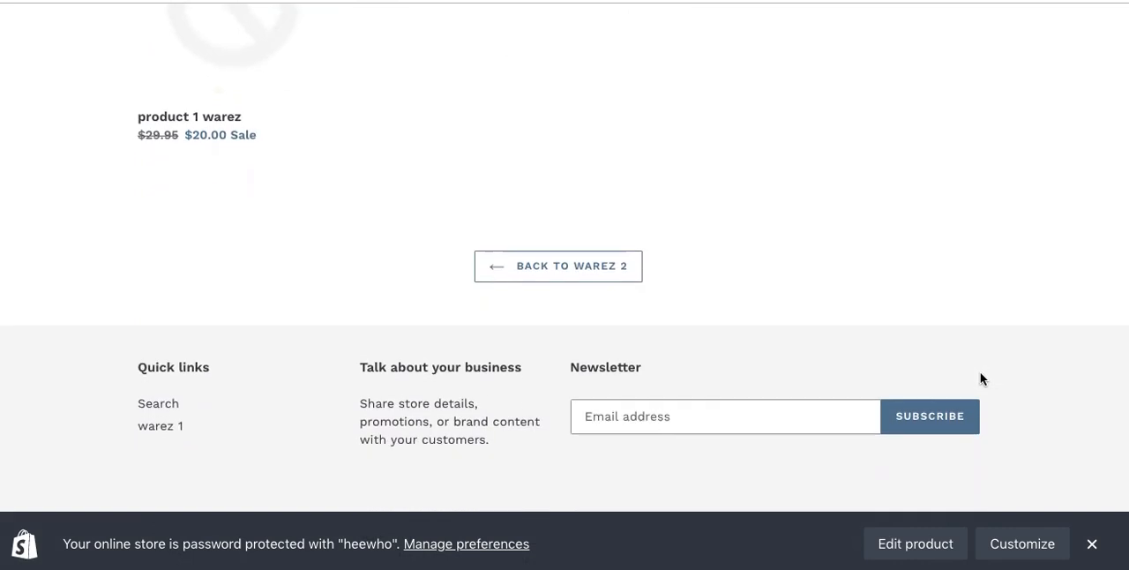
scroll(982, 378, up, 3)
scroll(980, 378, up, 8)
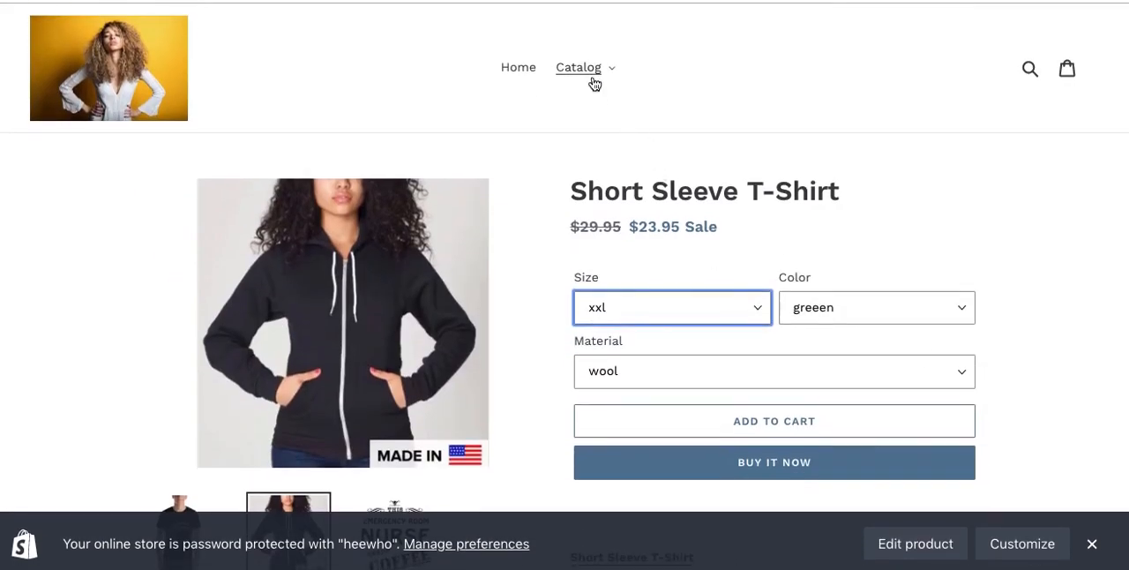
click(965, 257)
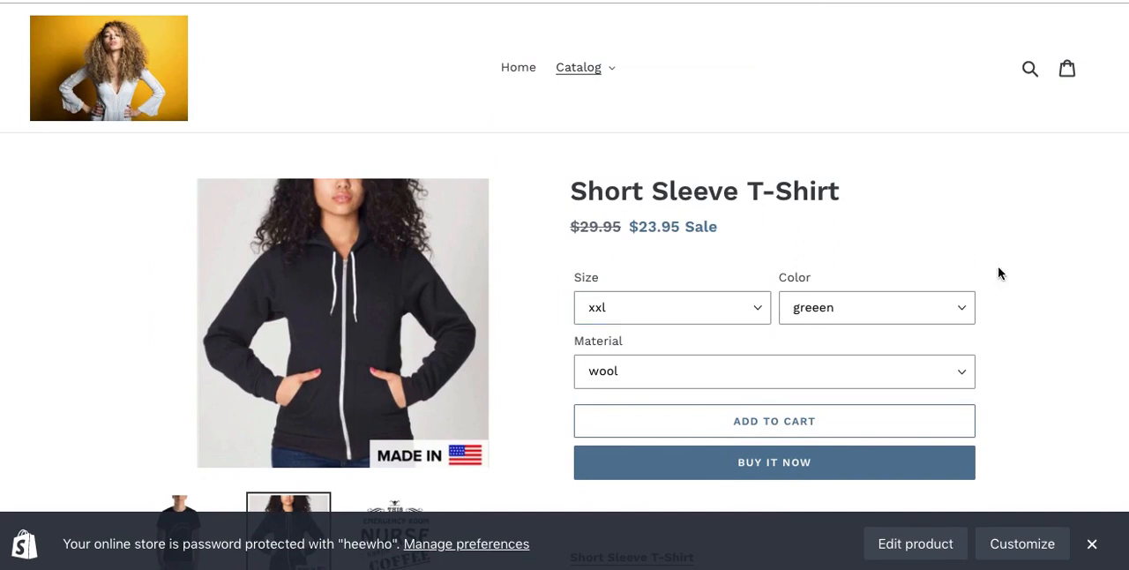
scroll(1023, 289, down, 4)
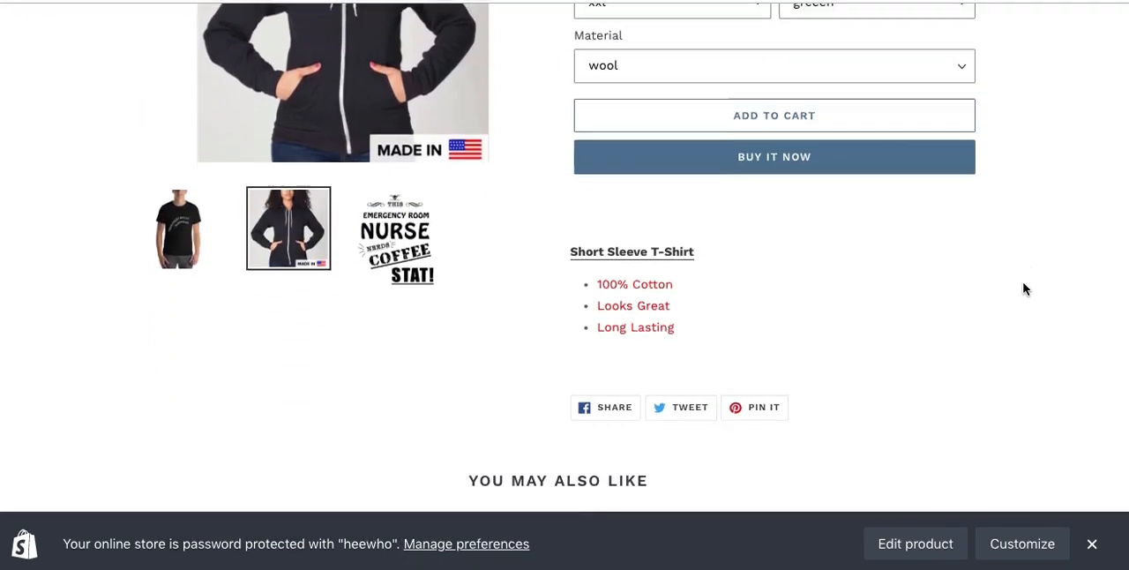
scroll(971, 280, down, 1)
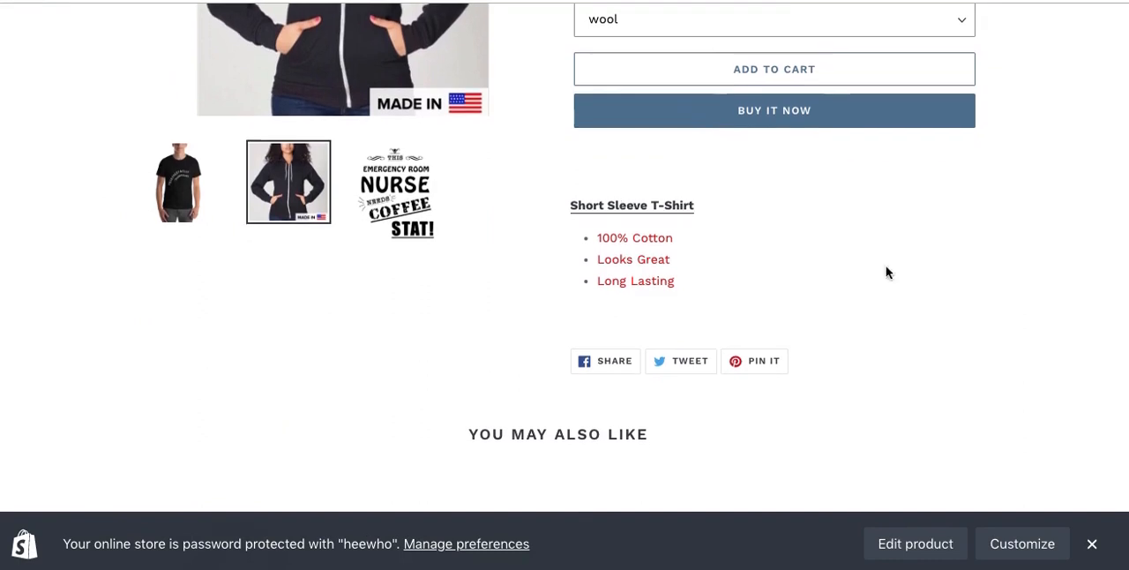
scroll(968, 280, up, 2)
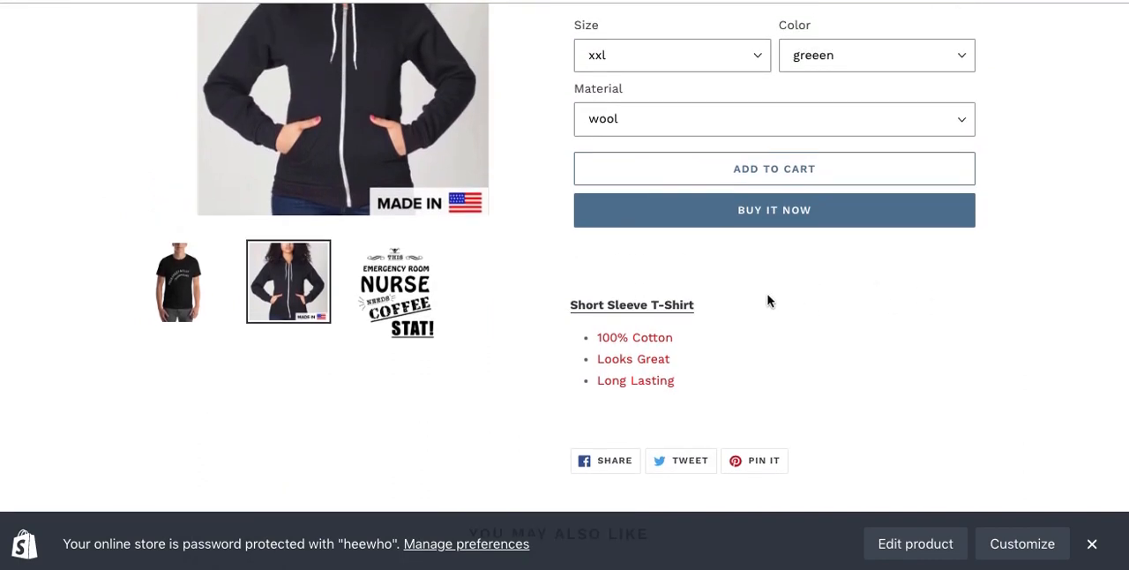
scroll(935, 305, up, 3)
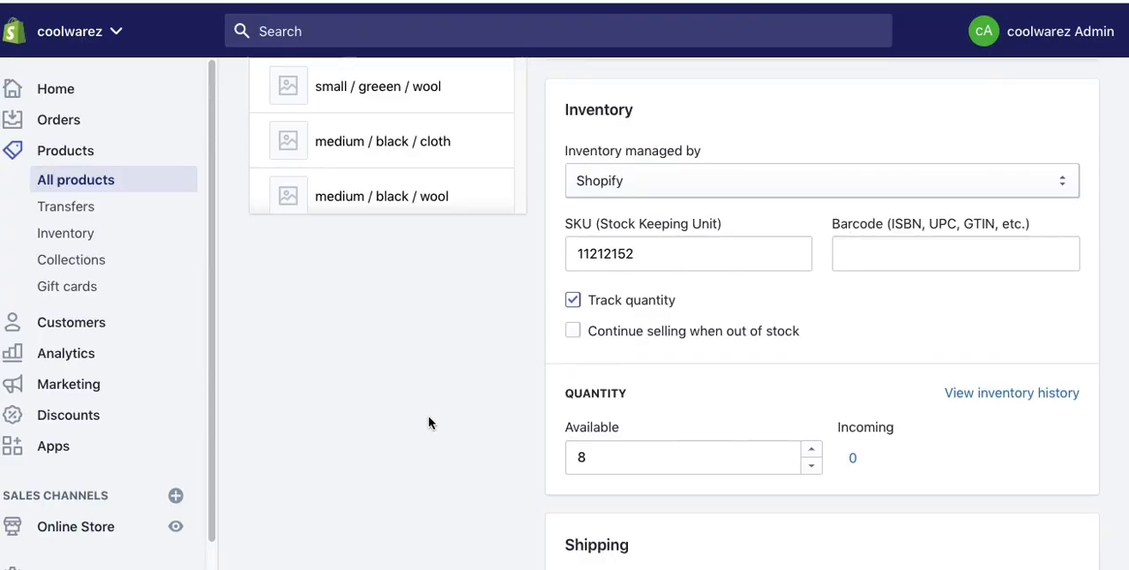
scroll(429, 423, up, 2)
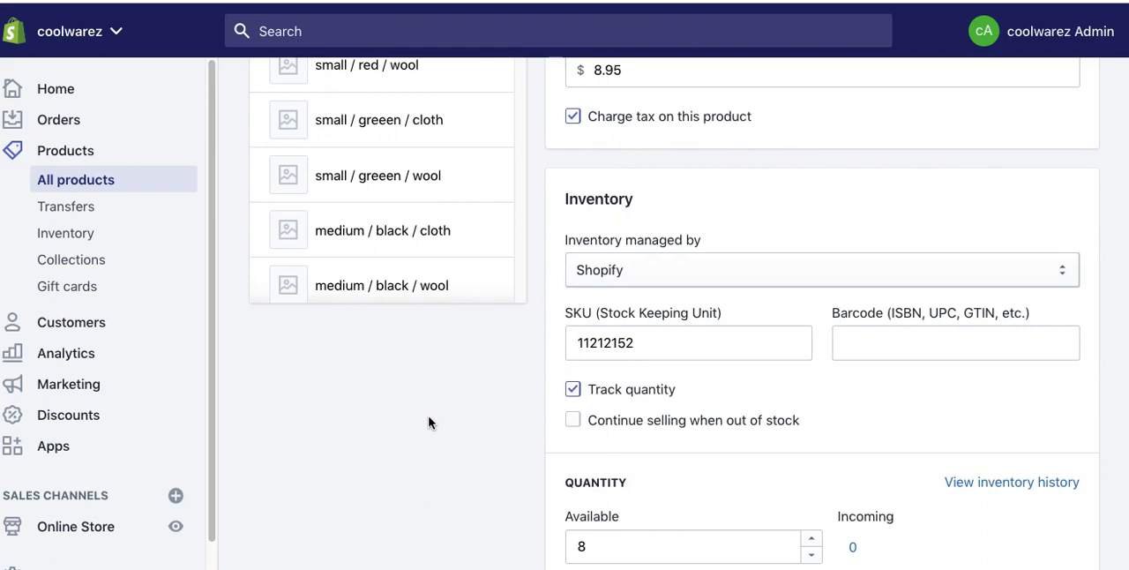
scroll(429, 423, up, 2)
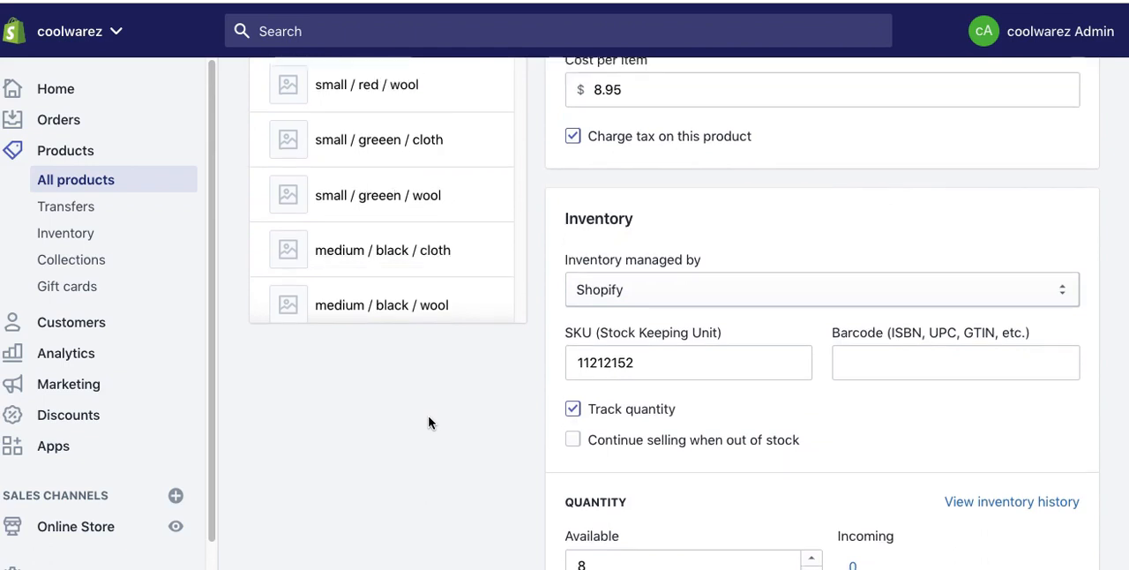
scroll(428, 424, down, 5)
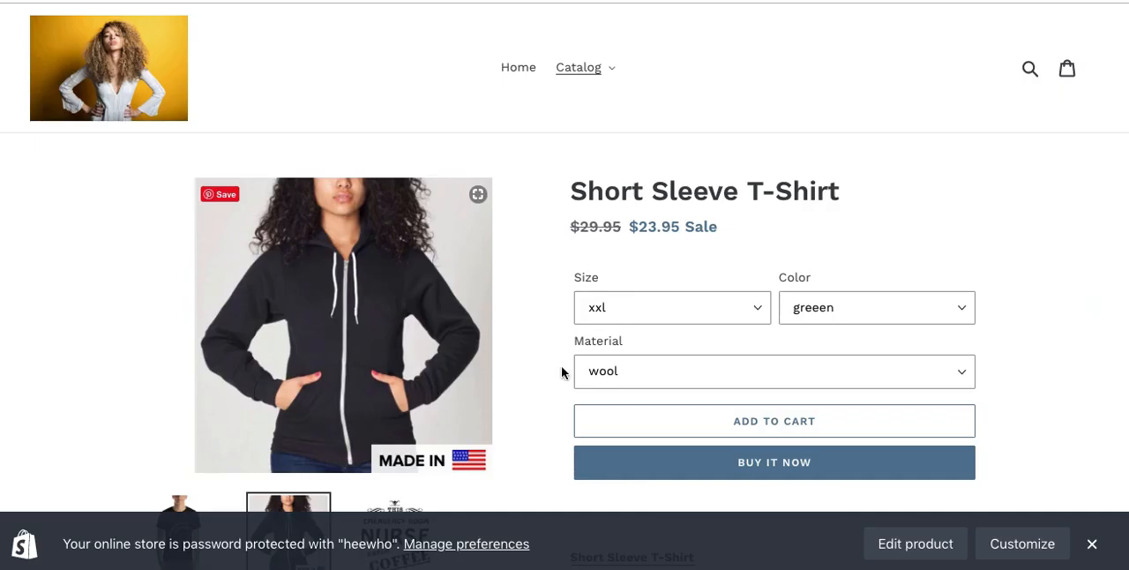
Step: Examine the Catalog dropdown in the storefront's header navigation, and return to the store admin
click(597, 70)
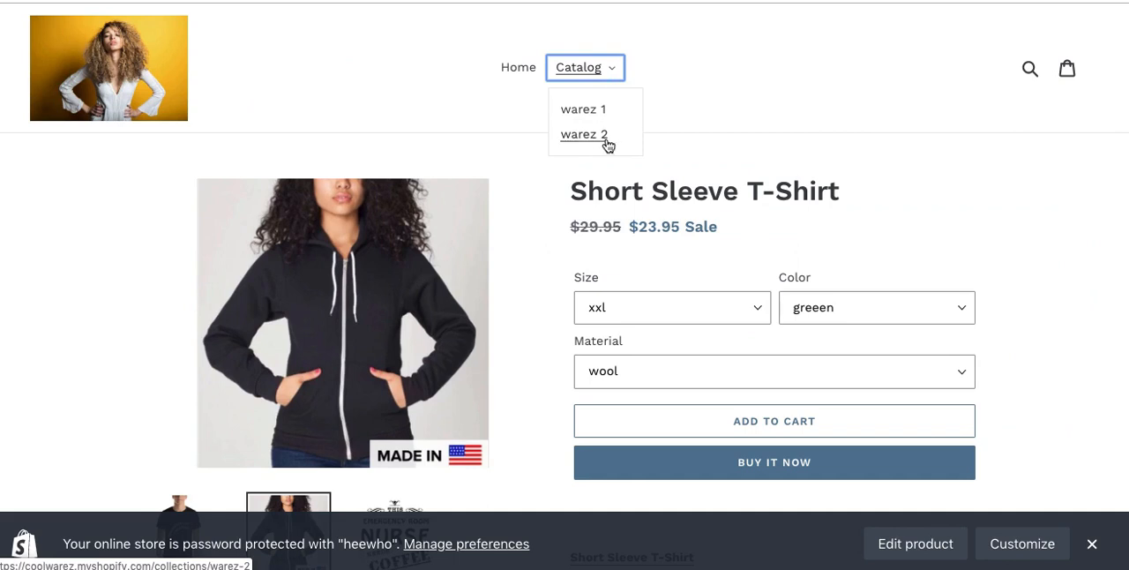
click(732, 116)
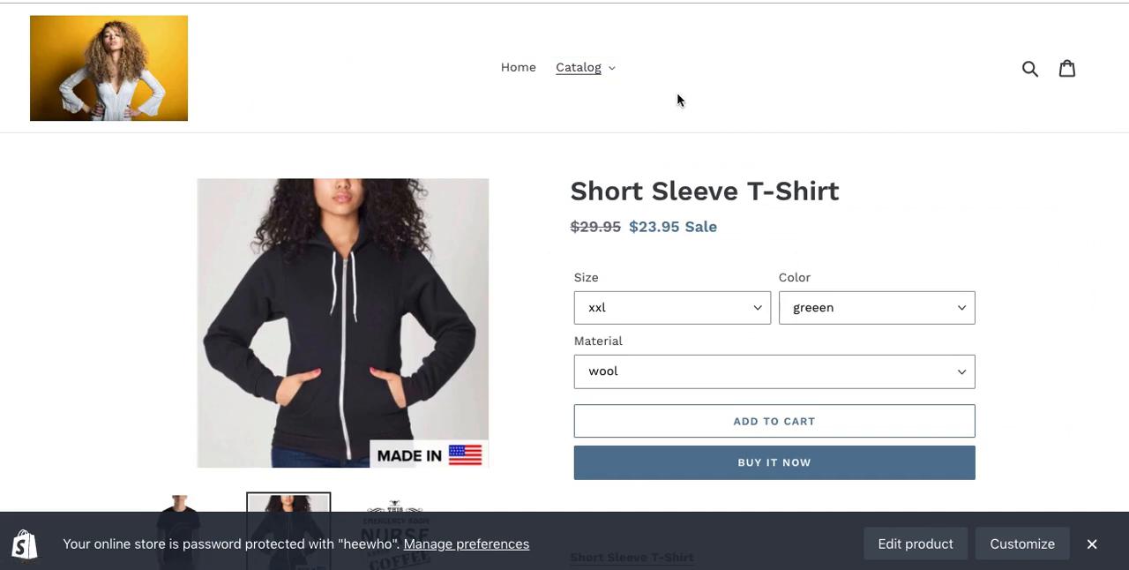
click(605, 70)
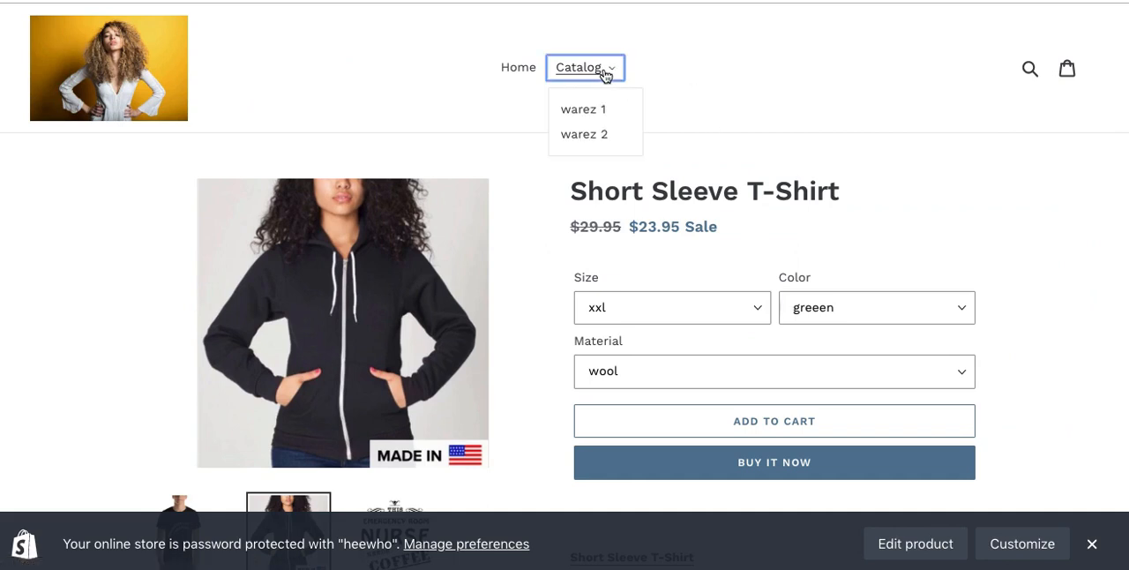
click(738, 117)
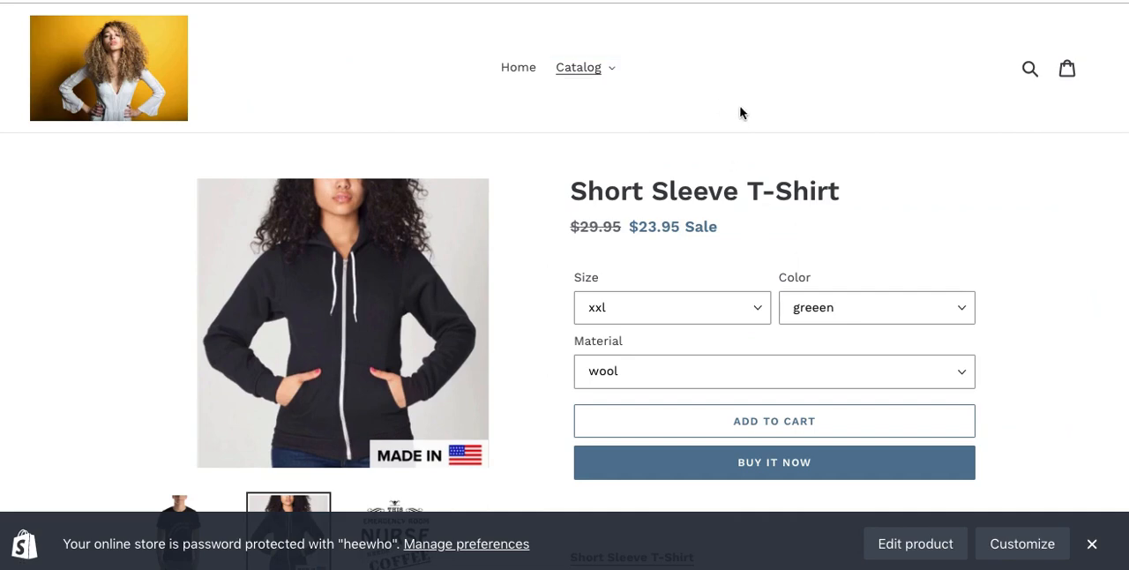
key(super+w)
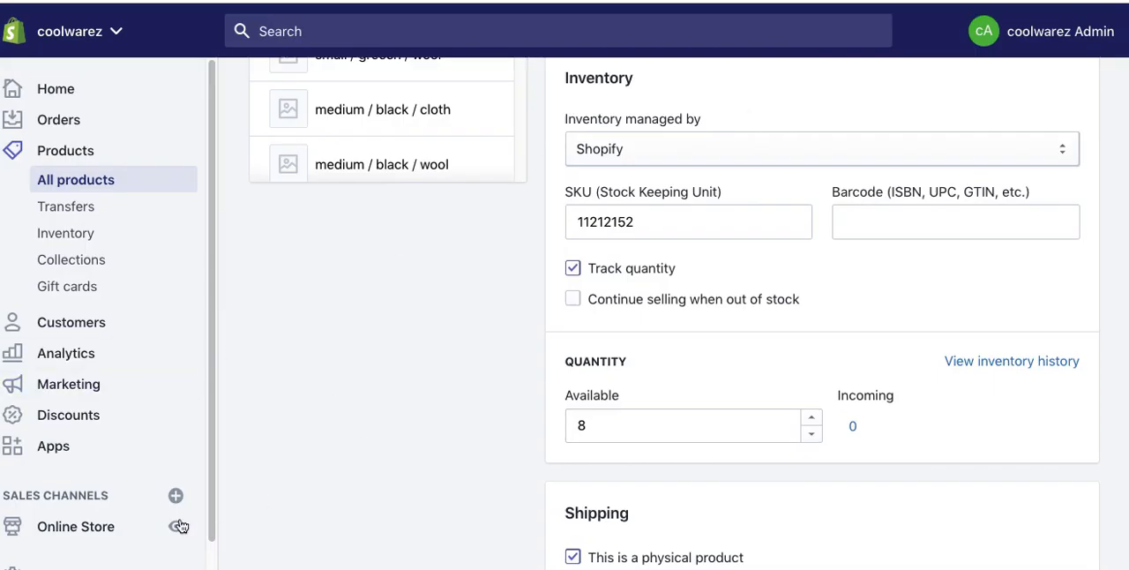
Step: Open the online store's Navigation settings and review the existing footer and main menus
click(100, 523)
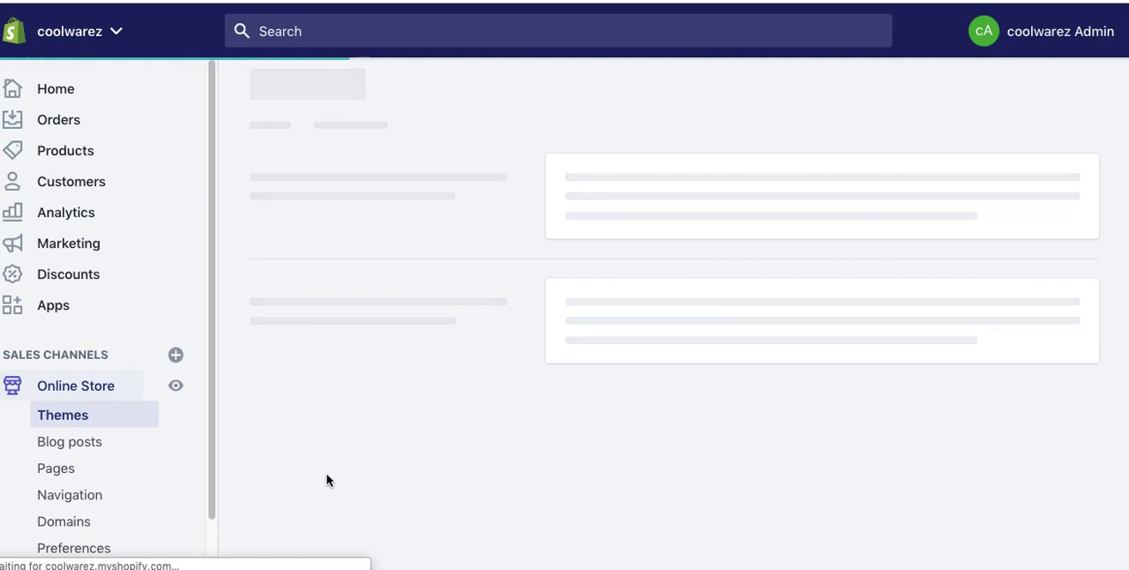
scroll(123, 459, down, 1)
click(70, 437)
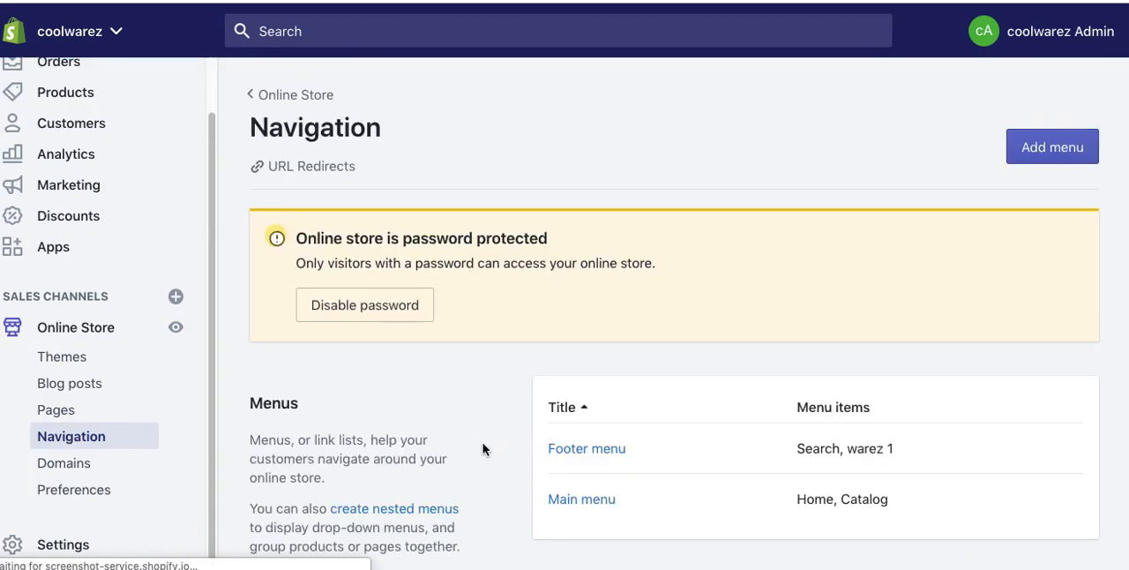
scroll(508, 458, down, 3)
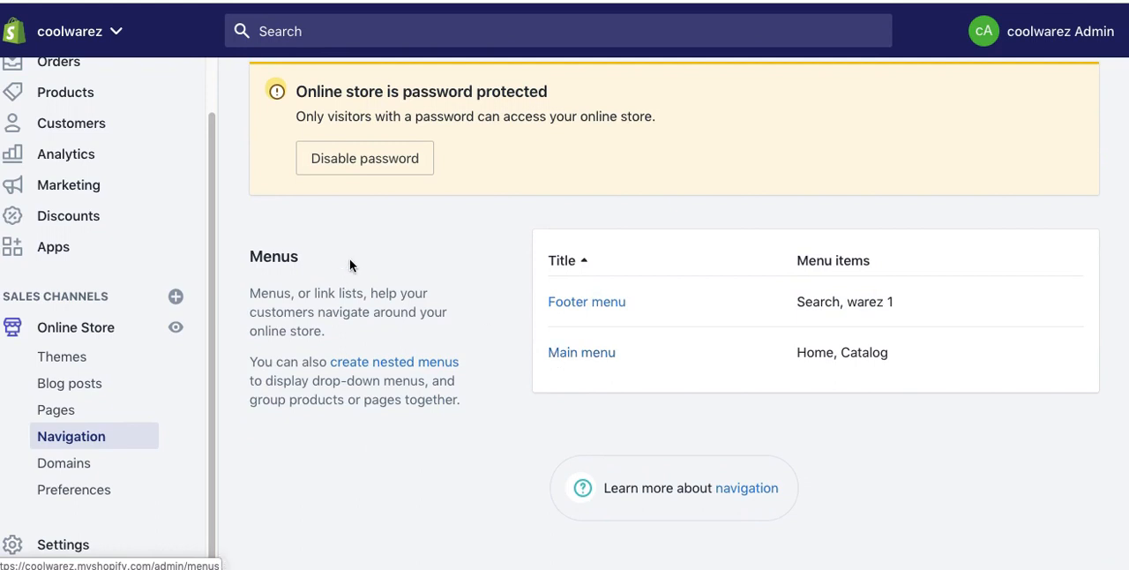
Step: Go to the online store's Pages section and start a new page
click(44, 410)
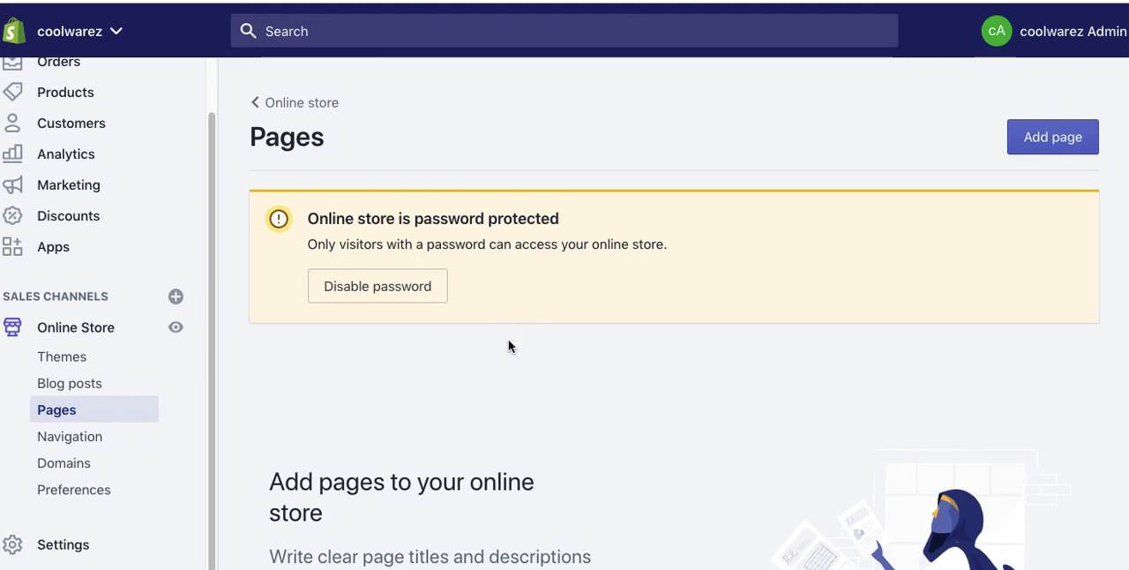
scroll(509, 344, down, 1)
scroll(508, 340, down, 1)
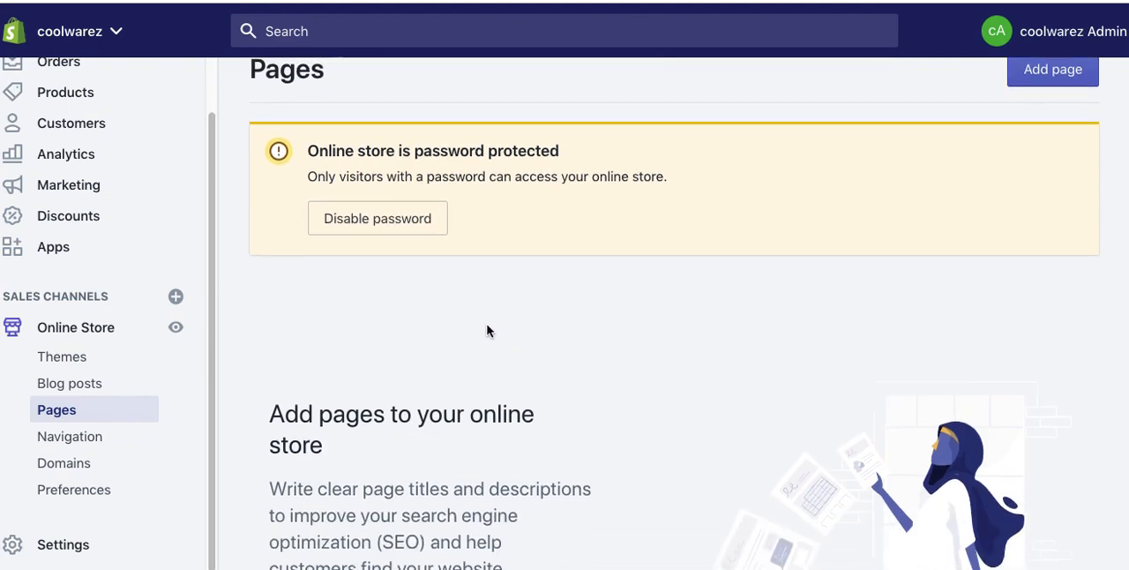
scroll(487, 325, up, 1)
scroll(487, 331, down, 3)
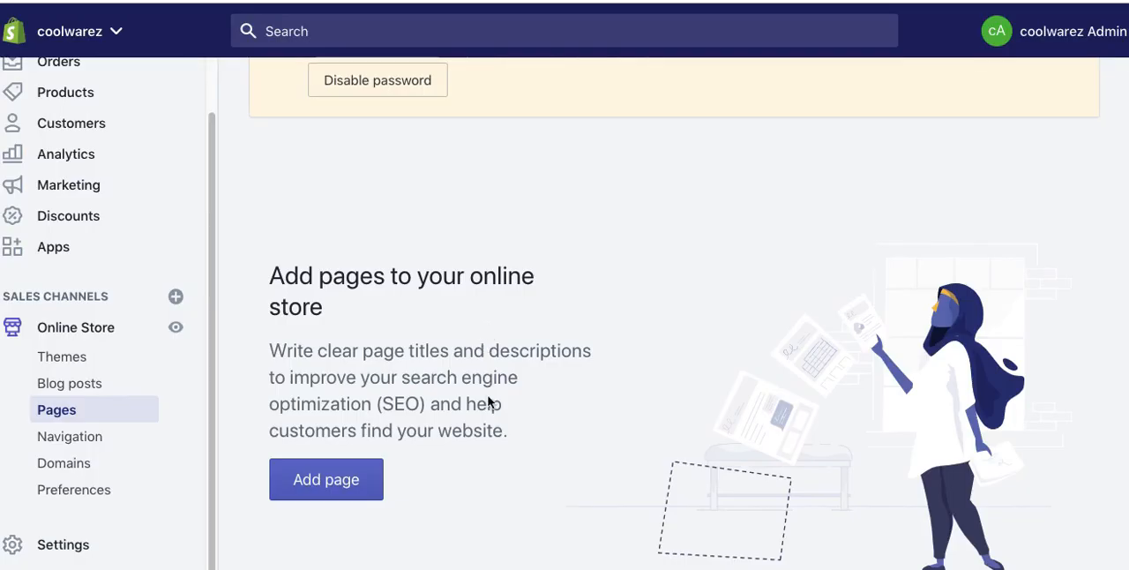
scroll(489, 423, down, 2)
click(343, 365)
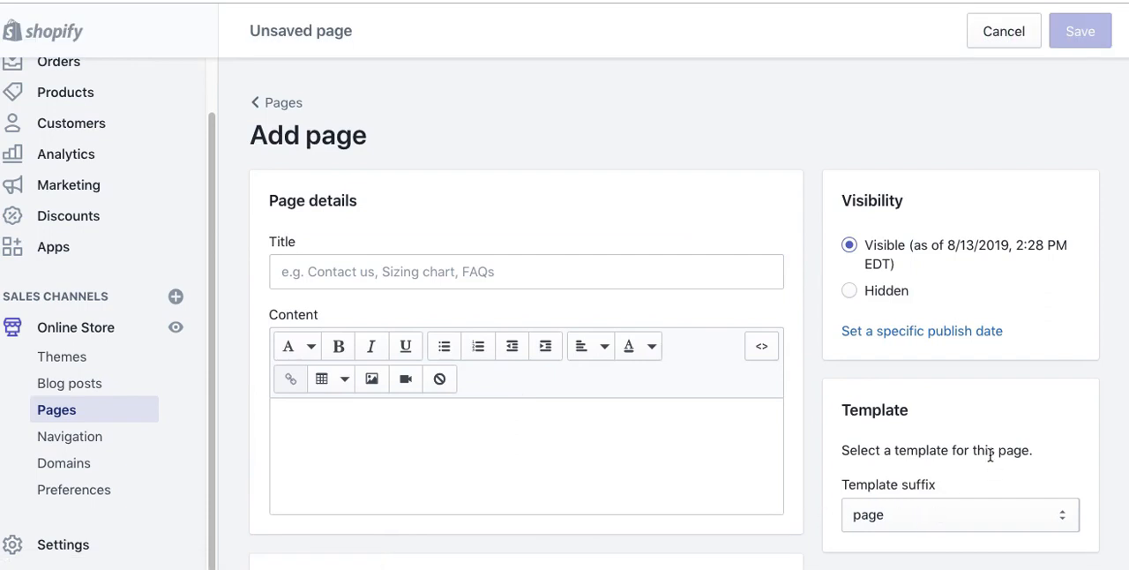
Step: Check which template suffixes are available for the new page
scroll(1005, 448, down, 2)
click(933, 386)
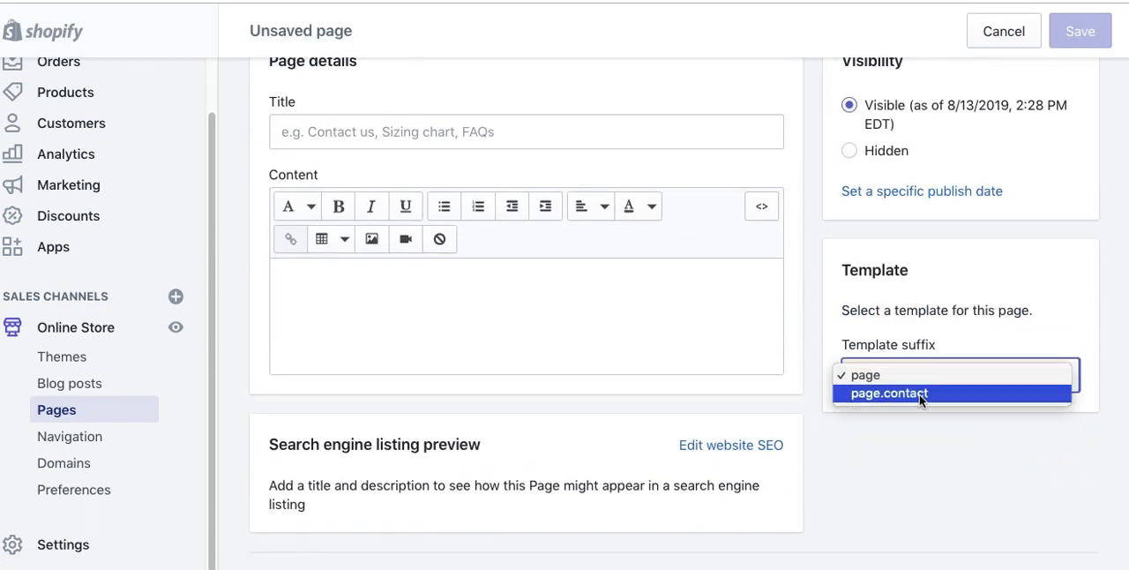
click(1069, 479)
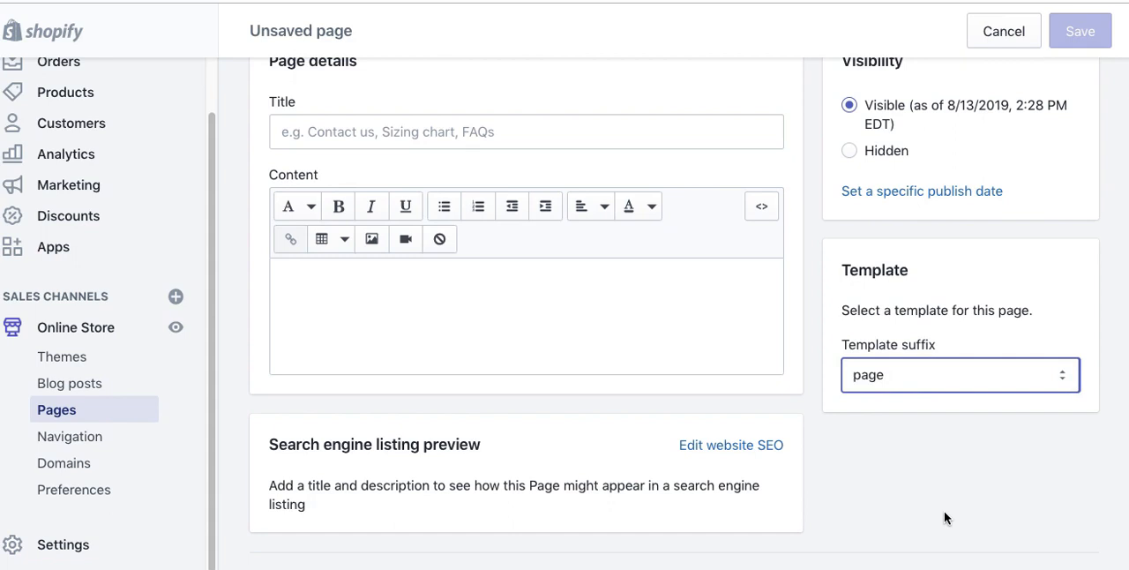
Step: Title the page "Contact" and begin its content with the line "Contact Us"
click(328, 132)
text(Contact)
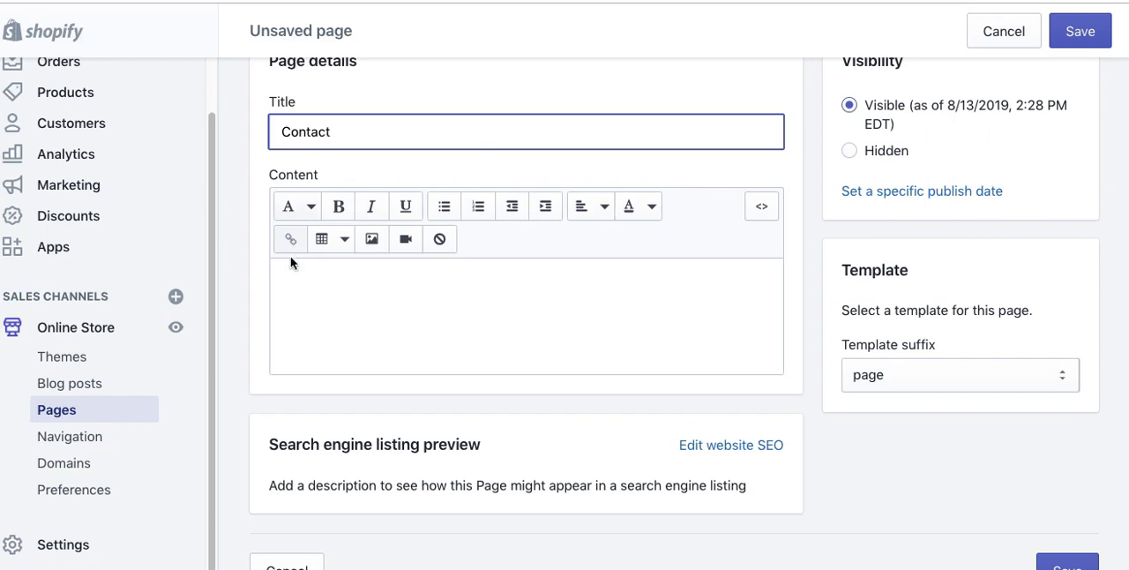
click(322, 305)
text(Contact Us)
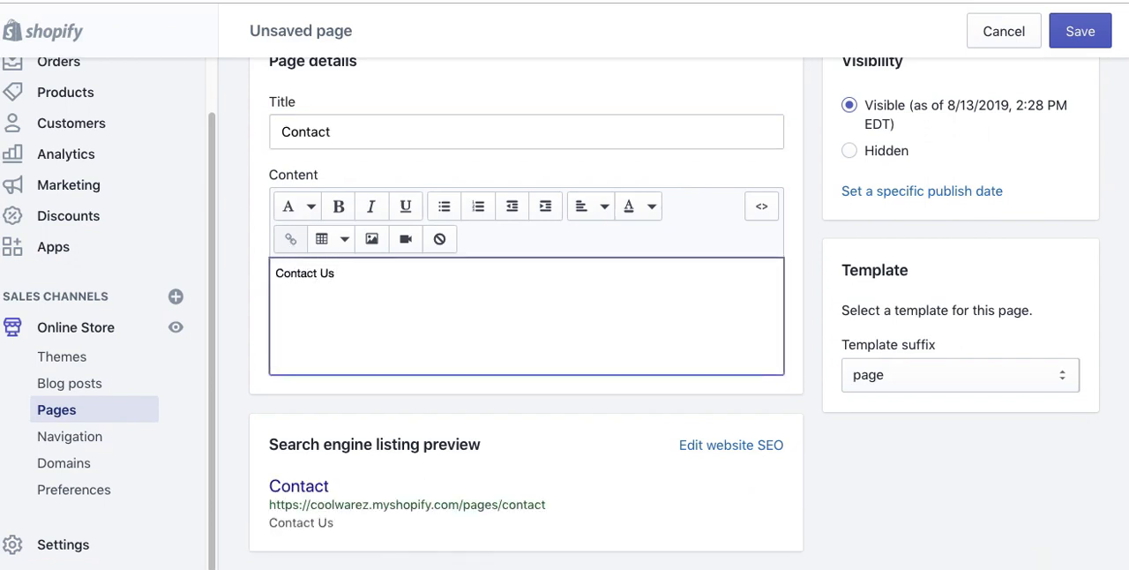
Step: Add a "Phone:" line with the store's phone number below the "Contact Us" line
key(Return)
text(Phone:)
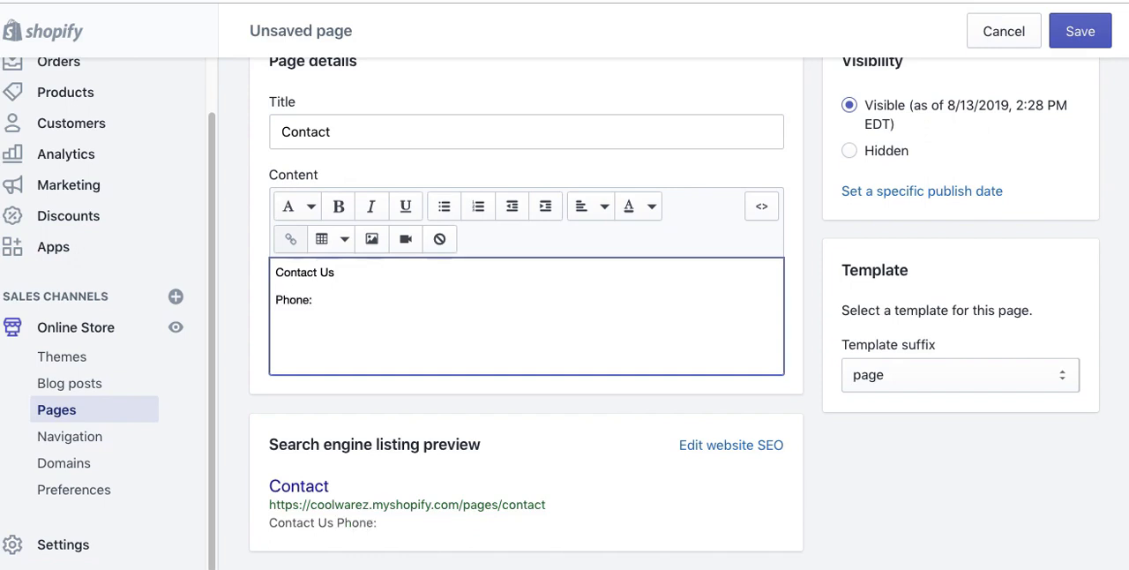
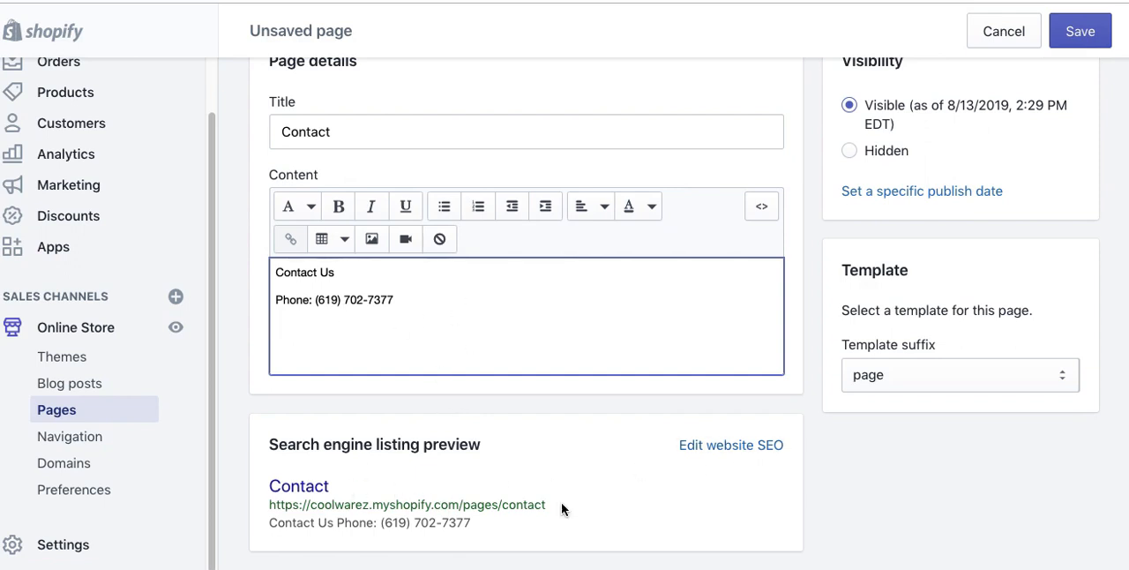
Step: Expand the page's search engine listing settings and examine the page title, description and URL handle fields
scroll(561, 502, down, 2)
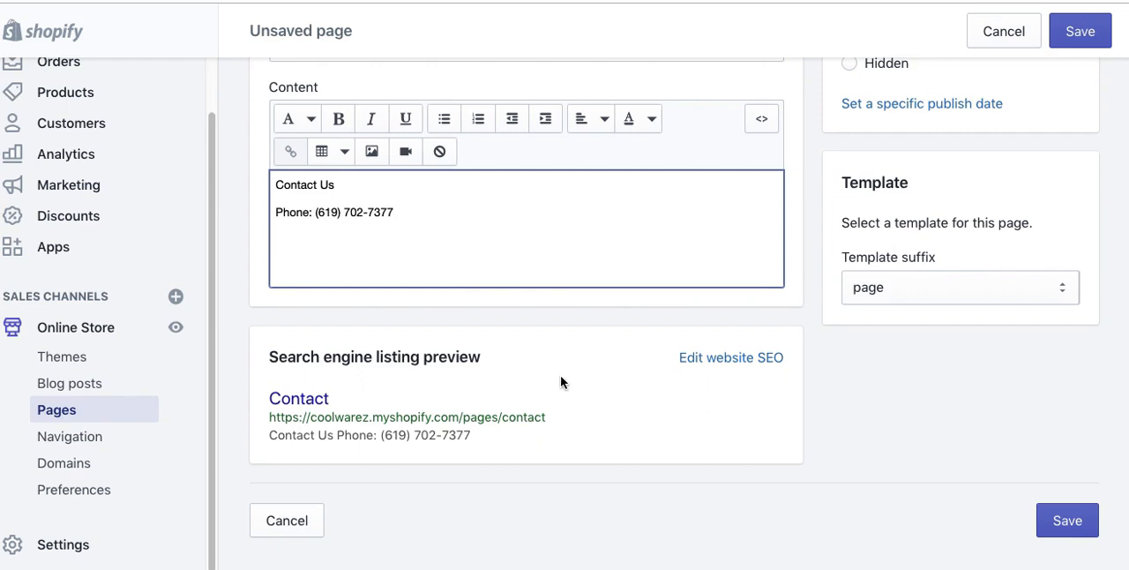
click(456, 212)
click(719, 358)
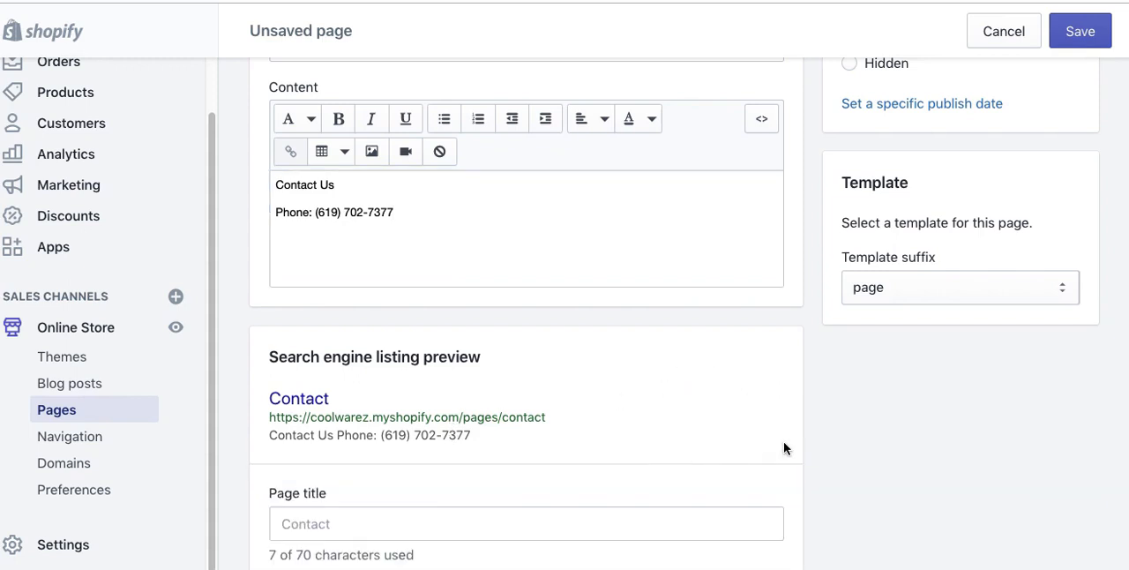
scroll(787, 440, down, 4)
click(340, 328)
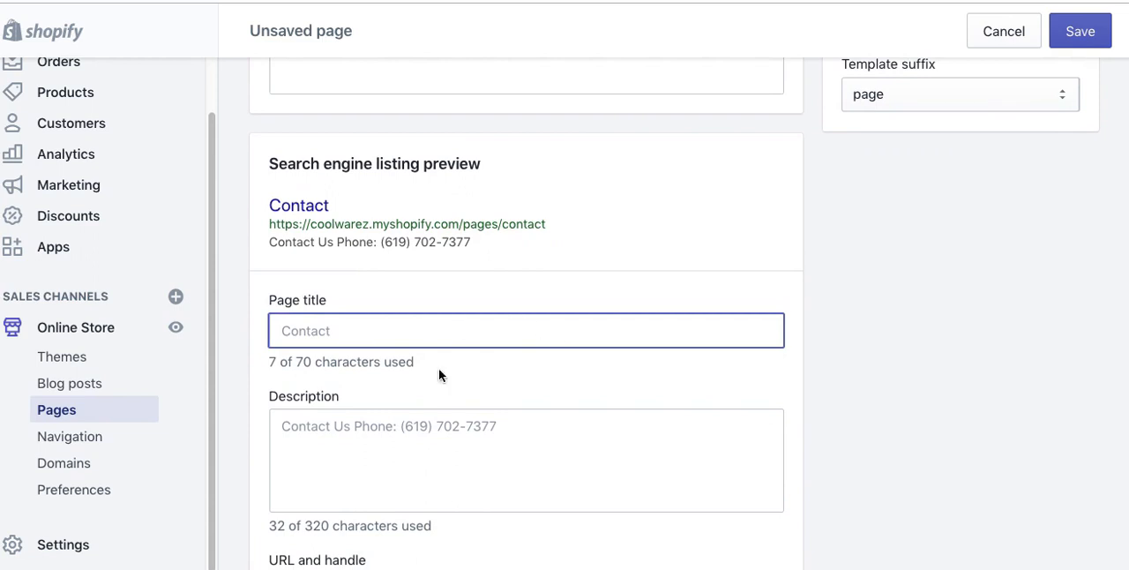
click(391, 424)
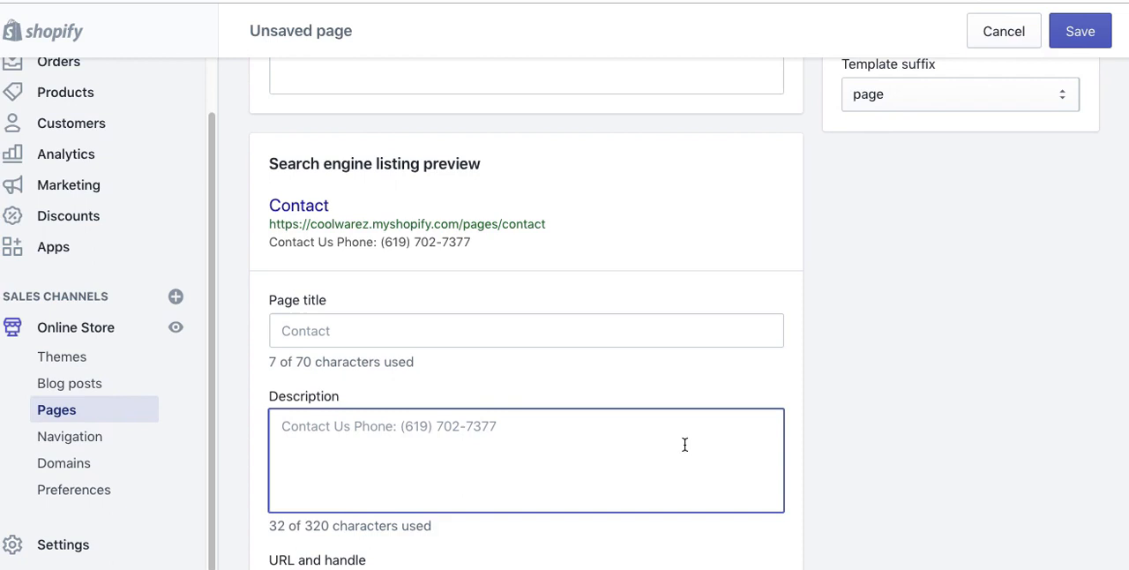
scroll(879, 402, down, 2)
scroll(879, 402, up, 6)
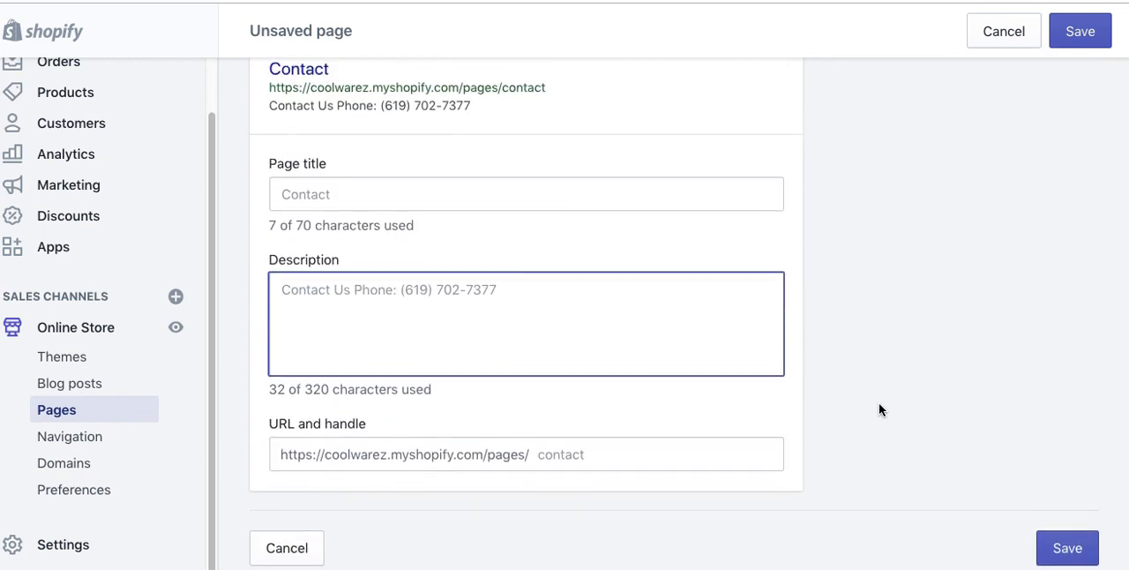
scroll(379, 353, down, 3)
scroll(438, 406, up, 1)
scroll(435, 269, up, 2)
click(426, 360)
scroll(471, 351, down, 2)
Step: Assign the page.contact template to the Contact page and save the page
click(916, 369)
click(914, 386)
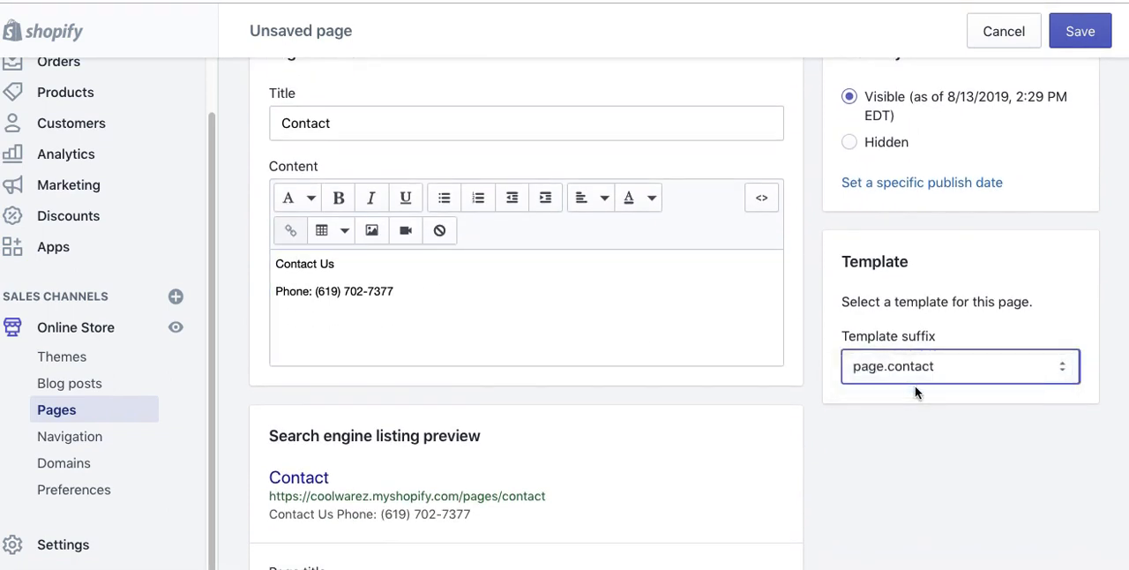
click(891, 429)
scroll(888, 438, up, 3)
scroll(888, 439, down, 6)
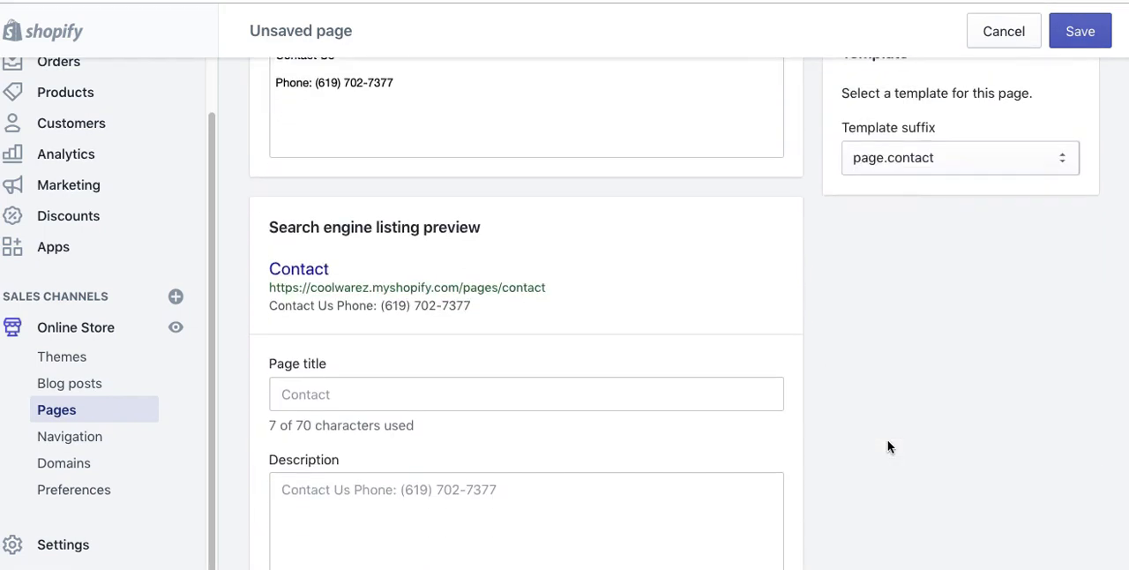
scroll(900, 432, up, 5)
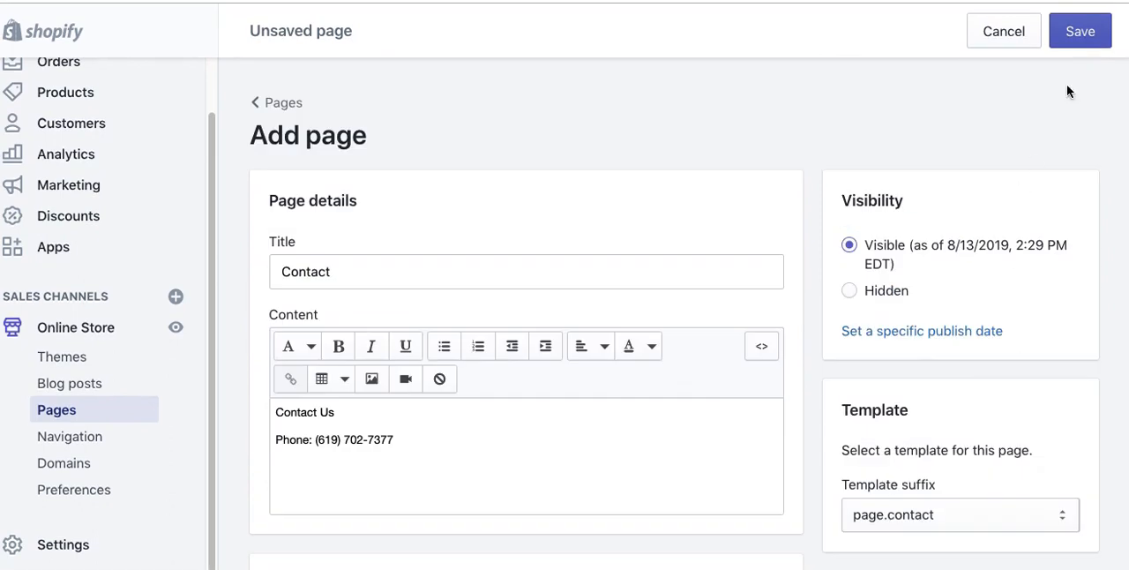
click(1080, 32)
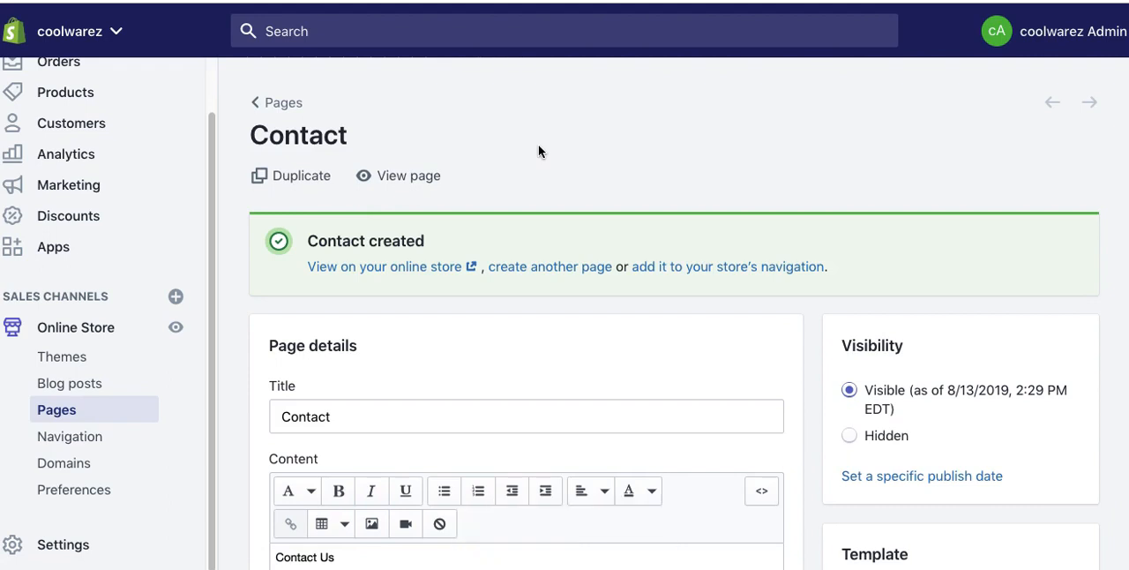
Step: Start another new page and title it "About"
scroll(538, 152, down, 3)
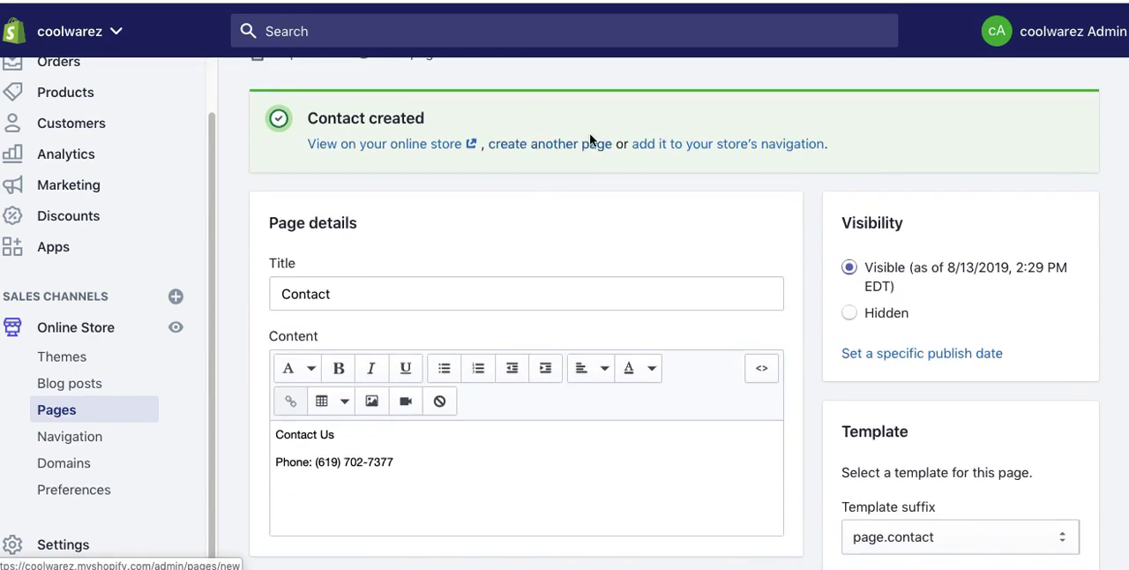
click(541, 144)
click(326, 274)
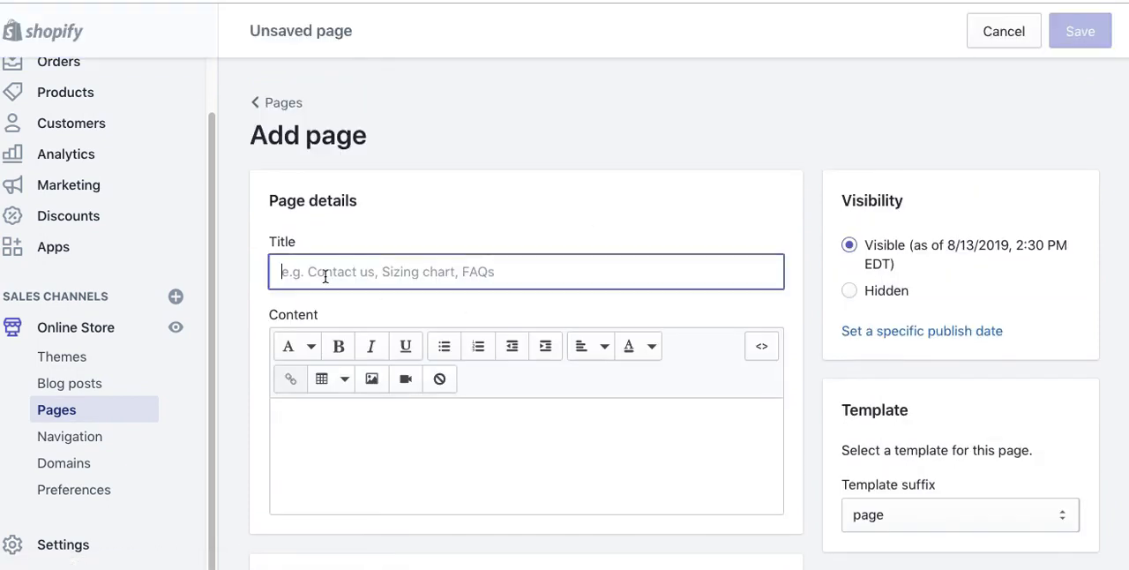
text(Abio)
text(ut)
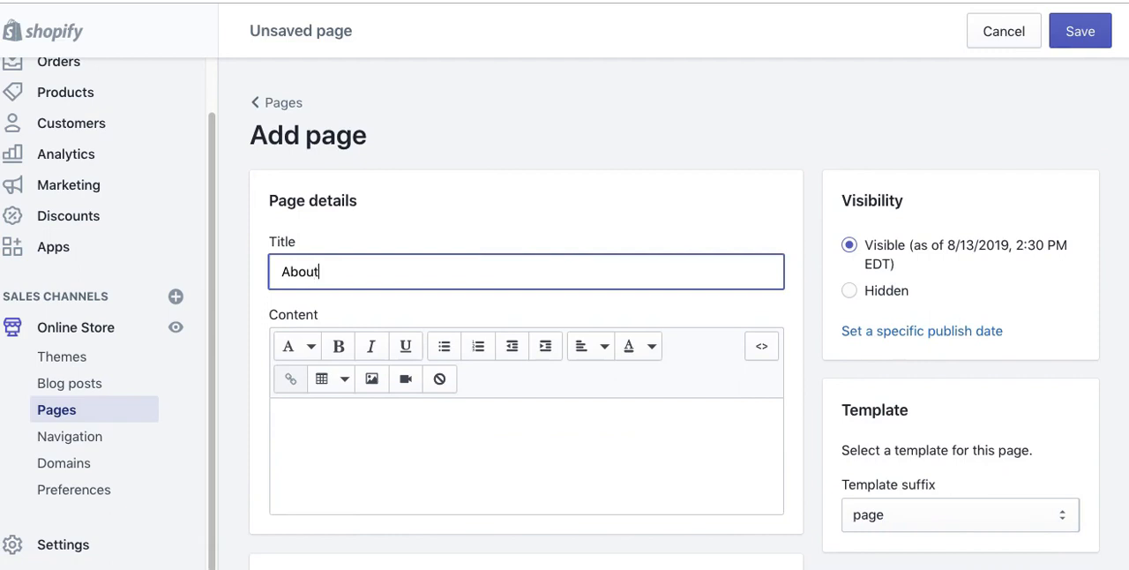
Step: Enter "Cool Warez is cool." as the About page's content
click(330, 431)
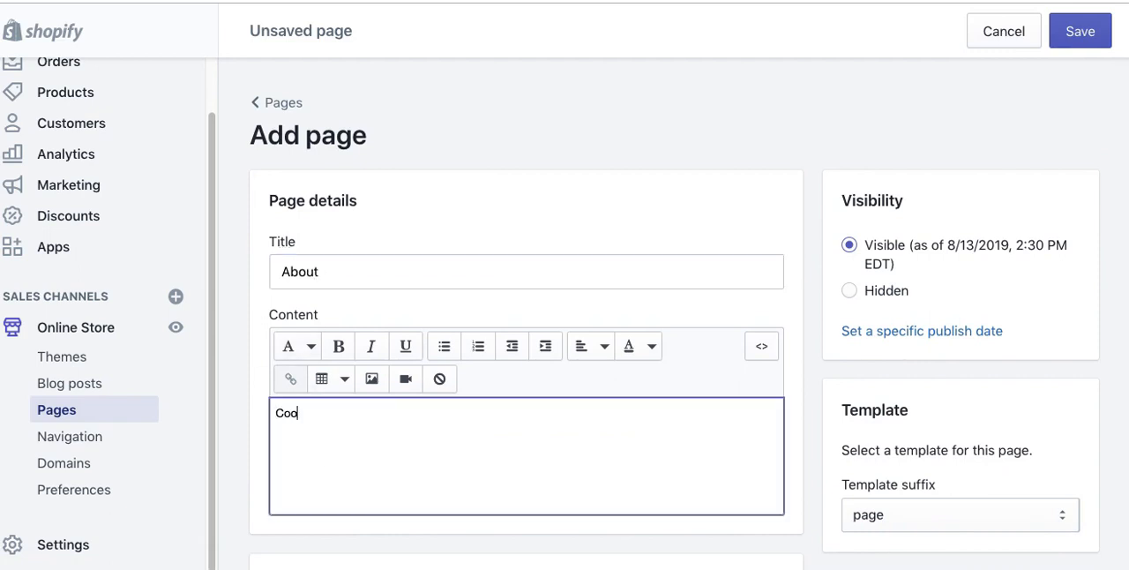
text(Cool Warez is cool.)
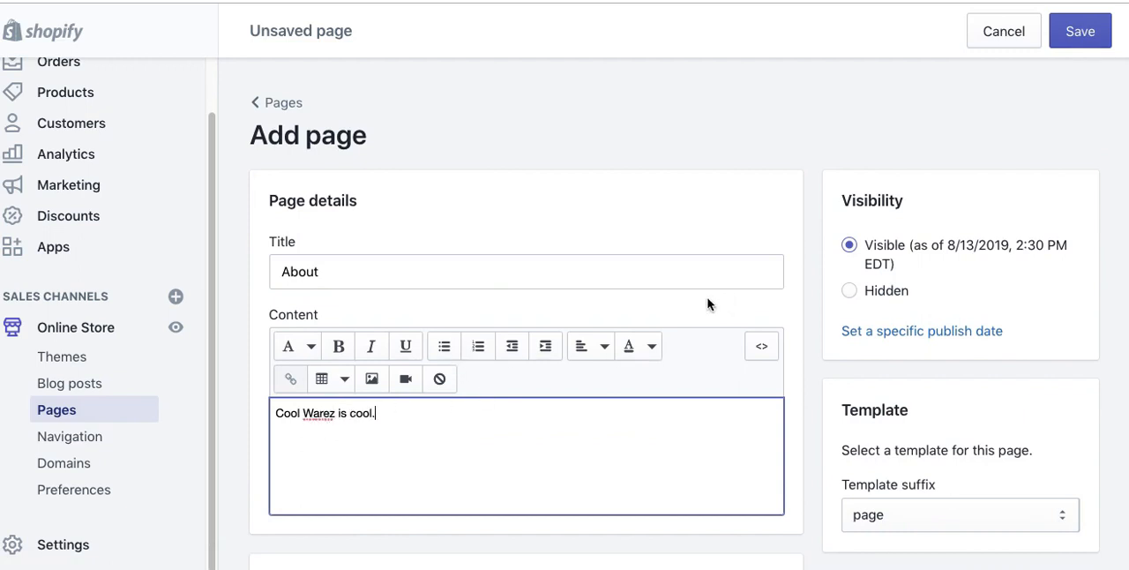
Step: Keep the page template for the About page and save the page
scroll(529, 352, down, 3)
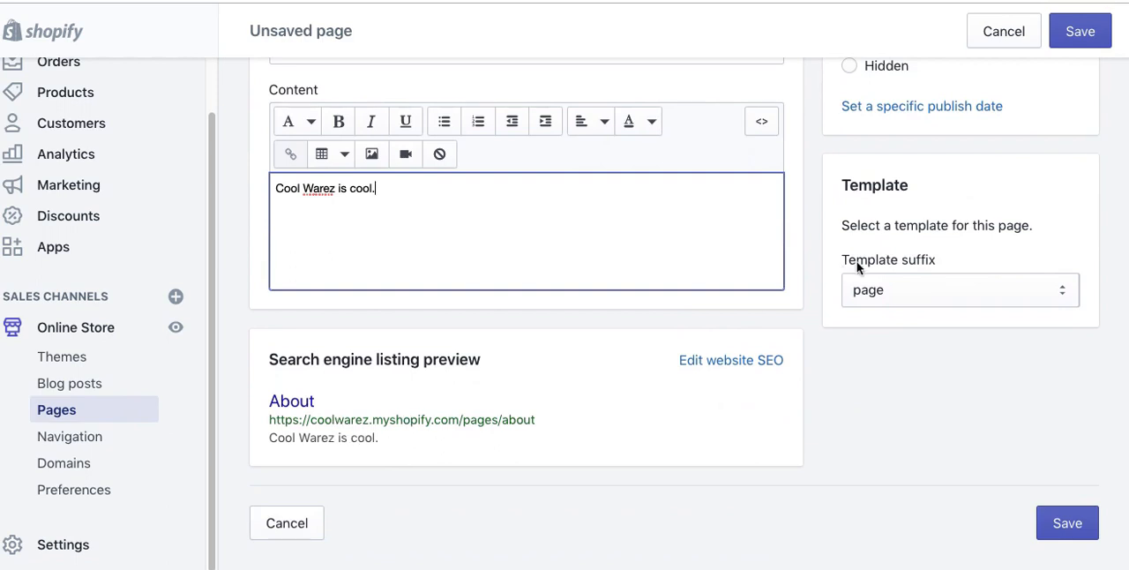
scroll(877, 249, up, 1)
click(916, 399)
click(923, 391)
scroll(878, 274, up, 1)
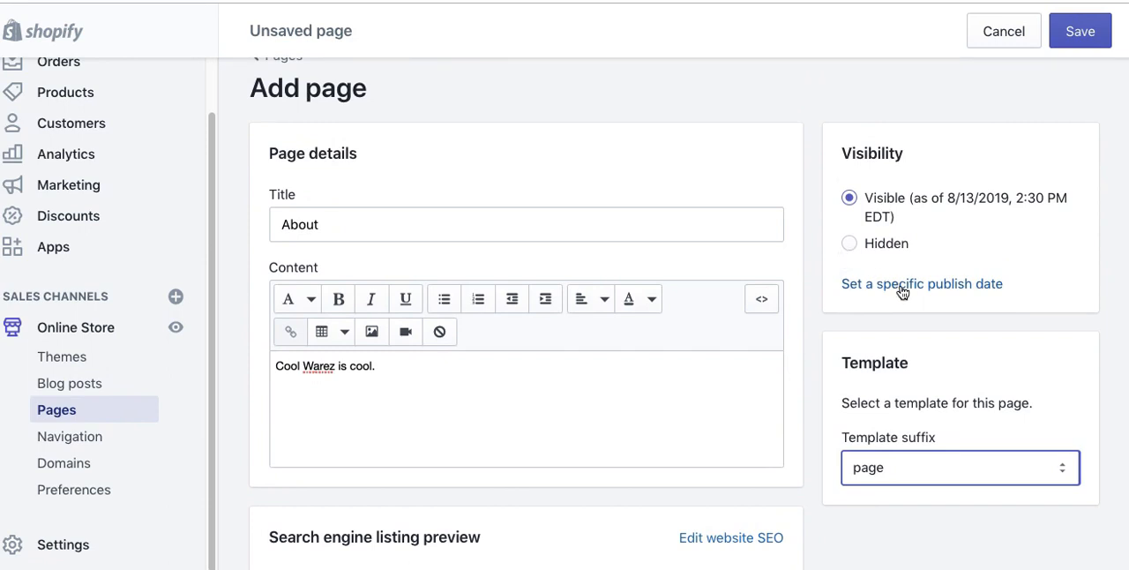
click(812, 264)
click(1102, 46)
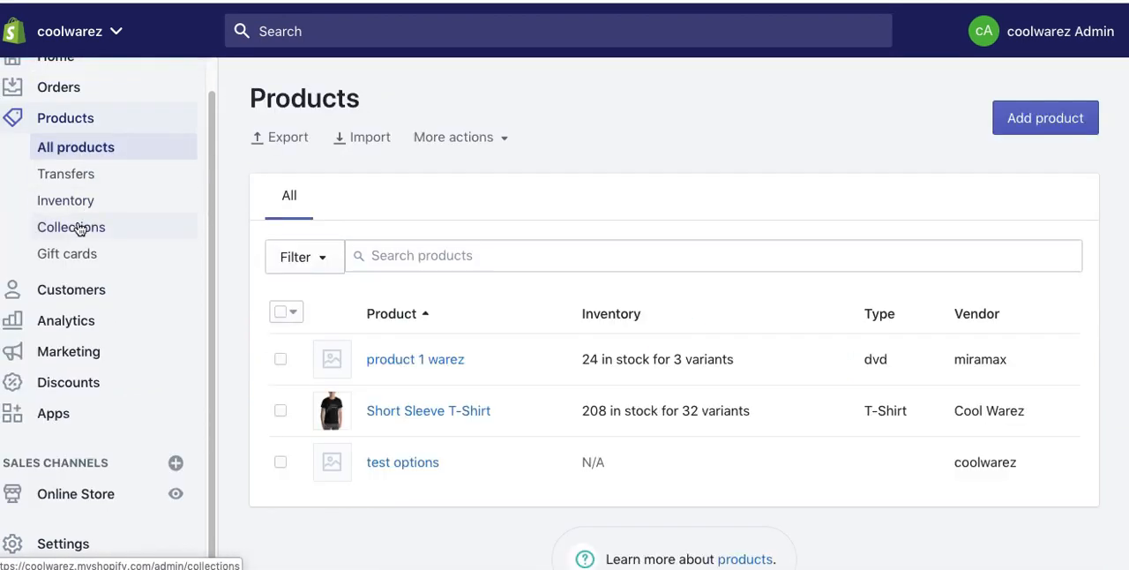
Step: Start a new product collection and title it "Warez 3"
click(77, 230)
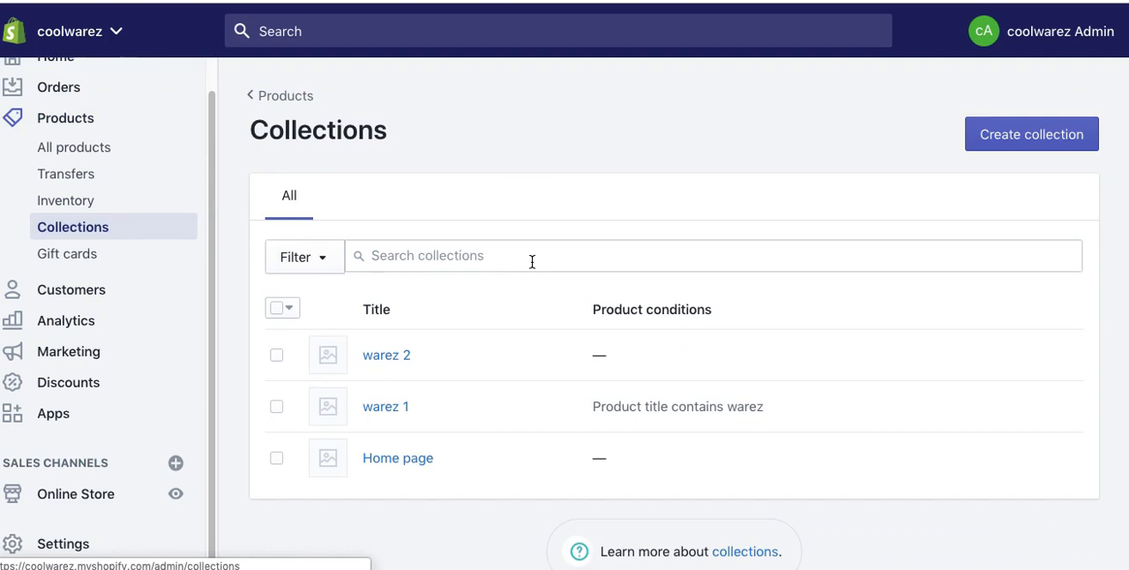
click(1018, 135)
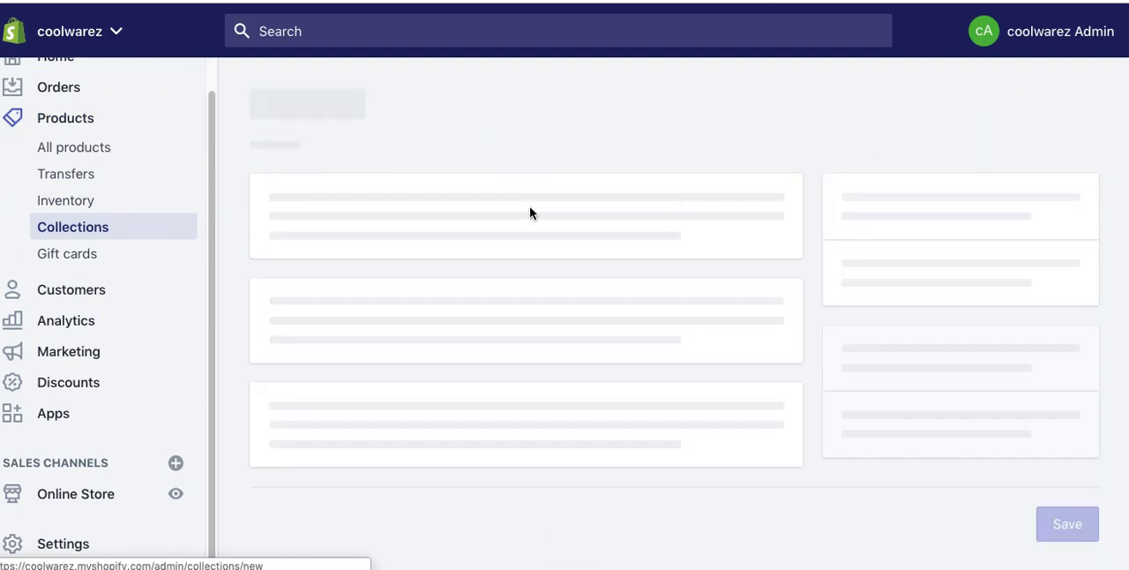
click(335, 234)
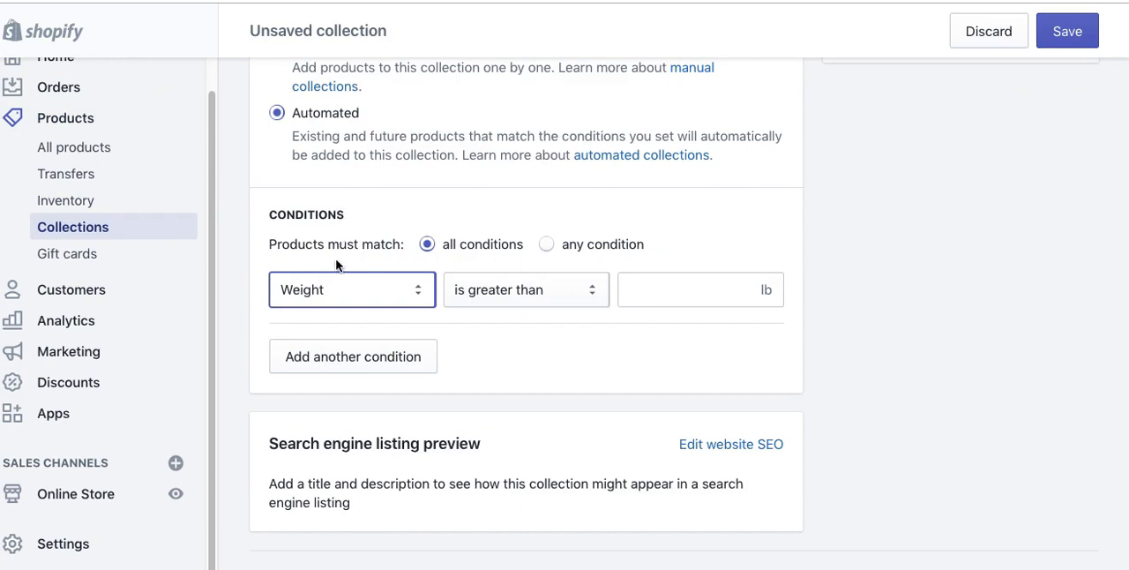
scroll(333, 196, up, 3)
scroll(335, 195, down, 1)
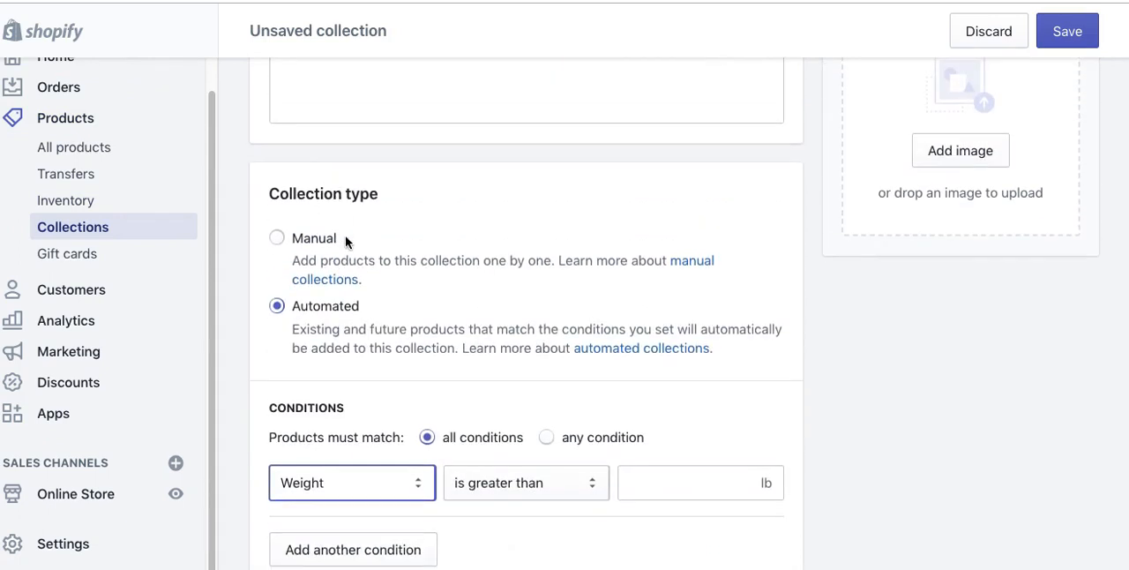
scroll(481, 307, up, 5)
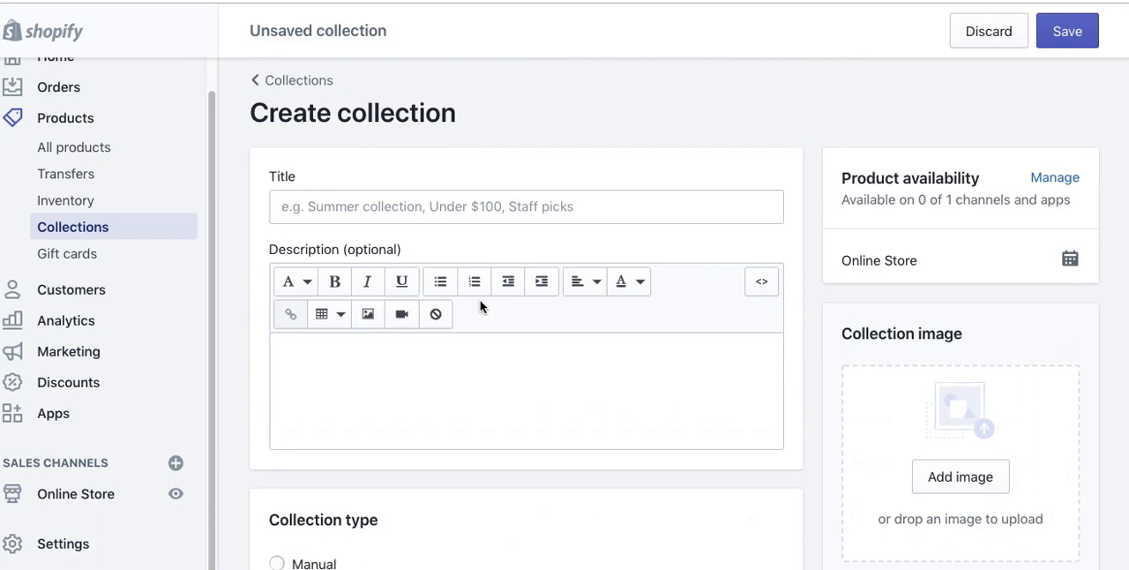
click(325, 206)
text(Warez 3)
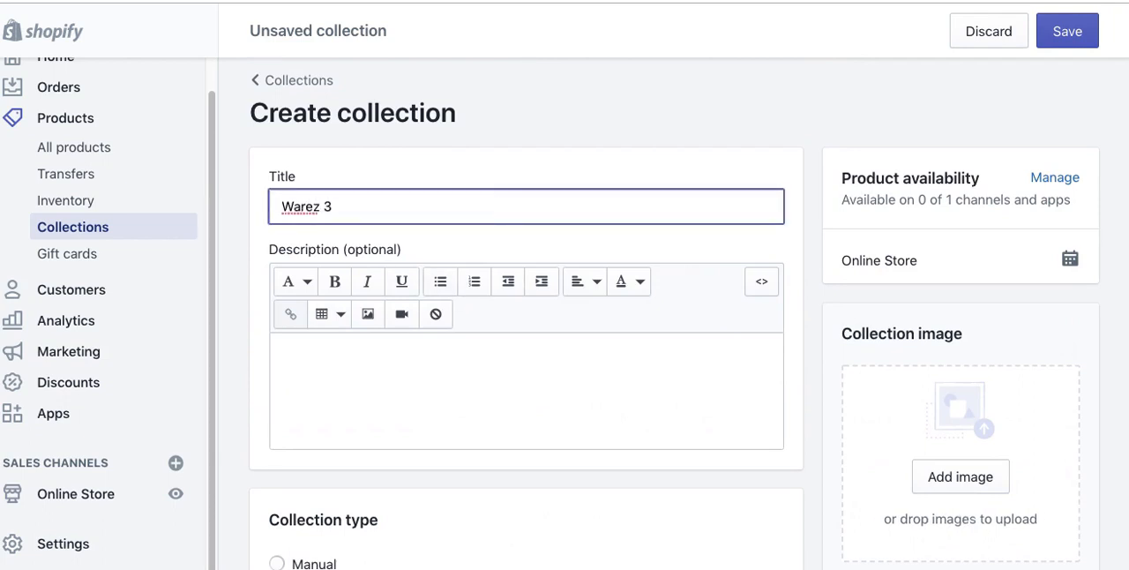
Step: Enter "Warez 3 t-shirts and stuff" as the collection's description
click(311, 347)
text(Warez 3)
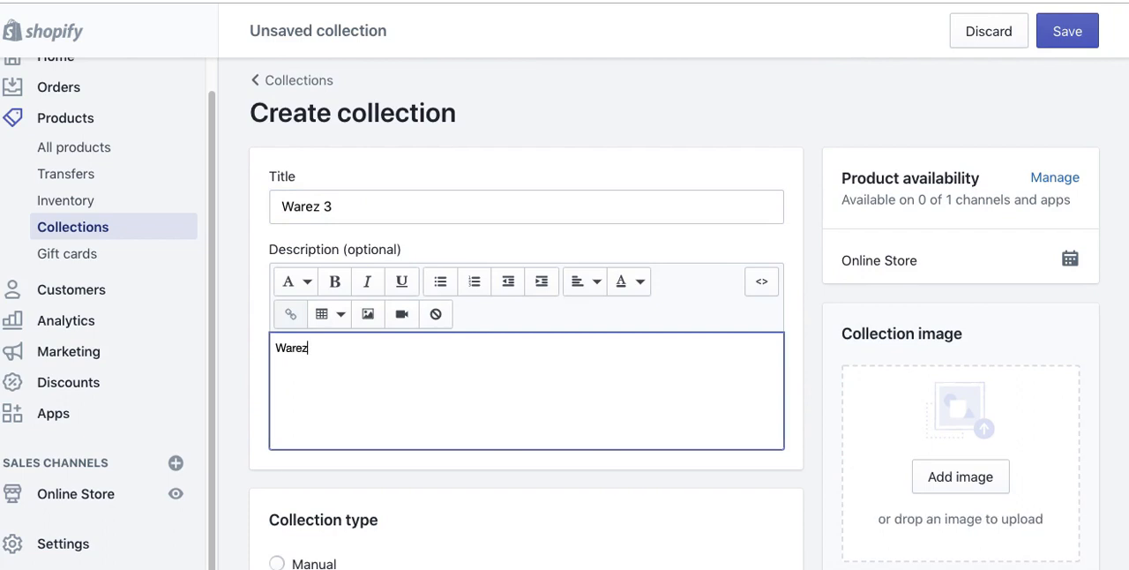
text( t-shor)
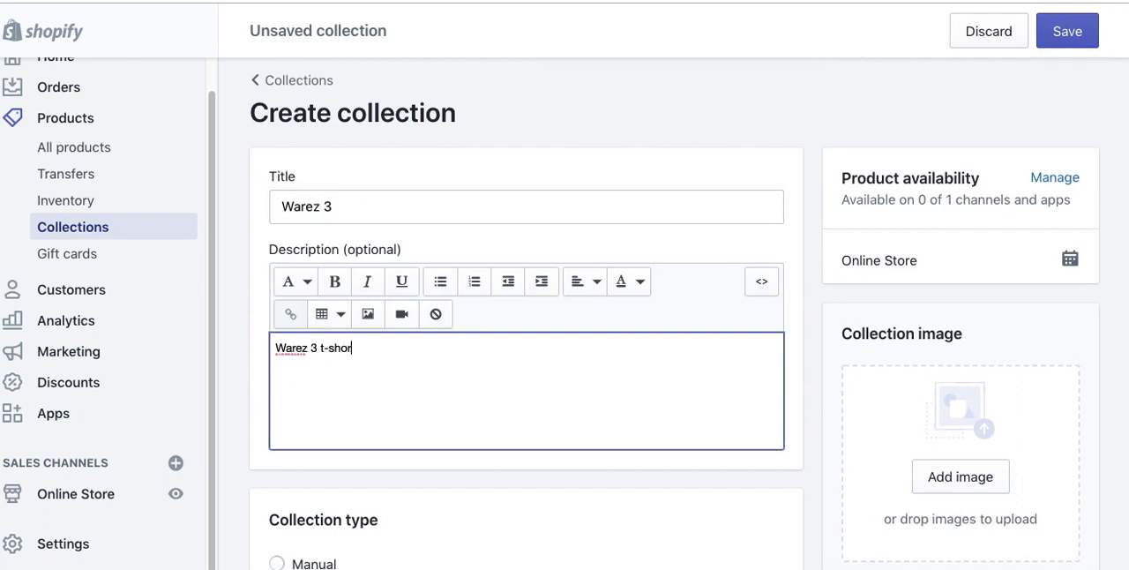
text(ts and sh)
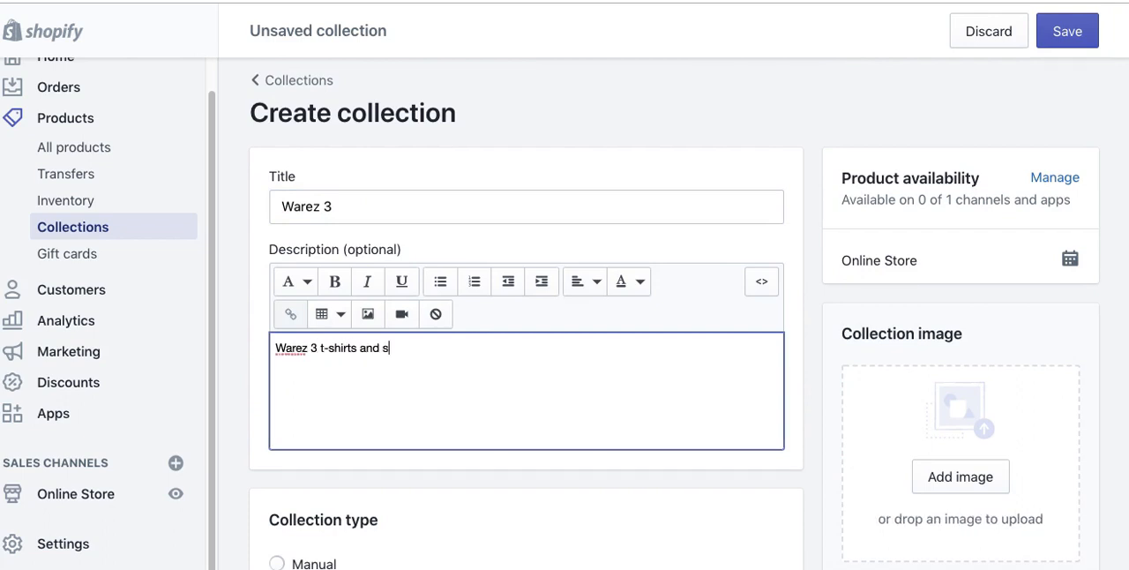
key(BackSpace)
text(tuff)
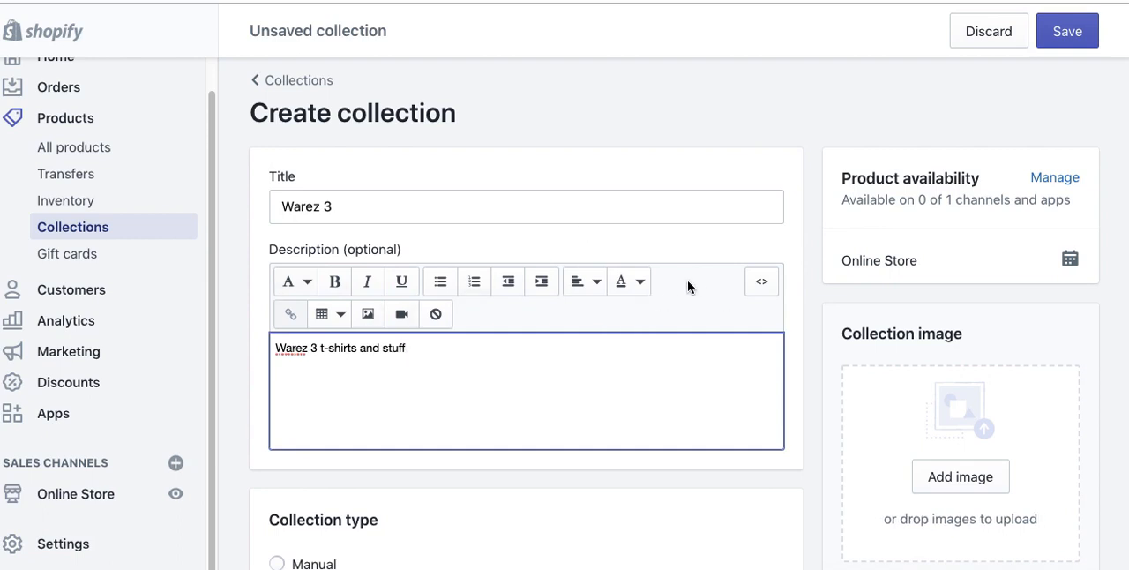
Step: Upload nurse-offer.jpg from the nurses folder as the collection image
scroll(687, 280, down, 4)
click(887, 292)
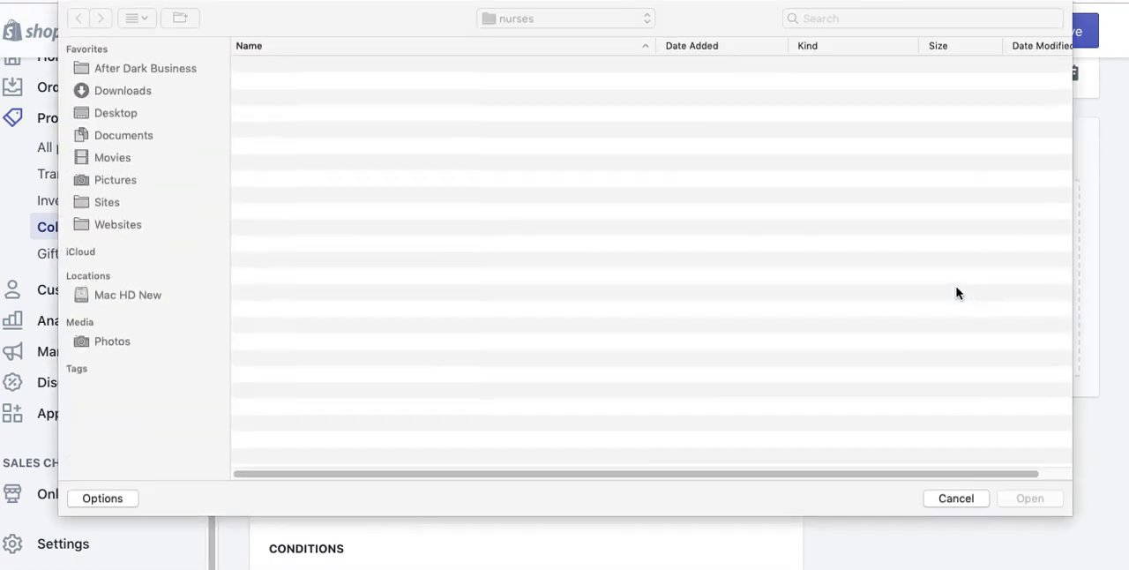
click(318, 80)
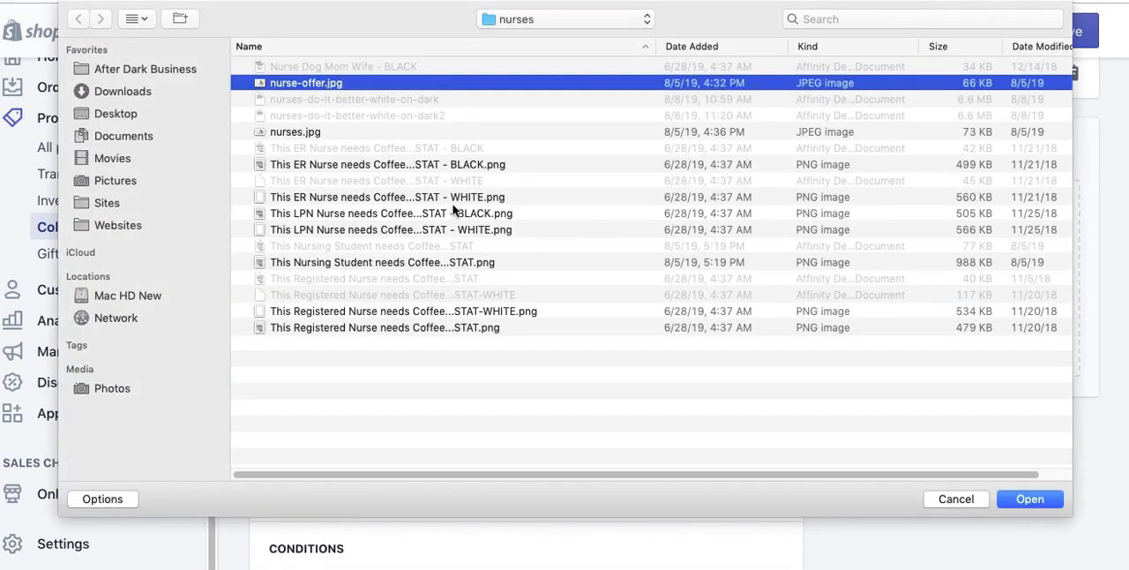
click(1055, 500)
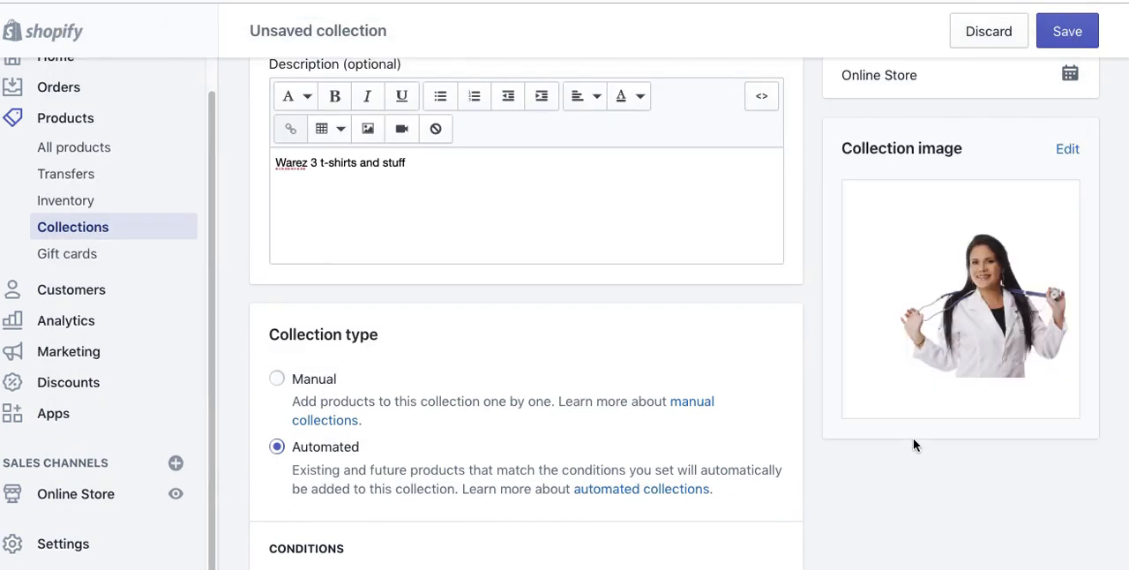
Step: Set the collection image's alt text to "Nurse Warez3" and save it
scroll(913, 441, down, 1)
scroll(888, 402, down, 1)
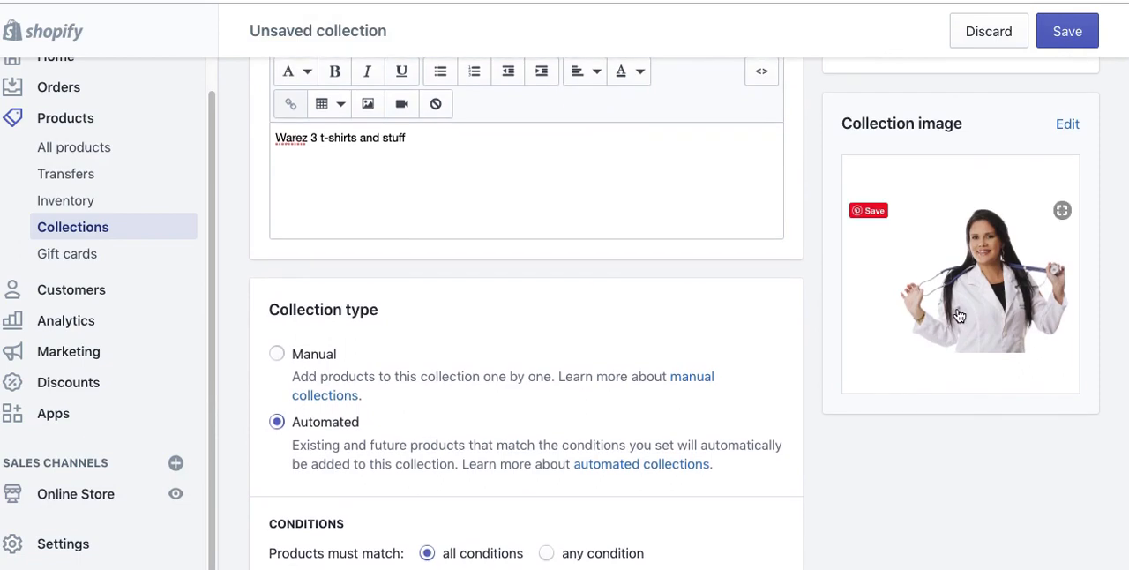
click(1063, 126)
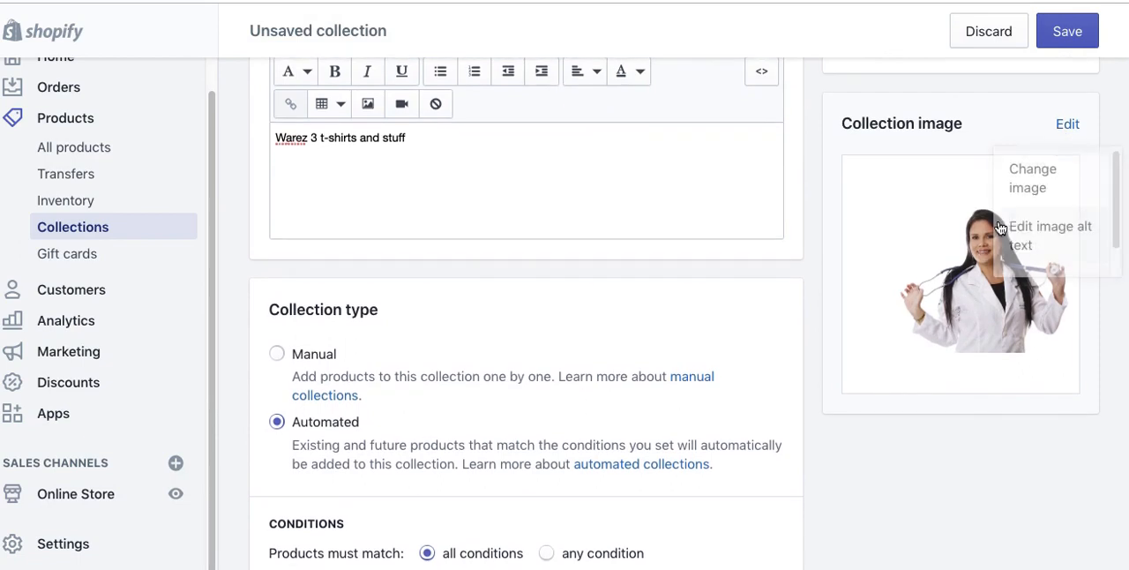
click(1051, 240)
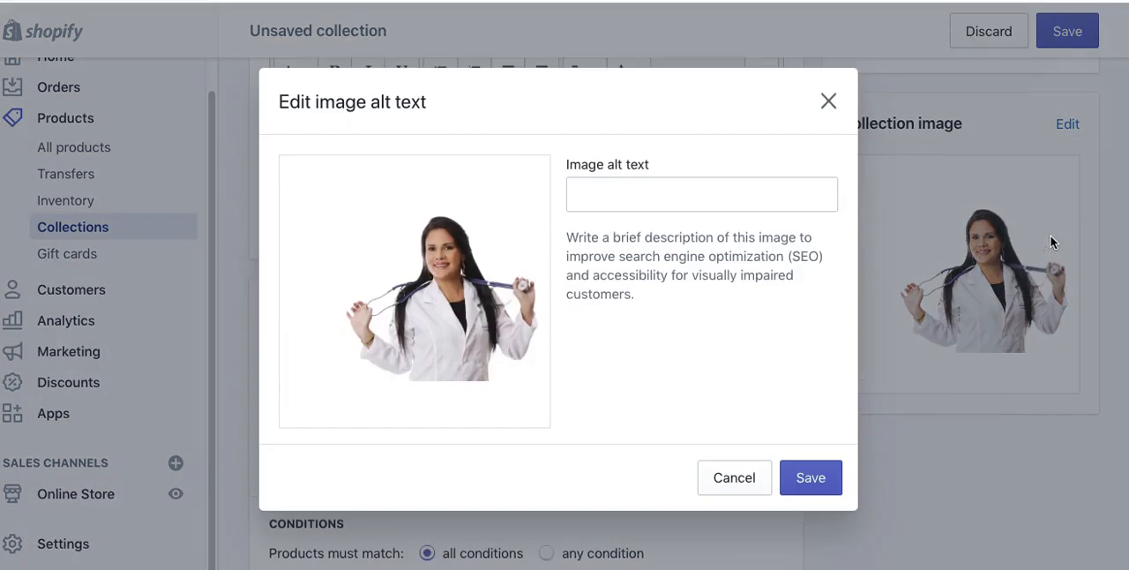
click(602, 194)
text(Nurse Warez3)
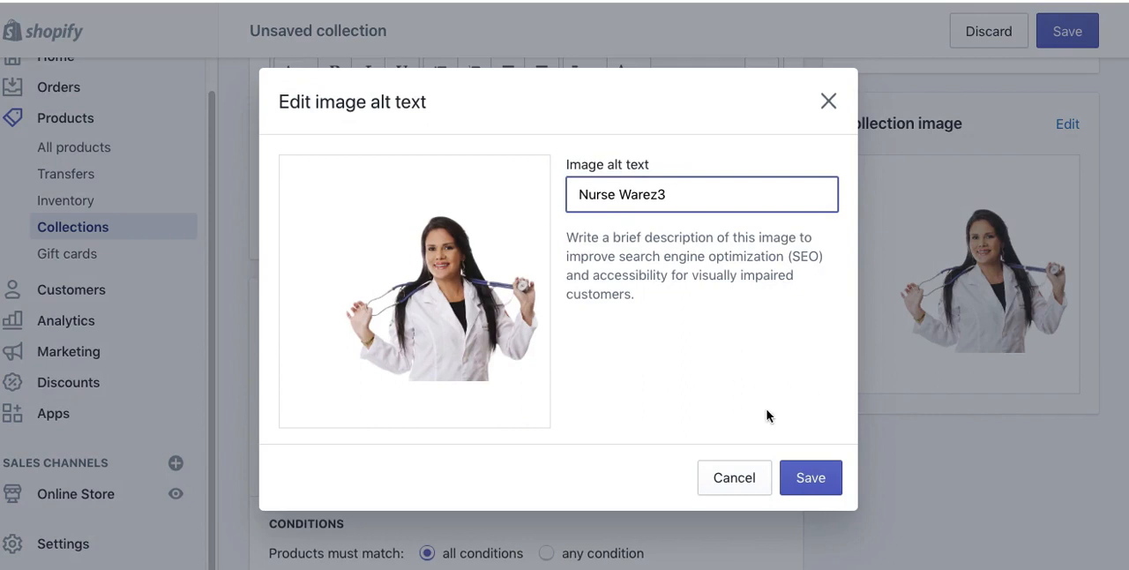
click(810, 478)
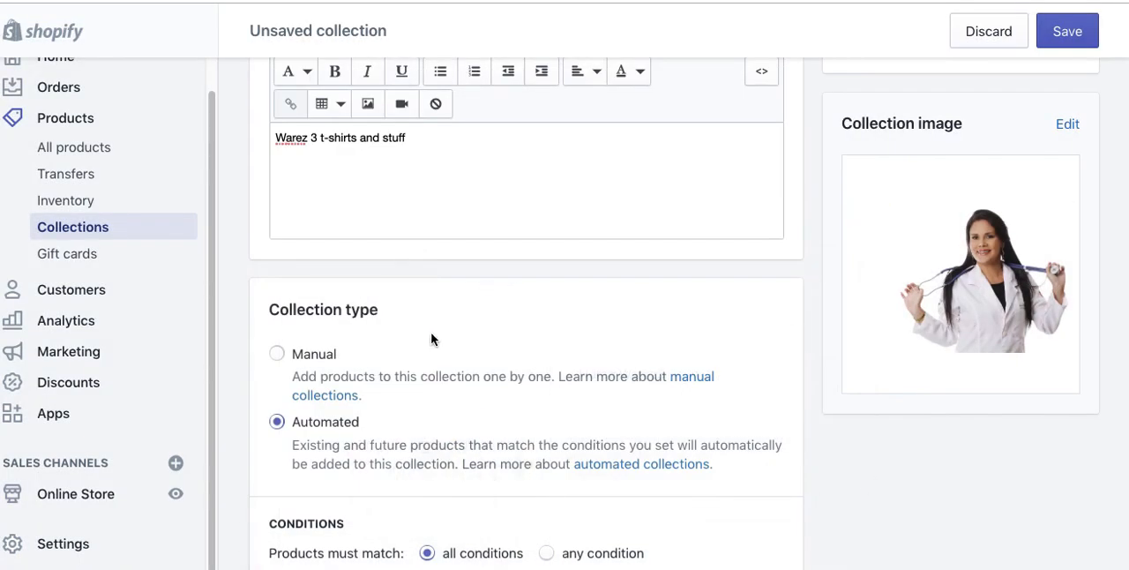
Step: Set the automated collection's condition to product title contains "t-shirt"
scroll(430, 340, down, 4)
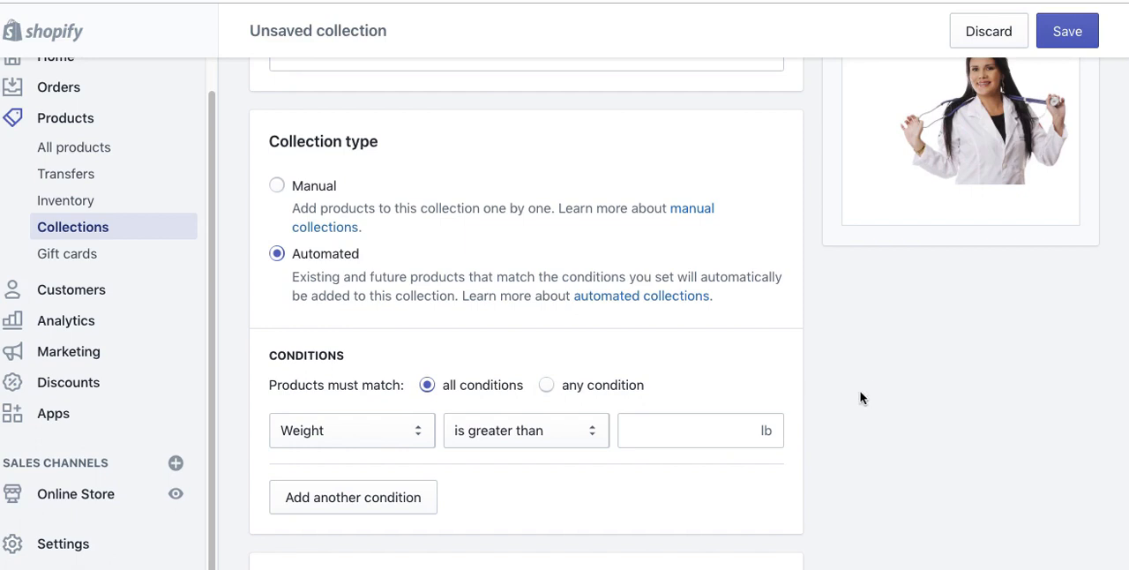
scroll(860, 397, down, 1)
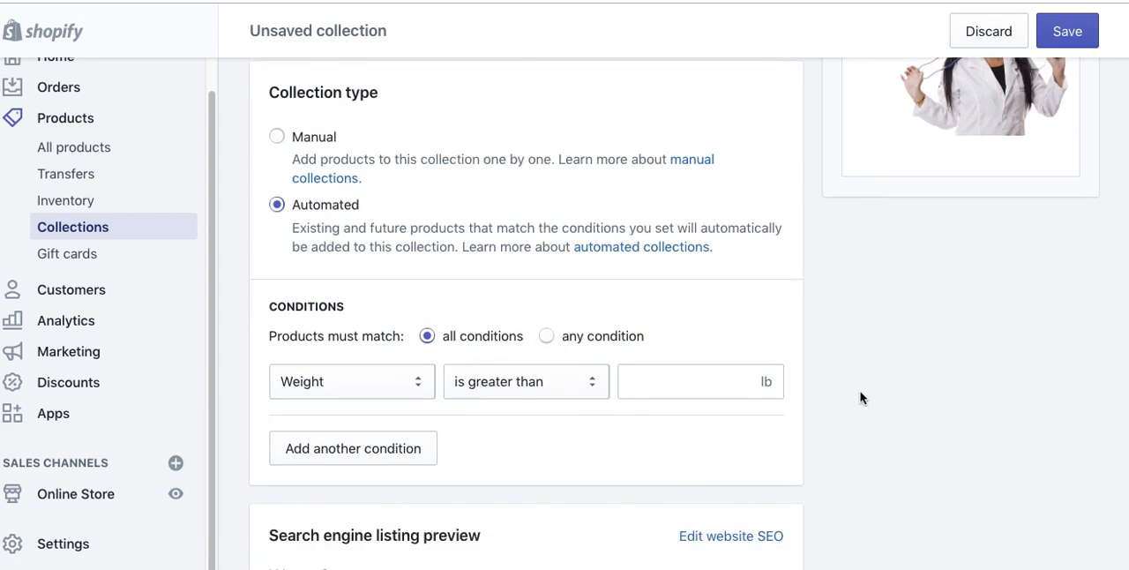
click(356, 383)
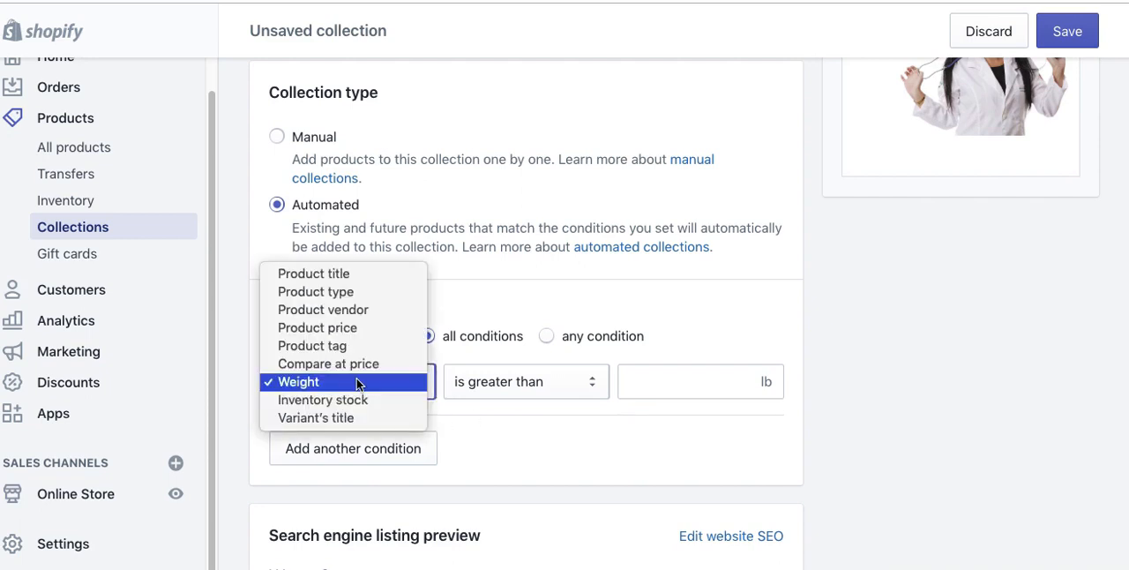
click(313, 275)
click(487, 384)
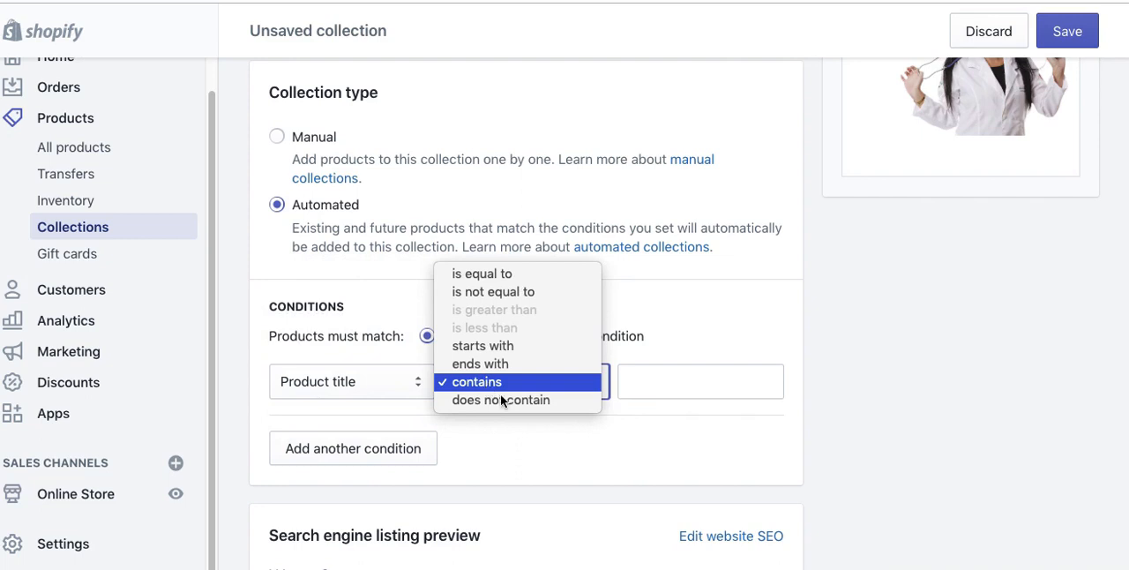
click(500, 391)
click(631, 386)
text(shirt)
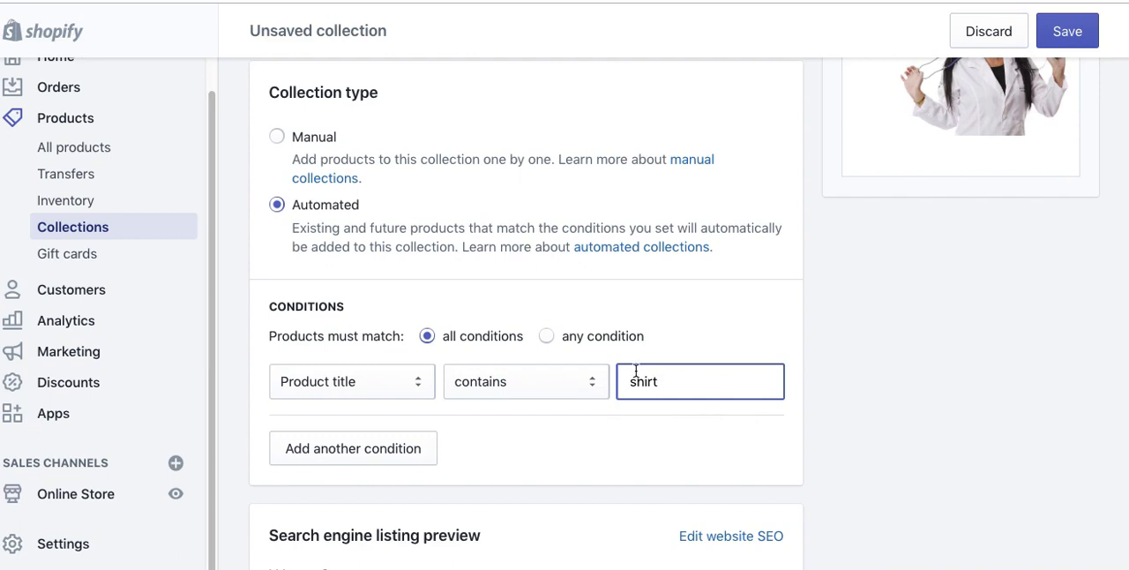
text(t-)
click(522, 382)
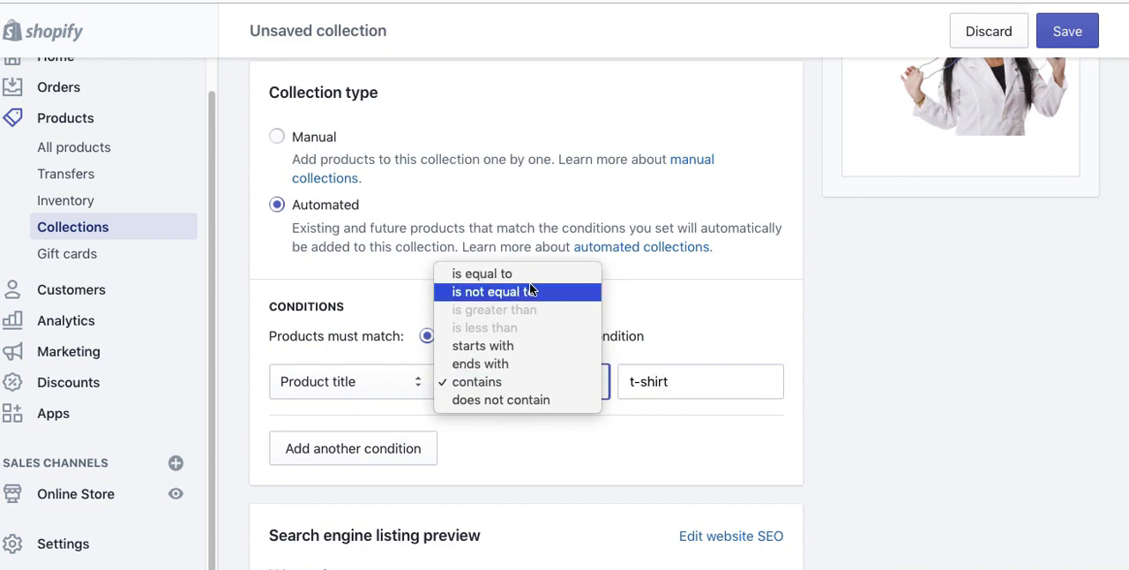
click(725, 332)
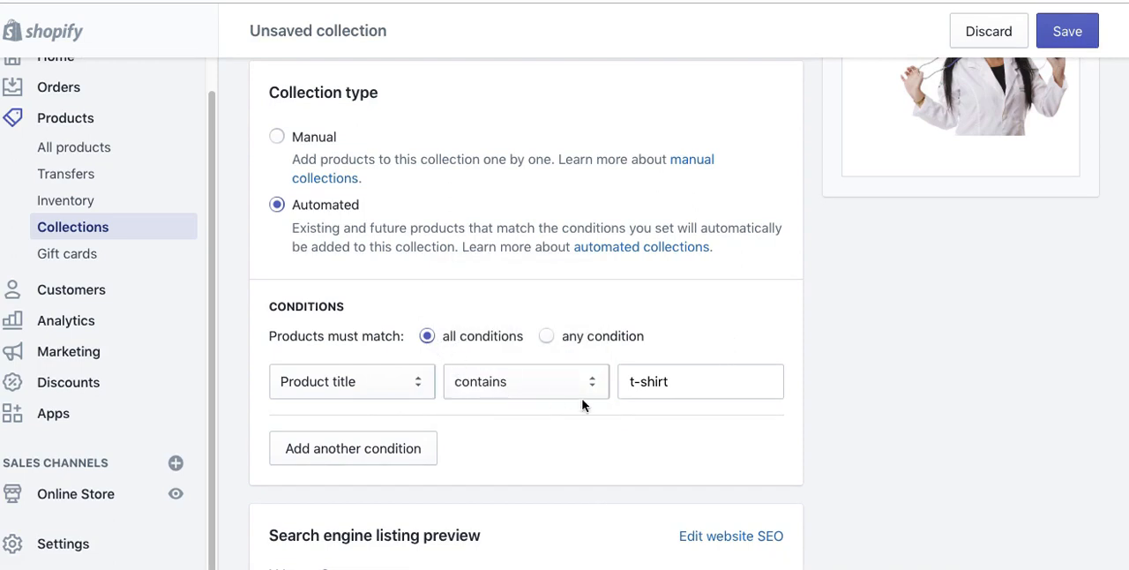
Step: Add a second condition, product tag is equal to "blue", and let products match any condition
click(391, 457)
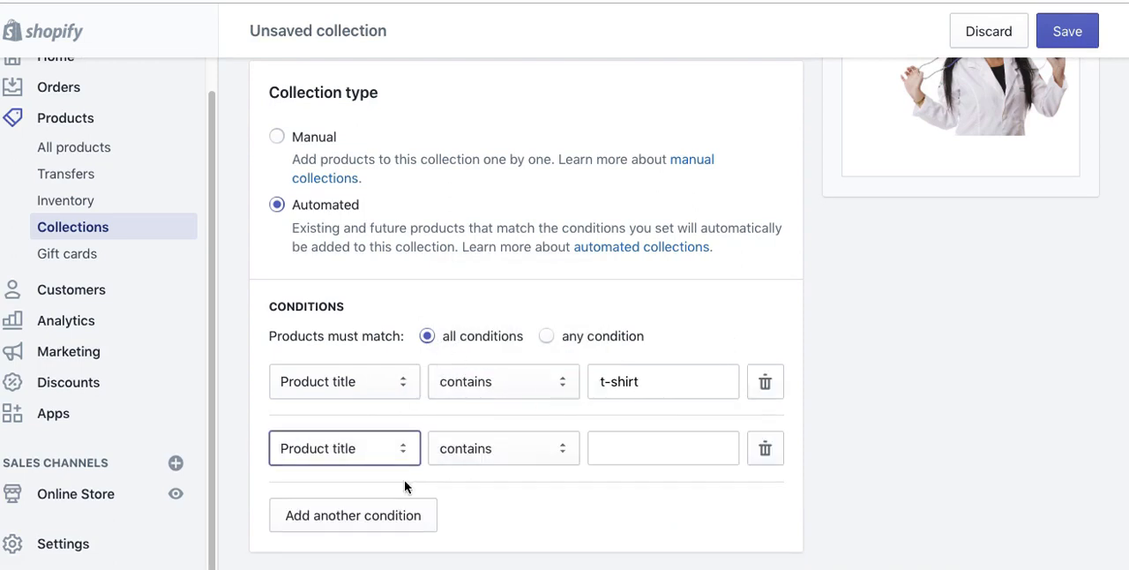
click(342, 449)
click(312, 485)
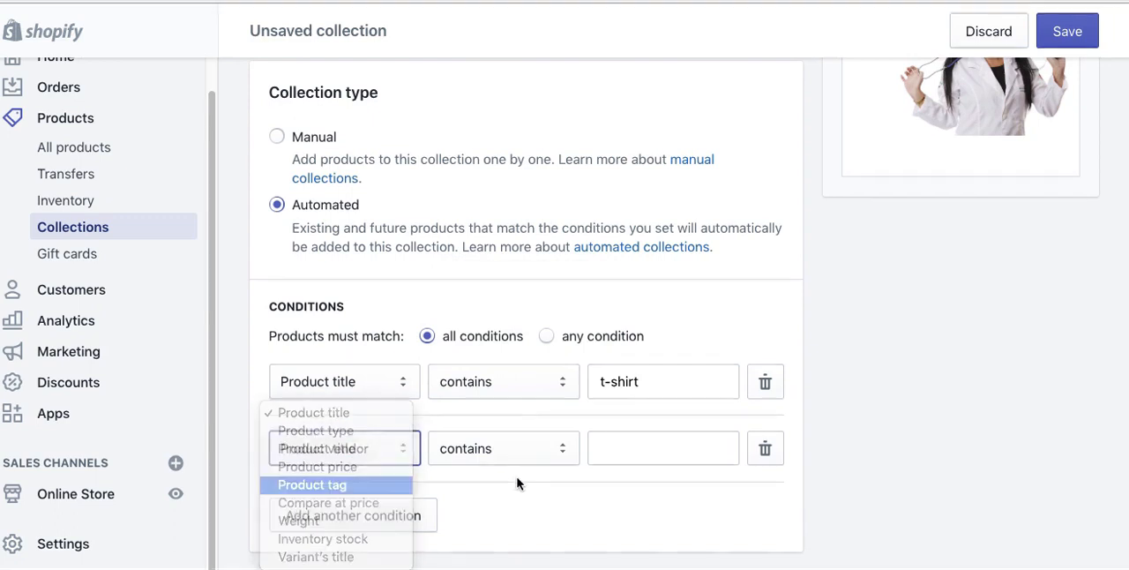
click(528, 454)
click(617, 494)
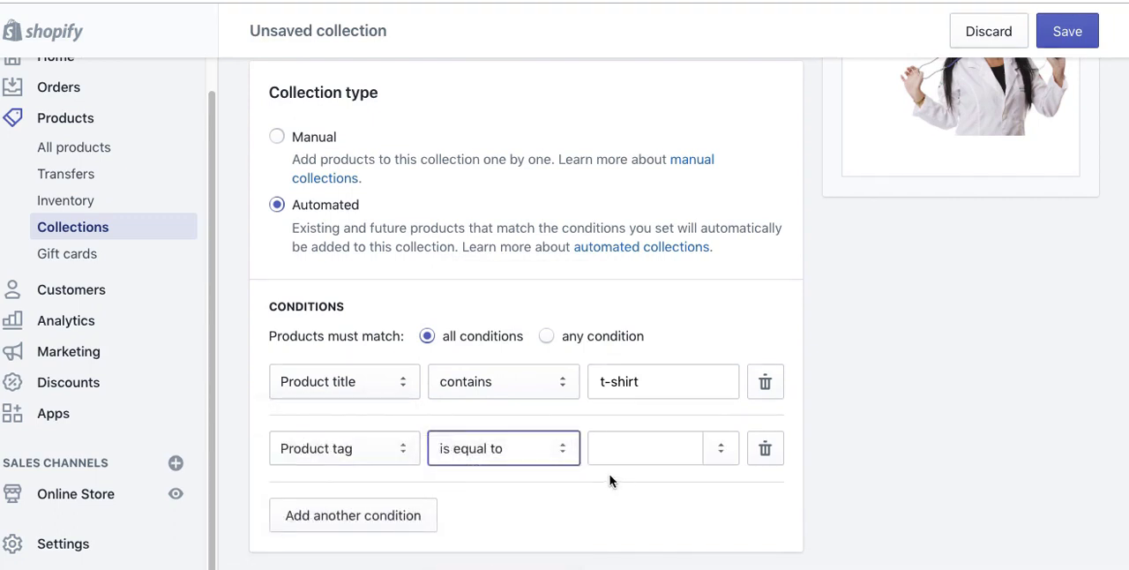
click(630, 449)
text(blue)
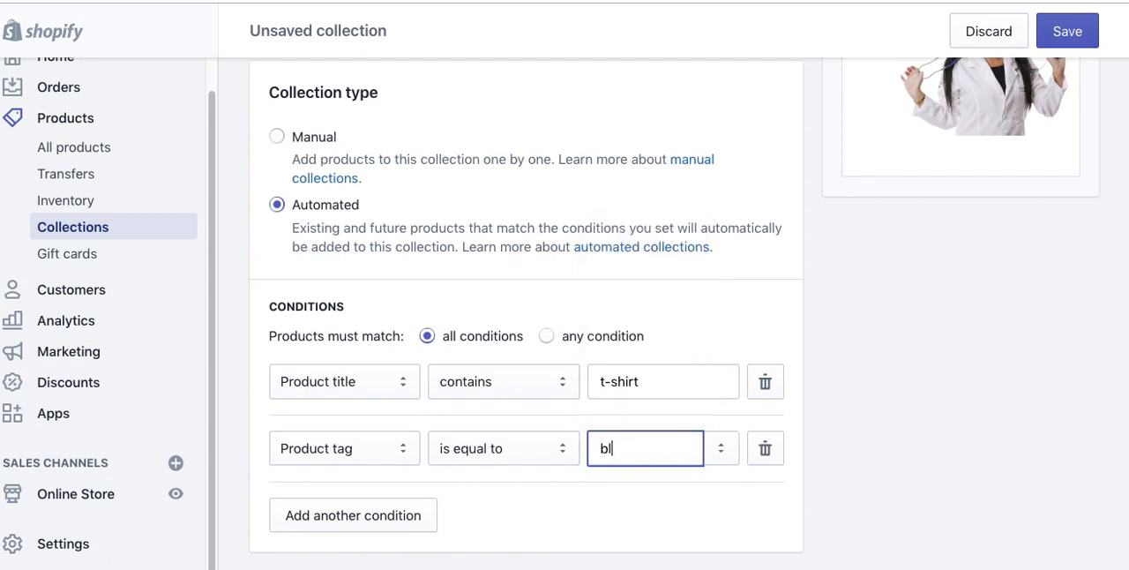
click(678, 517)
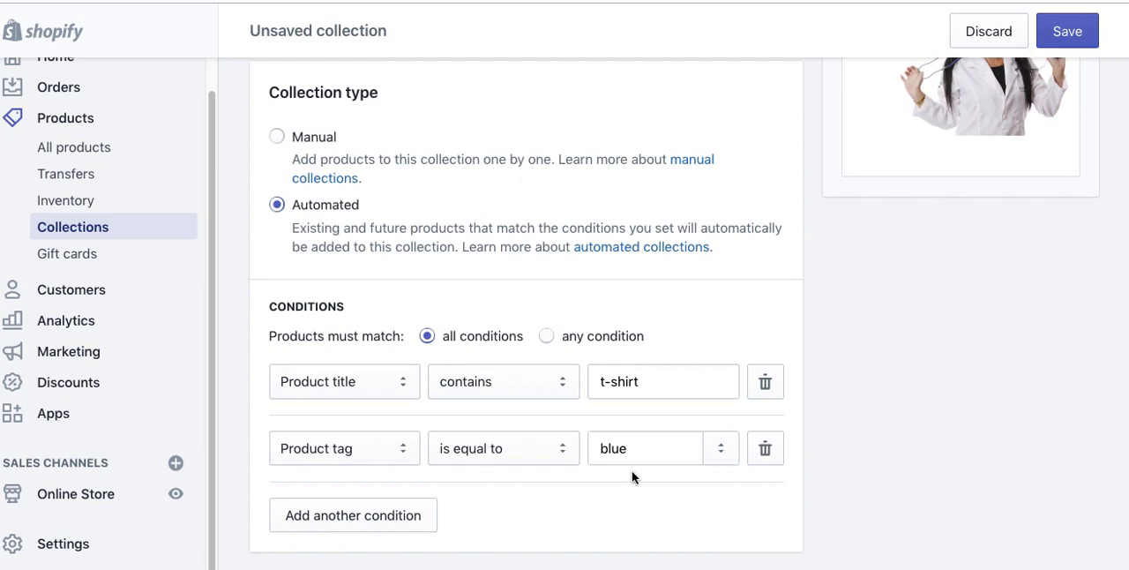
scroll(631, 477, down, 2)
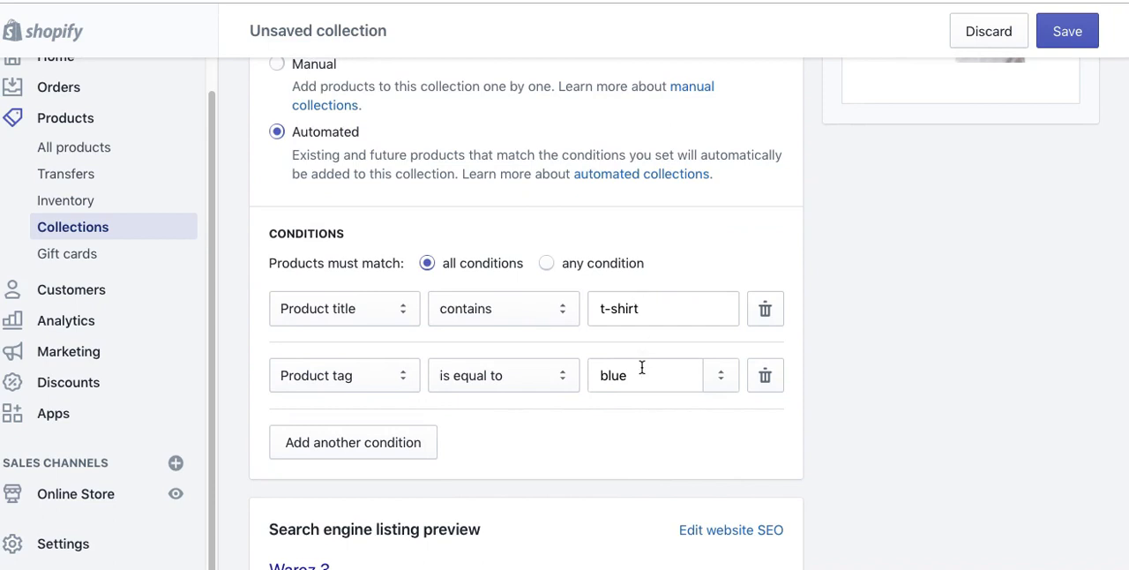
click(547, 264)
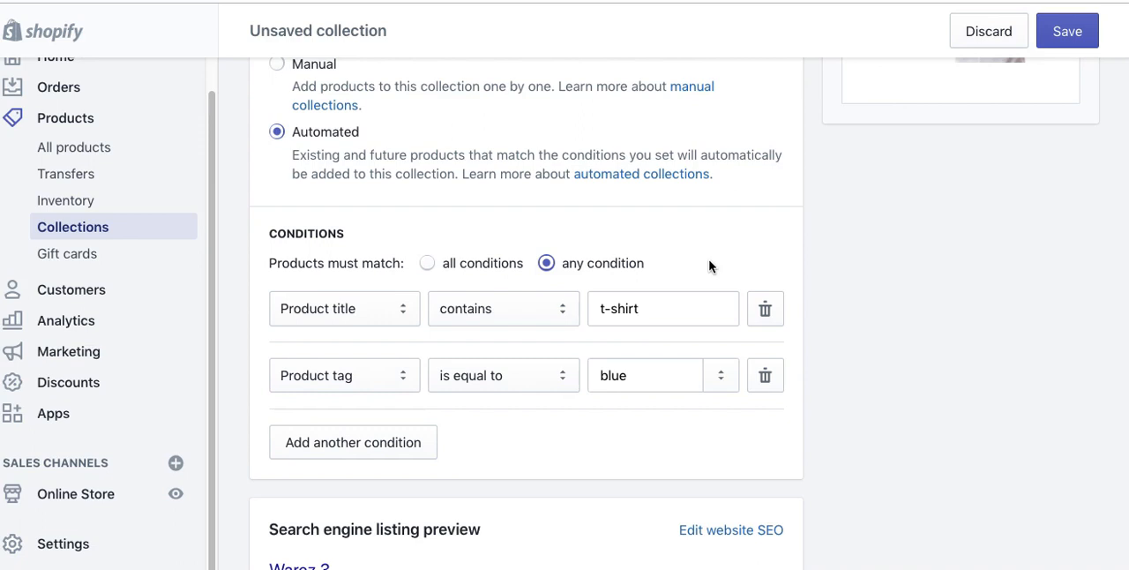
Step: Delete the product title condition, switch the collection type to Manual, and save the Warez 3 collection
click(765, 308)
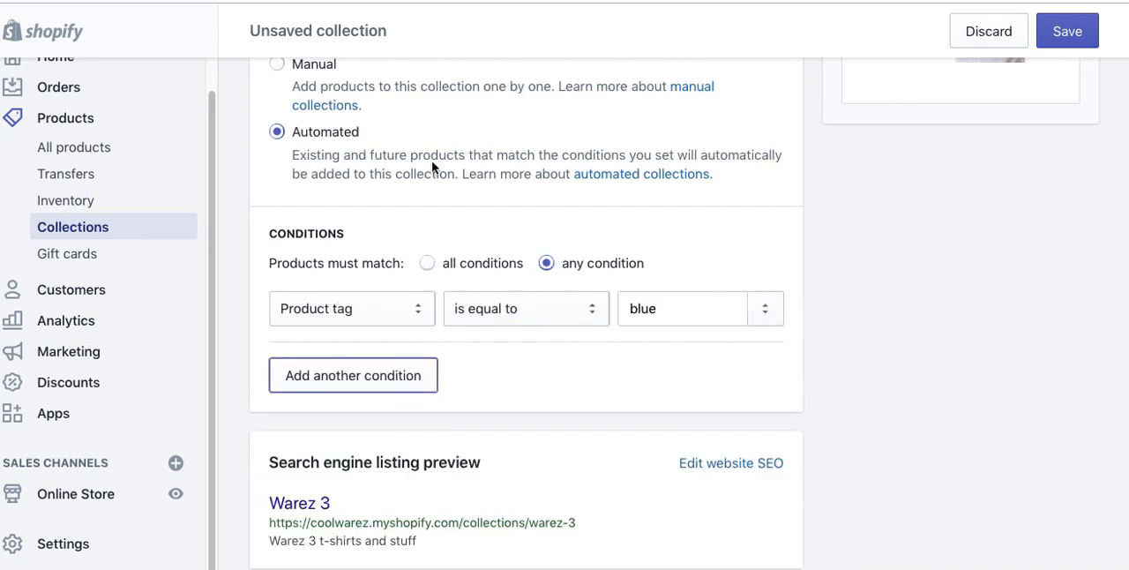
click(276, 62)
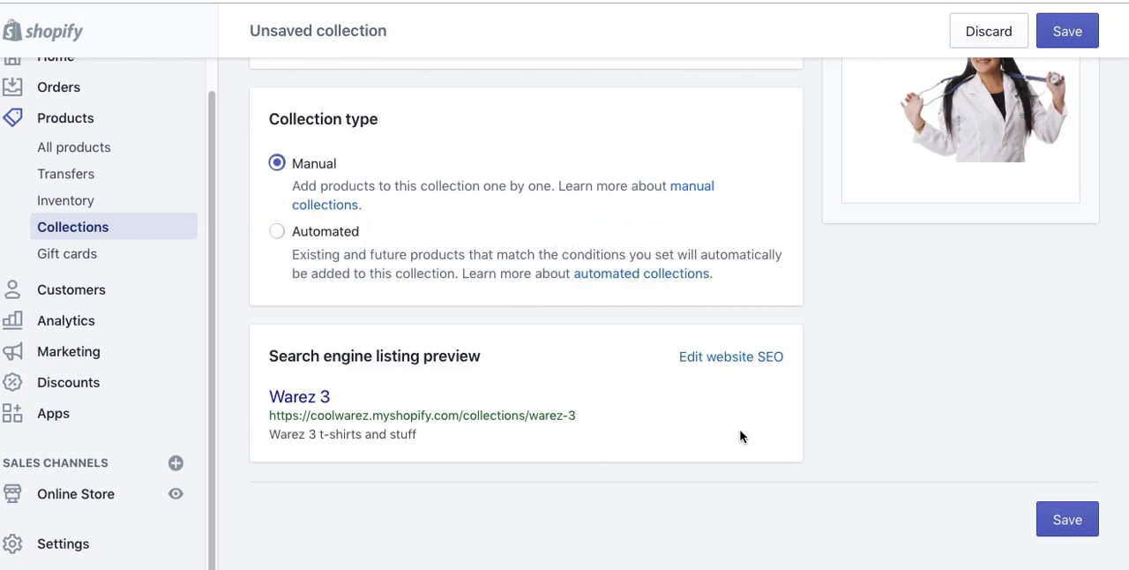
scroll(857, 426, up, 5)
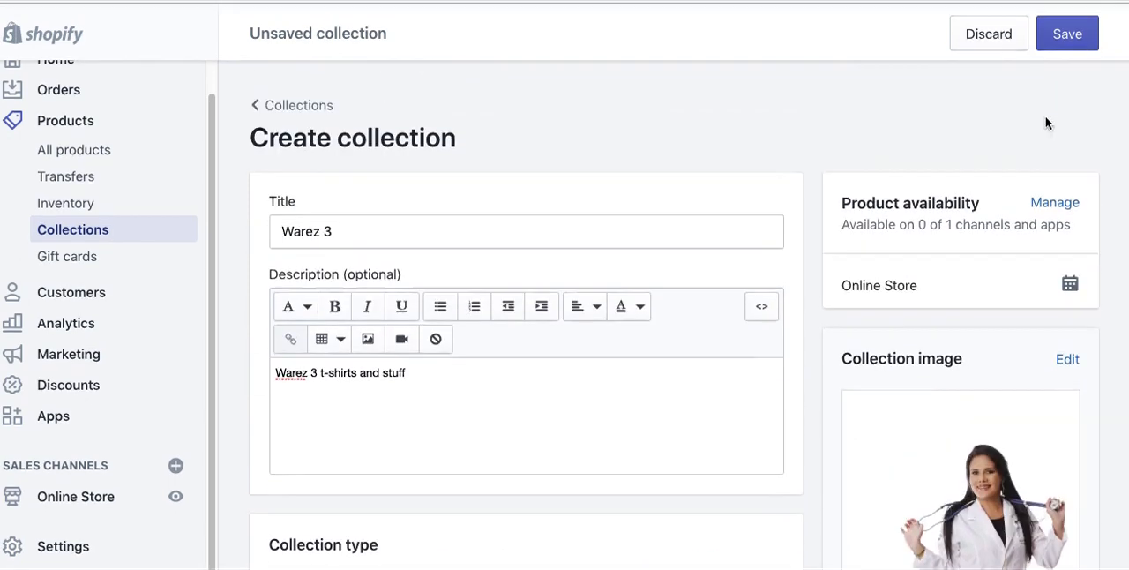
click(1067, 33)
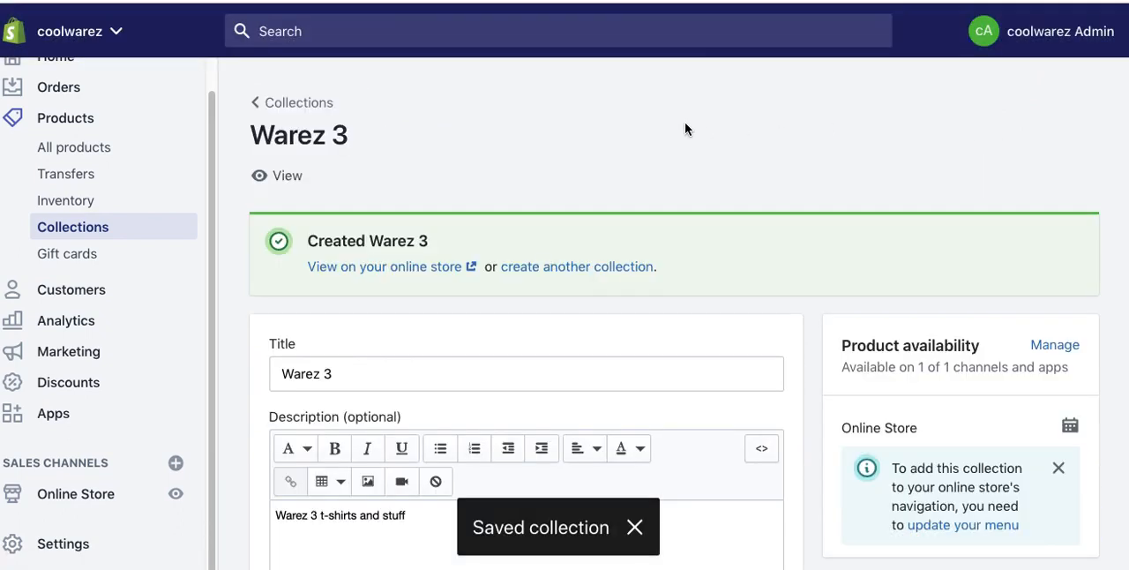
Step: Add the products "Short Sleeve T-Shirt" and "product 1 warez" to the Warez 3 collection
scroll(617, 179, down, 10)
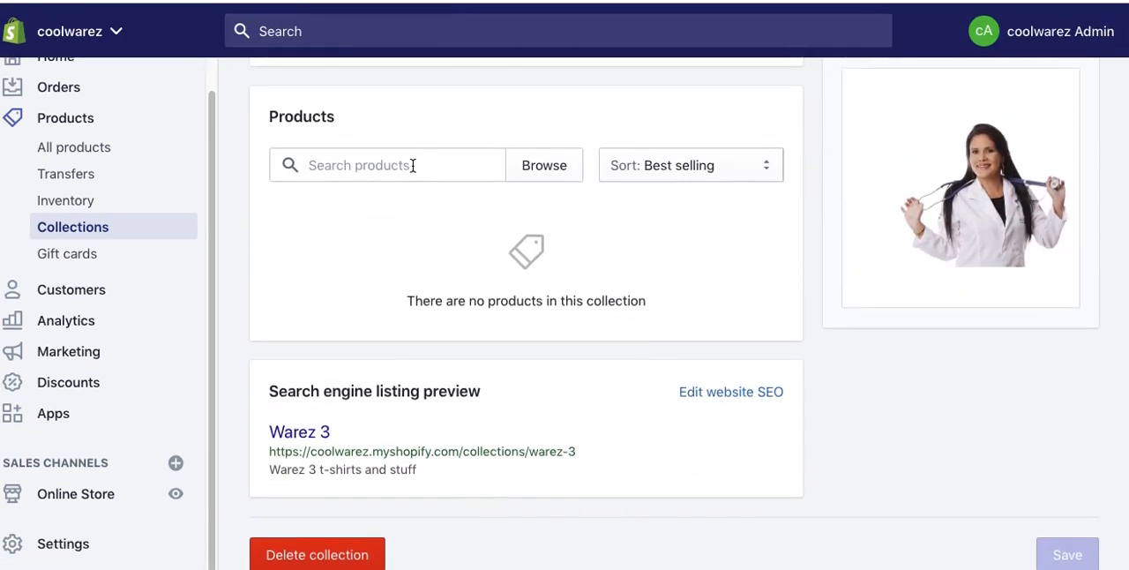
click(379, 166)
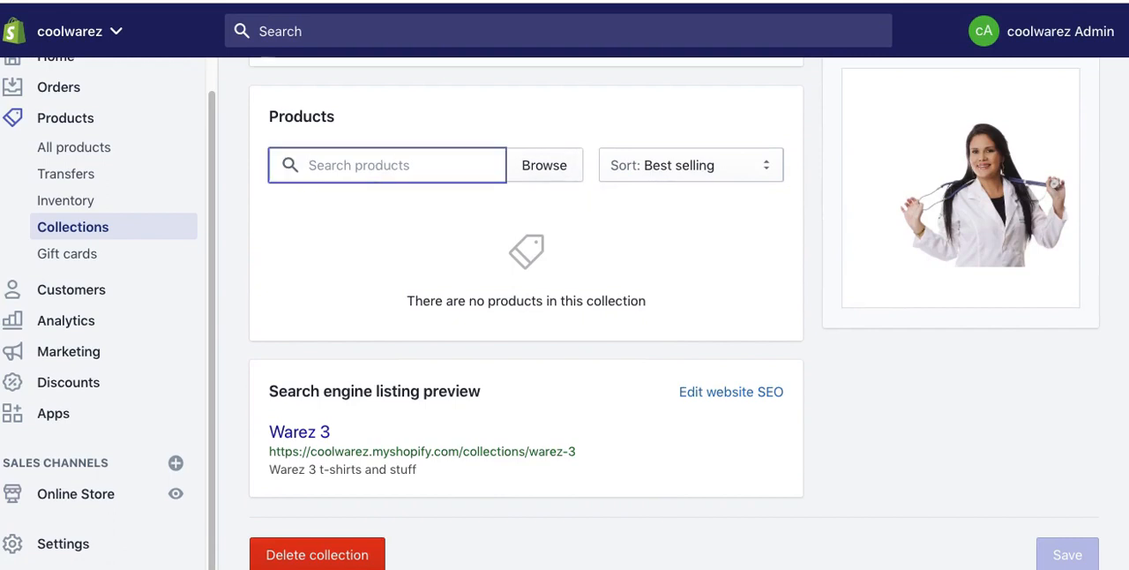
text(shirt)
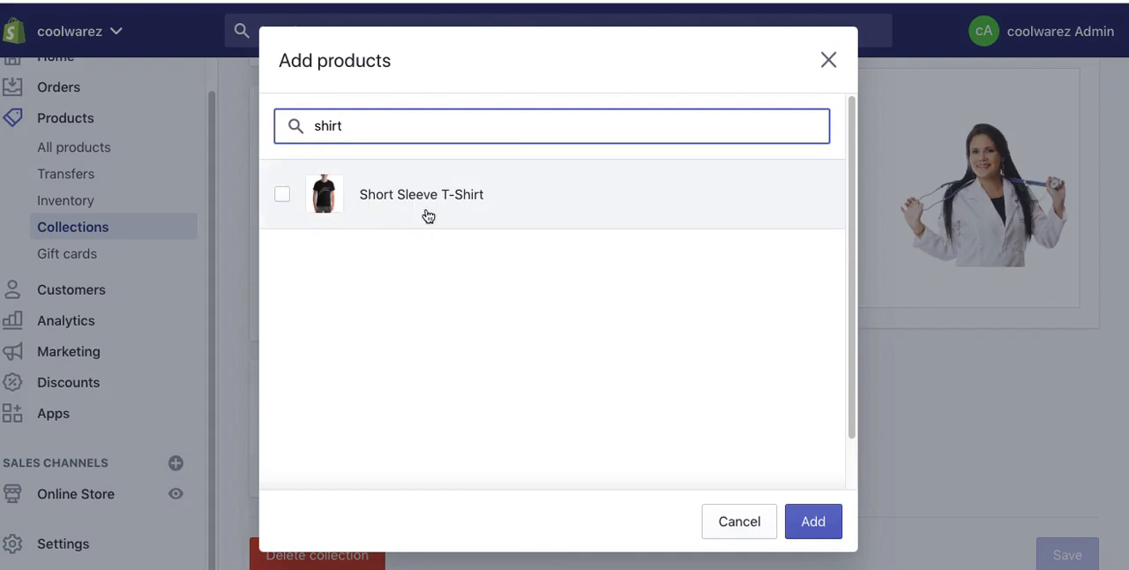
click(428, 210)
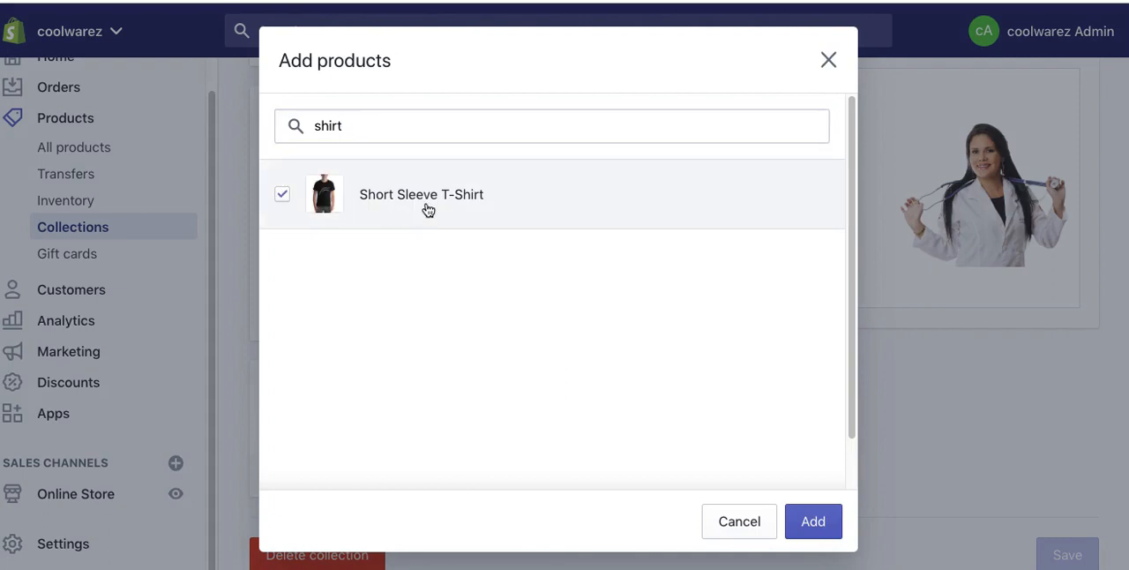
double_click(295, 124)
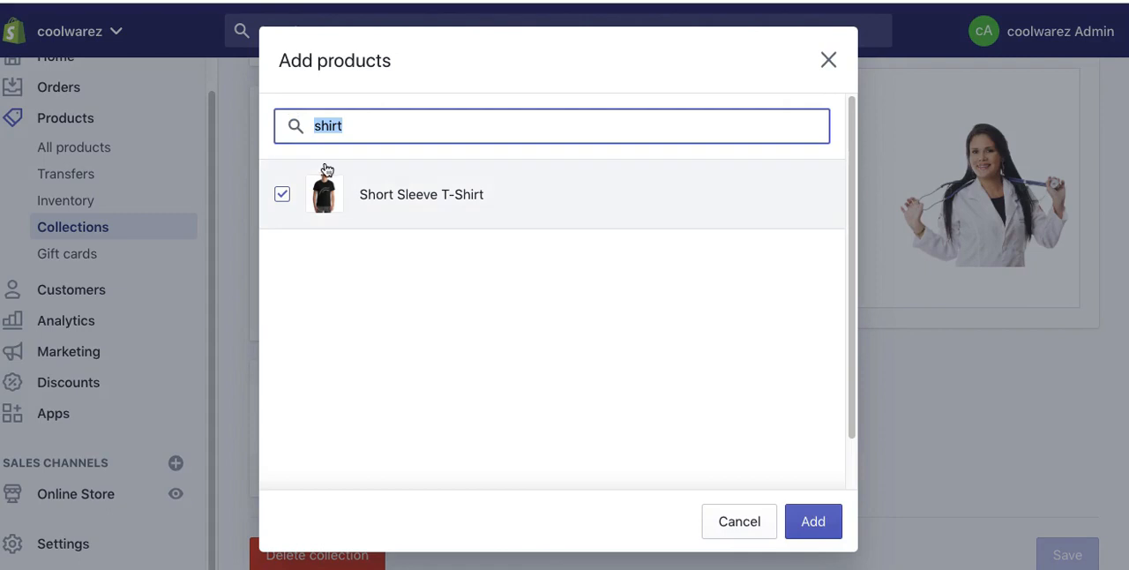
text(test)
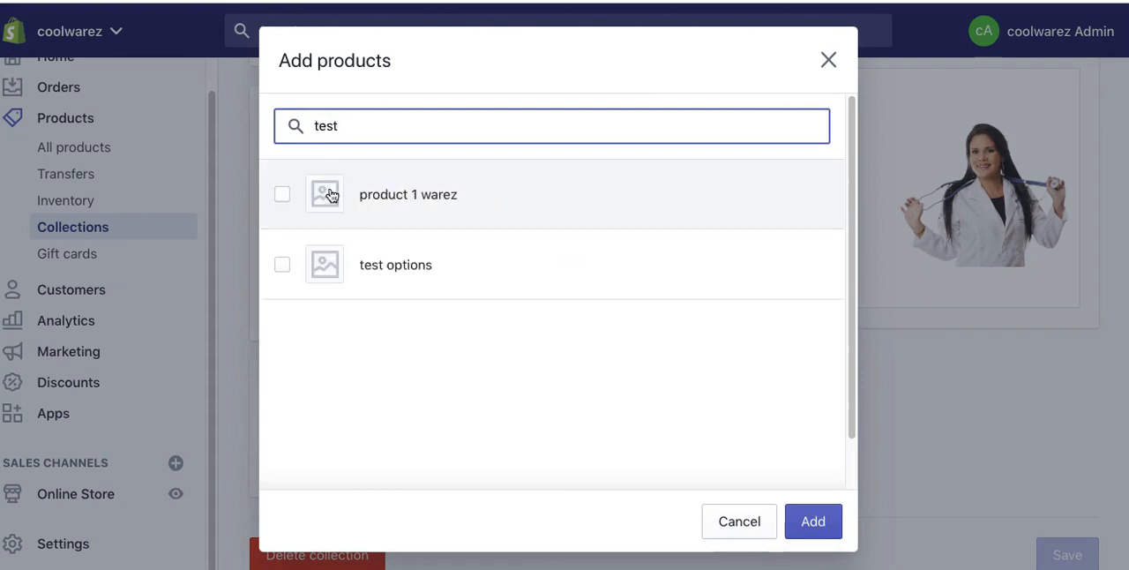
click(283, 194)
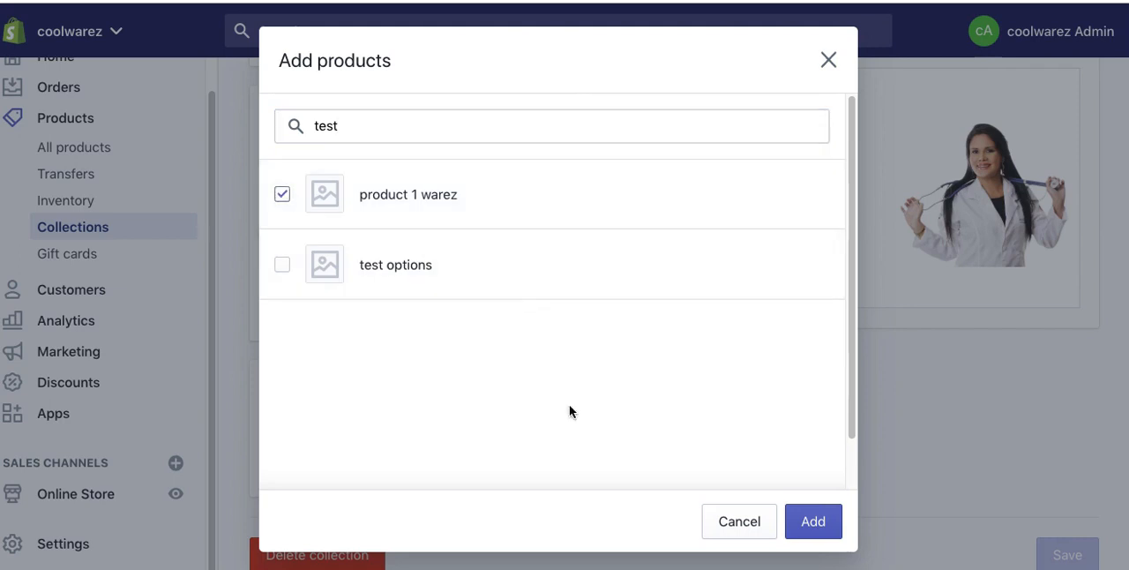
click(803, 528)
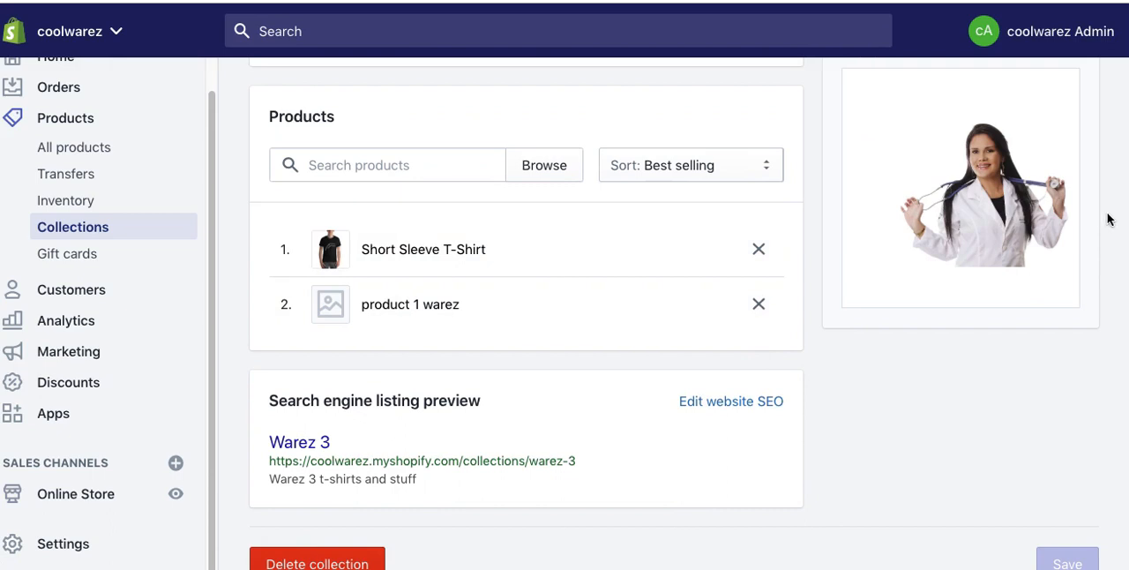
Step: Open the Main menu for editing in the online store's navigation settings
scroll(1109, 219, up, 7)
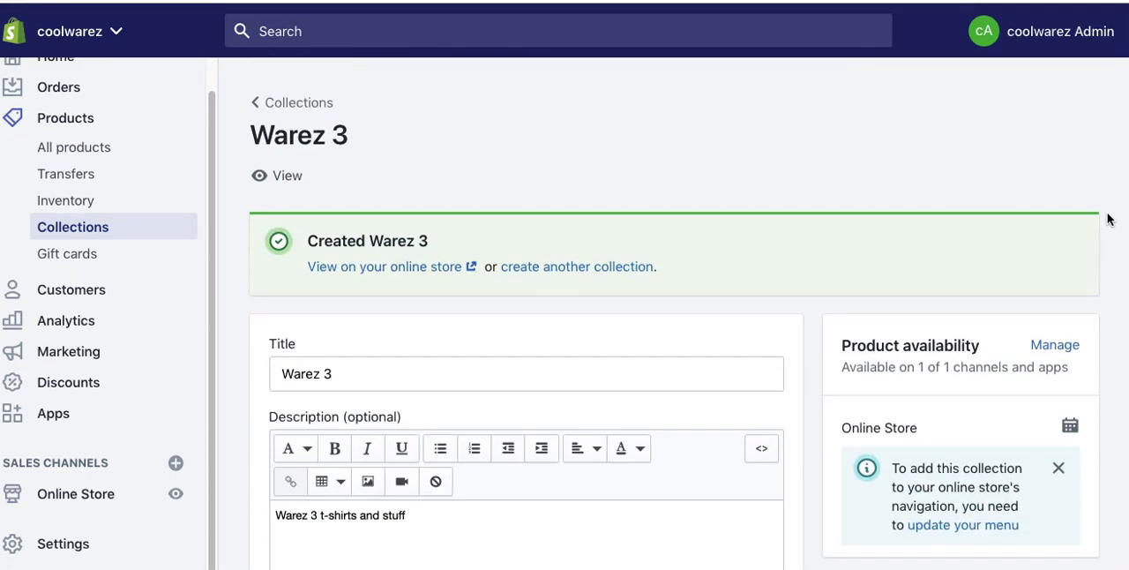
scroll(1109, 219, down, 2)
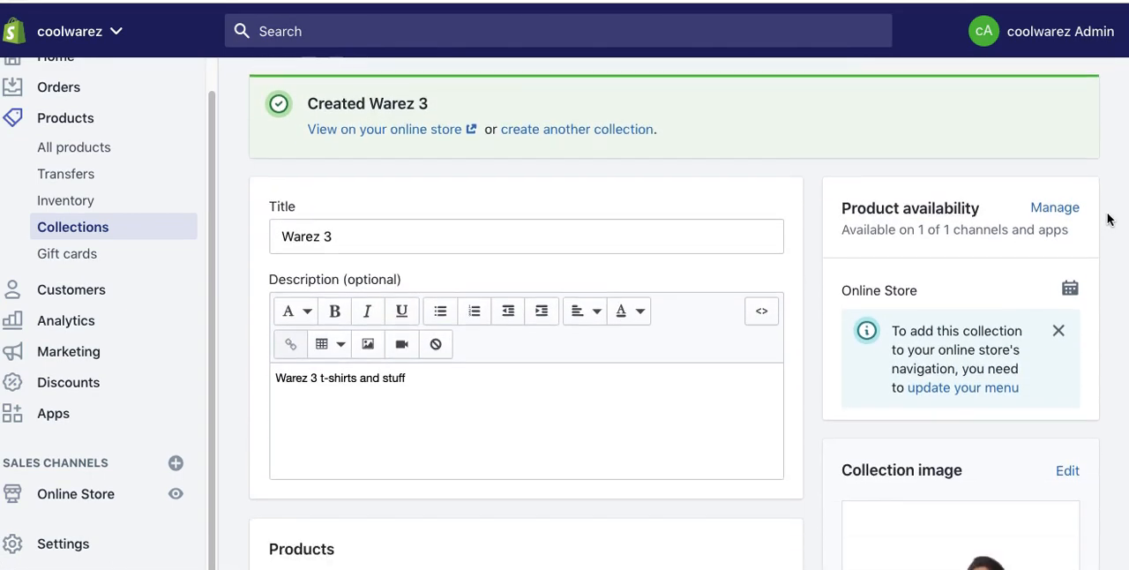
scroll(1109, 218, down, 1)
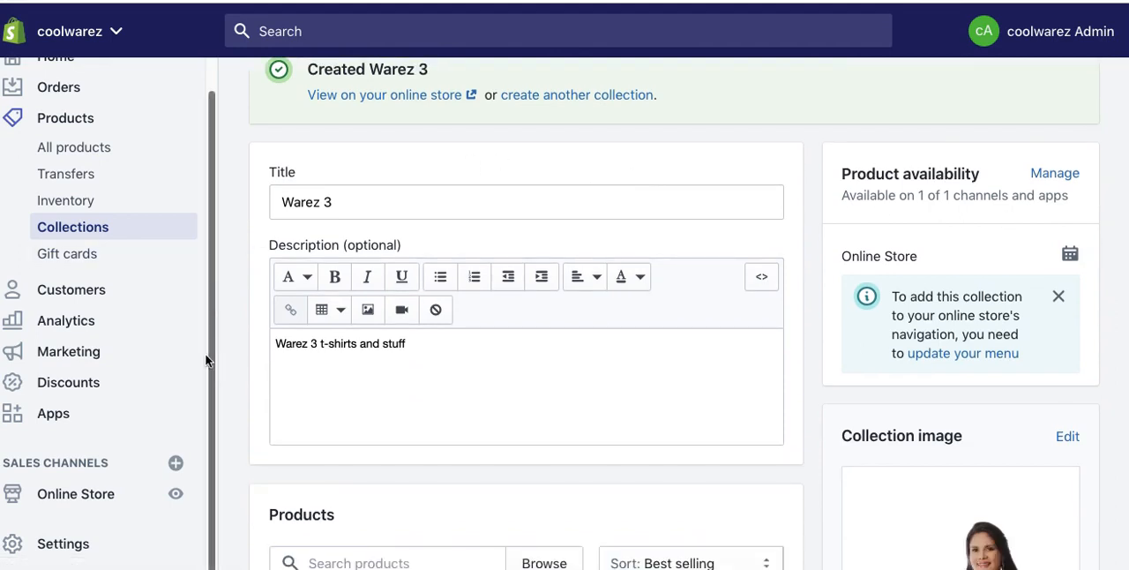
click(88, 495)
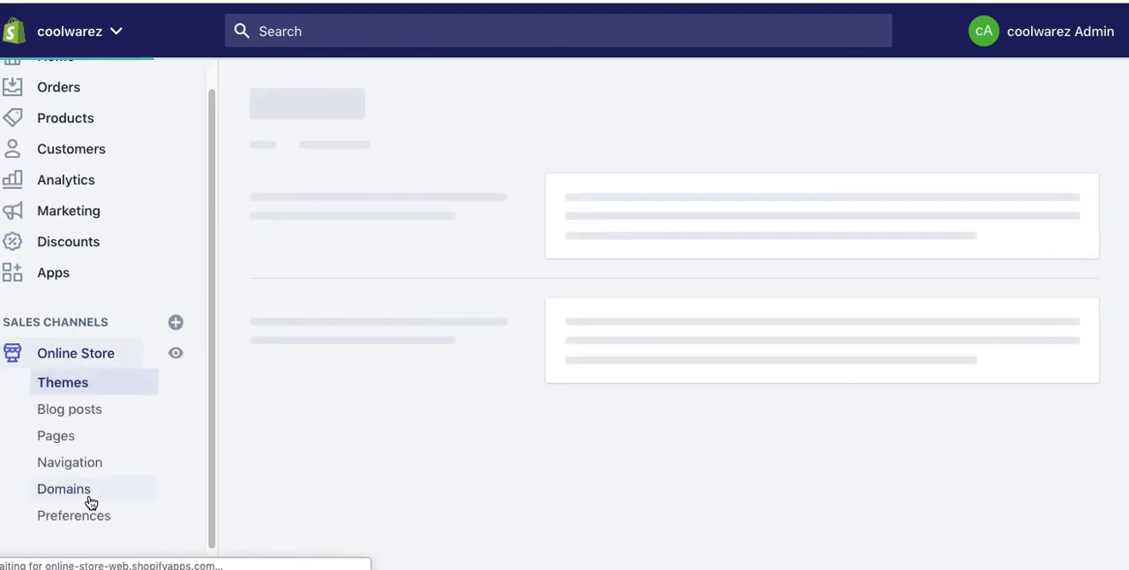
click(77, 465)
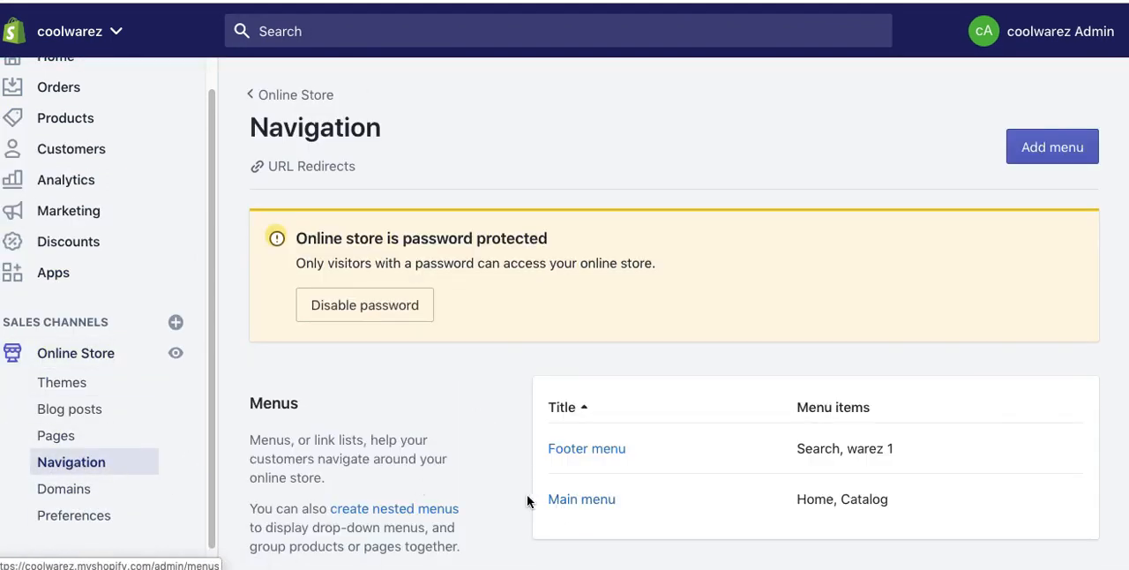
scroll(488, 468, down, 3)
click(584, 356)
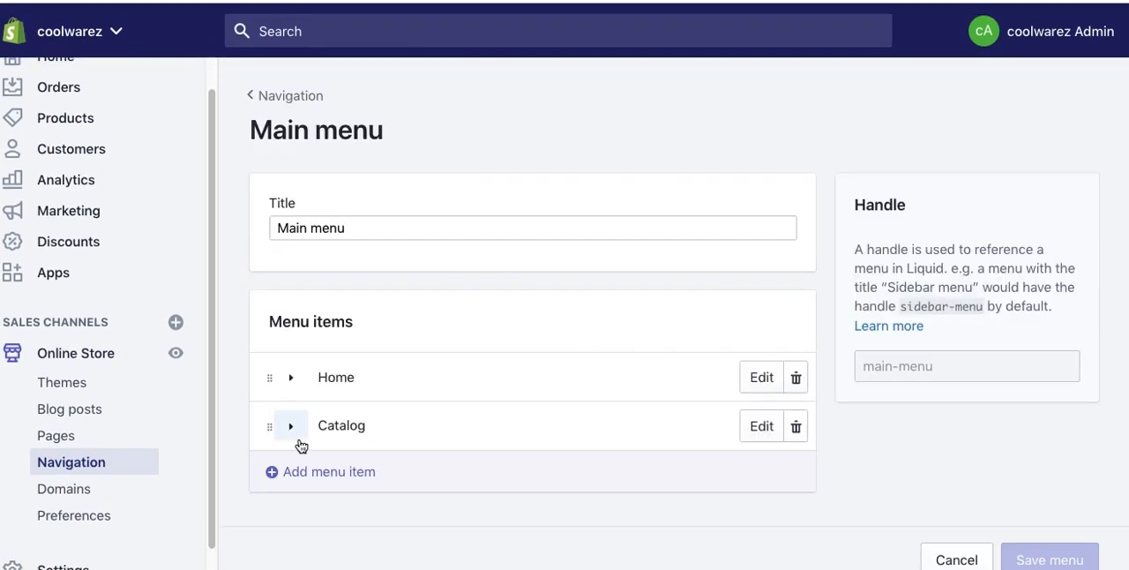
Step: Move warez 1 and warez 2 out of Catalog to the top level, placing warez 2 and then warez 1 below Home
scroll(399, 436, down, 1)
click(292, 382)
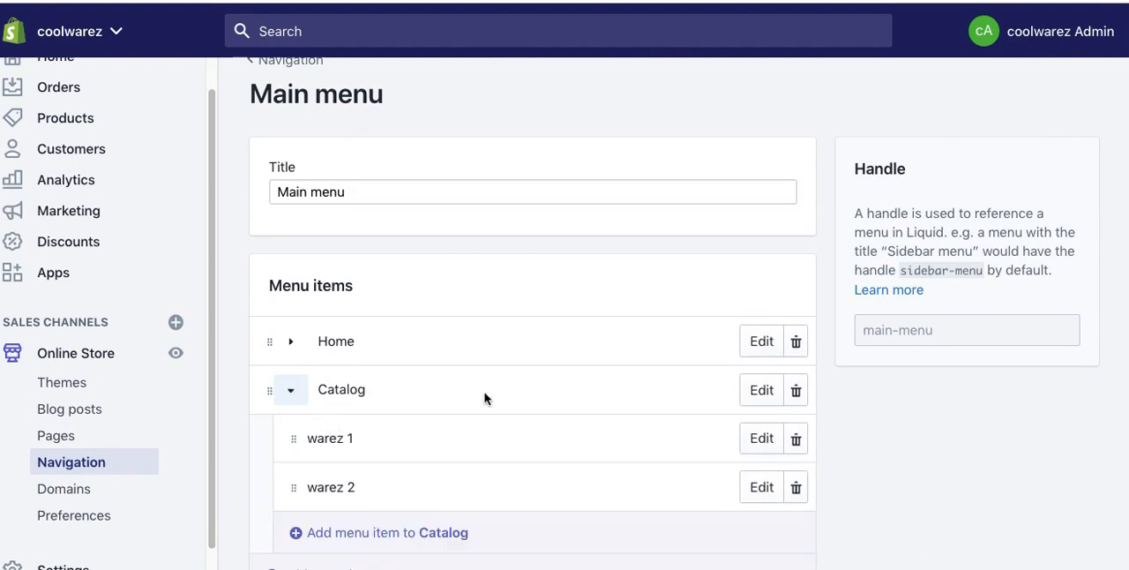
drag(294, 439, 293, 403)
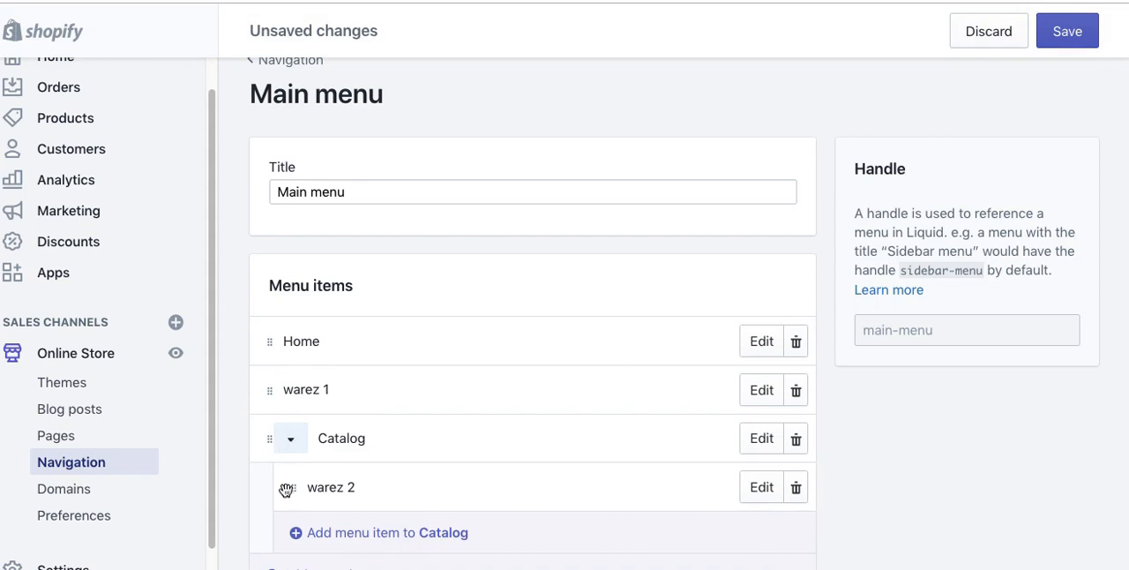
drag(294, 487, 266, 369)
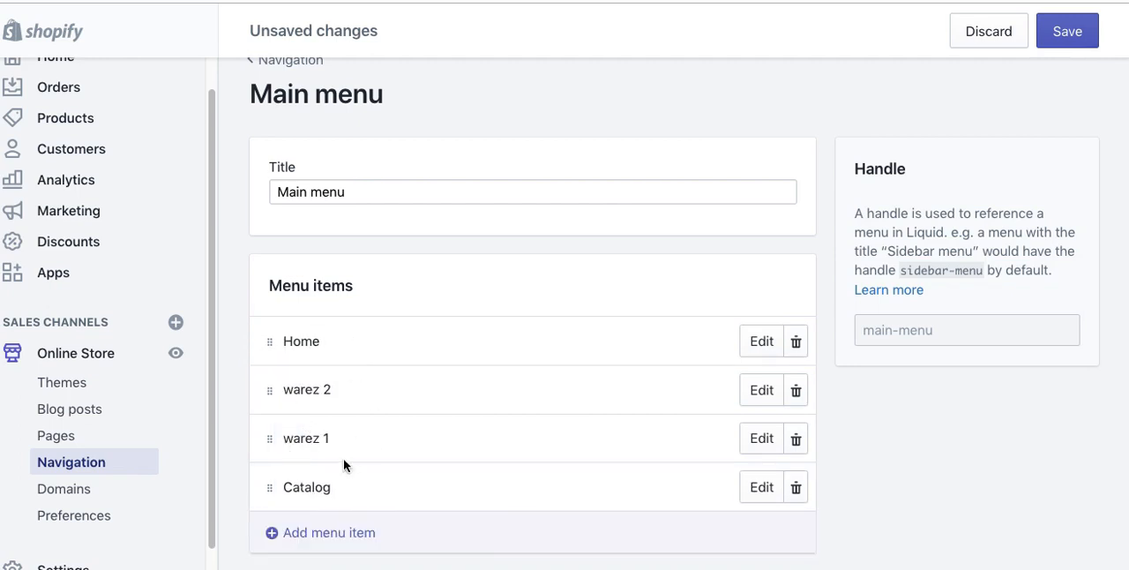
Step: Add a main menu item named "Warez 3" that links to the Warez 3 collection
scroll(357, 487, down, 3)
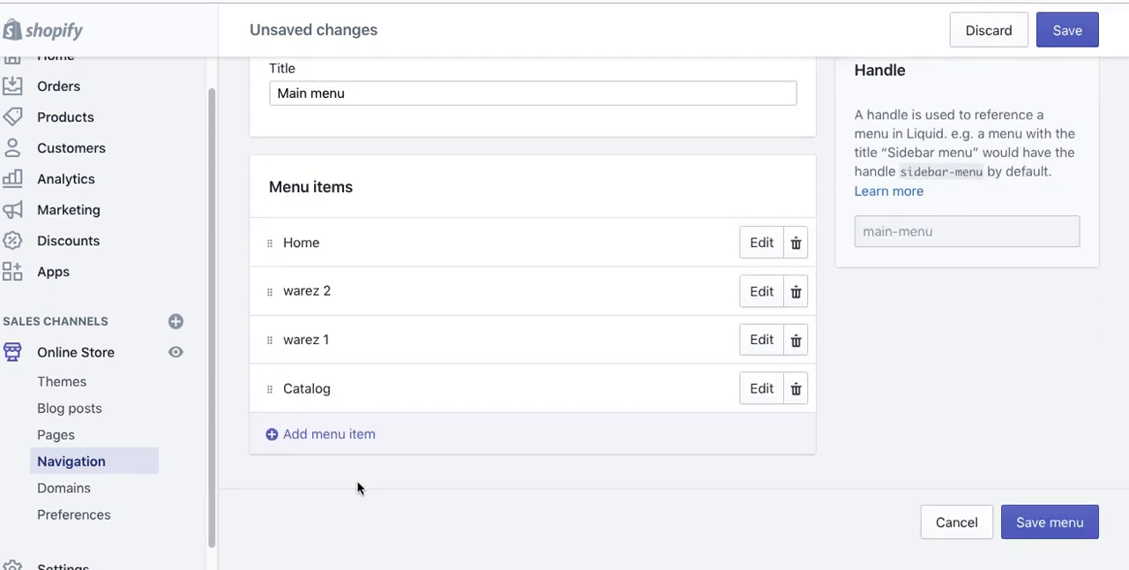
click(323, 447)
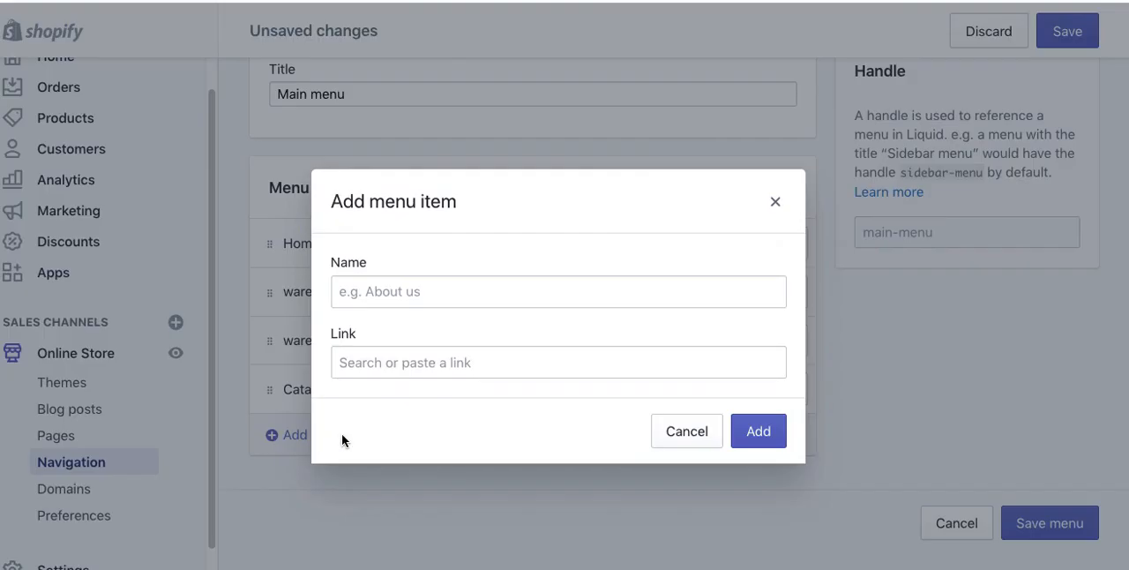
click(357, 365)
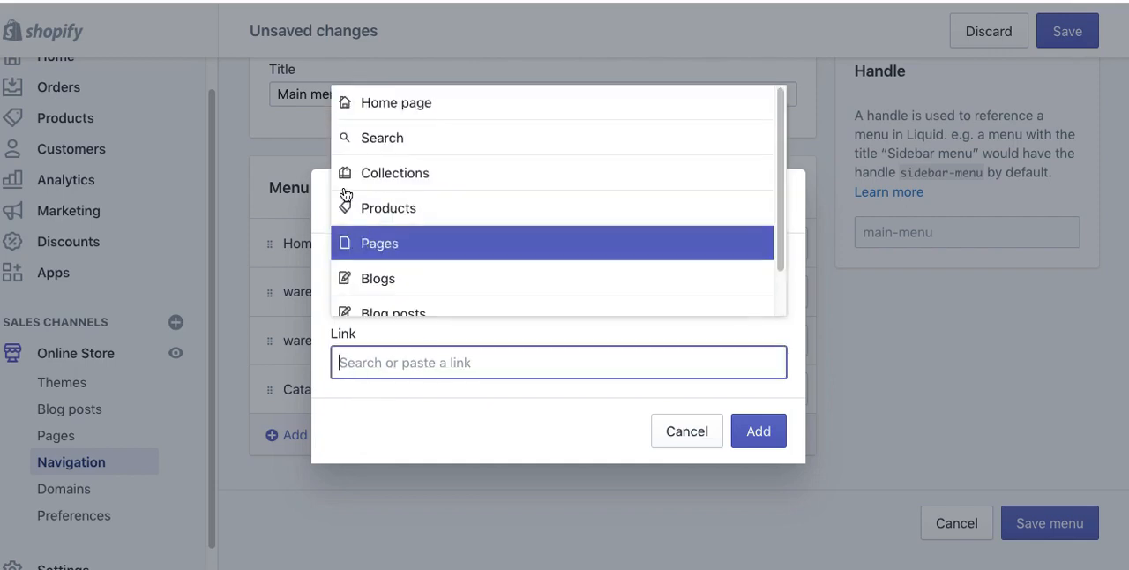
click(378, 184)
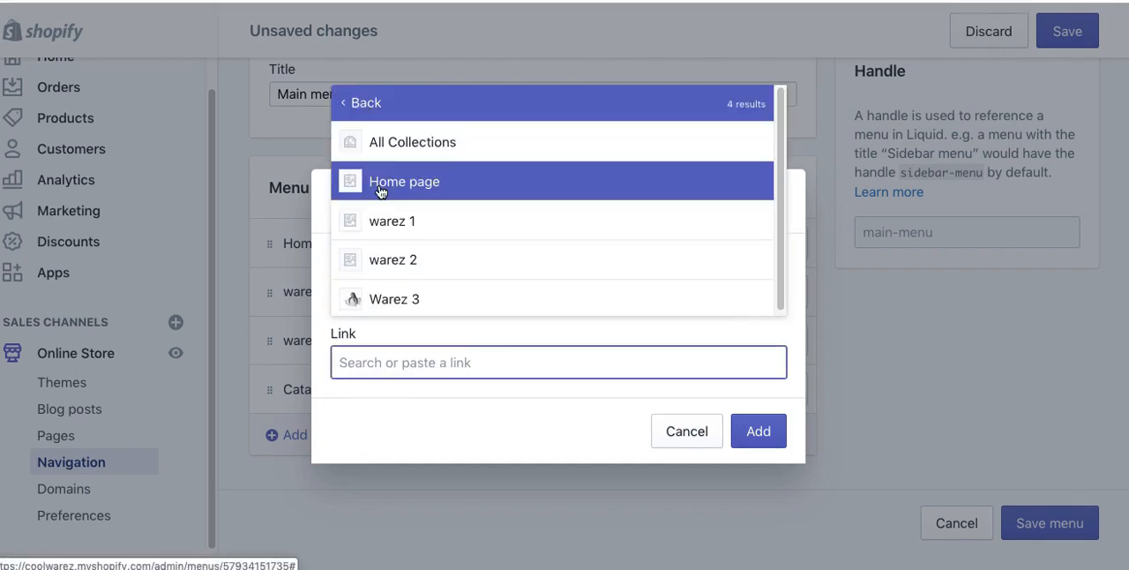
click(345, 304)
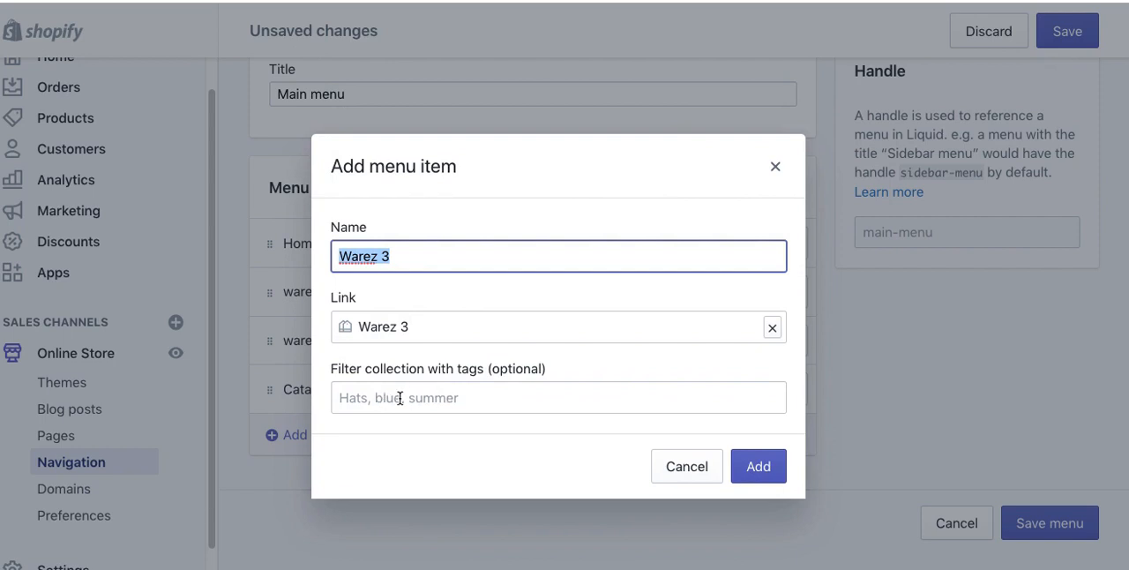
click(762, 468)
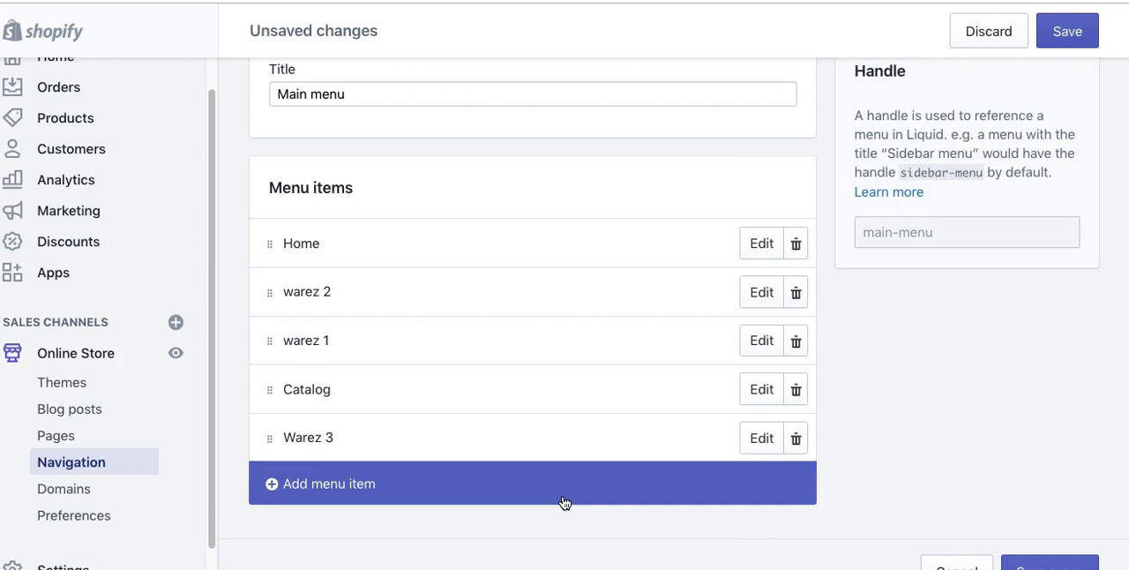
Step: Move the Catalog item directly below Home and save the main menu
drag(270, 389, 275, 269)
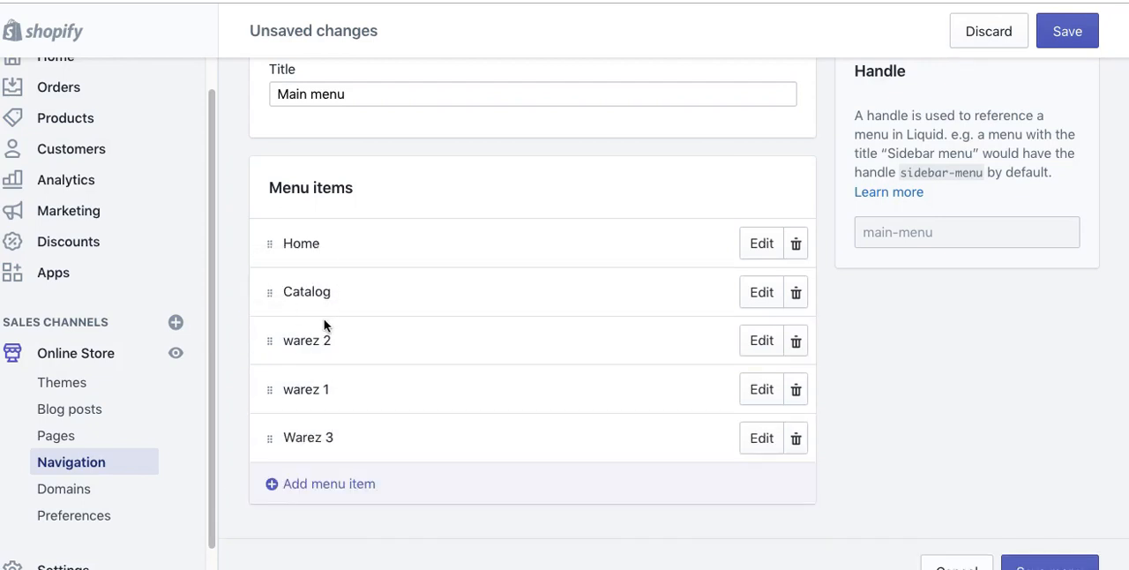
click(758, 341)
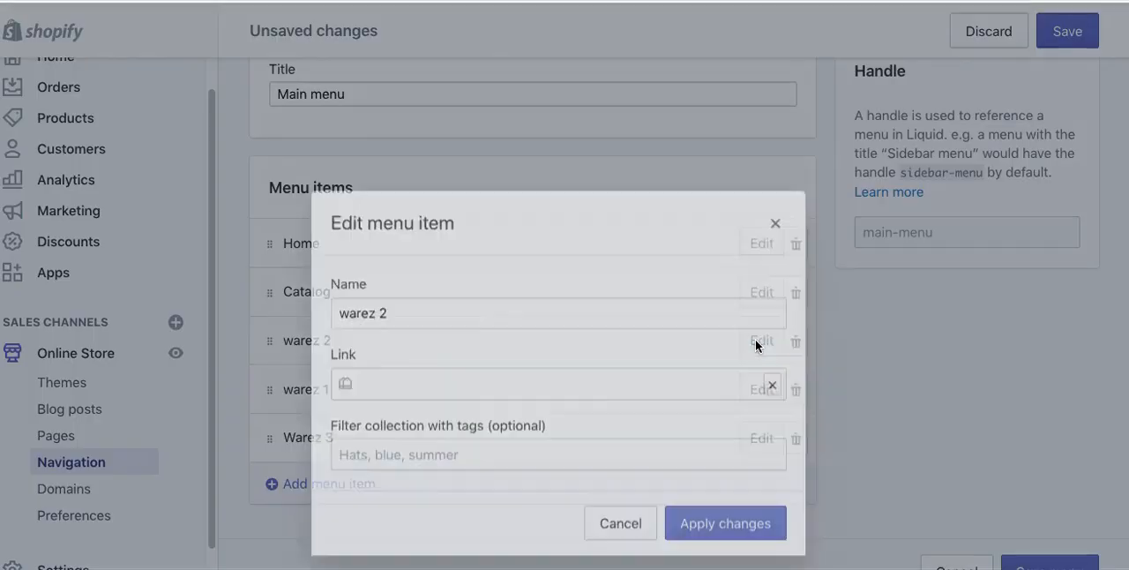
click(623, 477)
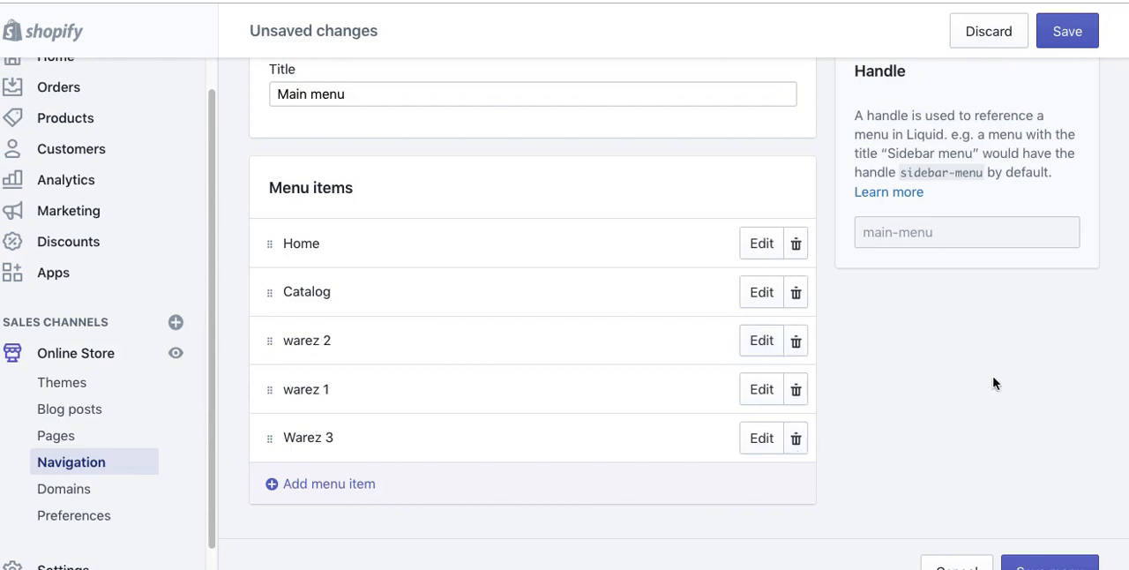
click(1071, 32)
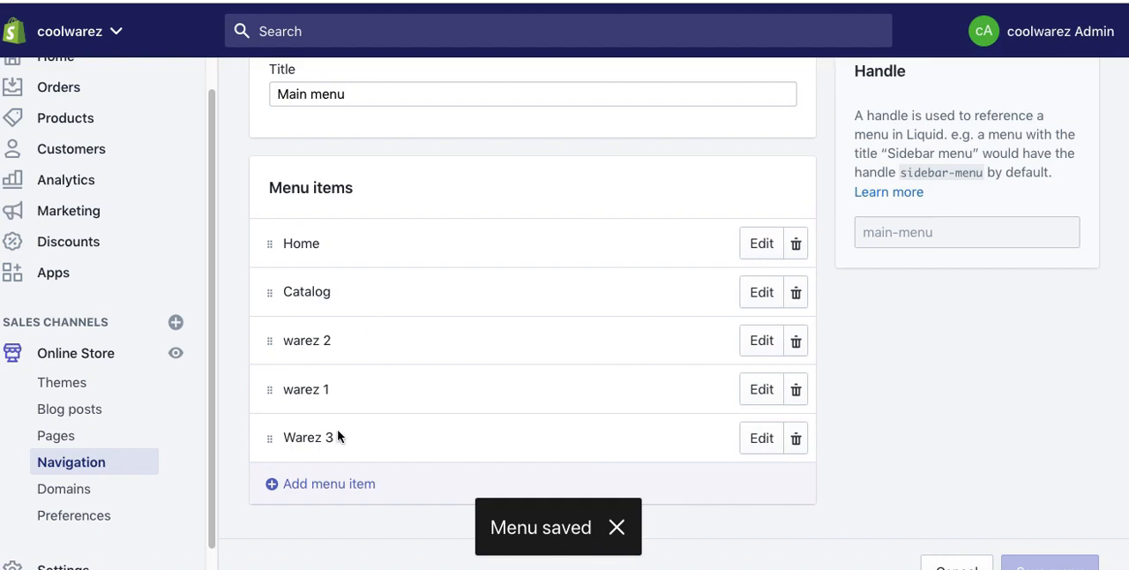
Step: Add a main menu item named "Contact" that links to the Contact page, and save the menu
click(322, 483)
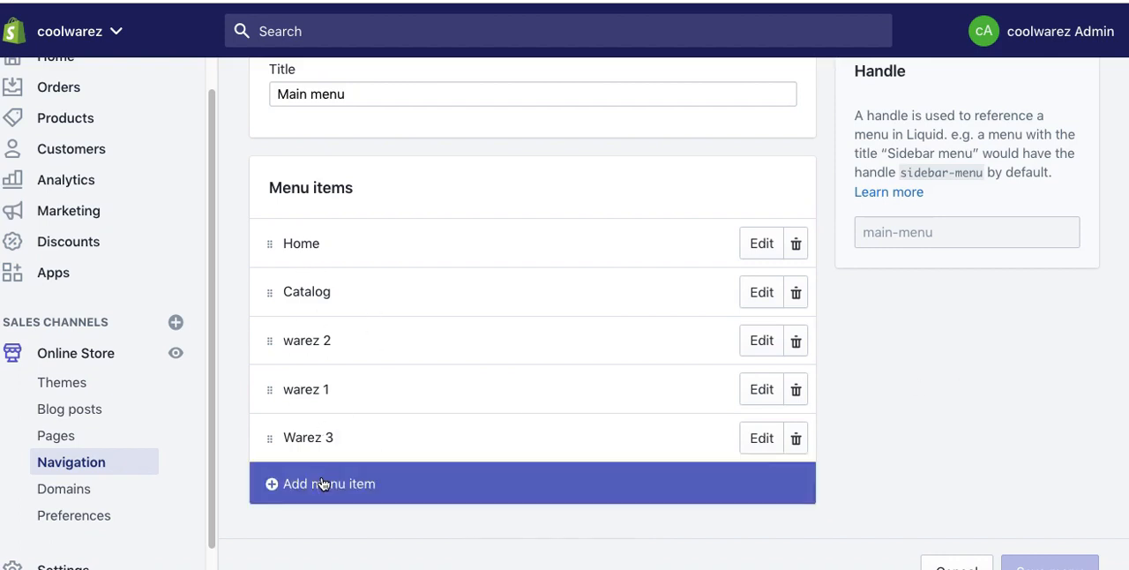
click(352, 363)
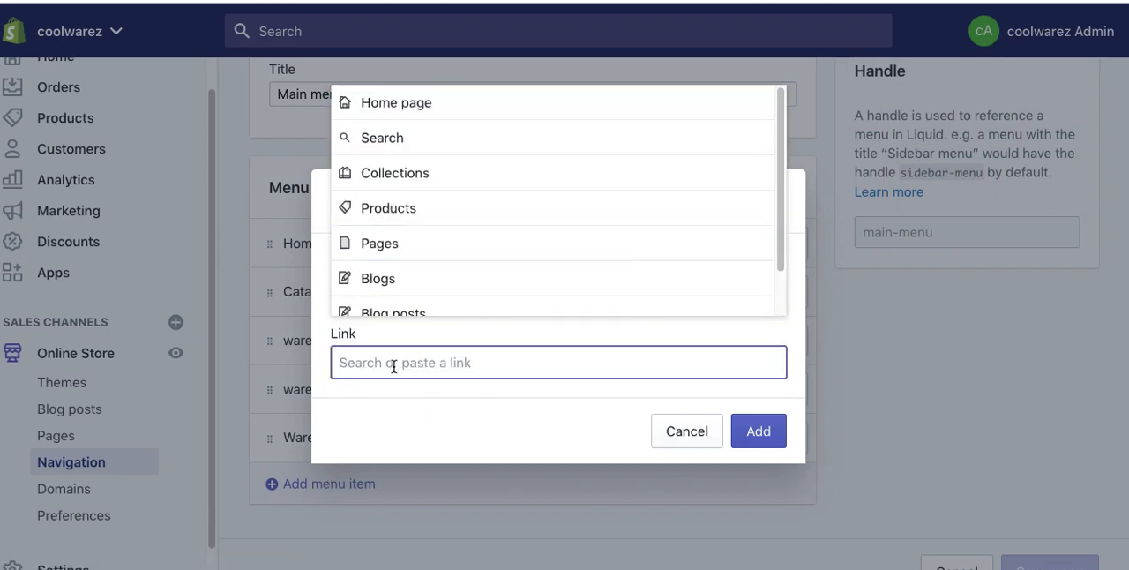
text(contact)
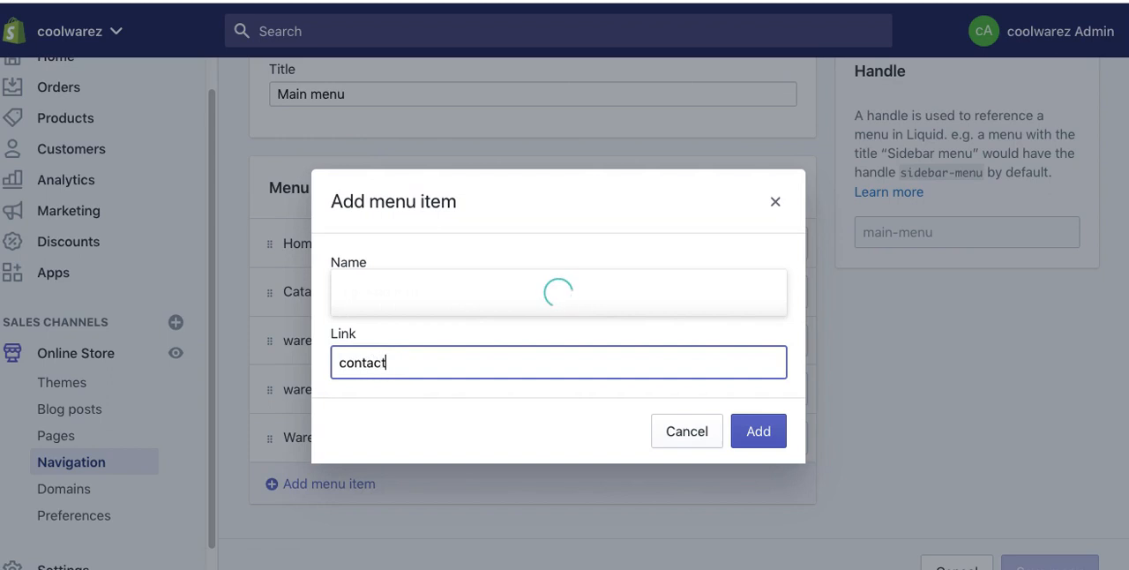
click(371, 300)
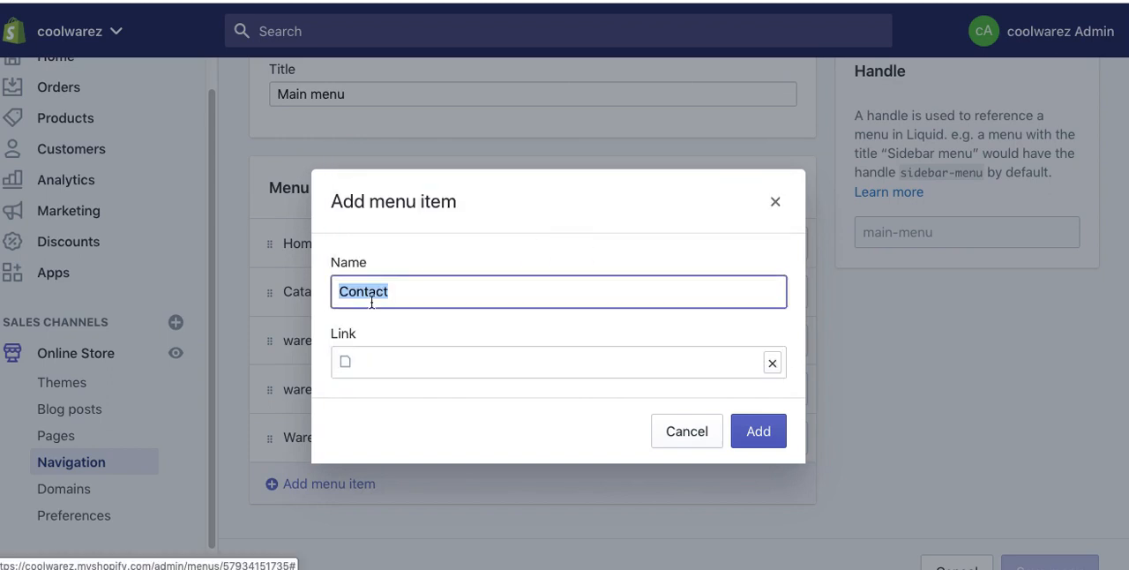
click(763, 434)
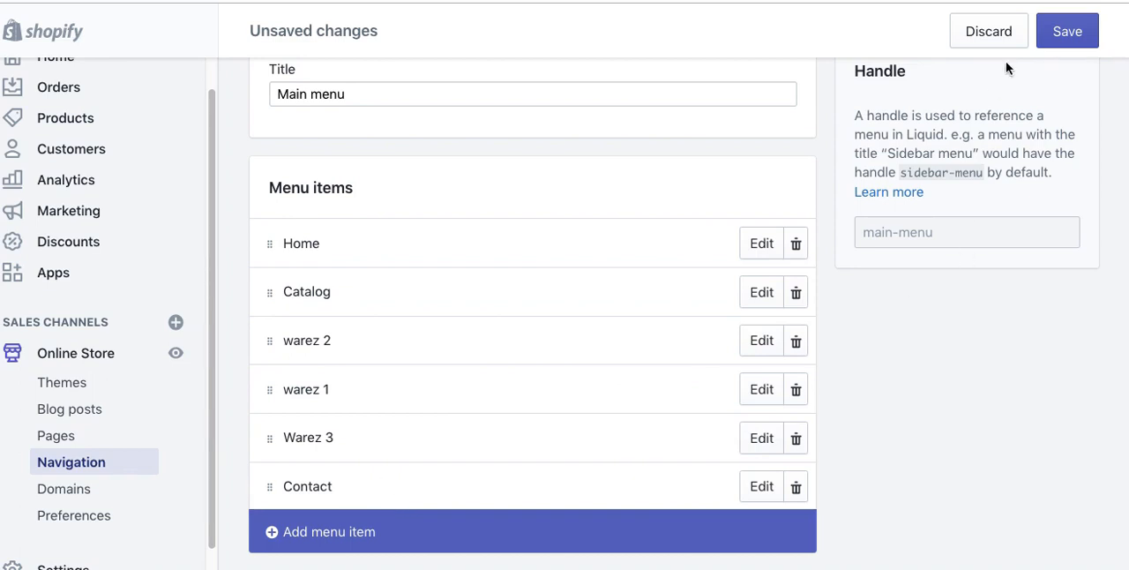
click(1068, 31)
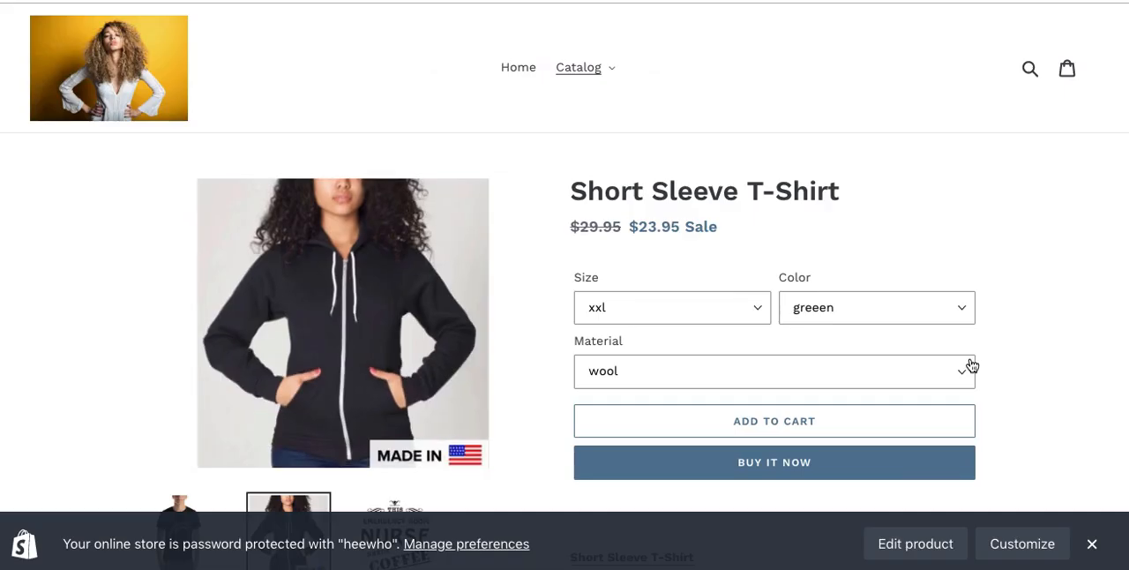
Step: Reload the storefront and examine the Warez 3 collection page's banner, description and product listing
key(super+r)
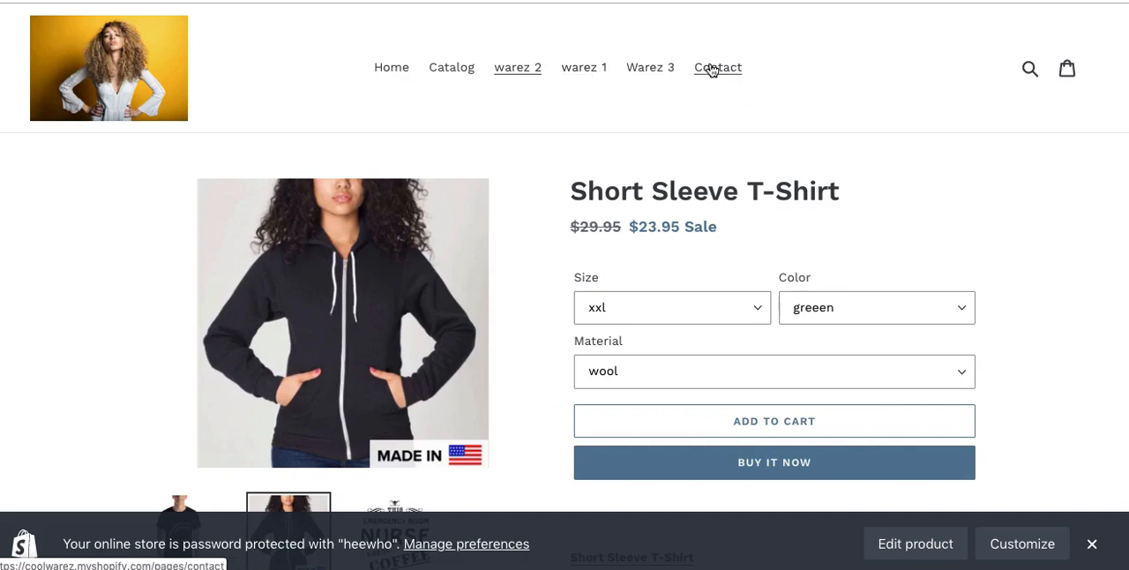
click(645, 70)
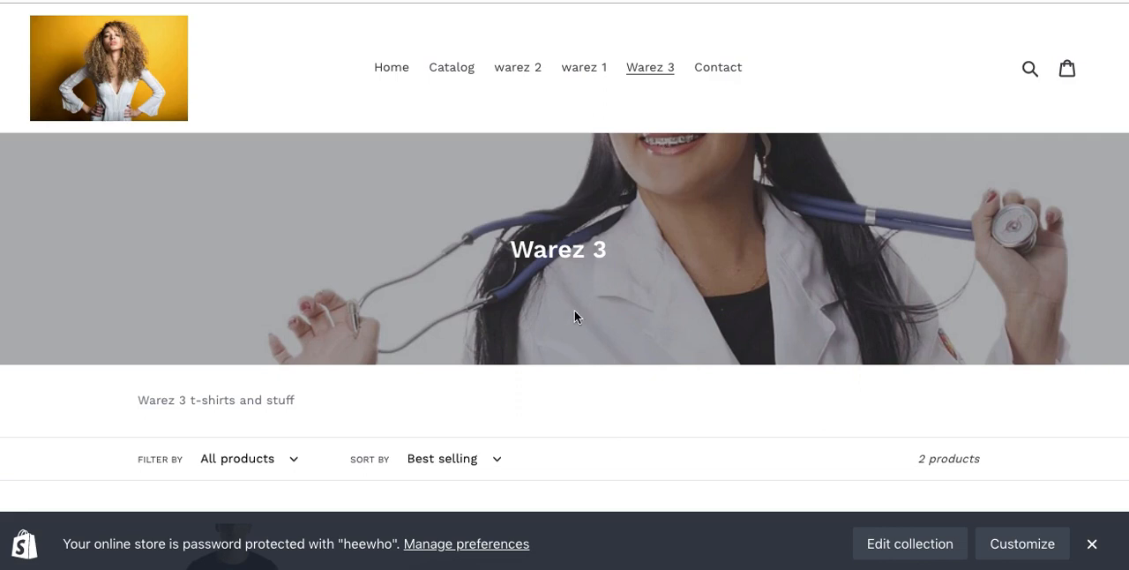
scroll(571, 282, down, 3)
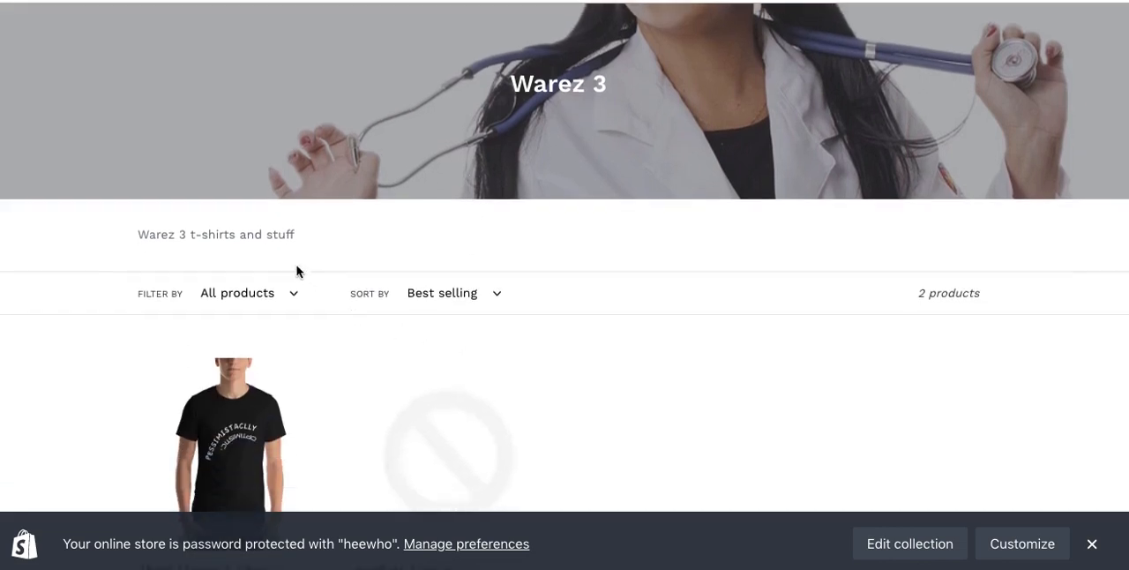
drag(295, 235, 133, 233)
click(295, 233)
scroll(415, 256, down, 3)
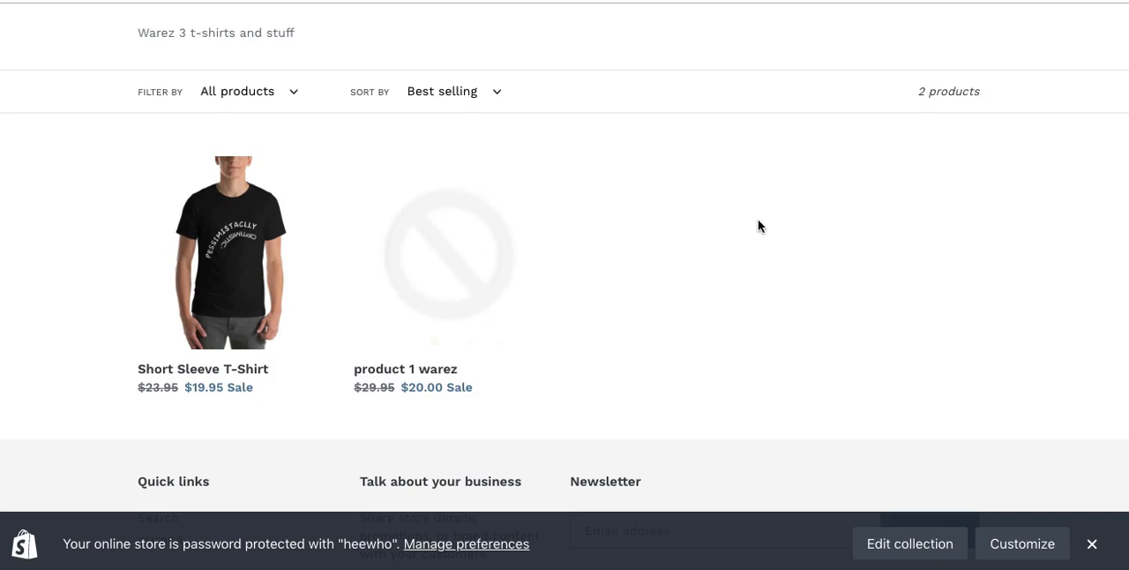
scroll(758, 226, up, 5)
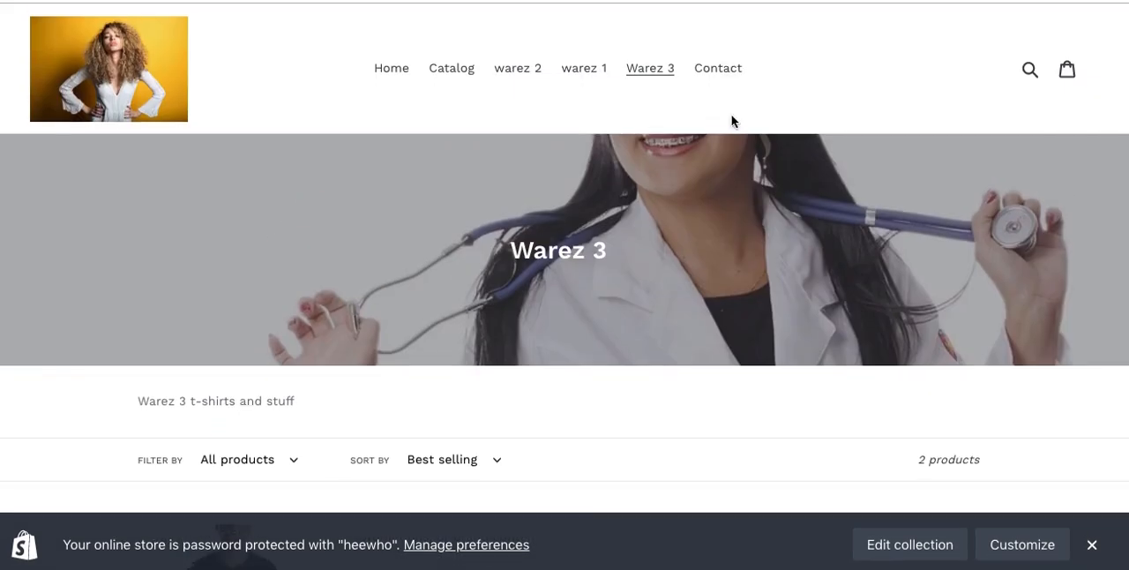
Step: Open the storefront's Contact page and review its contact details and the full contact form
click(723, 76)
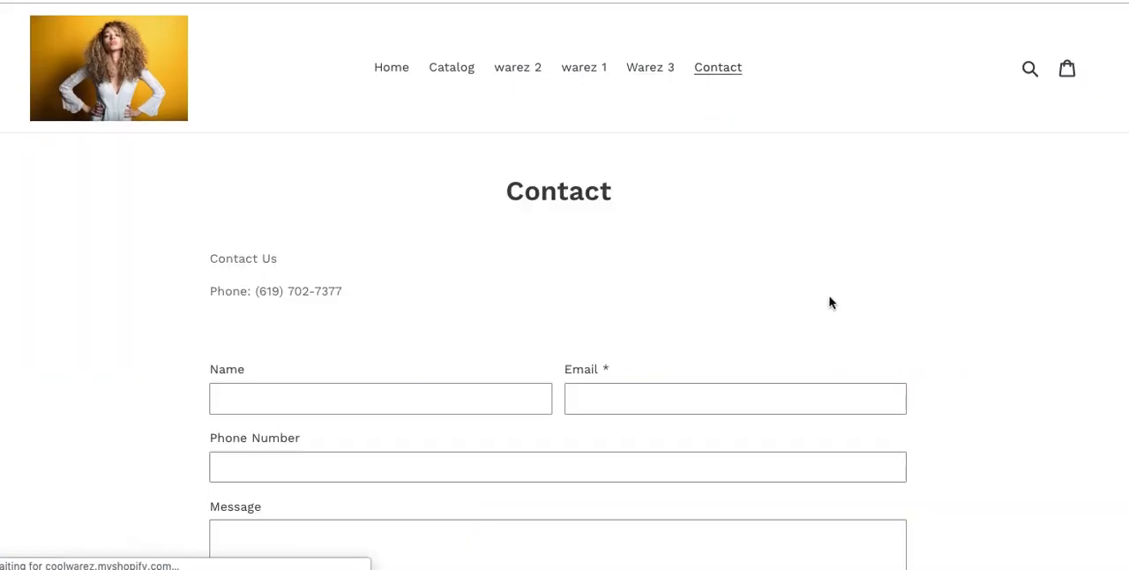
drag(375, 286, 210, 251)
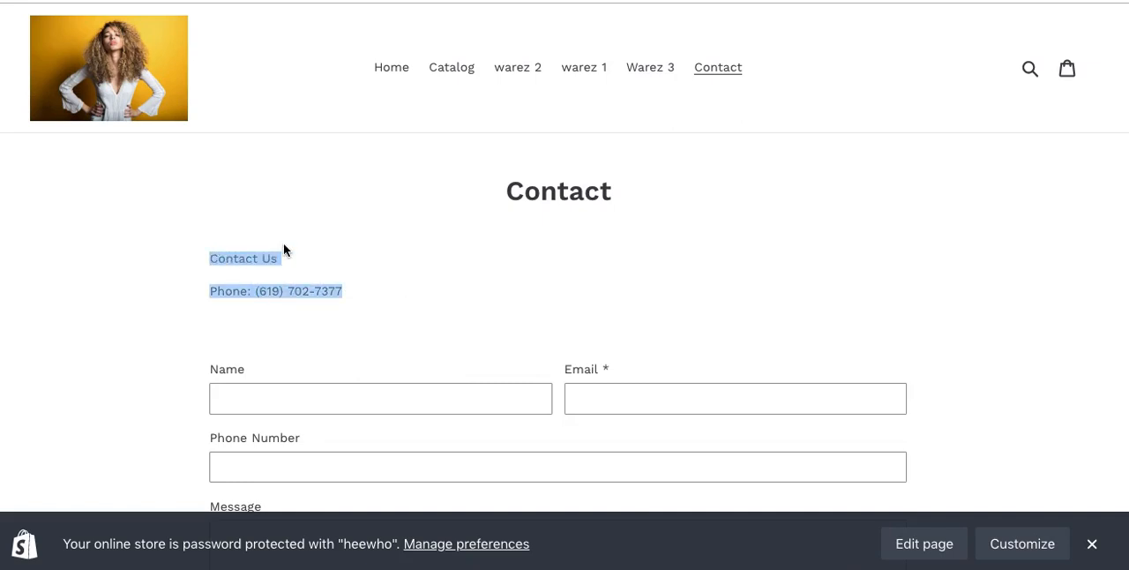
click(423, 270)
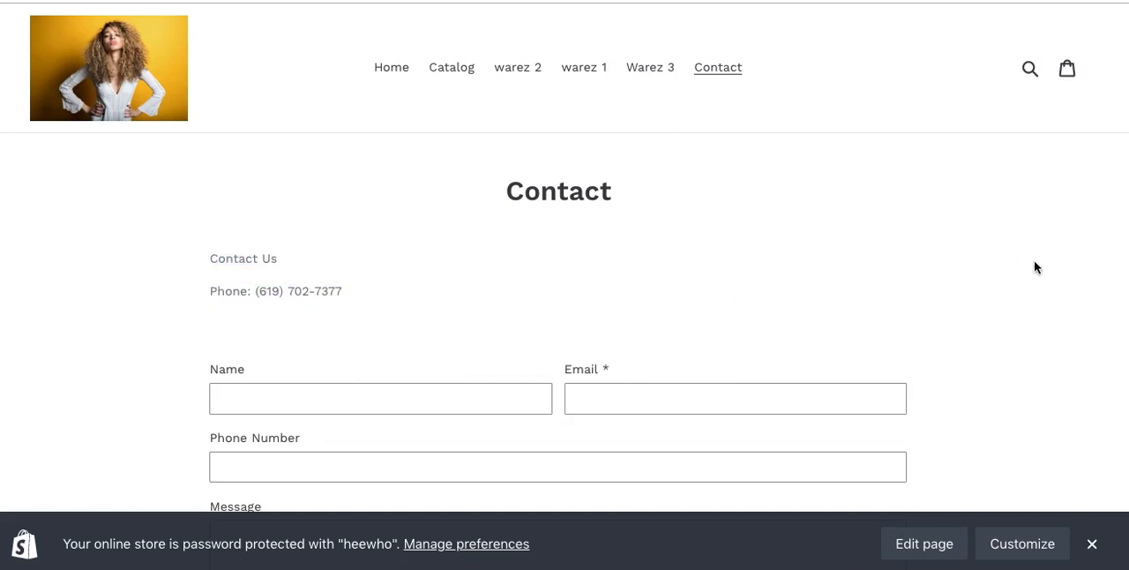
scroll(967, 314, down, 1)
scroll(966, 314, down, 5)
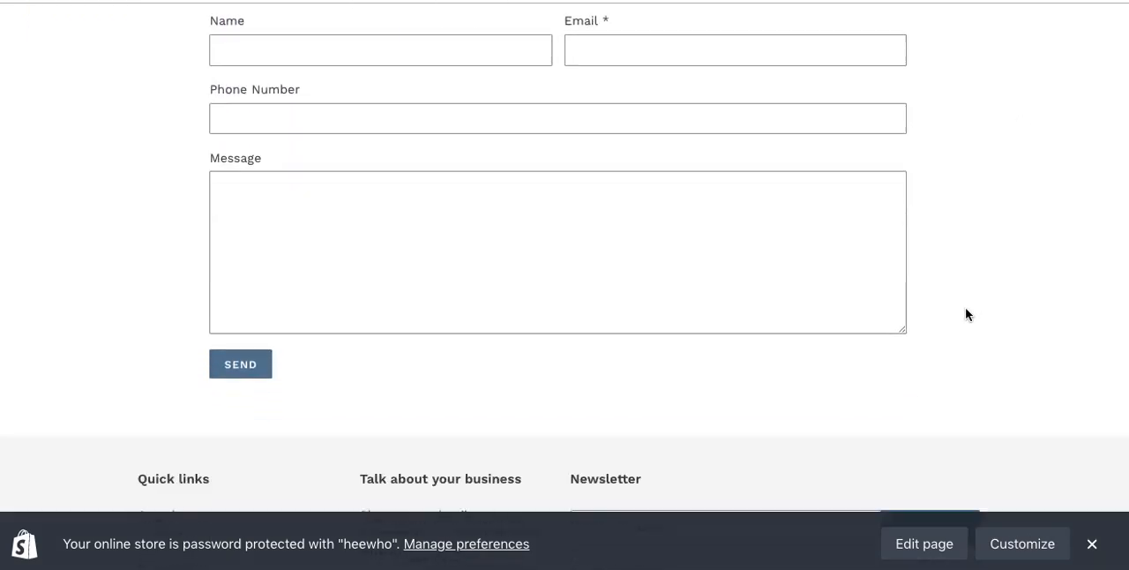
scroll(966, 313, up, 3)
scroll(965, 314, down, 1)
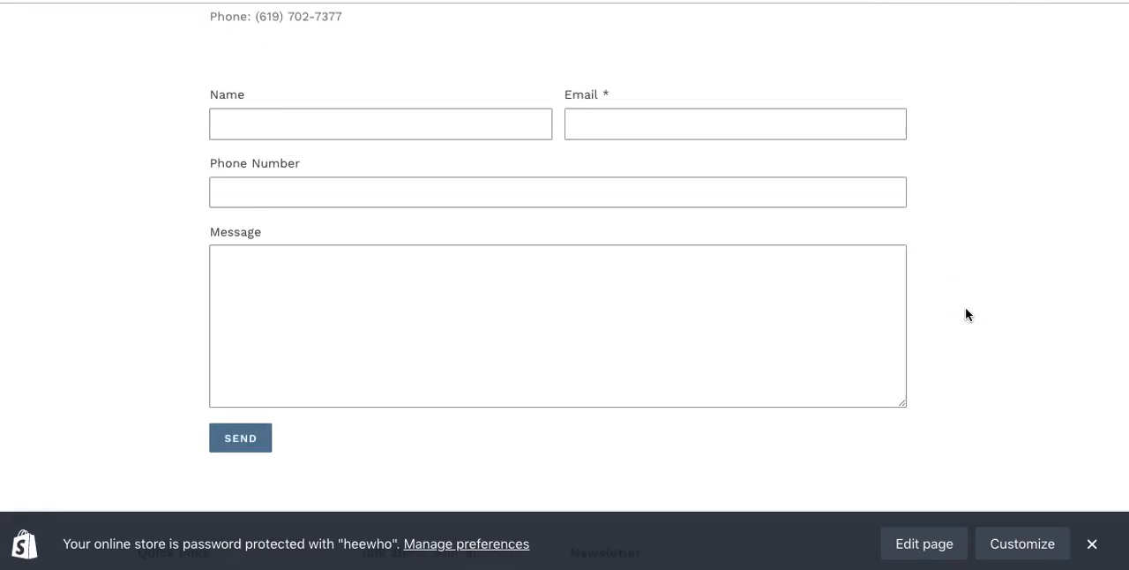
scroll(965, 314, up, 1)
scroll(965, 314, up, 3)
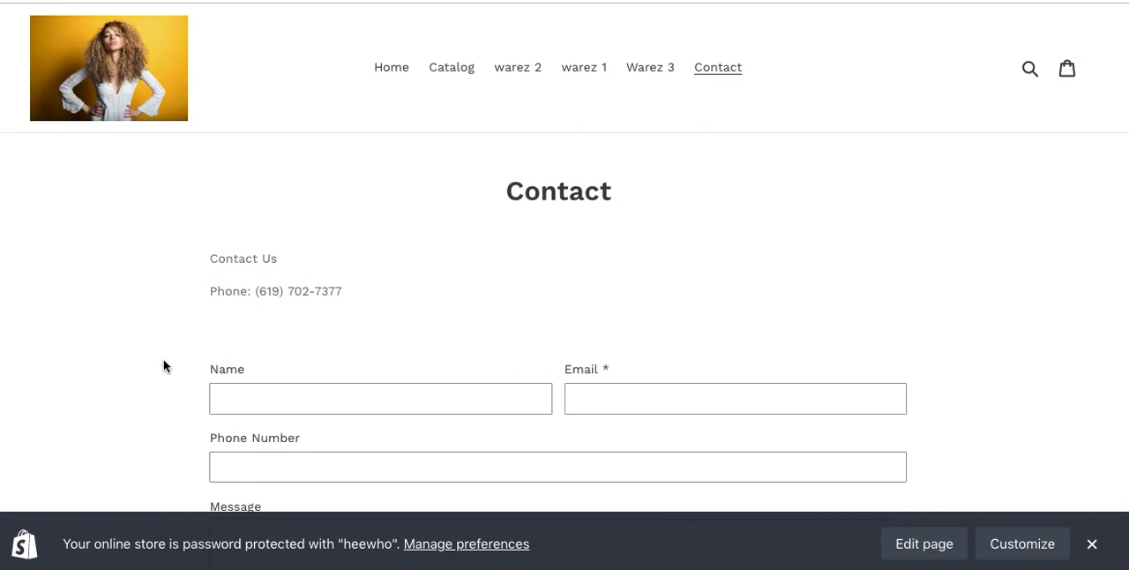
Step: Check the contact form's Name, Email, Phone Number and Message fields without filling them in
scroll(164, 366, down, 3)
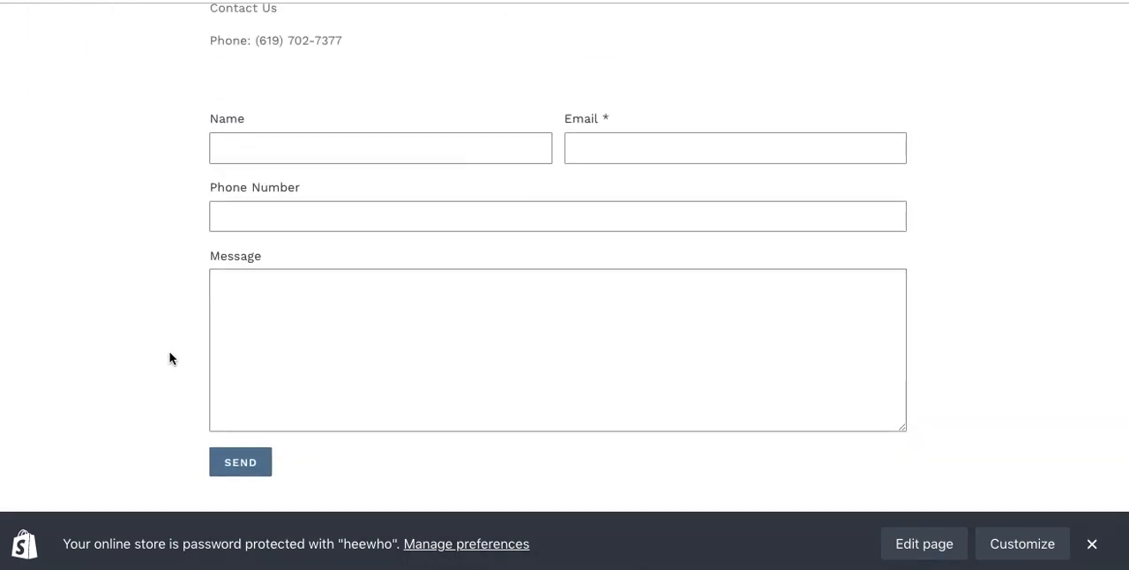
click(265, 144)
click(554, 149)
click(590, 148)
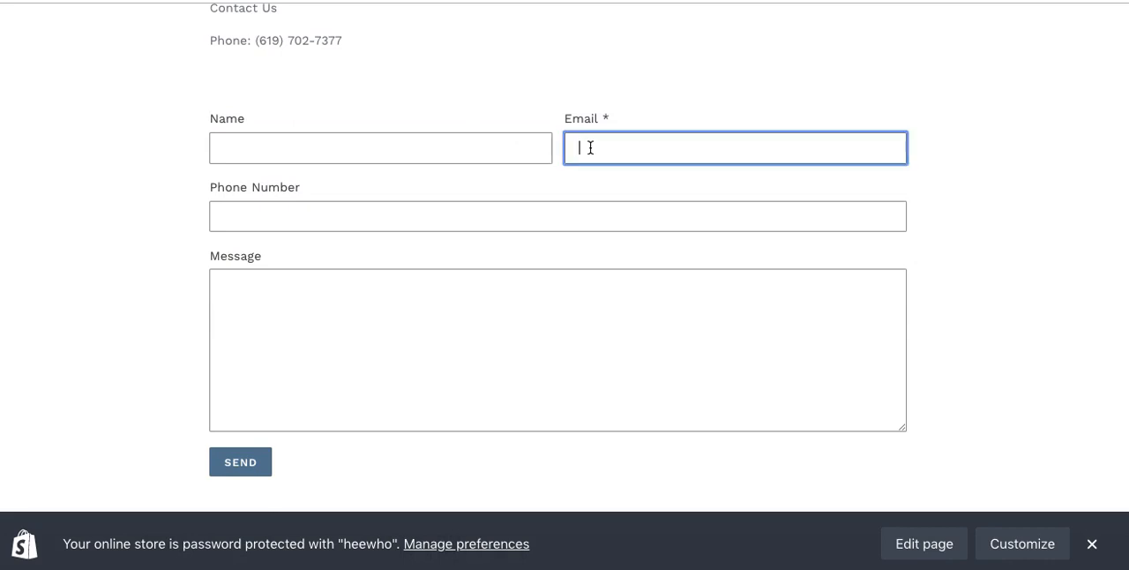
click(453, 219)
click(432, 295)
click(141, 343)
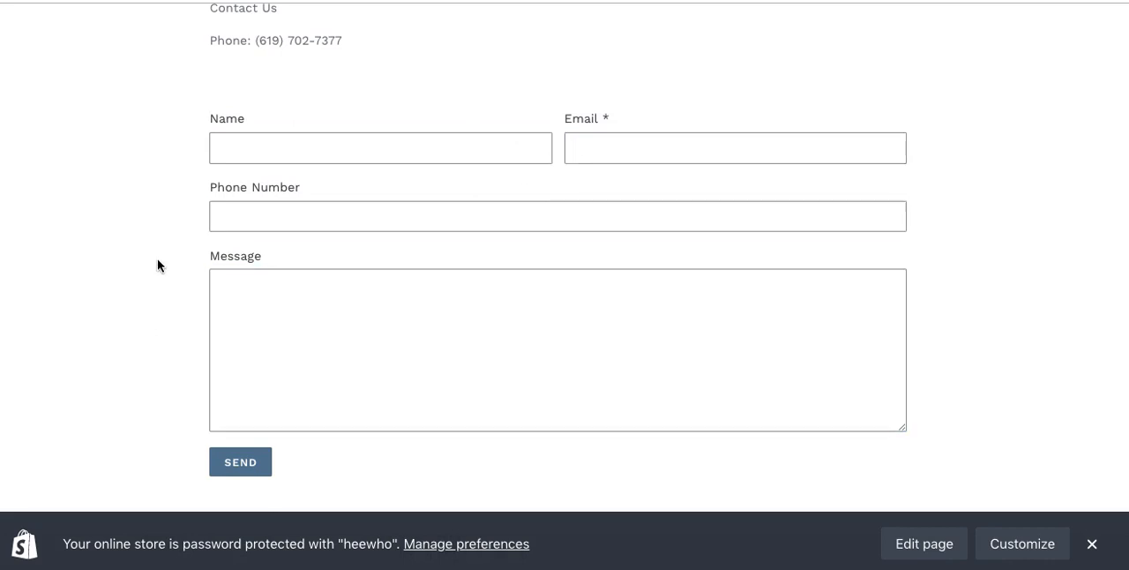
Step: Look up JotForm in a new browser tab and view its online form builder website
key(super+t)
text(jotform)
key(Return)
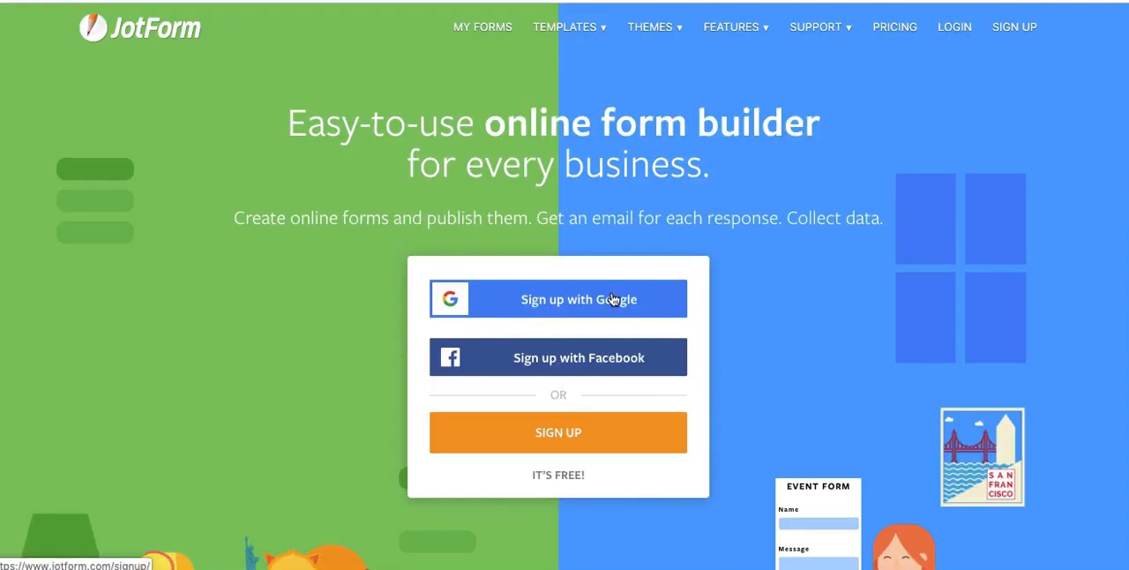
mouse_move(590, 29)
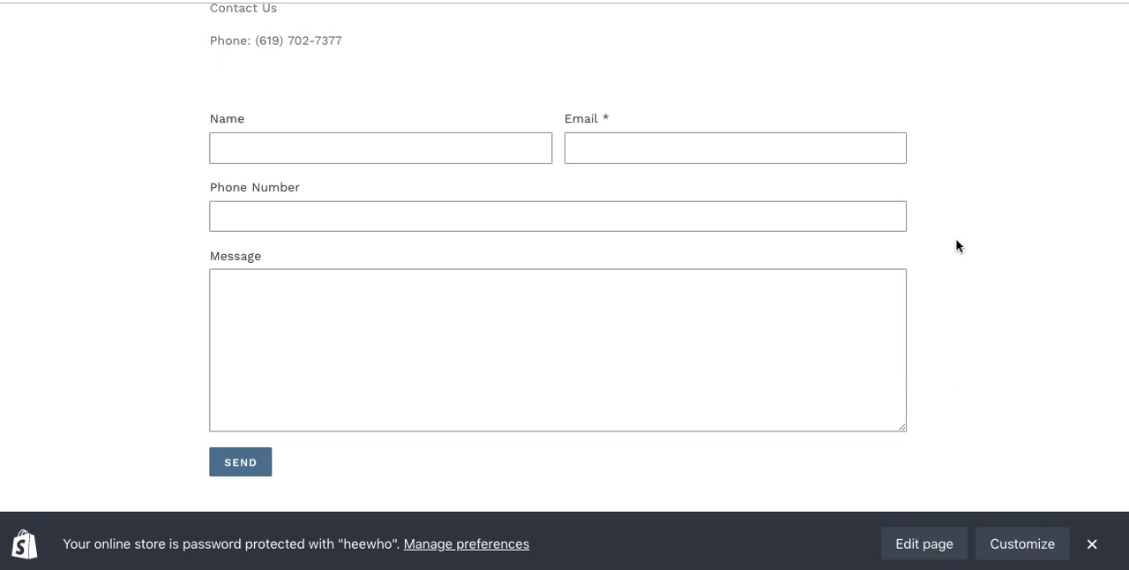
Step: Go from the Contact page to the storefront's home page and review its sections down to the footer
scroll(958, 245, up, 5)
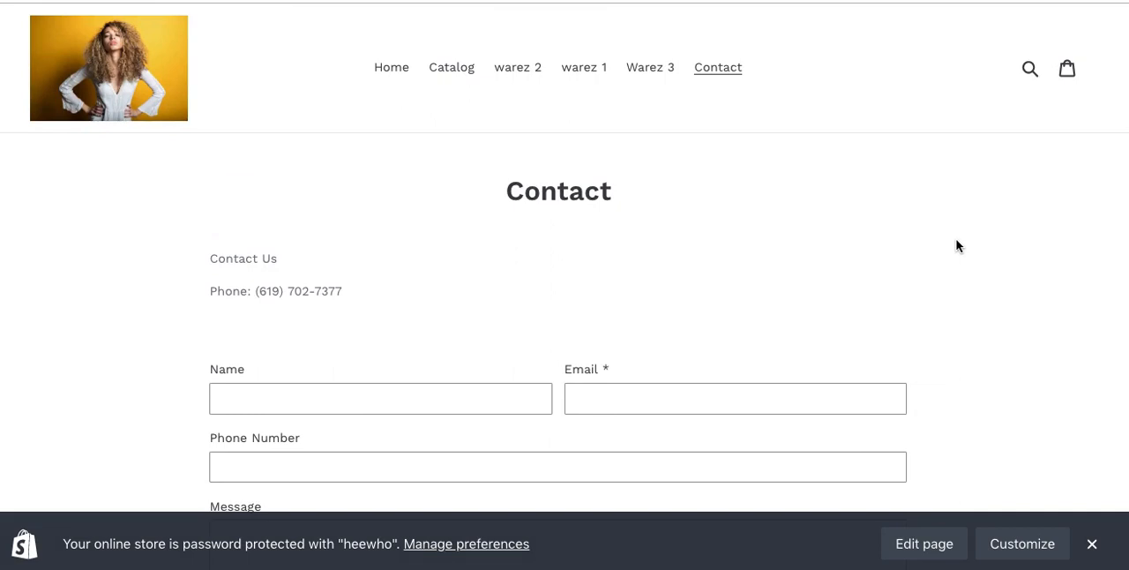
click(380, 69)
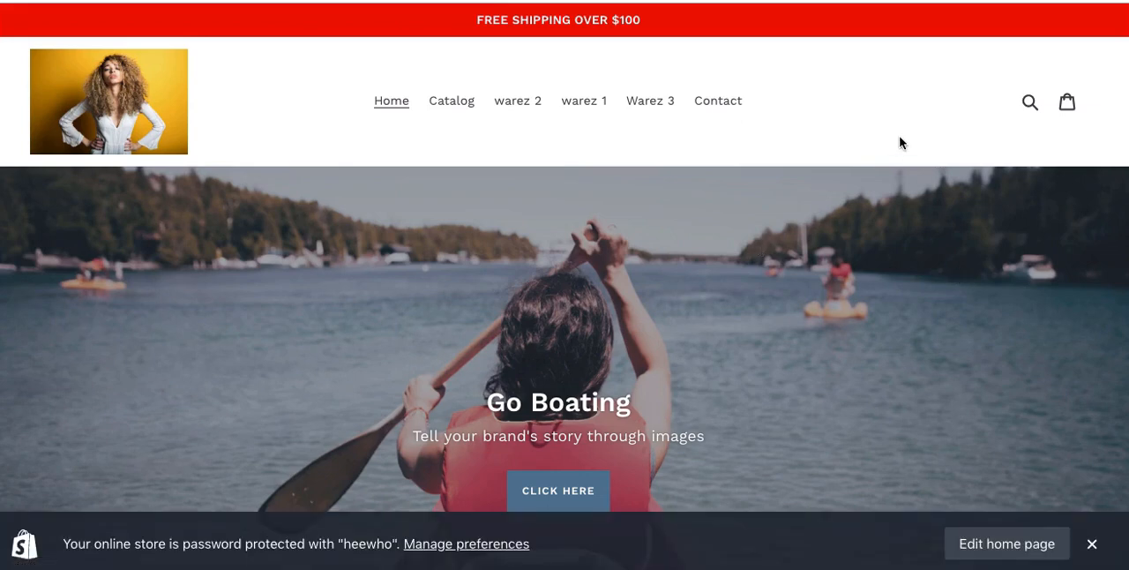
scroll(899, 143, down, 15)
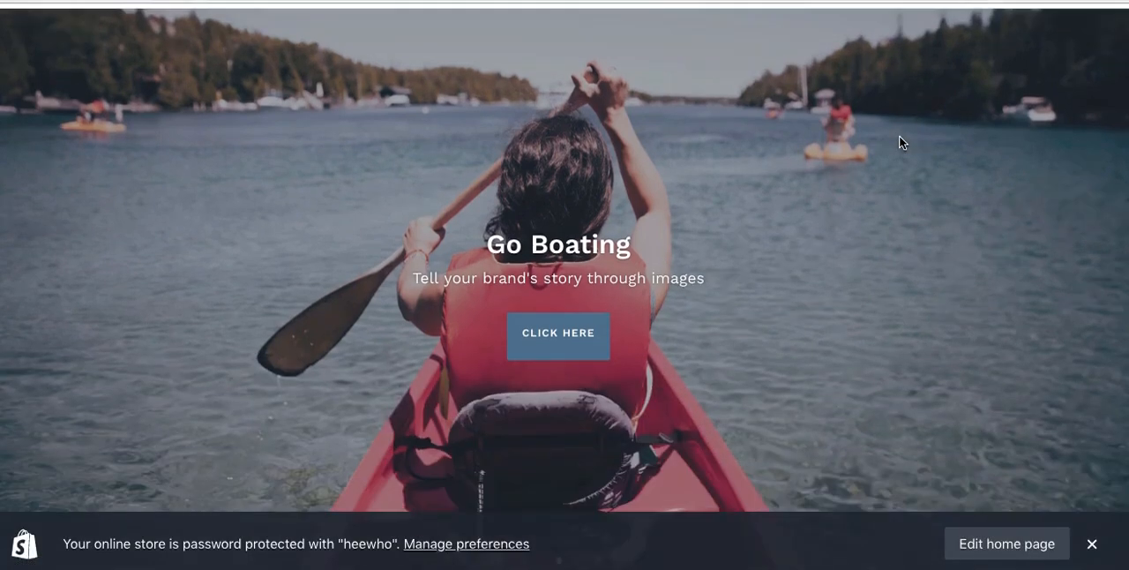
scroll(901, 142, down, 5)
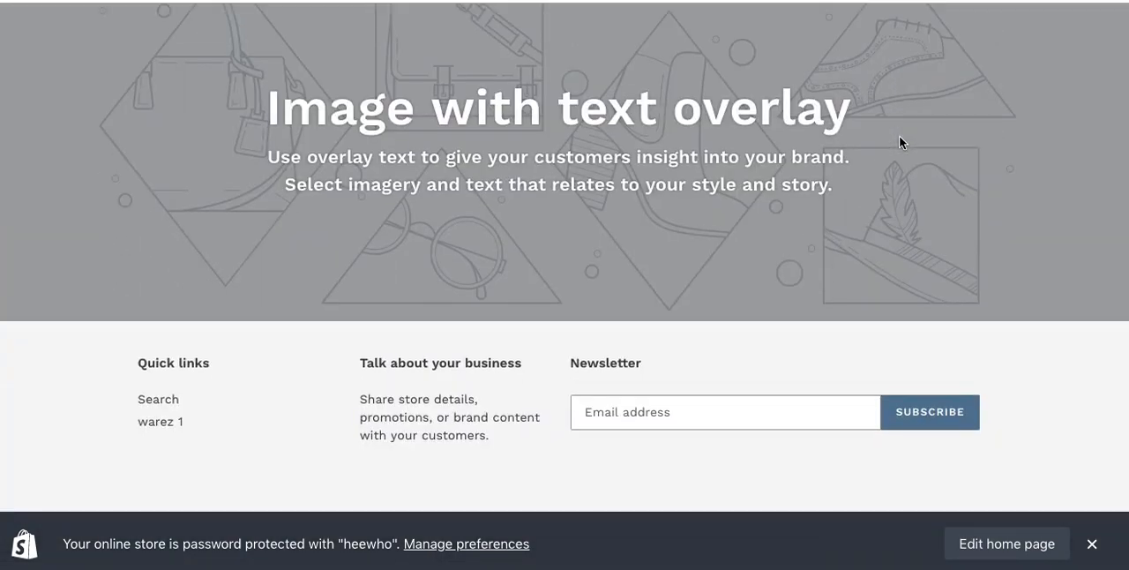
scroll(900, 142, up, 20)
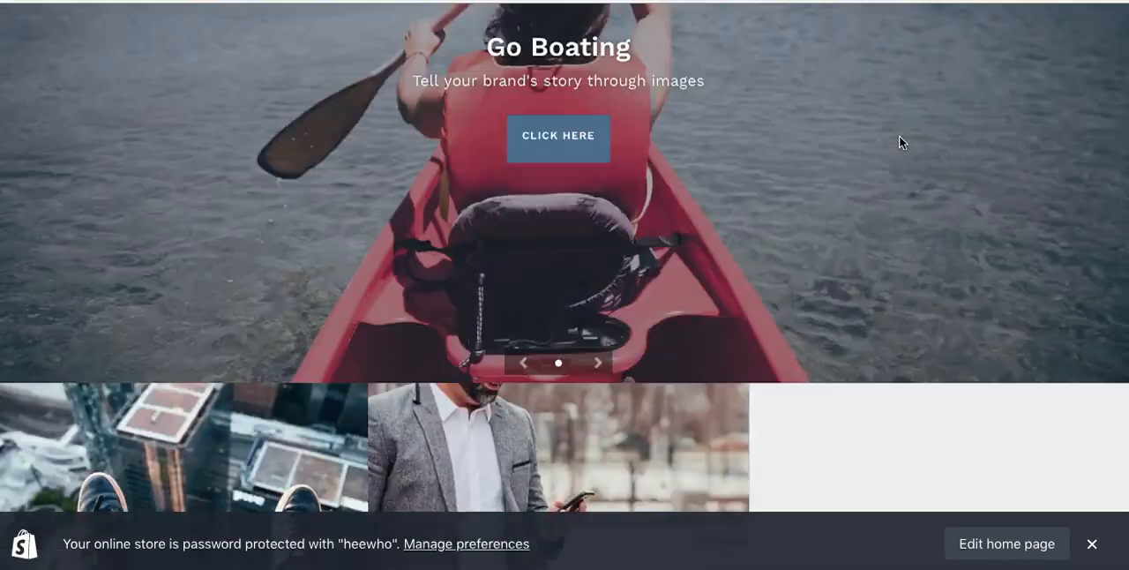
scroll(900, 142, down, 10)
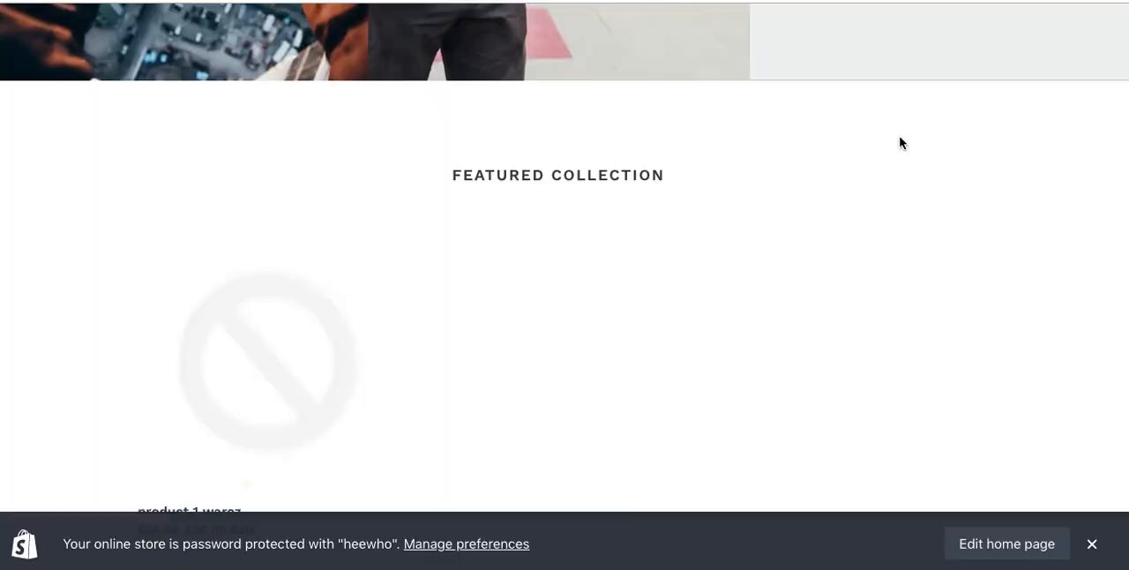
scroll(899, 143, up, 5)
scroll(900, 142, up, 3)
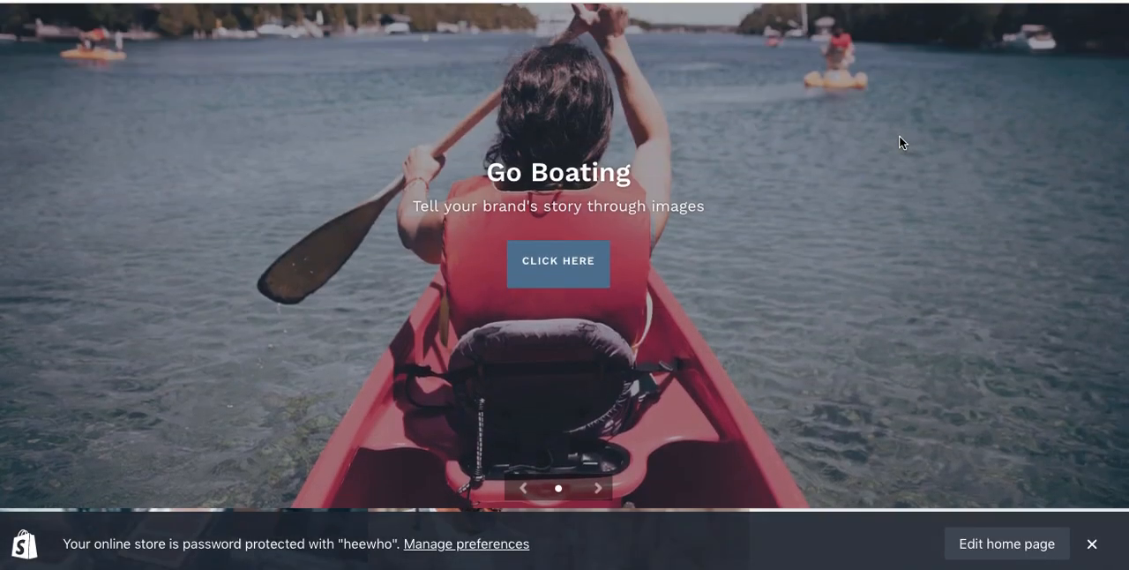
Step: Advance through the slides of the home page slideshow
click(598, 489)
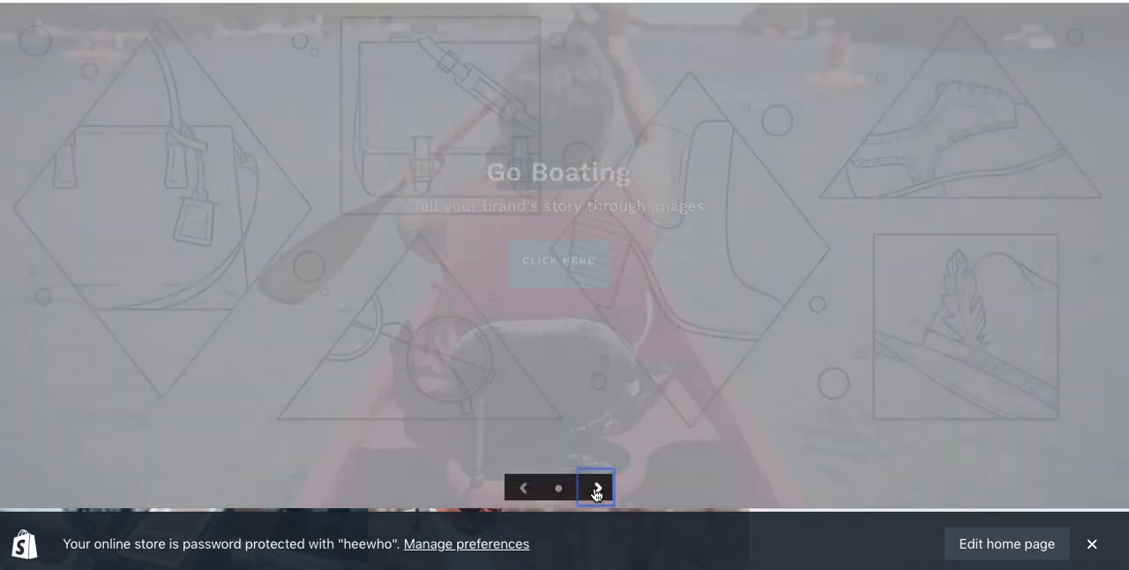
click(597, 489)
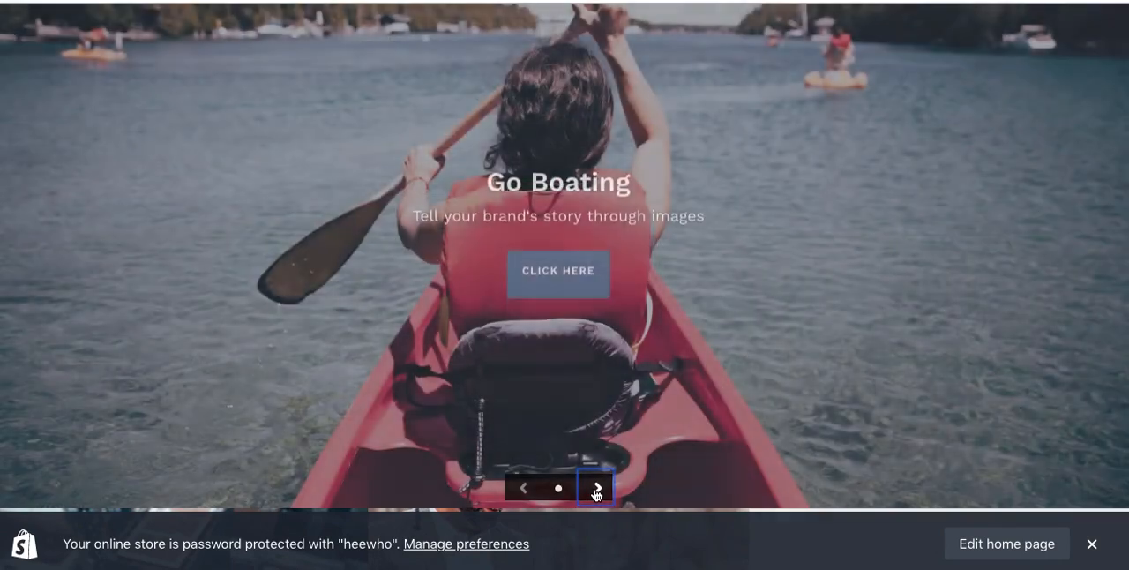
click(598, 489)
click(598, 489)
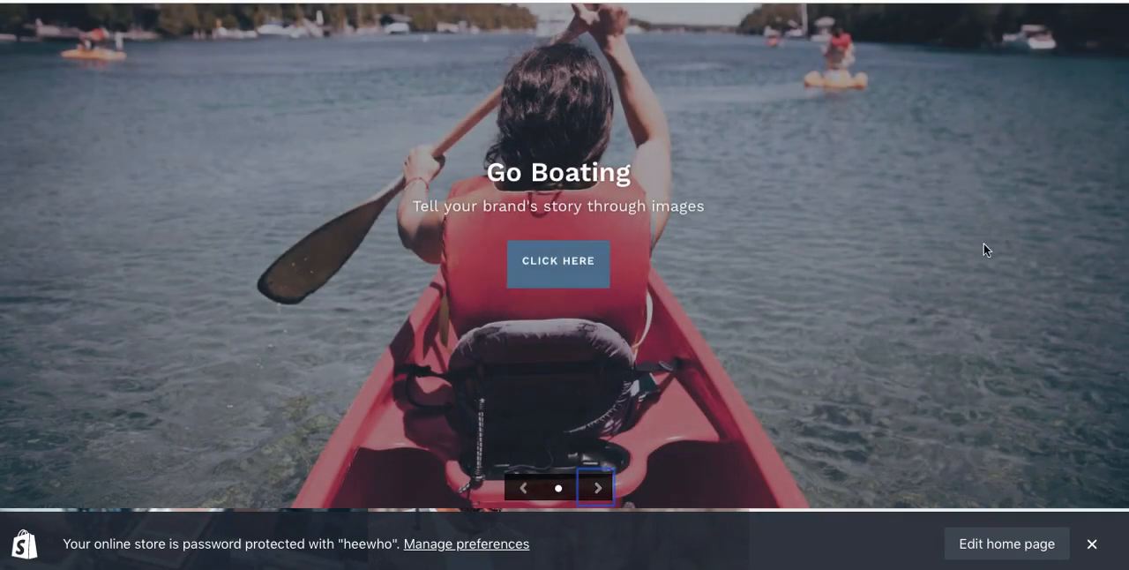
Step: Examine the home page's image gallery and featured collection, and return to the main menu settings in the Shopify admin
scroll(565, 282, up, 3)
drag(1128, 86, 1127, 255)
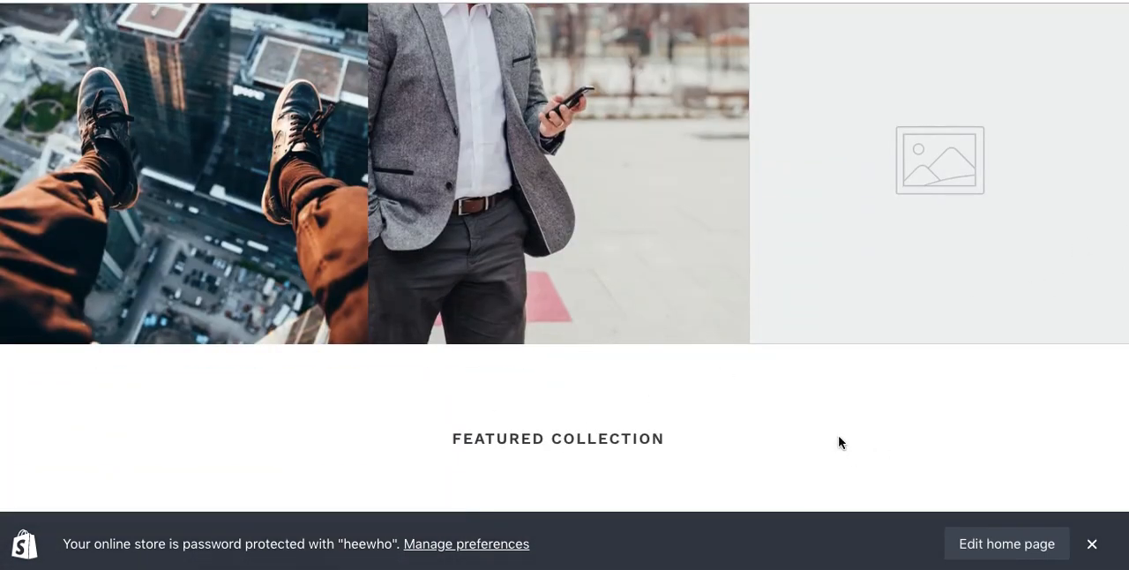
scroll(746, 408, down, 4)
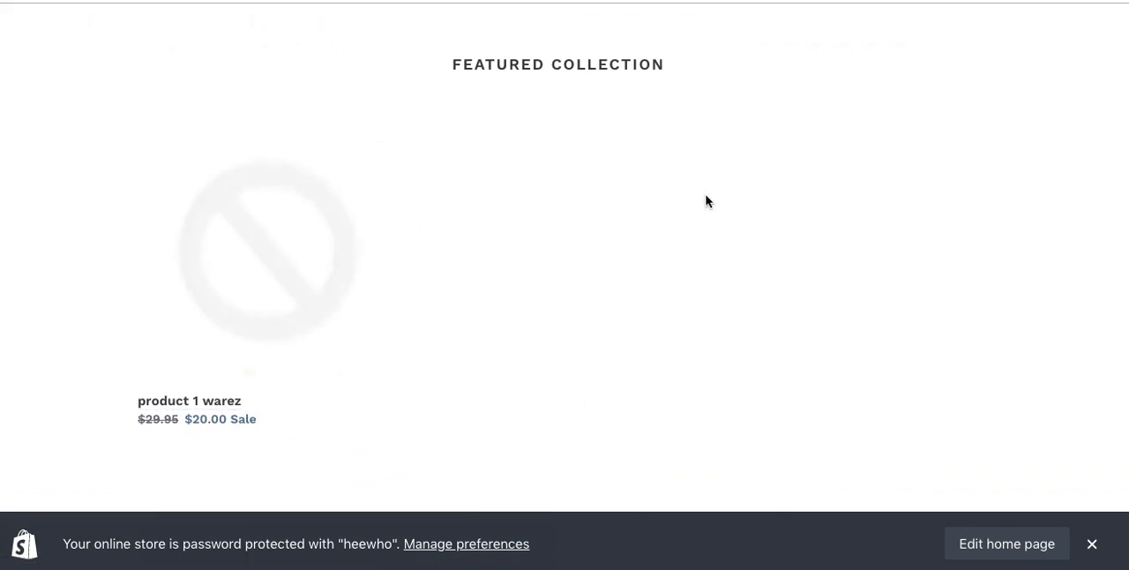
key(ctrl+shift+Tab)
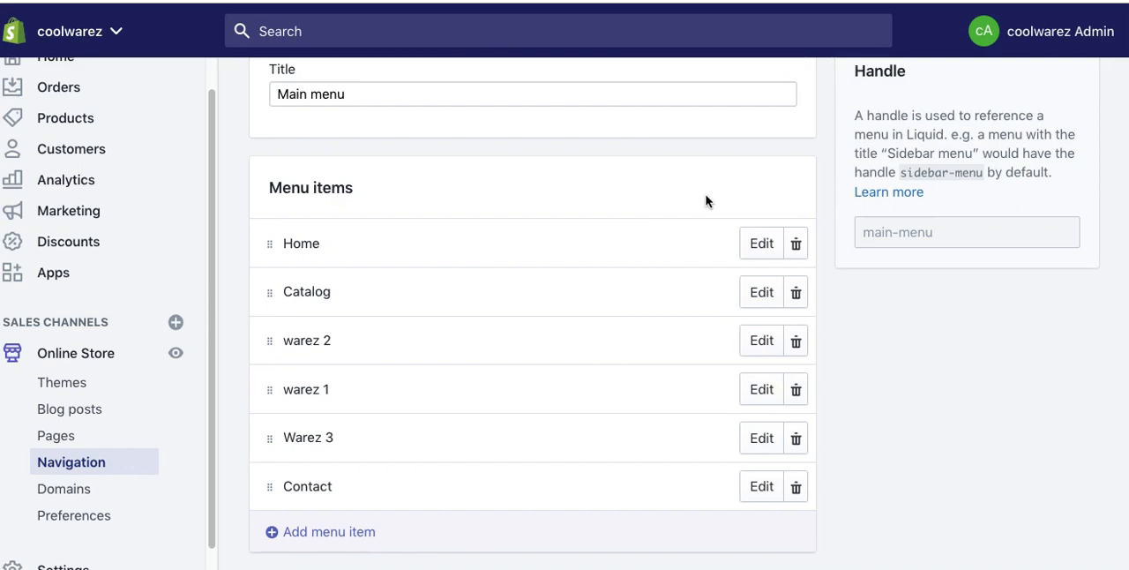
Step: Open the current Debut theme for customization and go to the home page's Featured collection section settings
click(100, 353)
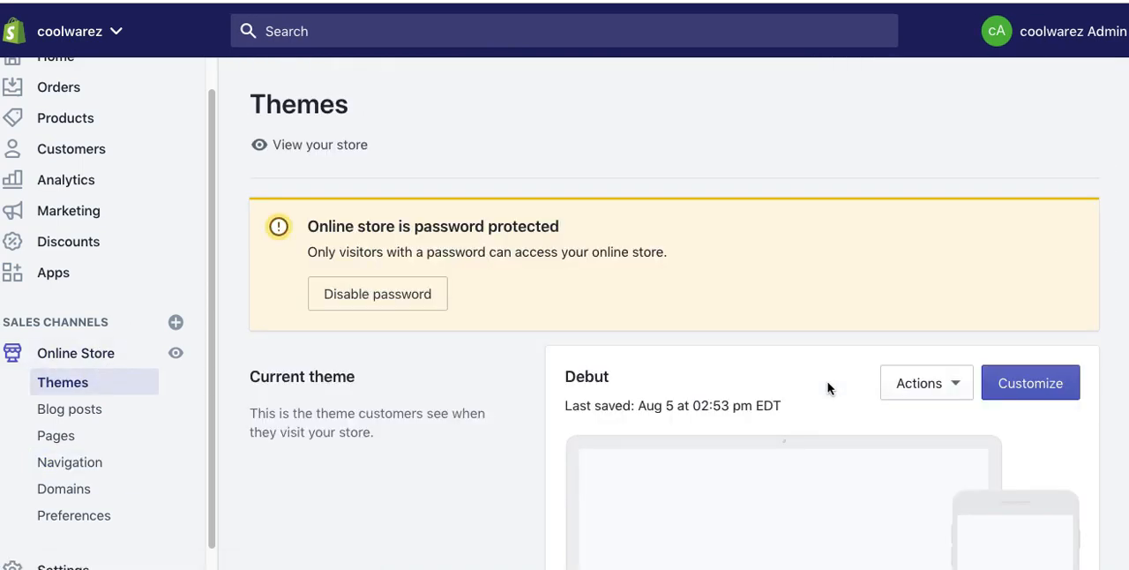
click(1030, 391)
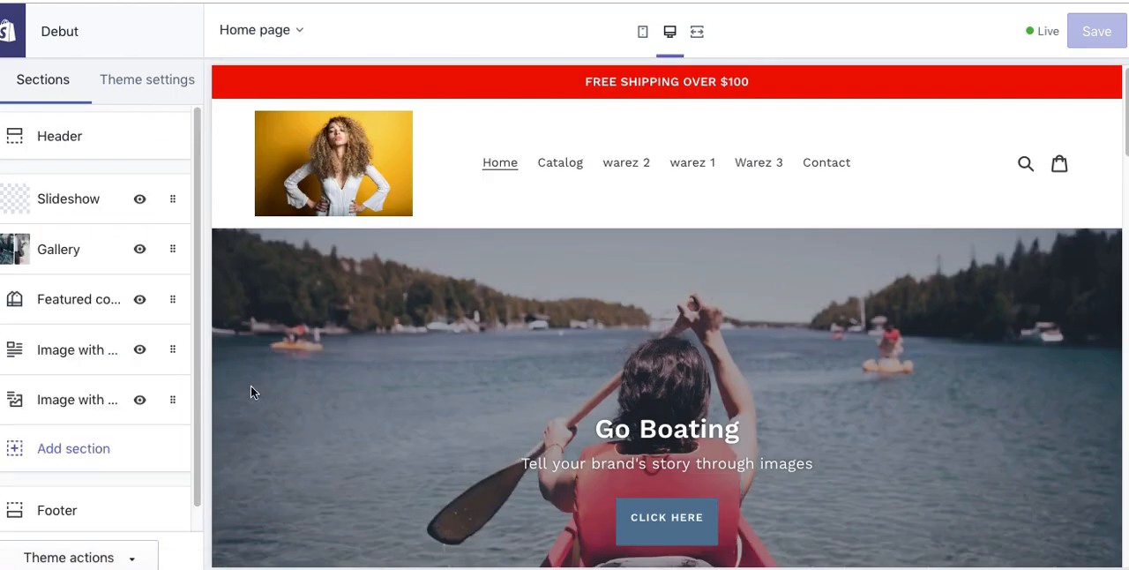
click(67, 299)
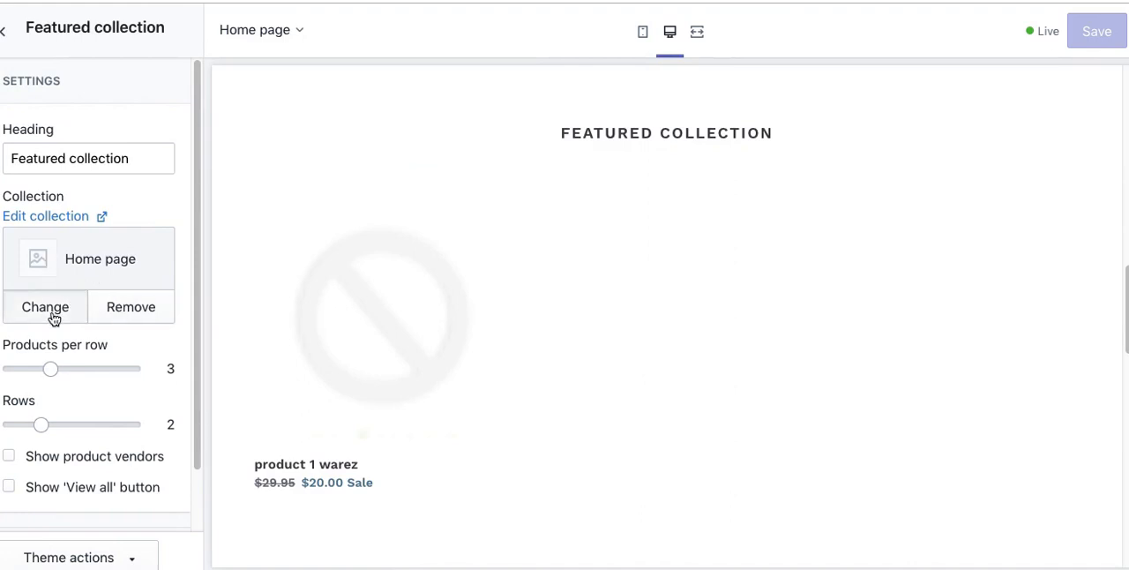
Step: Preview the available collections and set Warez 3 as the one shown in the Featured collection section
click(54, 318)
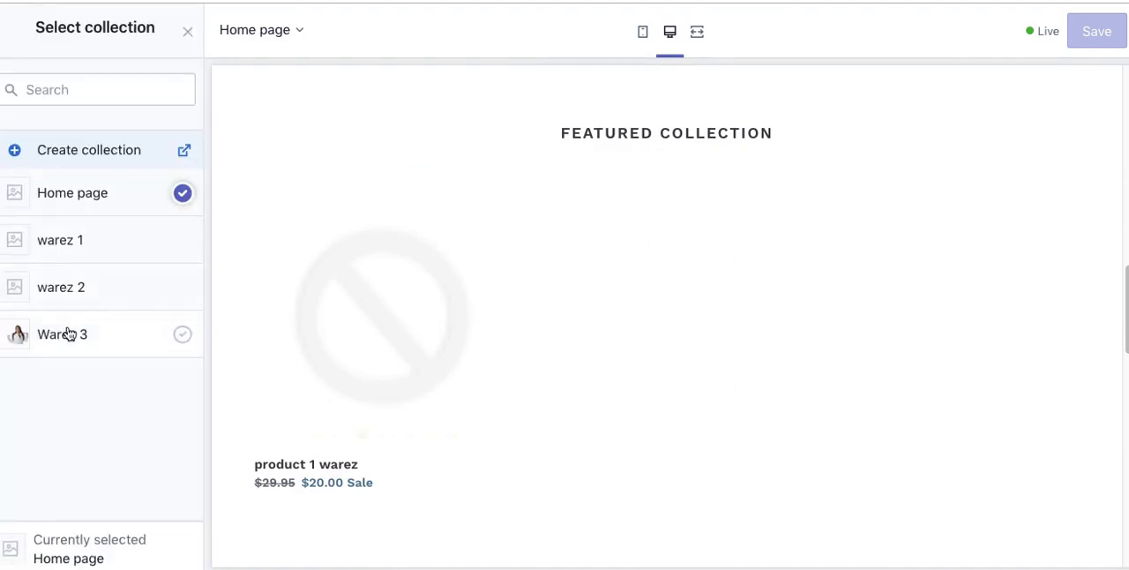
click(69, 334)
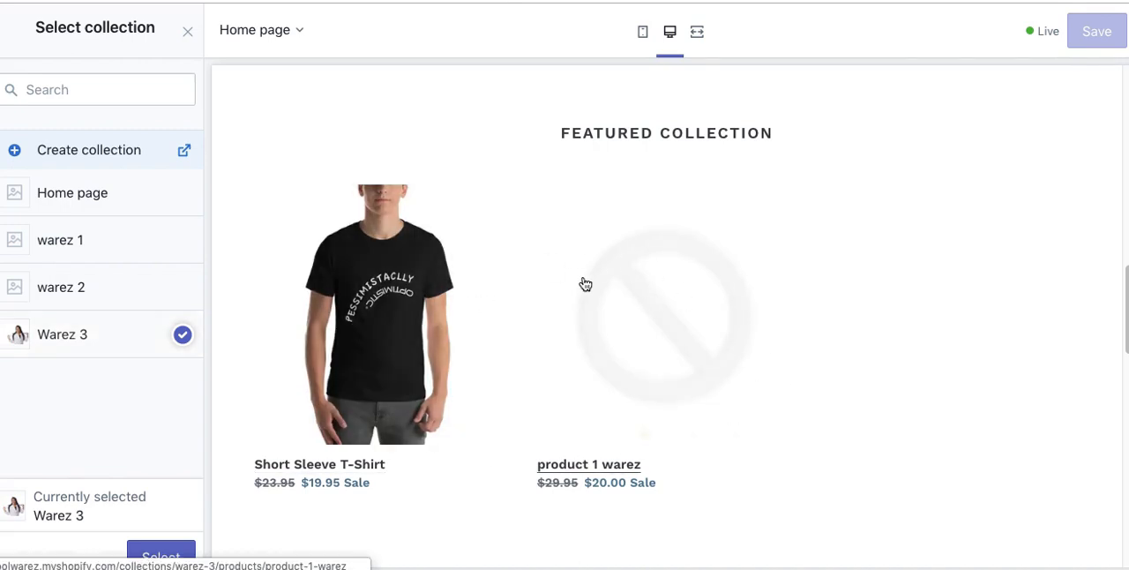
click(164, 288)
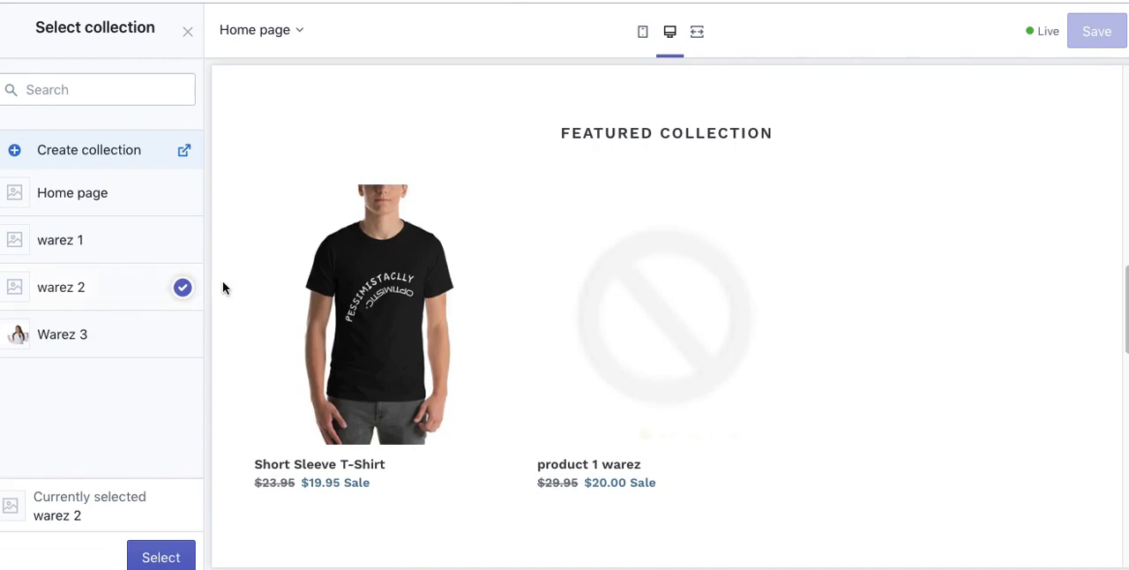
click(126, 239)
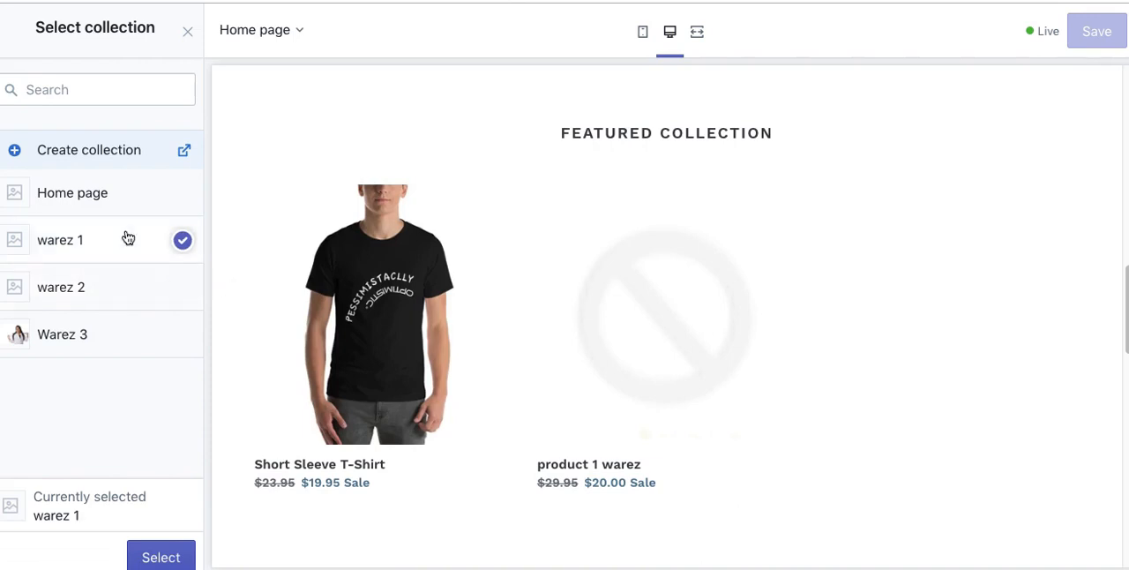
click(101, 349)
click(160, 556)
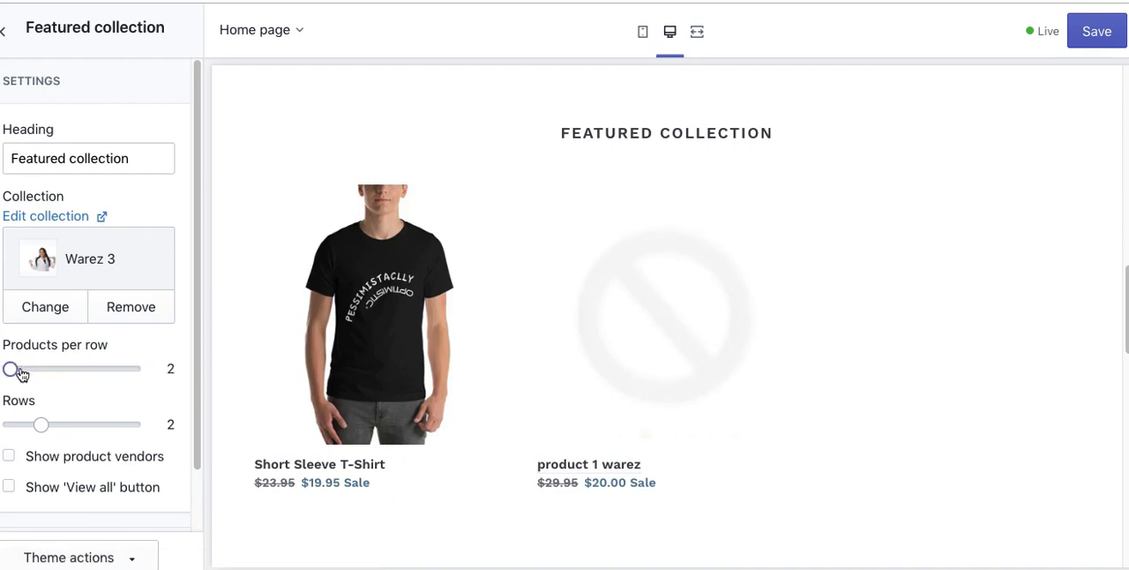
Step: Try different grid sizes for the featured collection and set it to 5 products per row and 1 row
click(62, 373)
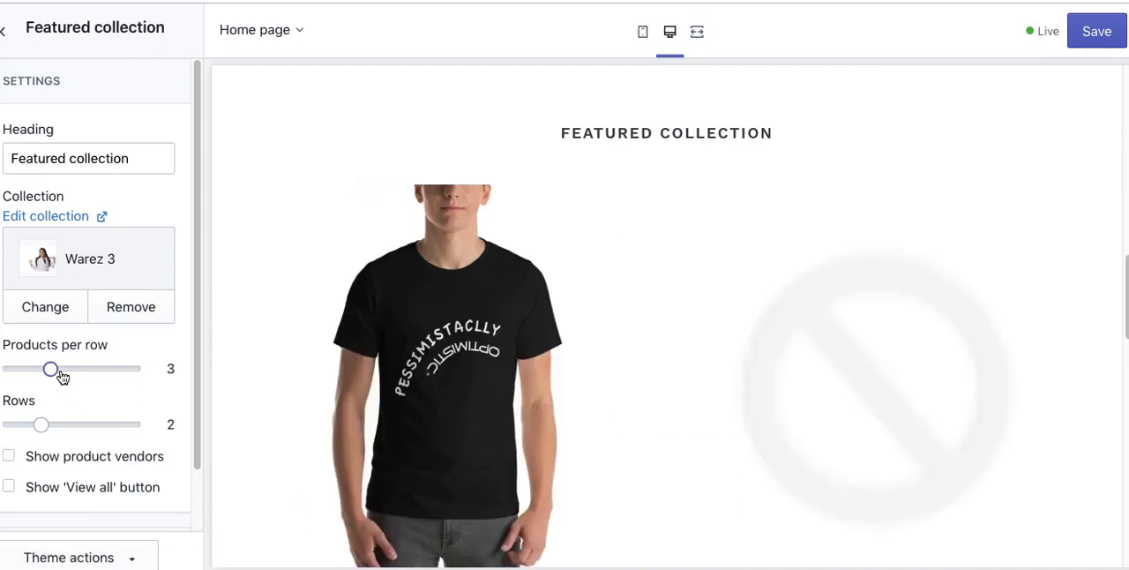
click(89, 369)
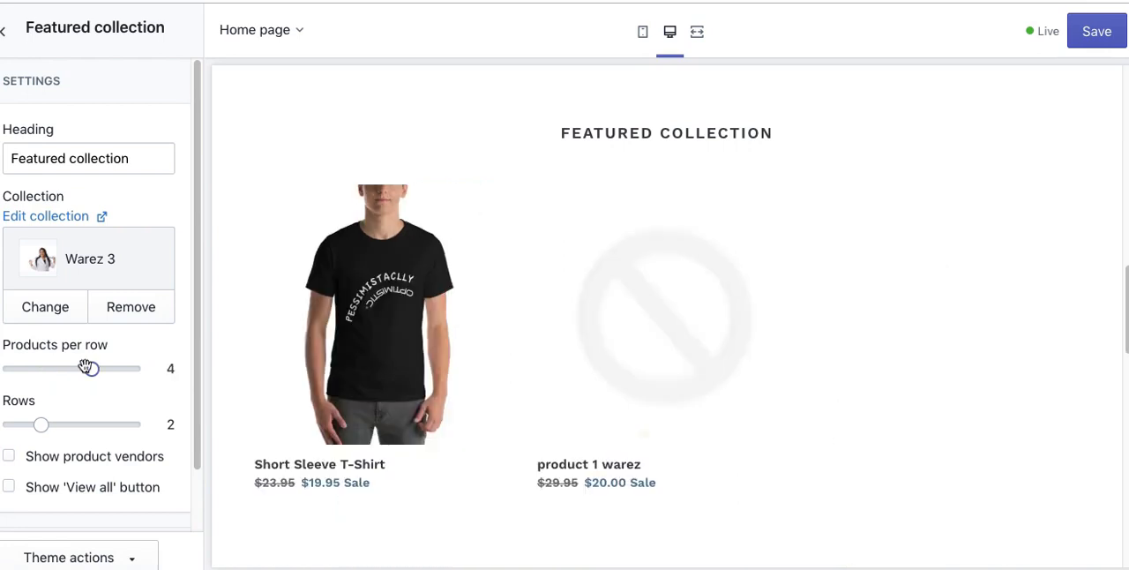
click(121, 376)
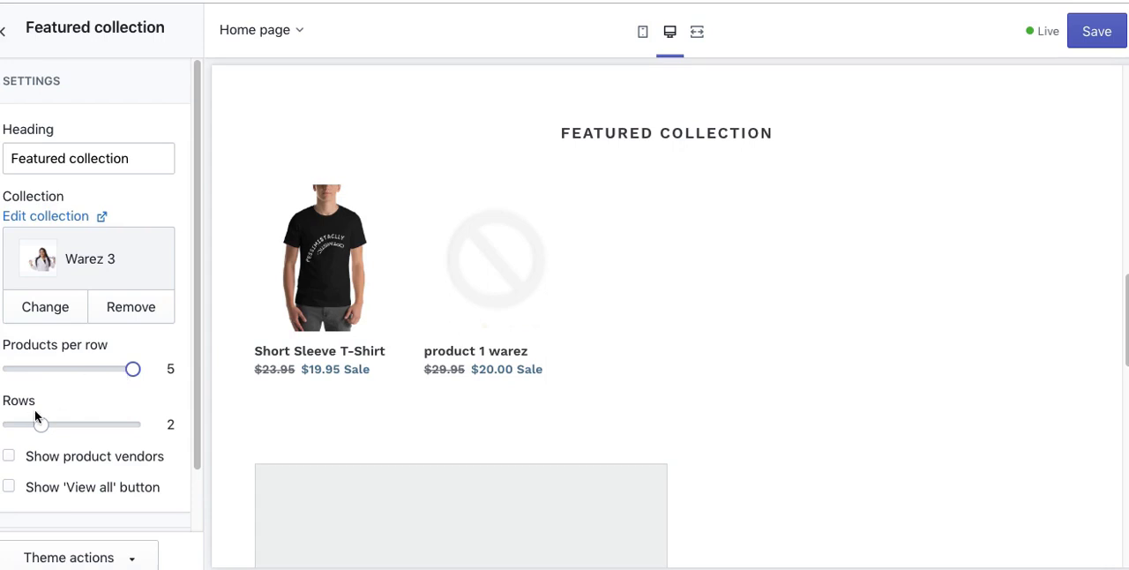
click(77, 428)
drag(33, 433, 5, 430)
Step: Show product vendors and the 'View all' button in the featured collection, and save the theme changes
click(10, 457)
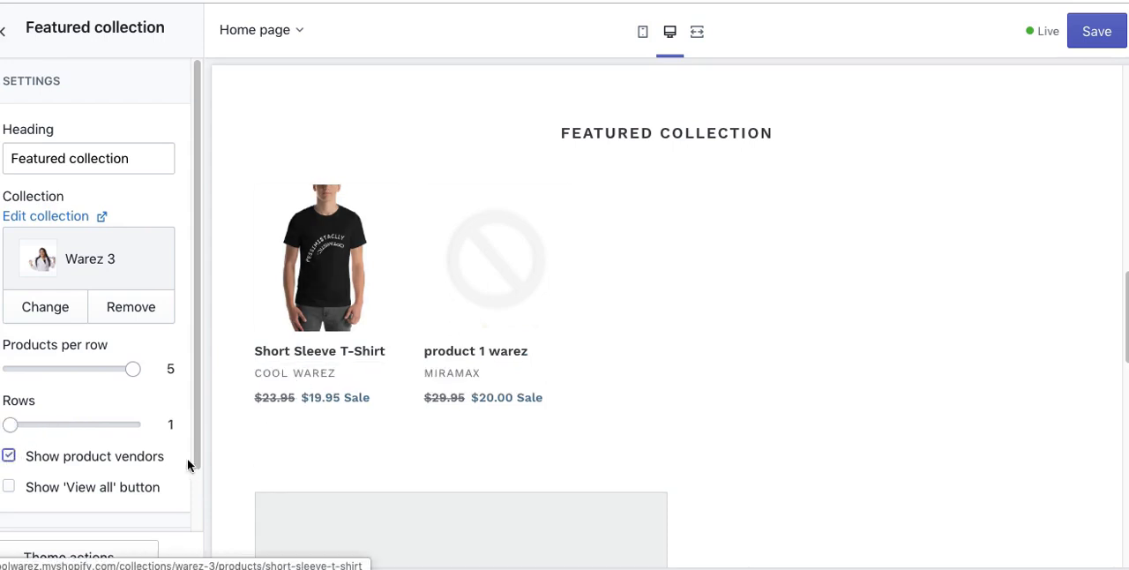
click(9, 486)
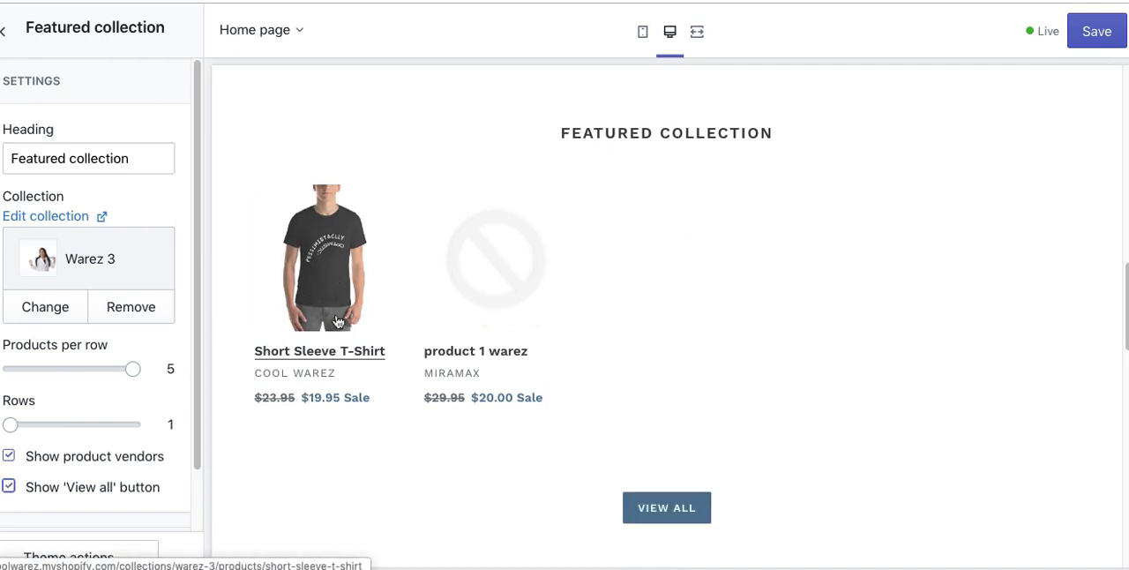
right_click(555, 497)
scroll(494, 446, down, 1)
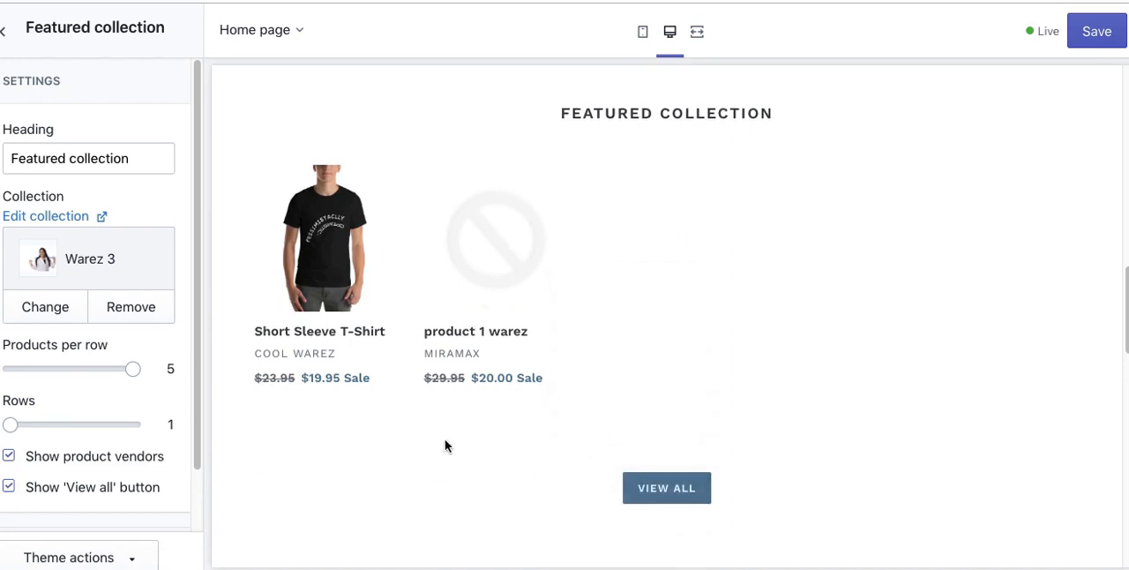
scroll(175, 512, down, 2)
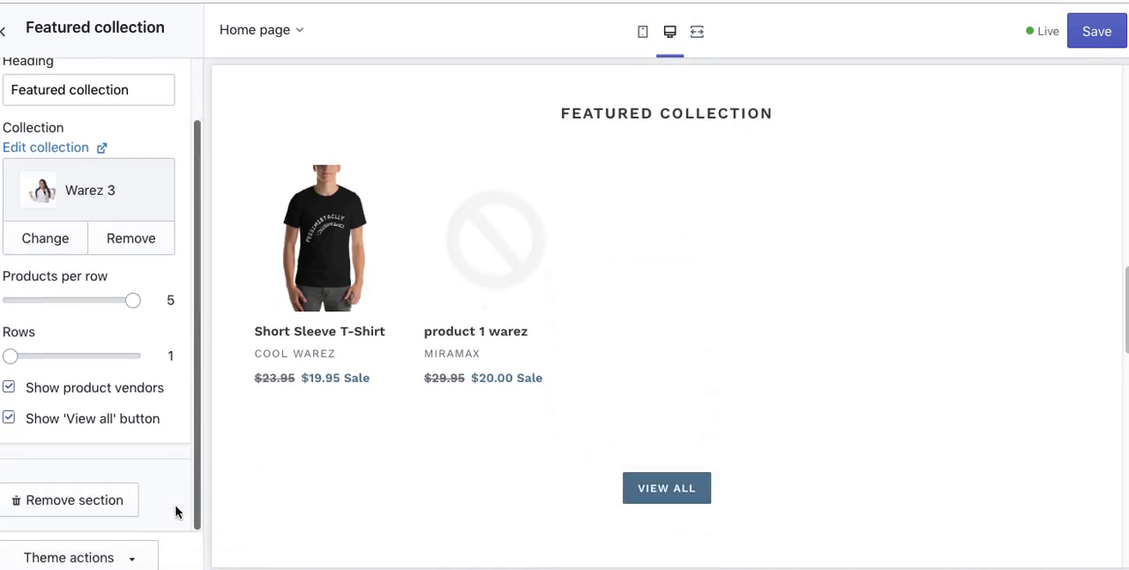
scroll(177, 504, up, 2)
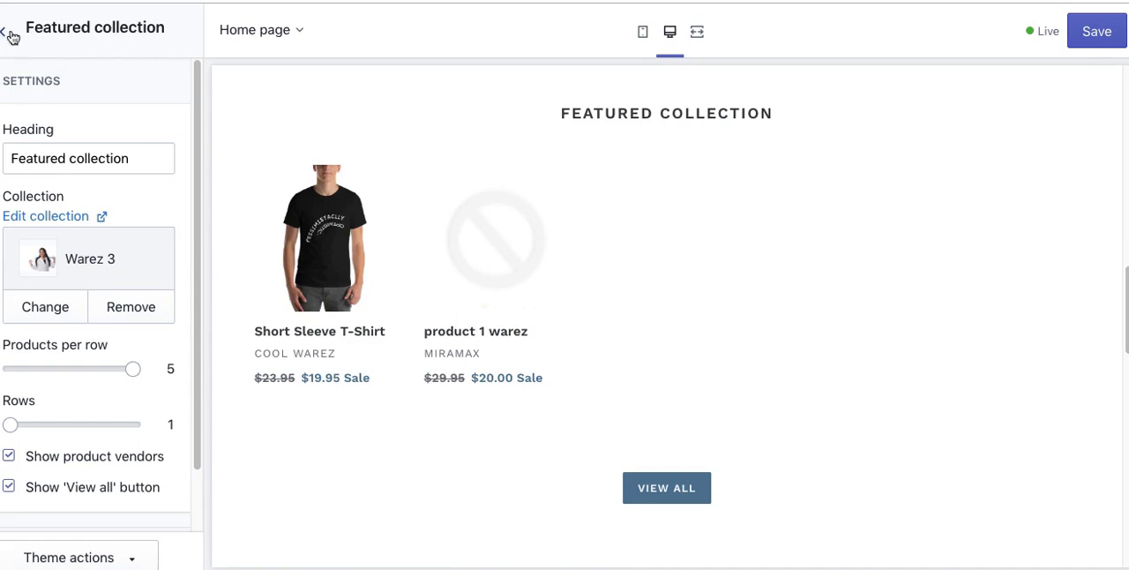
click(1097, 31)
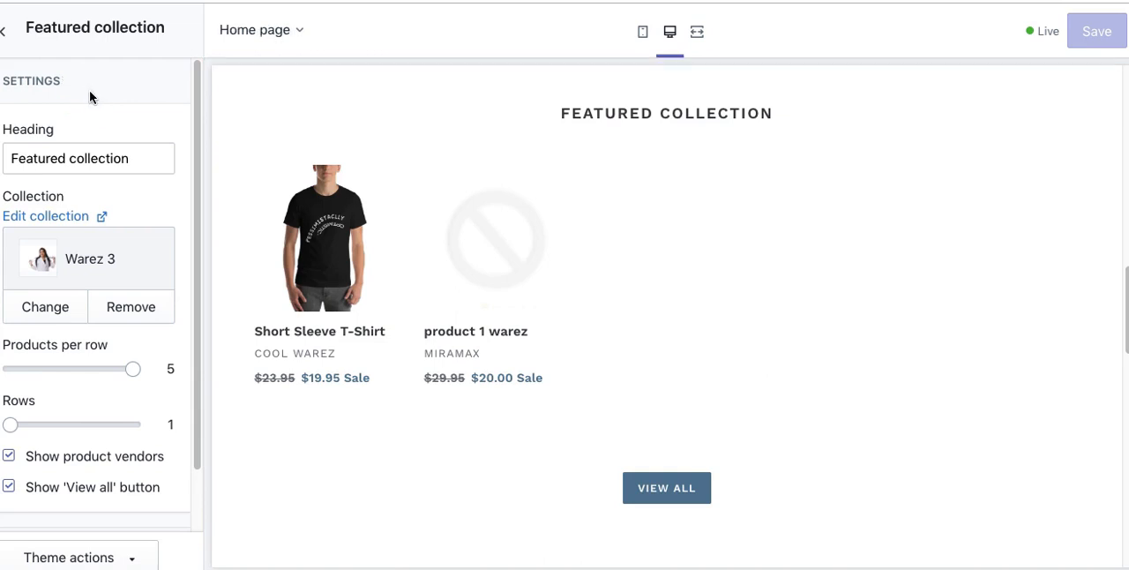
Step: Fill the Gallery section's empty third image with the Women's Fashion free image of a woman in white holding up a patterned cloth
click(7, 32)
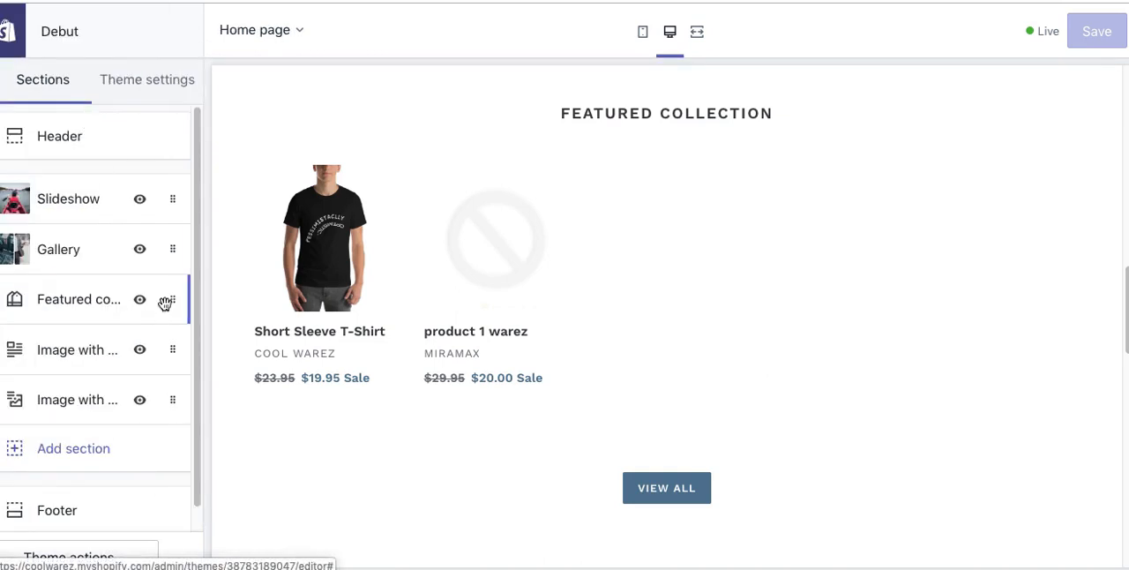
click(67, 263)
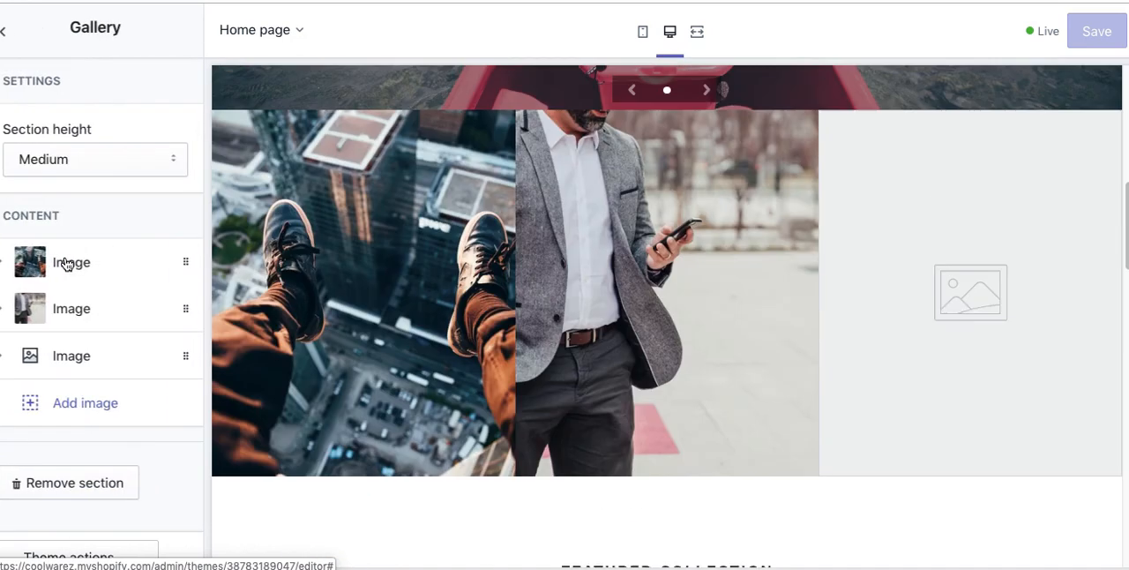
click(52, 360)
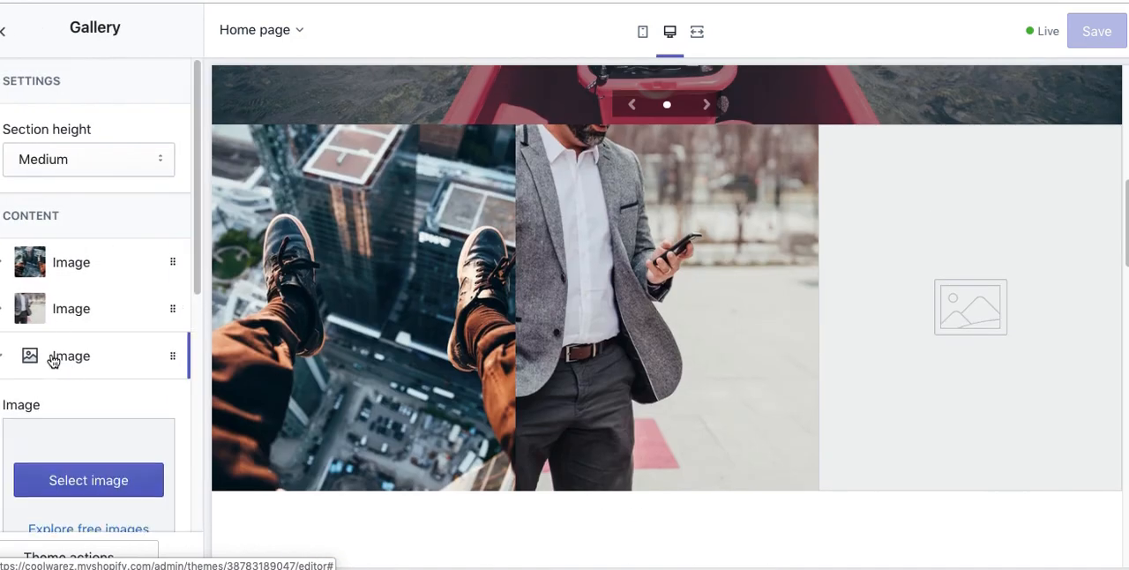
click(18, 361)
click(18, 362)
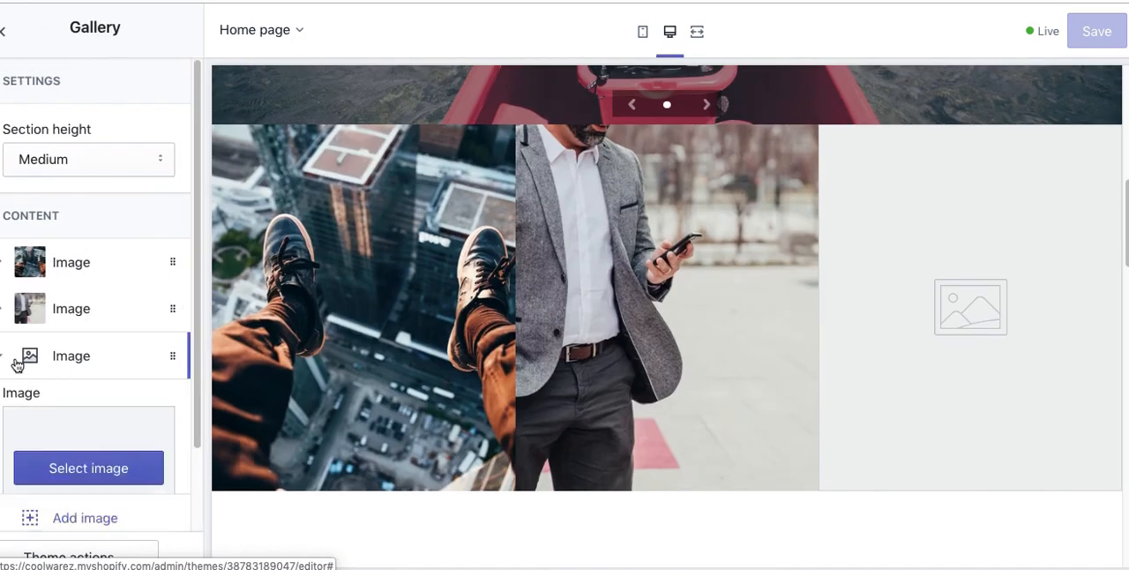
click(115, 480)
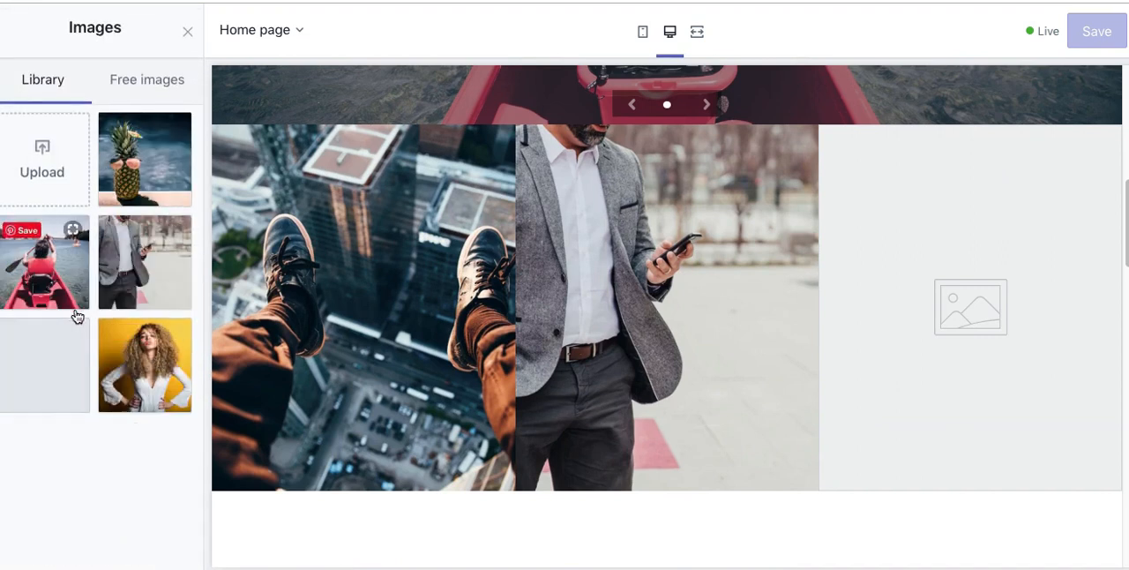
click(150, 81)
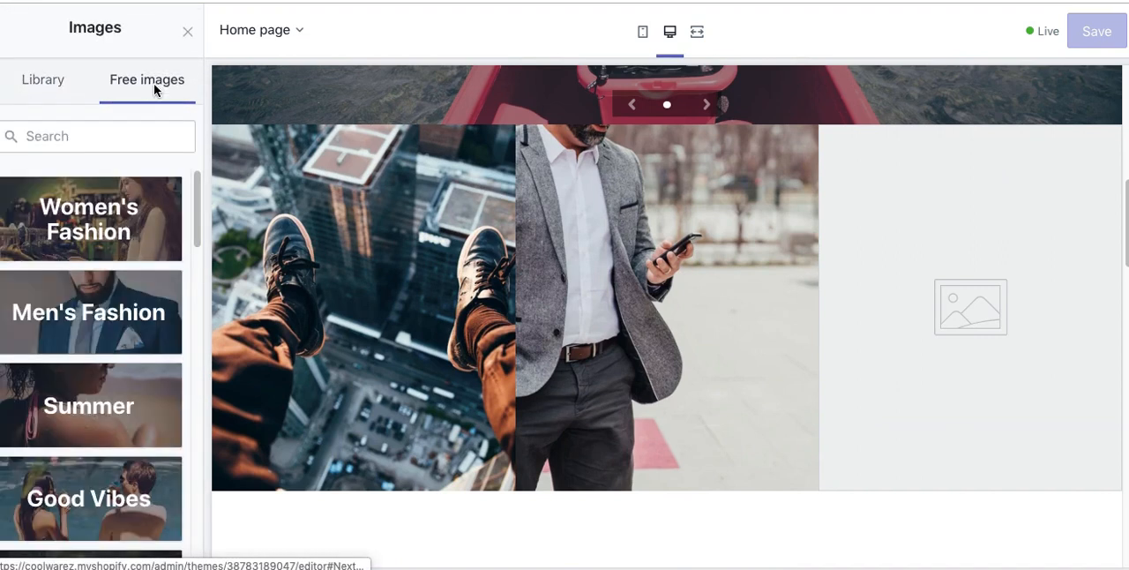
click(92, 216)
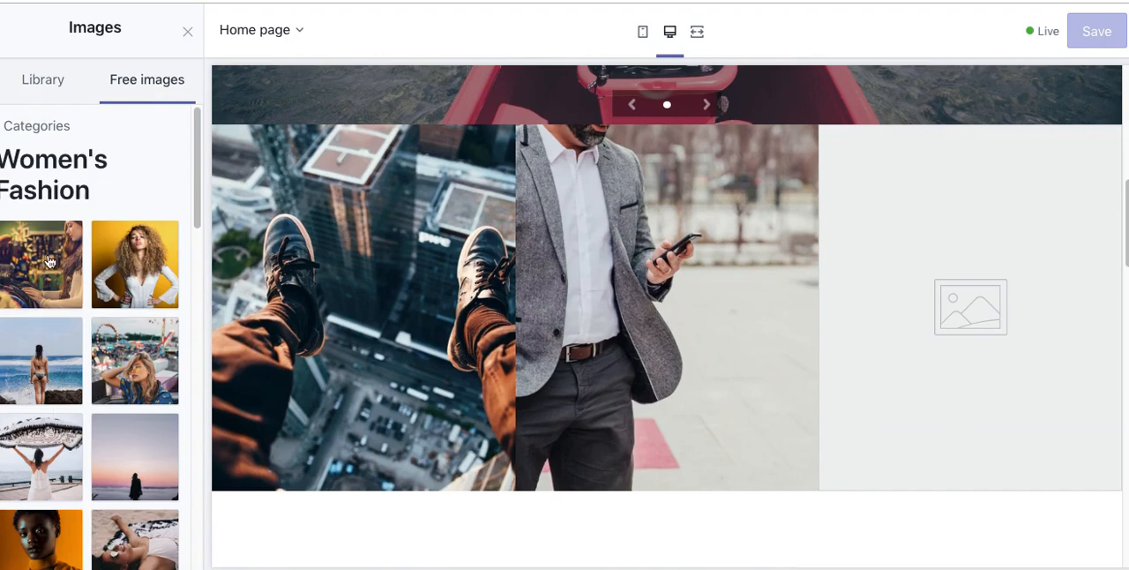
click(54, 465)
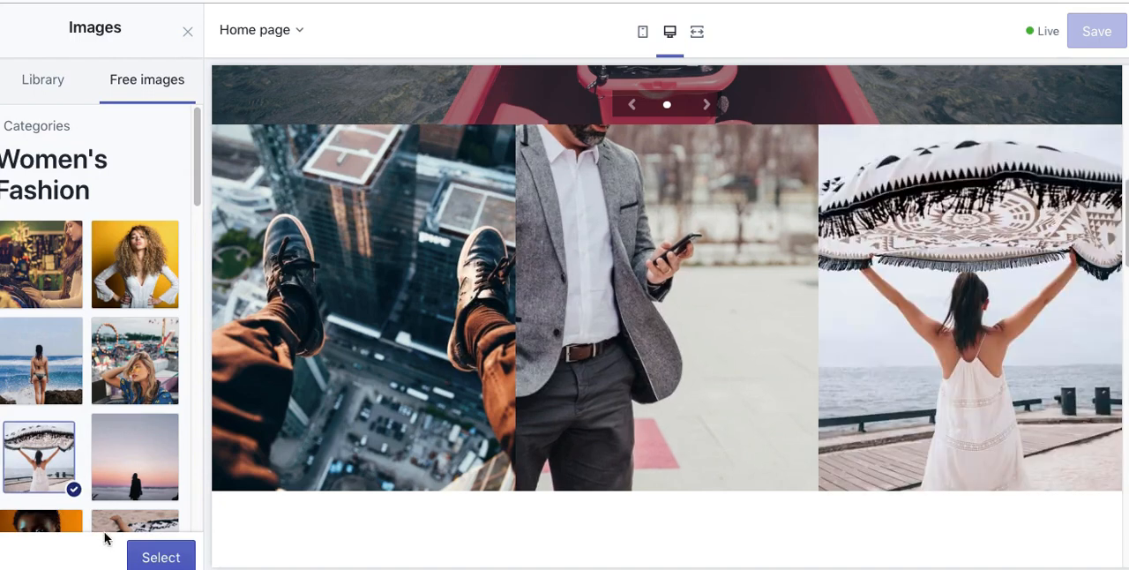
click(163, 556)
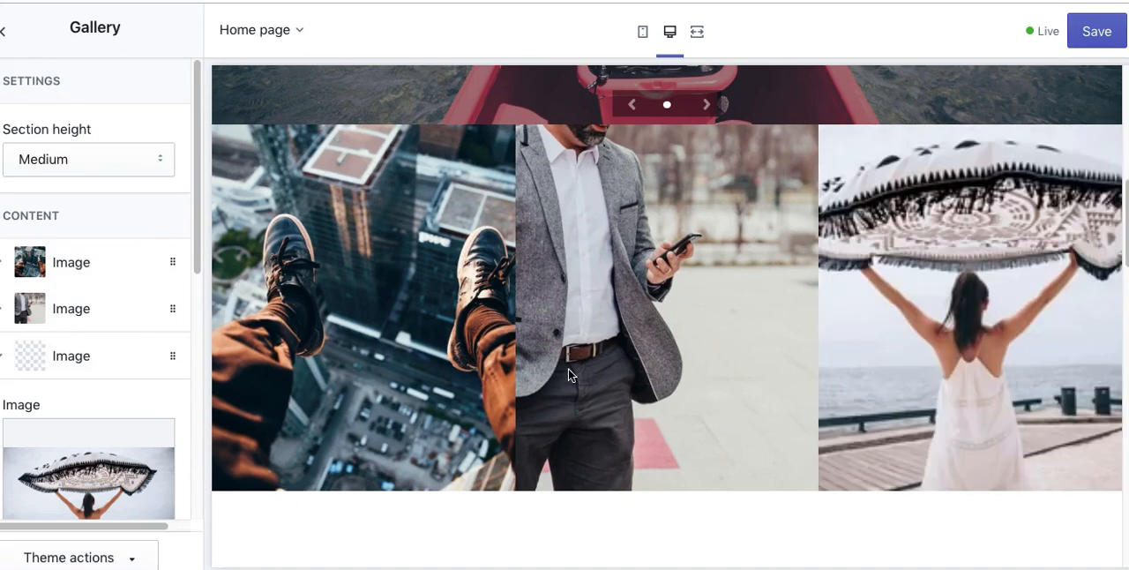
Step: Set the Image with text section's picture to the library image of the pineapple wearing sunglasses
scroll(568, 371, down, 10)
scroll(676, 444, down, 5)
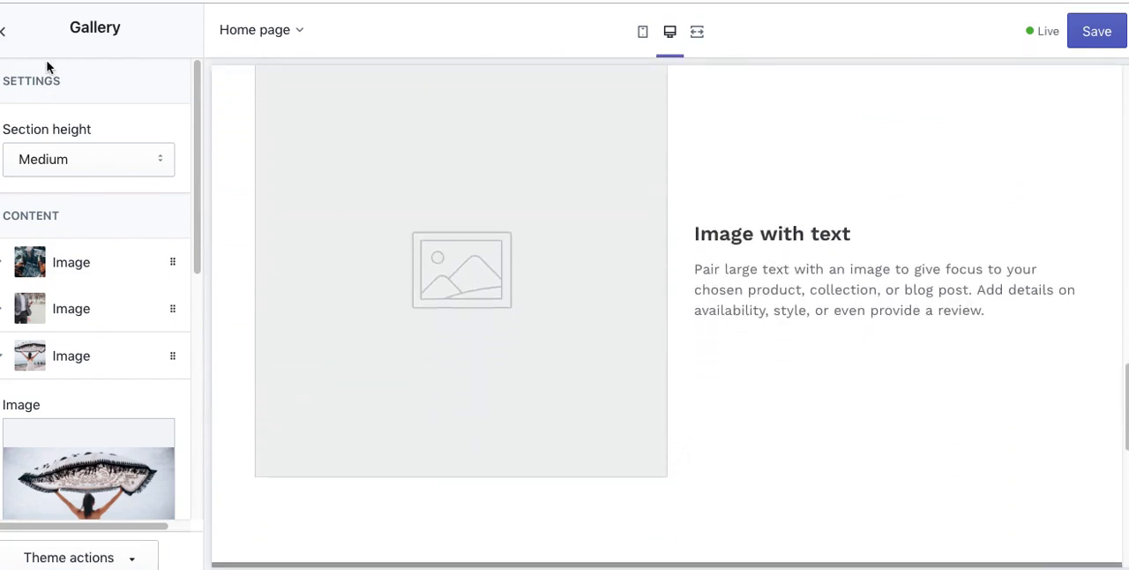
click(4, 32)
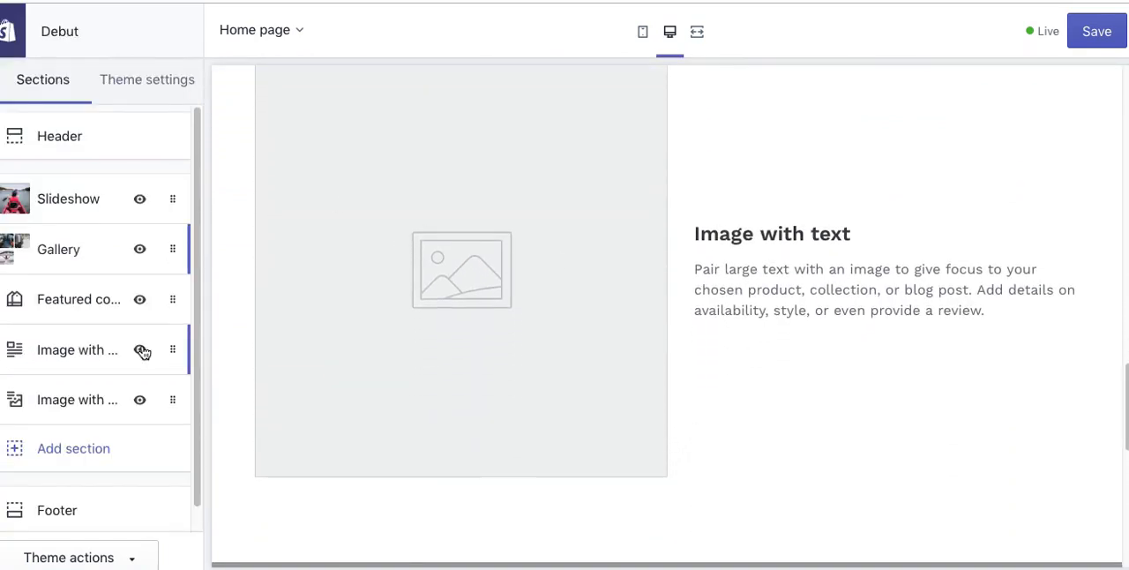
click(73, 361)
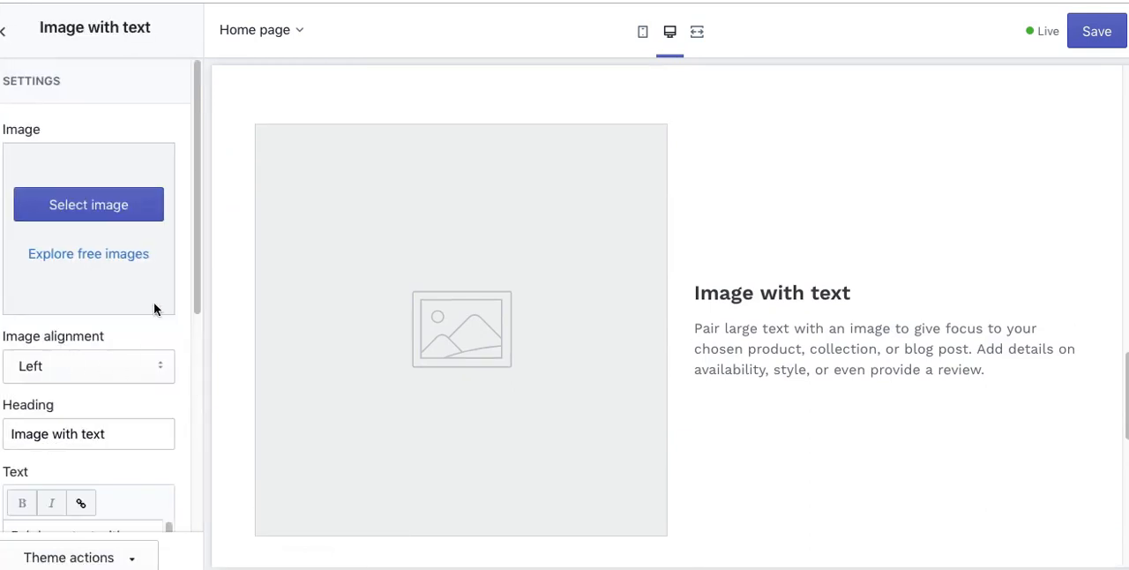
click(111, 217)
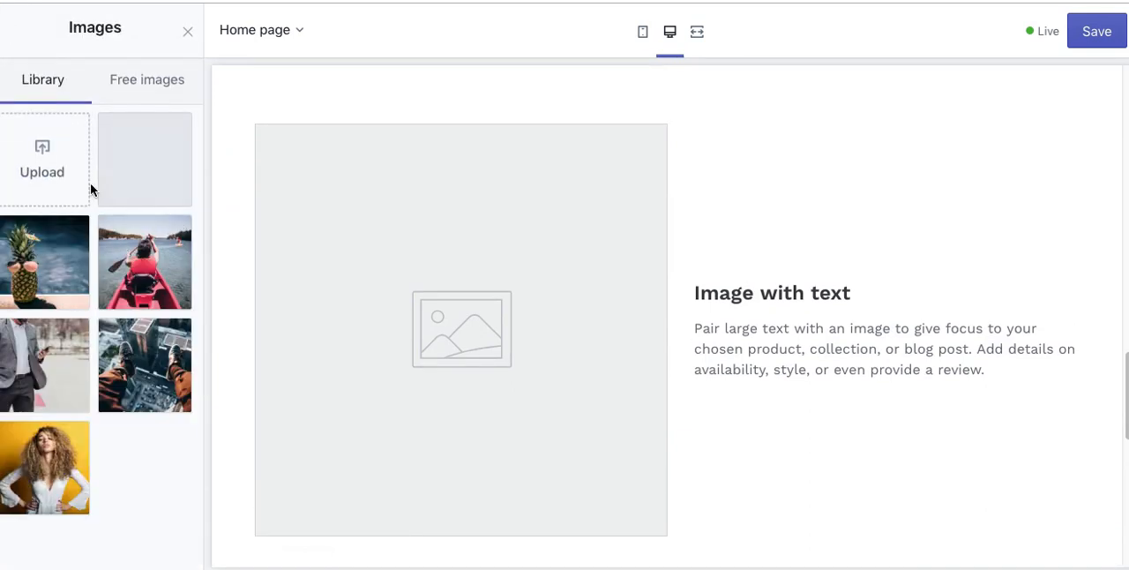
click(36, 262)
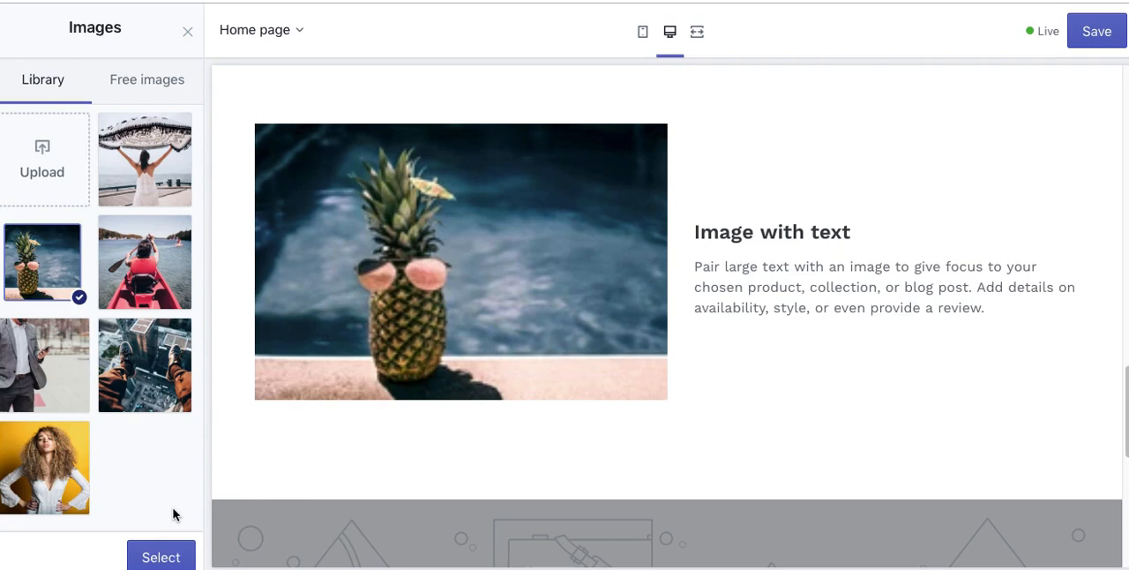
click(165, 562)
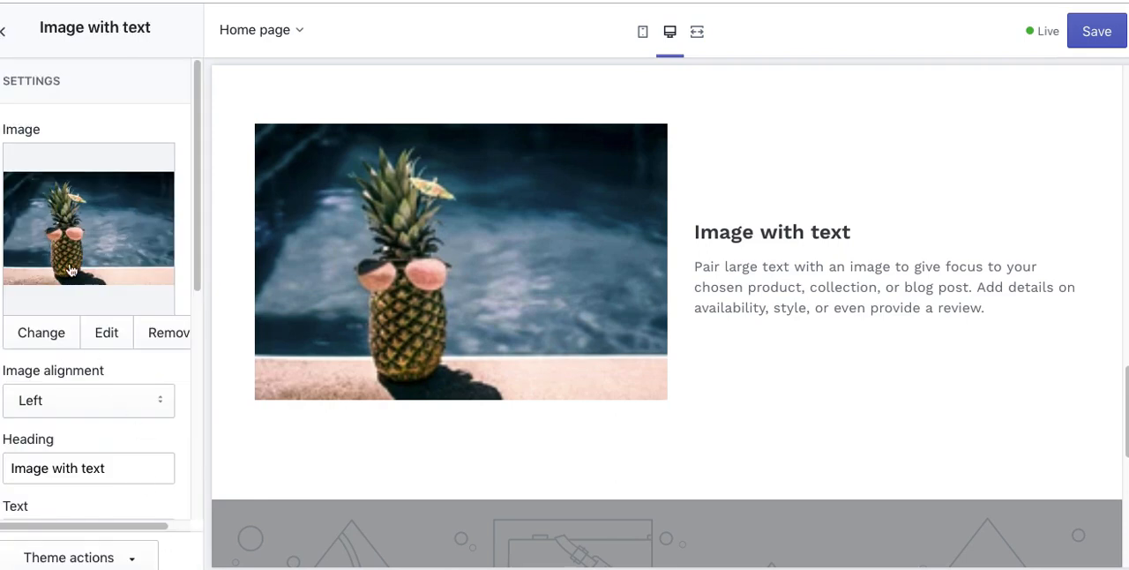
click(111, 335)
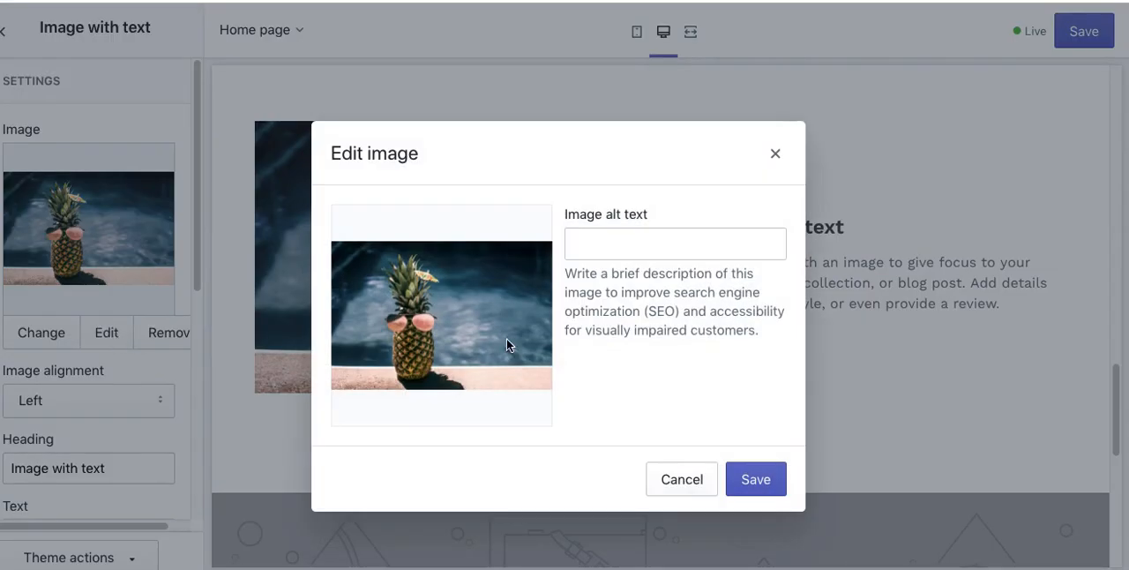
click(633, 240)
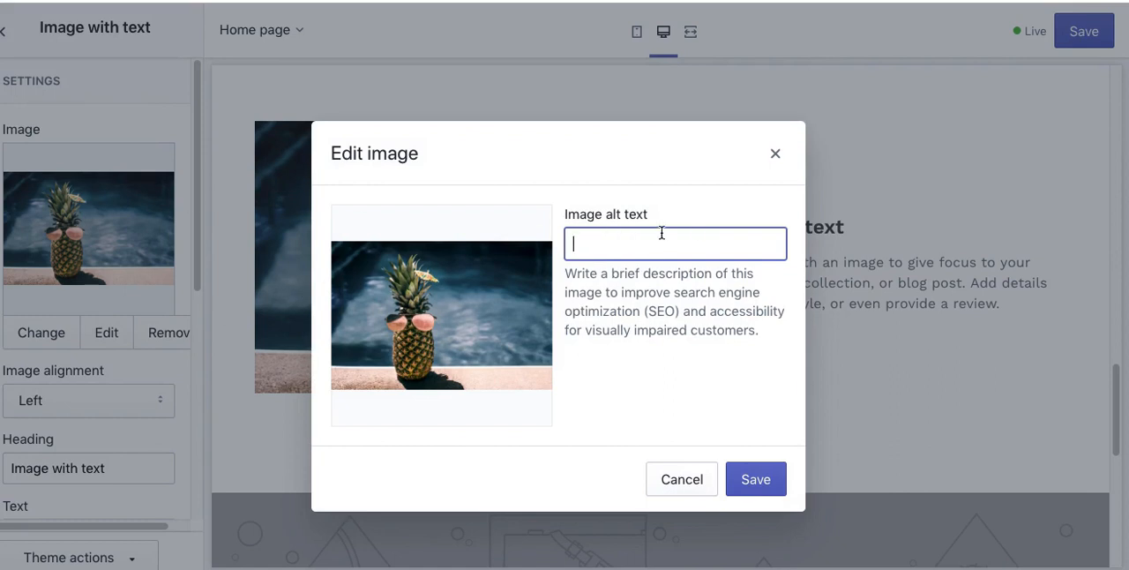
click(705, 479)
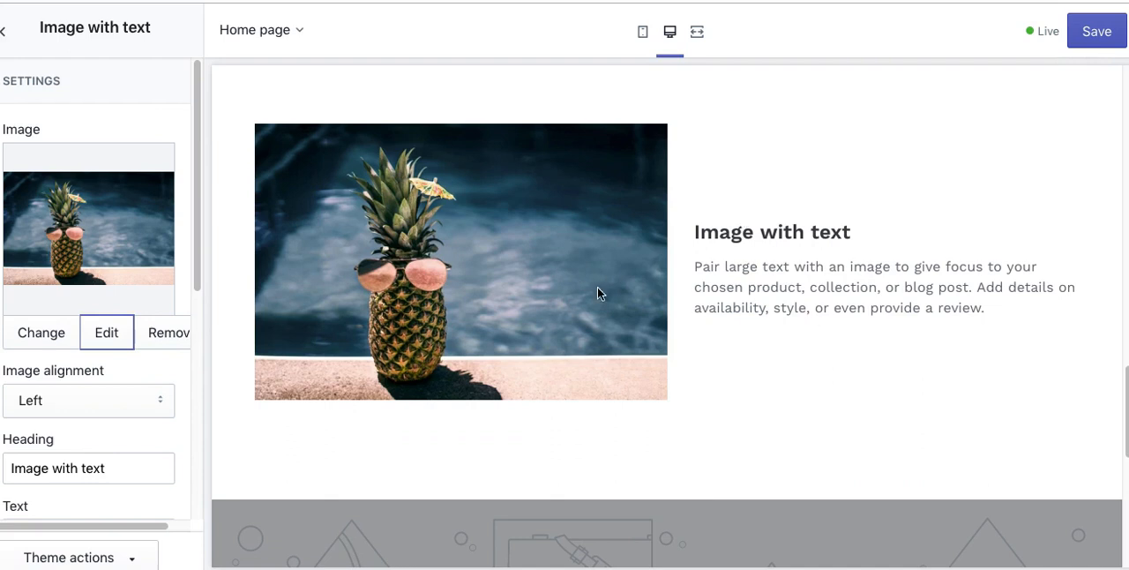
Step: Set the image alignment of the Image with text section to Right
click(94, 400)
click(93, 414)
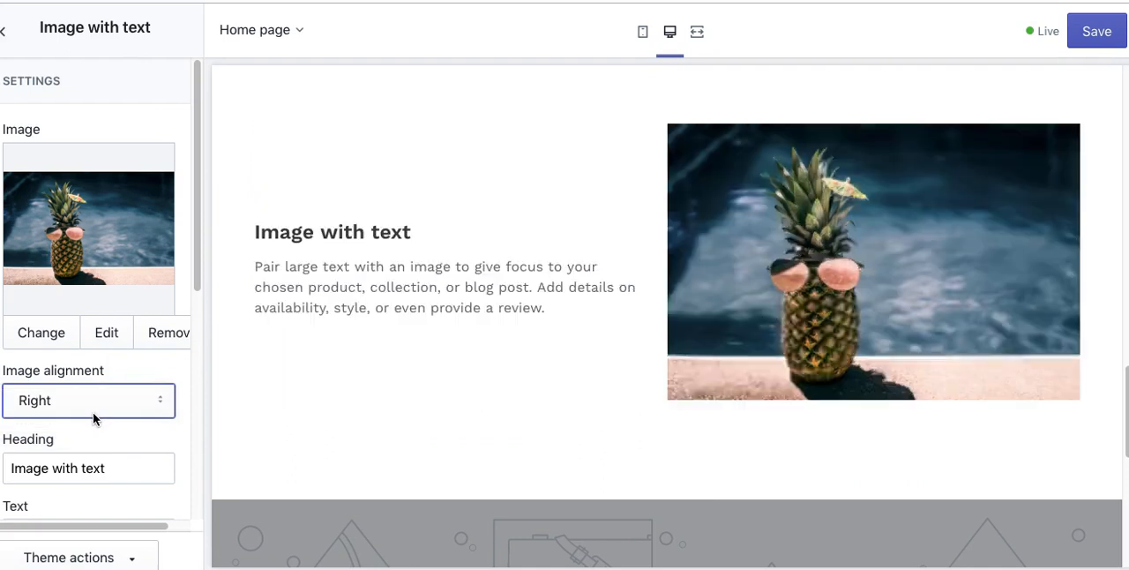
drag(193, 268, 212, 431)
drag(94, 343, 39, 252)
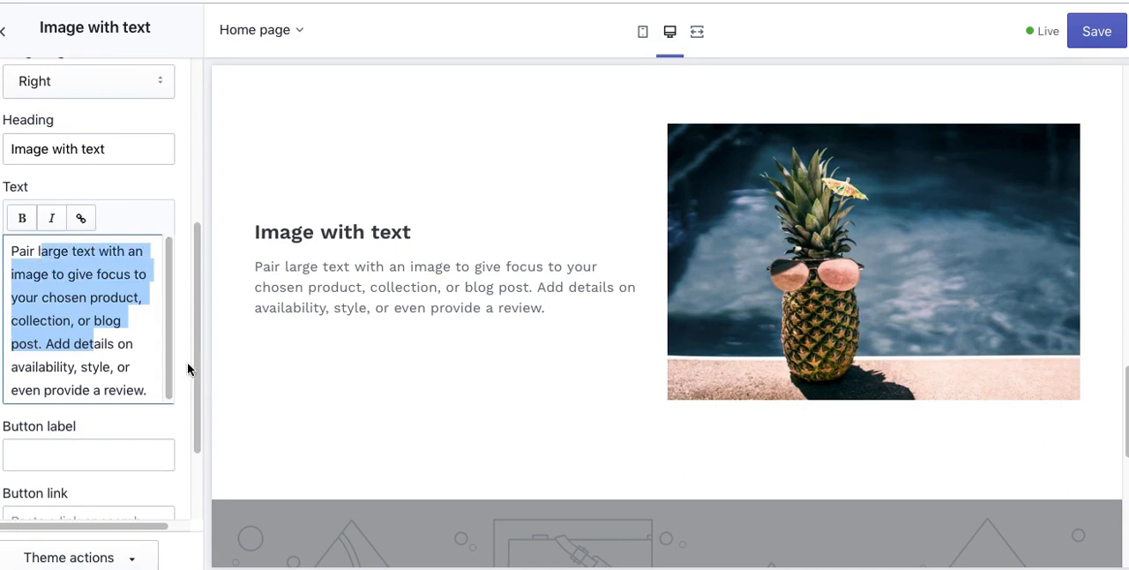
Step: Give the Image with text section a 'Click Here' button linked to '#', save the theme, and return to the section list
drag(195, 400, 202, 465)
click(36, 335)
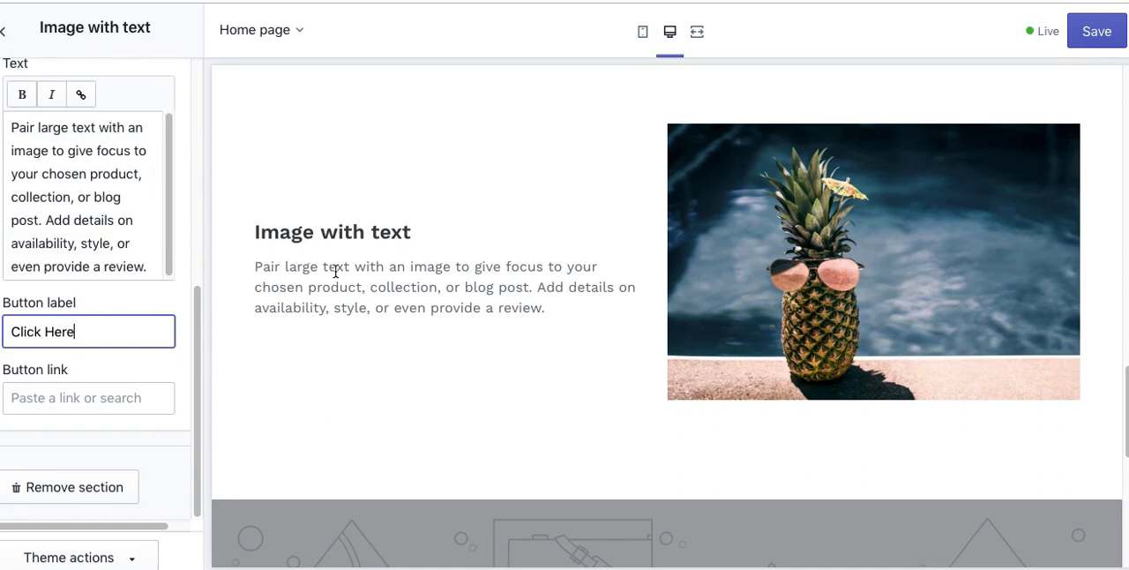
click(166, 395)
text(#)
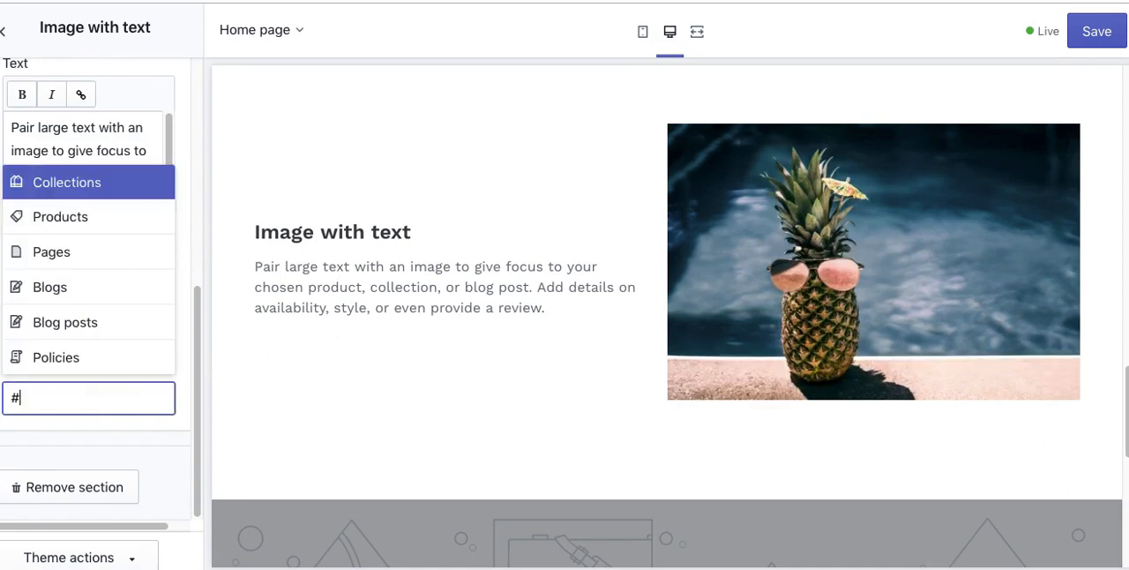
click(55, 320)
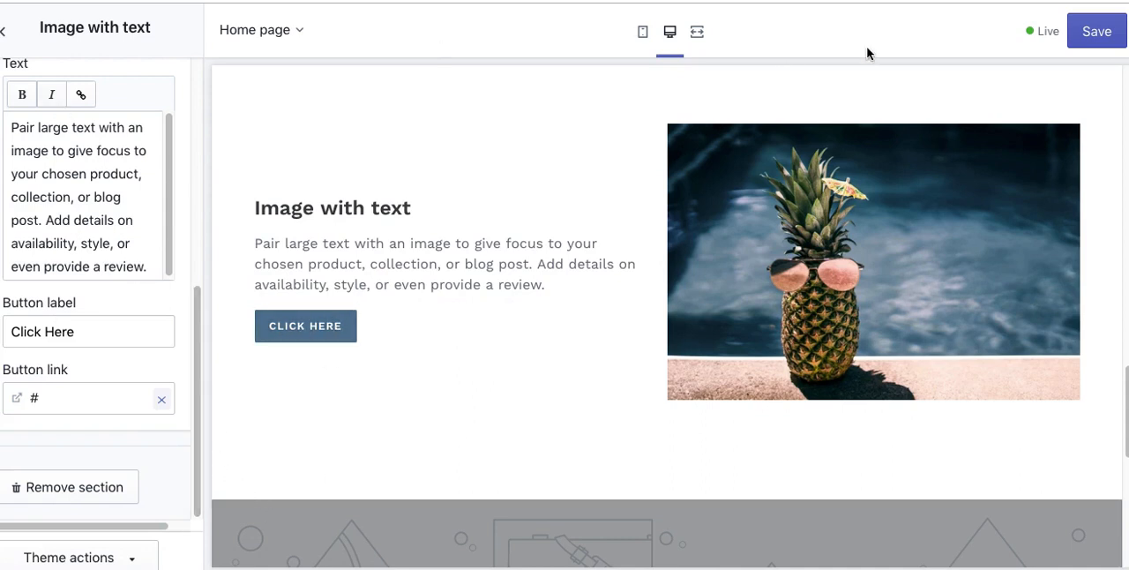
click(1083, 39)
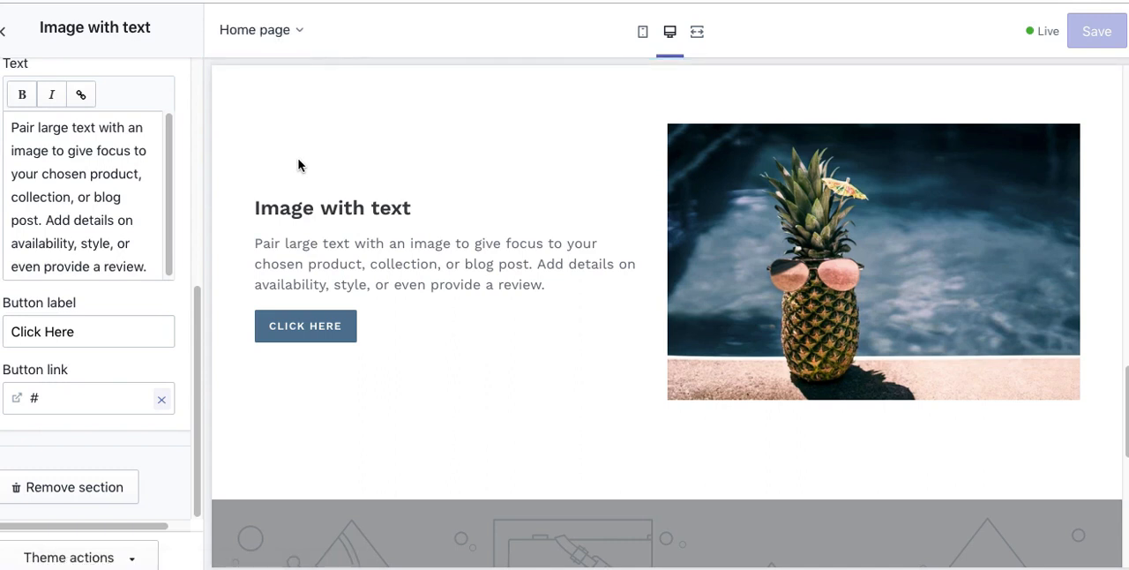
click(11, 33)
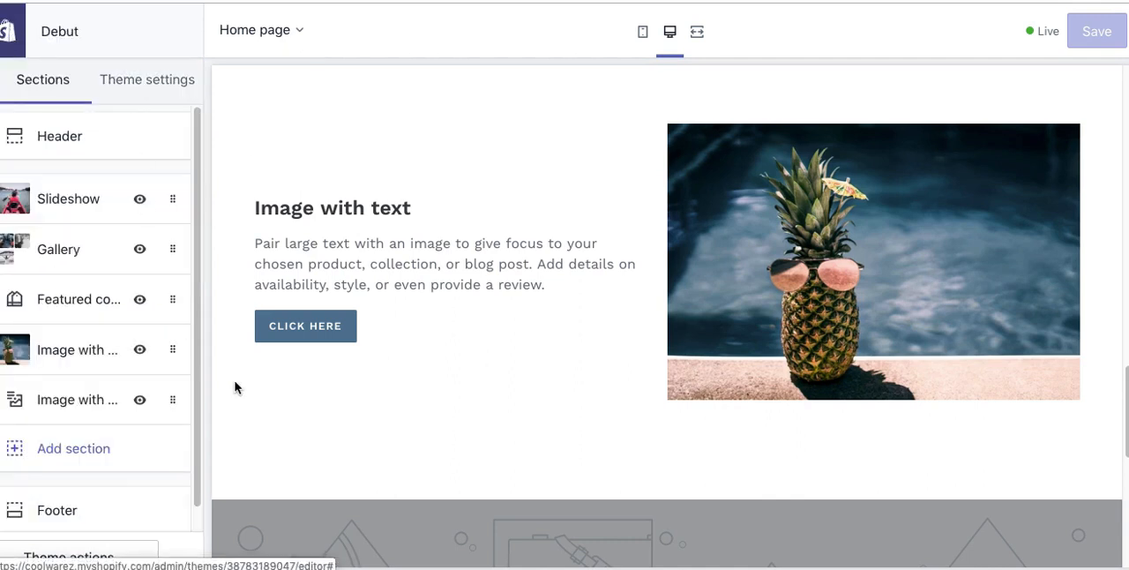
Step: Set the Image with text overlay section's picture to the Women's Fashion free image of a woman behind a rack of clothes
click(79, 413)
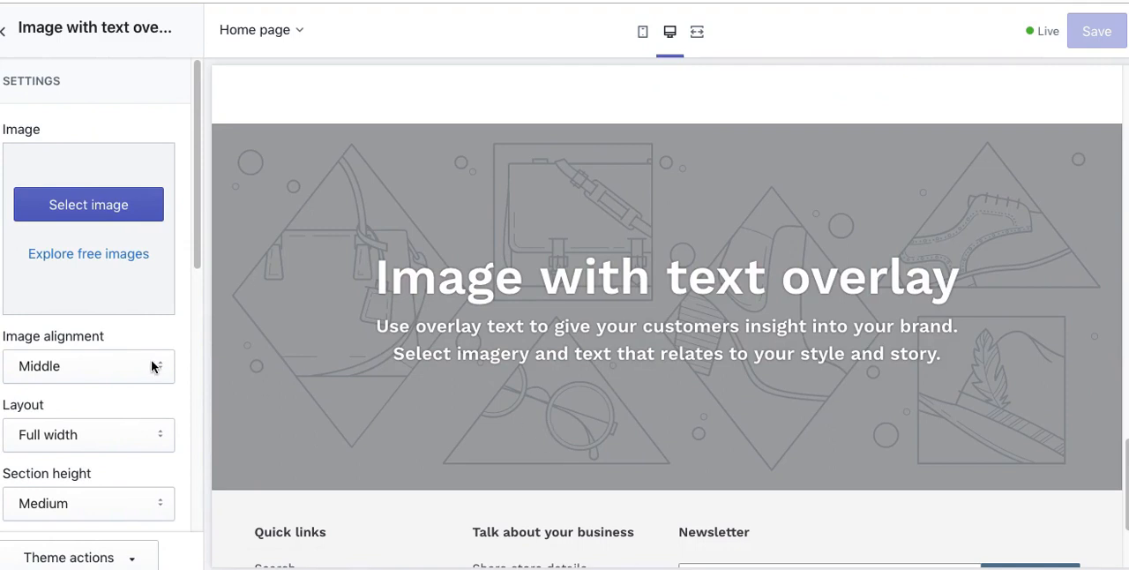
click(55, 204)
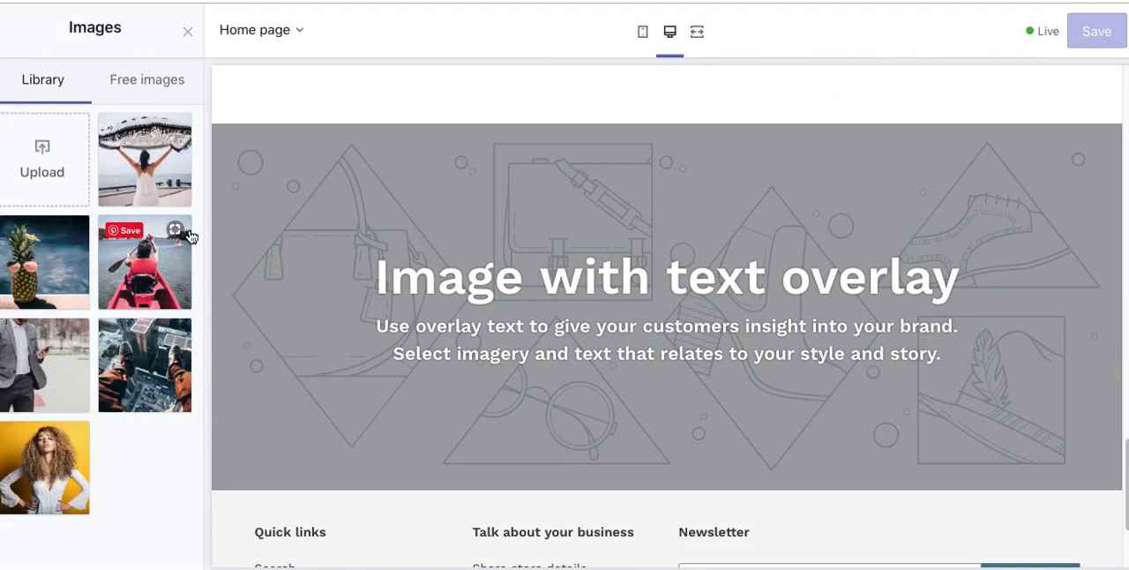
click(147, 88)
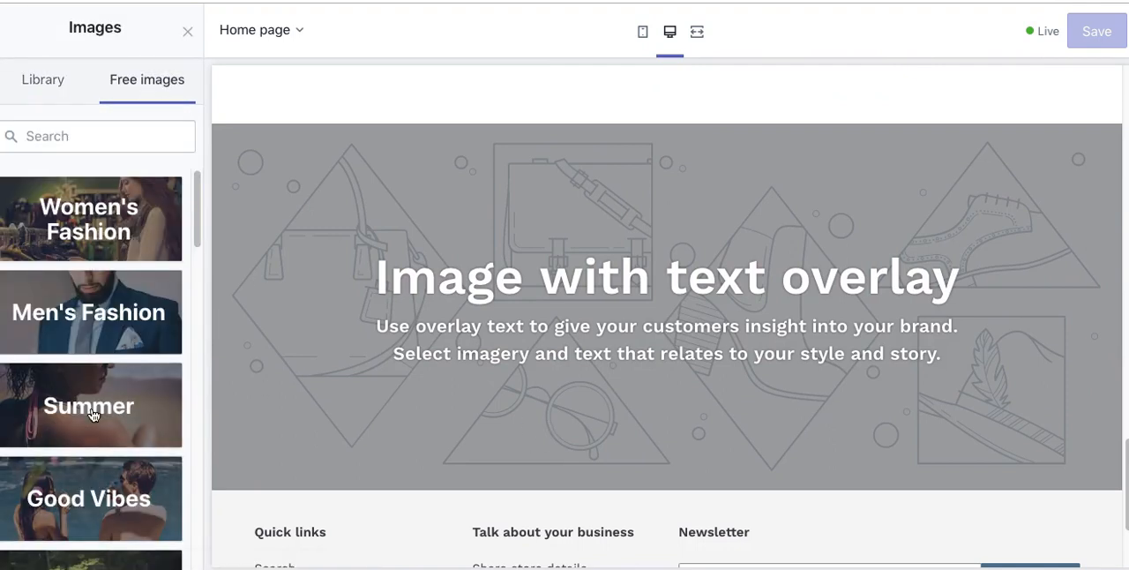
click(88, 221)
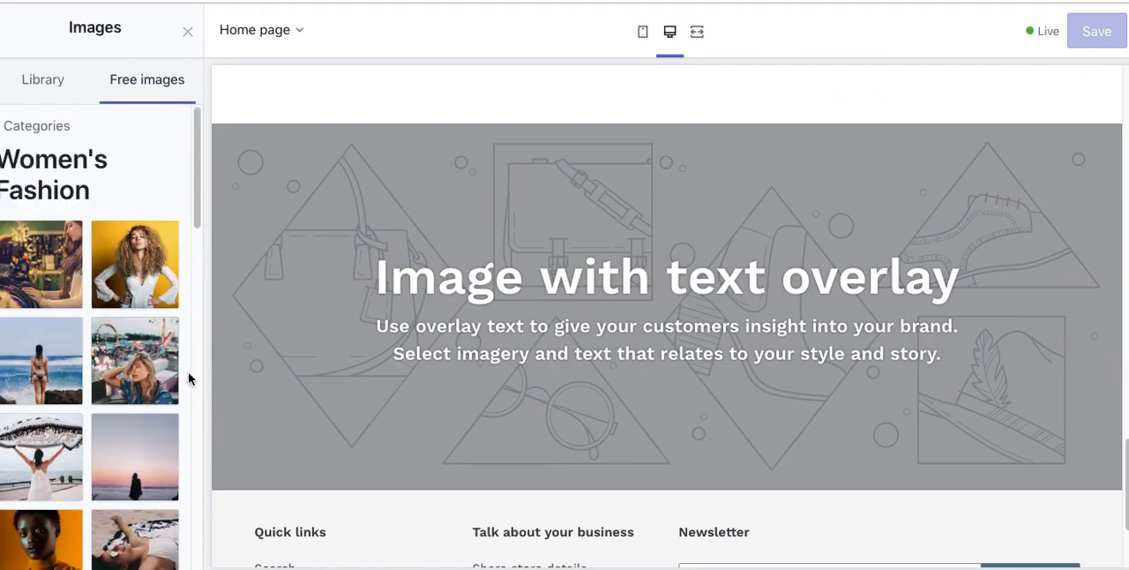
drag(198, 228, 195, 476)
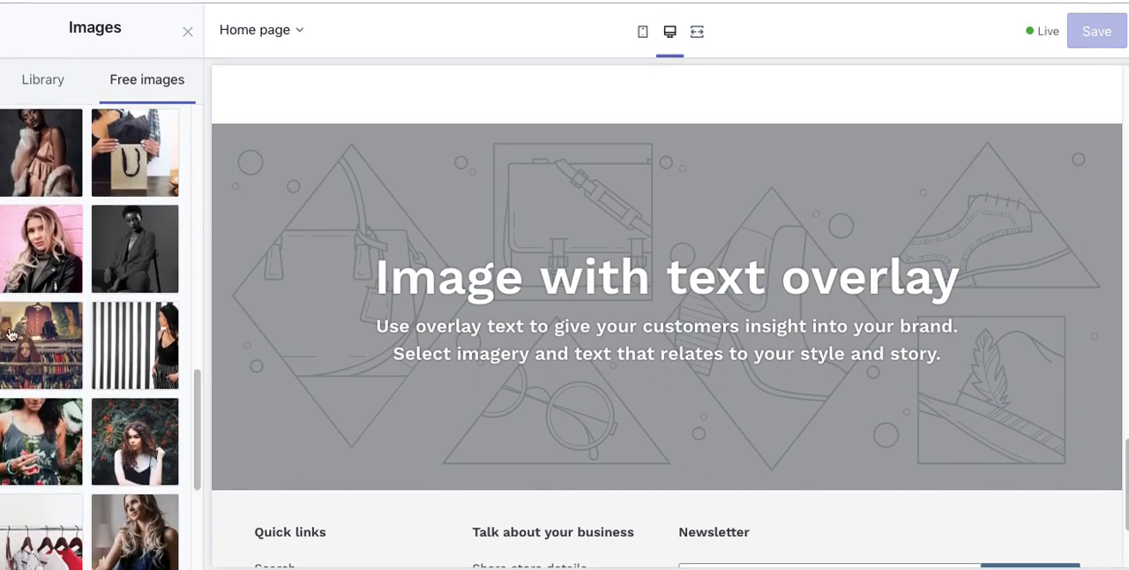
click(117, 323)
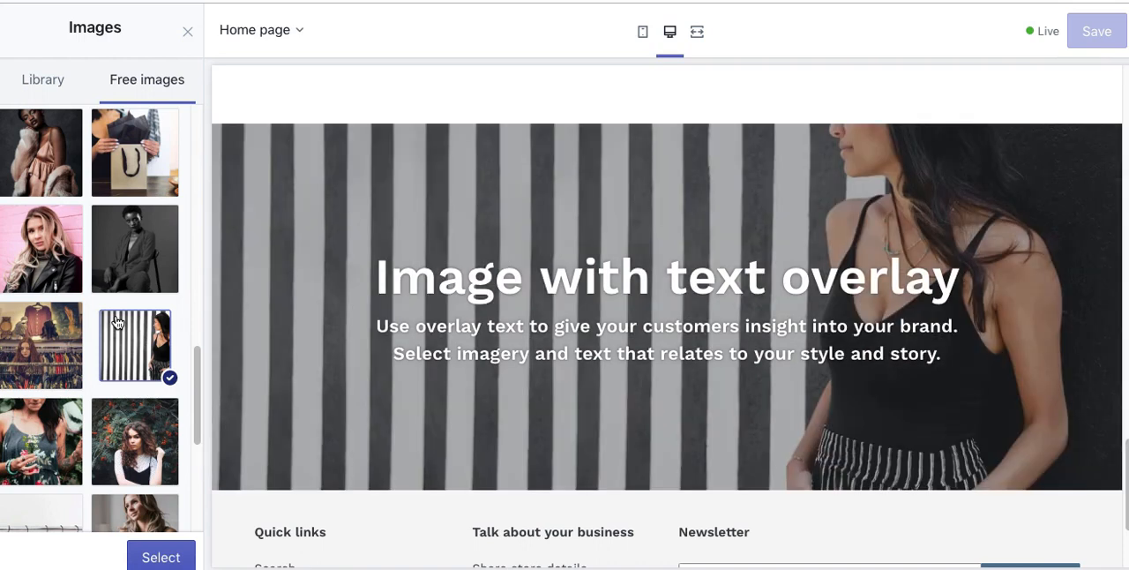
click(37, 332)
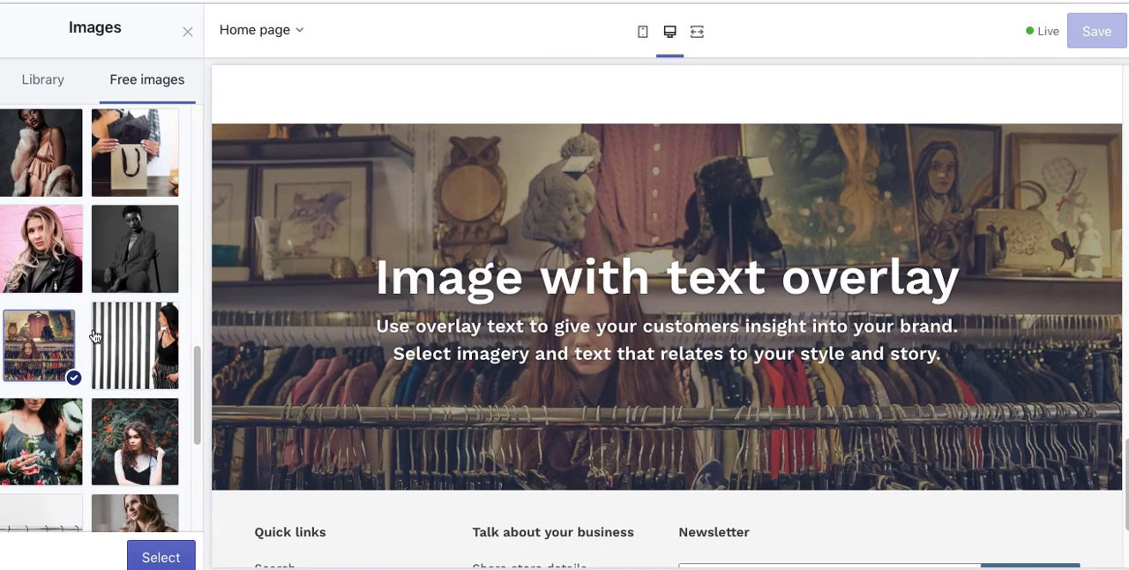
click(160, 557)
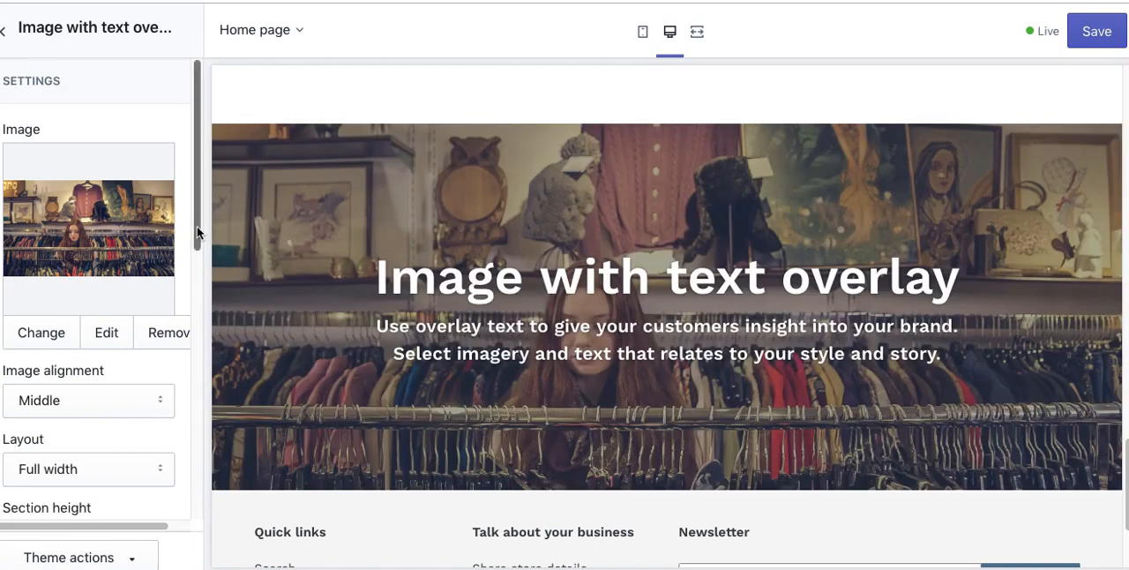
Step: Try the Fixed width layout for the text overlay section and return it to Full width
drag(197, 226, 197, 322)
click(86, 246)
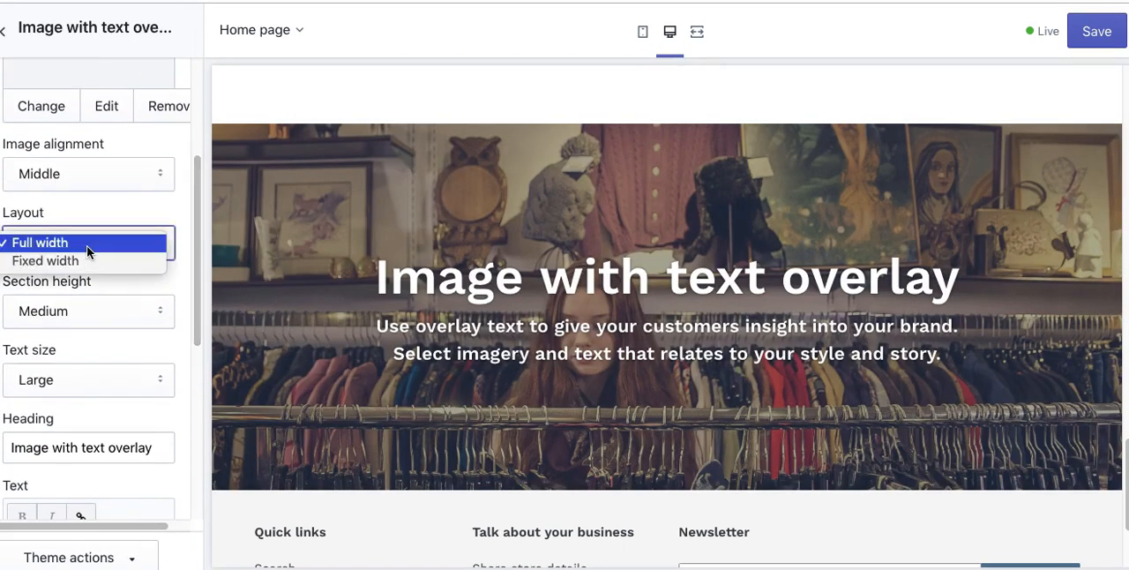
click(88, 260)
click(95, 247)
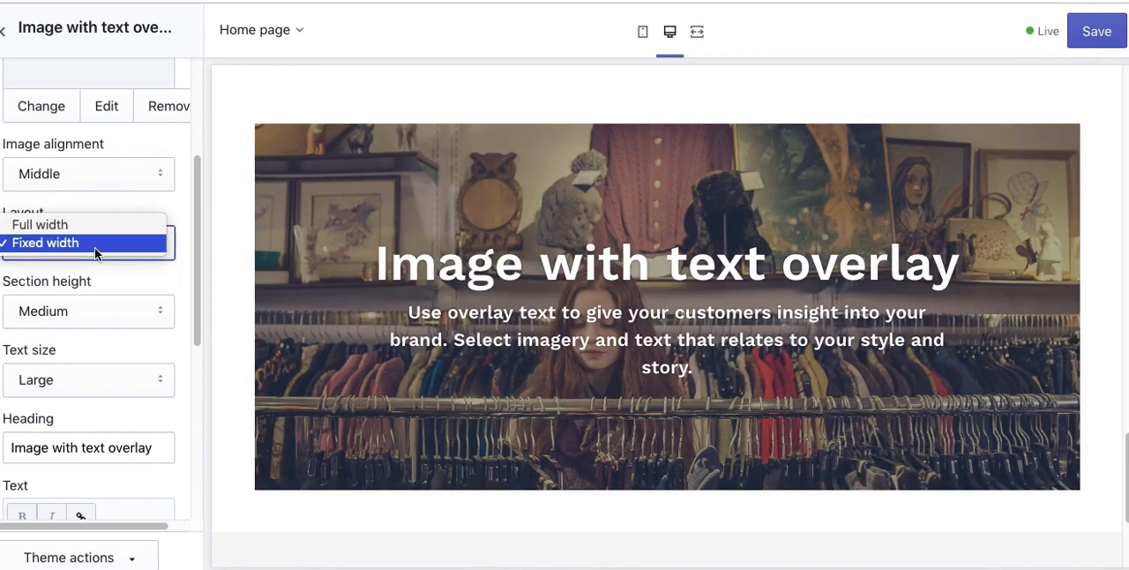
click(97, 225)
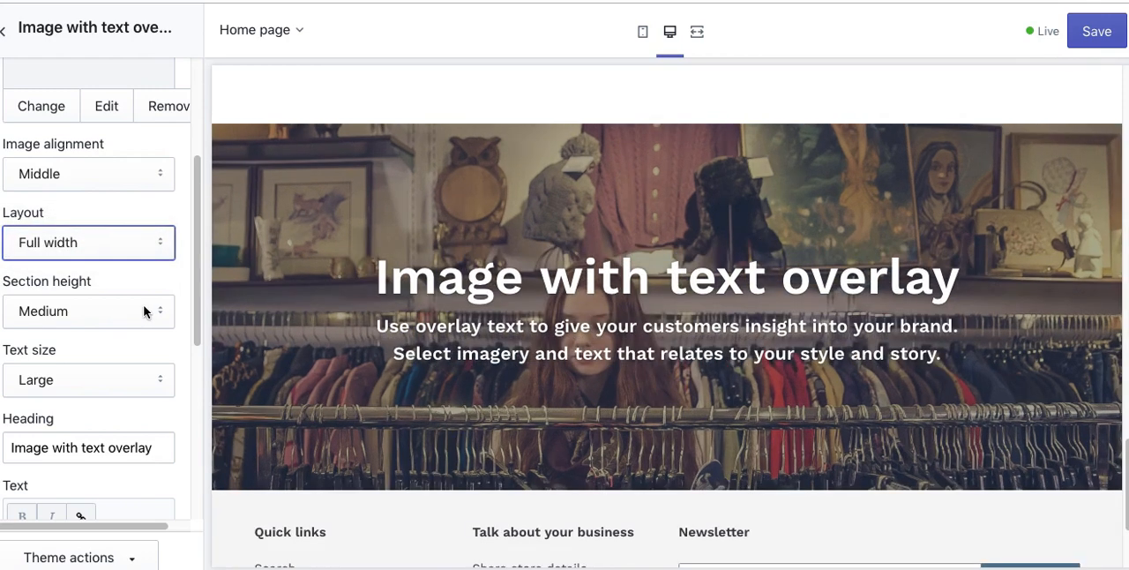
Step: Try the Extra Large and Small section heights for the text overlay section and return it to Medium
click(56, 311)
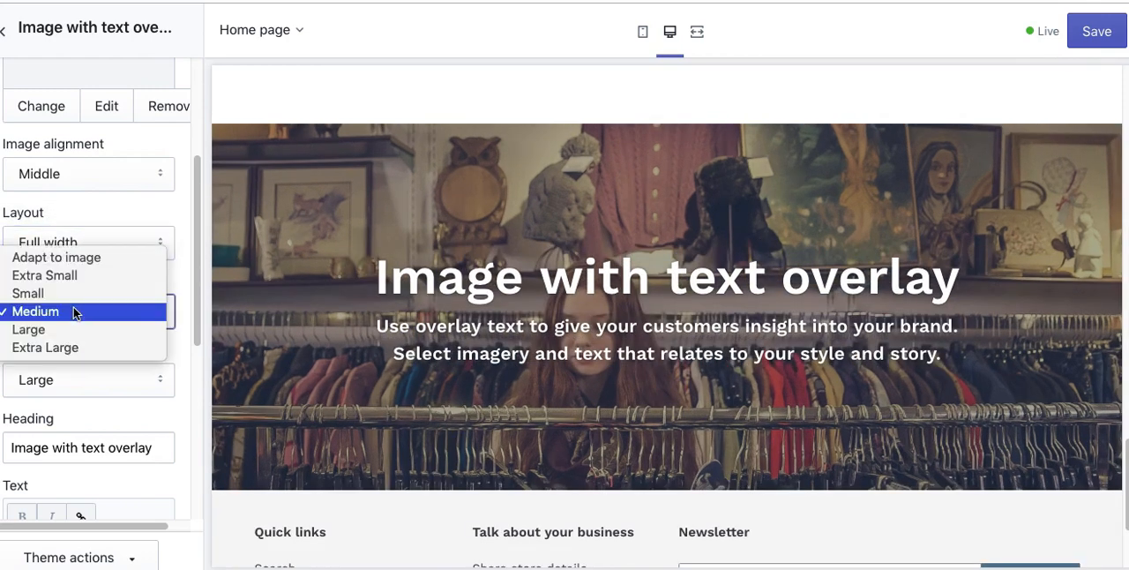
click(74, 345)
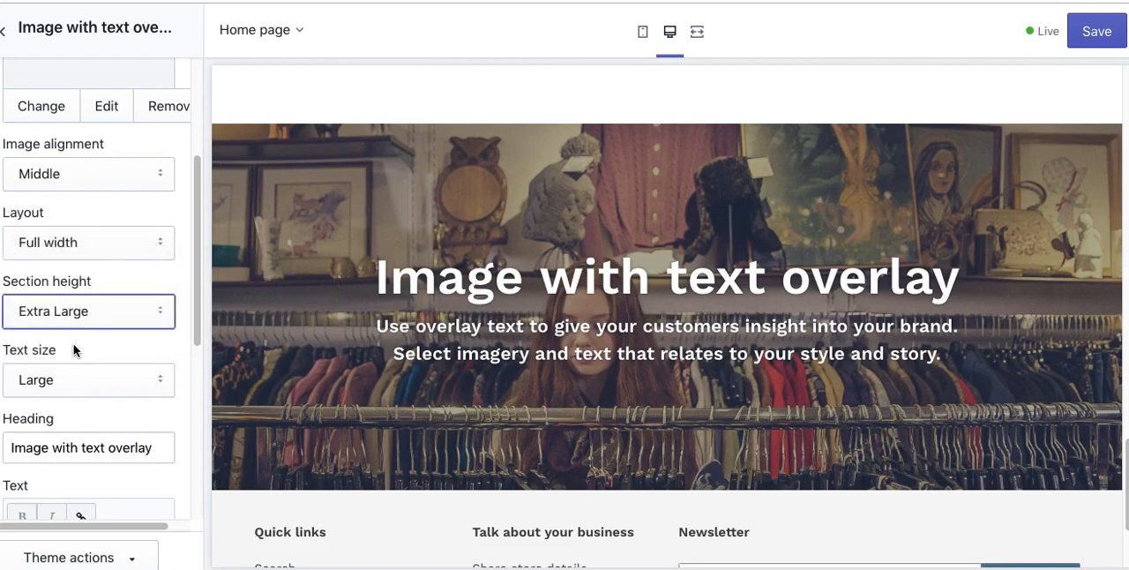
click(64, 313)
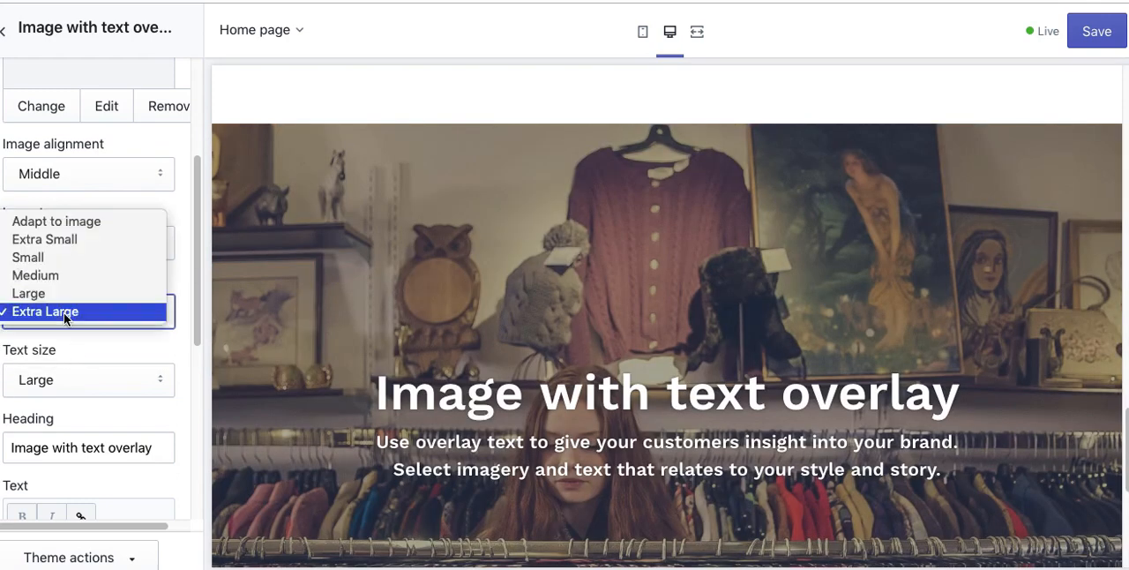
click(58, 261)
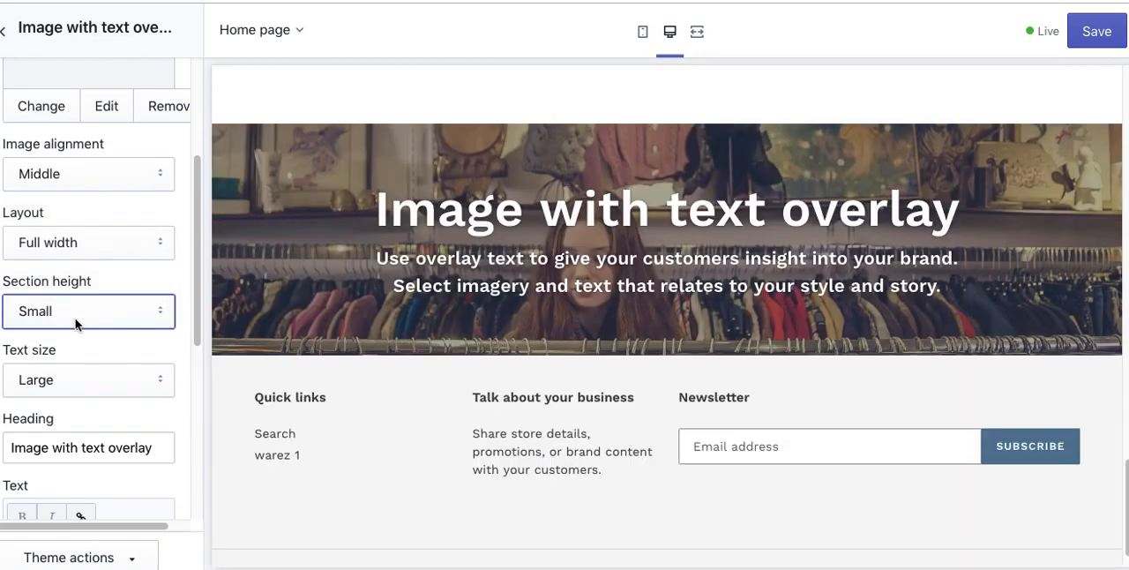
click(76, 324)
click(75, 330)
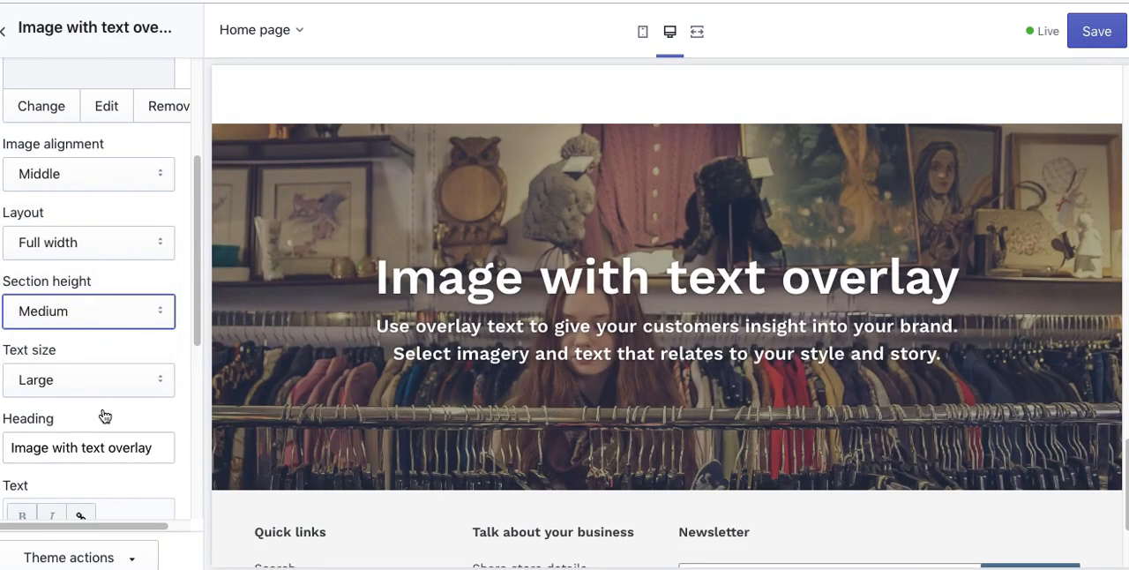
Step: Replace the text overlay section's heading with 'SHOP WOMEN'
scroll(195, 327, down, 3)
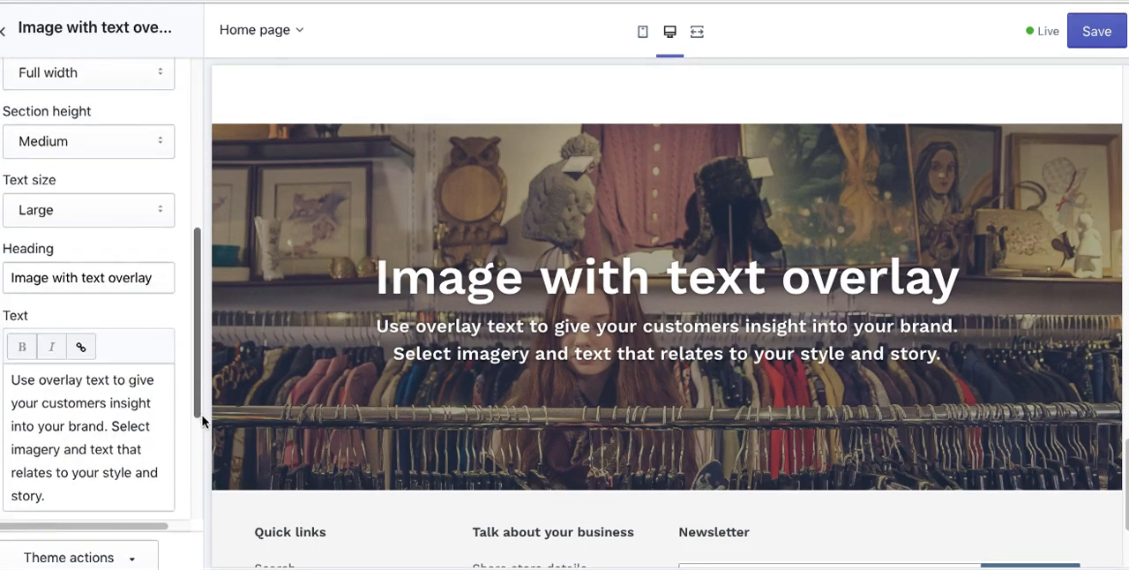
click(56, 225)
key(ctrl+a)
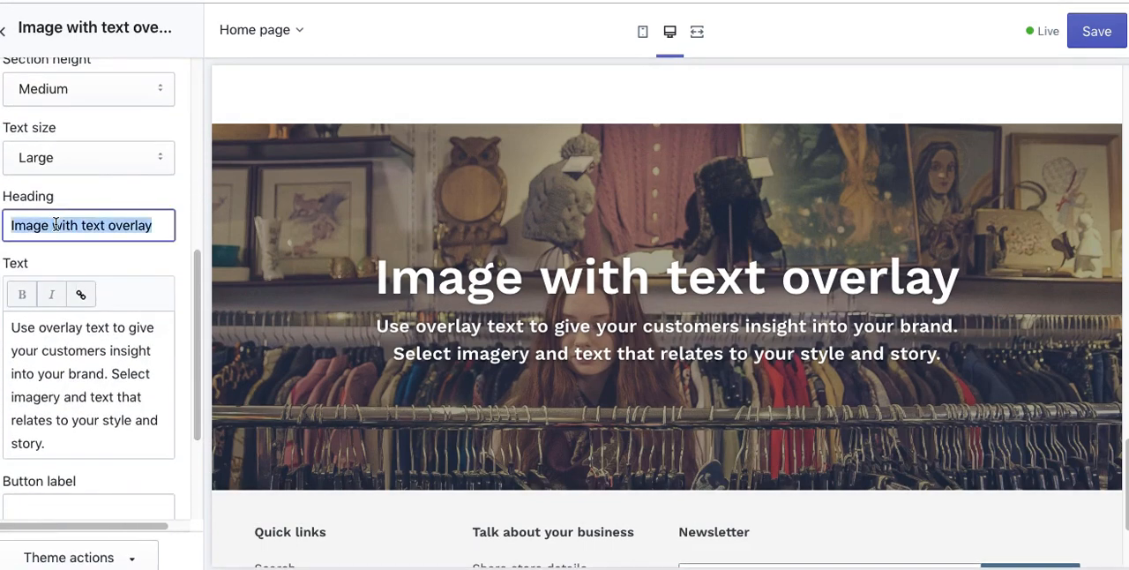
text(SHOP WOMENS)
key(BackSpace)
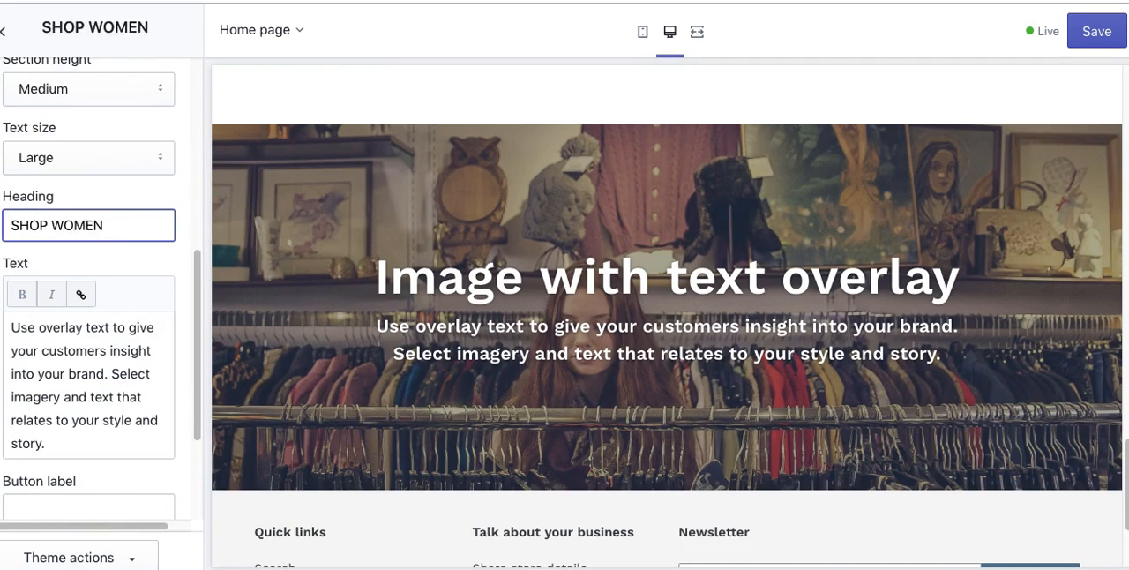
click(69, 360)
key(ctrl+a)
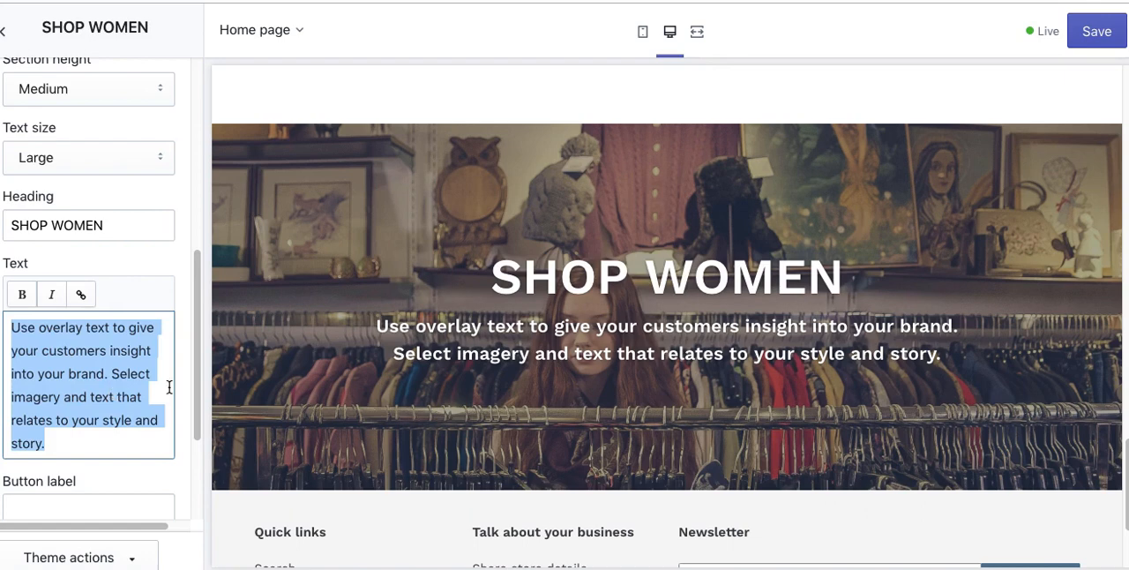
Step: Add a 'SHOP NOW' button linked to the Warez 3 collection in the SHOP WOMEN section, and save the theme
scroll(188, 437, down, 2)
click(30, 335)
text(C)
key(BackSpace)
text(SHOP NOW)
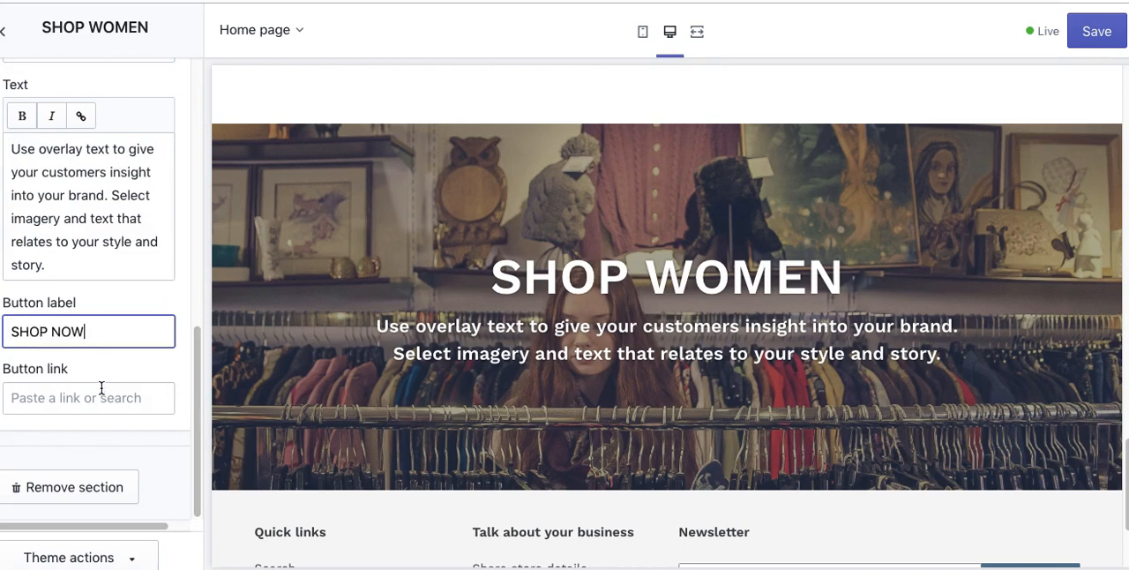
click(101, 393)
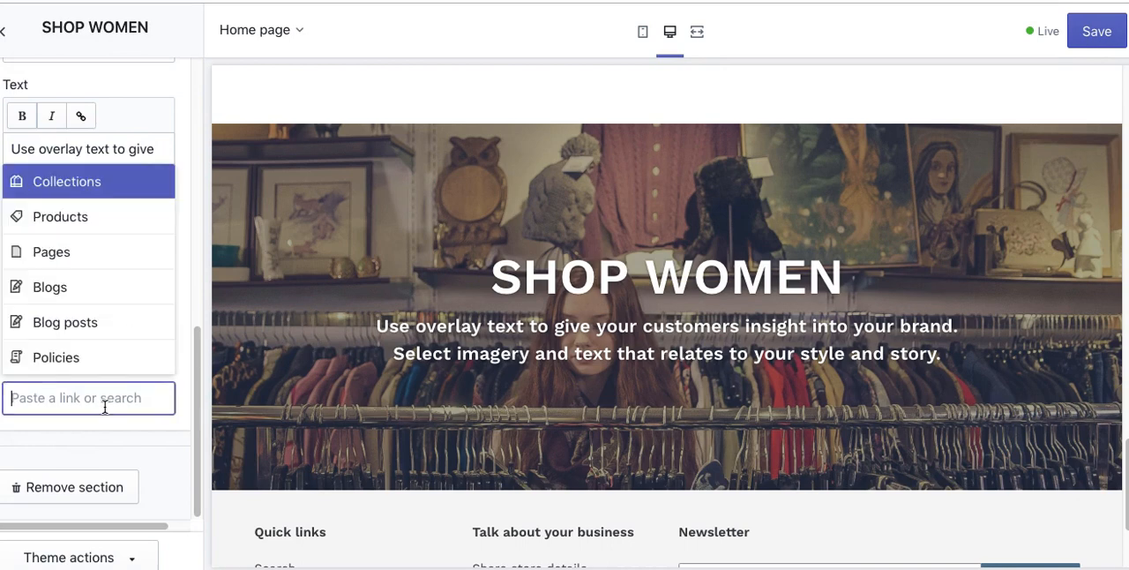
click(69, 185)
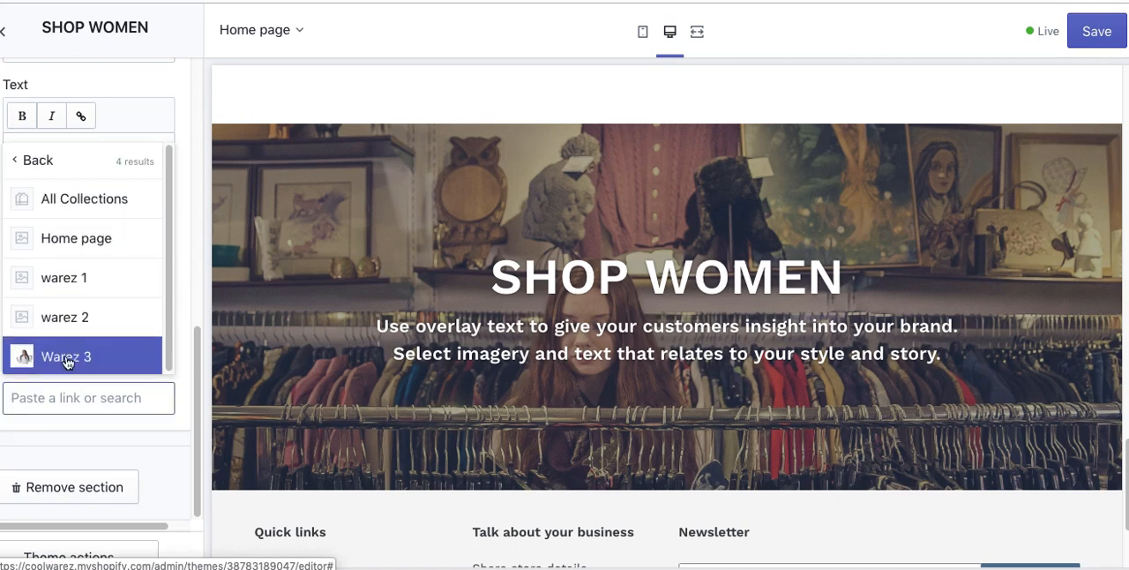
click(67, 358)
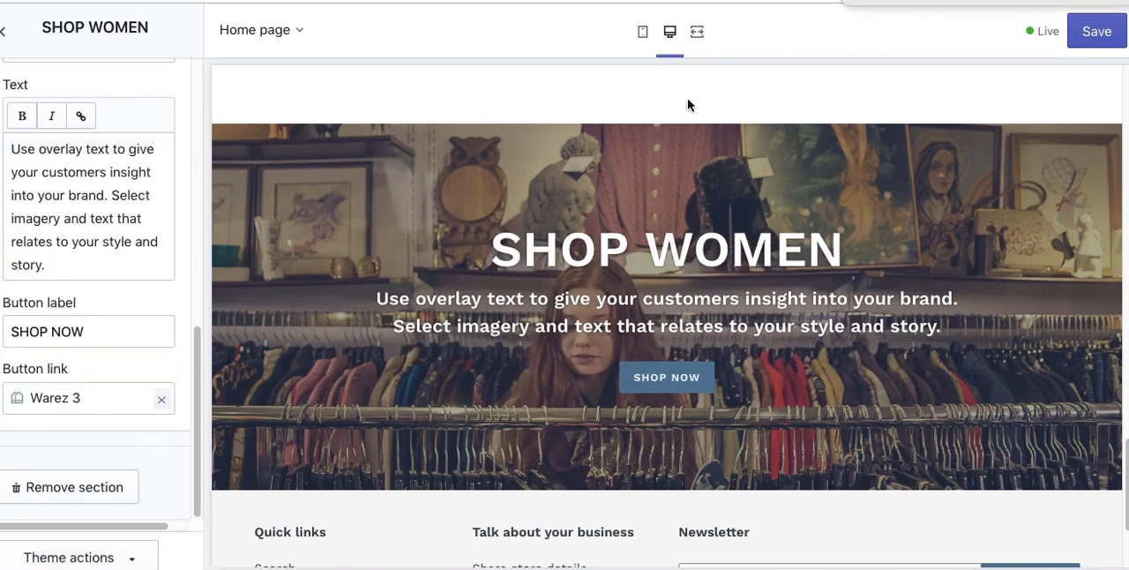
click(1101, 32)
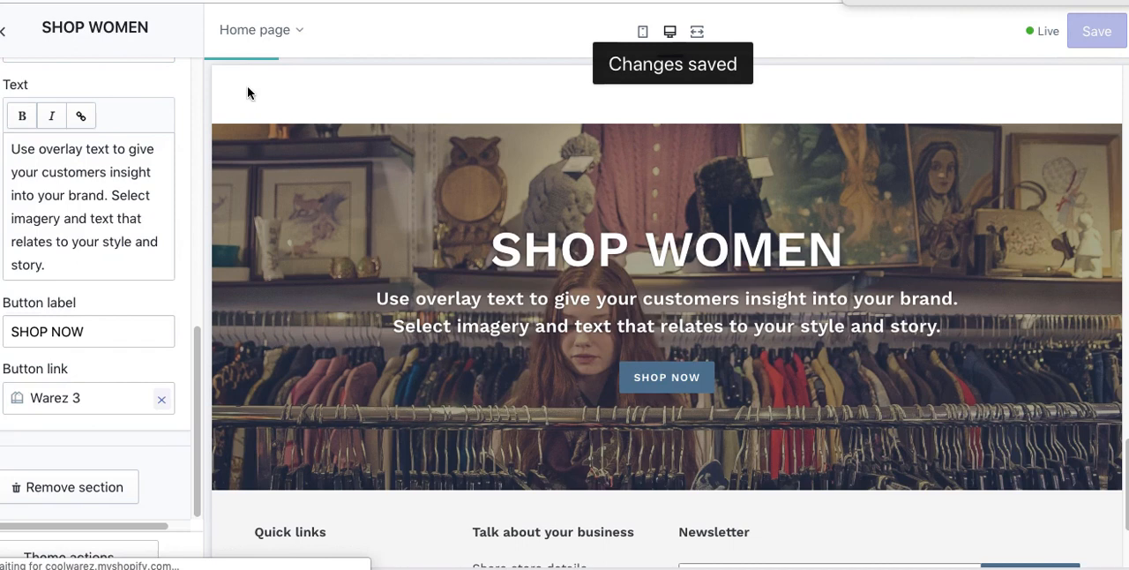
Step: Return to the section list and look over the home page preview from the header down
click(15, 46)
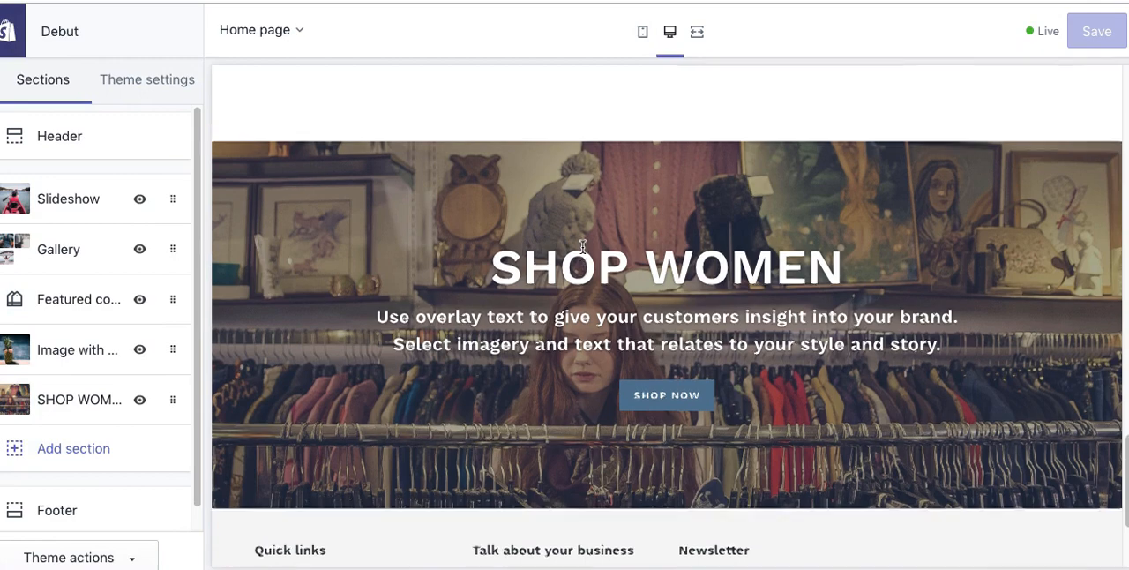
scroll(582, 247, up, 15)
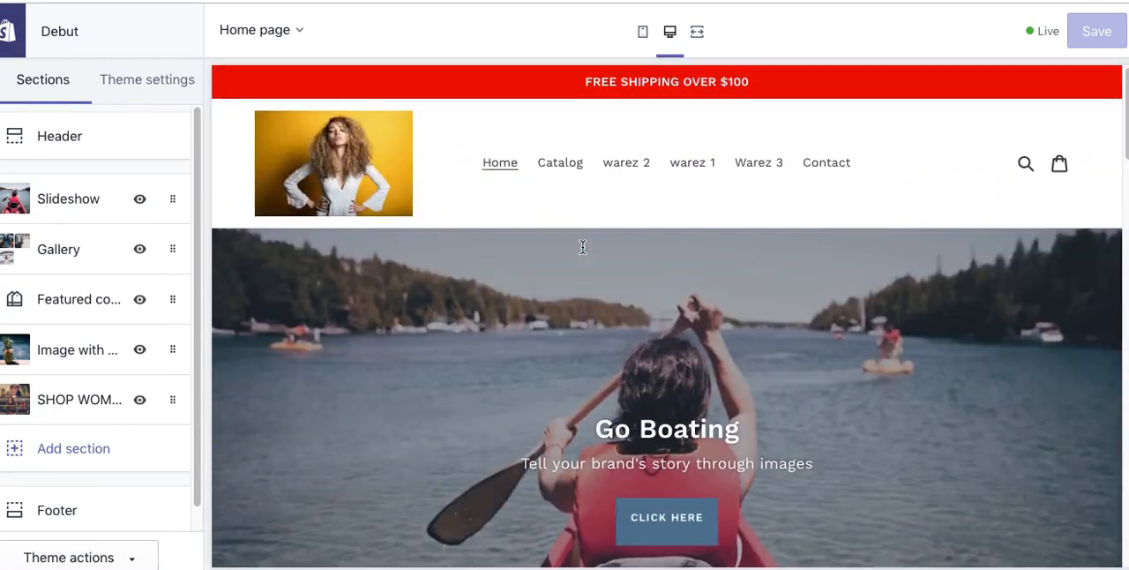
scroll(582, 247, down, 15)
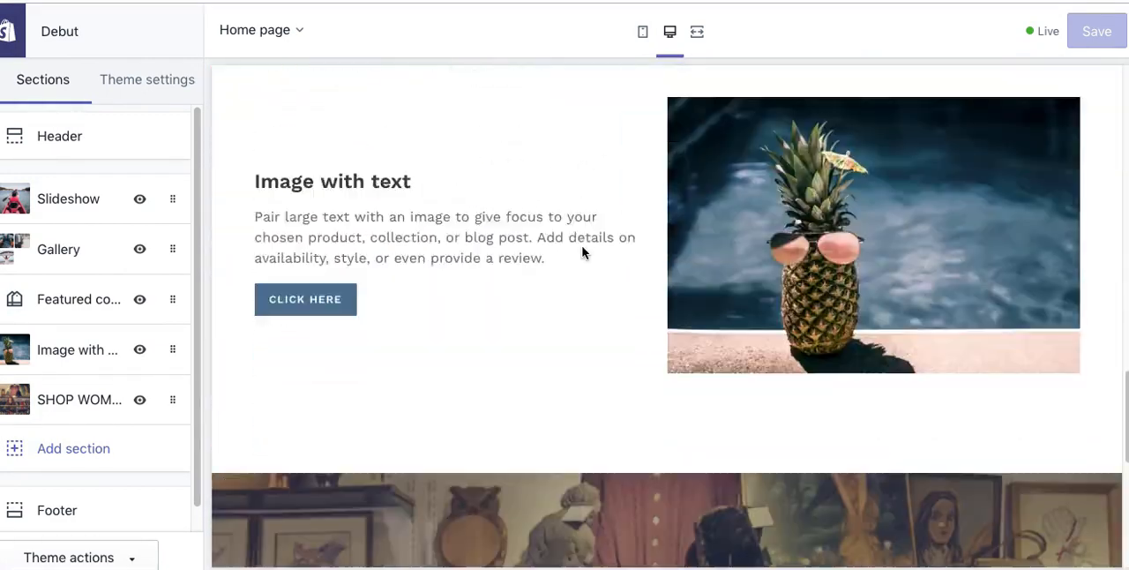
Step: Look over the bottom of the home page preview and open the Footer section's settings
scroll(583, 253, down, 6)
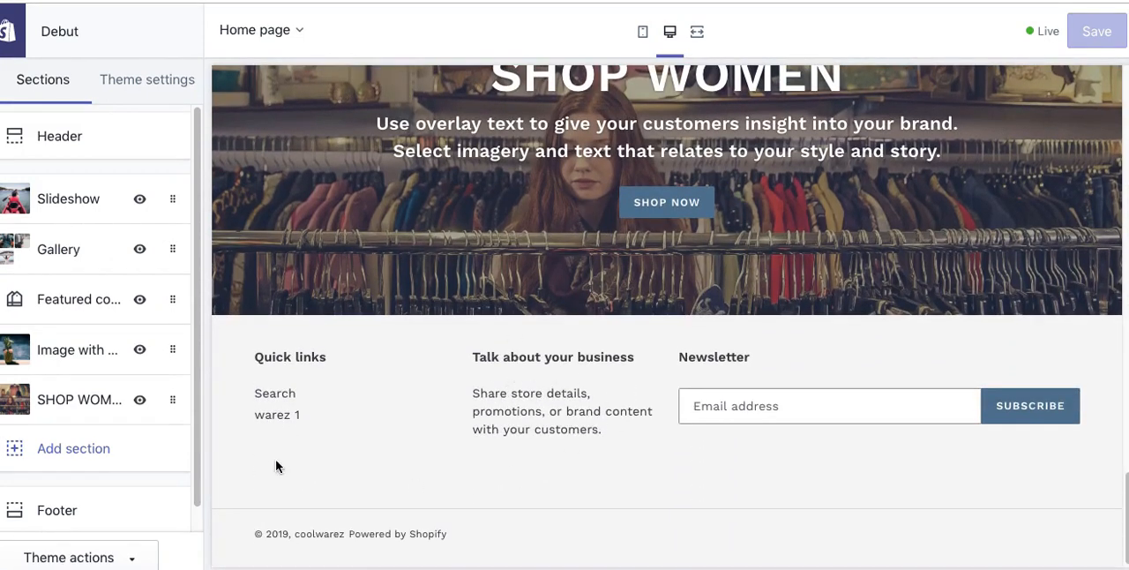
scroll(196, 441, down, 1)
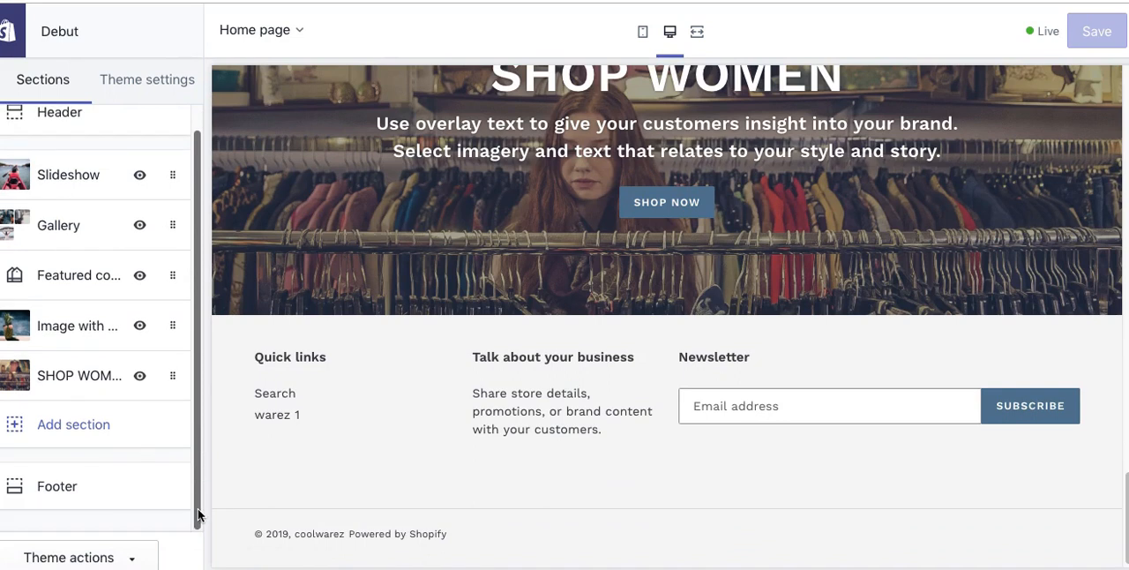
click(105, 496)
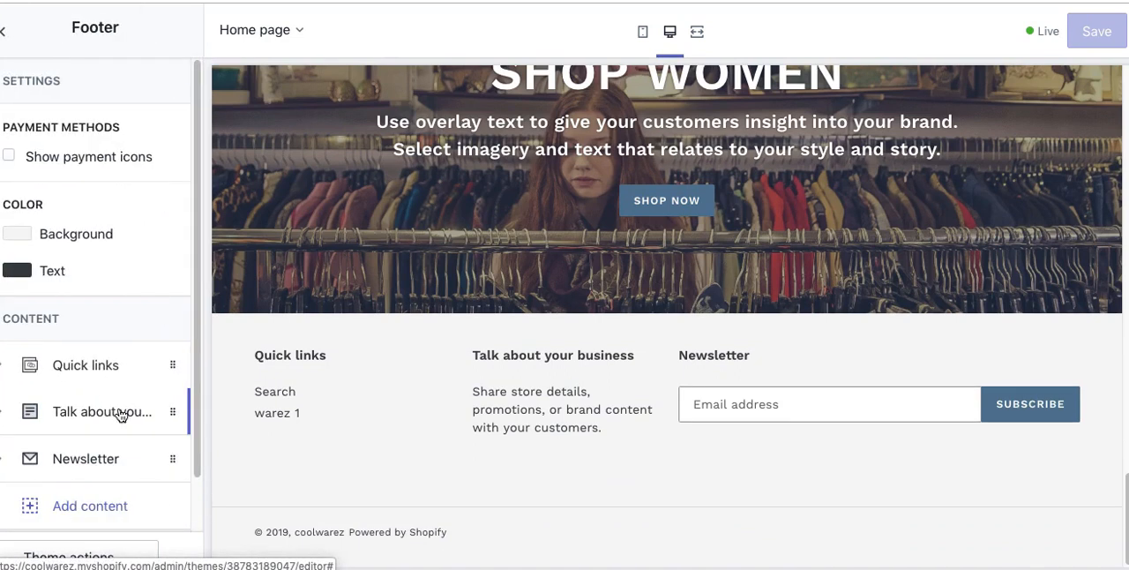
Step: Add a menu content block to the footer
scroll(189, 397, down, 2)
click(90, 448)
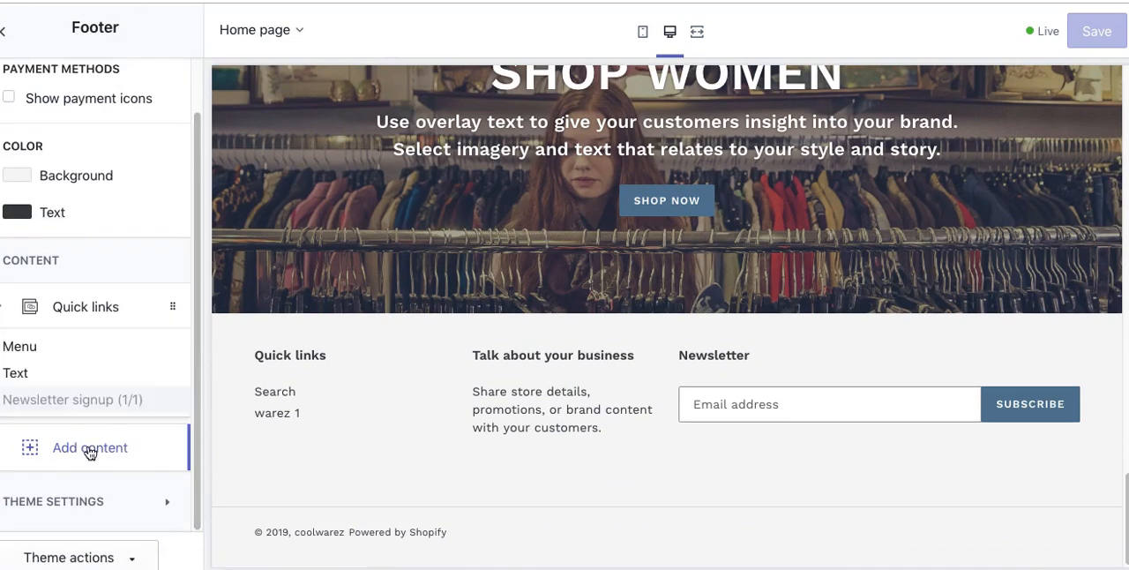
click(27, 348)
drag(193, 352, 169, 509)
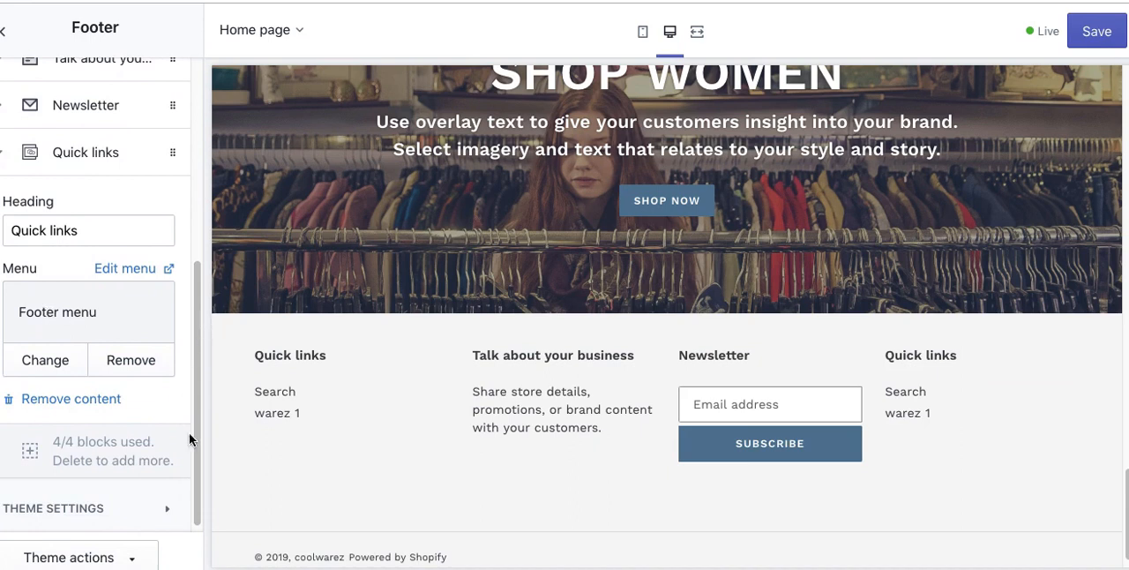
scroll(197, 456, down, 1)
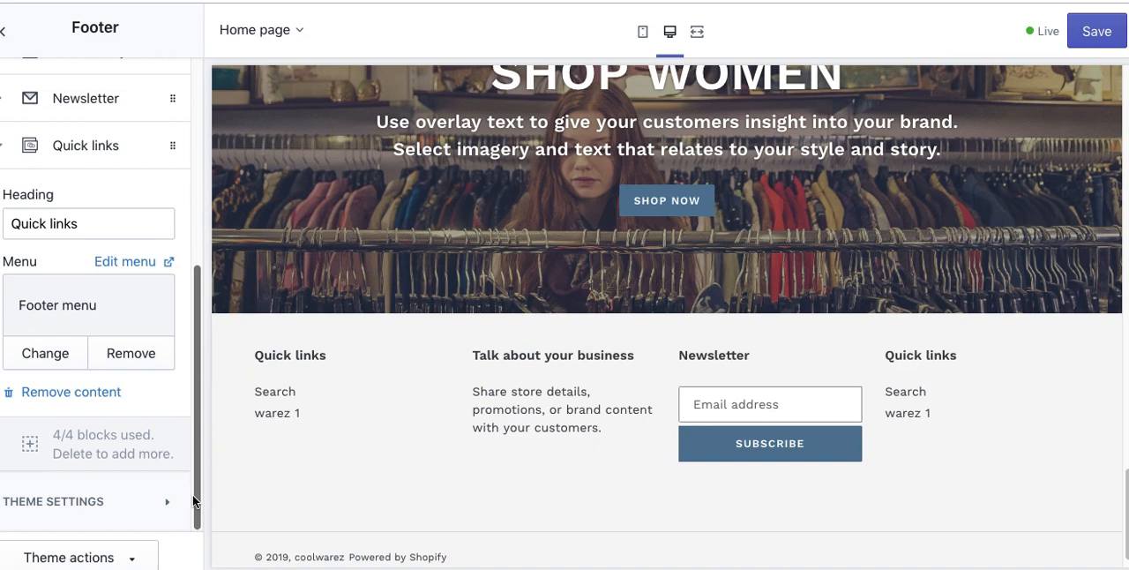
click(3, 150)
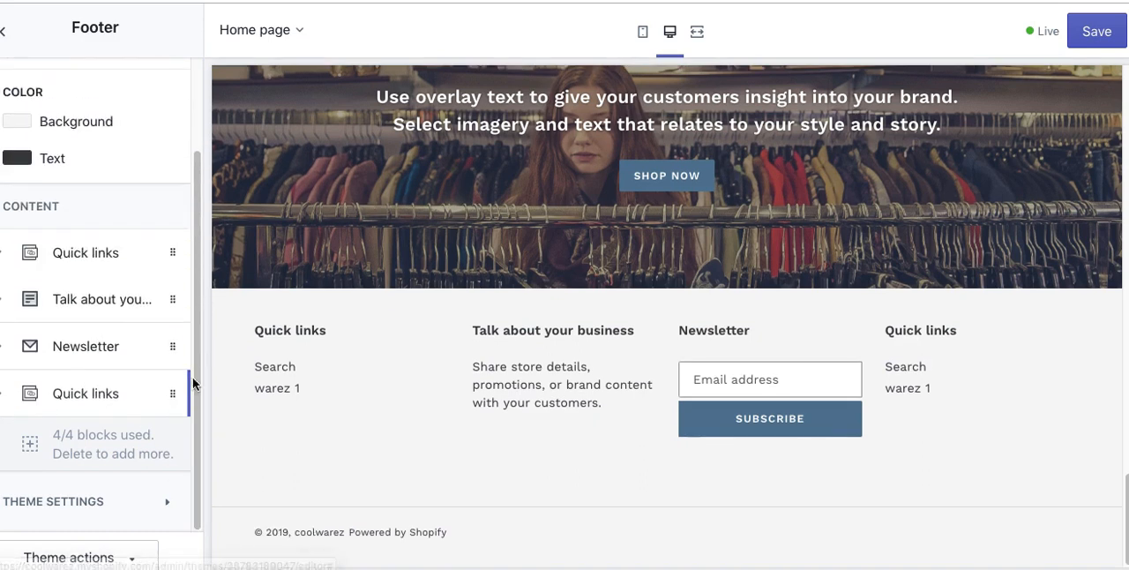
Step: Change the new Quick links footer block's menu from Footer menu to Main menu
click(96, 401)
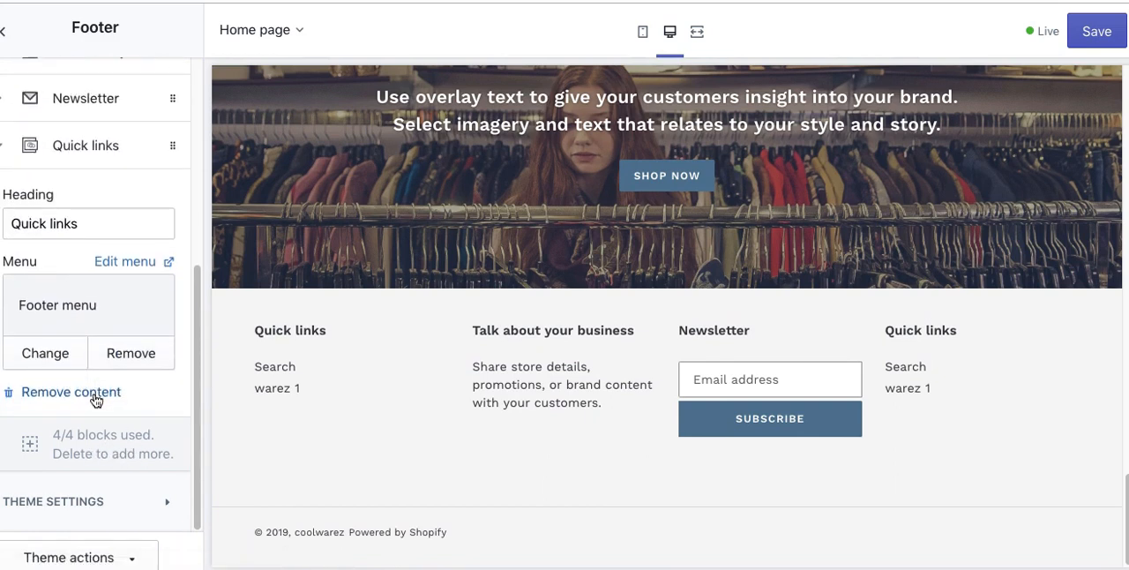
click(37, 353)
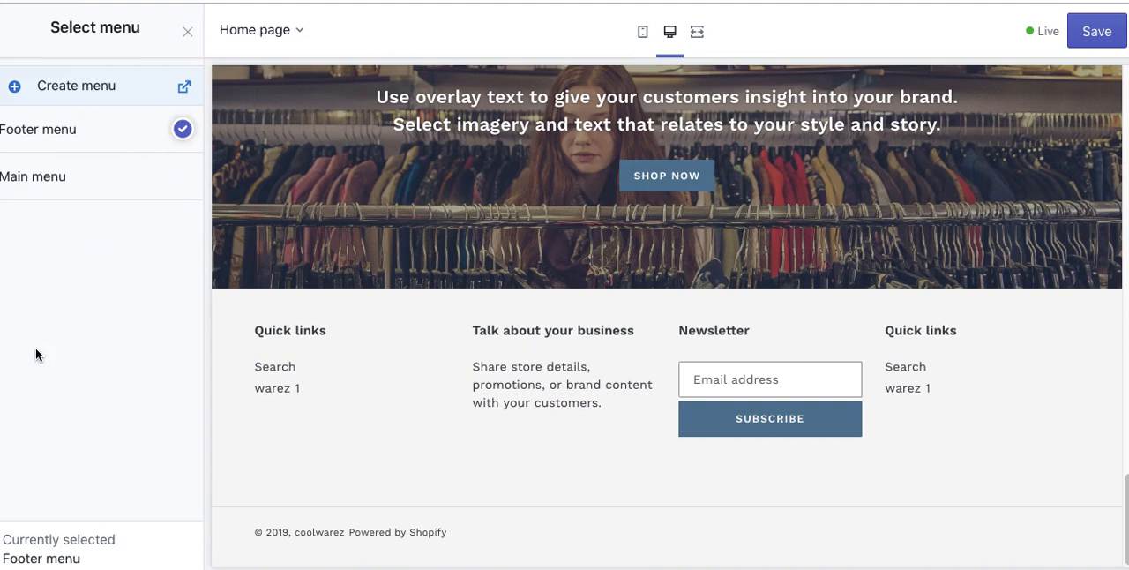
click(62, 174)
click(158, 556)
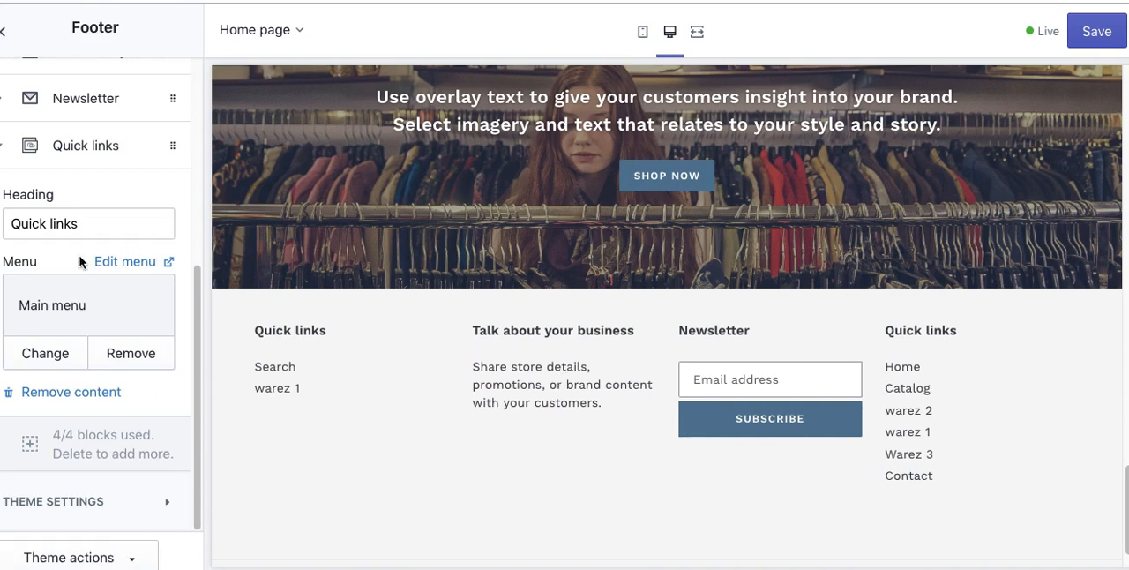
click(9, 151)
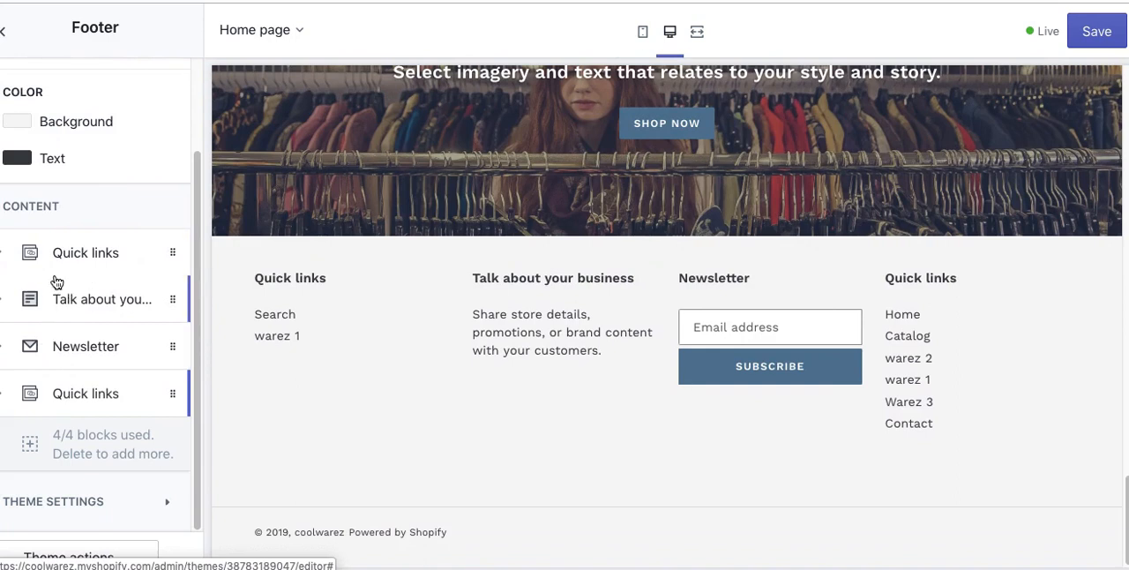
Step: Set the new footer menu block's heading to 'Main' and place the block directly after the first Quick links block
drag(34, 399, 27, 344)
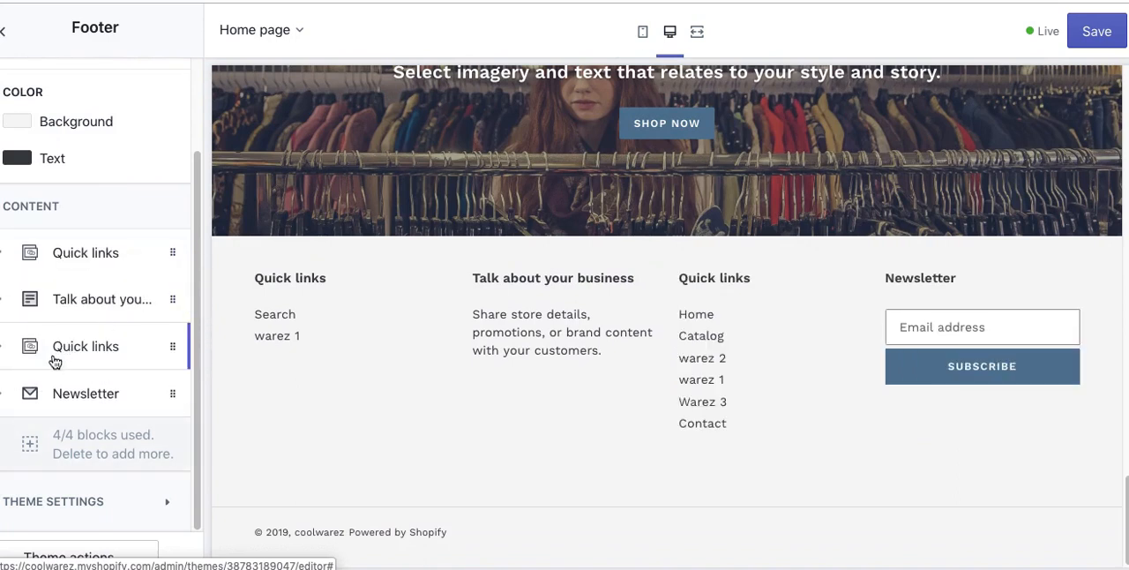
click(6, 350)
click(88, 424)
key(ctrl+a)
text(Main)
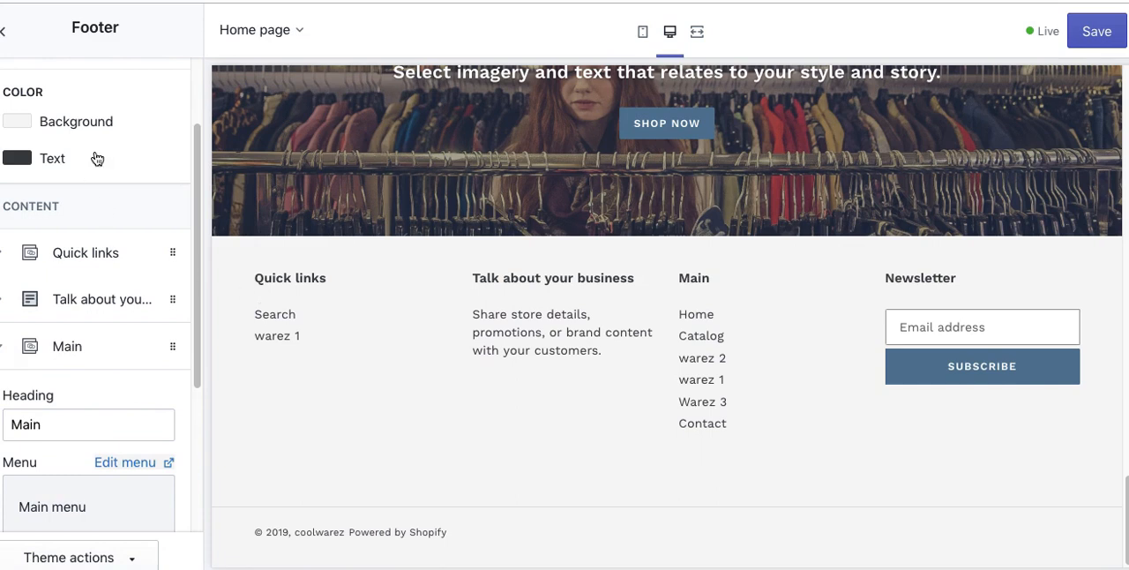
click(3, 350)
drag(36, 353, 39, 298)
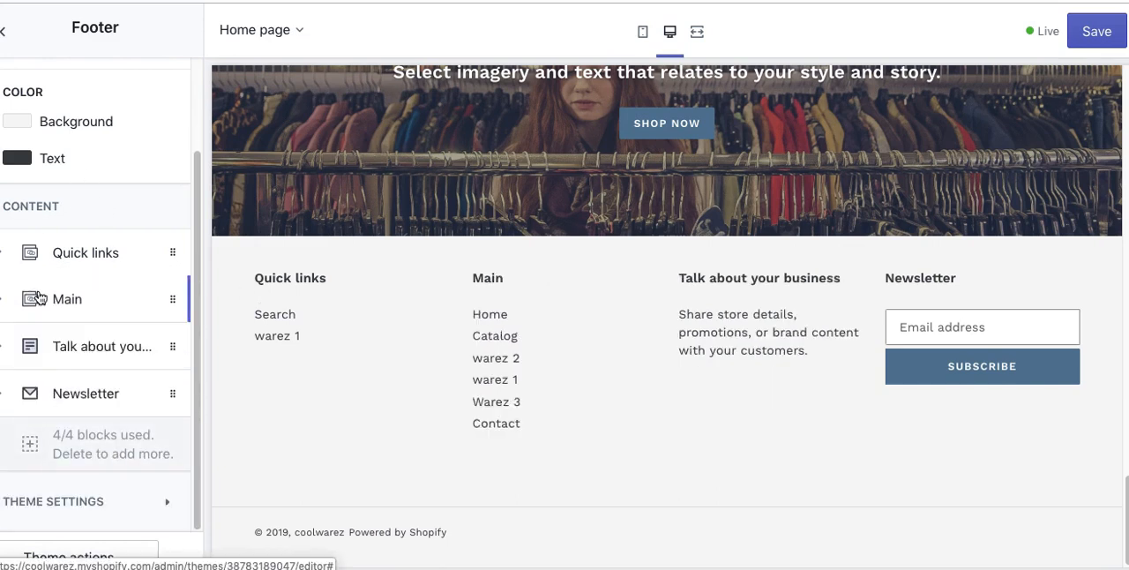
Step: Replace the heading of the footer's 'Talk about your business' block with 'About Cool Warez'
click(99, 354)
click(83, 424)
key(super+a)
text(A)
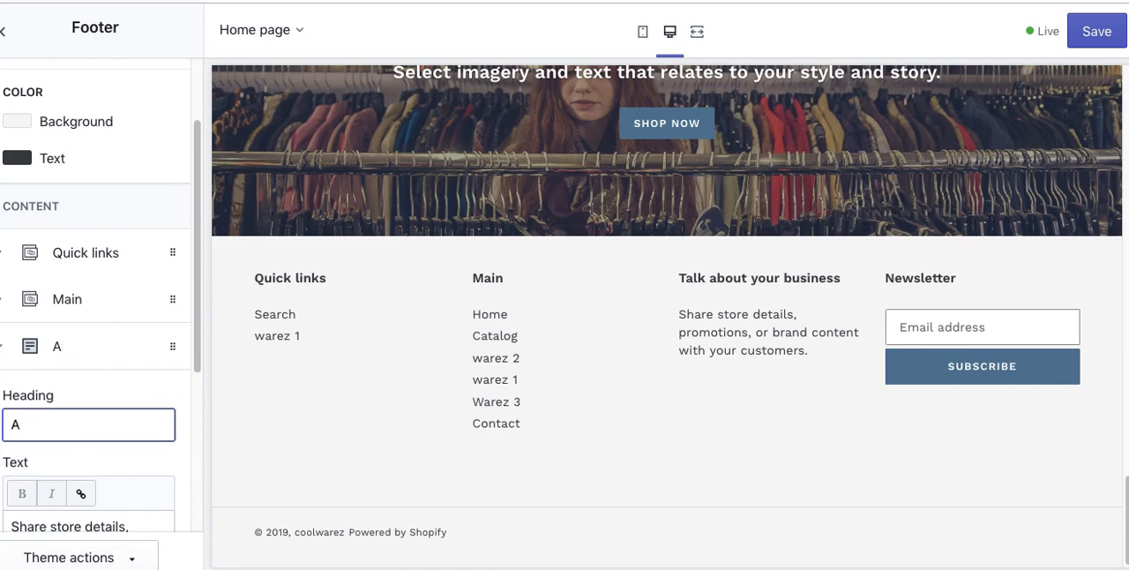
text(viyCool Ware)
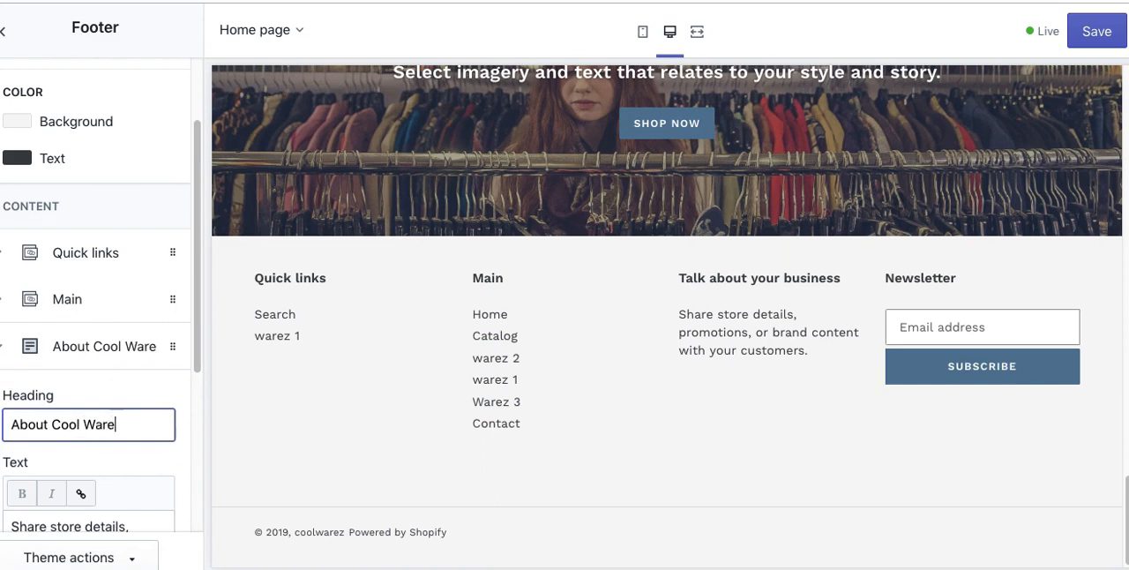
text(z)
Step: Replace the About Cool Warez block's text with 'Cool Warez is cool - since 1992. Read more'
drag(200, 353, 196, 495)
triple_click(83, 375)
text(Cool War)
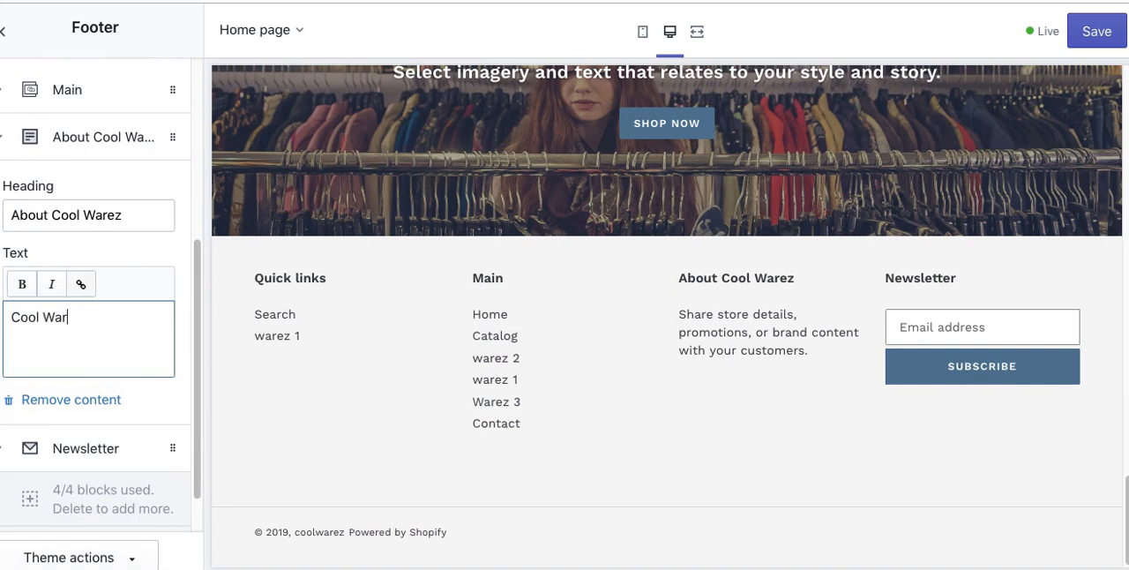
text(ez i )
text( cool - since 1992. Re)
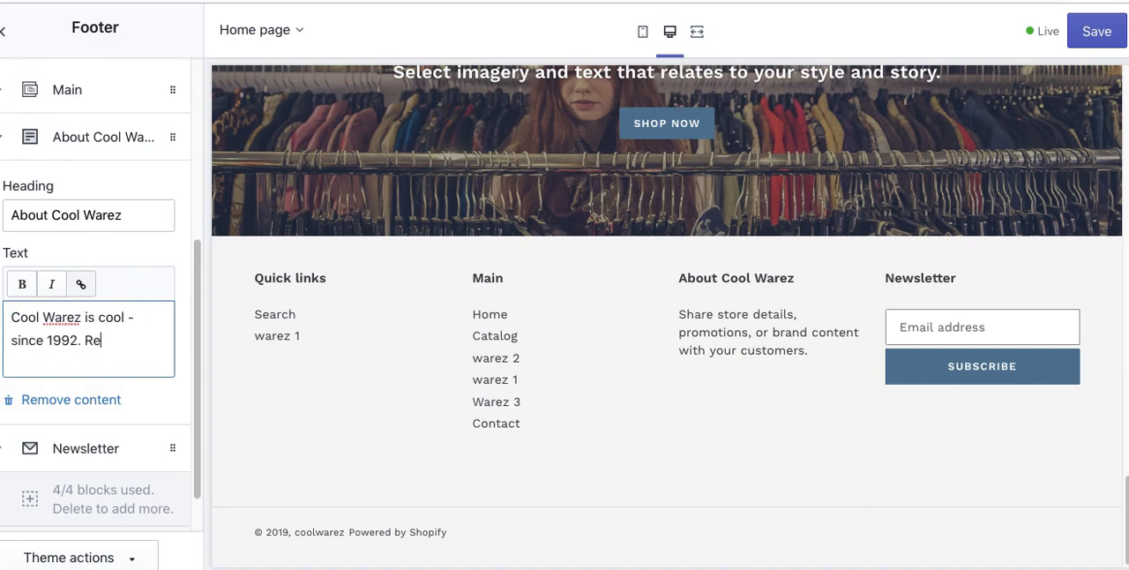
text(ad more)
Step: Link the words 'Read more' in the footer text to the About page and save the theme
drag(85, 341, 161, 340)
click(79, 287)
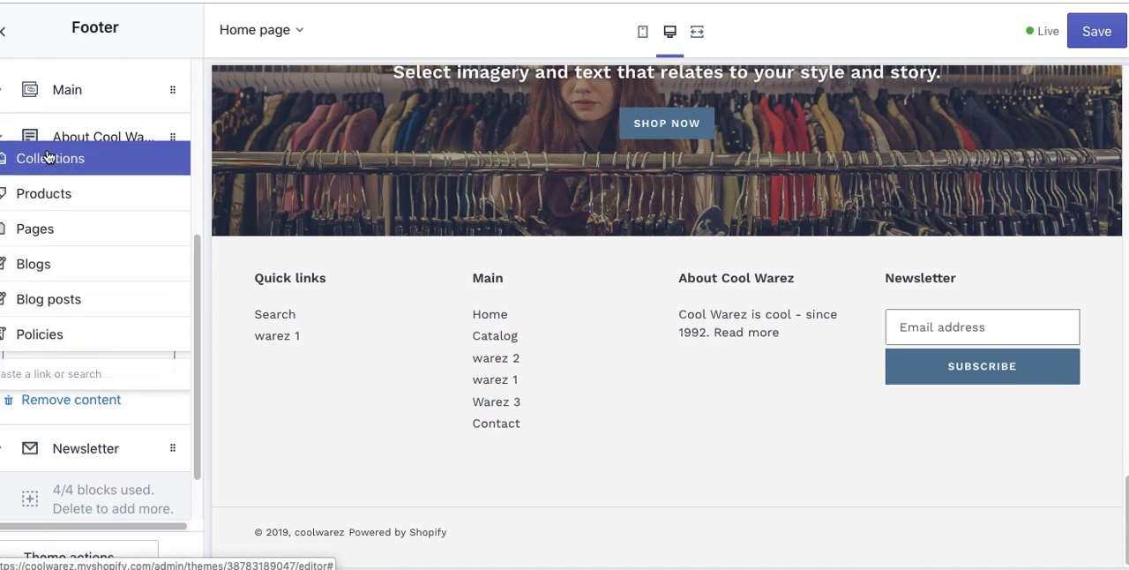
click(35, 229)
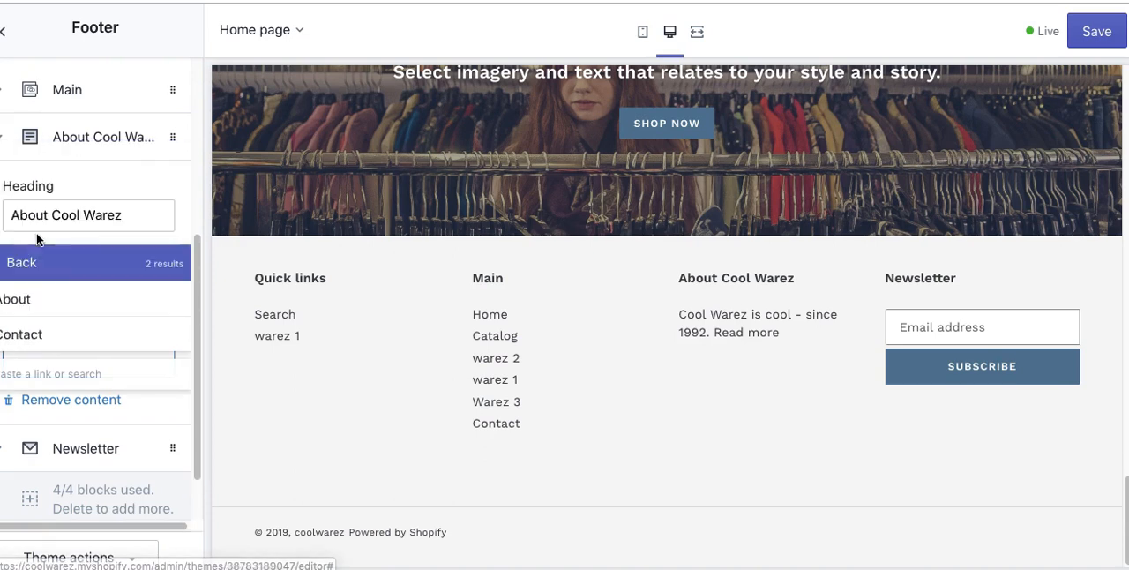
click(22, 299)
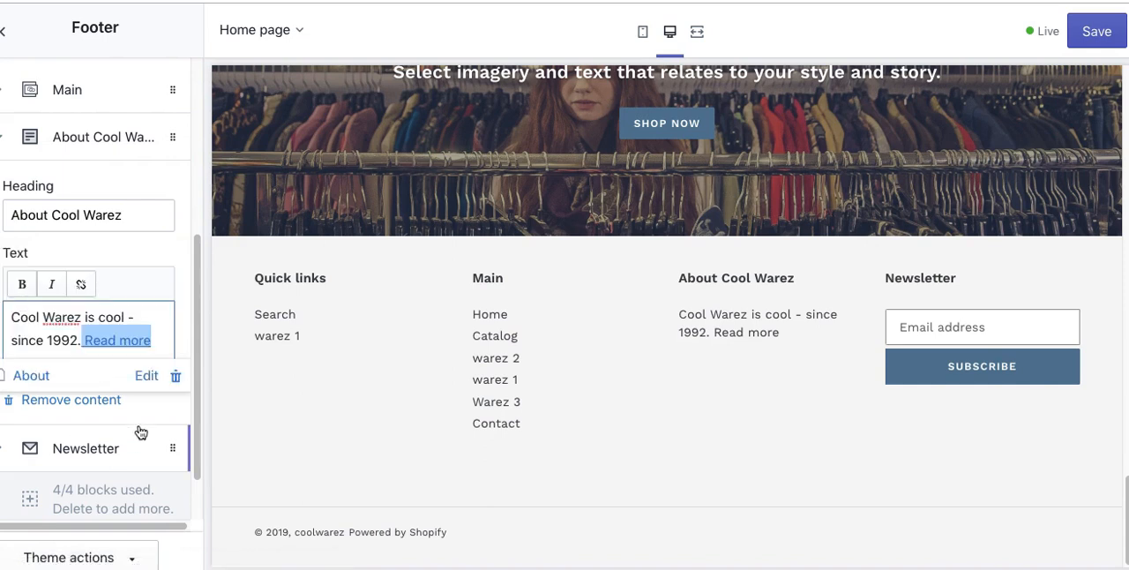
click(1092, 35)
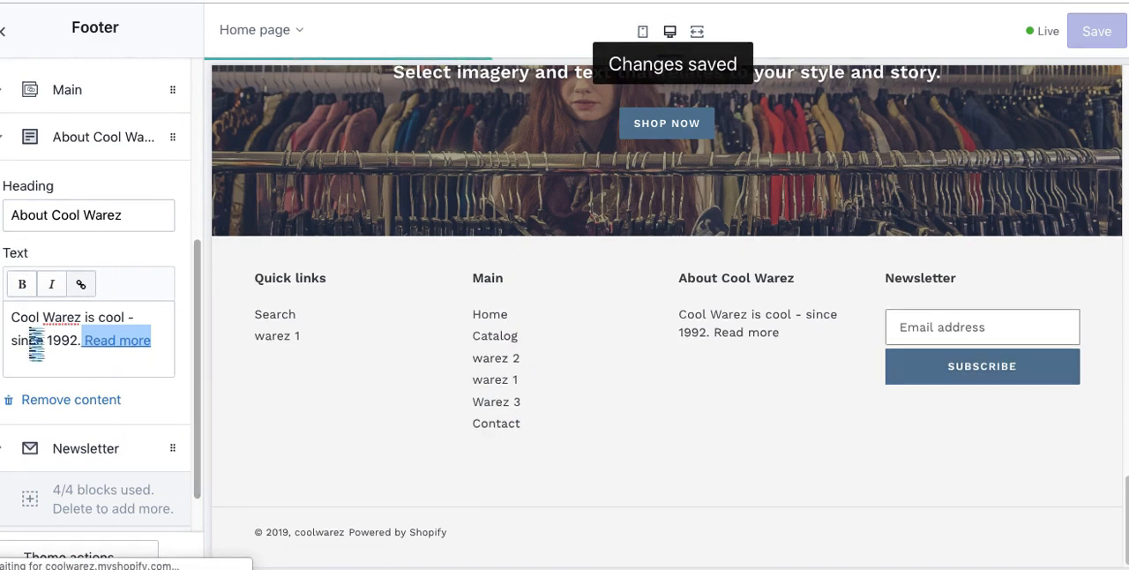
Step: Remove the Main menu block from the footer content
click(4, 146)
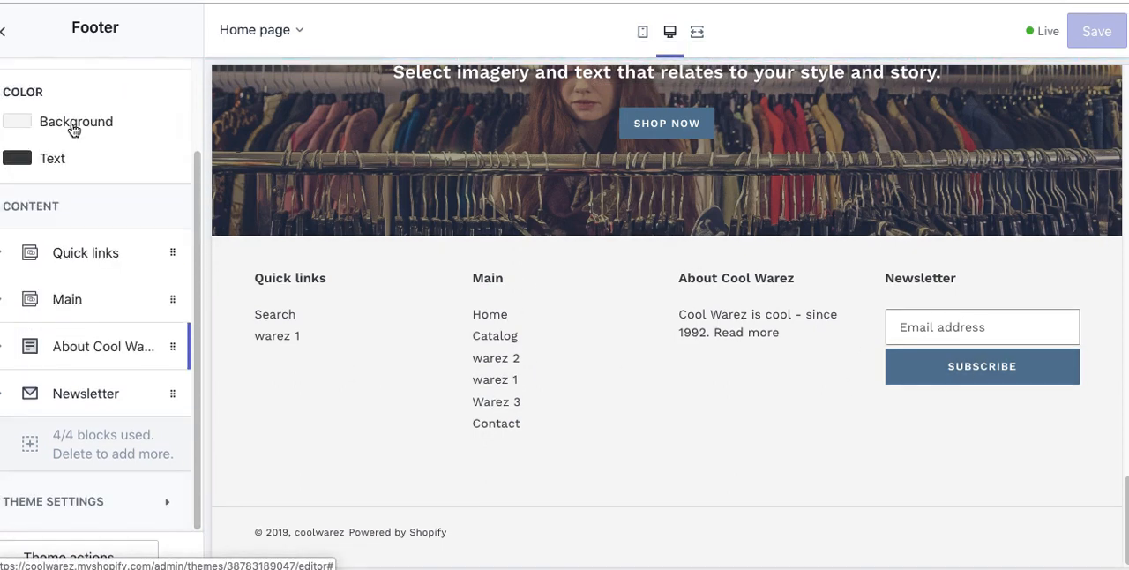
click(152, 307)
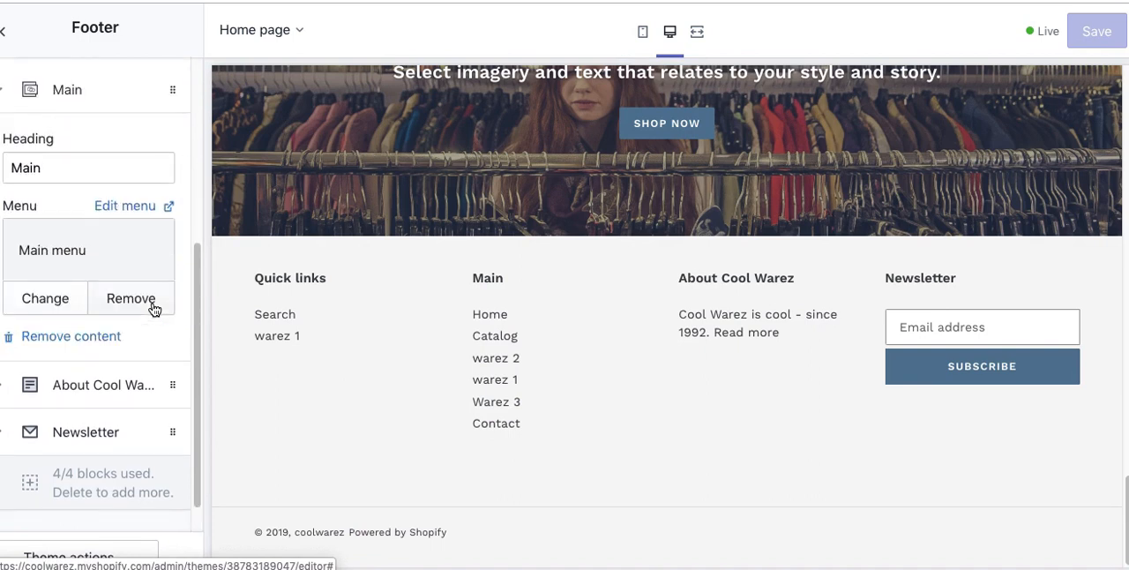
click(102, 339)
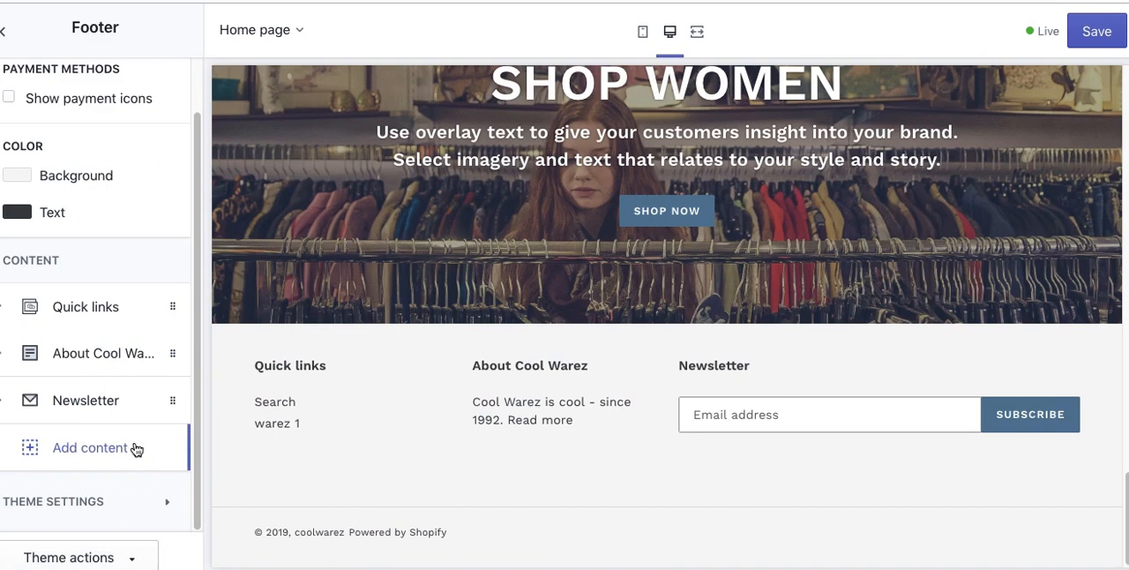
Step: Review the footer's Newsletter block settings and its email field in the preview, and save the theme
click(88, 408)
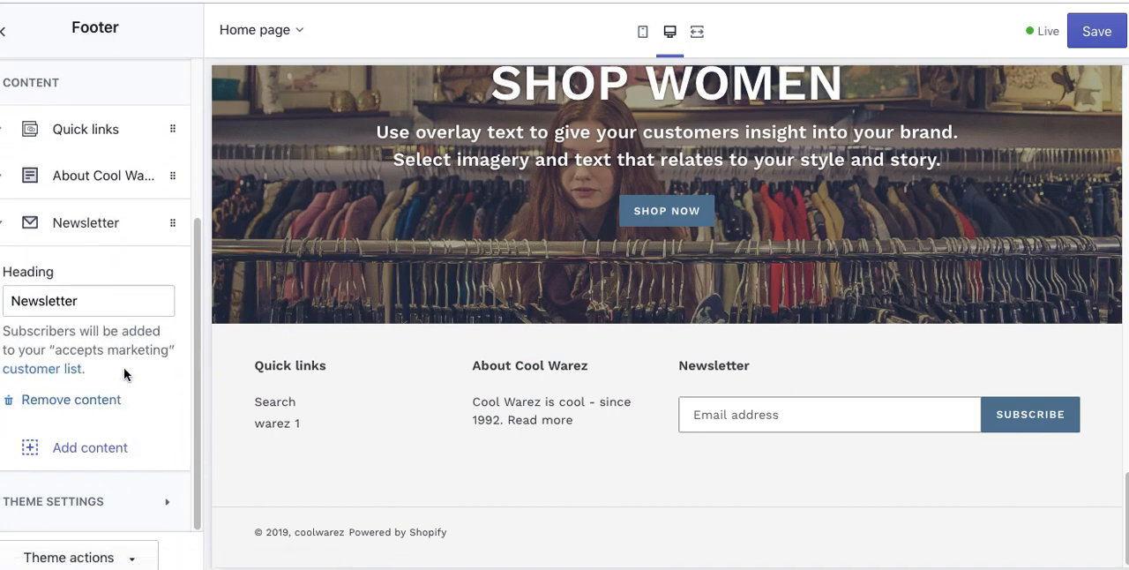
double_click(108, 347)
click(149, 377)
click(722, 413)
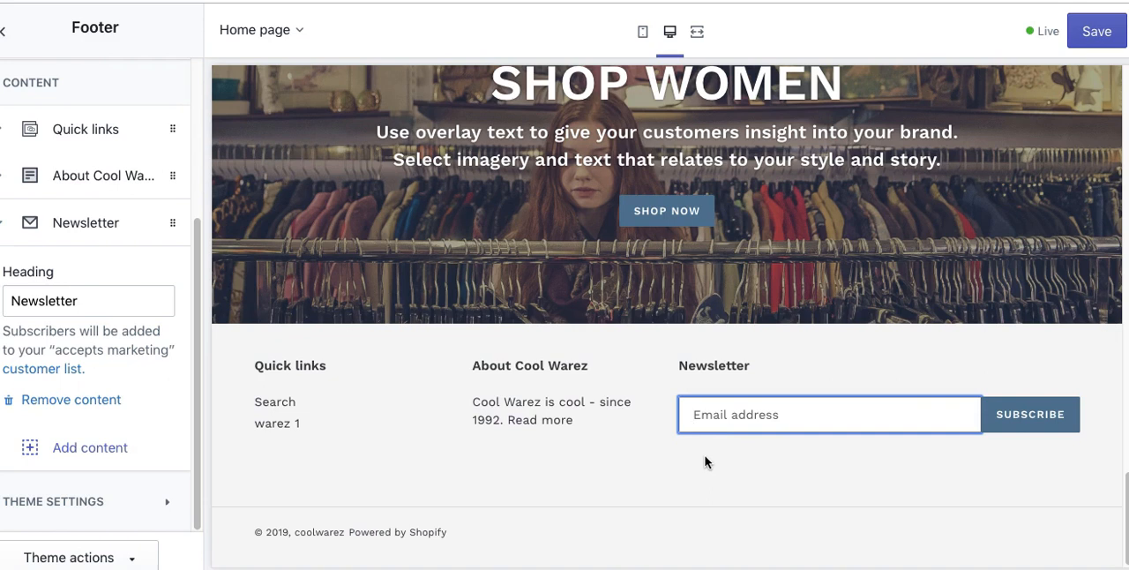
click(1106, 36)
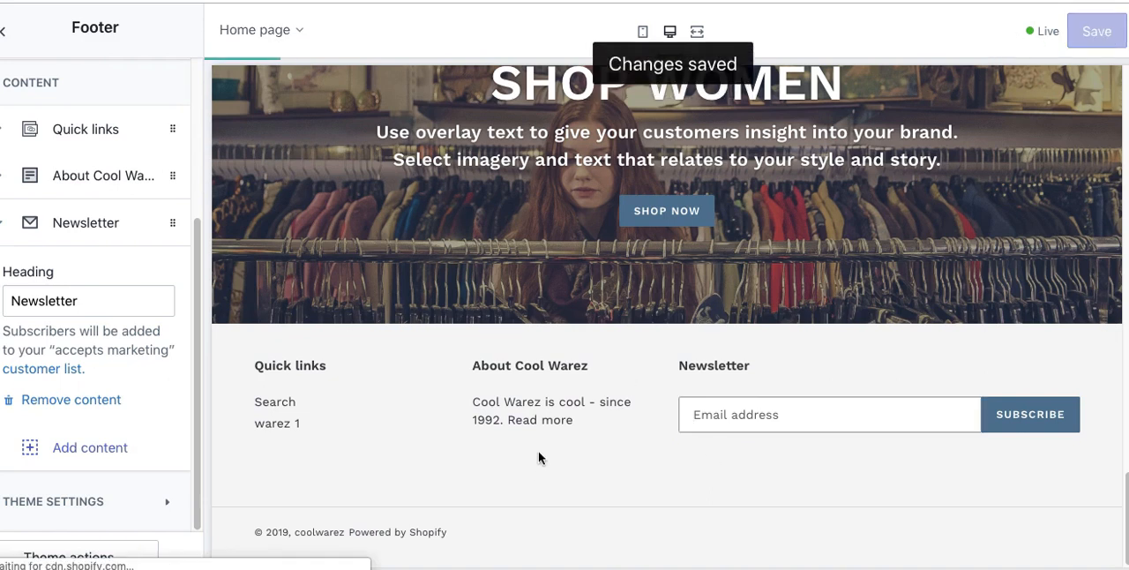
Step: Close the theme editor, switch to the storefront home page and check the Newsletter sign-up field in its footer
key(super+w)
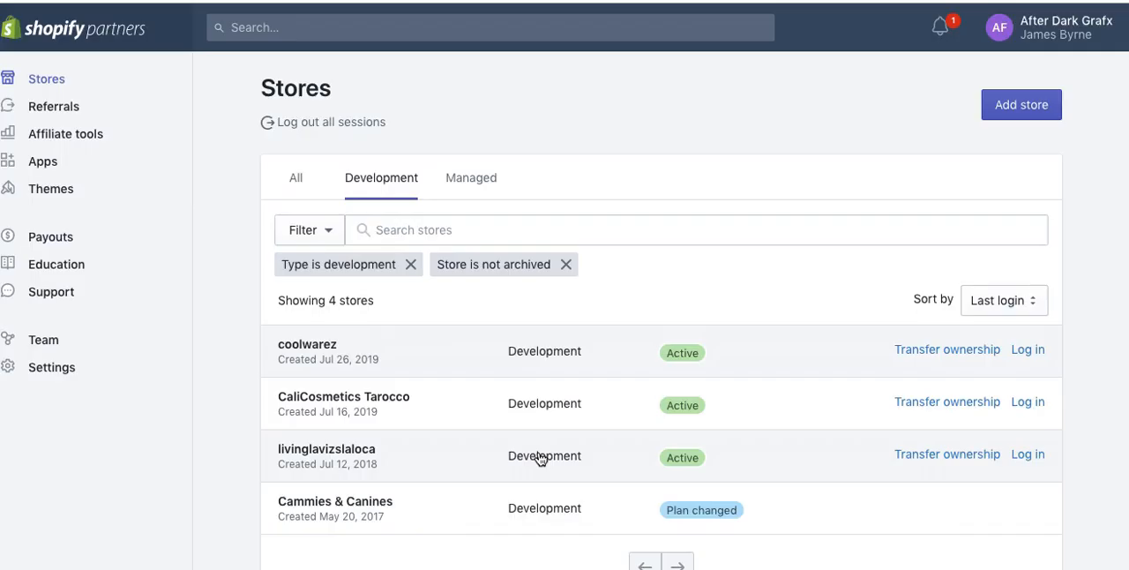
key(ctrl+Tab)
key(ctrl+Tab)
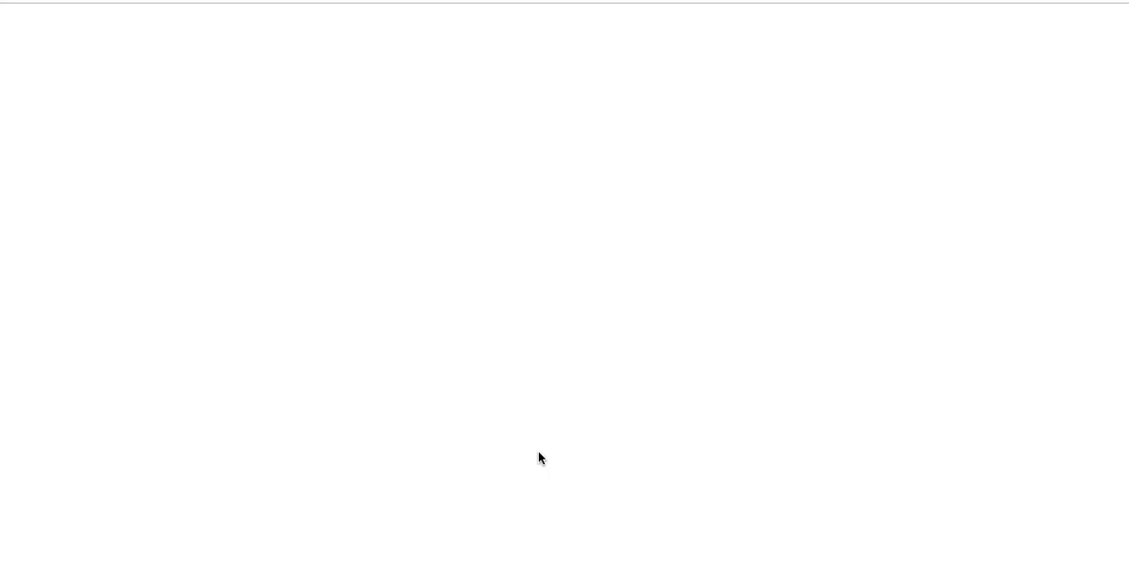
scroll(539, 458, down, 10)
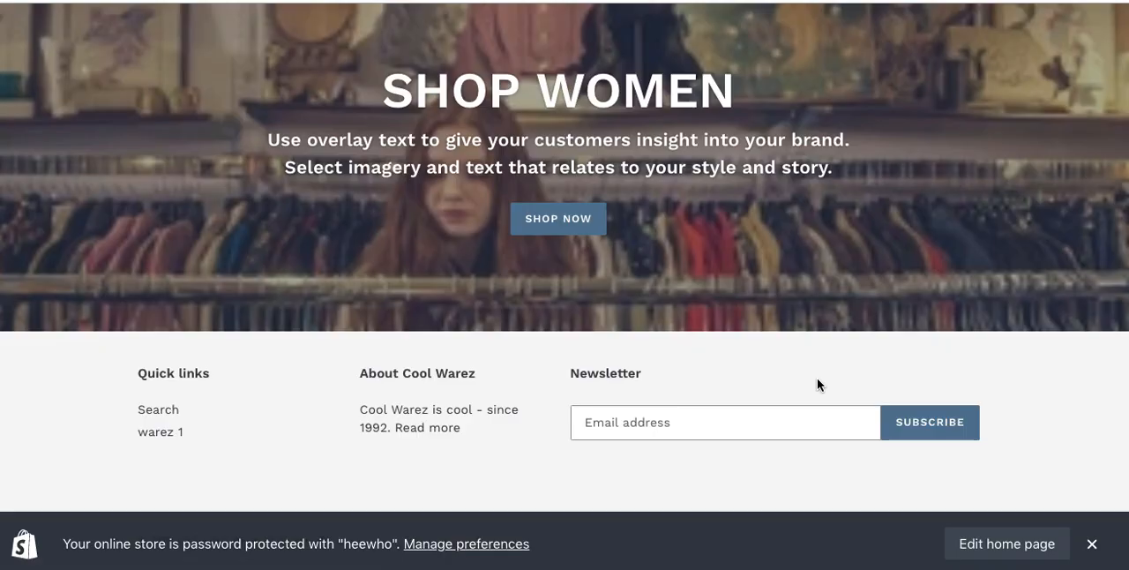
click(607, 423)
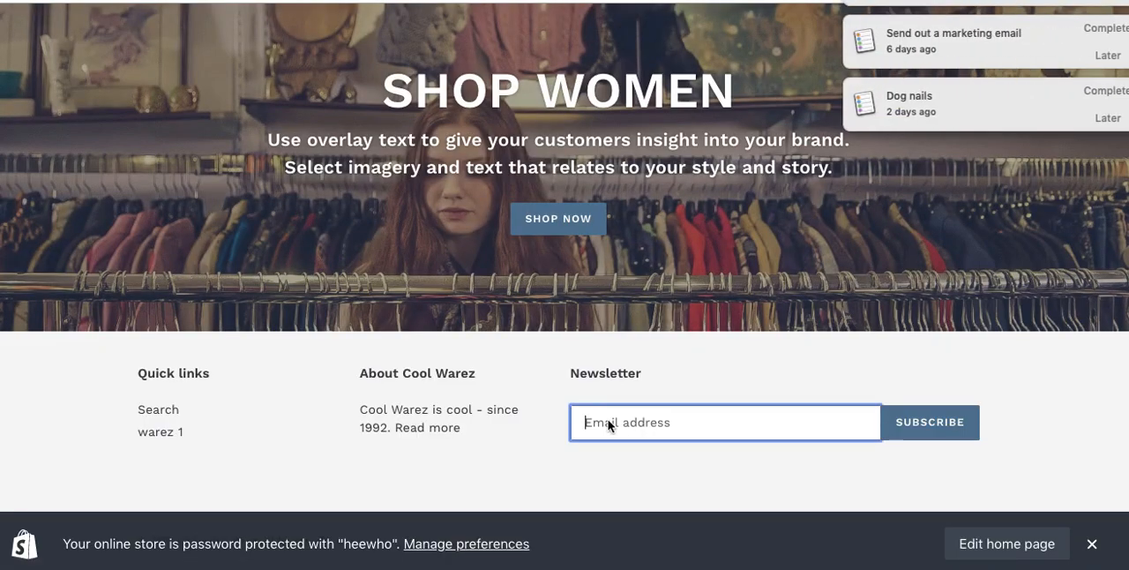
Step: Dismiss the reminder notifications covering the storefront page
click(1105, 92)
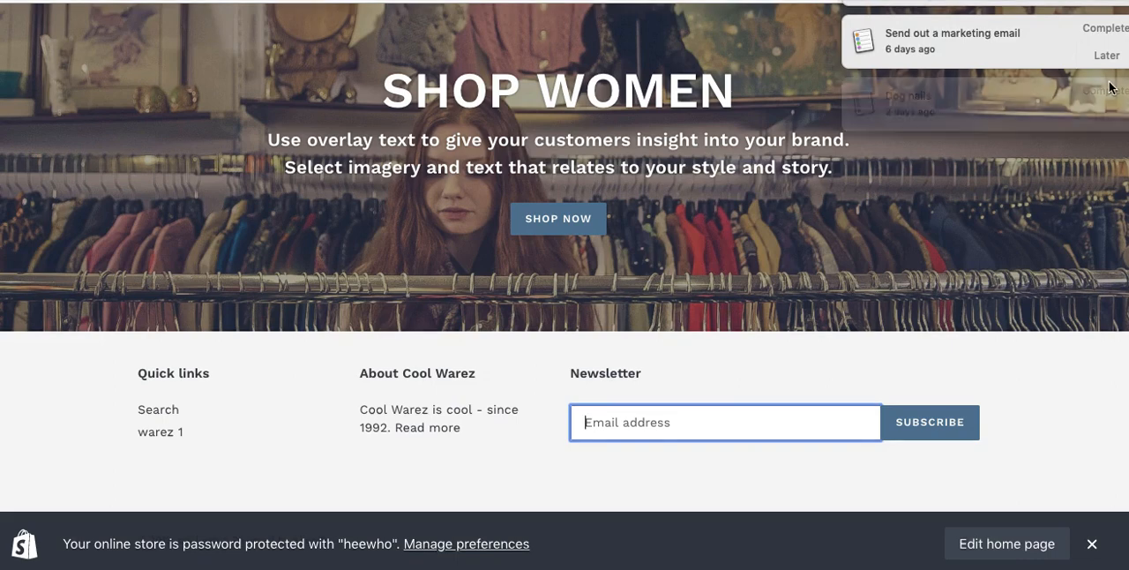
click(1106, 55)
click(1094, 106)
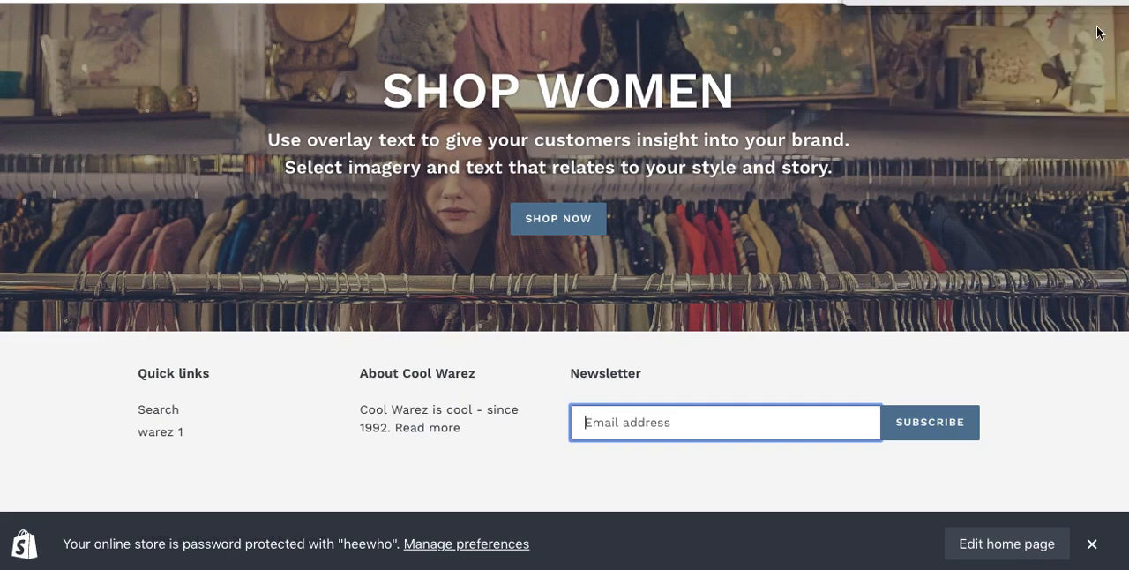
click(1101, 33)
click(1099, 45)
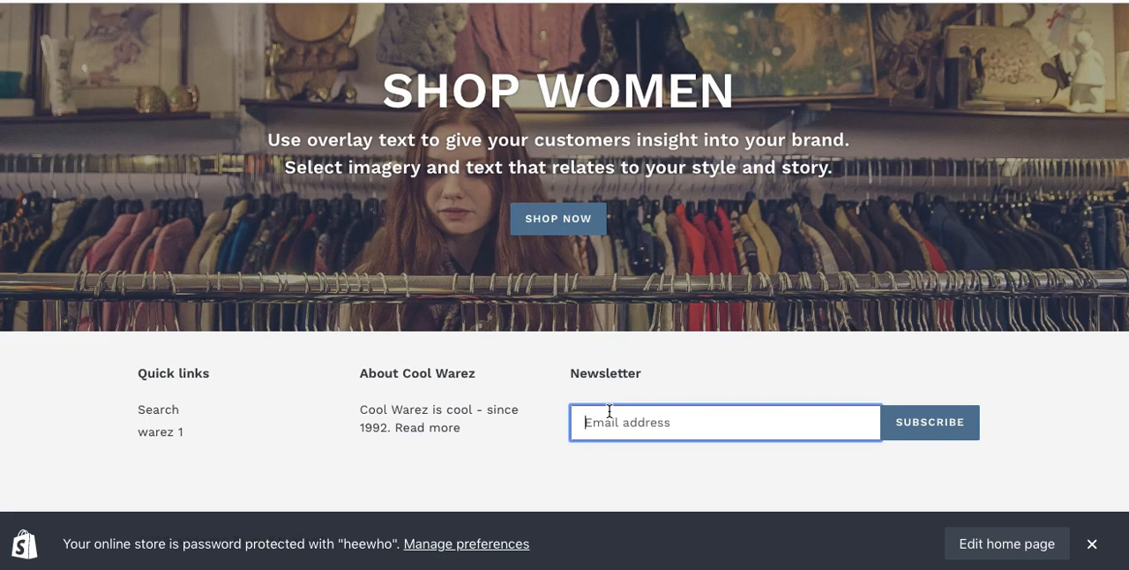
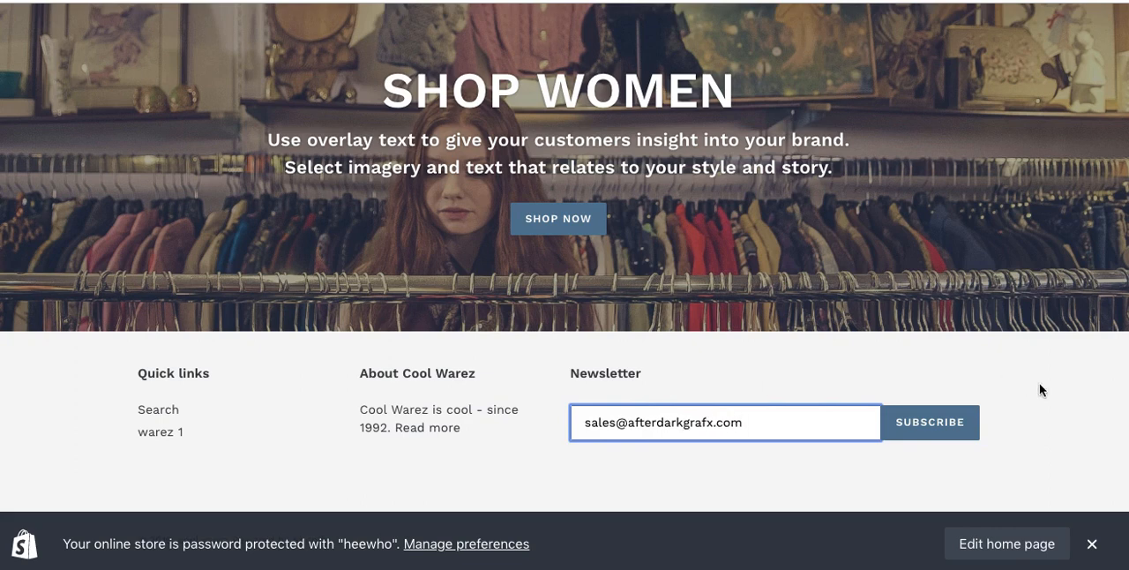
Step: Subscribe to the store's newsletter by submitting an e-mail address in the footer's Newsletter sign-up form
click(935, 431)
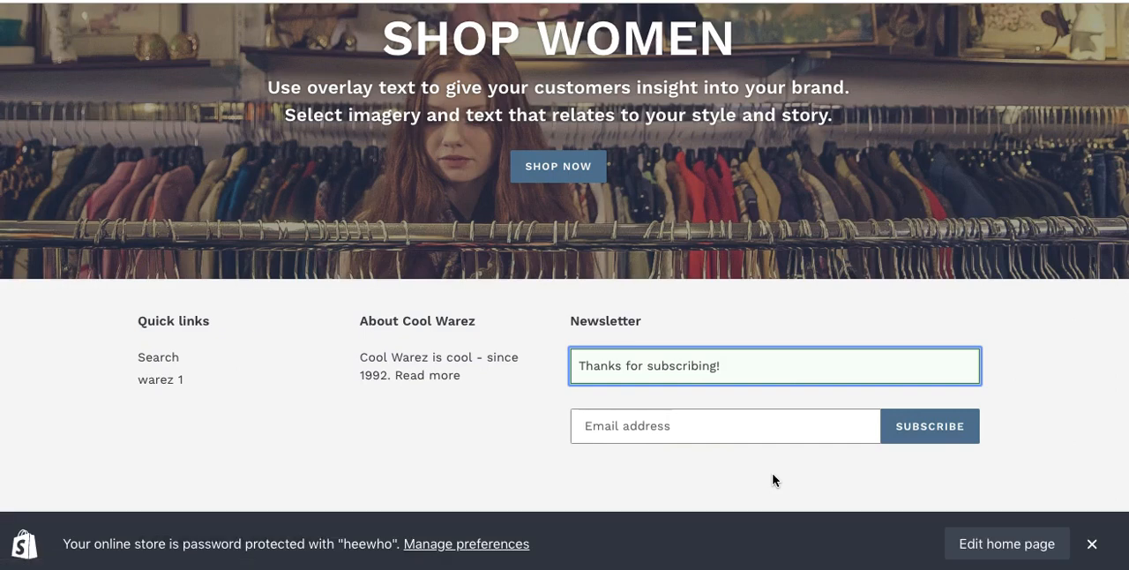
click(1039, 375)
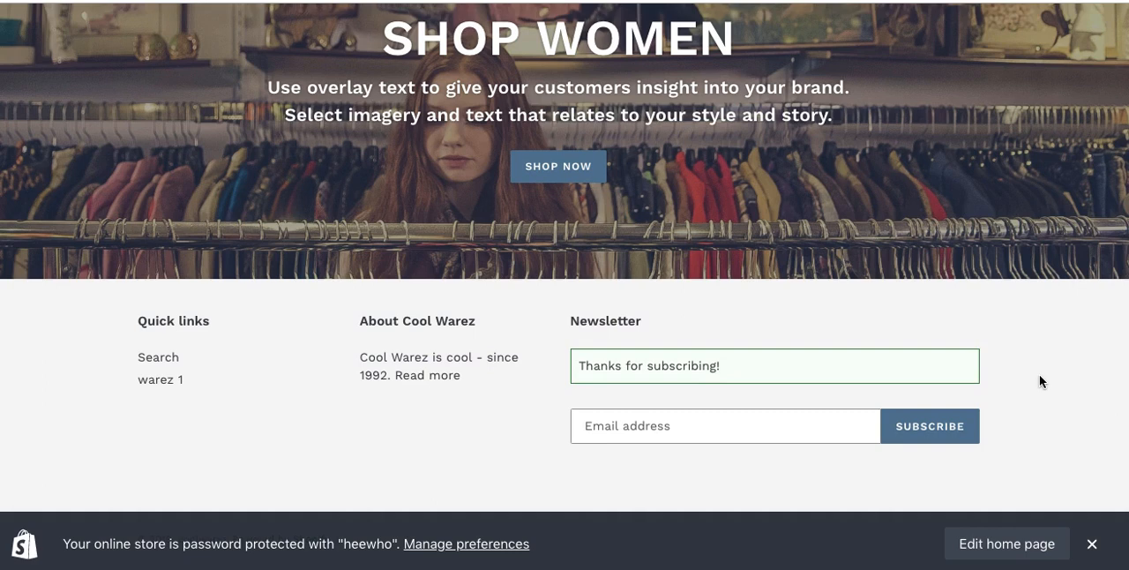
scroll(1039, 381, up, 5)
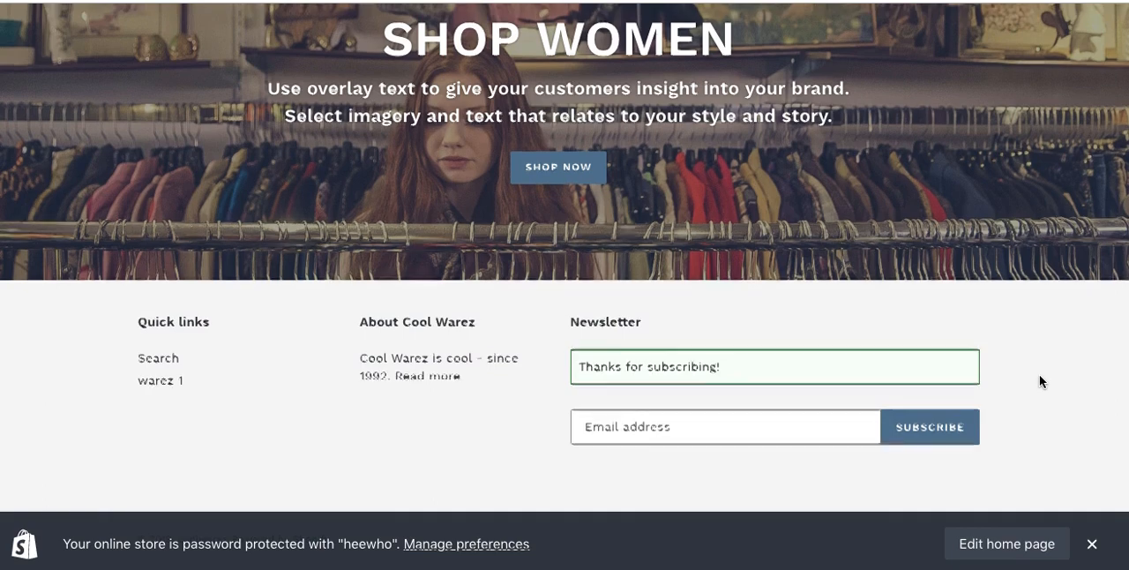
scroll(1040, 380, up, 10)
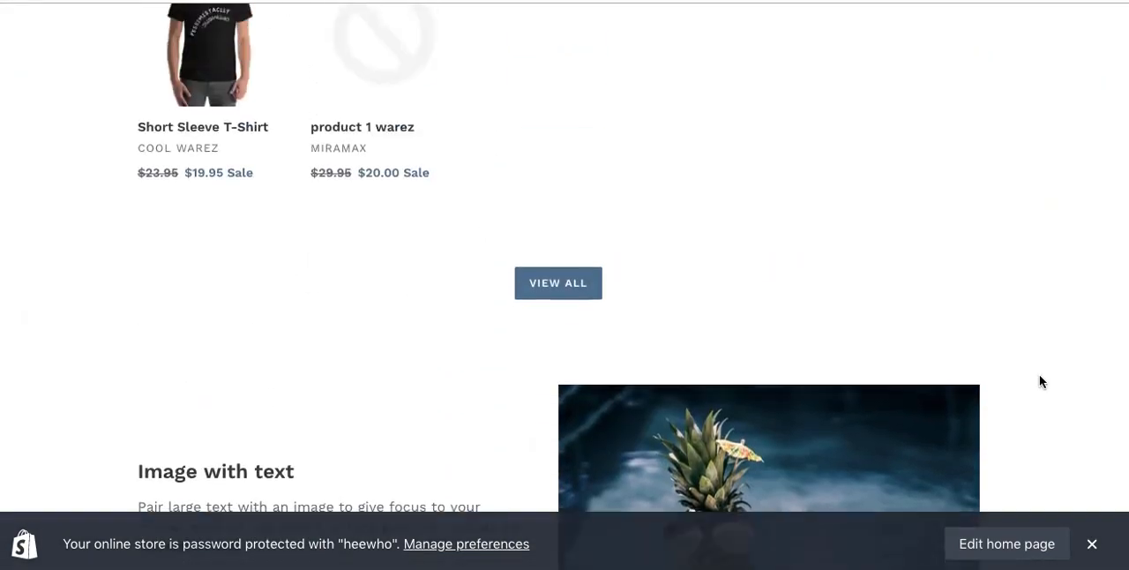
scroll(1040, 380, up, 7)
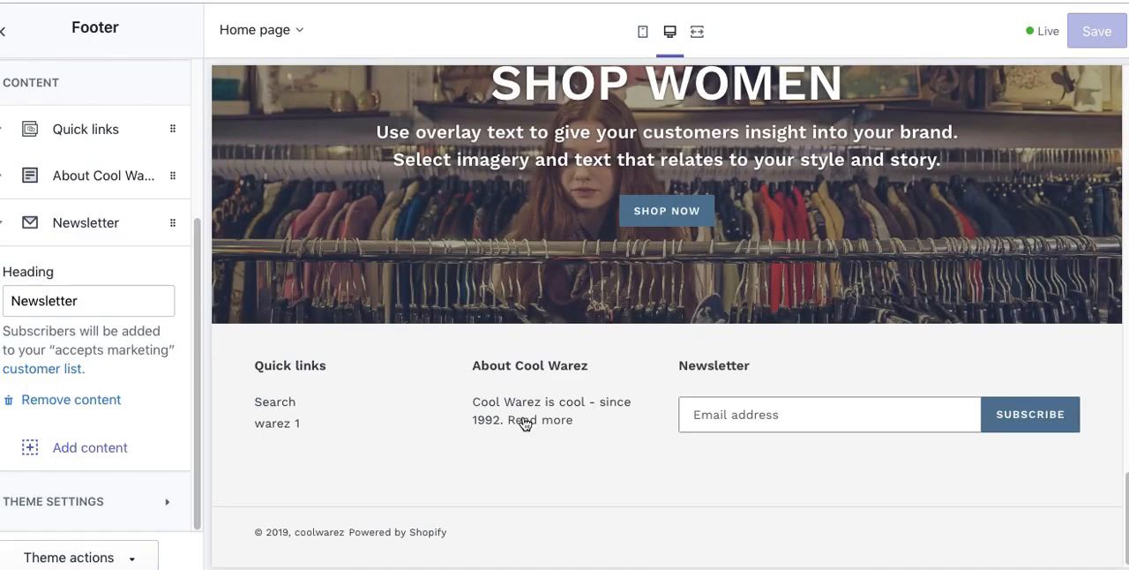
Step: Return to the theme editor, leave the Footer section and open the Social media theme settings
scroll(194, 139, up, 5)
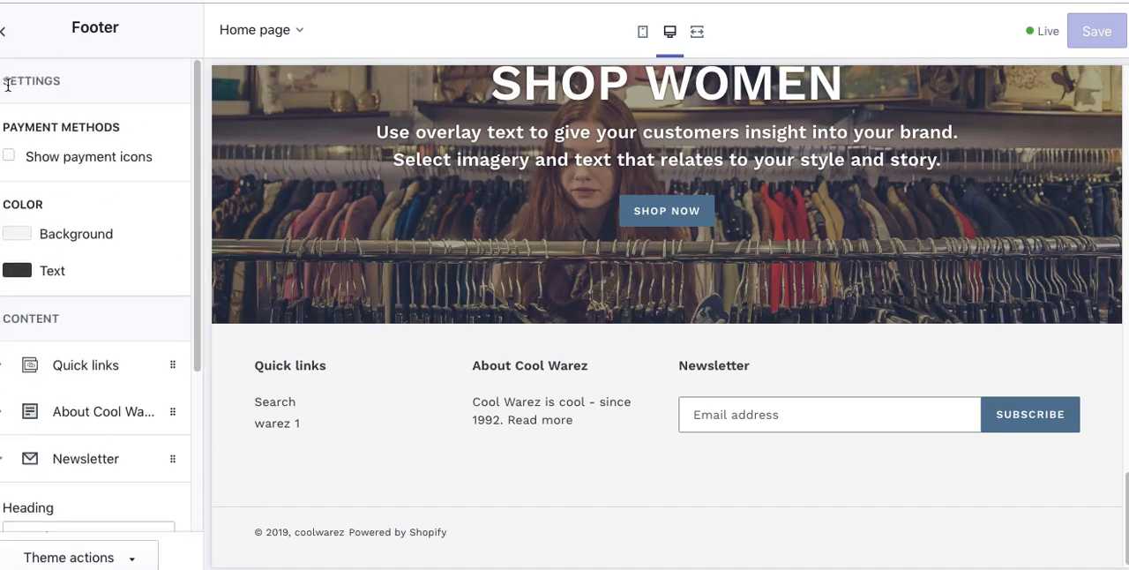
click(7, 35)
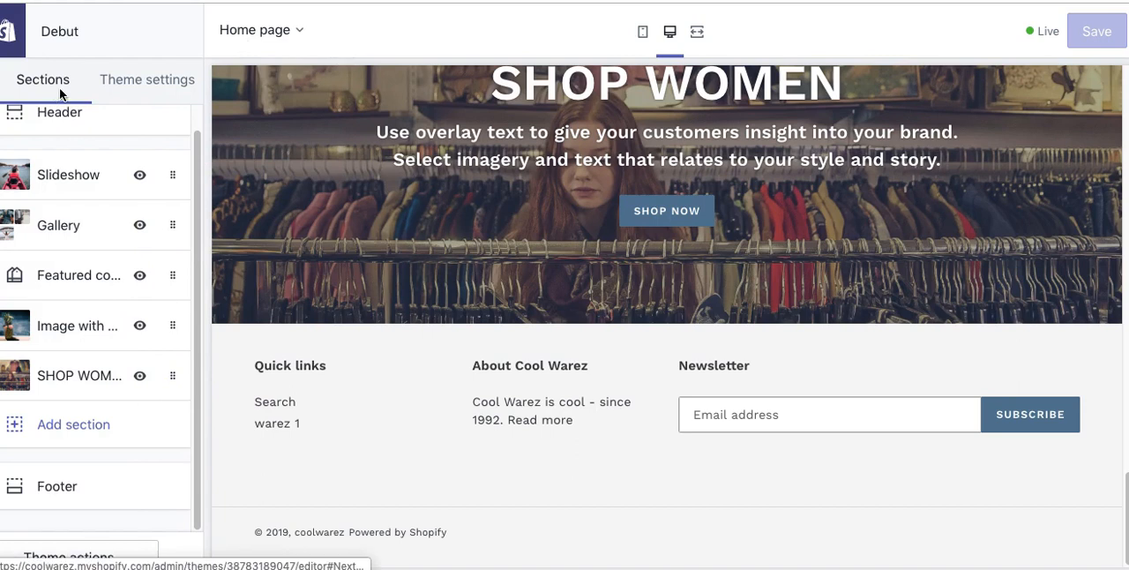
click(163, 81)
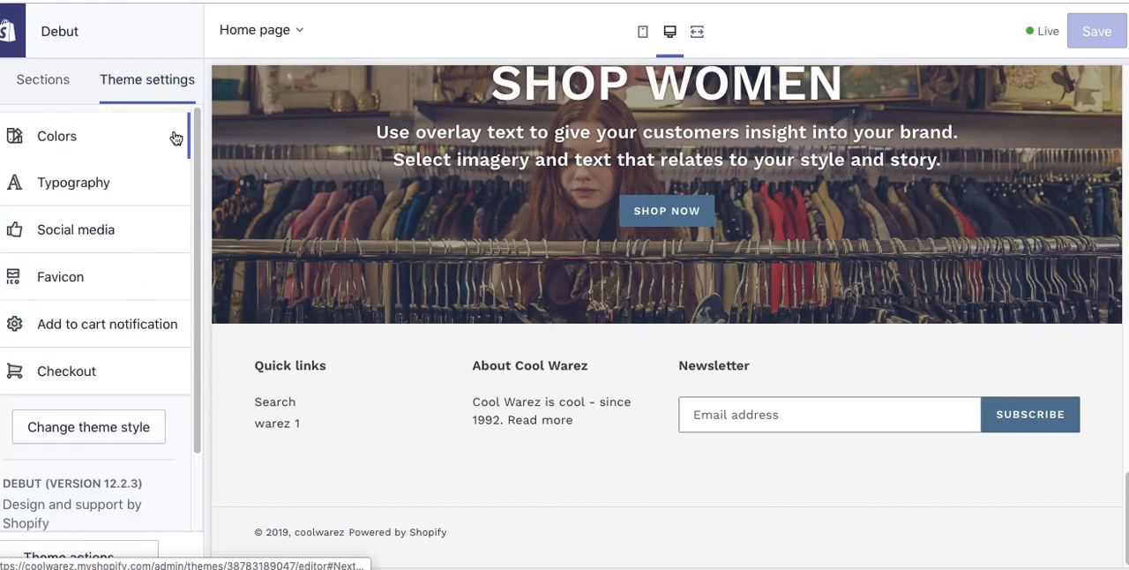
click(58, 234)
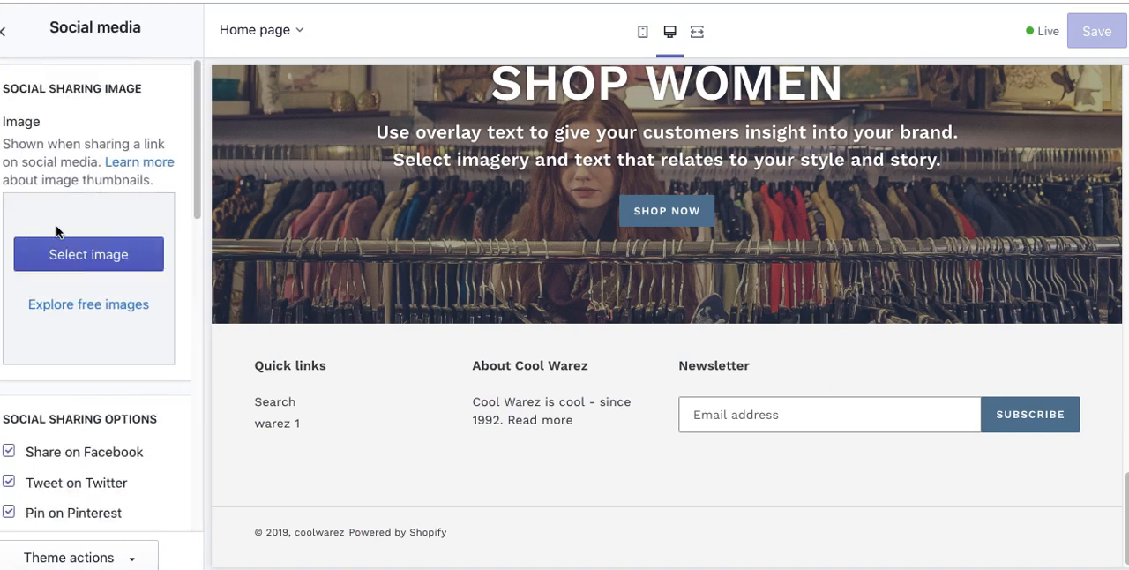
Step: Set the social sharing image to the library photo of the curly-haired woman on a yellow background
drag(50, 143, 138, 143)
click(132, 144)
scroll(650, 248, up, 20)
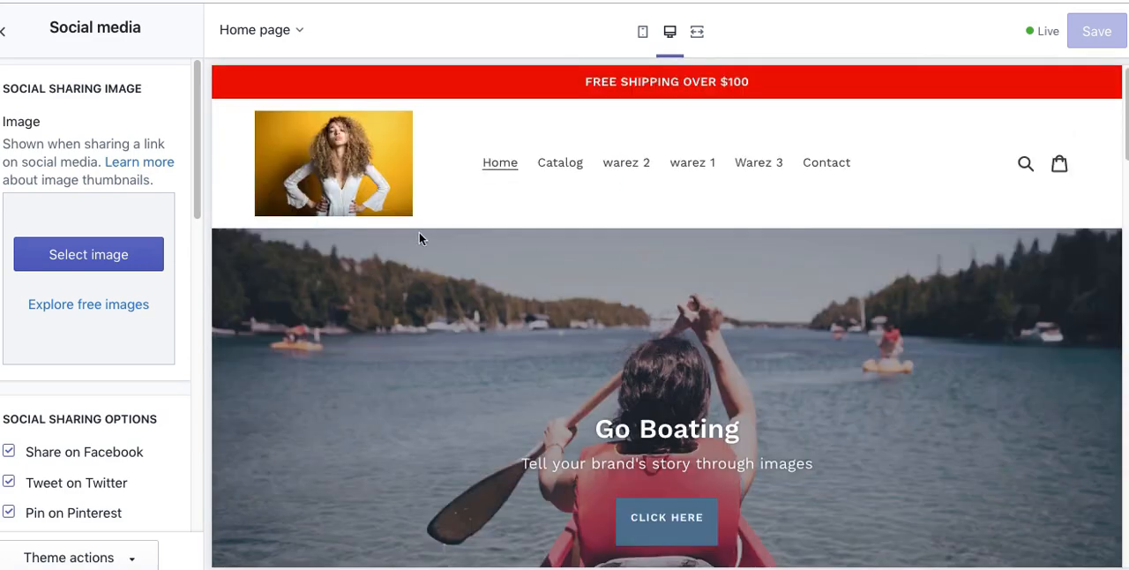
click(88, 254)
click(145, 468)
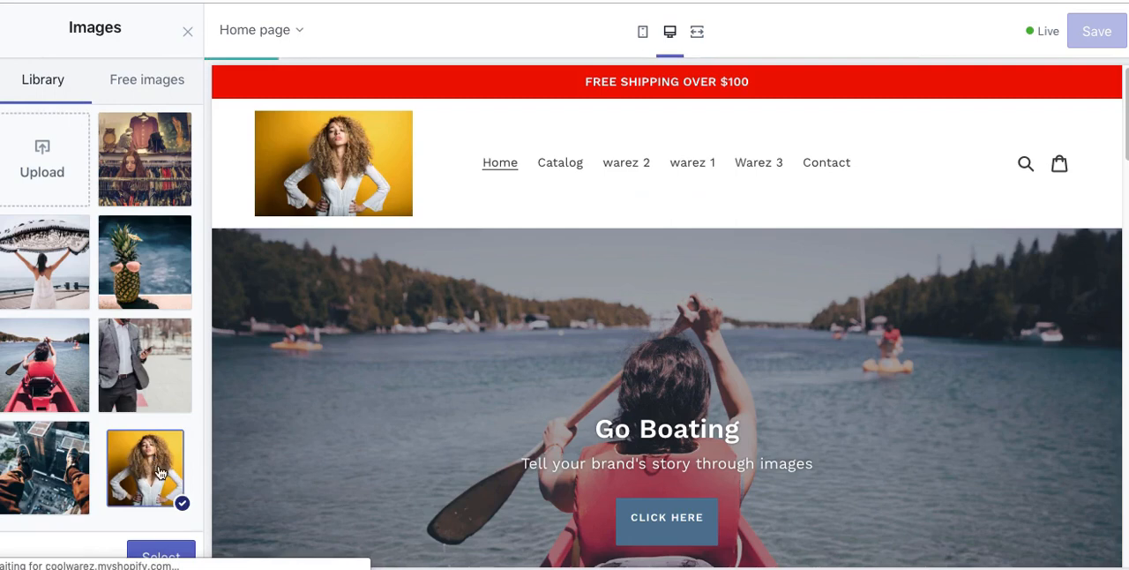
click(161, 552)
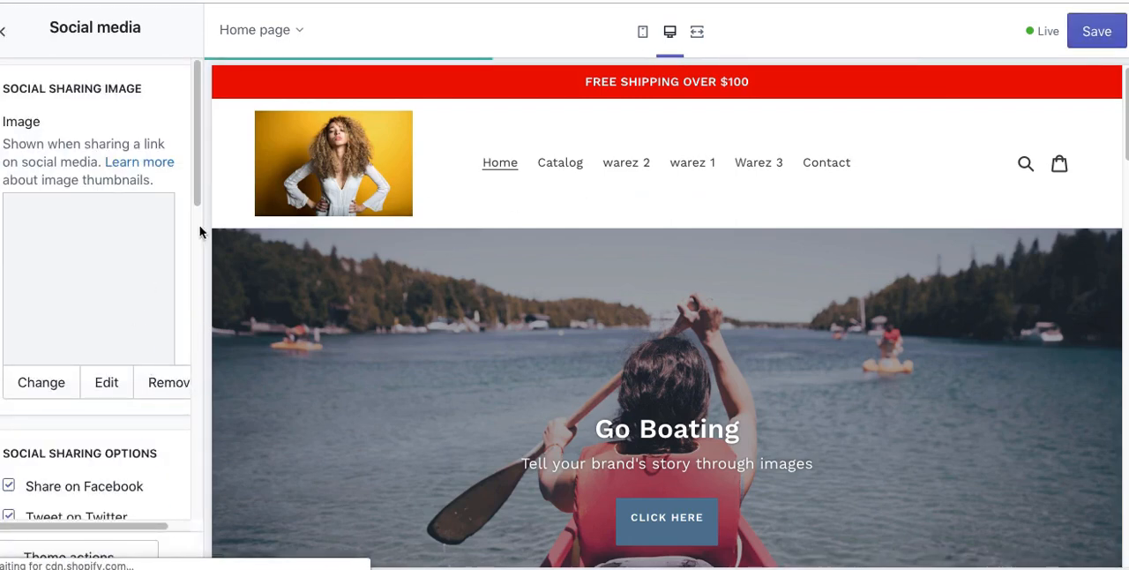
scroll(190, 193, down, 4)
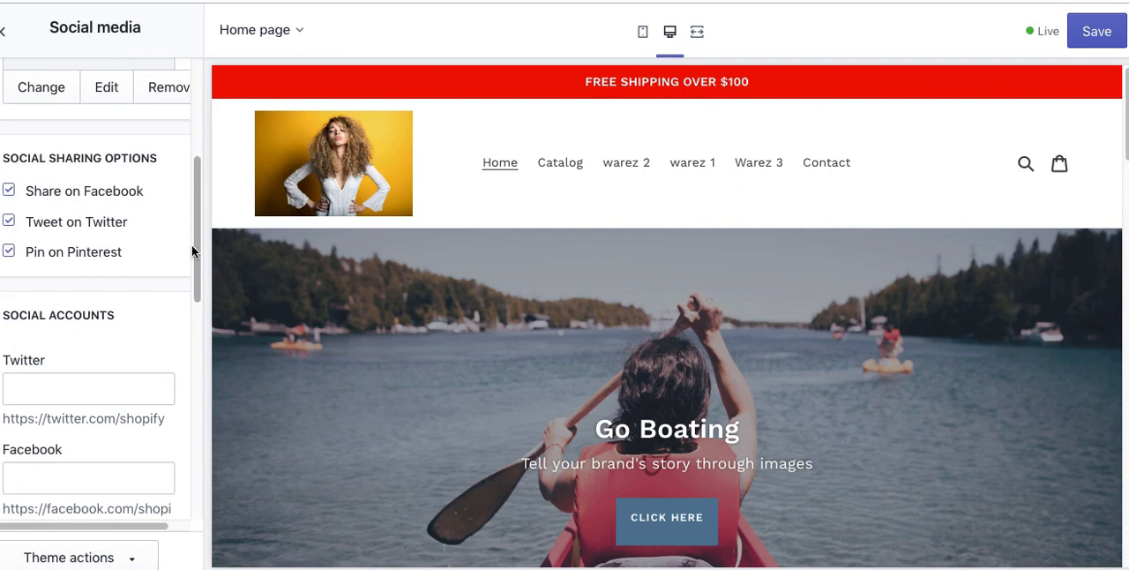
scroll(190, 276, down, 2)
scroll(191, 291, down, 6)
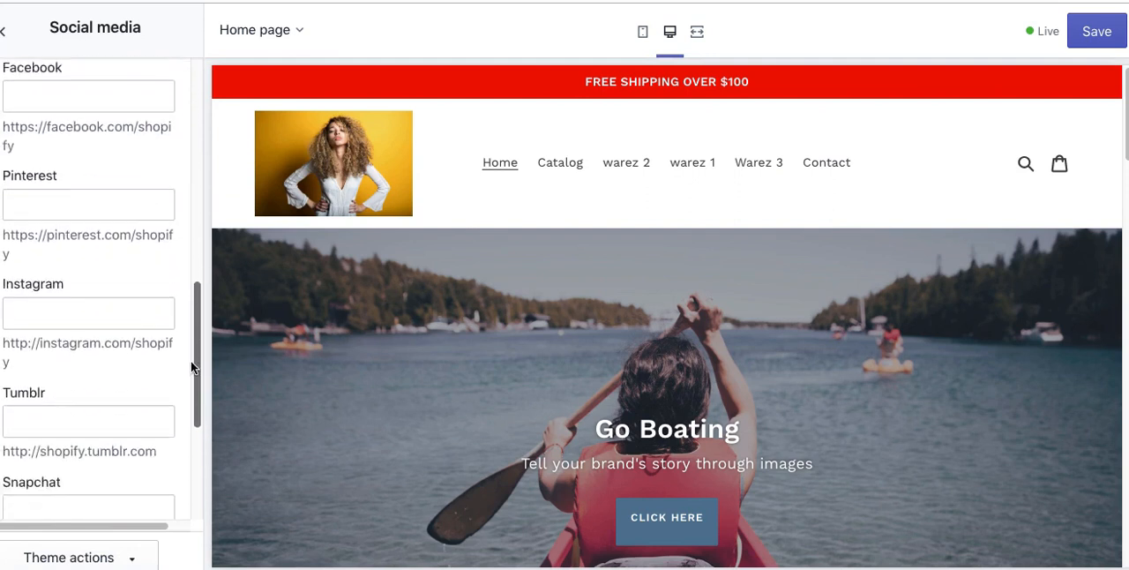
scroll(182, 370, up, 4)
scroll(185, 300, up, 3)
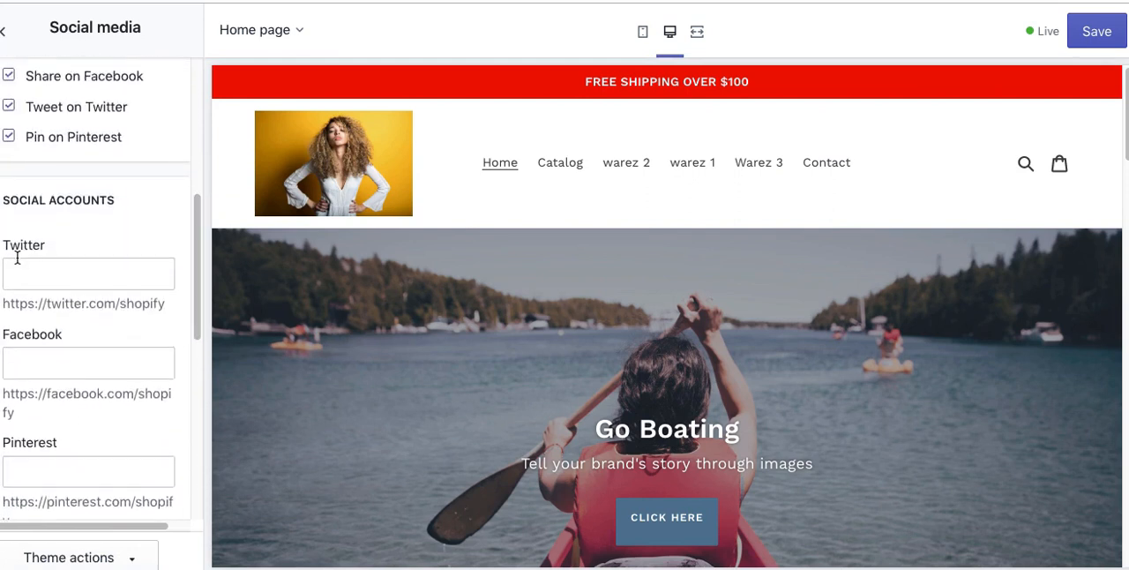
click(36, 277)
text(ht)
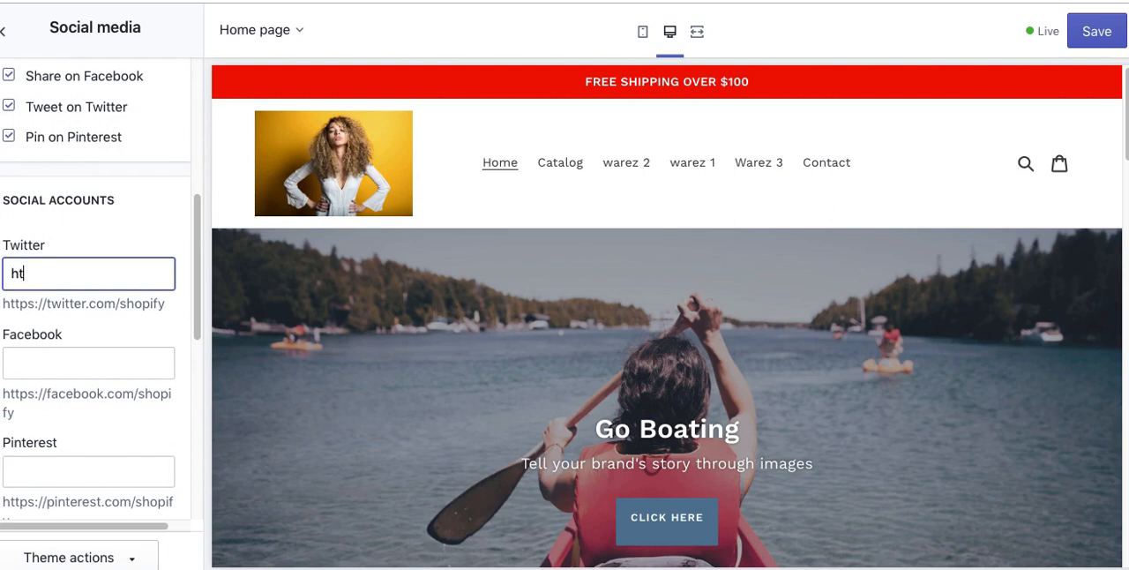
text(tps://www.twitter.com)
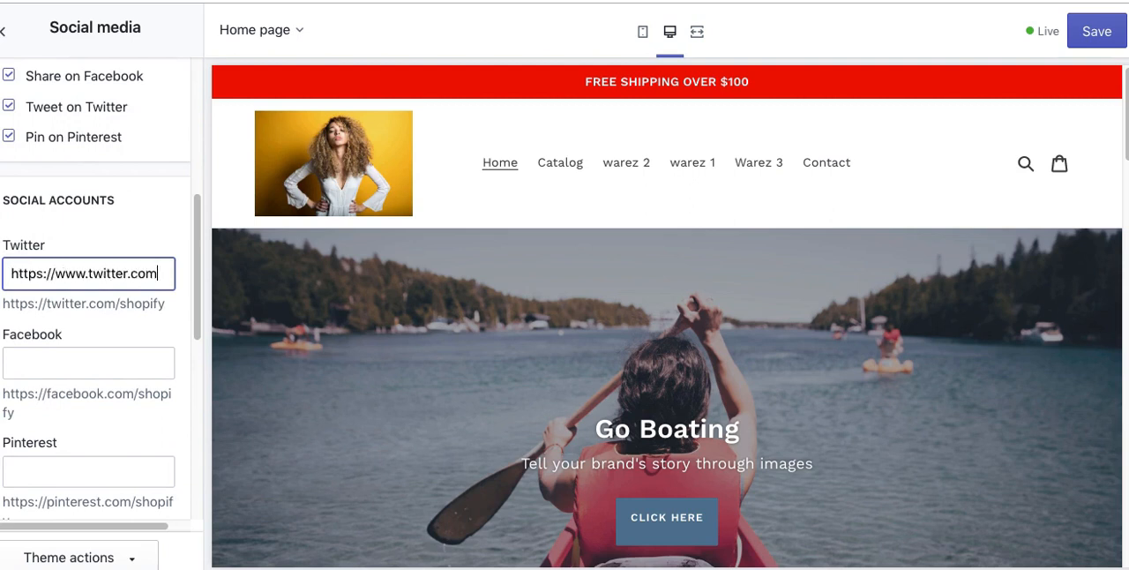
Step: Copy the Twitter link into the Facebook, Pinterest, Instagram and Tumblr account fields
key(ctrl+a)
key(ctrl+c)
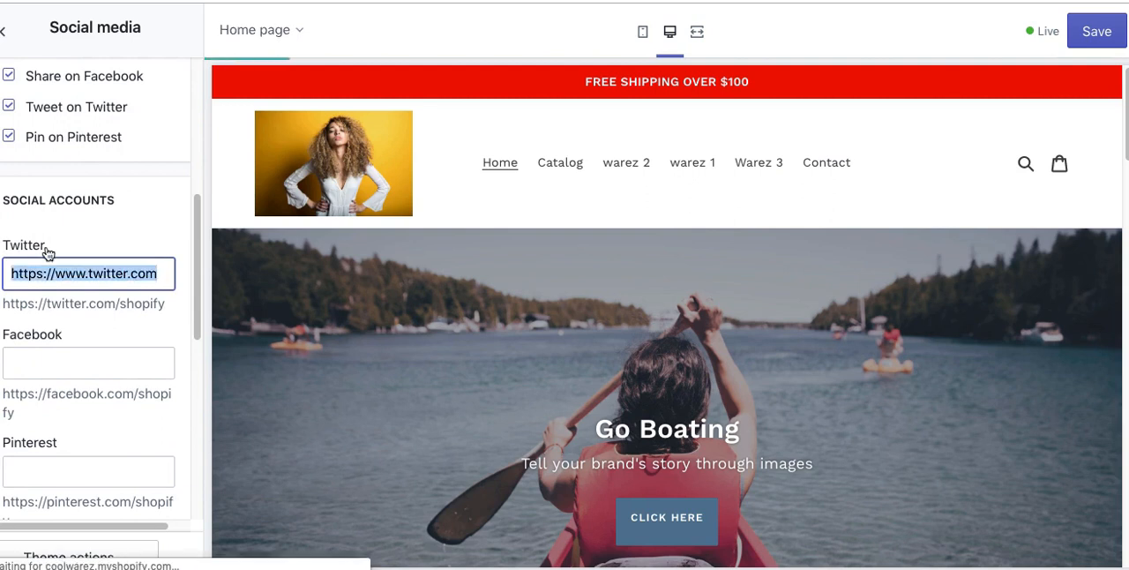
click(37, 361)
key(ctrl+v)
click(54, 466)
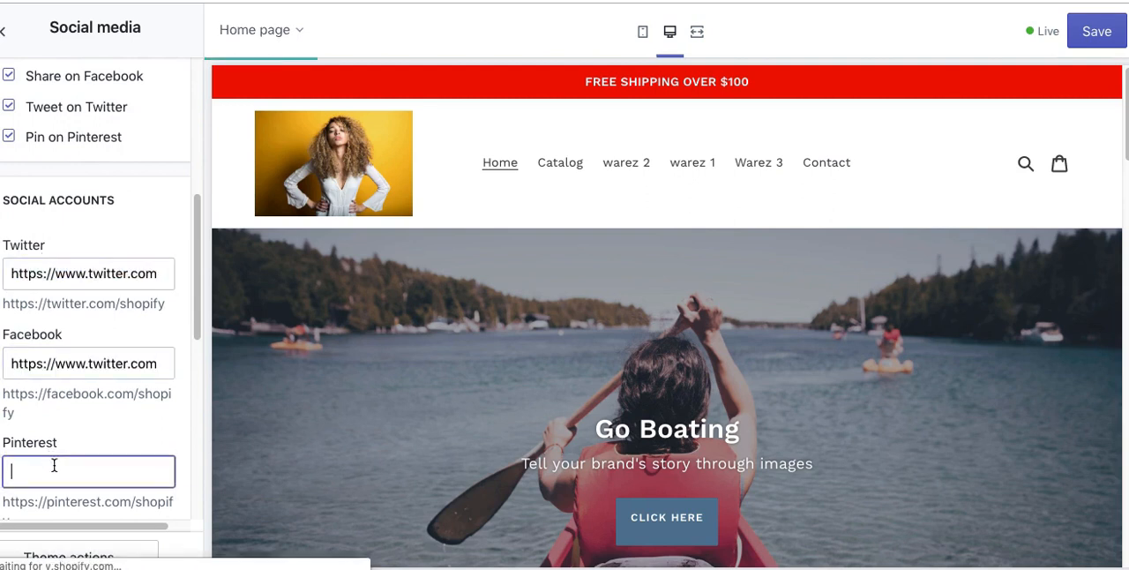
key(ctrl+v)
scroll(53, 305, down, 3)
click(48, 292)
key(ctrl+v)
click(53, 394)
key(ctrl+v)
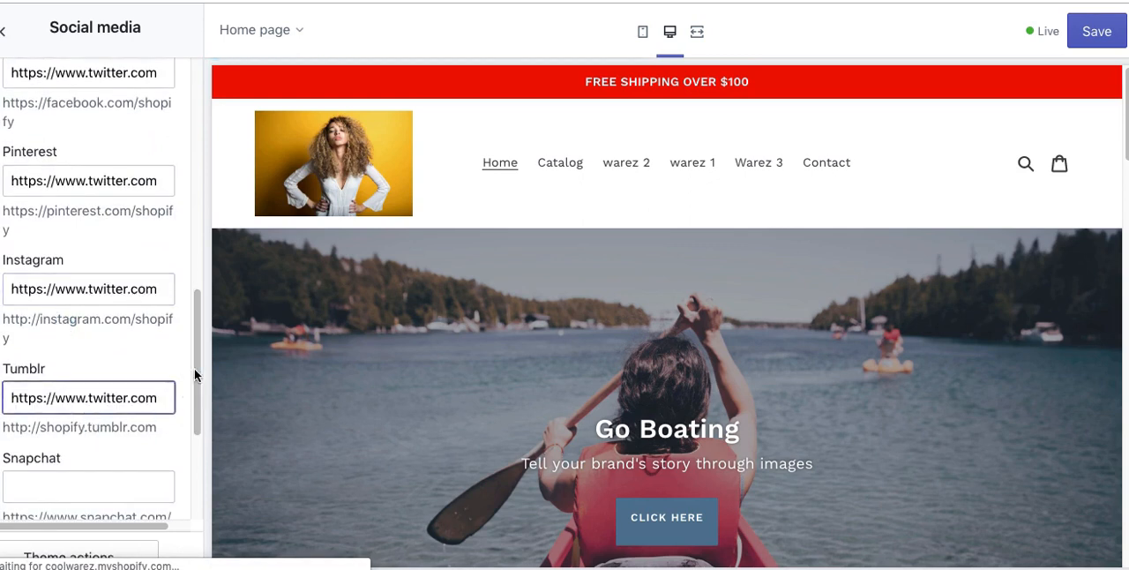
scroll(194, 368, down, 3)
click(73, 243)
key(ctrl+v)
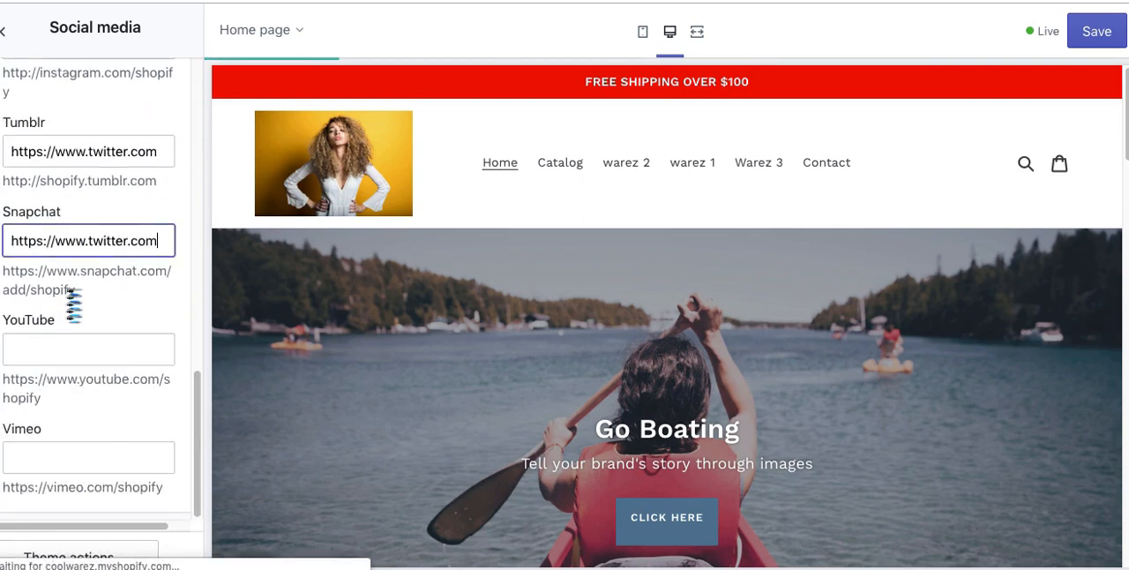
click(65, 349)
key(ctrl+v)
click(82, 456)
key(ctrl+v)
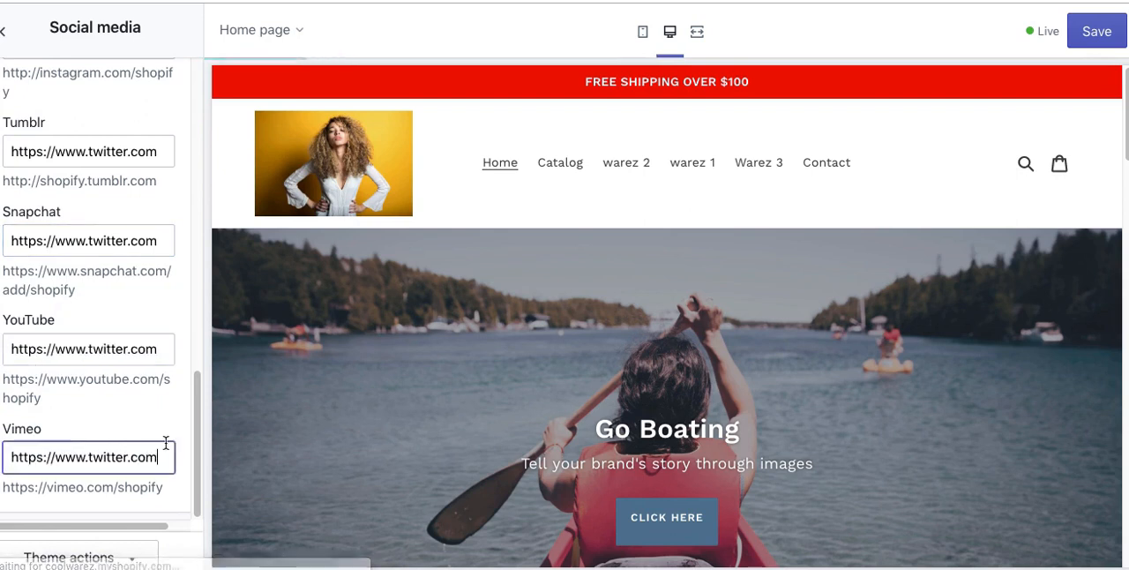
drag(200, 420, 204, 485)
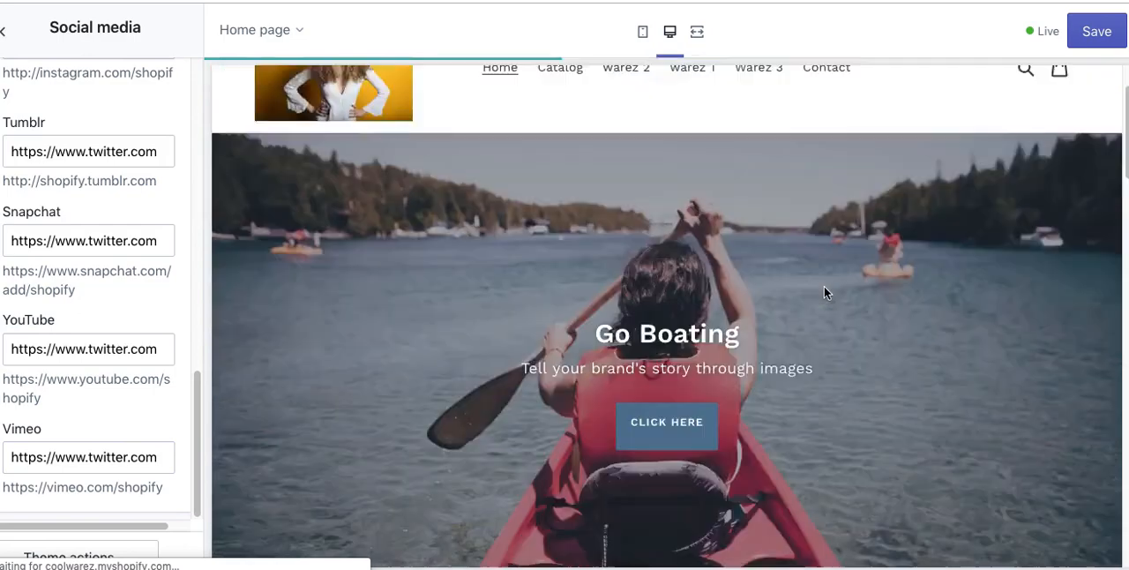
scroll(824, 286, down, 10)
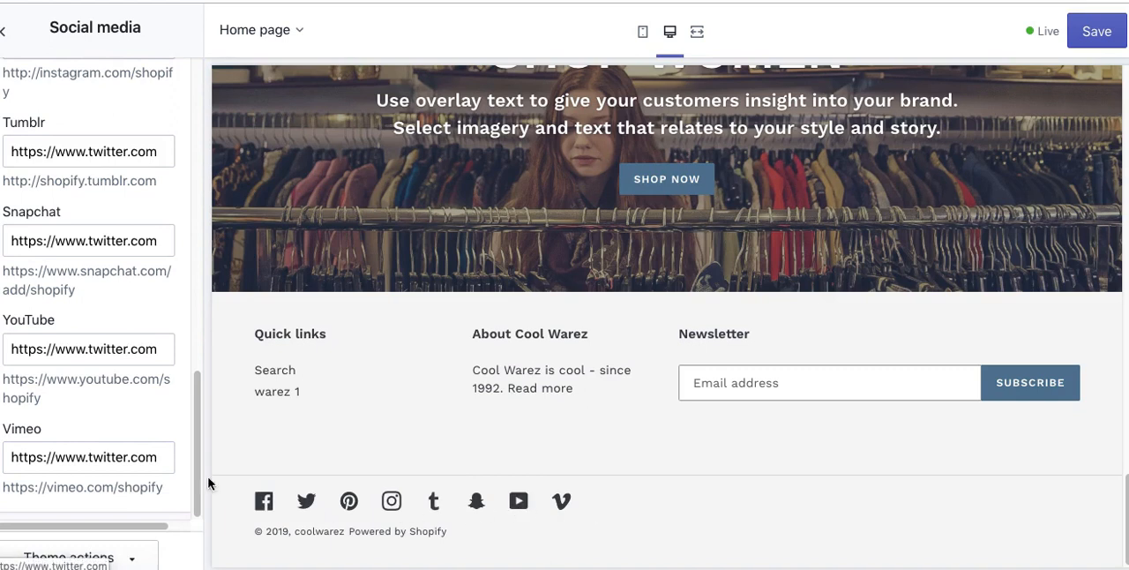
Step: Clear the Vimeo and YouTube account links to remove their icons from the footer
triple_click(115, 459)
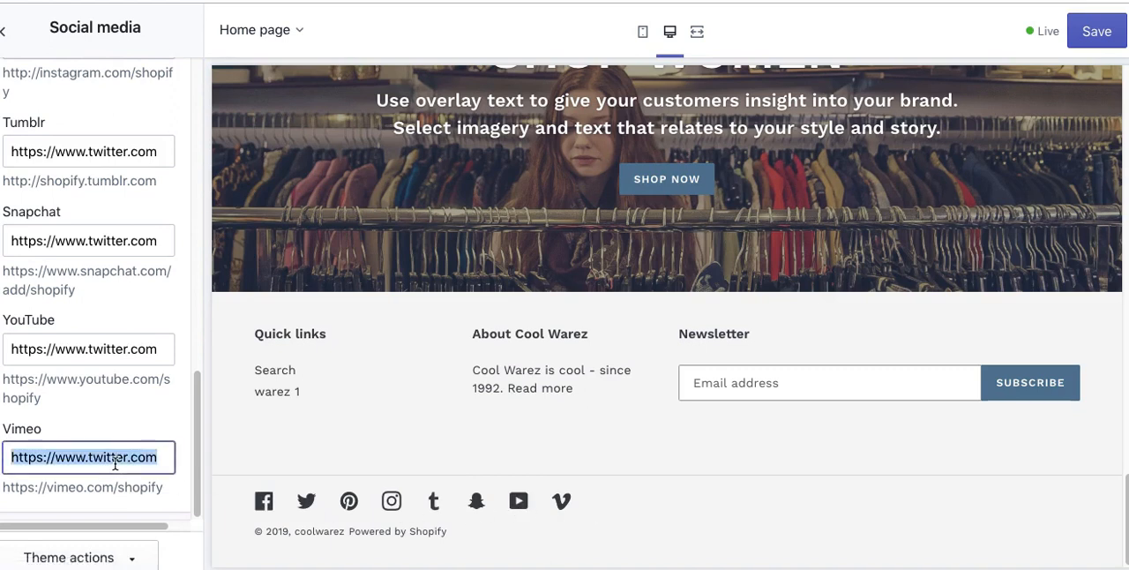
key(BackSpace)
click(88, 558)
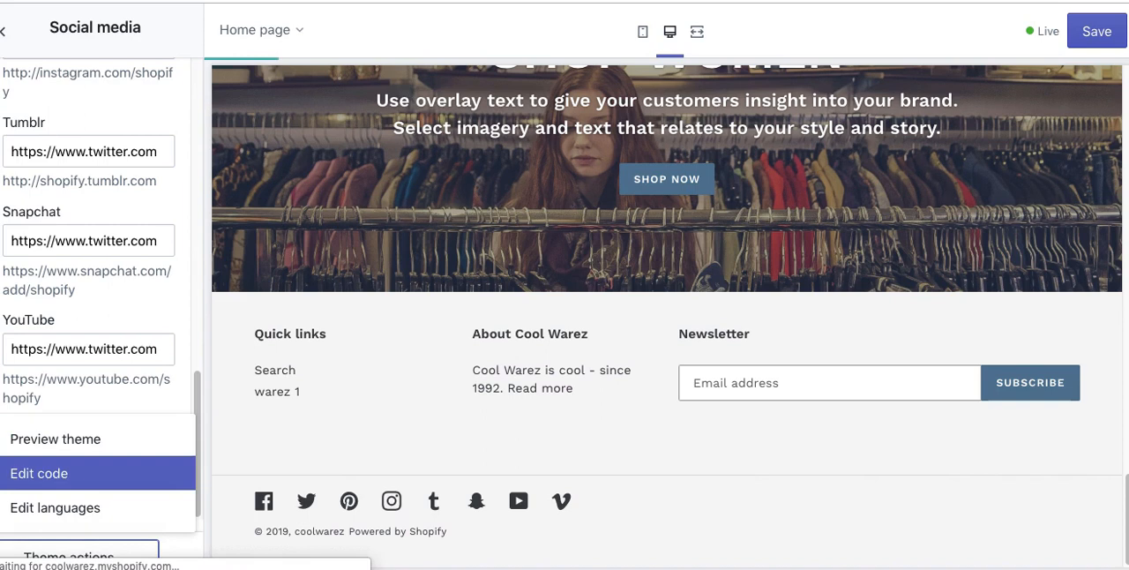
click(169, 415)
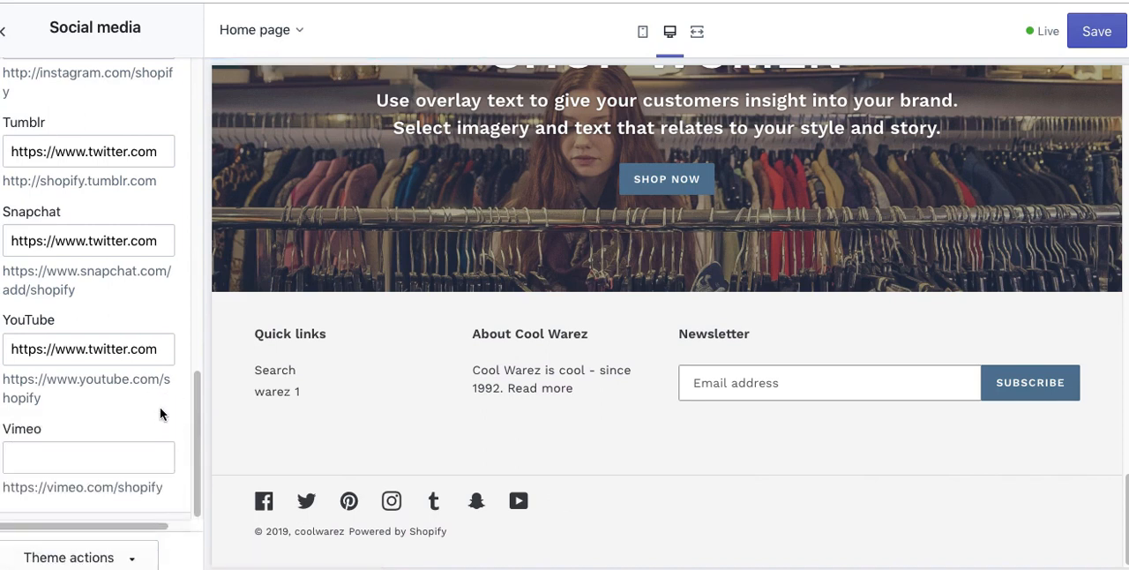
click(94, 351)
triple_click(94, 351)
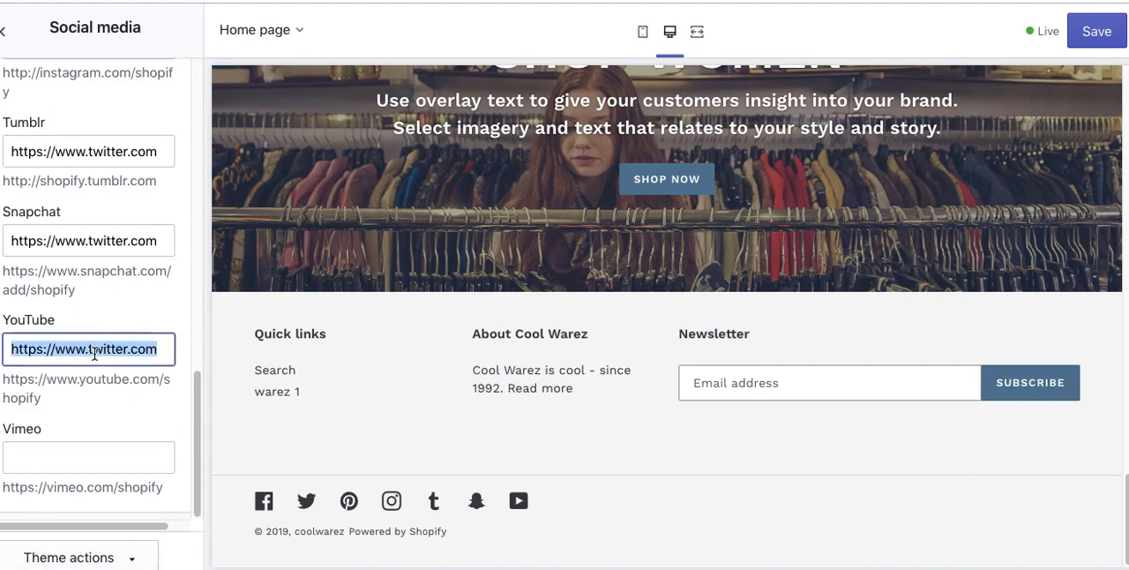
key(BackSpace)
key(Tab)
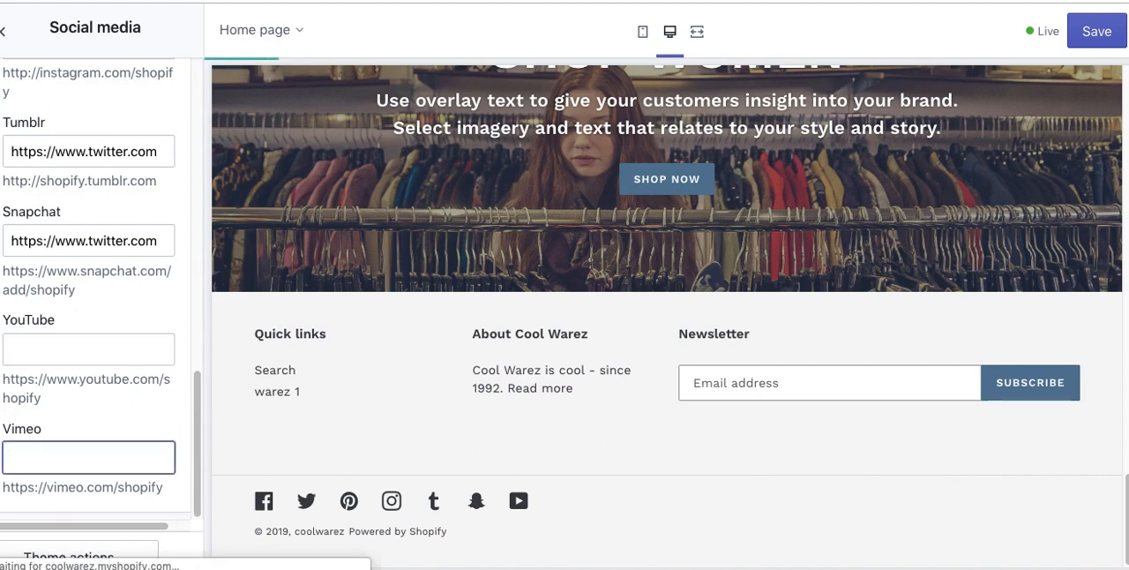
click(76, 353)
click(71, 379)
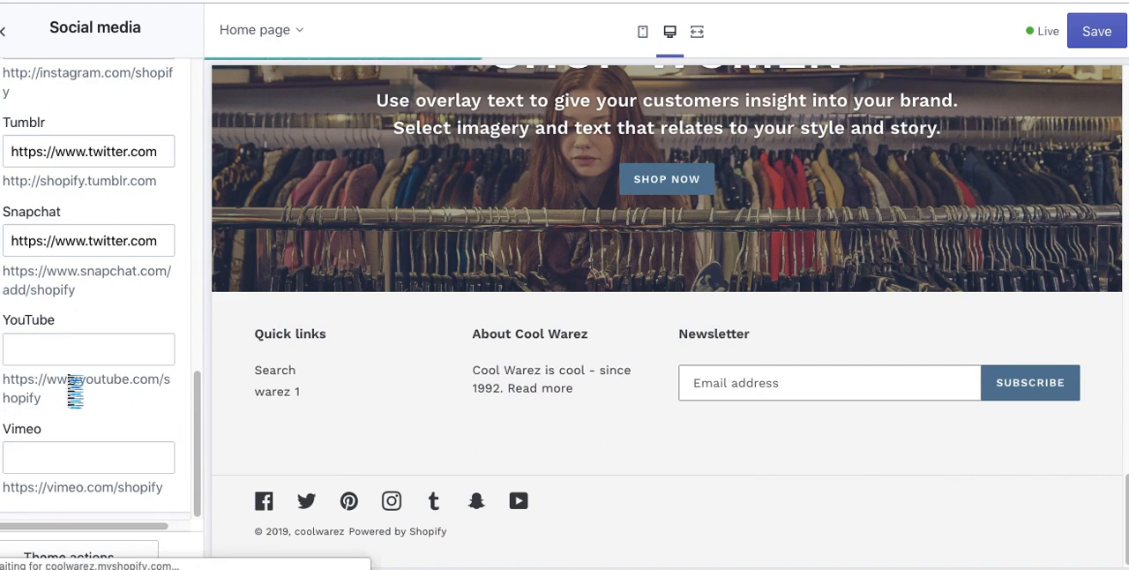
click(55, 352)
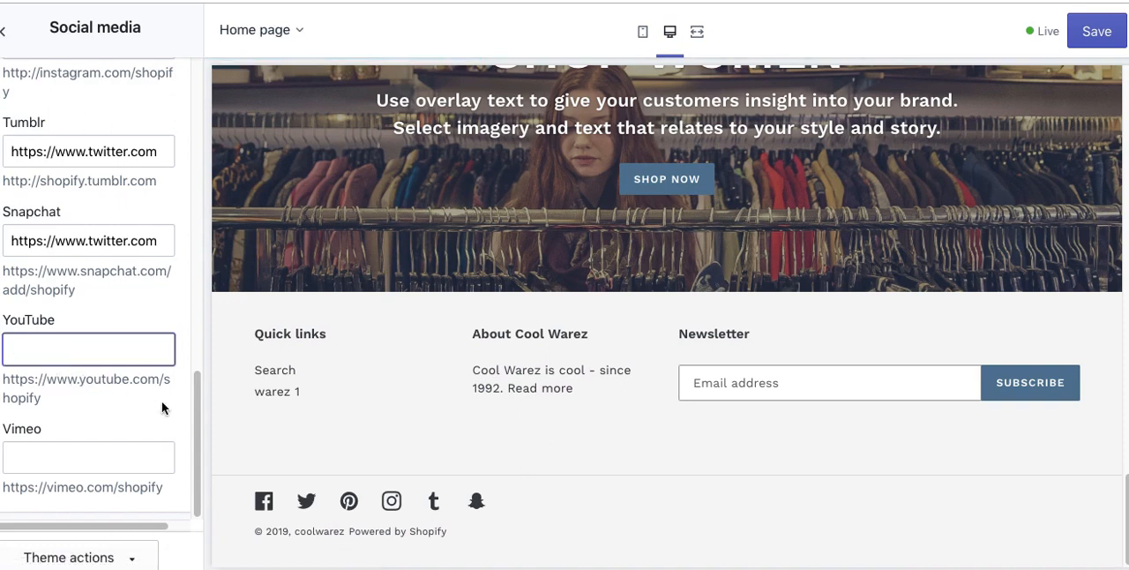
Step: Clear the Snapchat account link to remove its icon from the footer
click(195, 445)
click(103, 352)
key(Tab)
key(shift+Tab)
triple_click(96, 252)
key(BackSpace)
key(Tab)
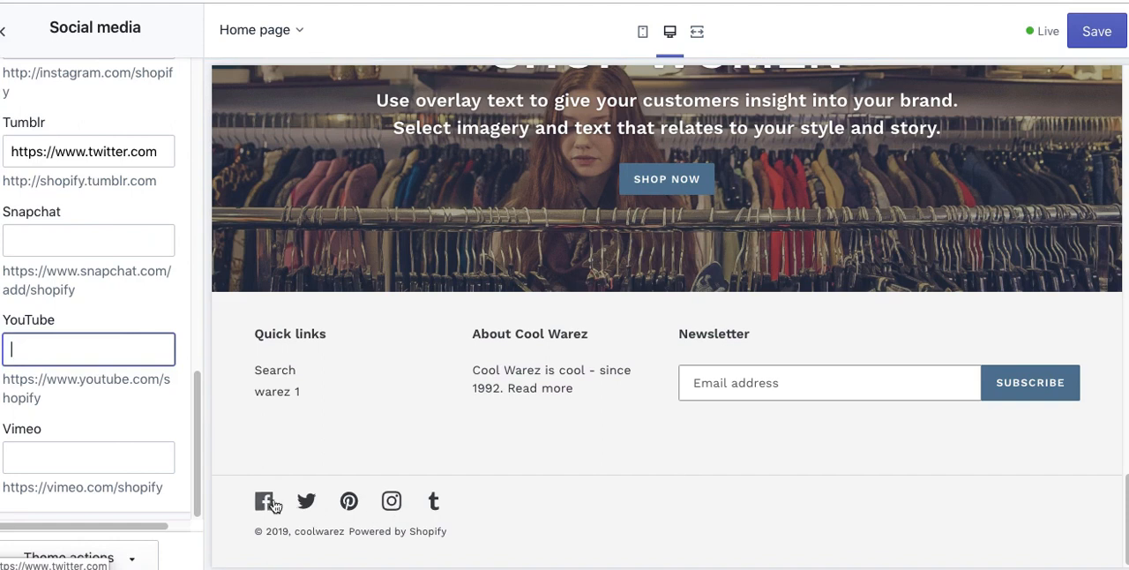
Step: Save the social media changes to the theme and return to the social sharing image settings
click(1091, 34)
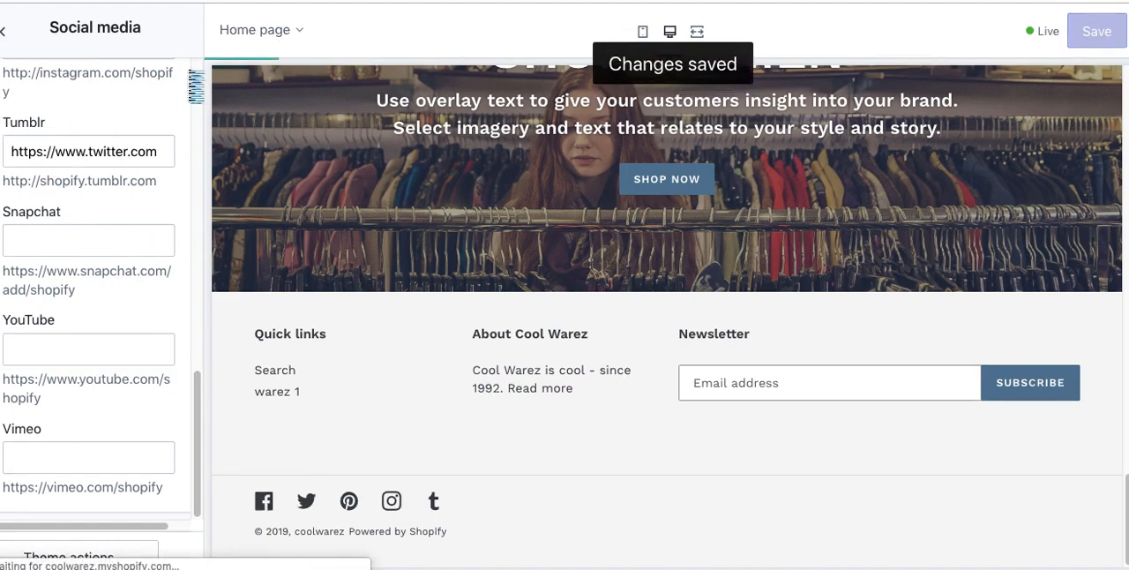
click(198, 75)
click(198, 75)
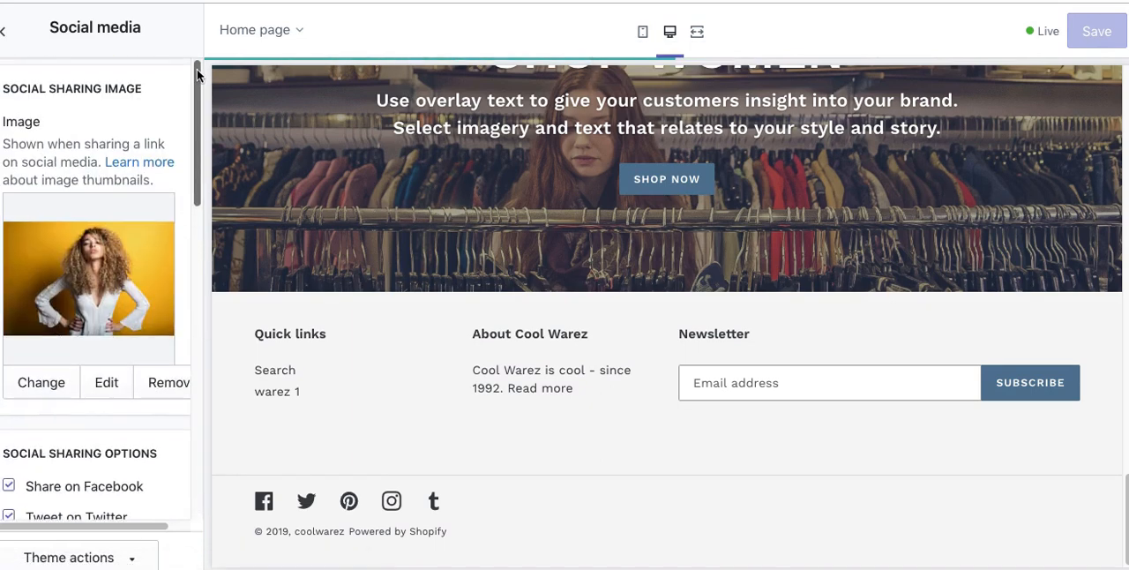
Step: Set the theme's headings and links text color to the bright blue #1385E1 and review the remaining color settings
click(7, 35)
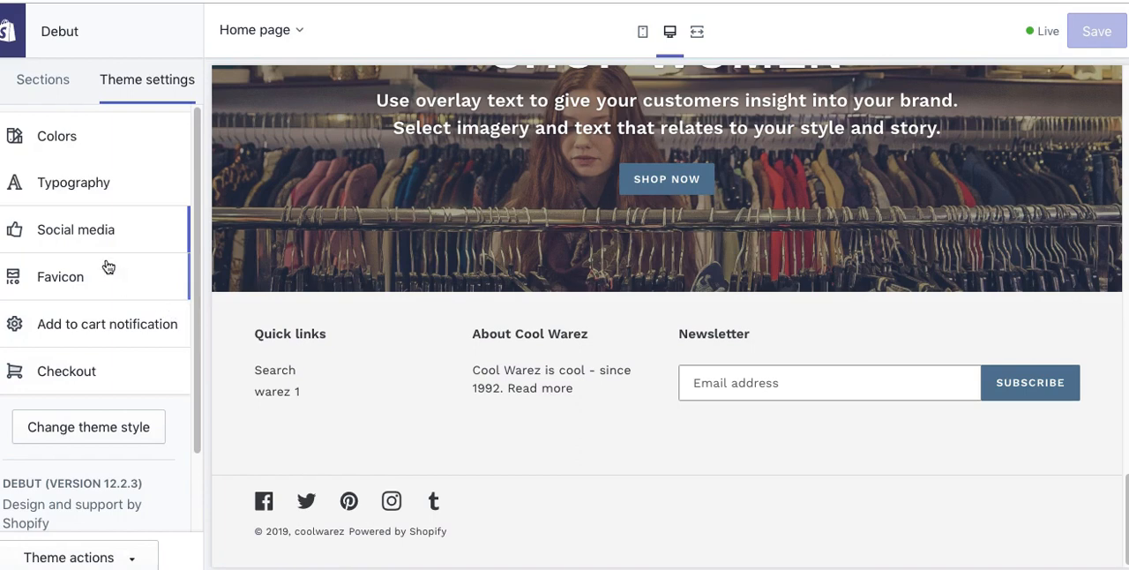
click(45, 135)
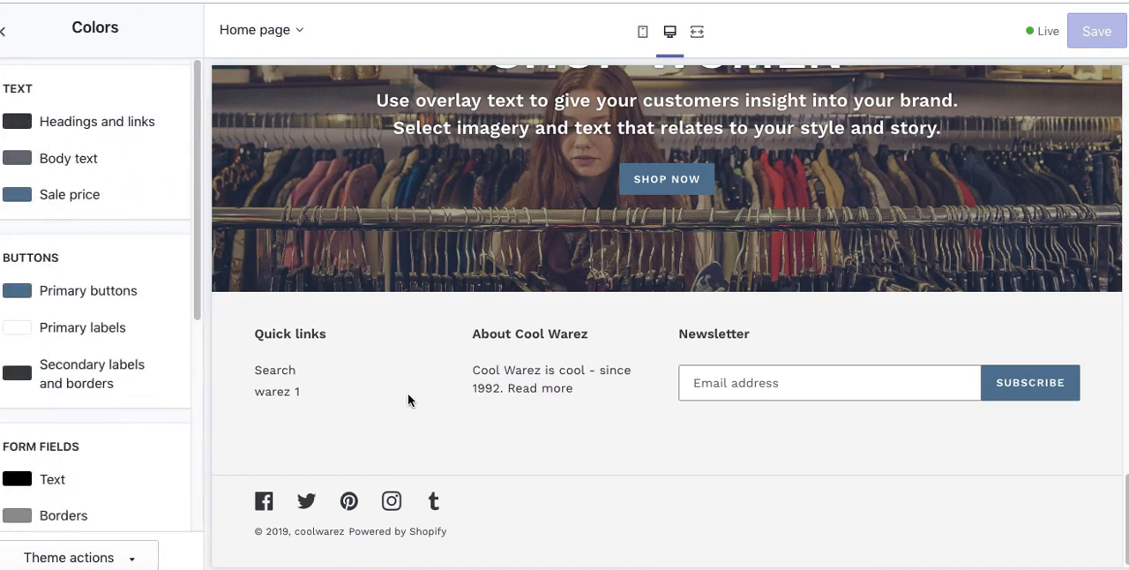
scroll(407, 392, up, 15)
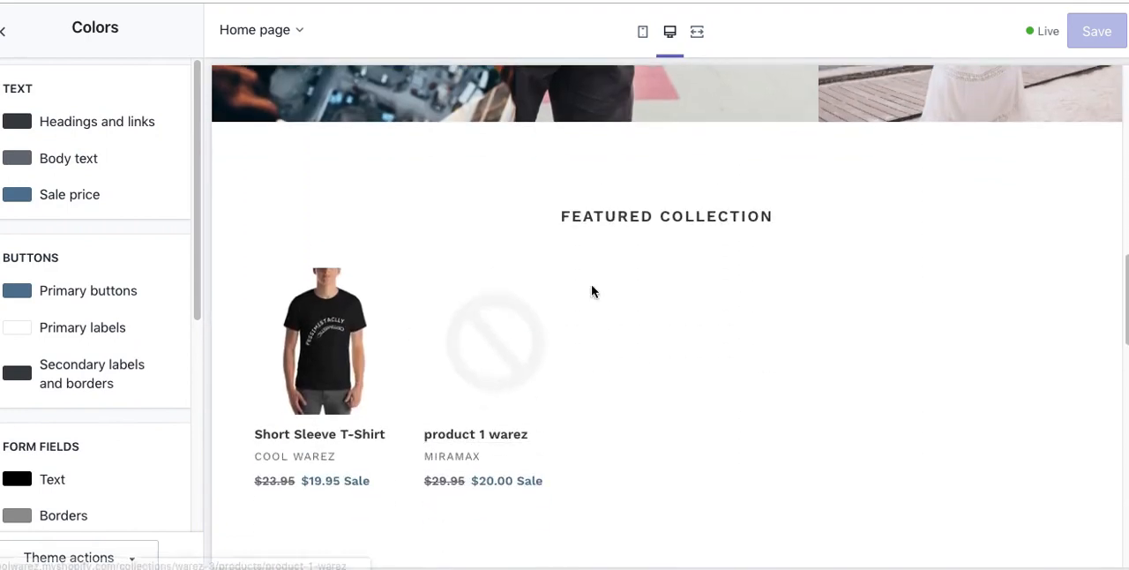
click(21, 130)
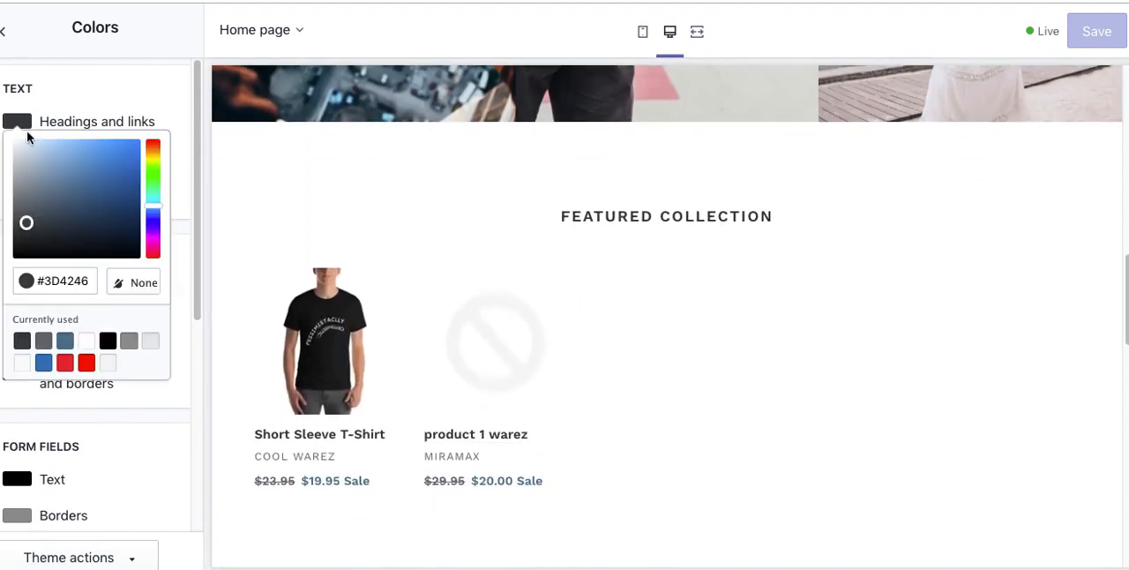
click(128, 152)
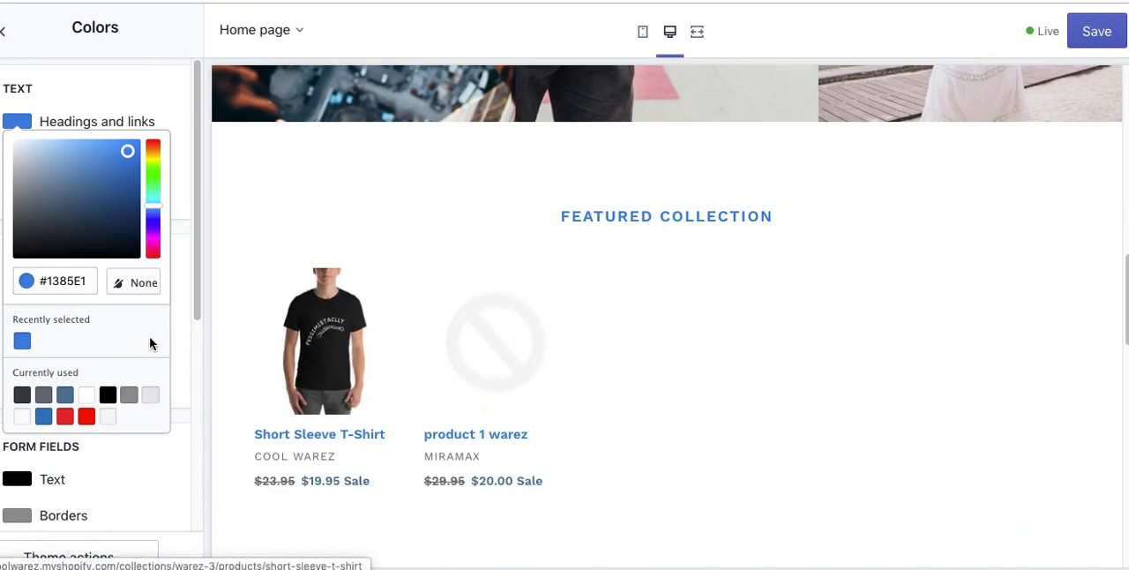
click(158, 82)
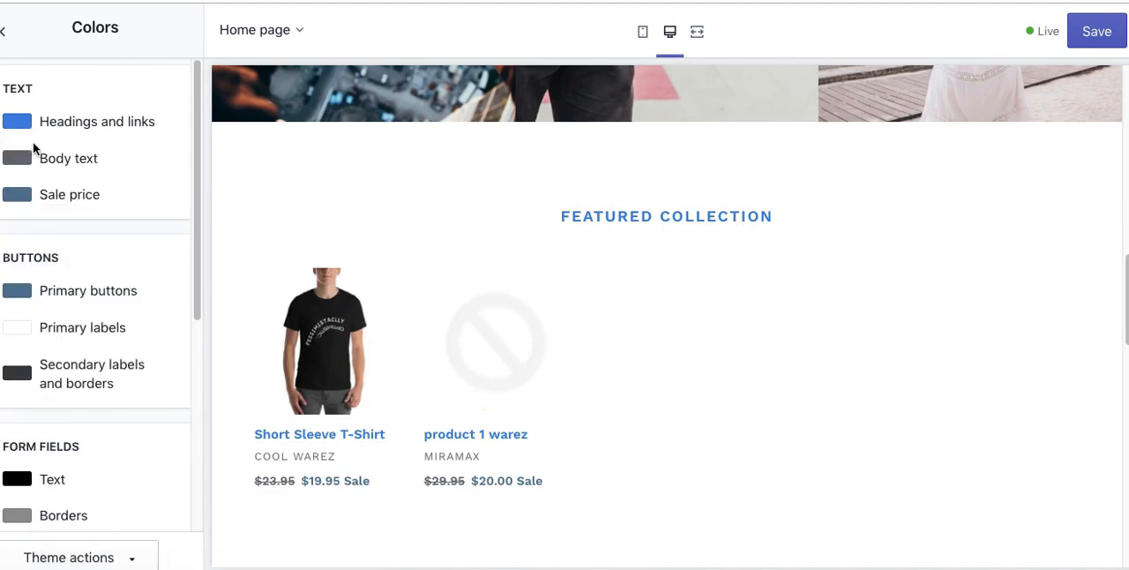
drag(200, 235, 213, 523)
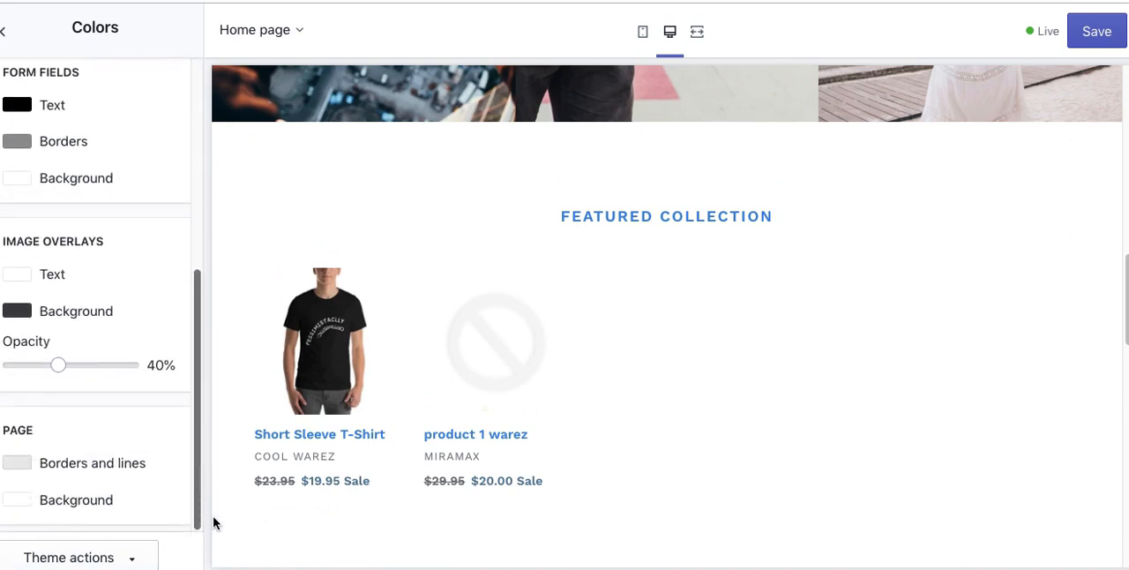
drag(211, 461, 208, 258)
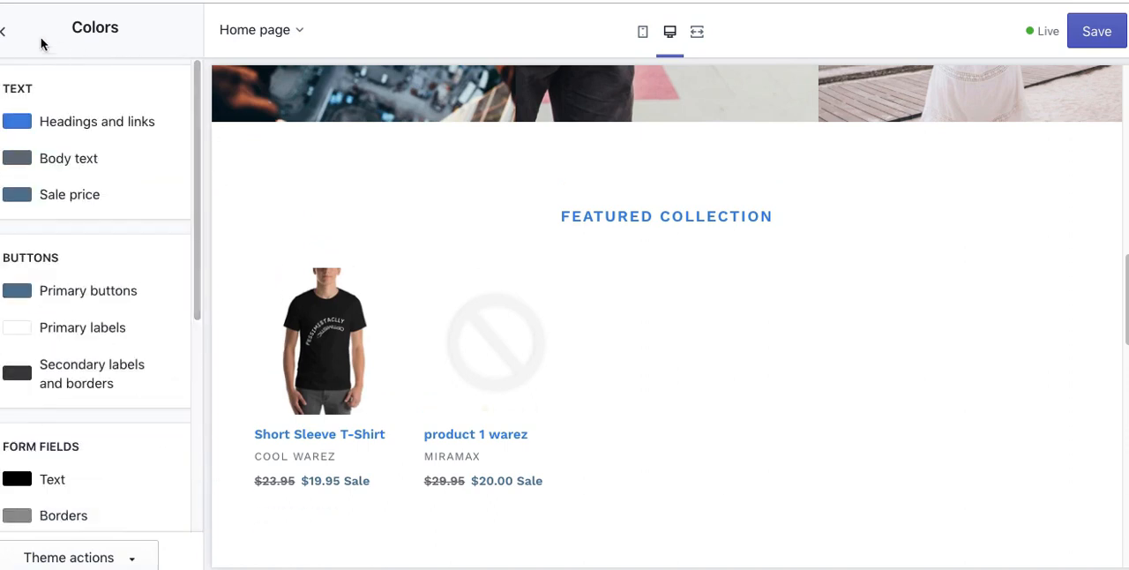
Step: Set the heading base size to 30px in the theme's typography settings, checking heading sizes in the home page preview
click(14, 34)
click(99, 194)
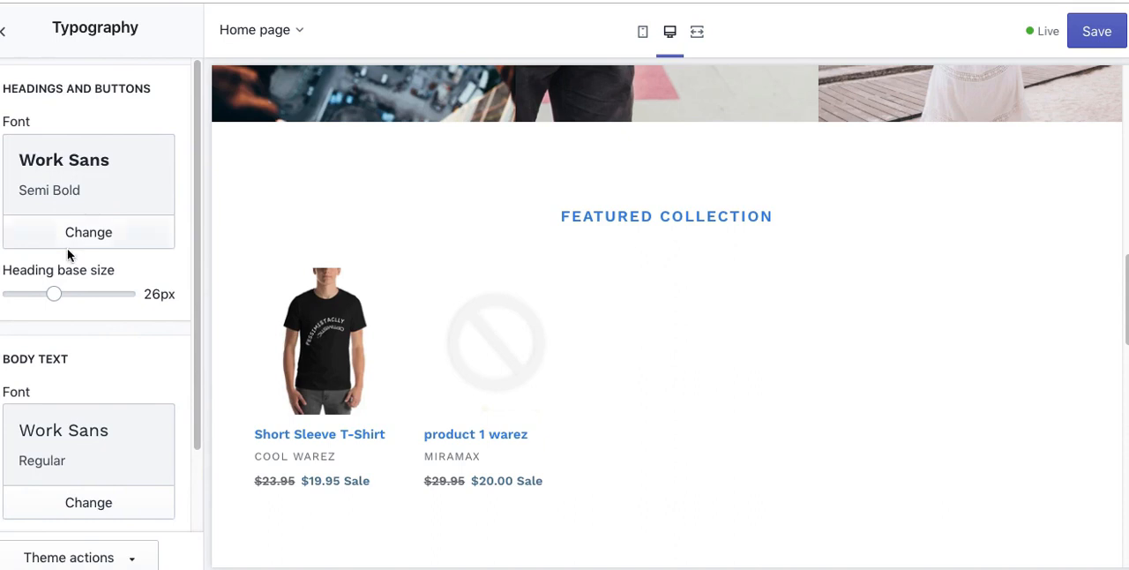
drag(72, 298, 70, 294)
click(115, 298)
click(91, 297)
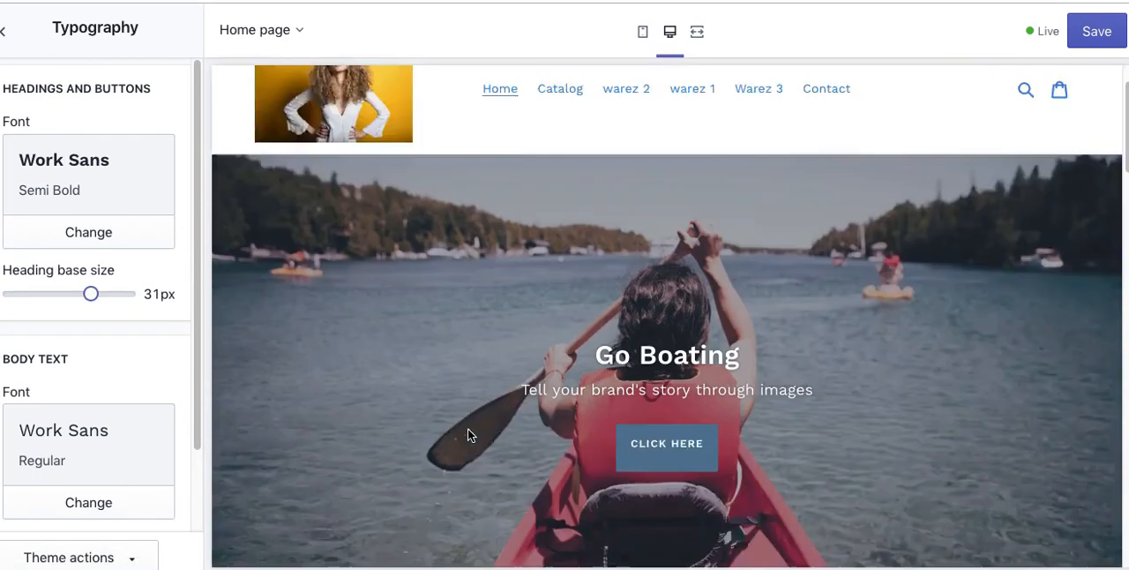
scroll(470, 432, down, 15)
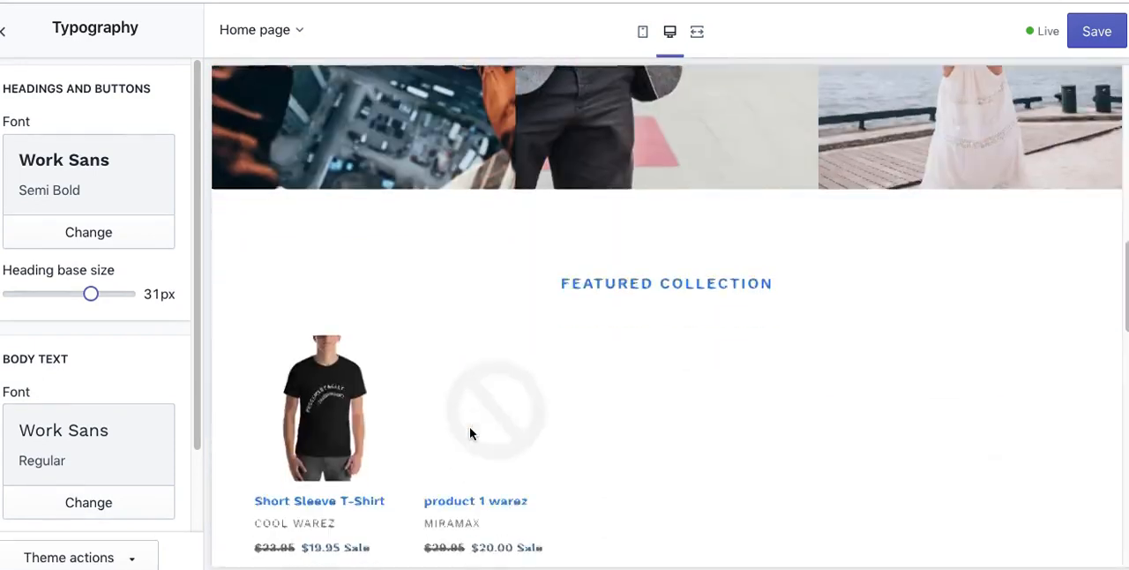
scroll(468, 433, down, 3)
scroll(464, 430, up, 2)
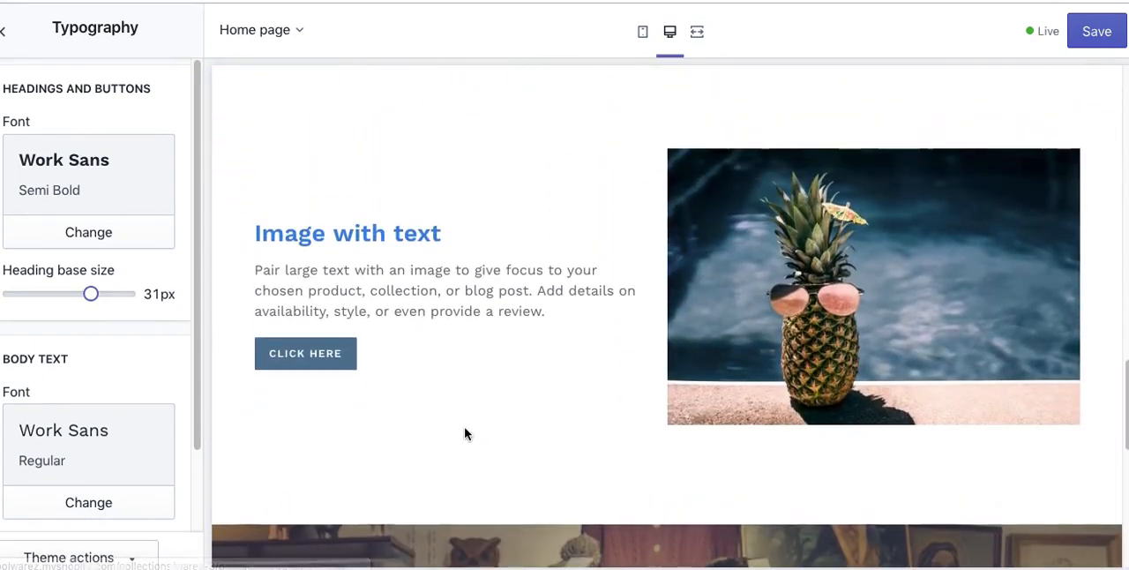
click(111, 293)
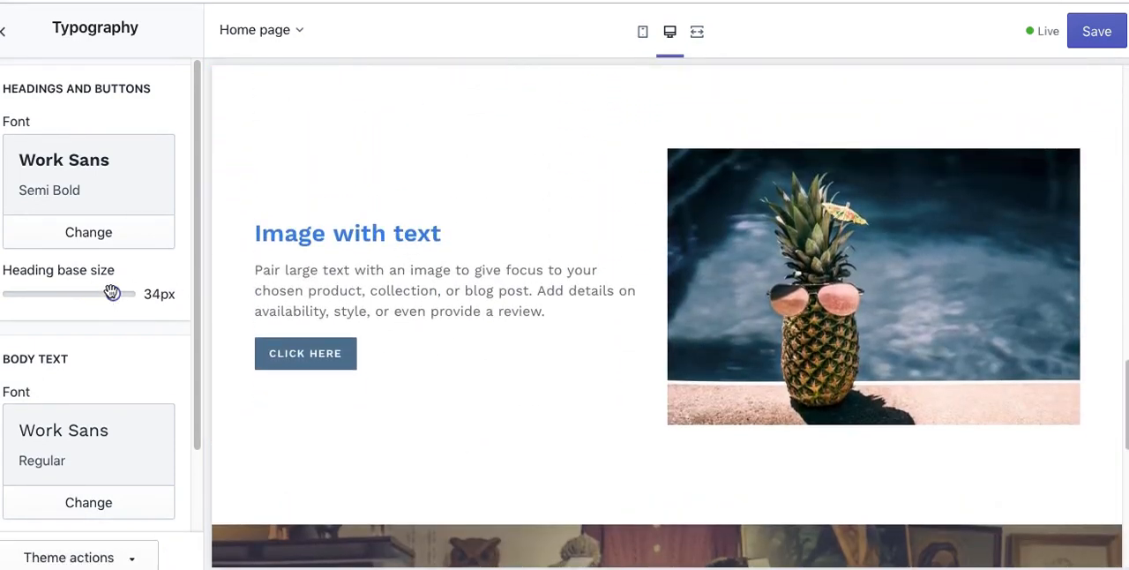
drag(87, 295, 79, 294)
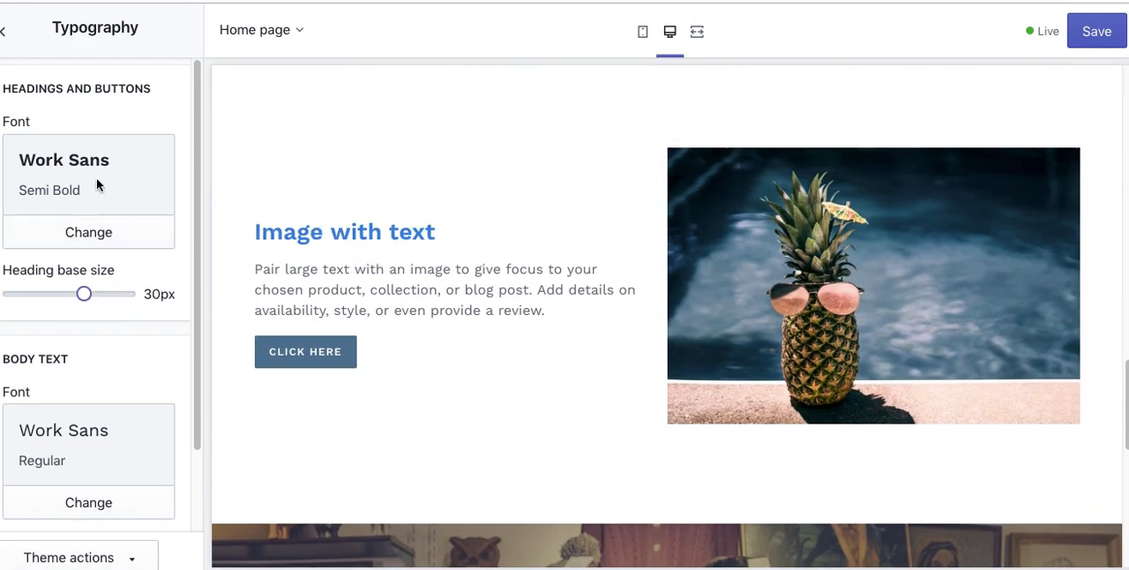
Step: Preview Abril Fatface for headings and buttons, and choose Arimo Regular as their font
click(89, 234)
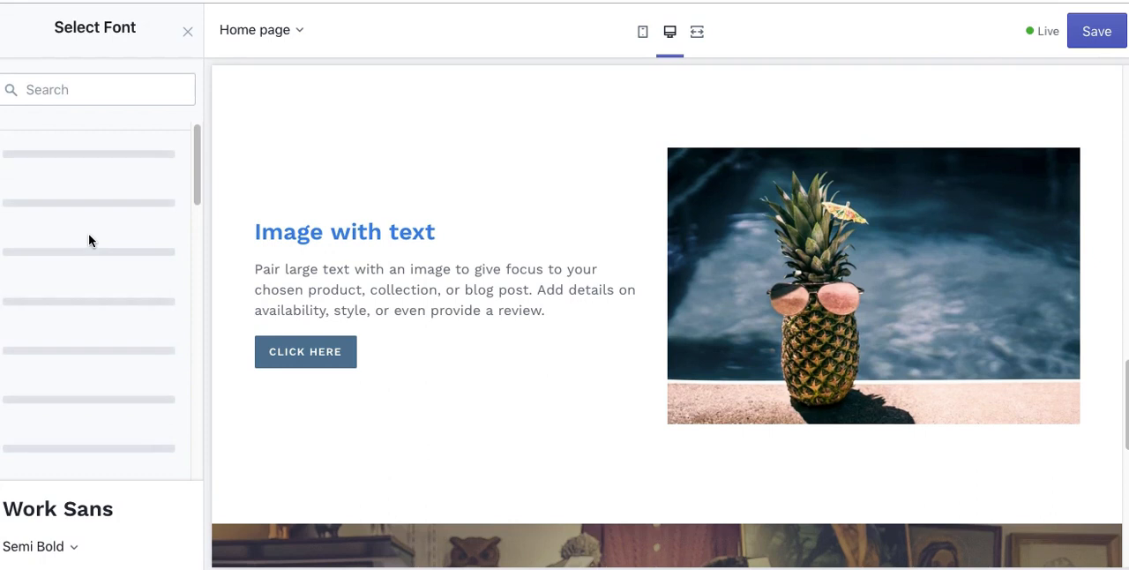
click(75, 221)
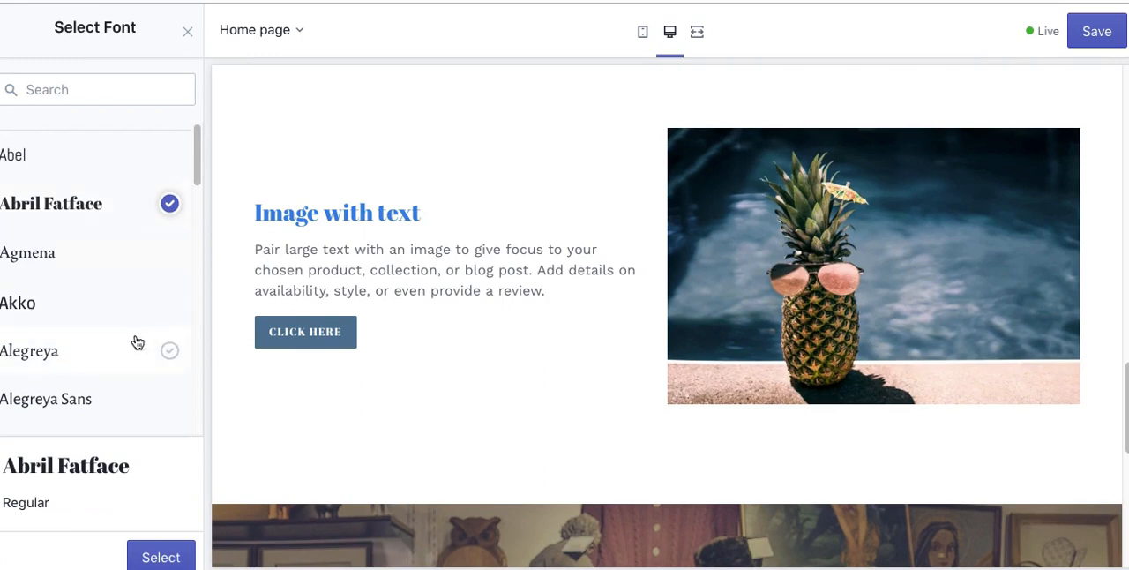
scroll(159, 238, down, 5)
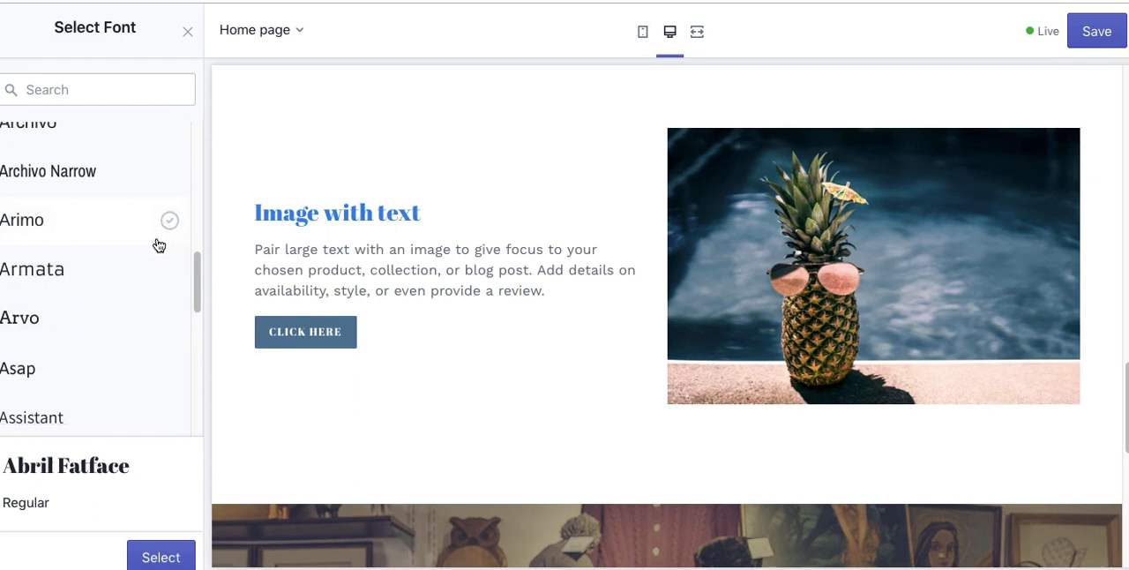
scroll(89, 269, down, 1)
scroll(75, 243, up, 2)
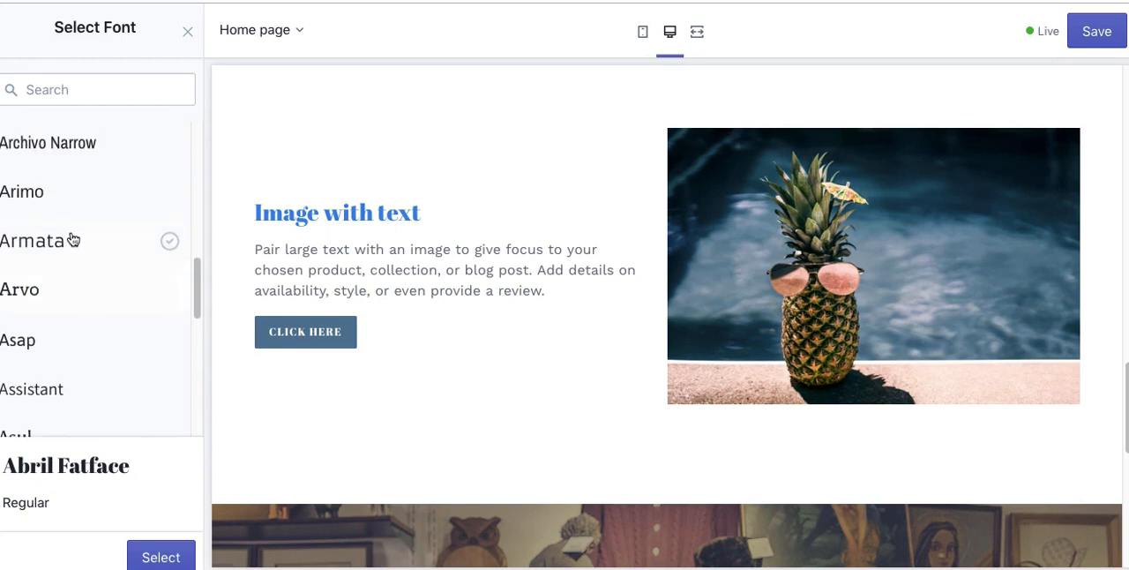
click(41, 200)
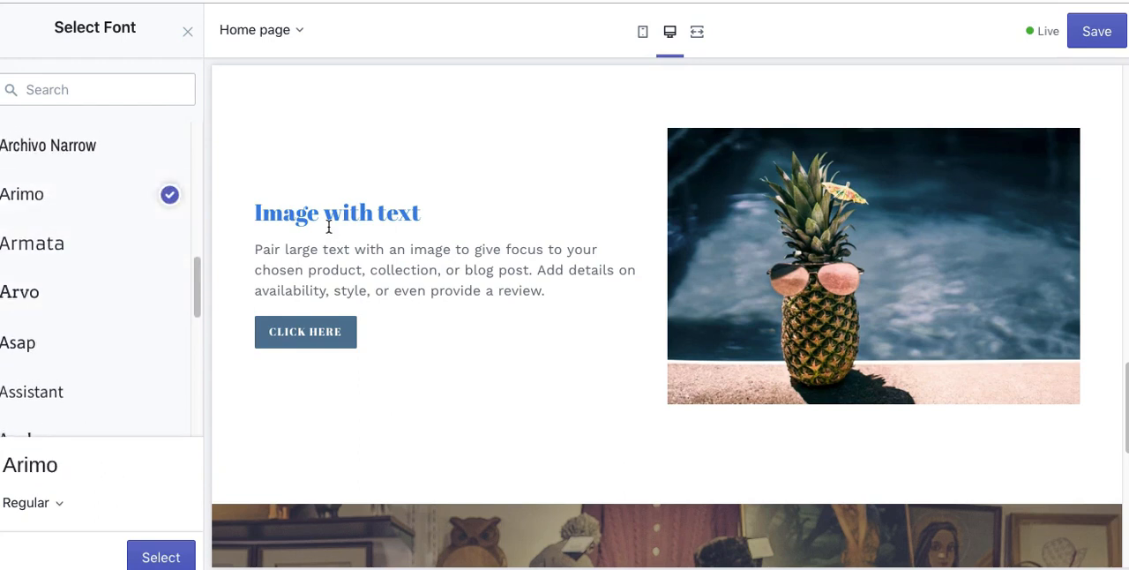
click(166, 556)
Step: Change the body text font to Agmena Regular
click(95, 500)
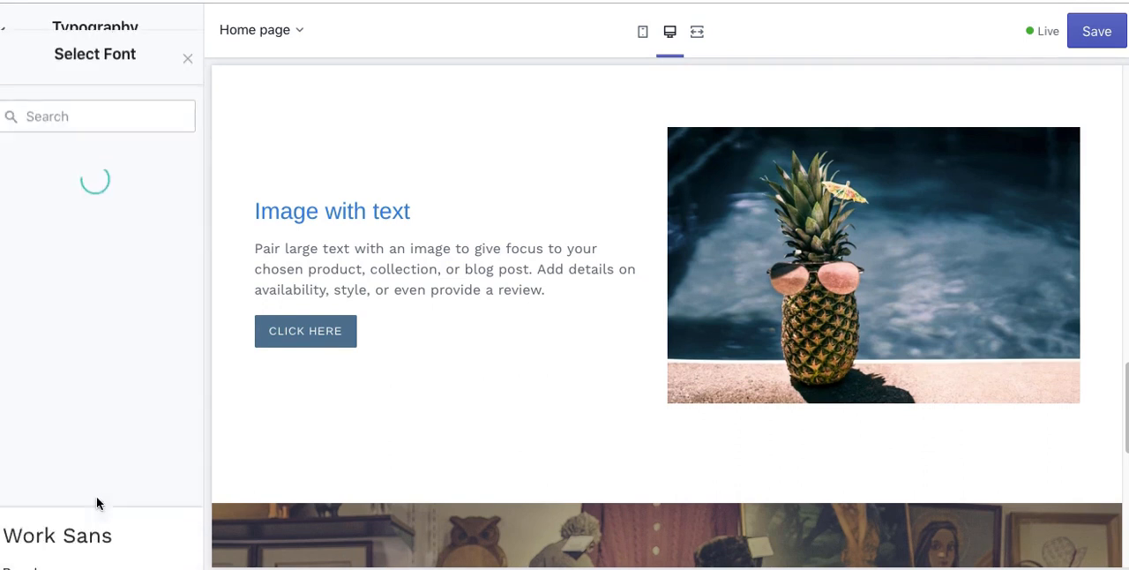
click(53, 251)
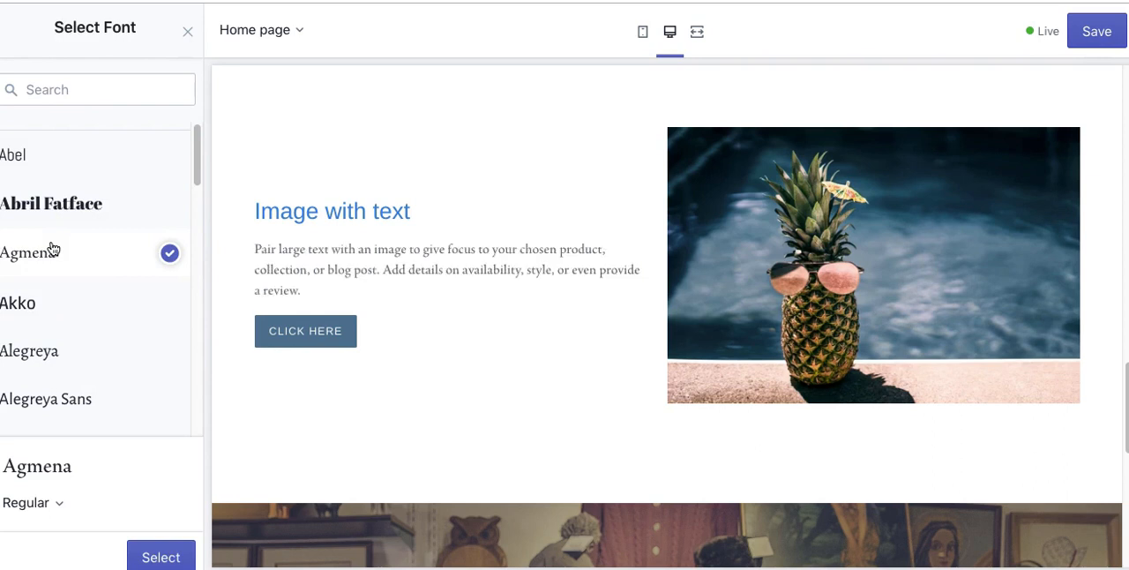
click(157, 556)
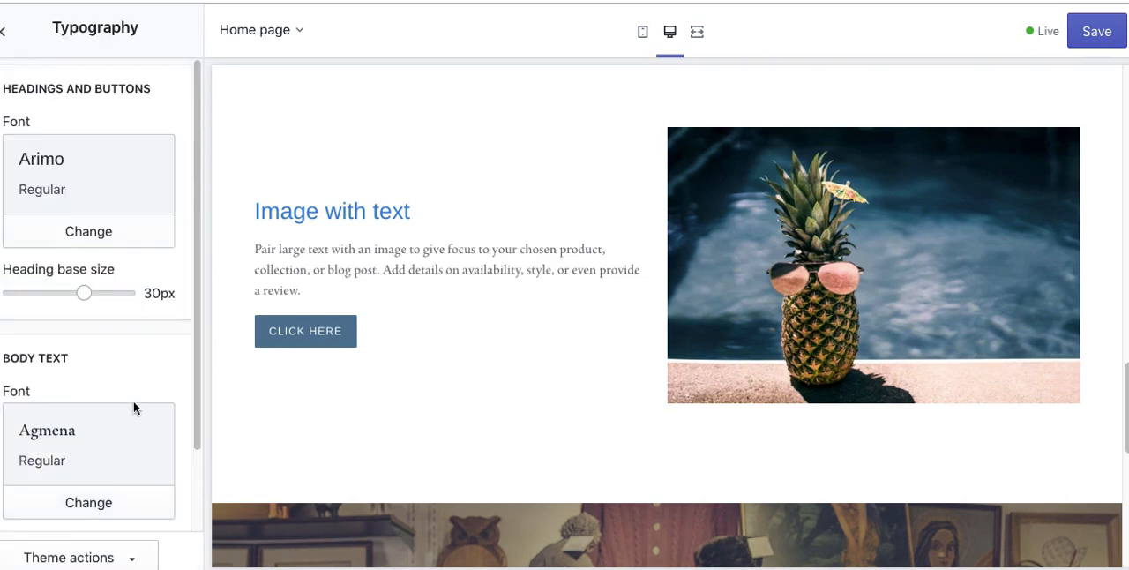
Step: Set the body text base size to 19px and try the bold product titles option
scroll(157, 355, down, 2)
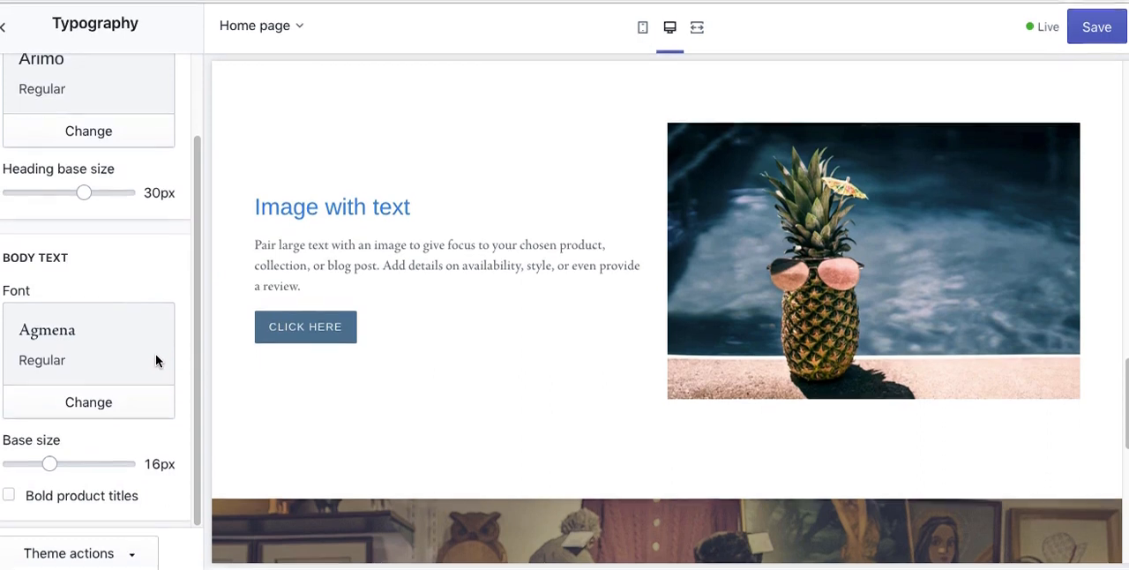
scroll(155, 356, up, 2)
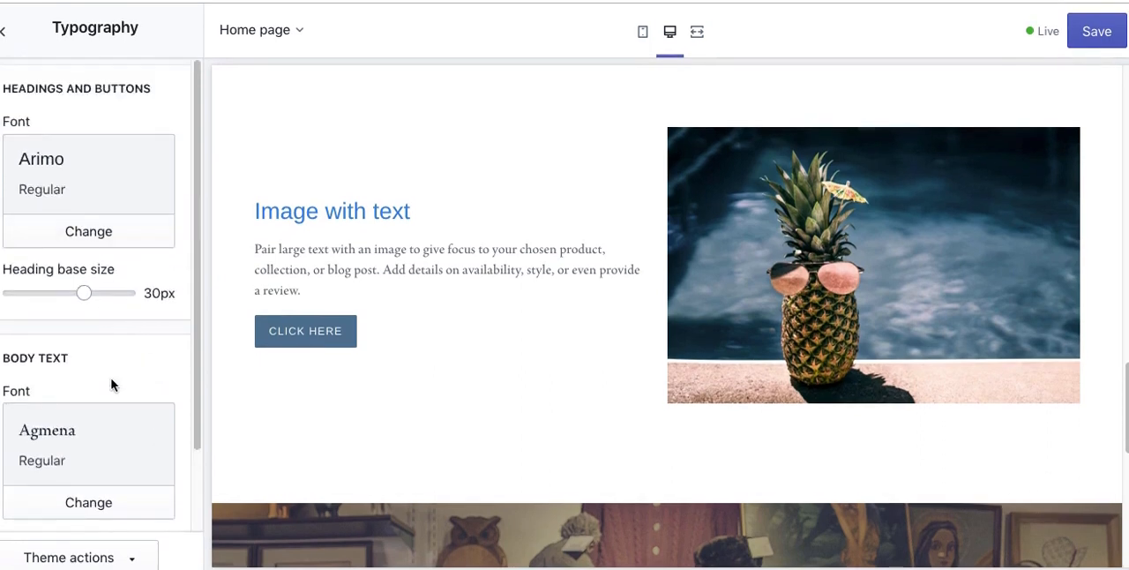
scroll(119, 423, down, 2)
click(75, 467)
click(103, 468)
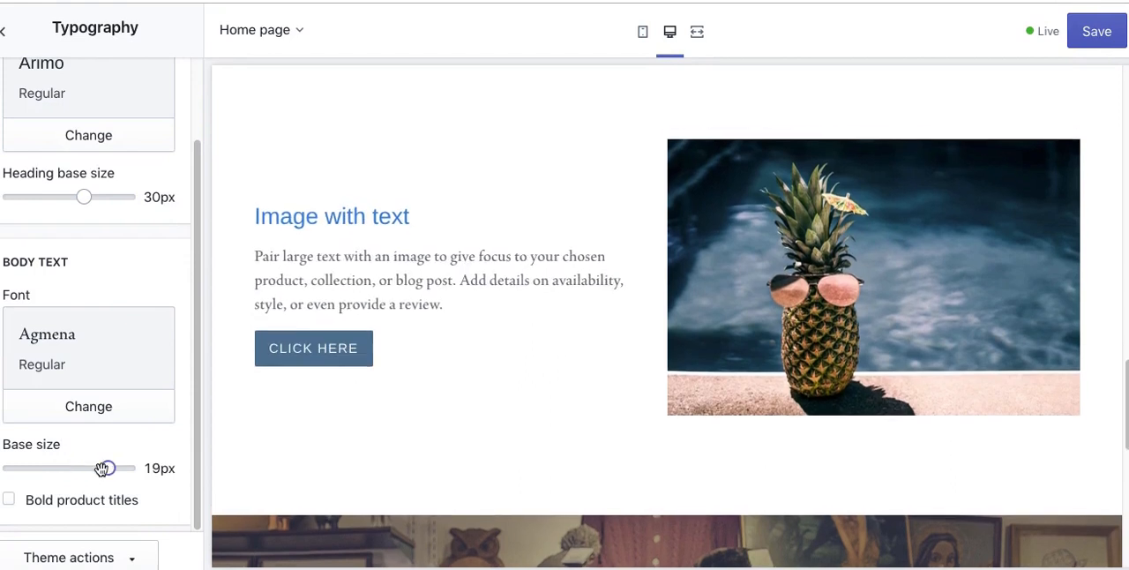
click(9, 501)
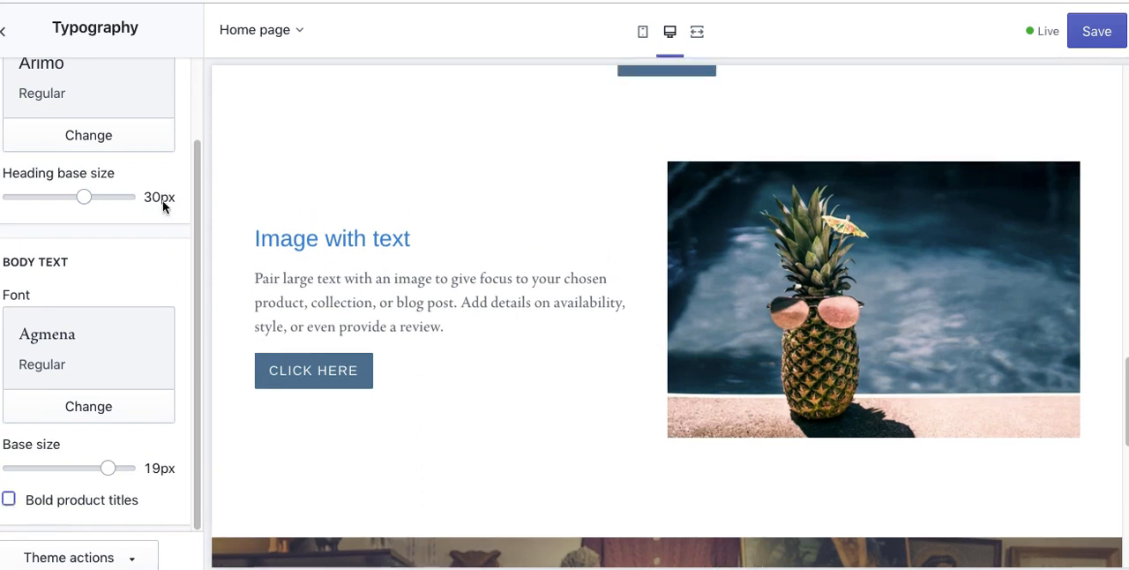
Step: Set the theme's favicon to the library image of the curly-haired woman on a yellow background
click(7, 34)
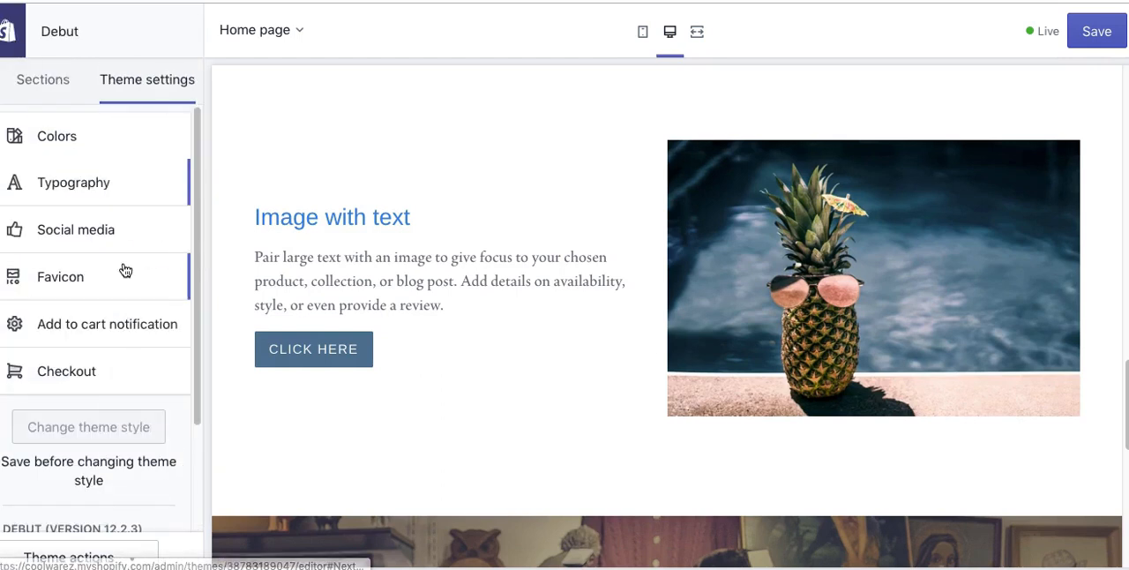
click(102, 279)
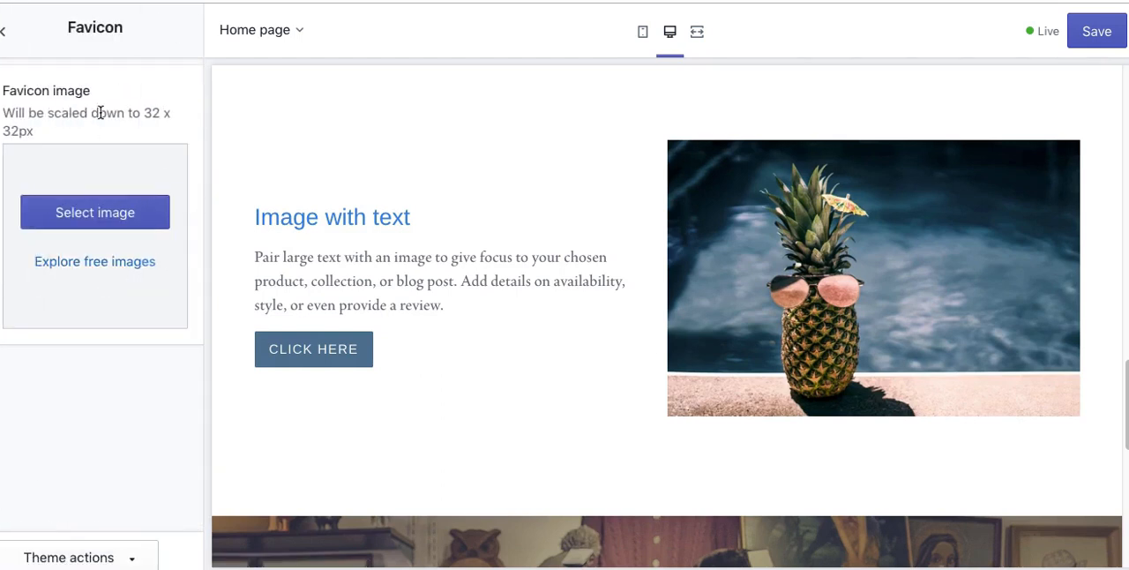
drag(141, 113, 171, 116)
click(30, 126)
scroll(459, 156, up, 10)
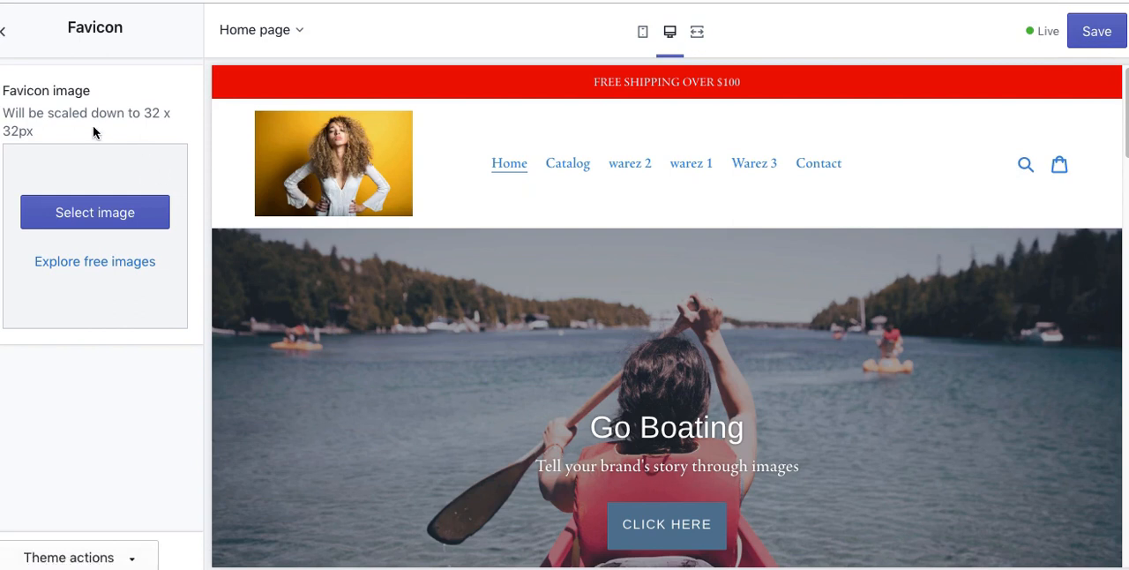
click(103, 214)
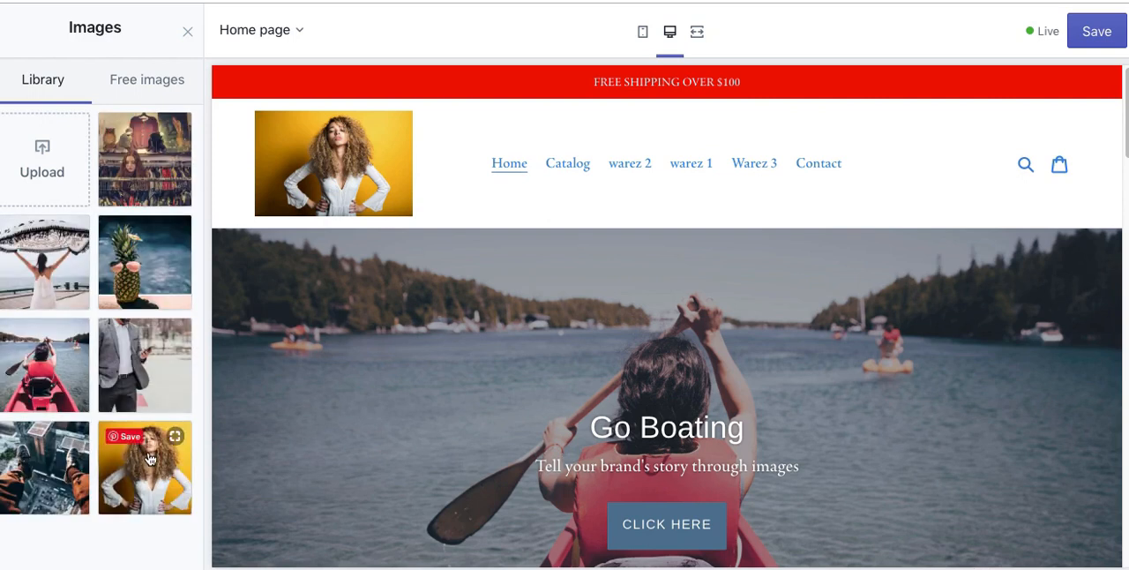
click(150, 458)
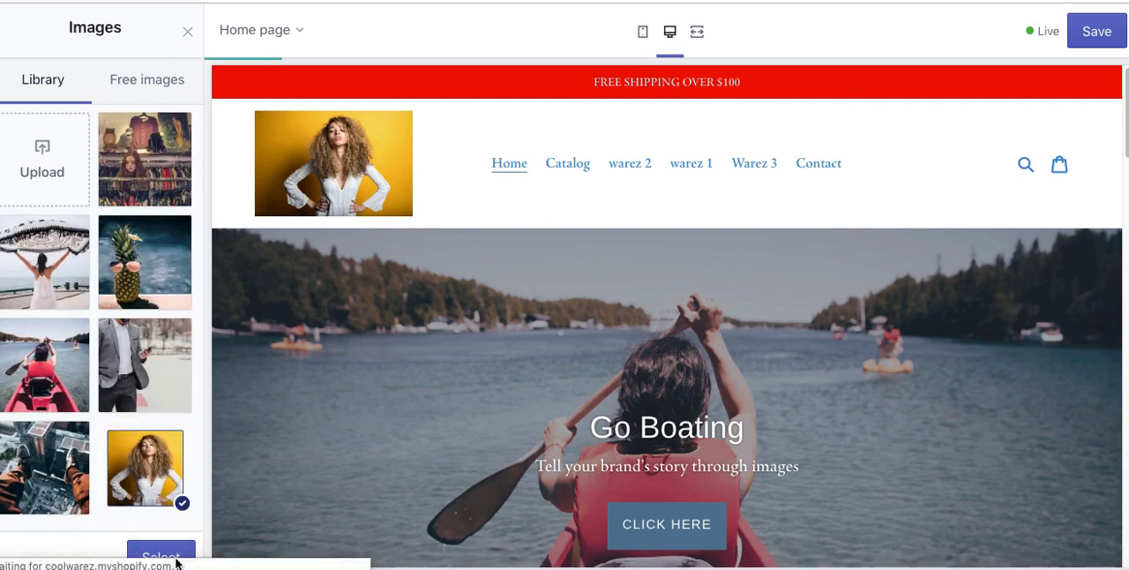
key(super+Tab)
key(super+Tab)
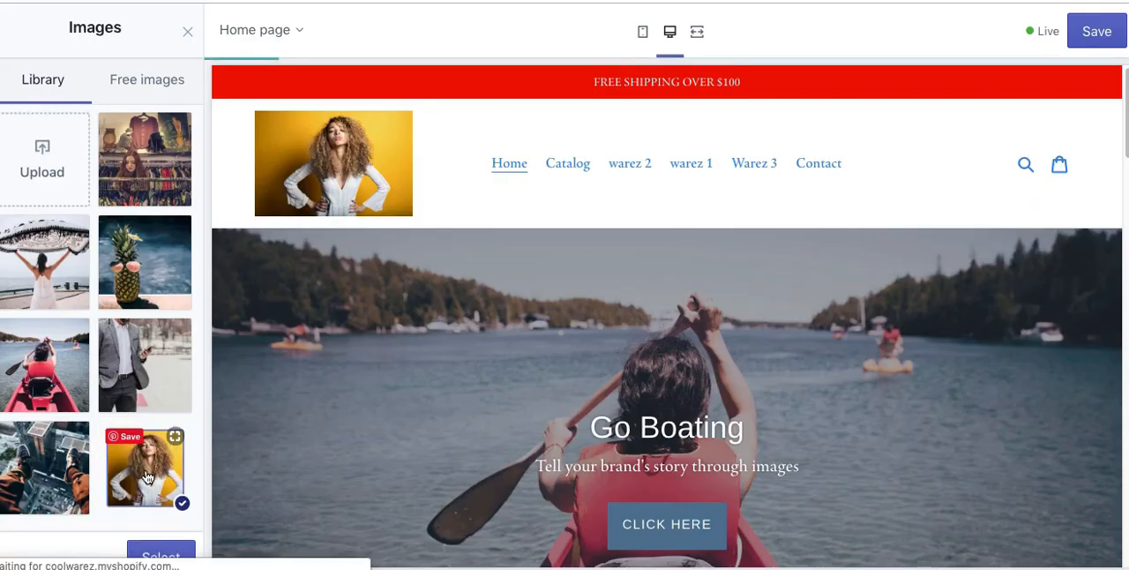
click(157, 554)
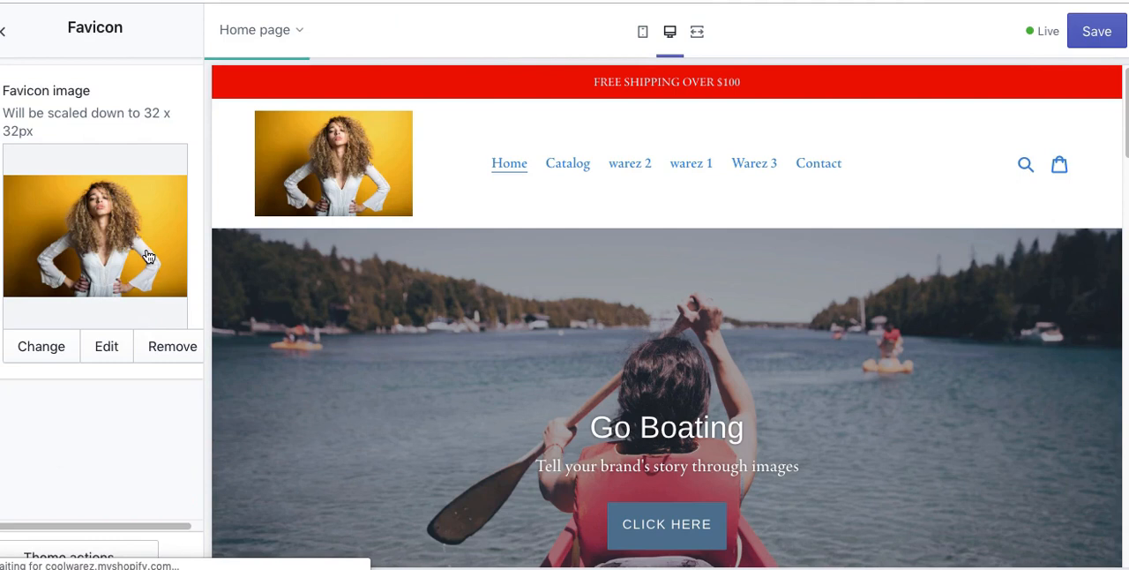
Step: Open the add to cart notification settings to check the option for showing a notification
click(5, 34)
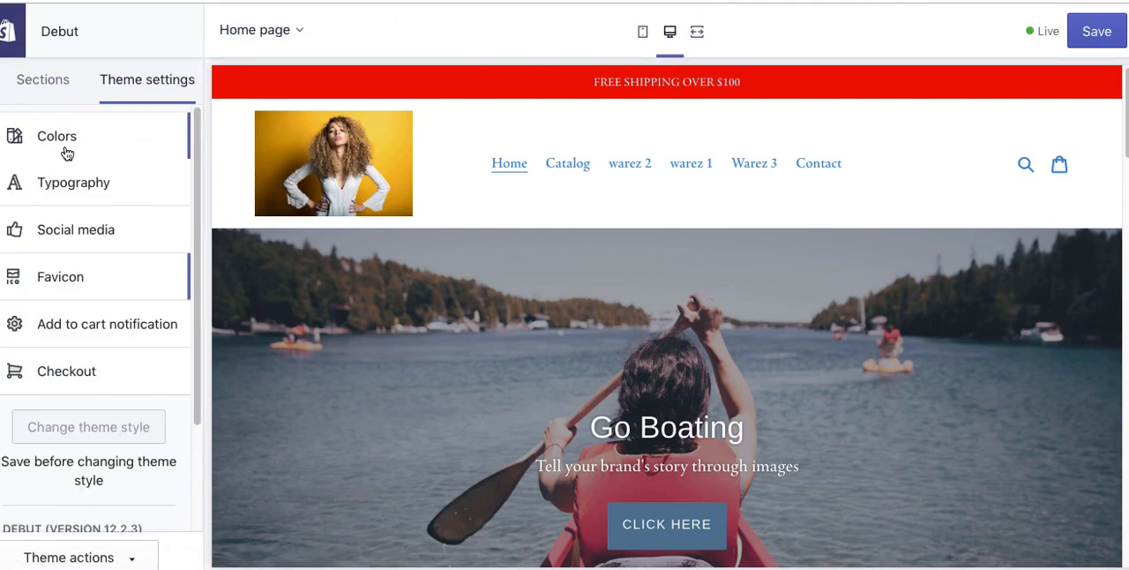
click(125, 318)
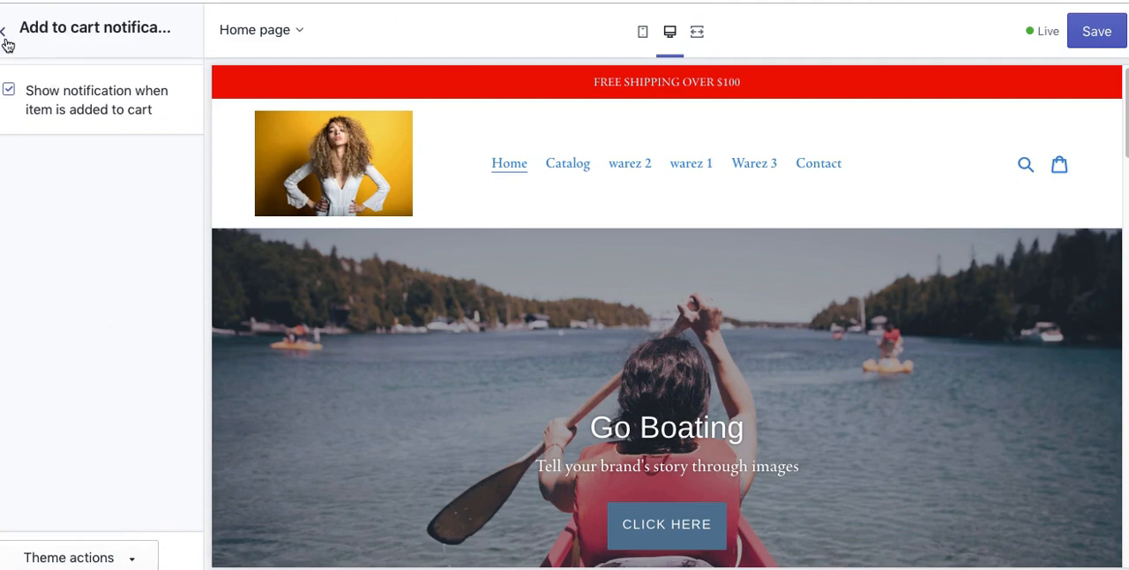
Step: Set the checkout's custom logo to the library image of the curly-haired woman on a yellow background
click(14, 35)
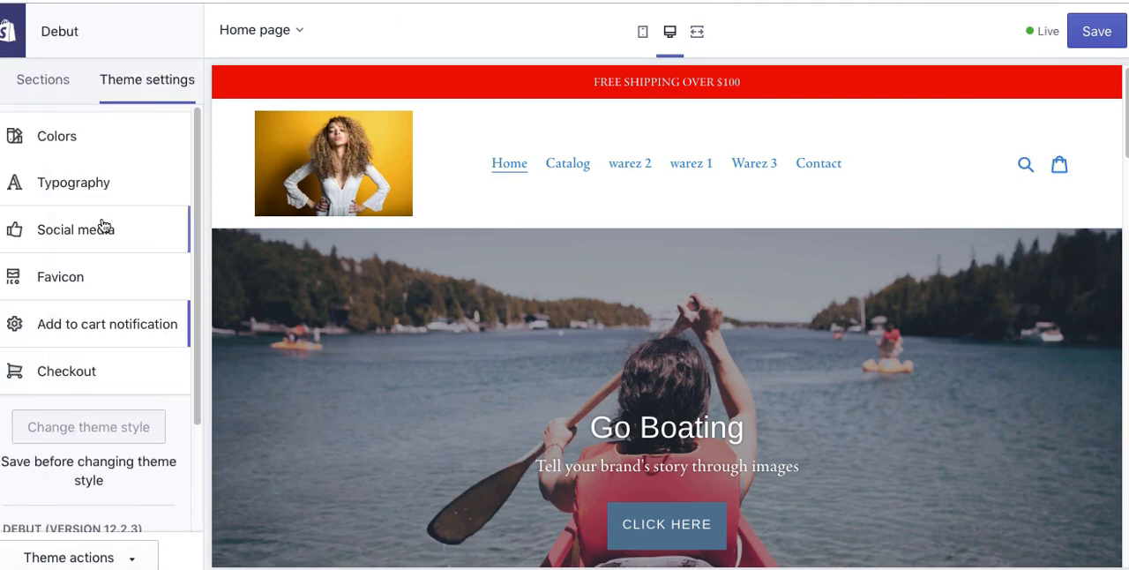
click(113, 371)
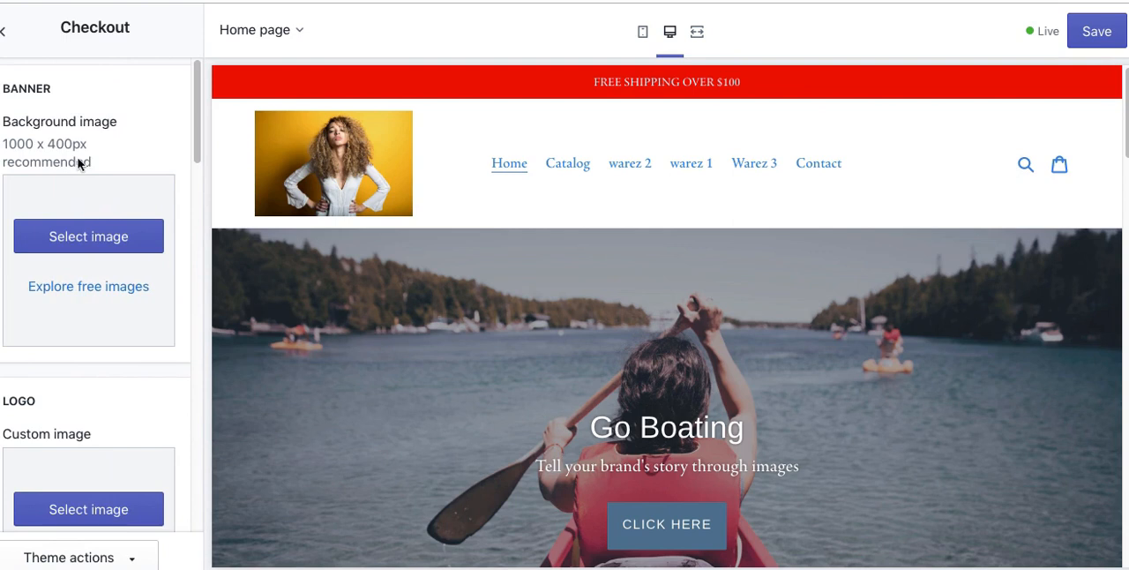
drag(200, 122, 199, 187)
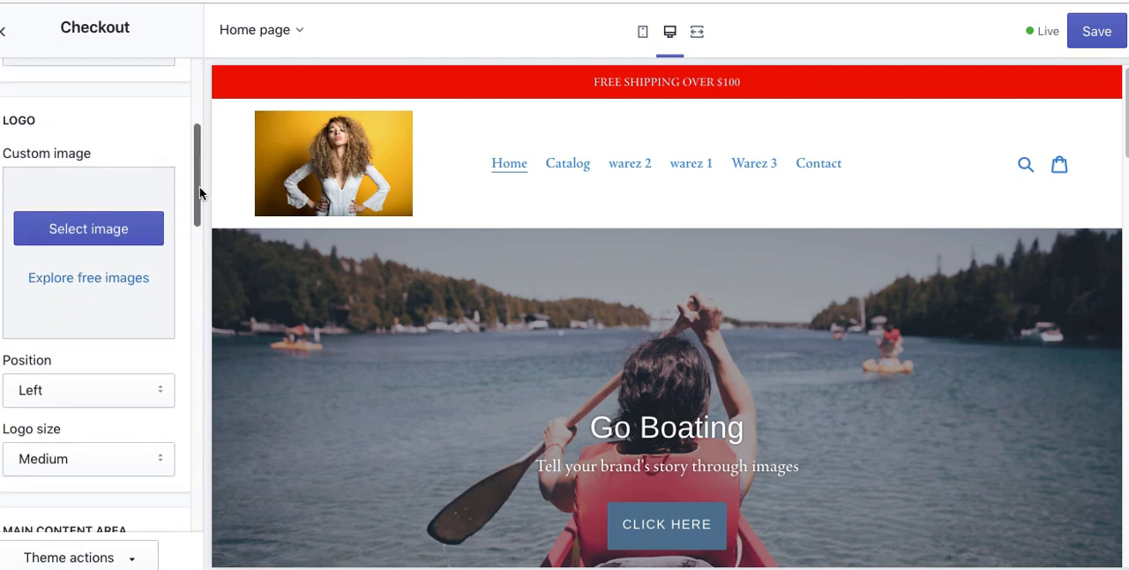
click(95, 231)
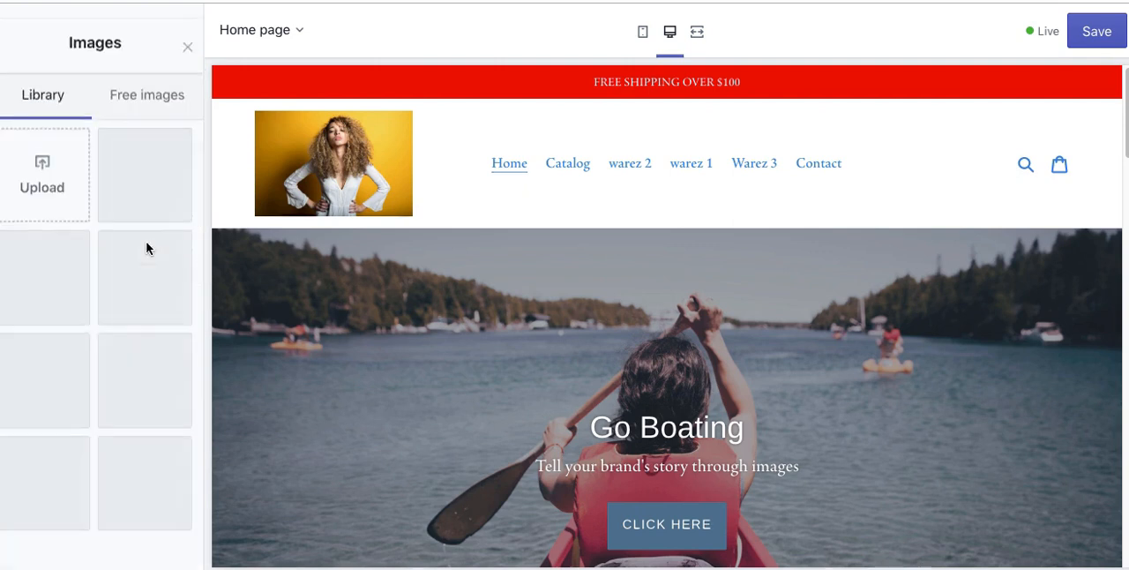
click(138, 469)
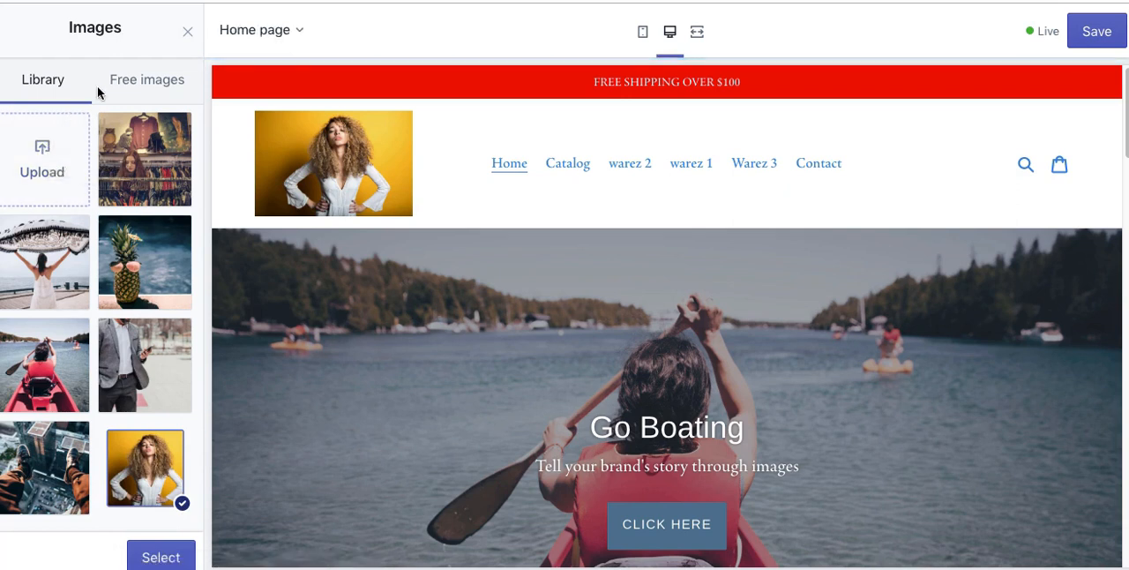
click(162, 560)
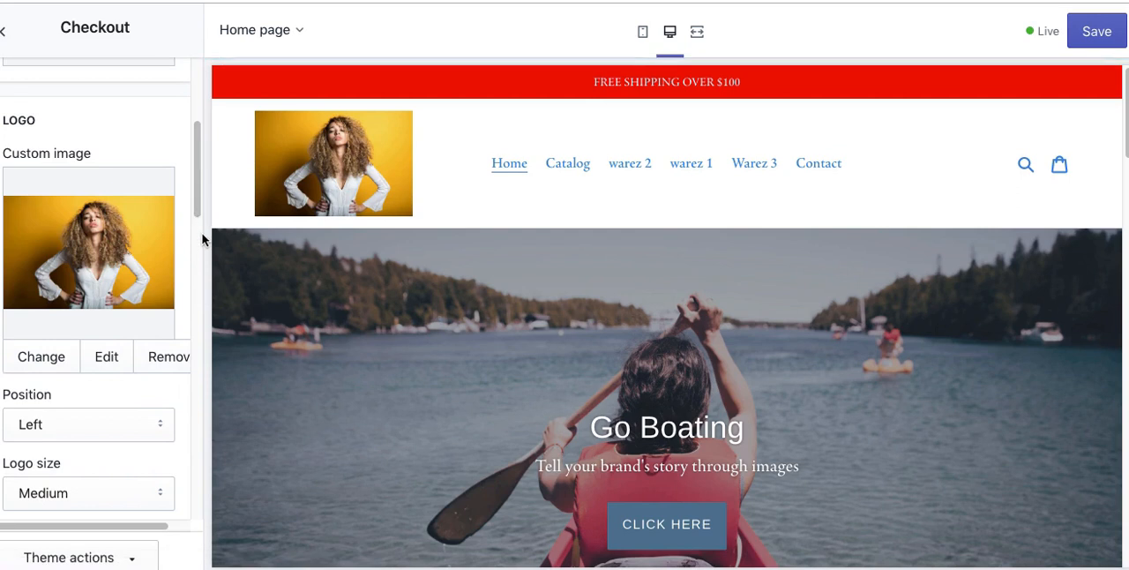
drag(200, 218, 207, 76)
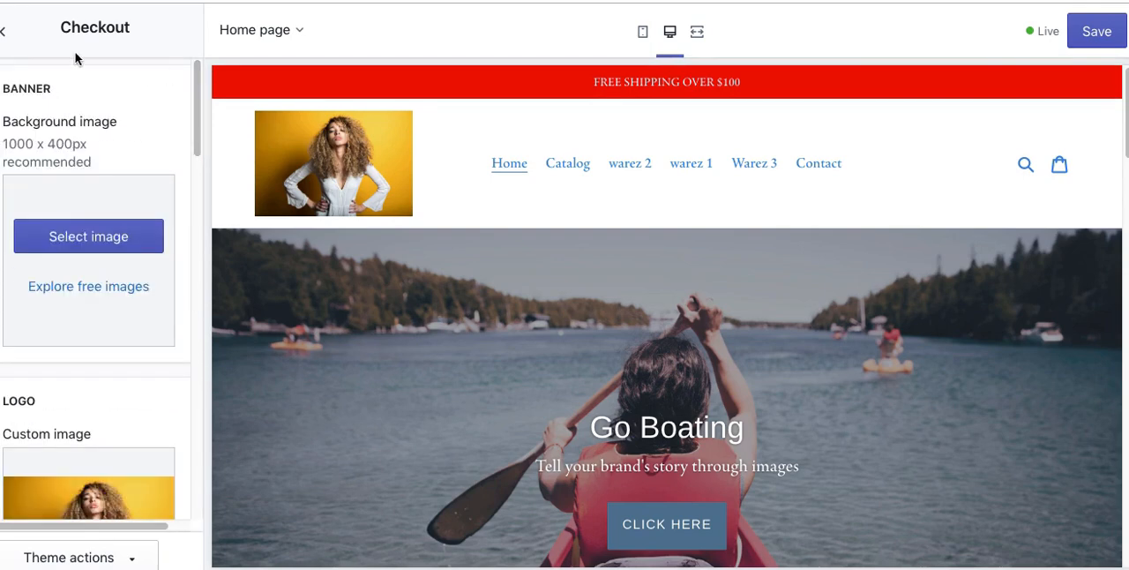
Step: Return from the checkout settings to the home page's section list and save the theme changes
click(17, 39)
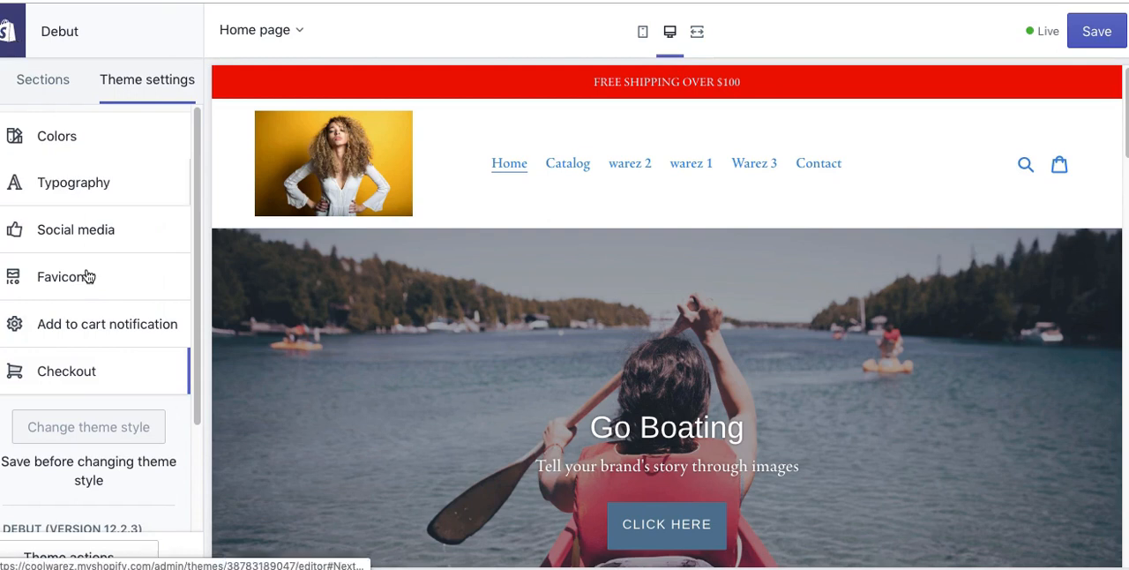
drag(196, 349, 215, 91)
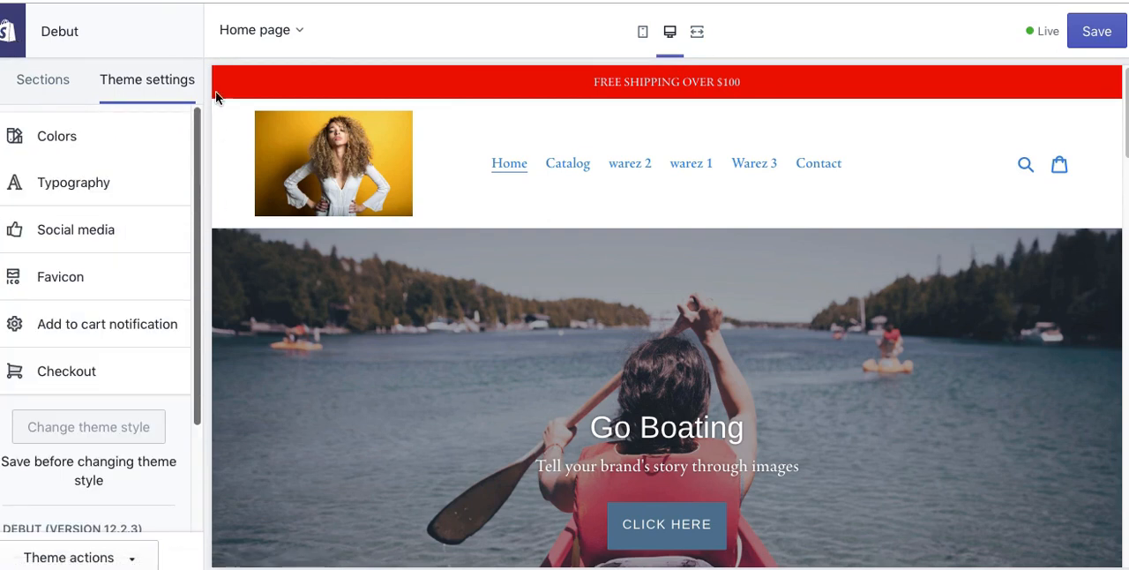
click(44, 85)
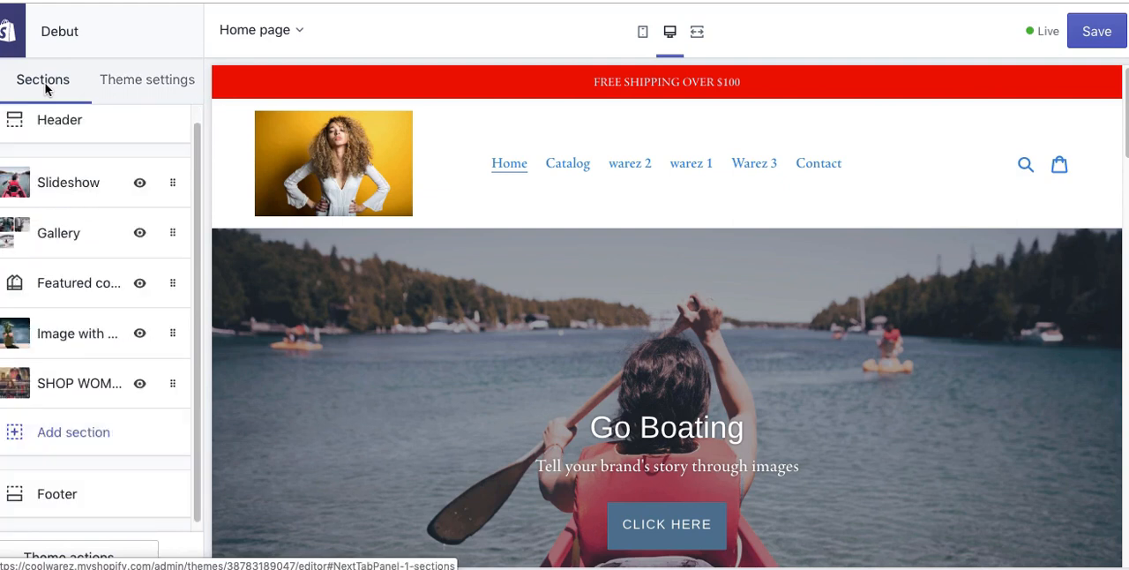
click(1091, 31)
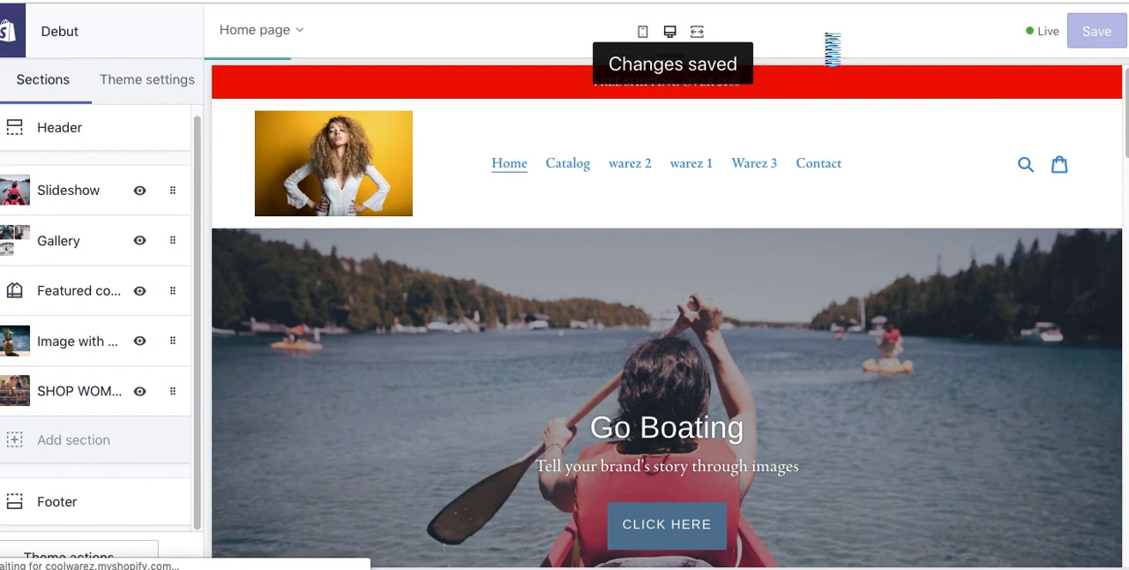
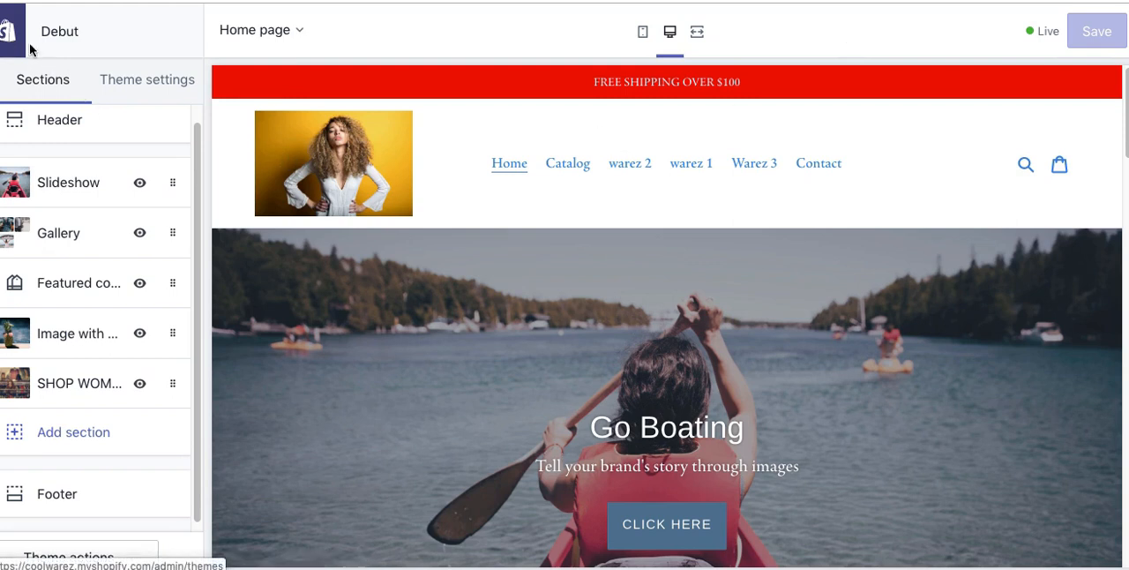
Step: Open the Slideshow section's first image slide and show the free images offered for it
click(59, 189)
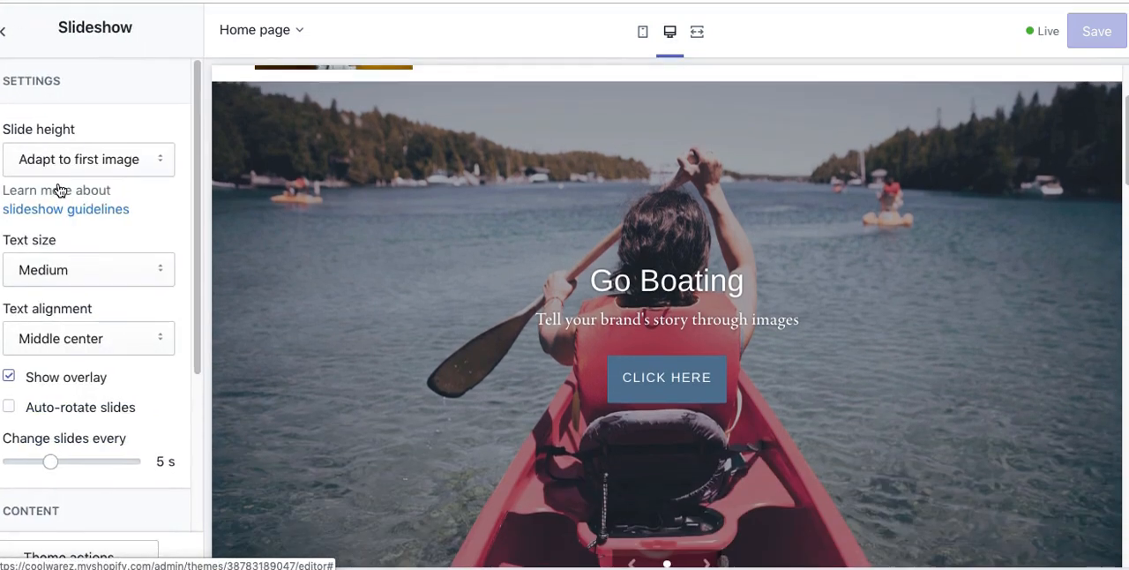
click(27, 33)
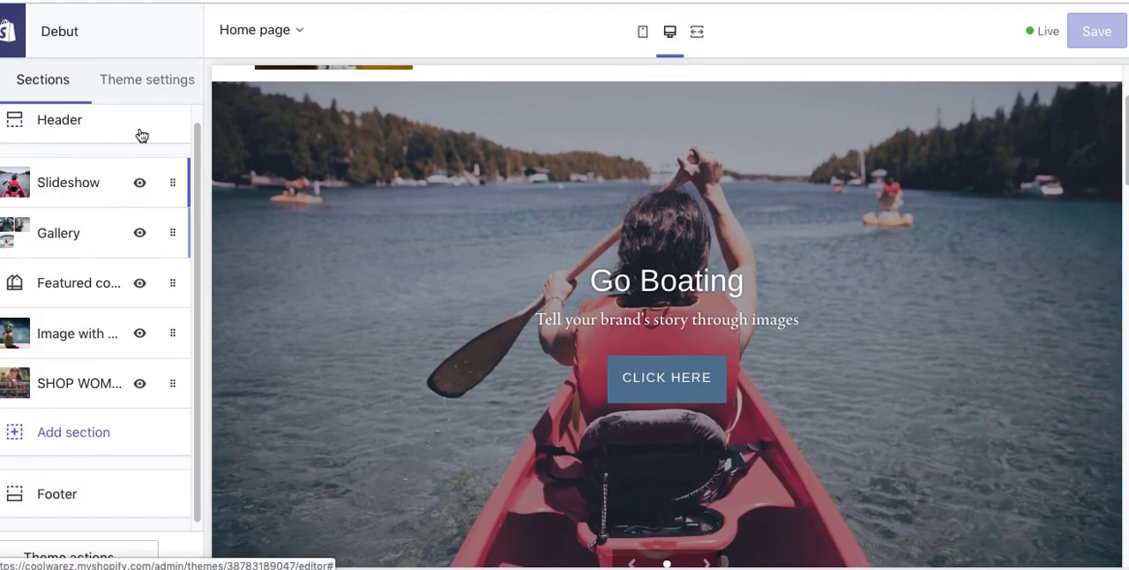
click(57, 190)
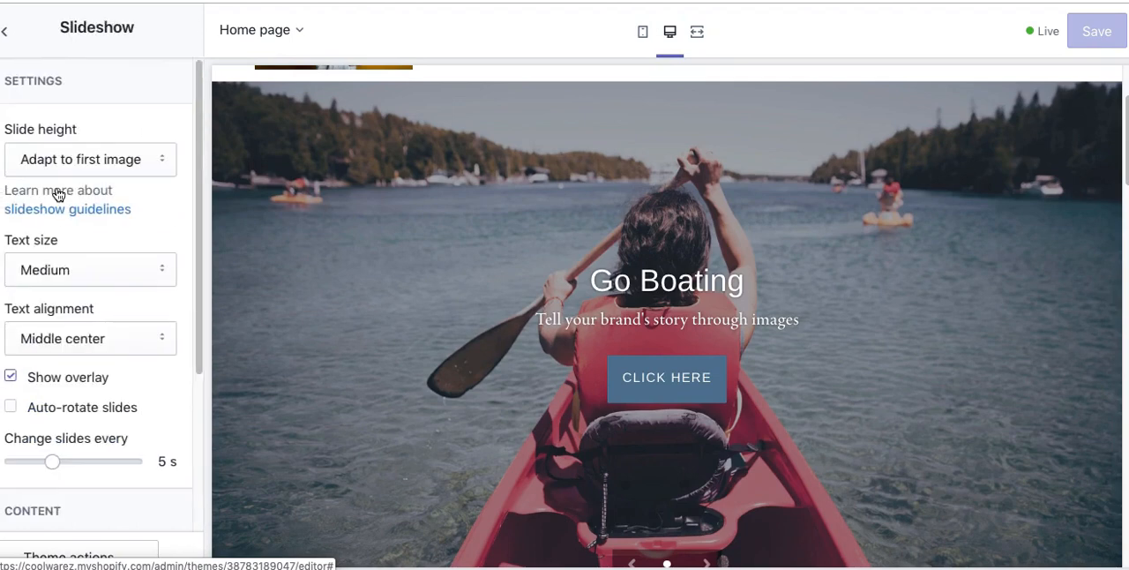
scroll(194, 432, down, 3)
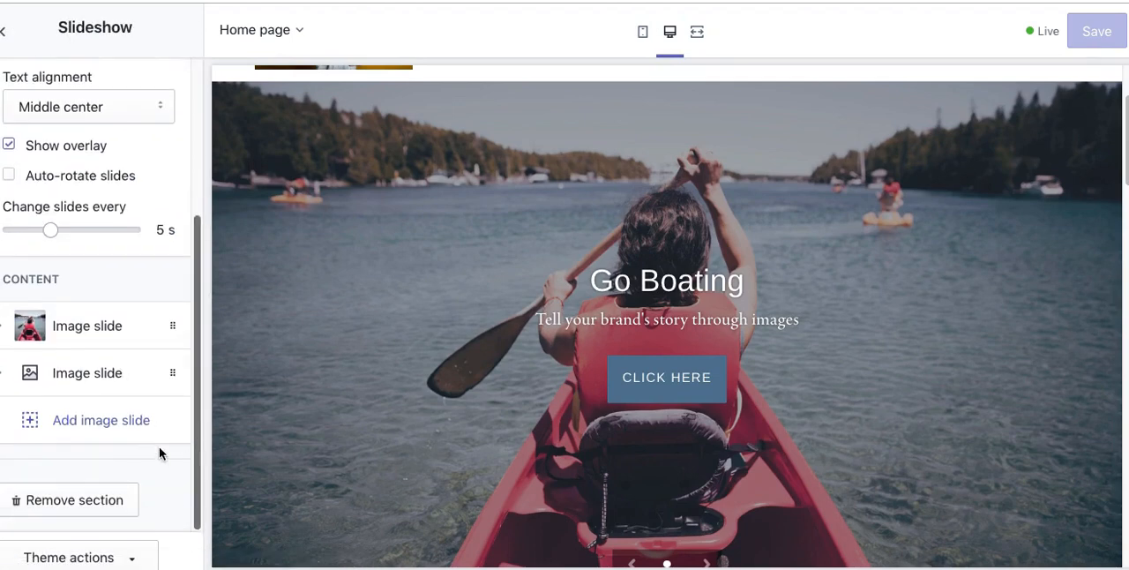
click(74, 333)
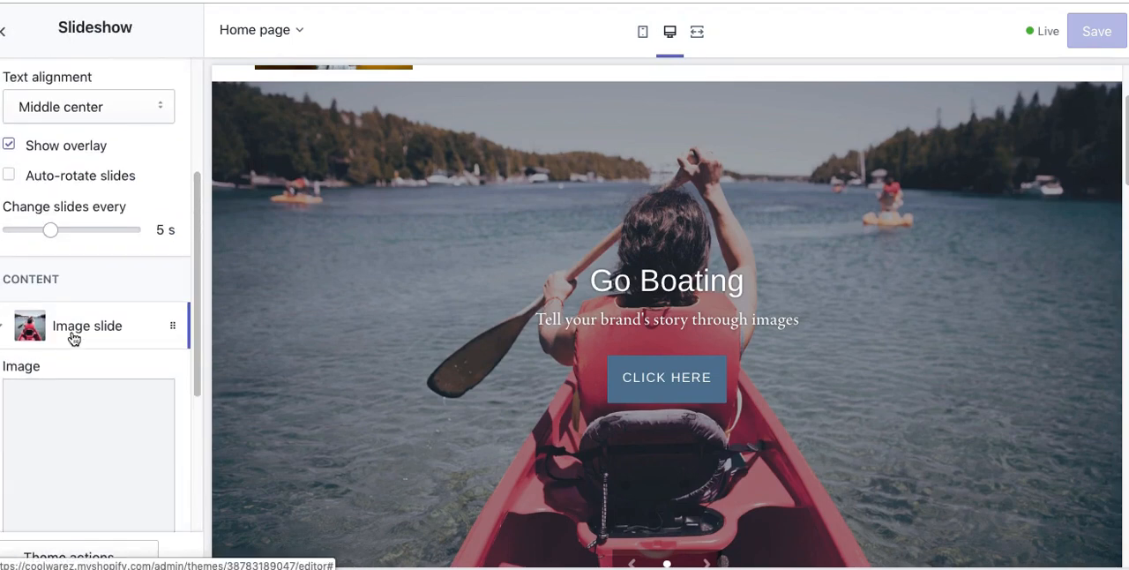
click(83, 451)
click(157, 81)
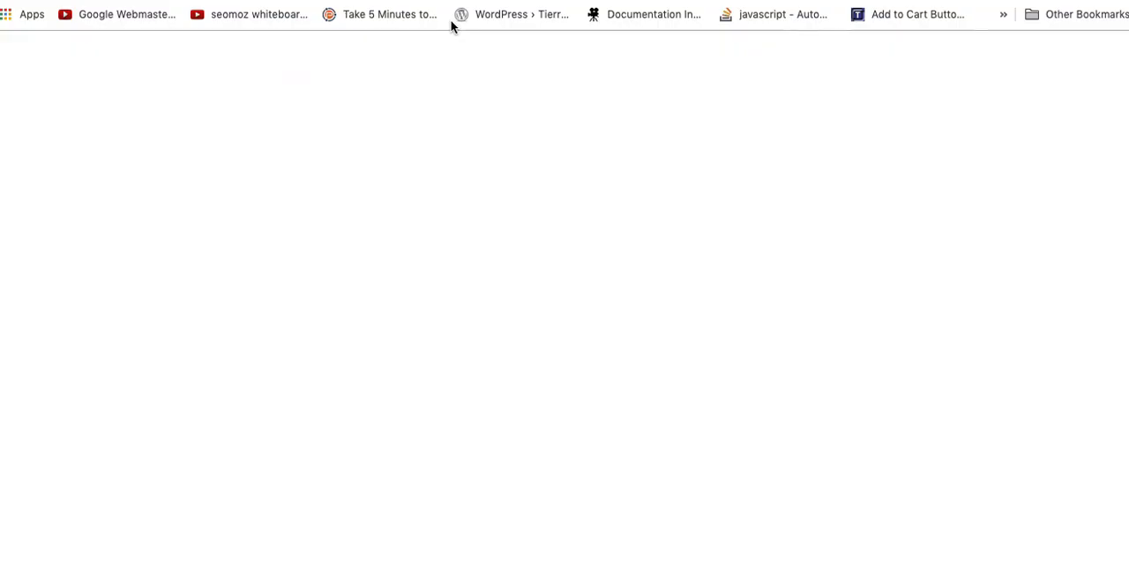
Step: Switch to Google in a new browser tab and search for t-shirt images
text(google)
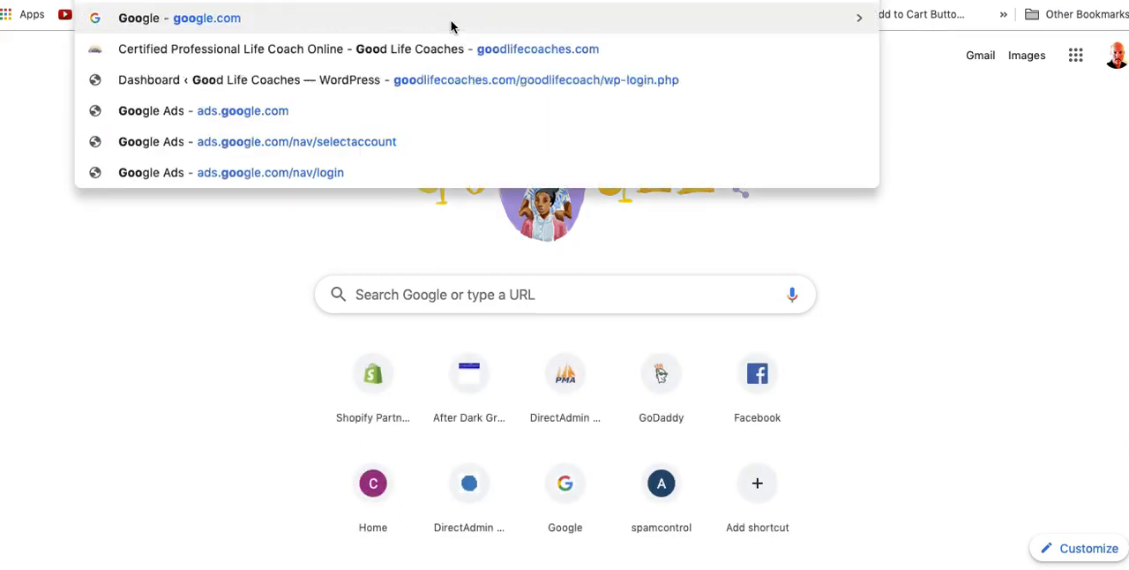
key(Return)
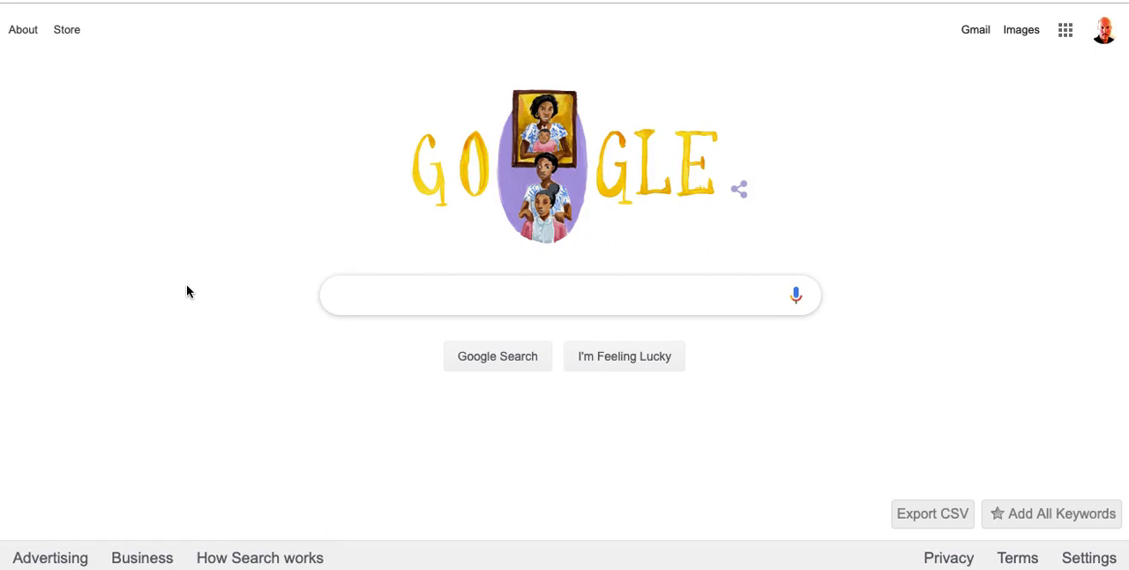
text(t-shirt)
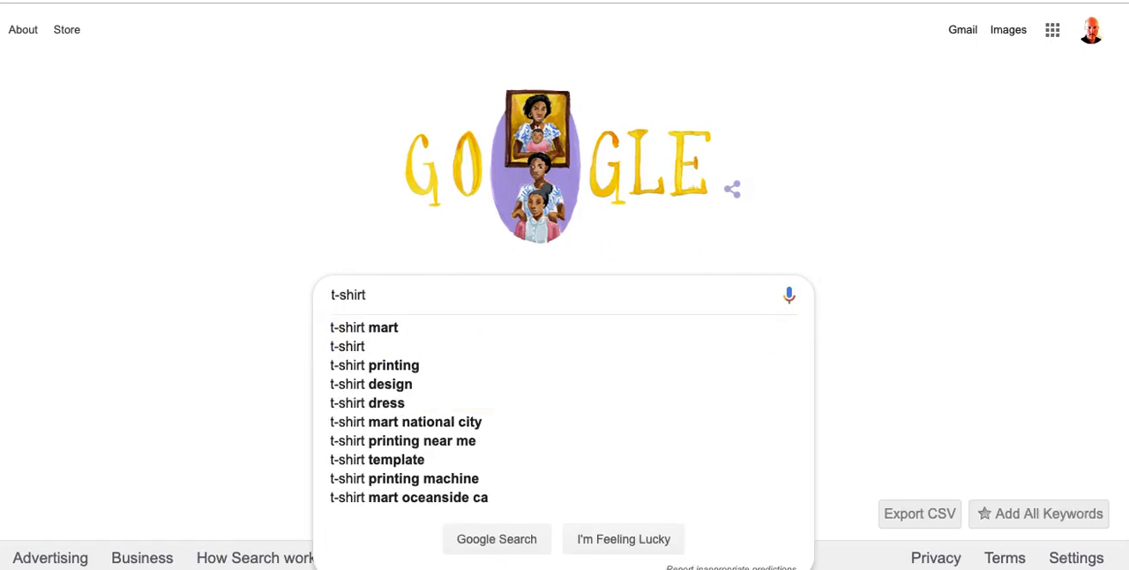
key(Return)
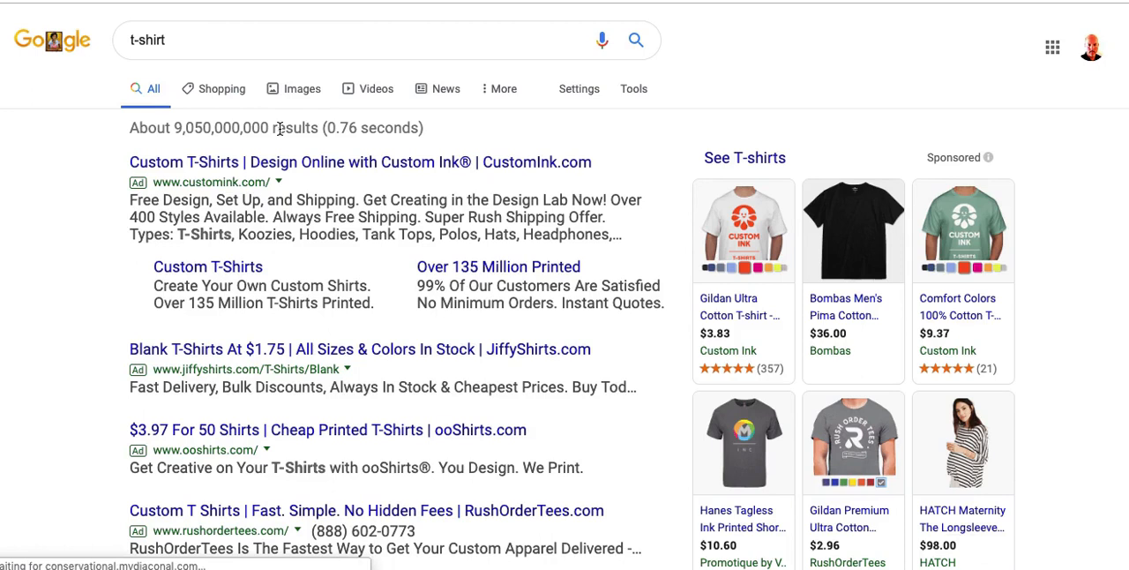
click(300, 88)
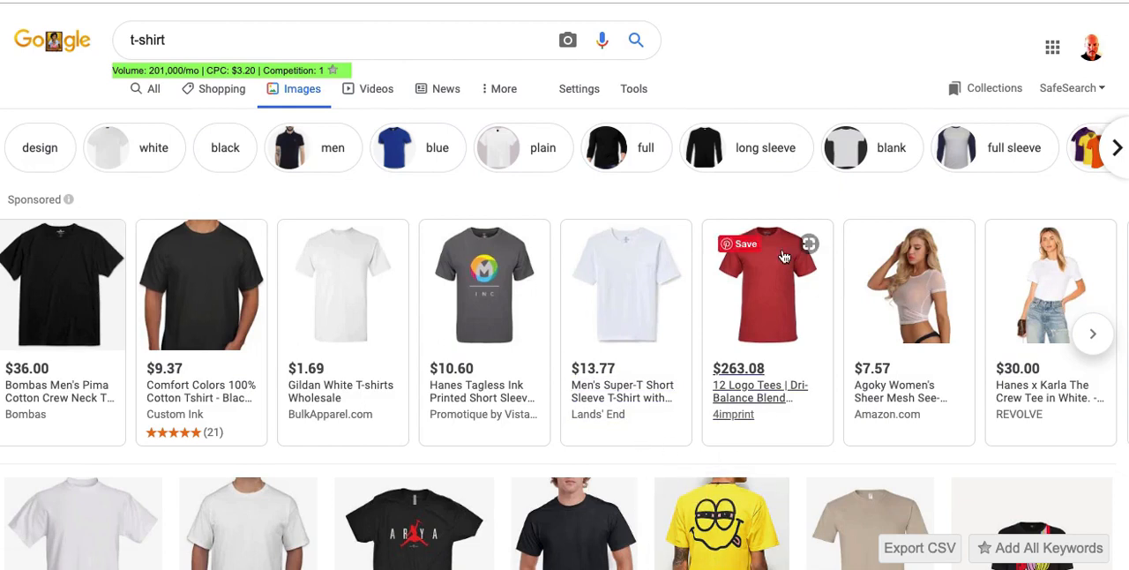
Step: Filter the t-shirt image results by usage rights to those labeled for reuse
click(633, 89)
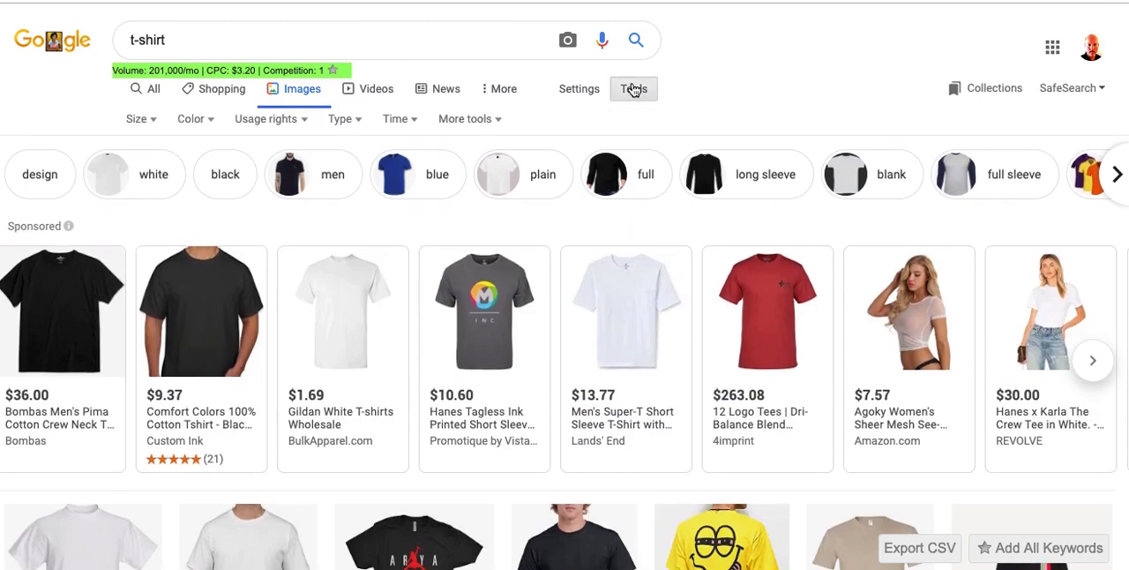
click(295, 127)
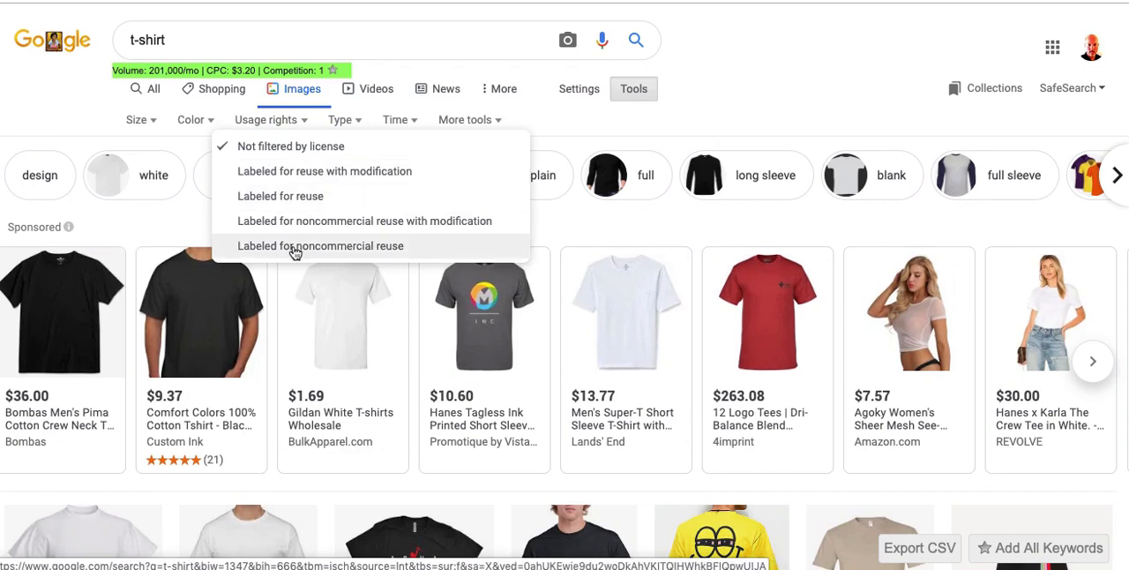
click(276, 198)
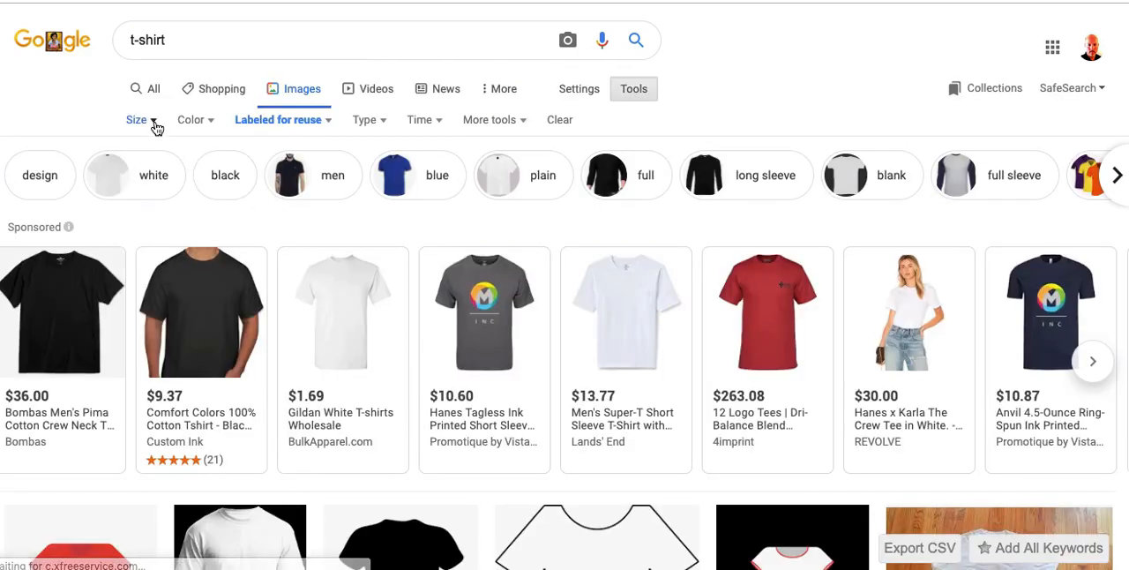
Step: Limit the t-shirt image results to sizes larger than 1024×768
click(153, 122)
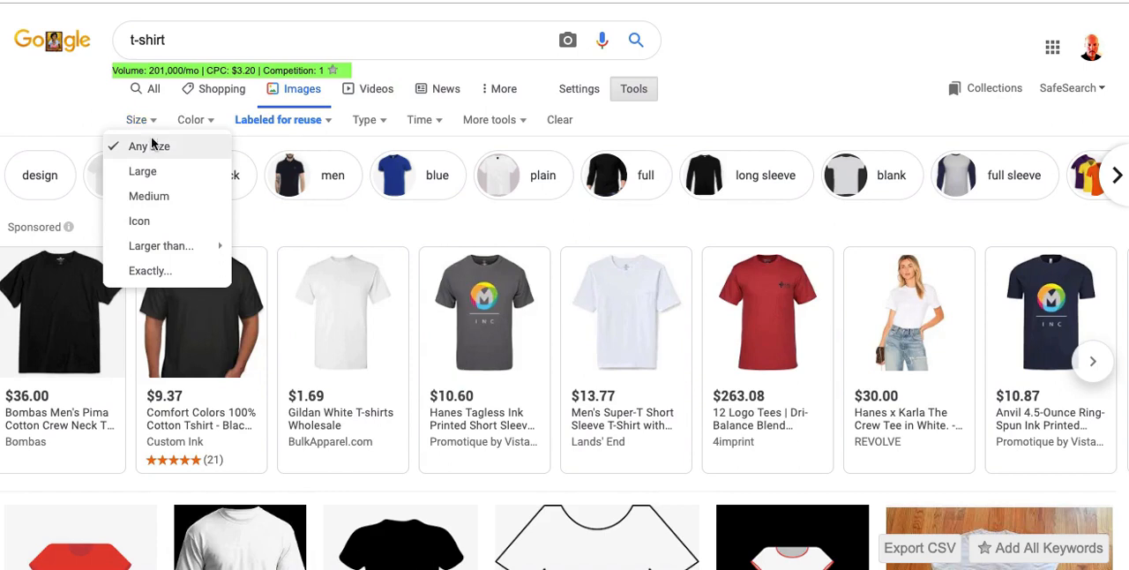
click(146, 179)
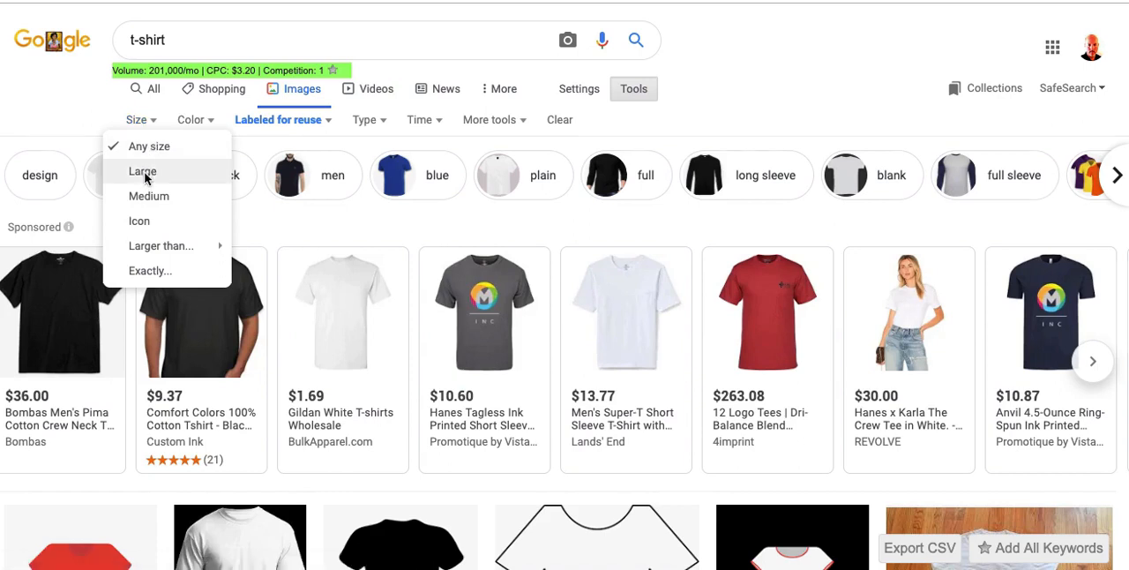
click(156, 130)
mouse_move(144, 250)
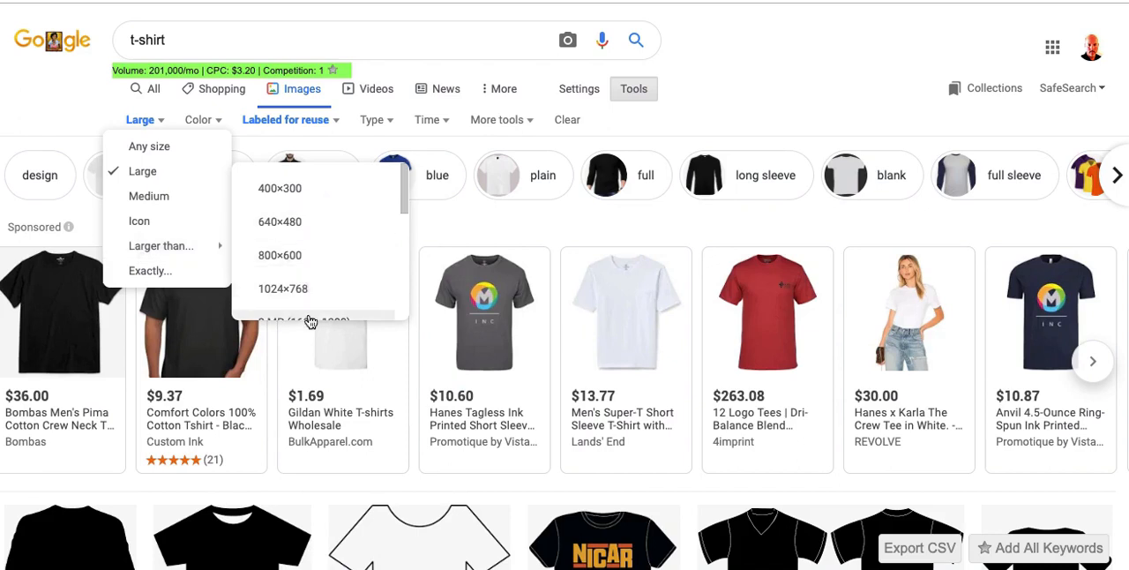
scroll(401, 231, down, 3)
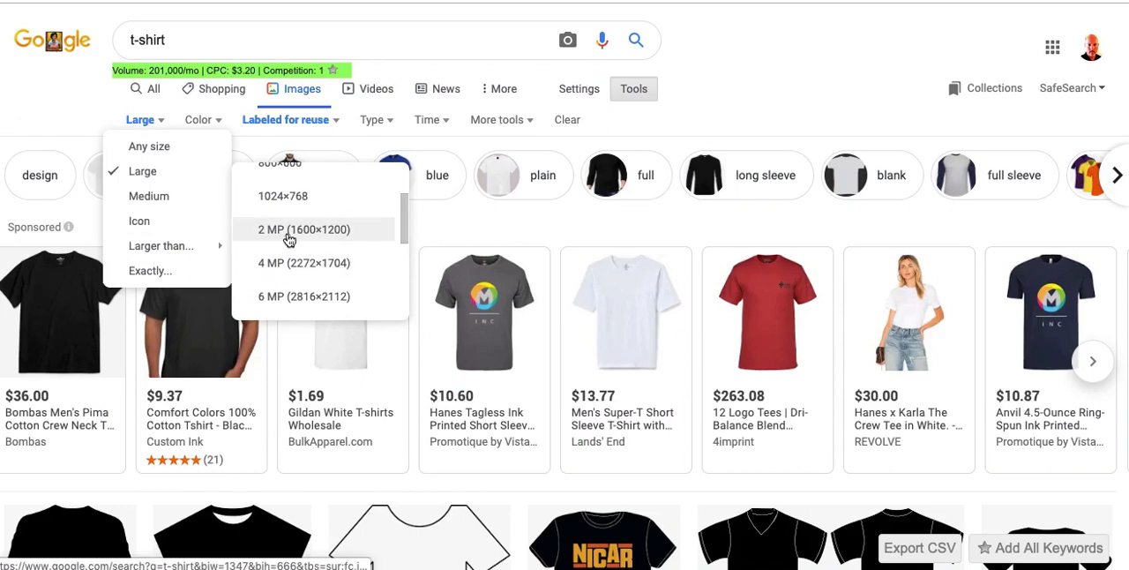
click(282, 203)
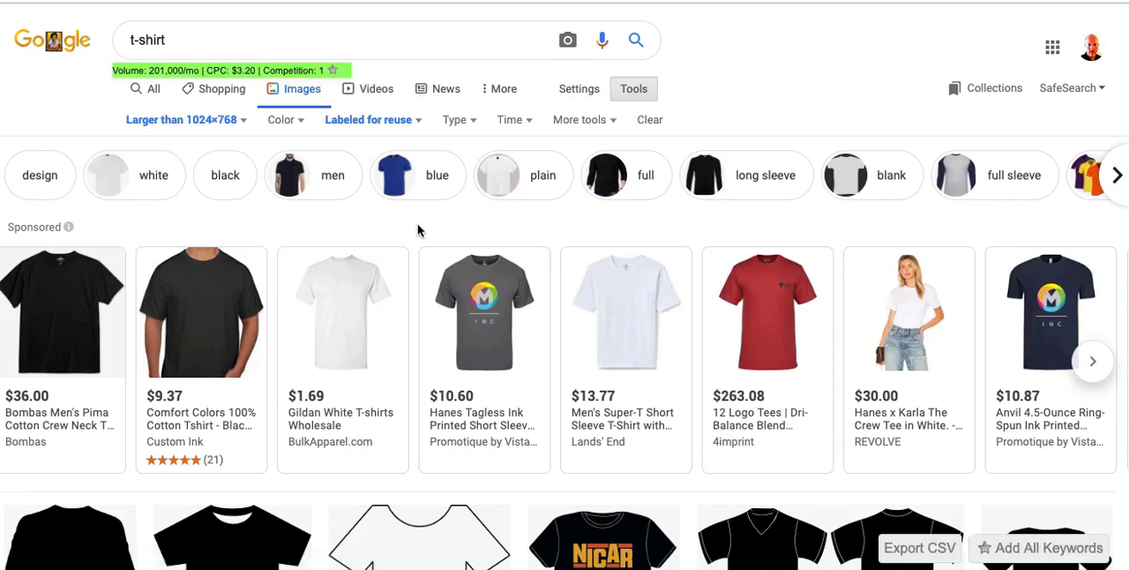
Step: Browse the filtered results and preview the black front-and-rear tee-shirt image from needpix.com, checking the option for saving it
scroll(419, 230, down, 10)
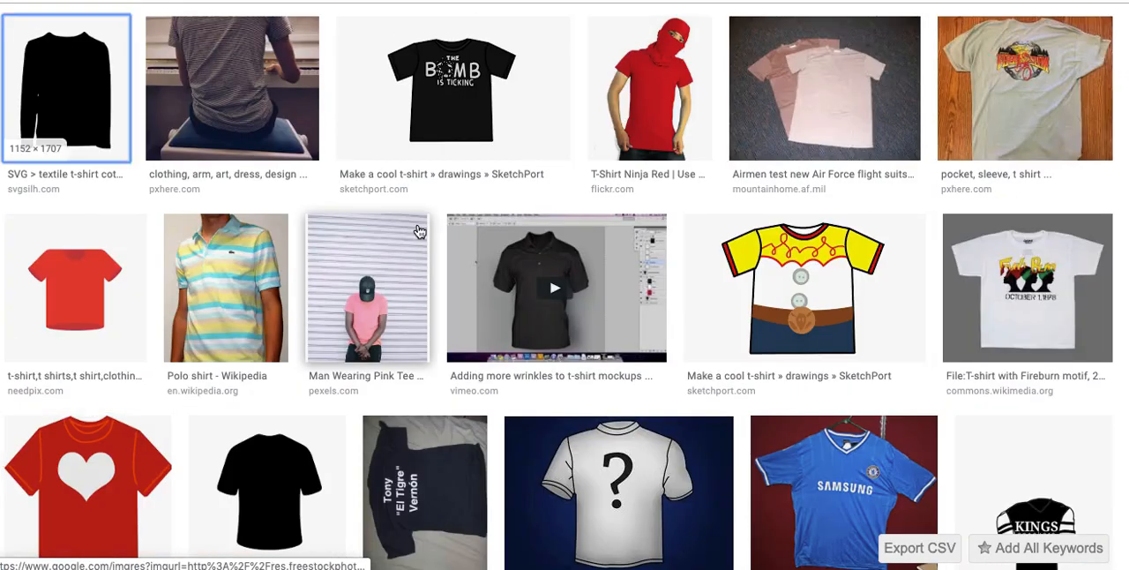
scroll(419, 230, up, 5)
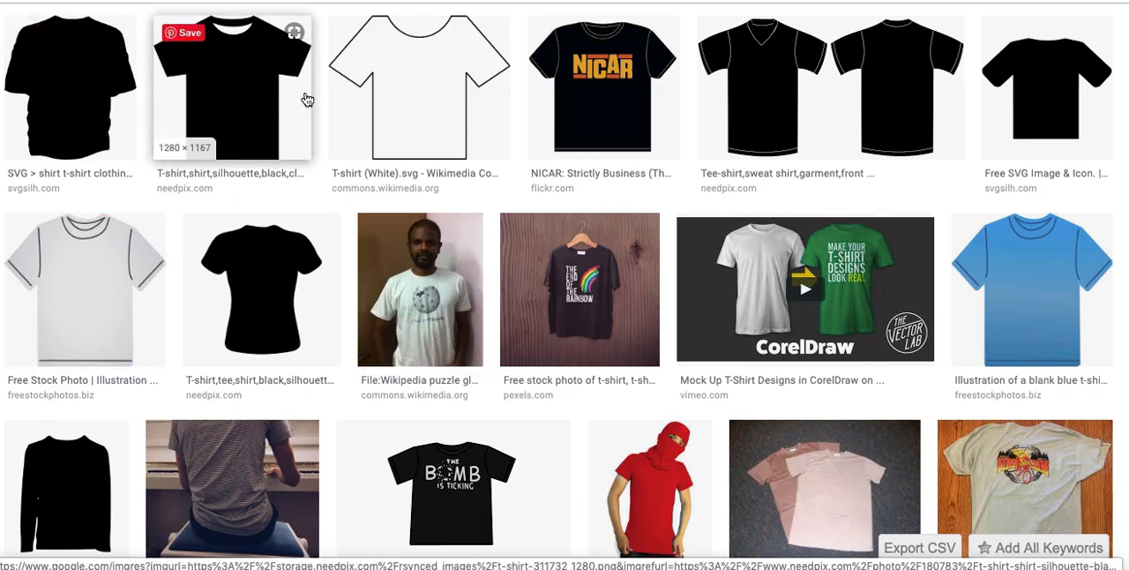
scroll(307, 99, up, 5)
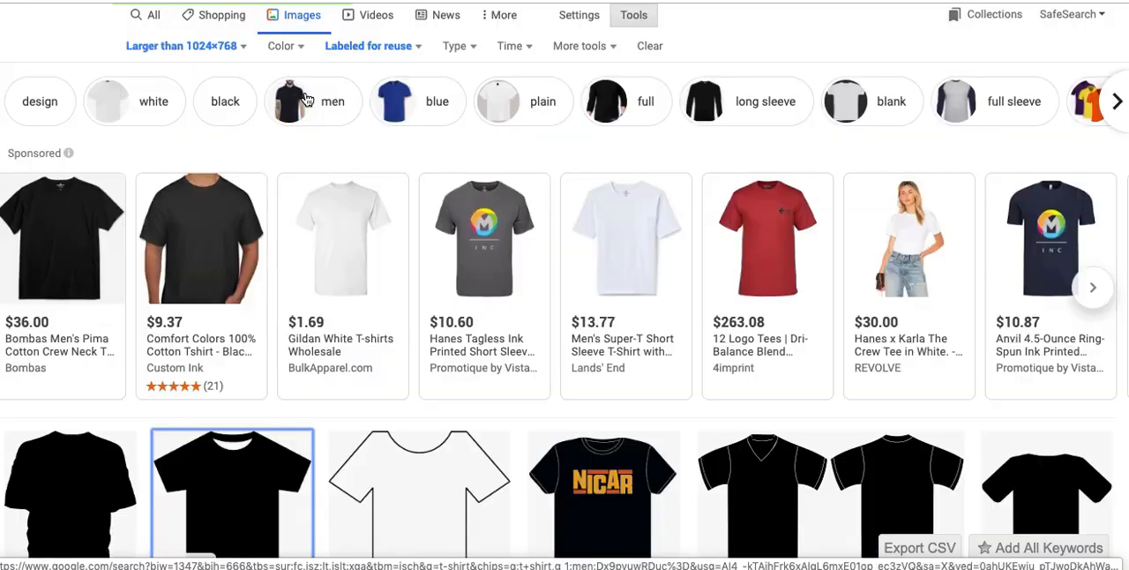
scroll(307, 99, down, 5)
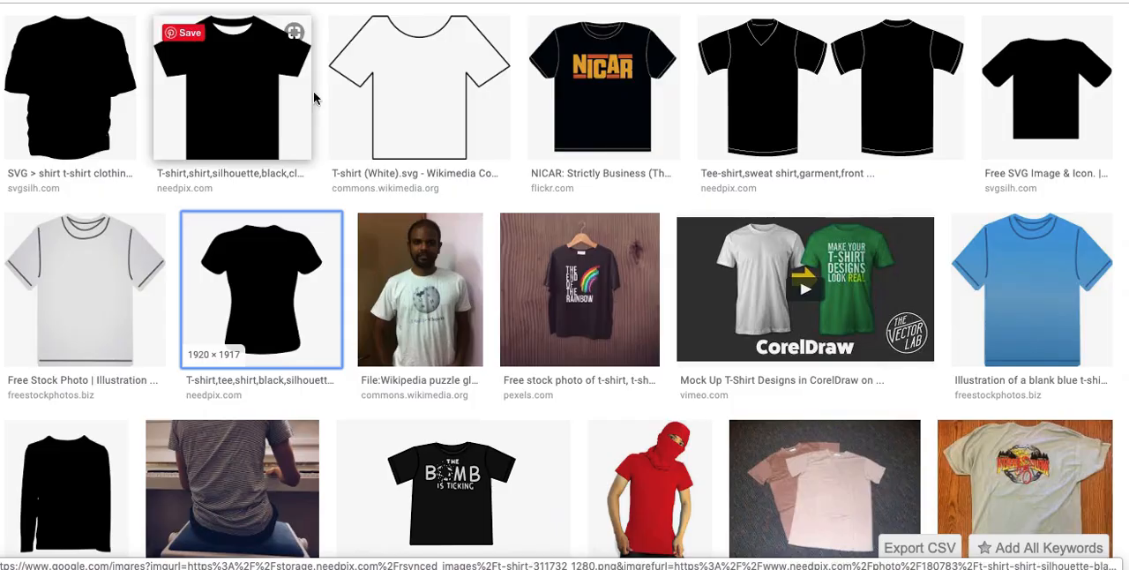
click(774, 108)
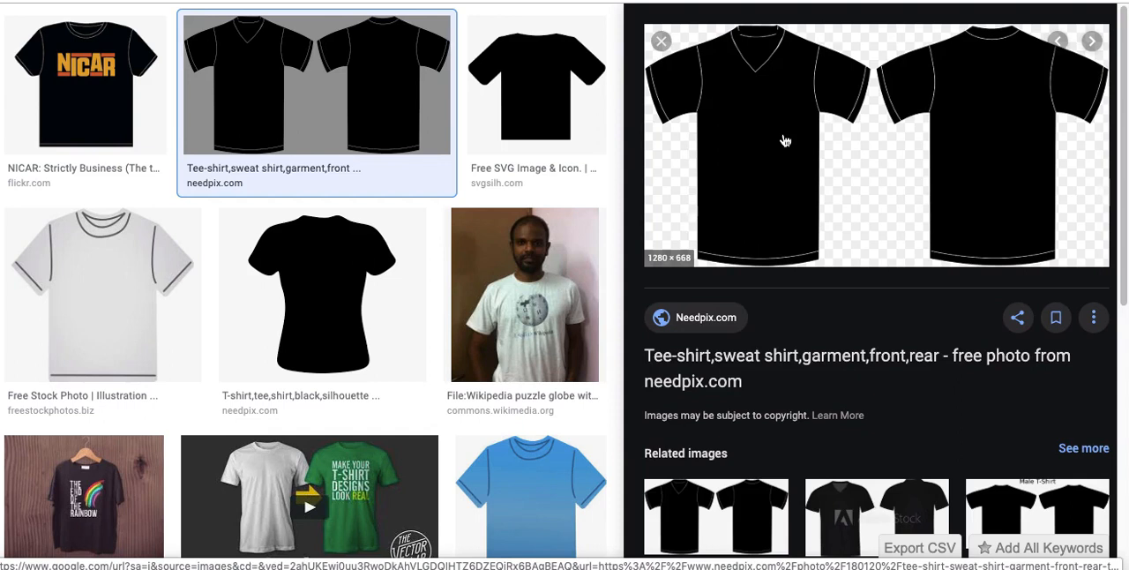
right_click(769, 129)
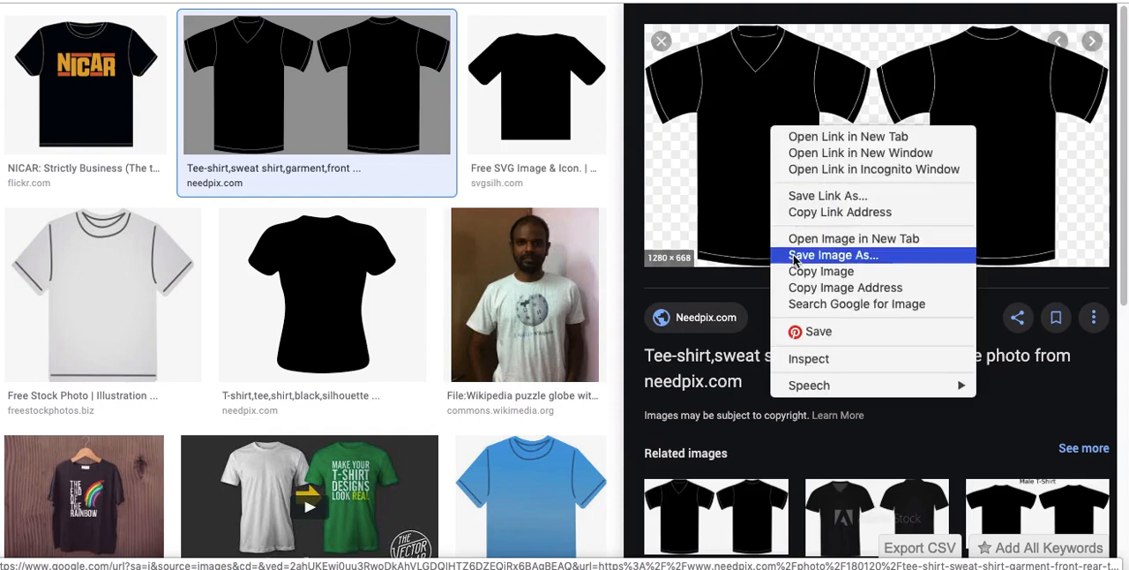
click(666, 170)
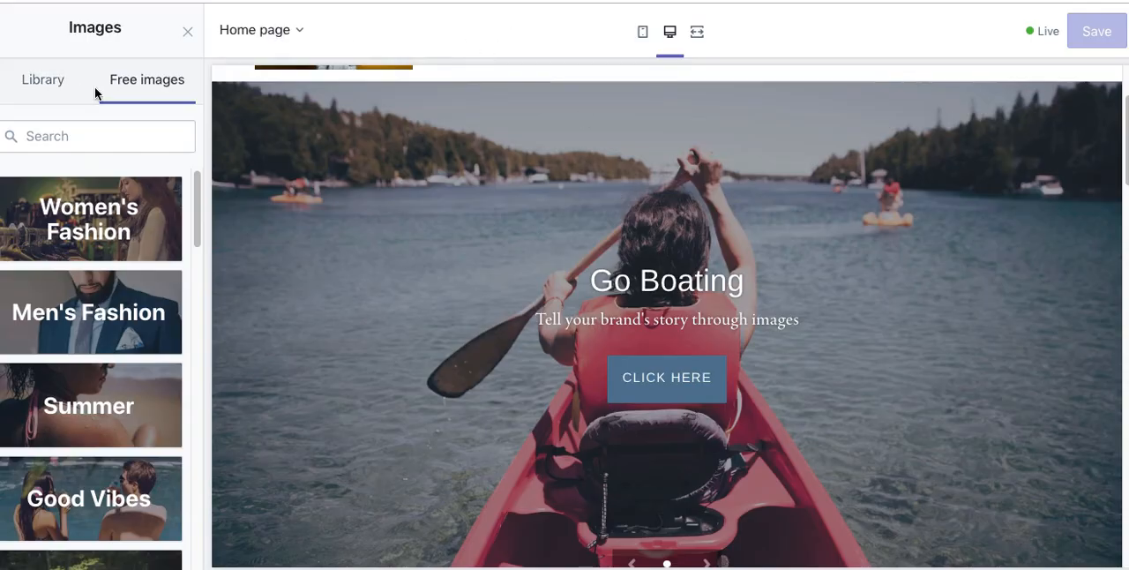
Step: Back in the Shopify theme editor, leave the slideshow settings and review the home page preview down to the footer's newsletter signup
click(186, 35)
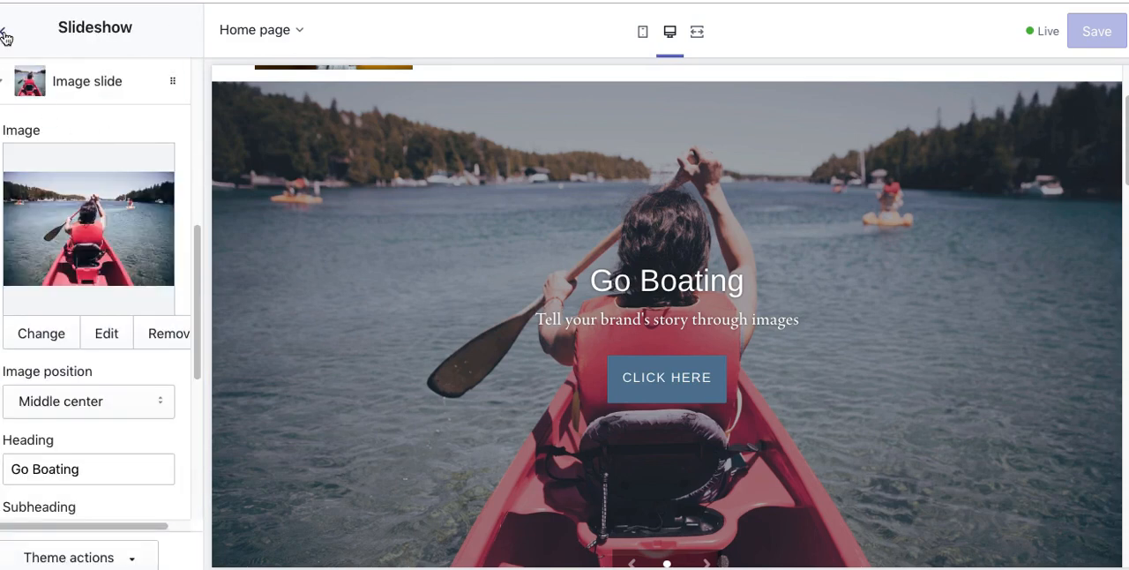
click(7, 31)
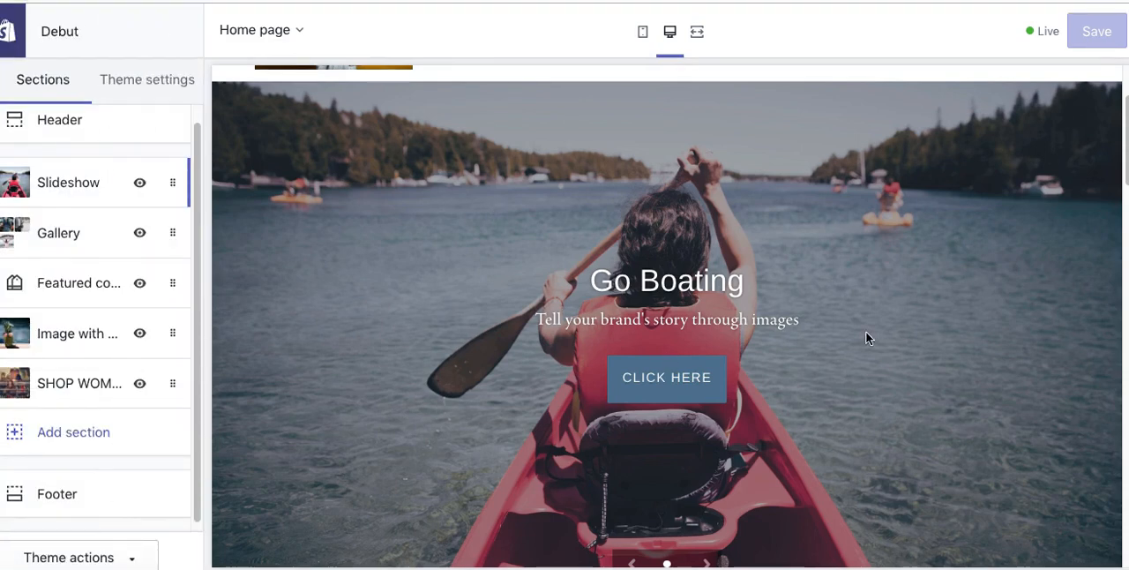
scroll(701, 286, down, 5)
scroll(702, 294, down, 10)
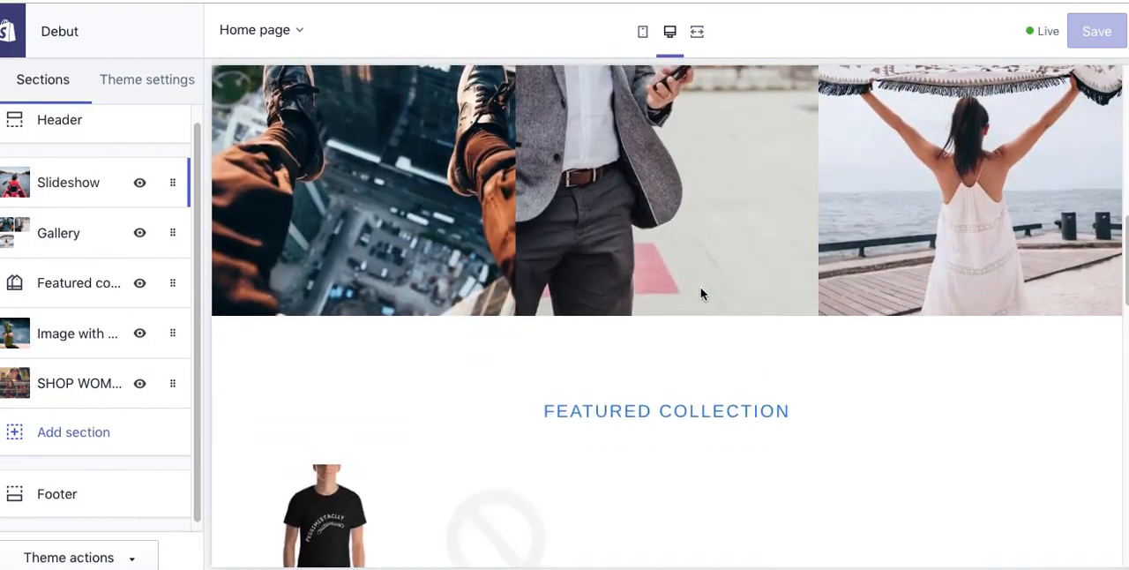
scroll(702, 294, down, 10)
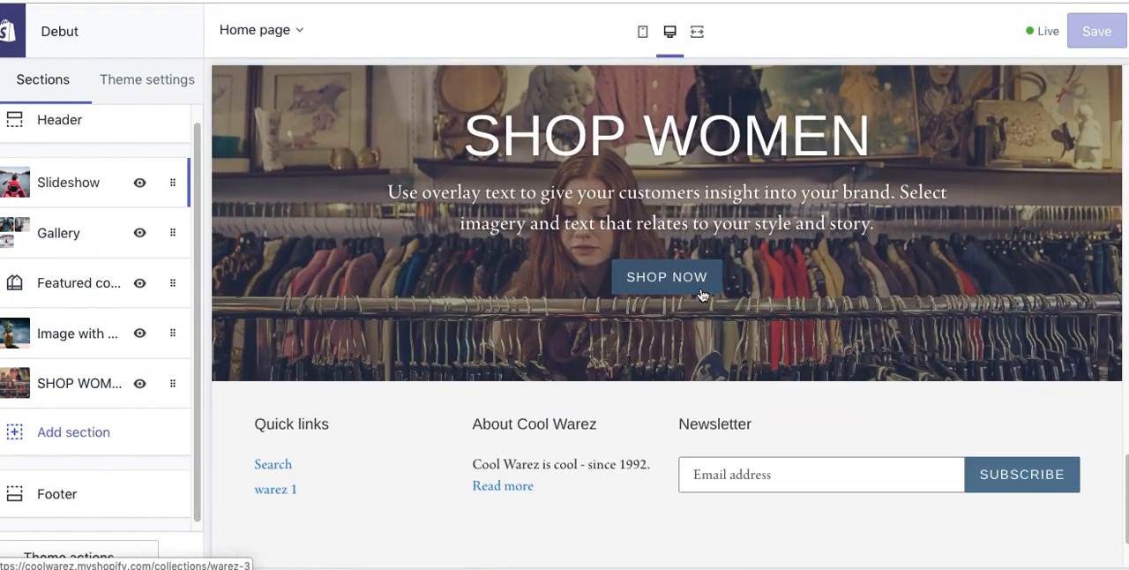
scroll(618, 304, down, 3)
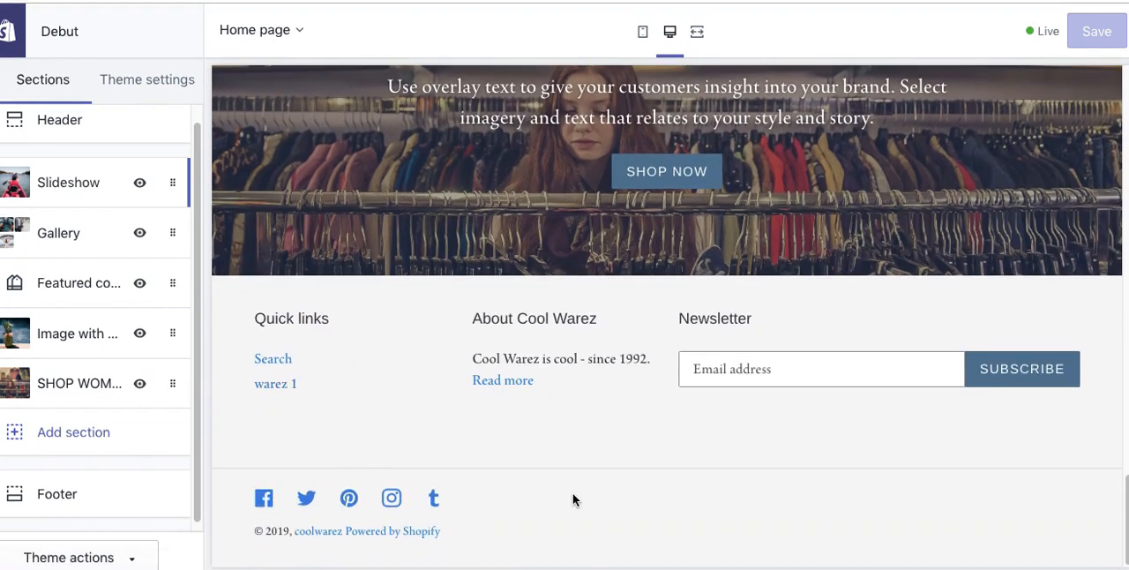
click(761, 368)
scroll(547, 366, up, 2)
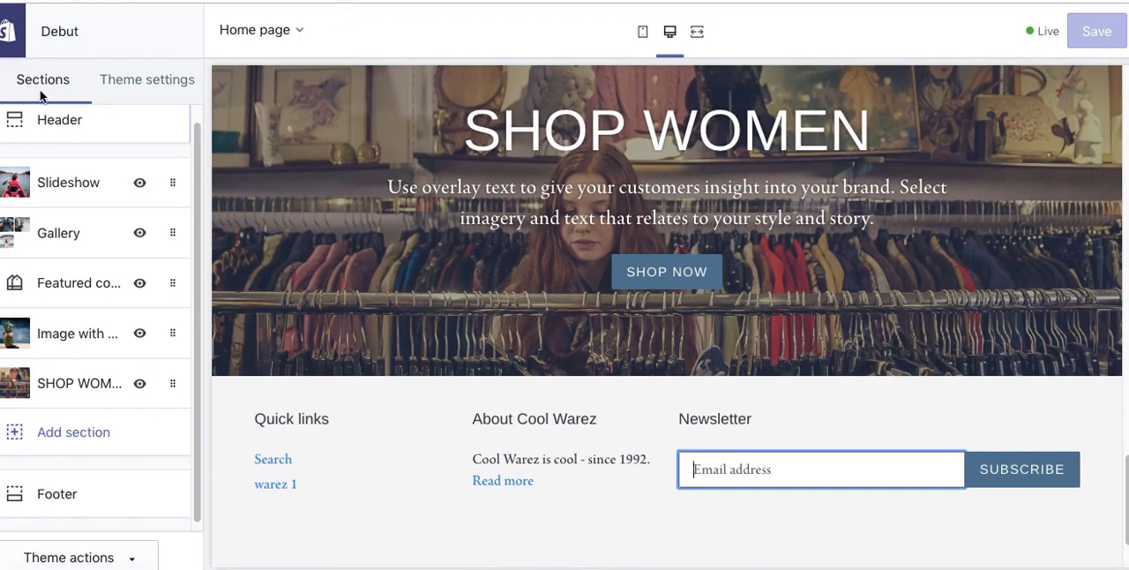
Step: Exit the theme editor to the store admin and examine the newsletter subscriber's customer record
click(21, 31)
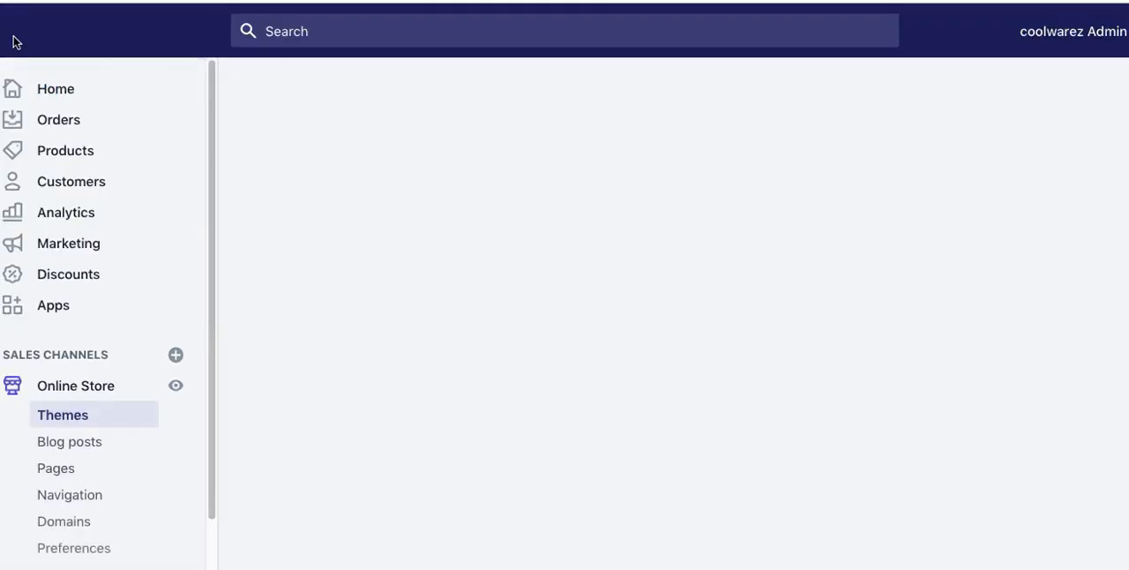
click(88, 193)
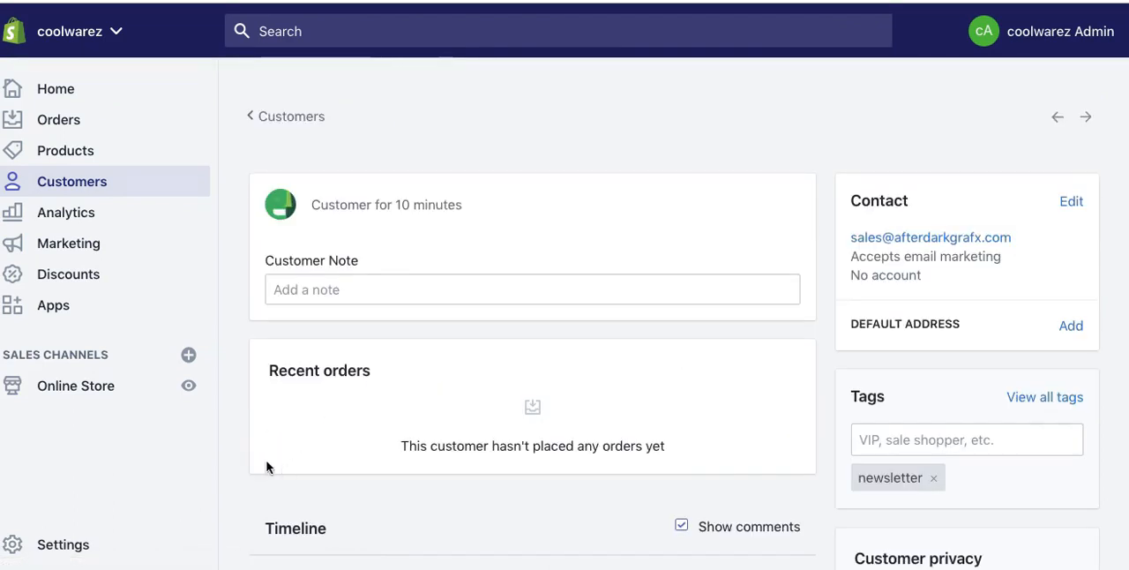
scroll(267, 467, down, 5)
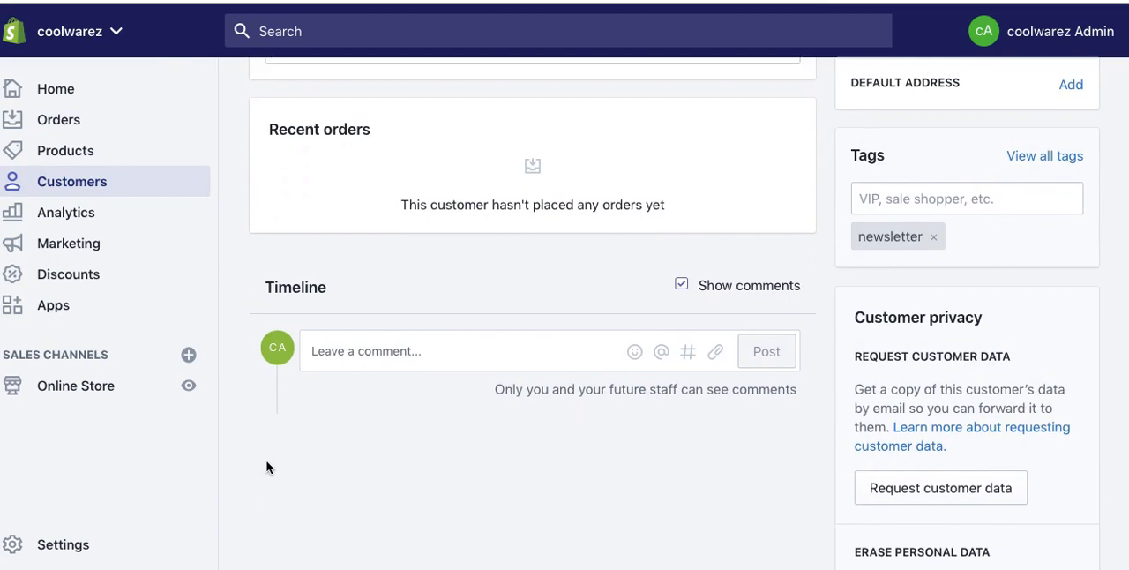
Step: Examine the newsletter subscriber's customer record, covering email marketing consent, the customer note, tags, timeline and customer privacy options
scroll(267, 466, up, 3)
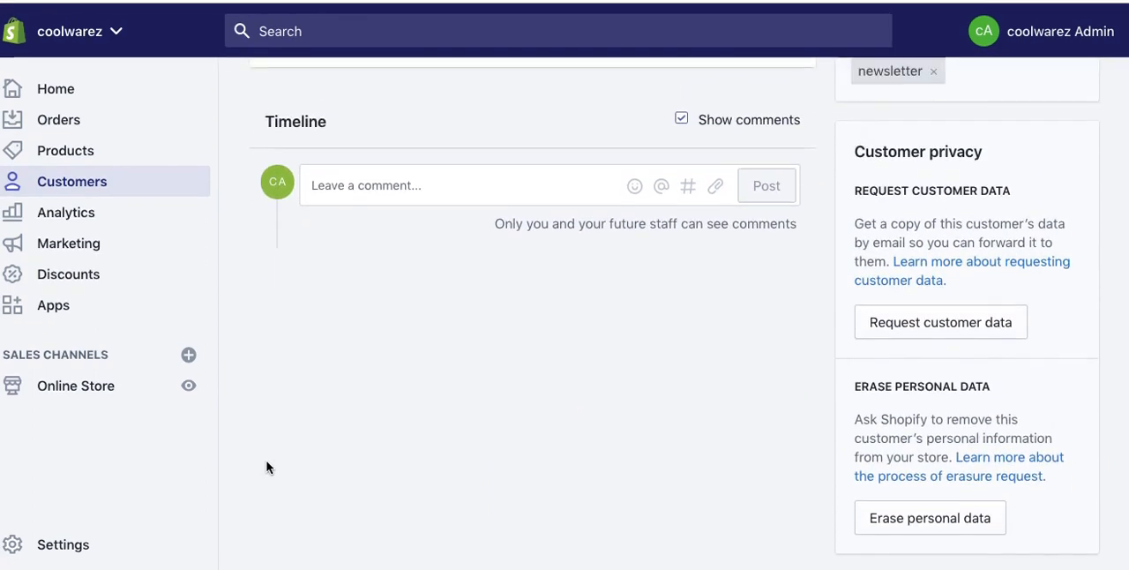
scroll(267, 467, up, 4)
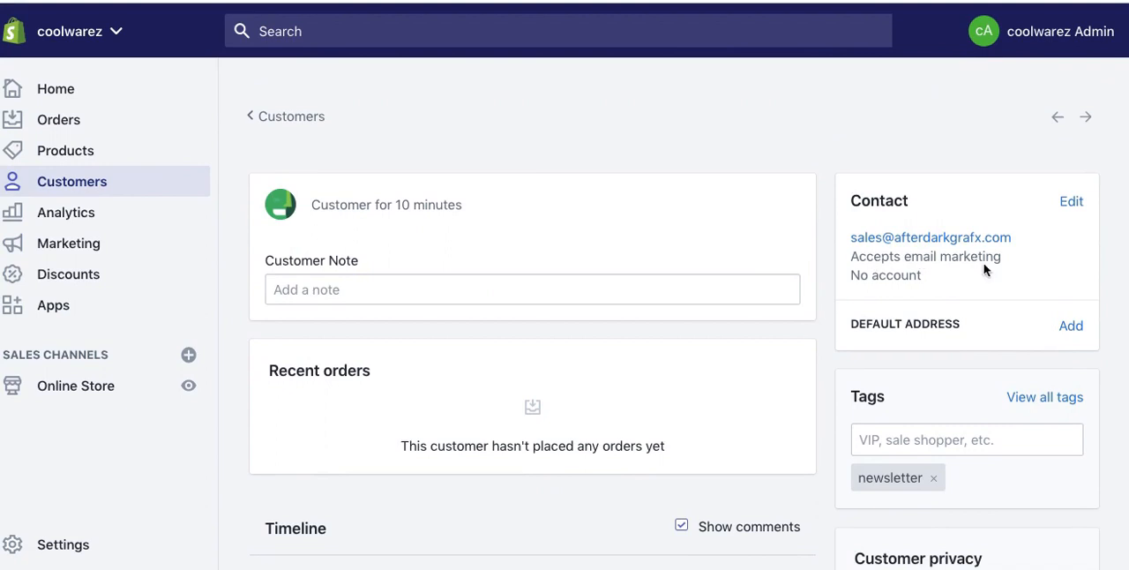
drag(999, 257, 901, 263)
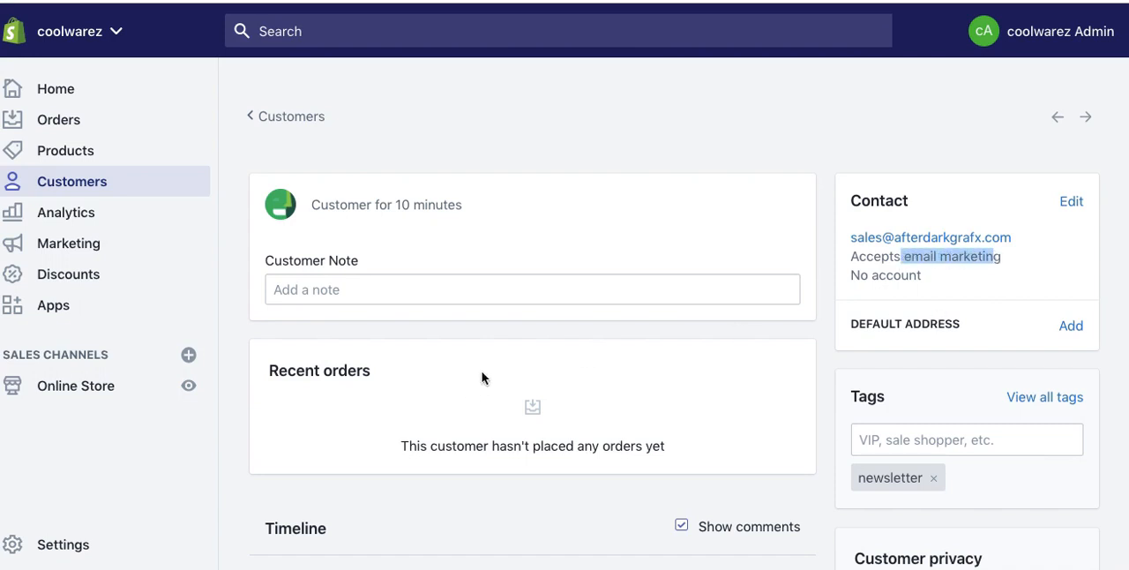
click(321, 287)
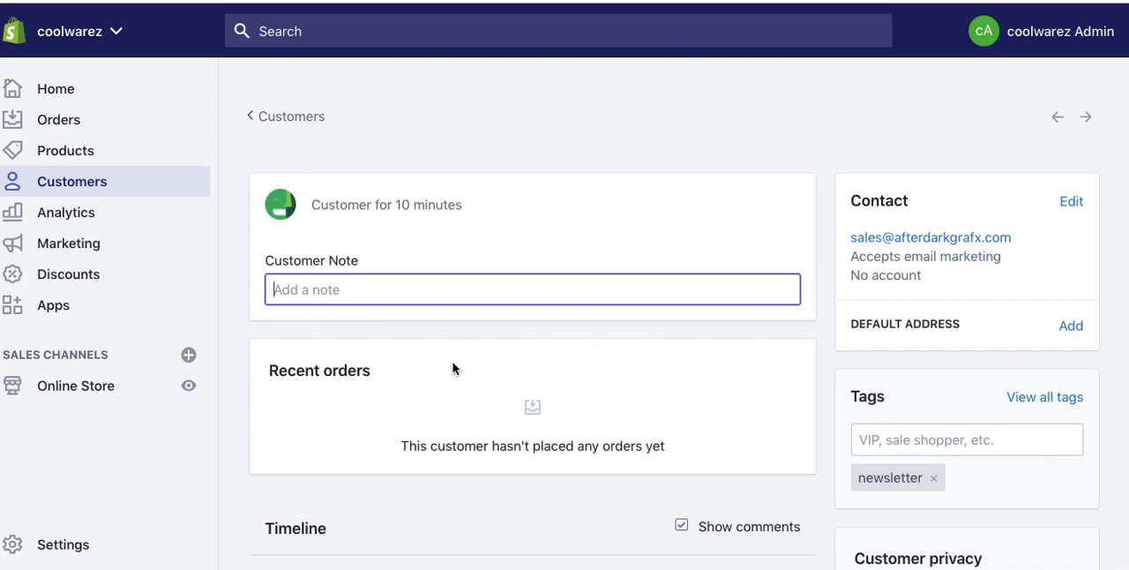
click(864, 443)
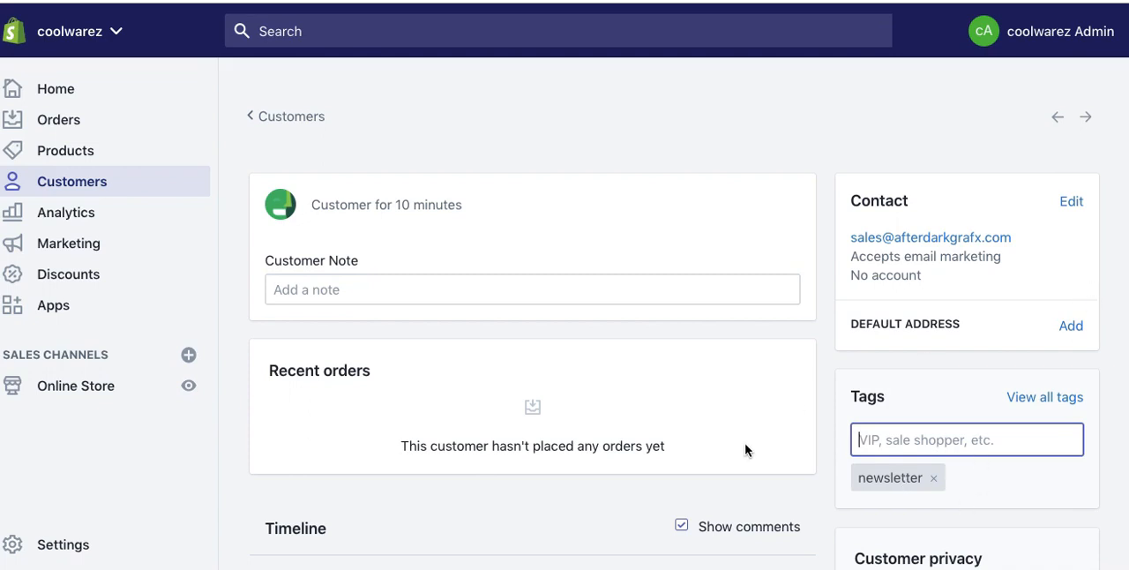
scroll(729, 396, down, 3)
scroll(728, 398, down, 1)
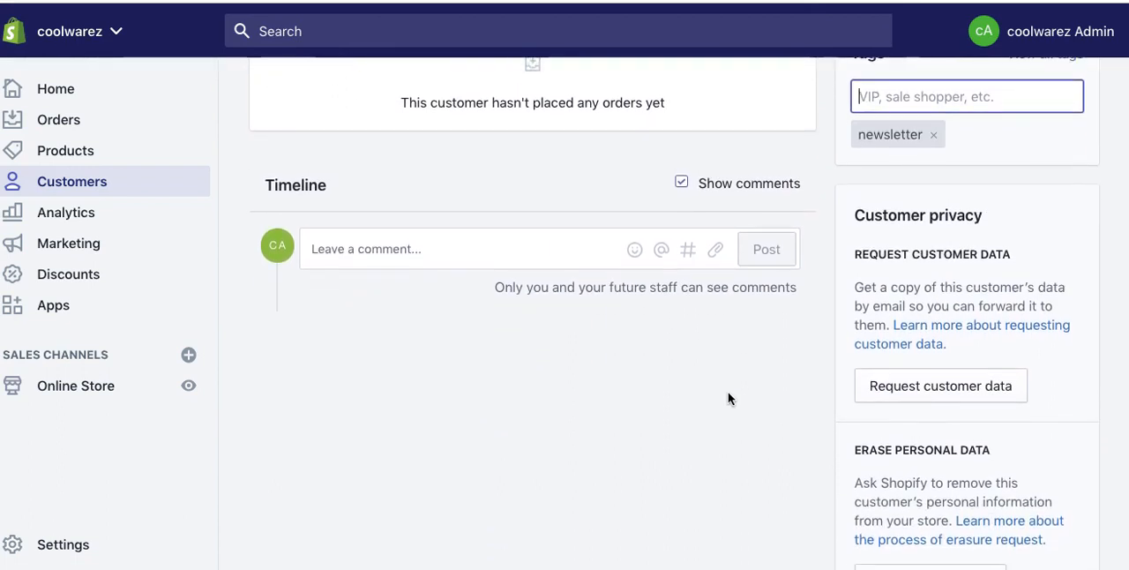
scroll(728, 392, down, 1)
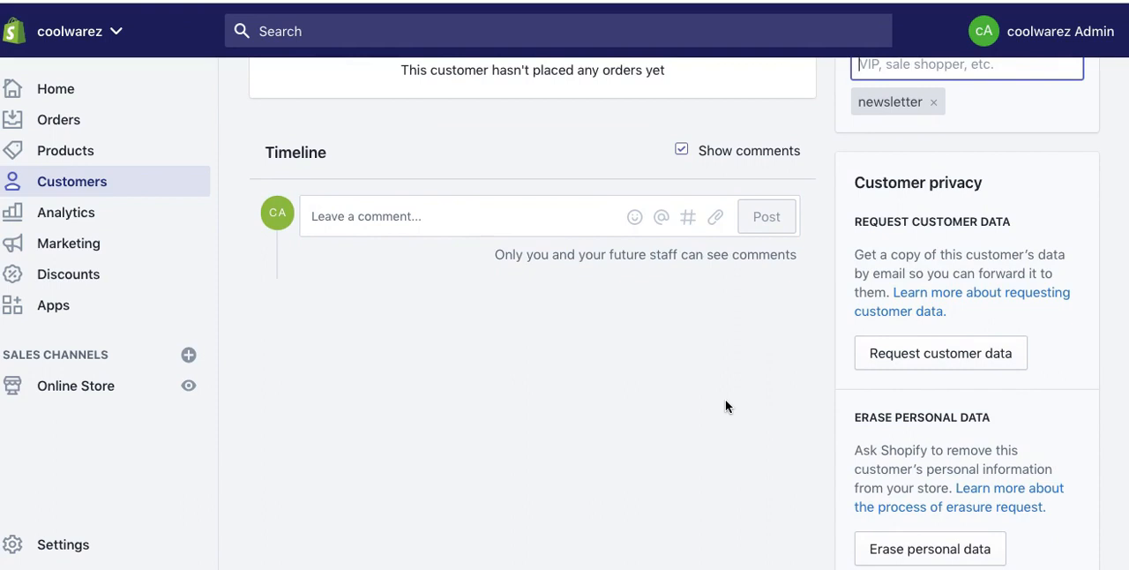
scroll(725, 402, down, 2)
scroll(725, 403, up, 6)
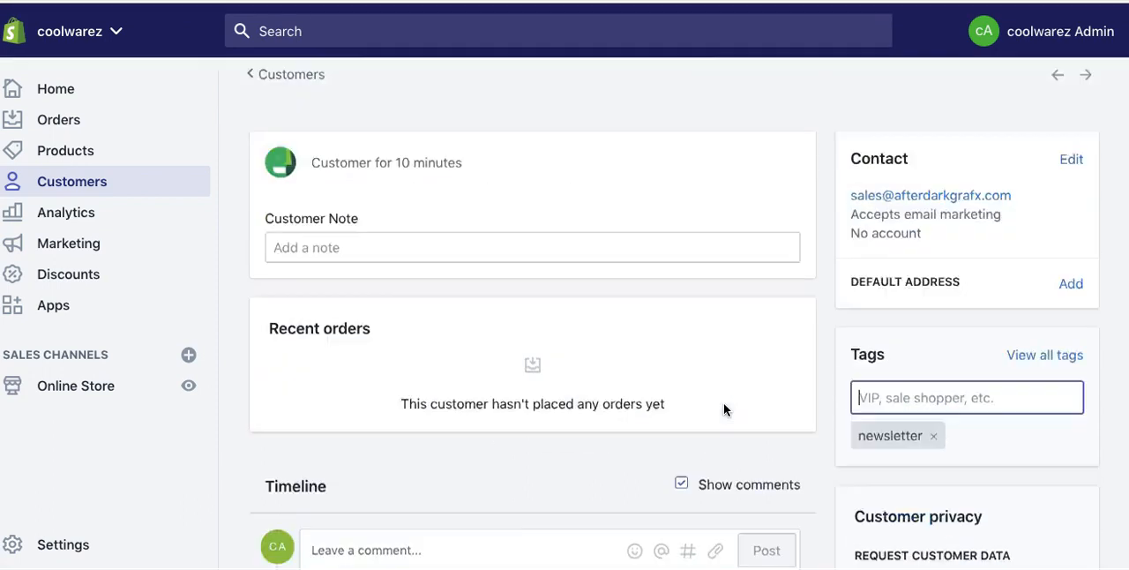
Step: Review the ad activities offered for a new marketing campaign and close the selection without choosing one
click(80, 252)
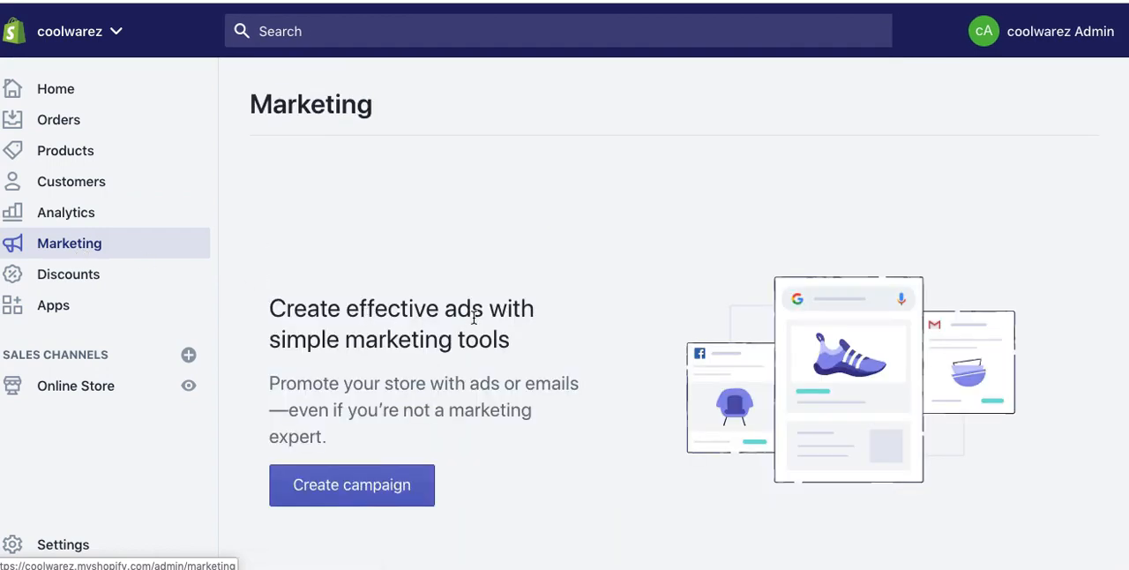
click(425, 496)
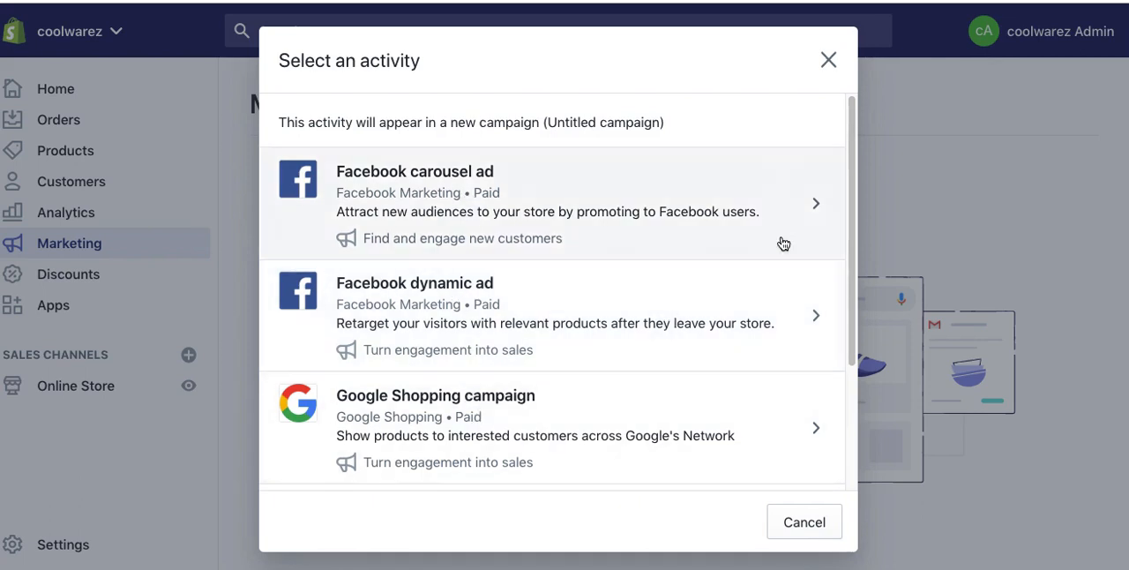
drag(850, 208, 844, 328)
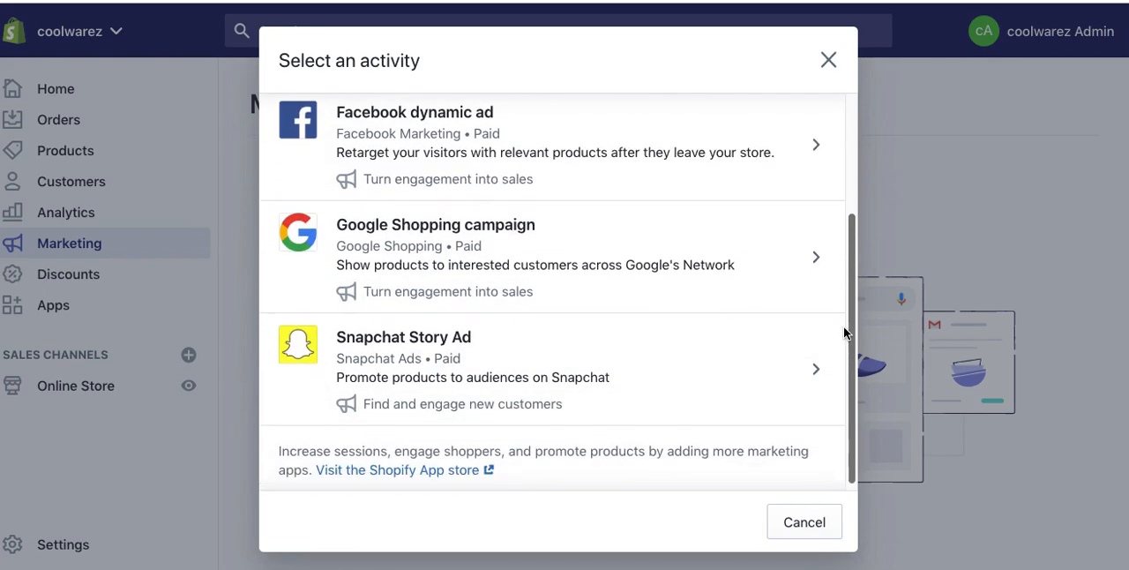
drag(847, 396, 846, 188)
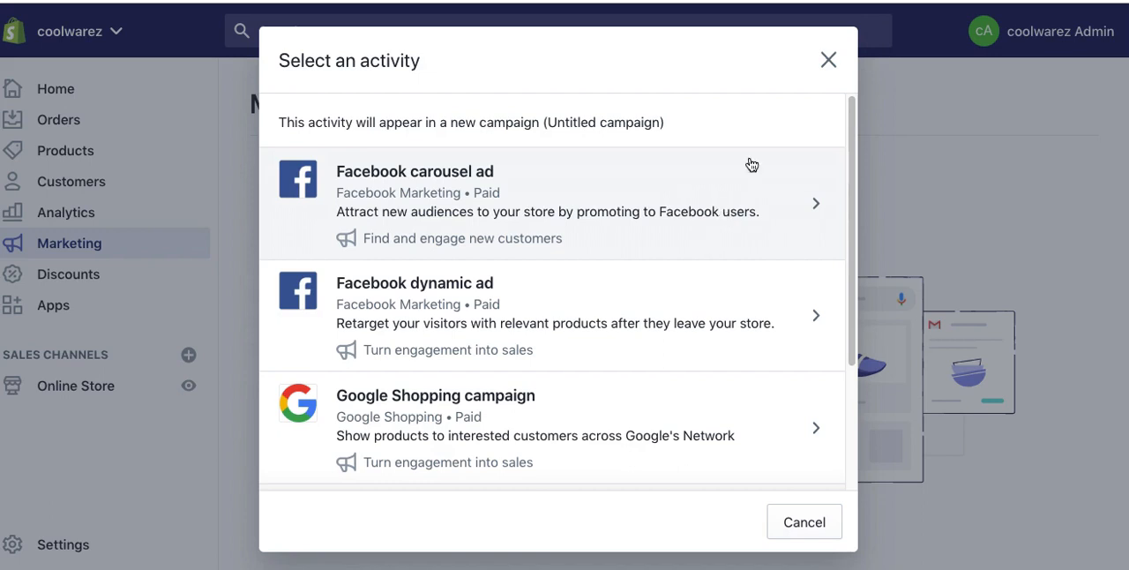
click(828, 59)
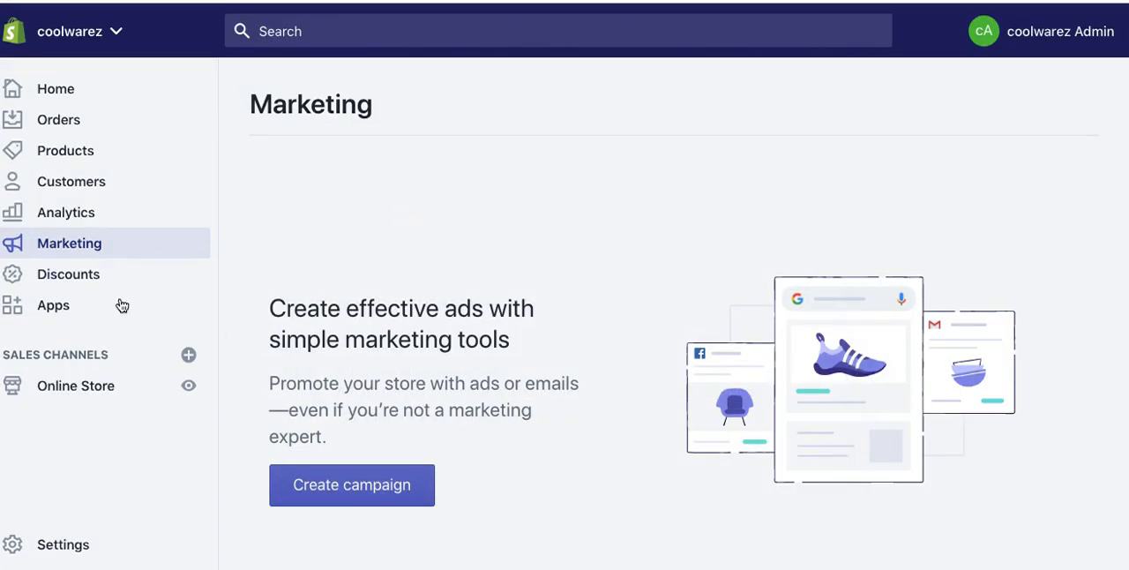
Step: In the customers list, check the export options for all customers without exporting, and show only the email subscribers
click(81, 221)
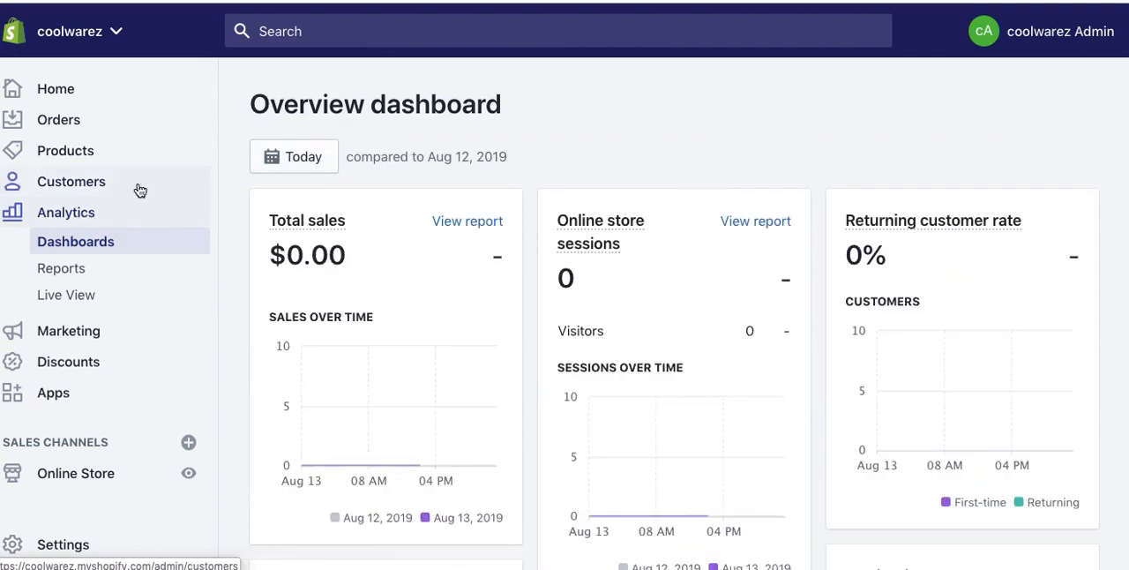
click(93, 185)
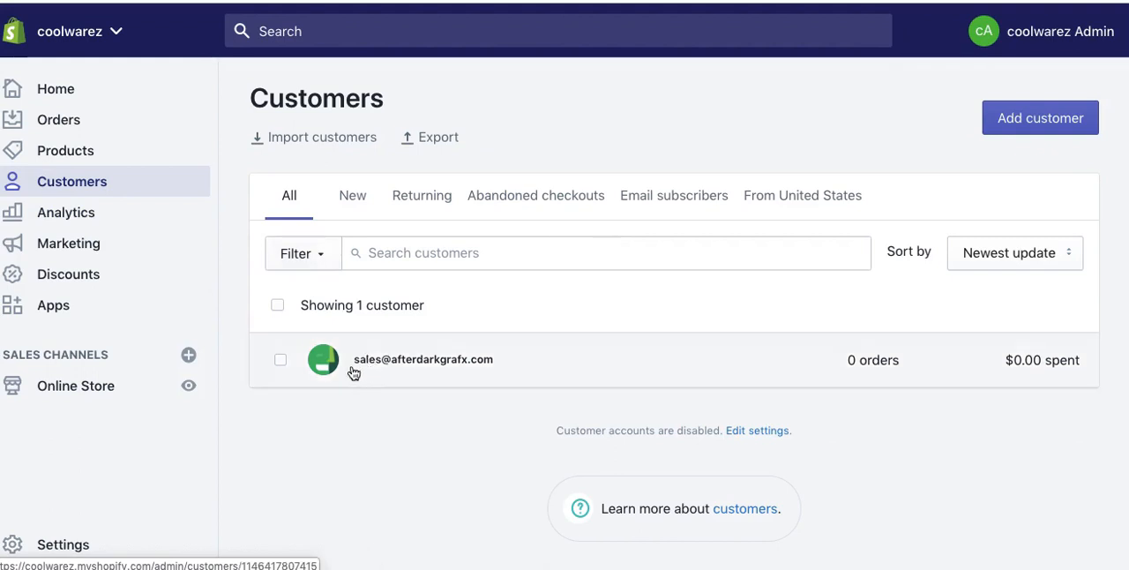
click(278, 304)
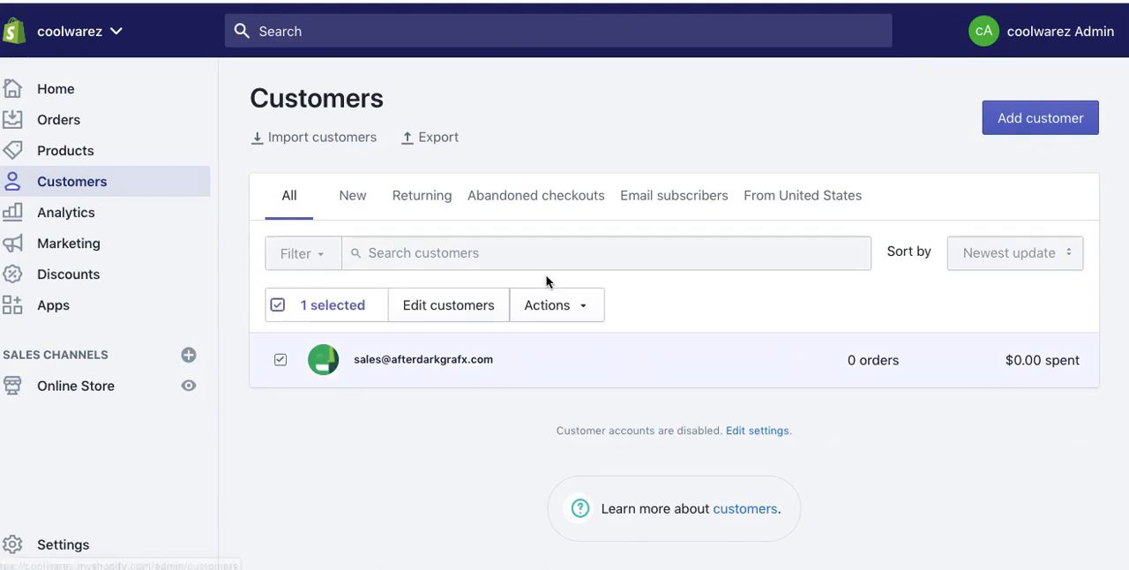
click(431, 139)
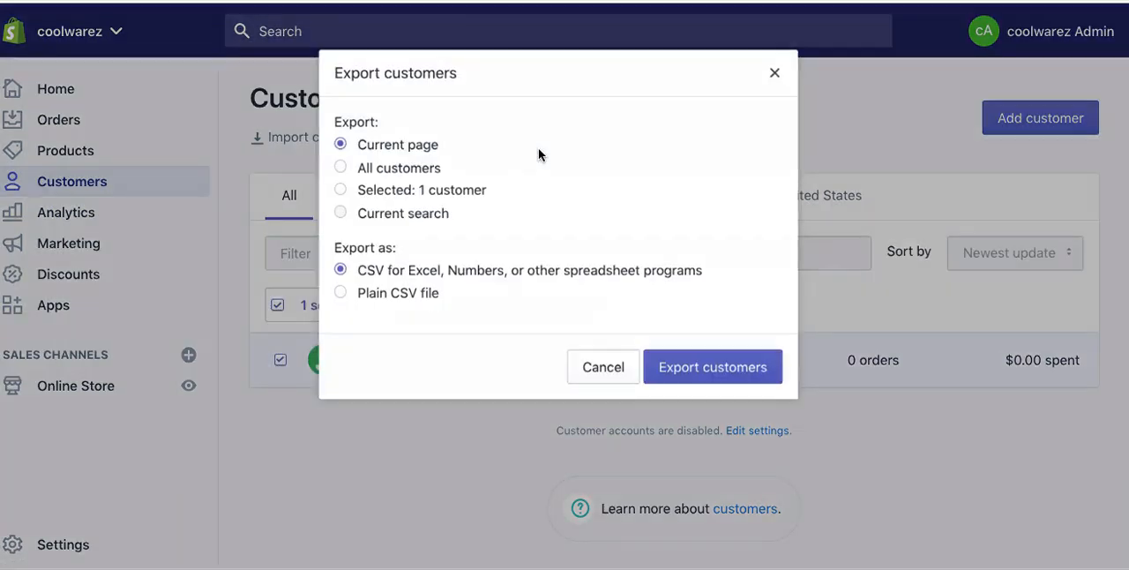
click(360, 167)
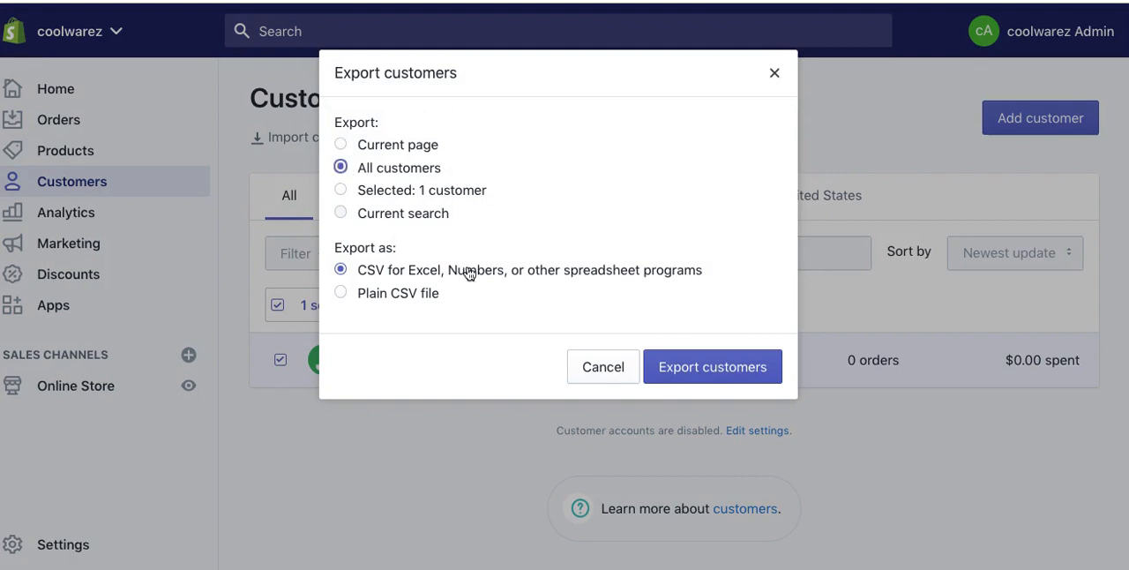
click(603, 367)
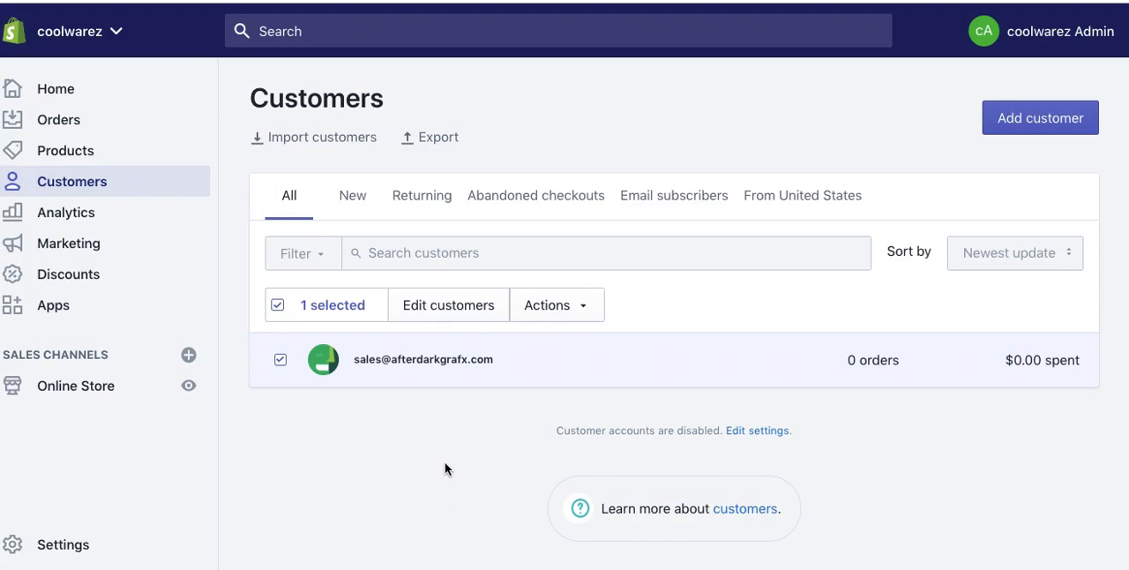
click(663, 196)
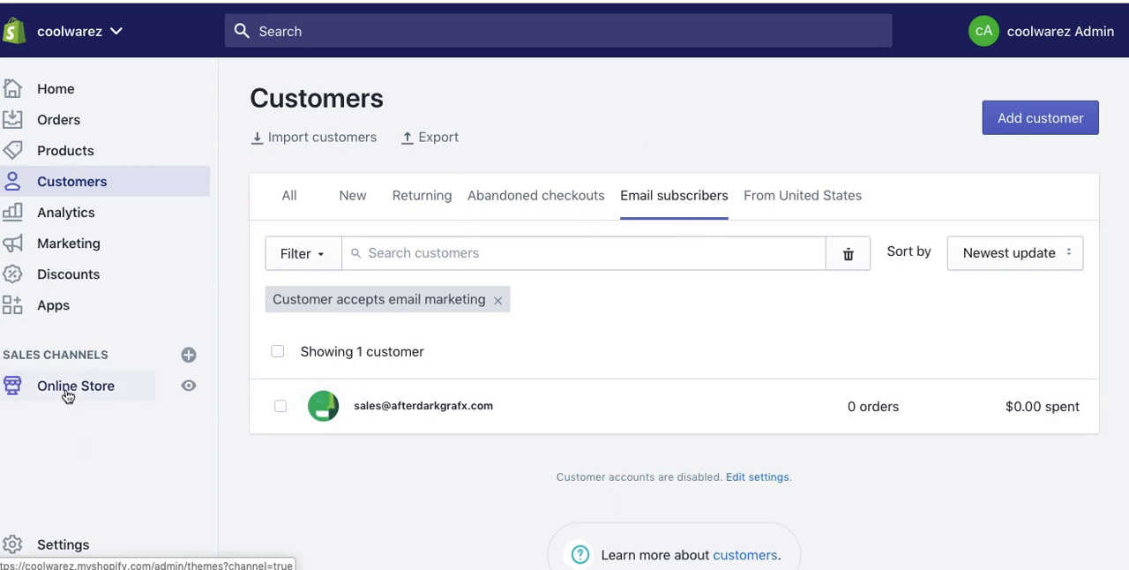
Step: Visit the Shopify App Store from the store's installed apps and search it for "reviews"
click(69, 312)
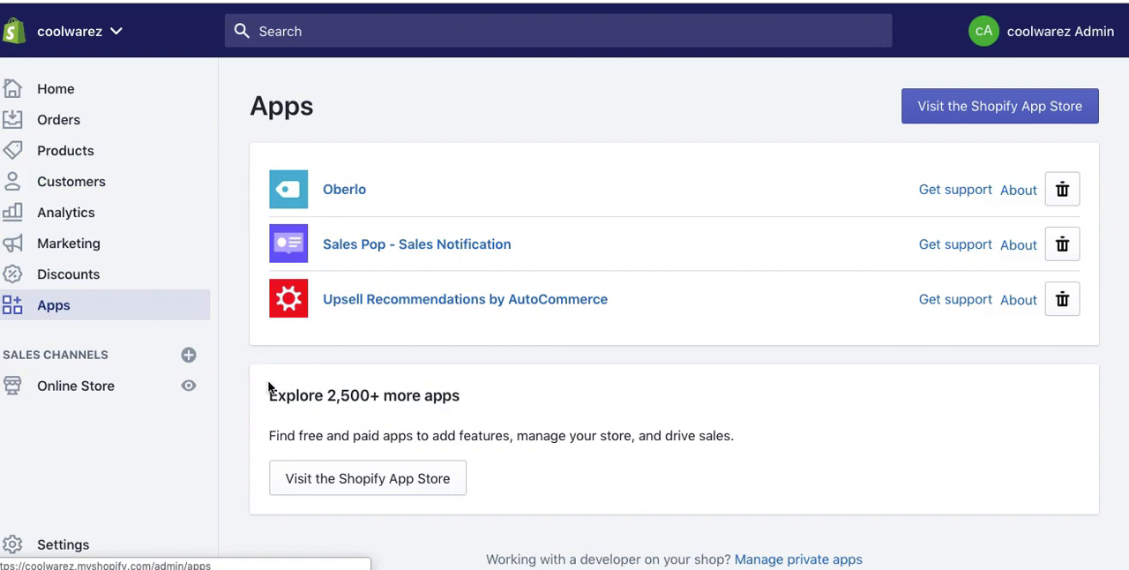
click(981, 107)
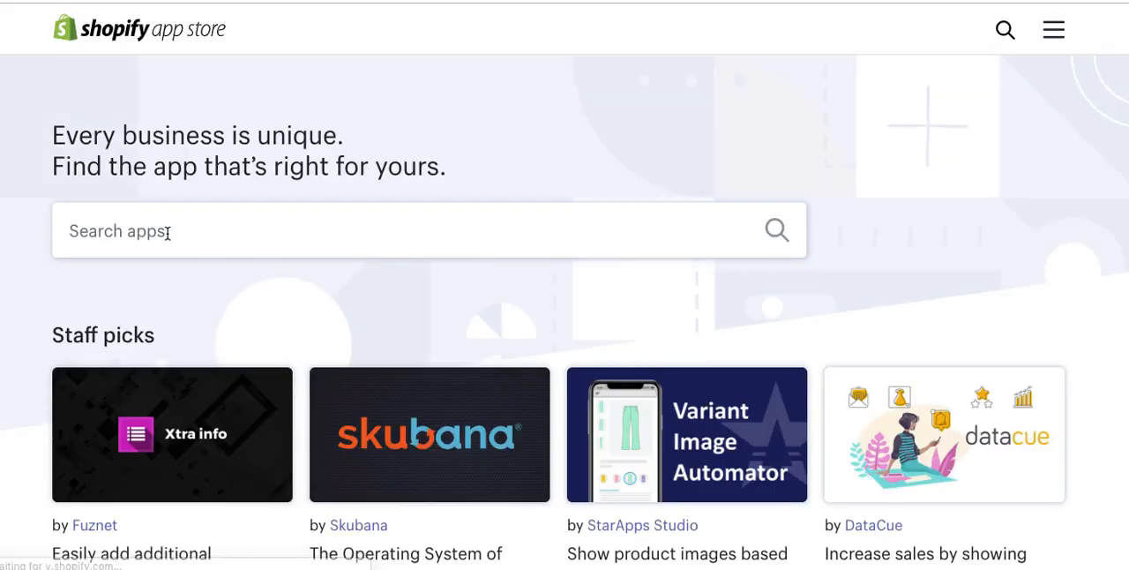
click(168, 231)
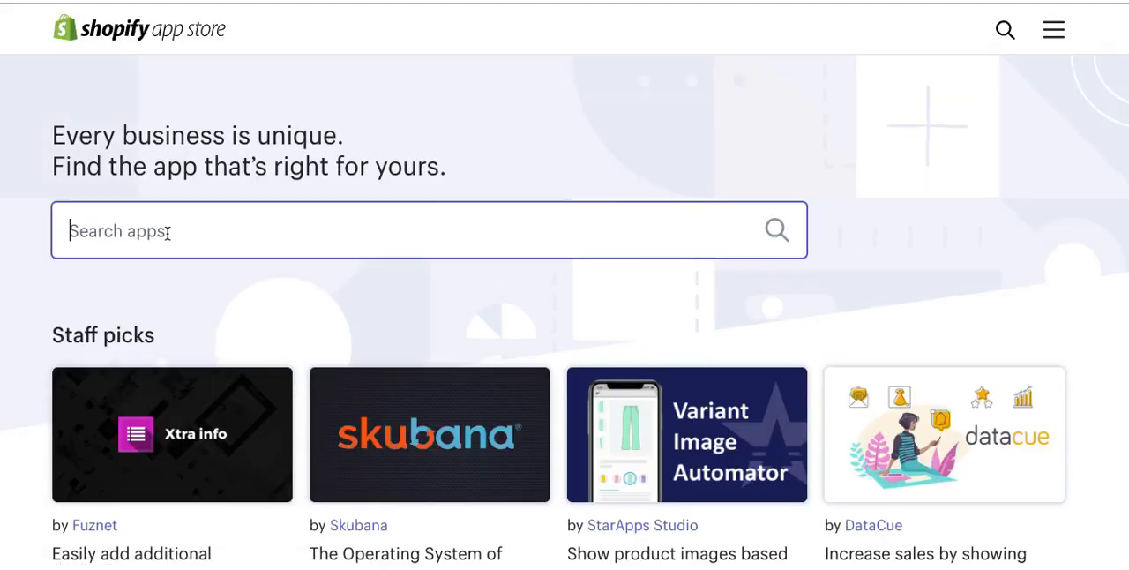
text(reviews)
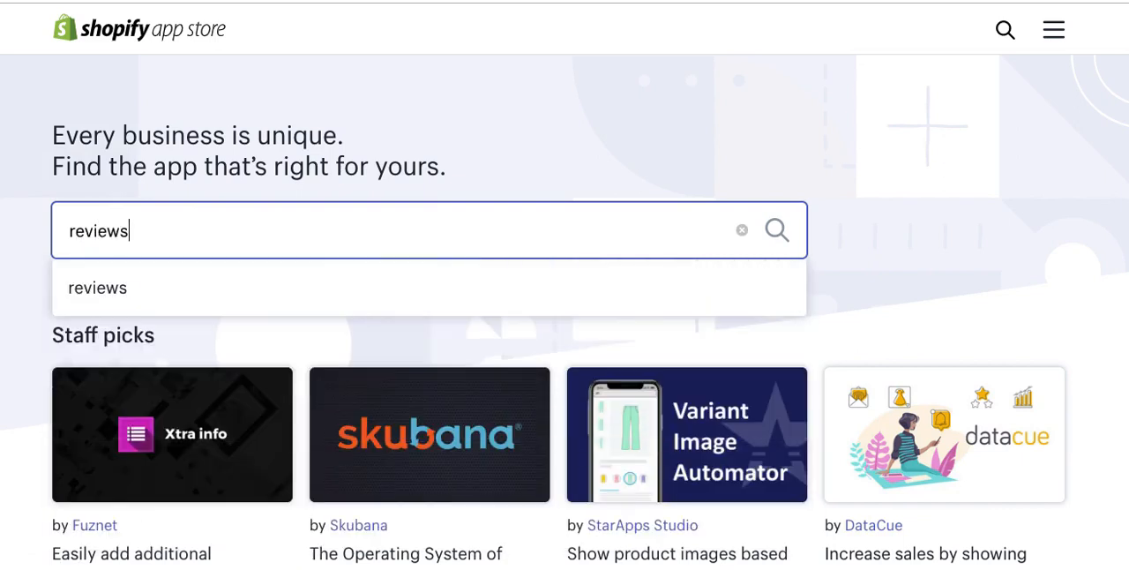
key(Return)
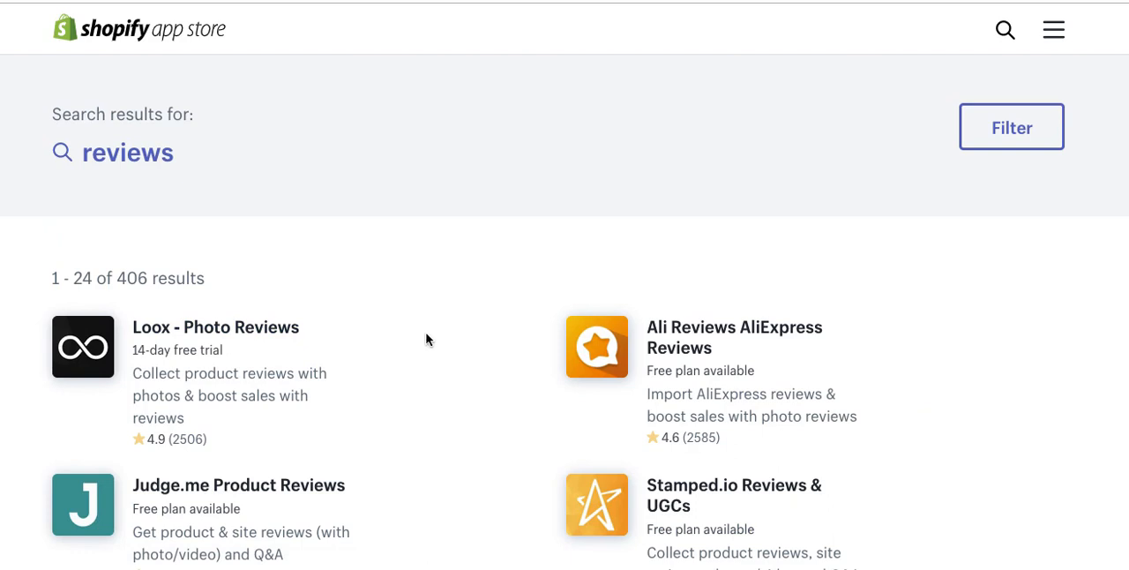
Step: Browse the review app results and open the listing of Shopify's free Product Reviews app
scroll(511, 344, down, 2)
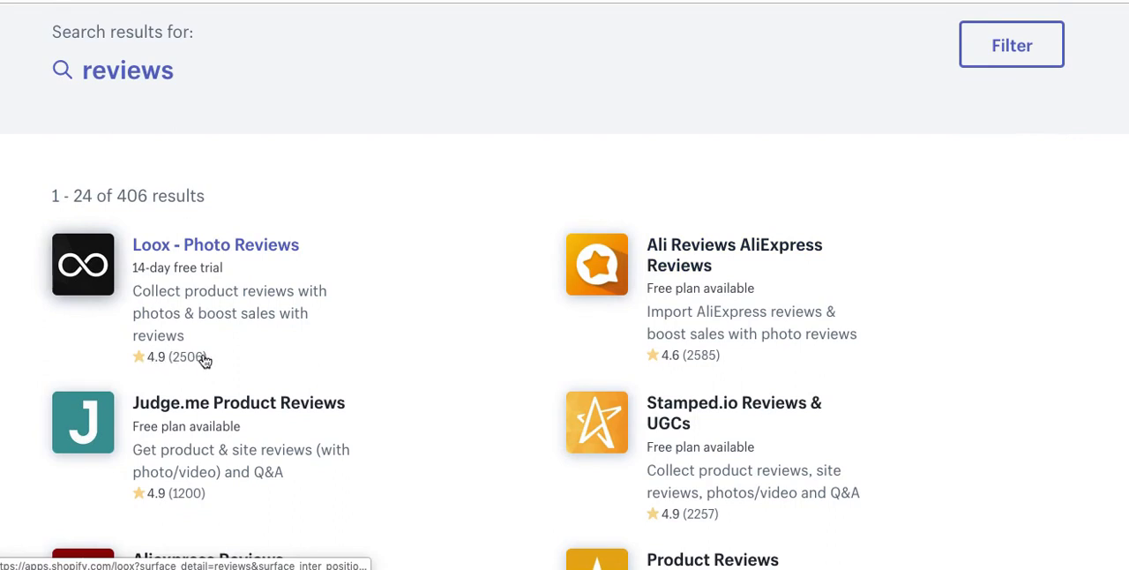
scroll(500, 351, down, 1)
scroll(500, 350, down, 5)
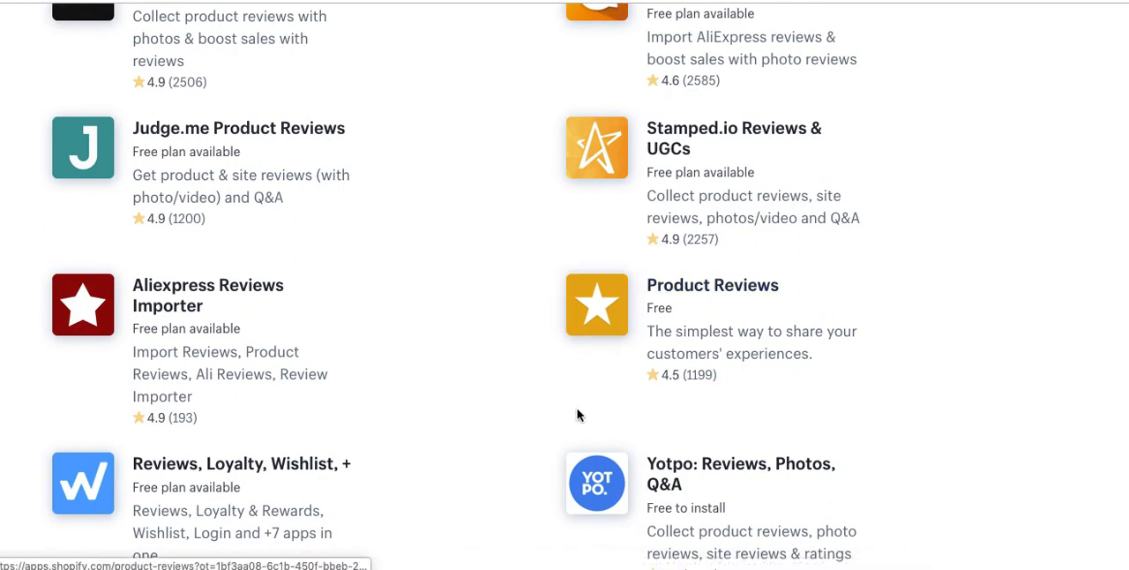
click(703, 290)
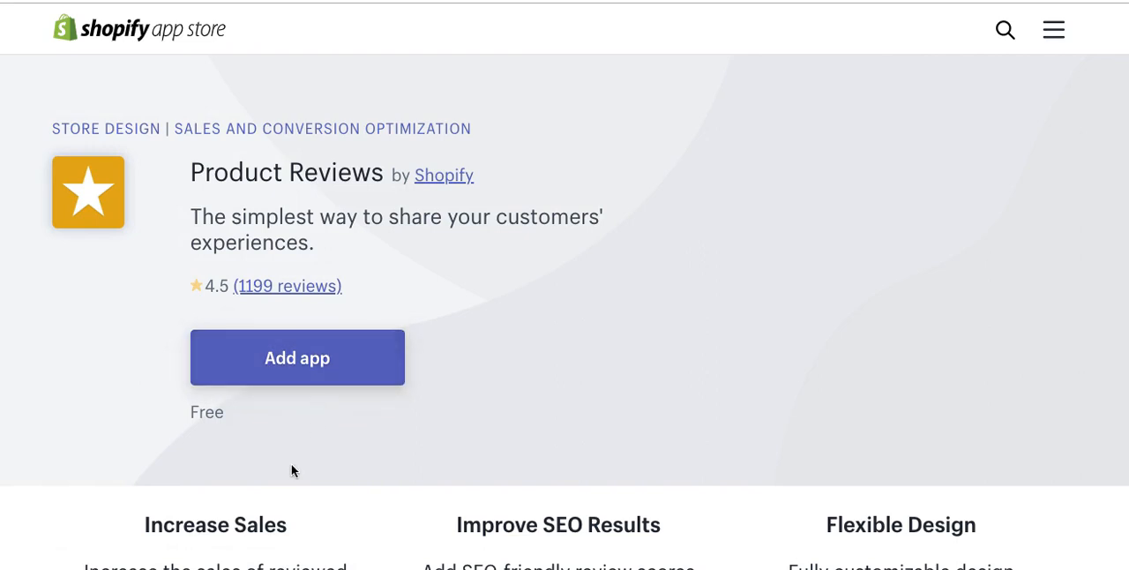
Step: Read the Product Reviews listing with its full description and feature list expanded, down to the media gallery
scroll(486, 385, down, 3)
scroll(354, 403, down, 3)
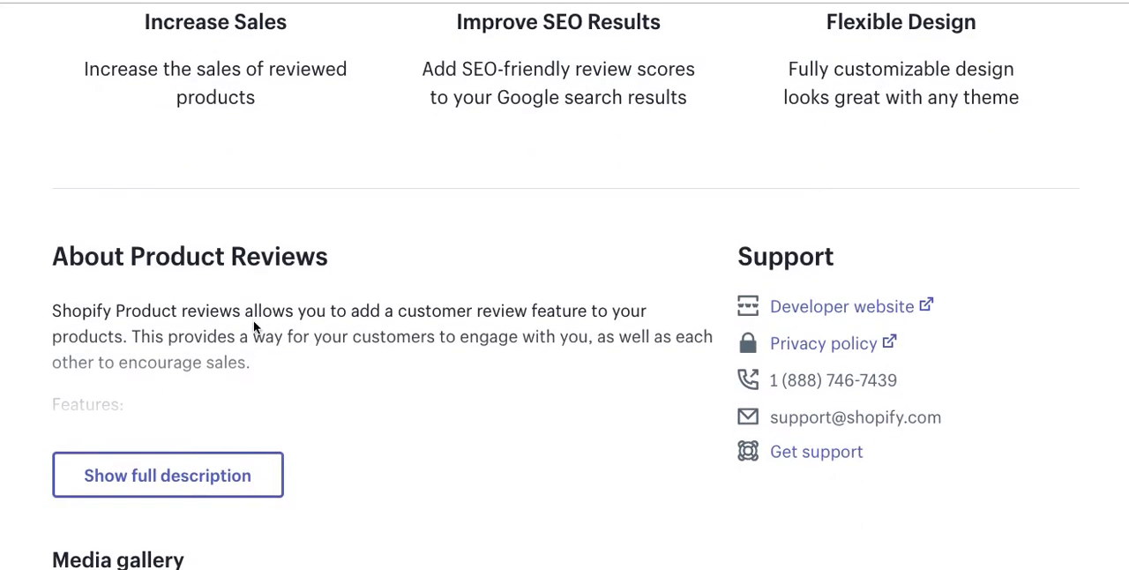
scroll(365, 396, down, 1)
click(170, 389)
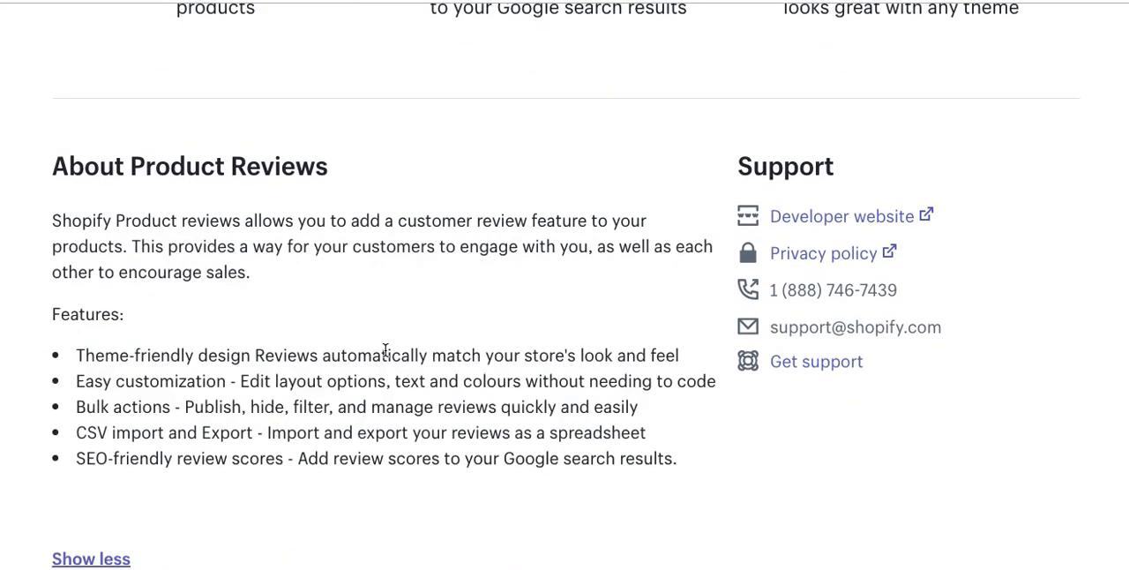
scroll(386, 356, down, 1)
scroll(653, 300, down, 5)
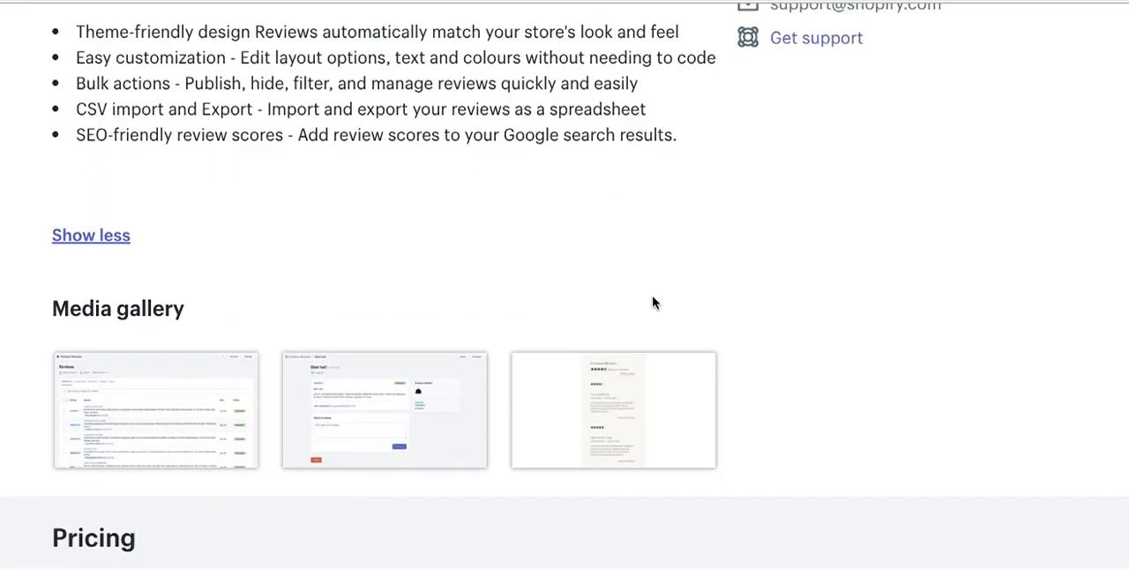
Step: View the three Product Reviews gallery screenshots enlarged, close them, and look over the app's ratings and most recent reviews
click(177, 245)
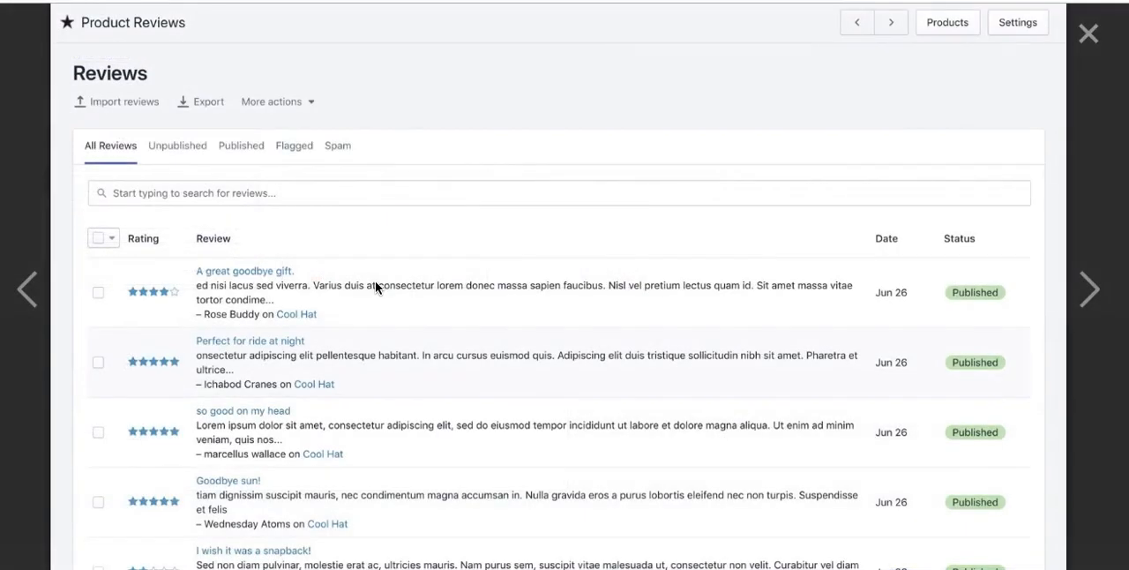
click(1082, 297)
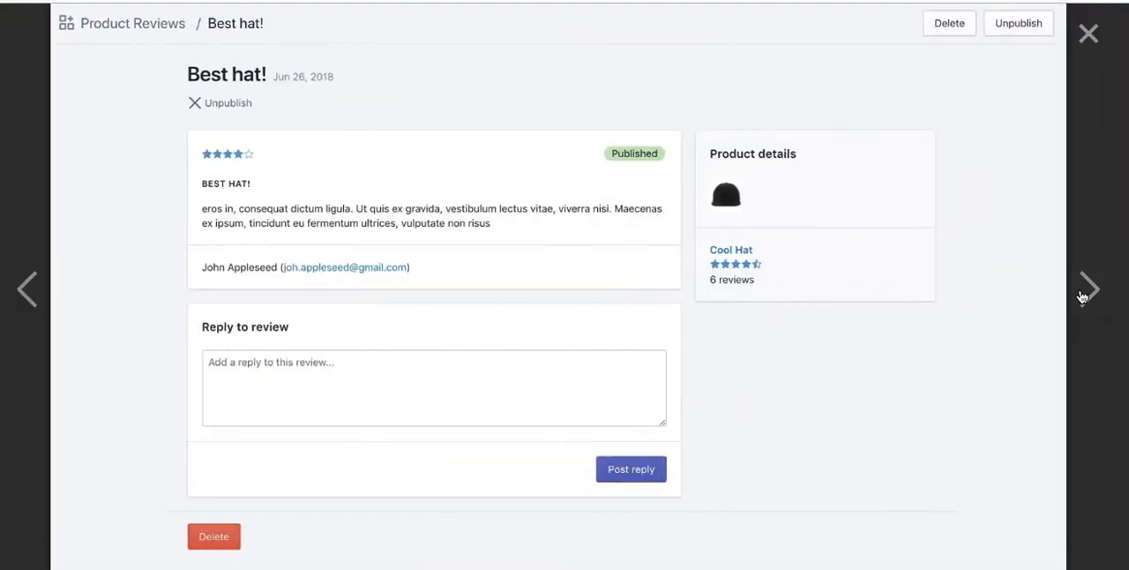
click(1082, 296)
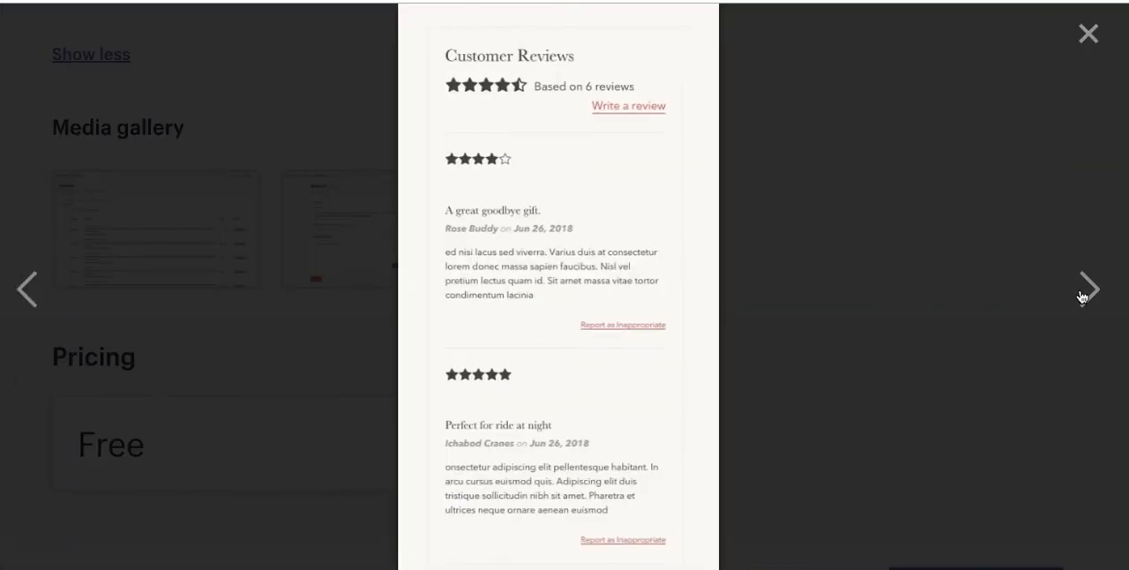
click(1090, 35)
scroll(514, 409, down, 5)
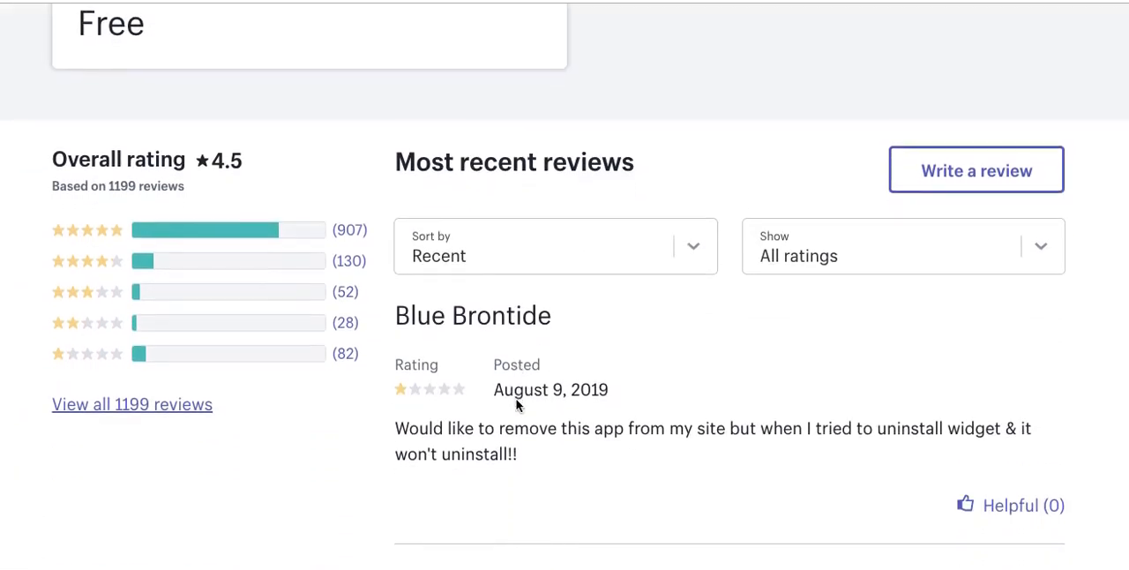
Step: Skim the recent reviews of the Product Reviews app, add it to the store and install it
scroll(287, 282, down, 1)
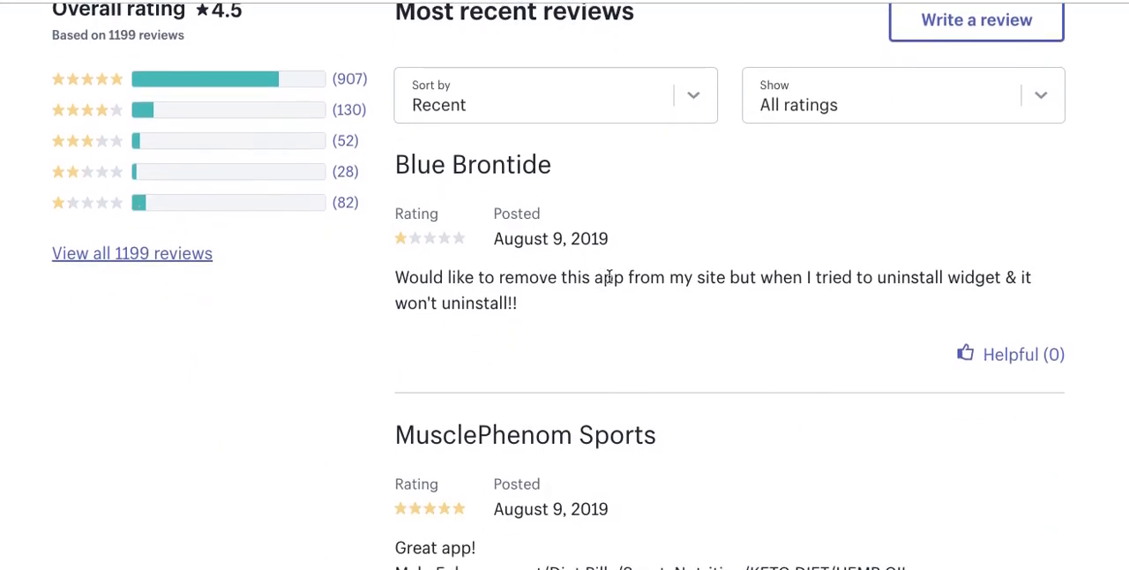
scroll(834, 300, down, 1)
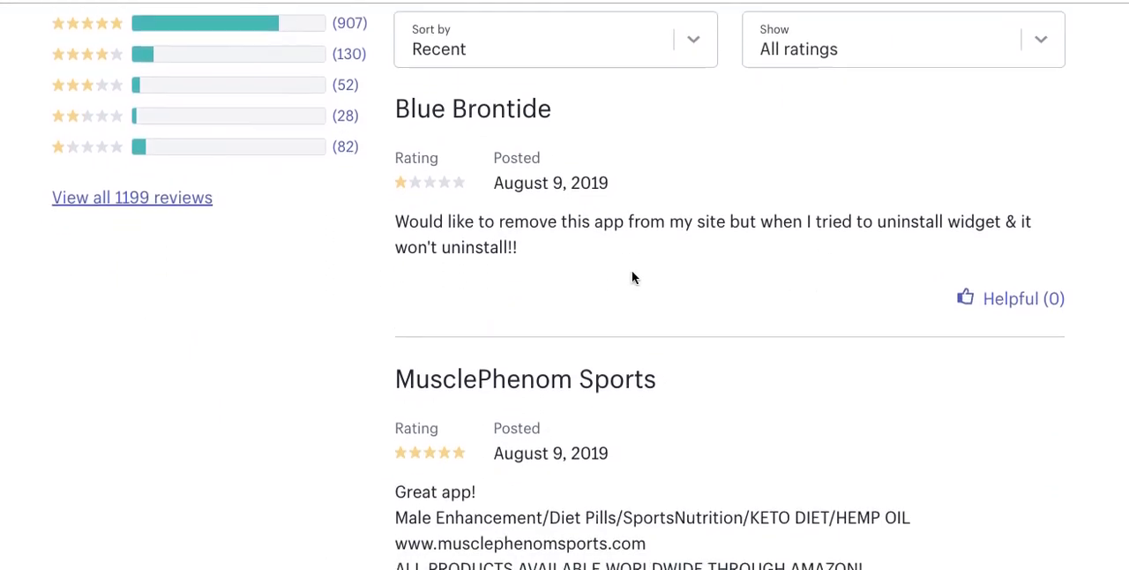
scroll(382, 292, down, 4)
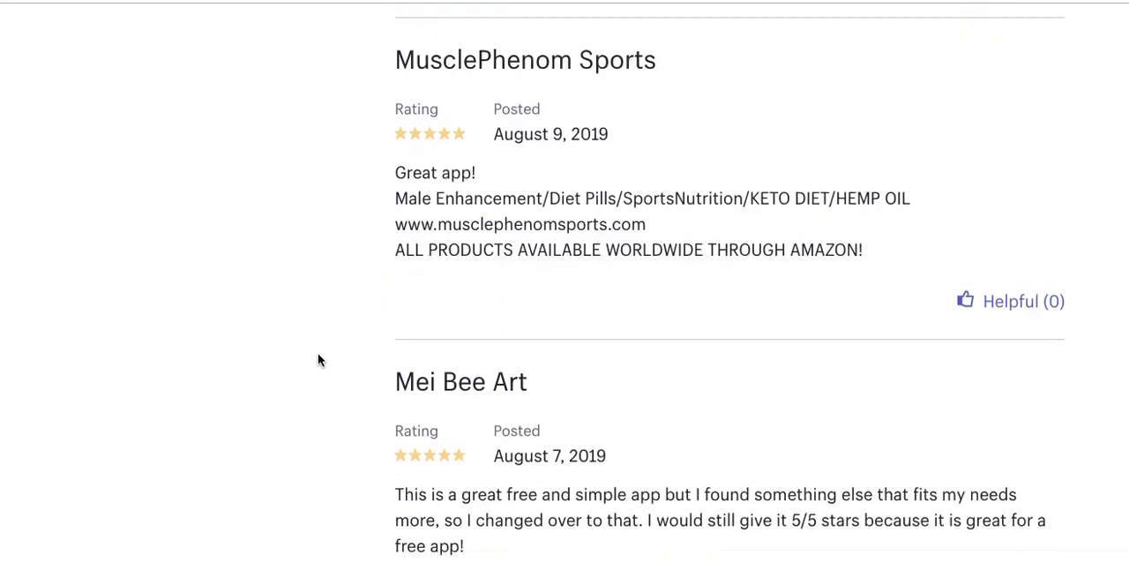
scroll(333, 362, up, 15)
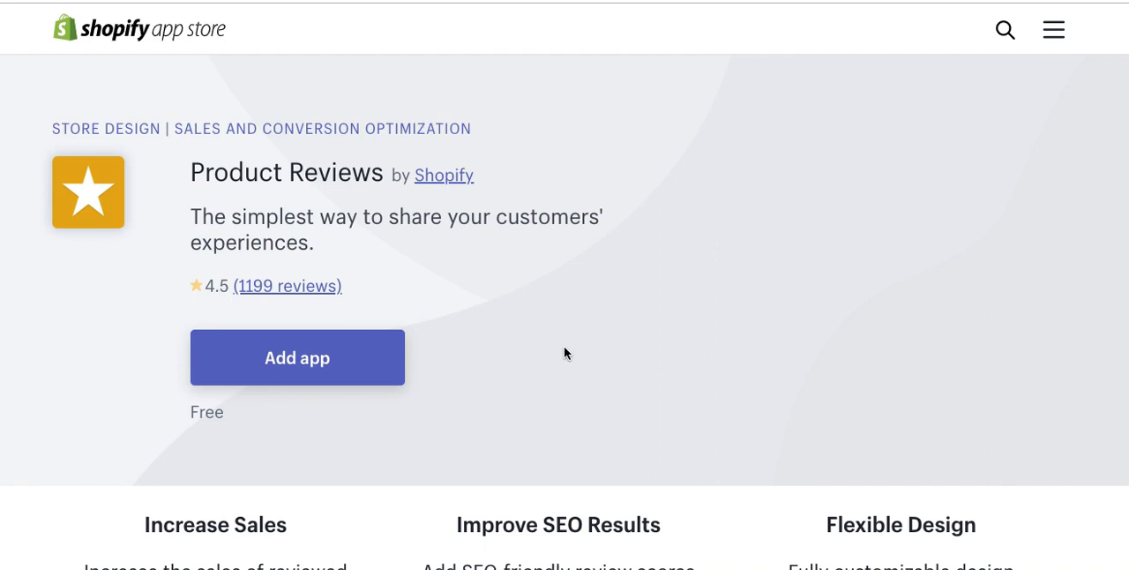
click(283, 358)
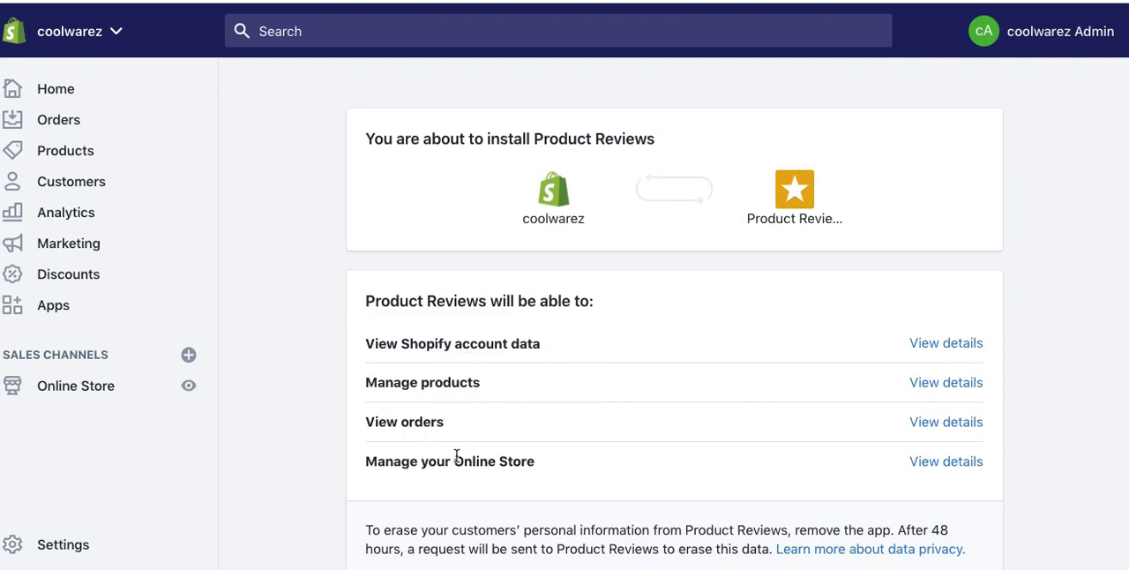
scroll(661, 403, down, 3)
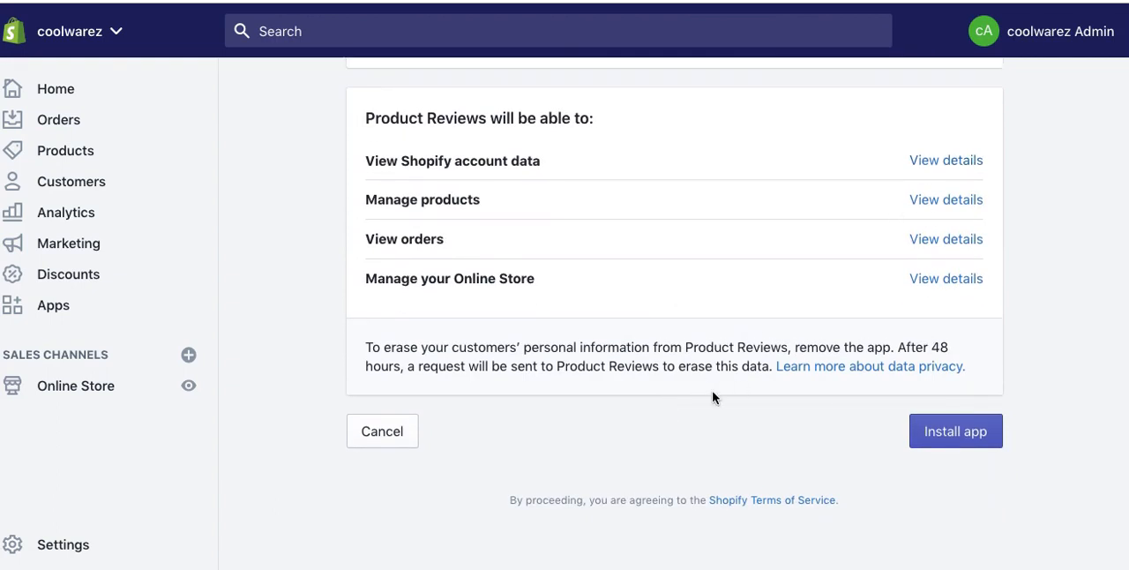
scroll(574, 381, down, 1)
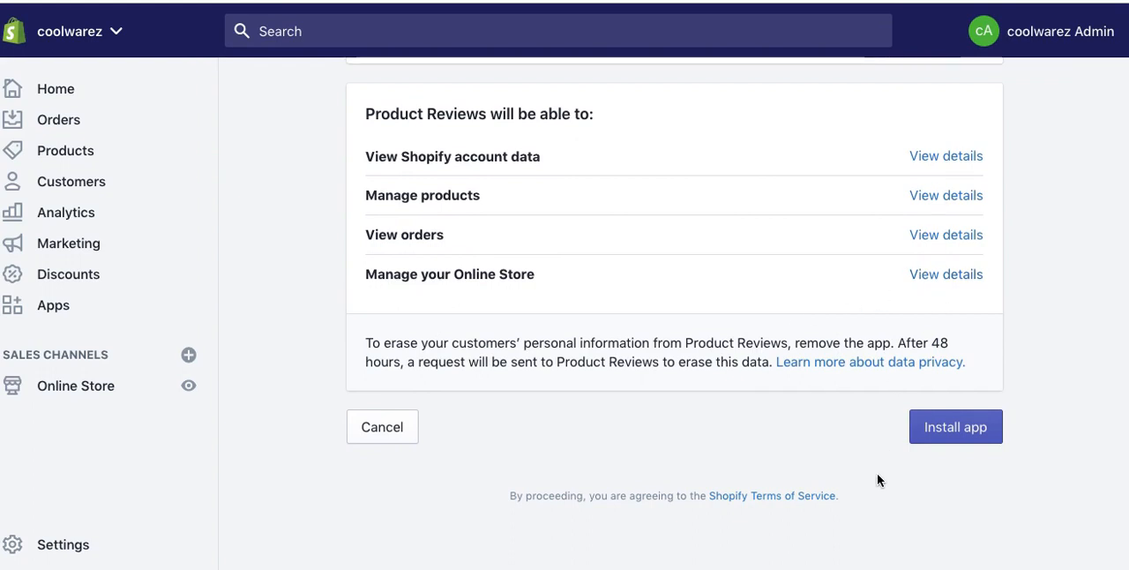
click(970, 427)
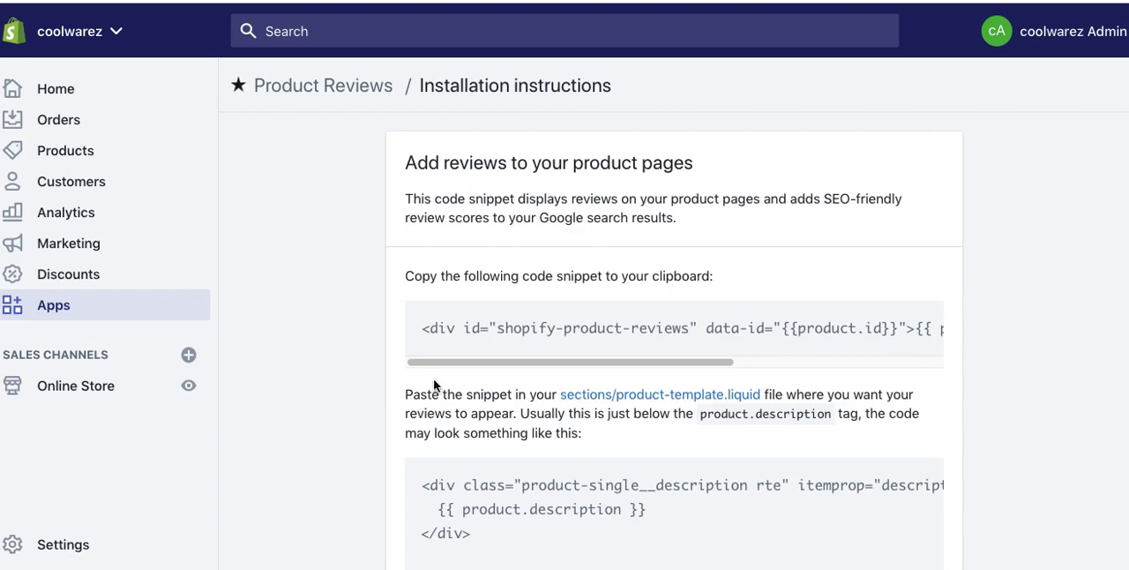
Step: Look over the Product Reviews installation instructions, including the star ratings badge and the snippet verification sections
scroll(362, 353, down, 5)
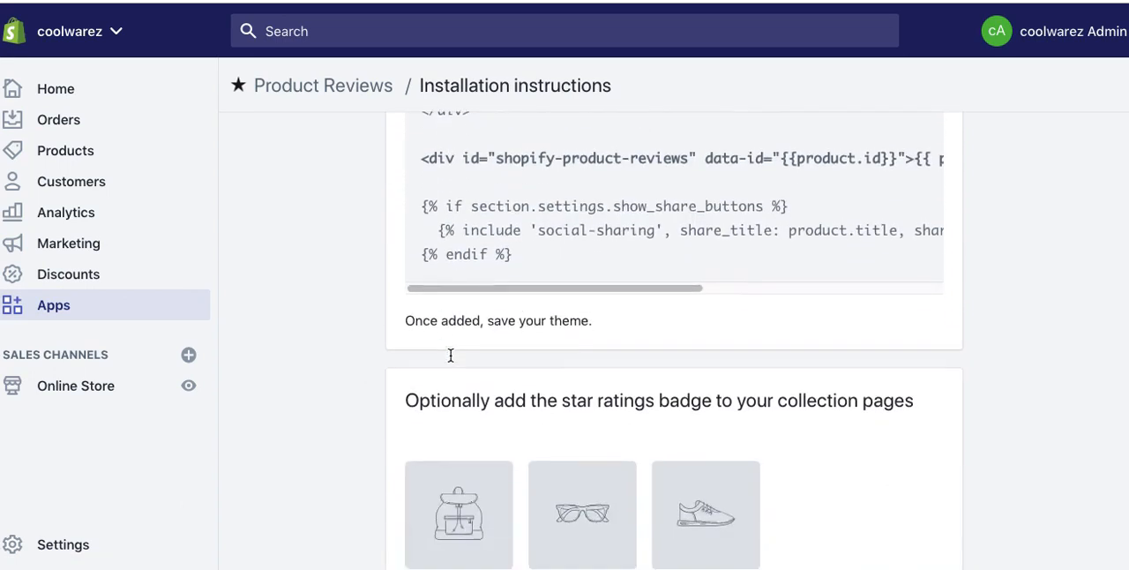
scroll(450, 360, down, 5)
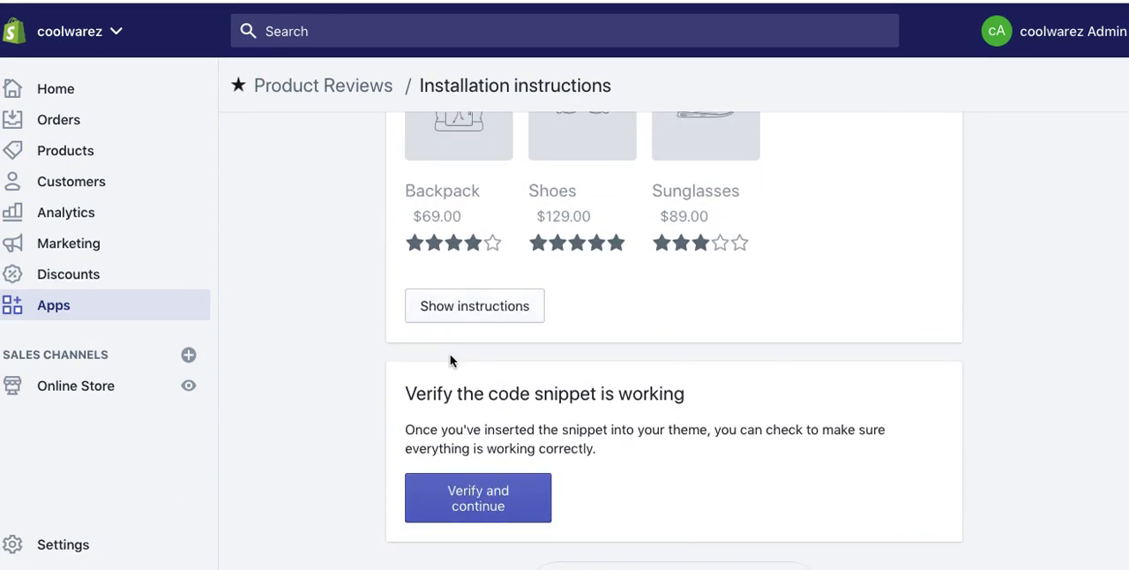
scroll(450, 360, down, 1)
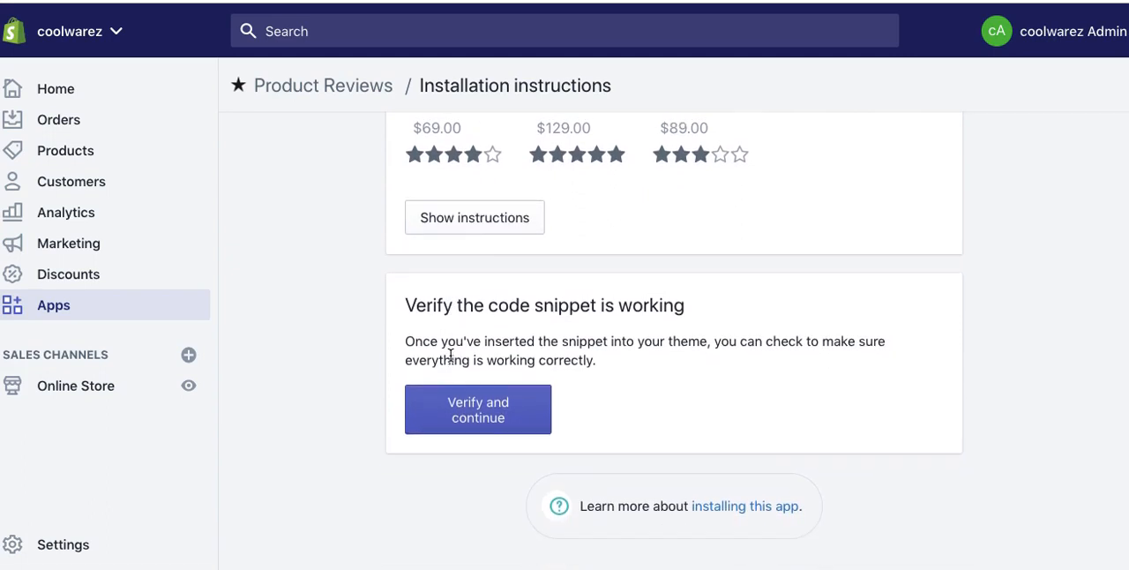
scroll(451, 355, up, 4)
scroll(450, 354, up, 9)
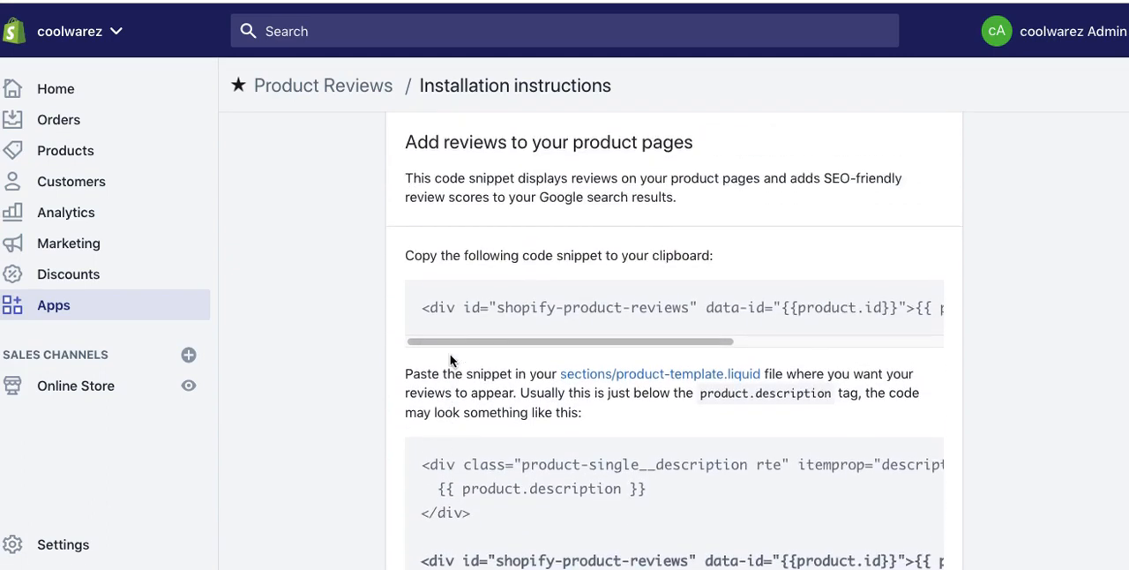
scroll(451, 360, down, 1)
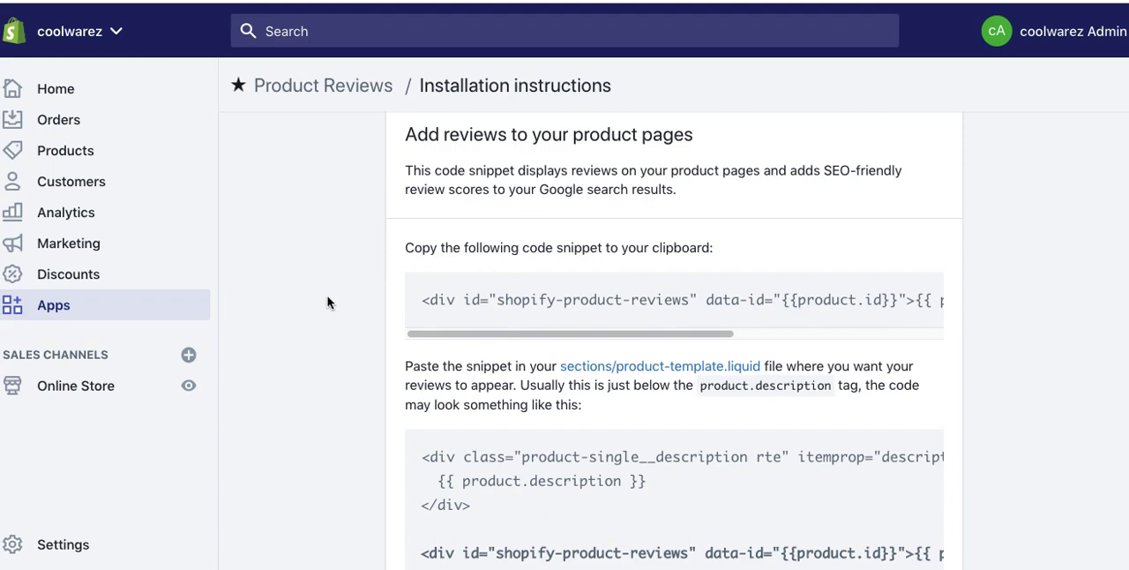
Step: Open the Online Store section in a new browser tab, keeping the installation instructions open
right_click(76, 385)
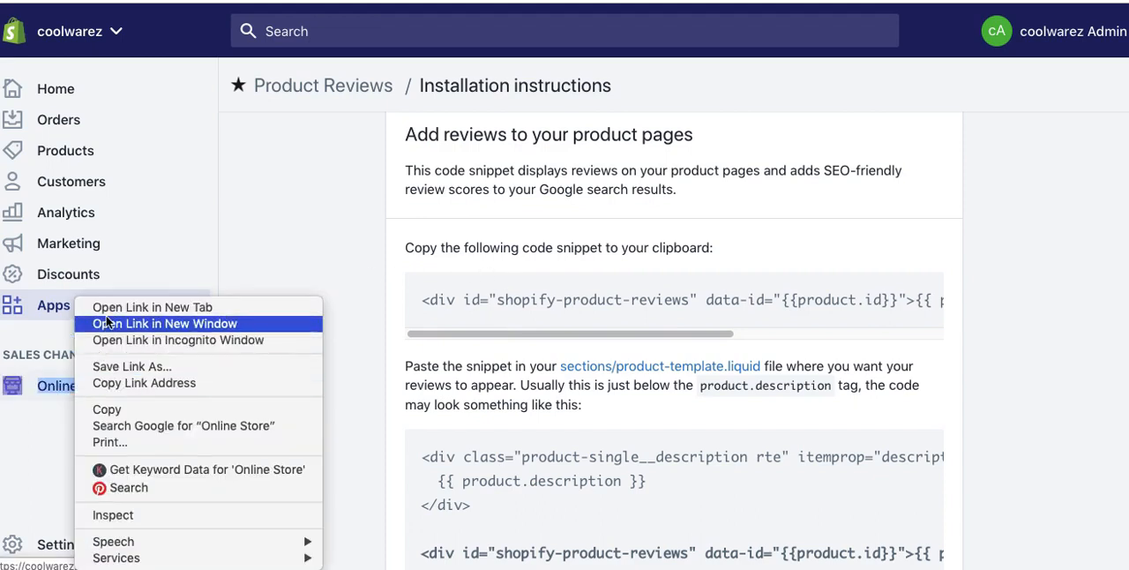
click(104, 324)
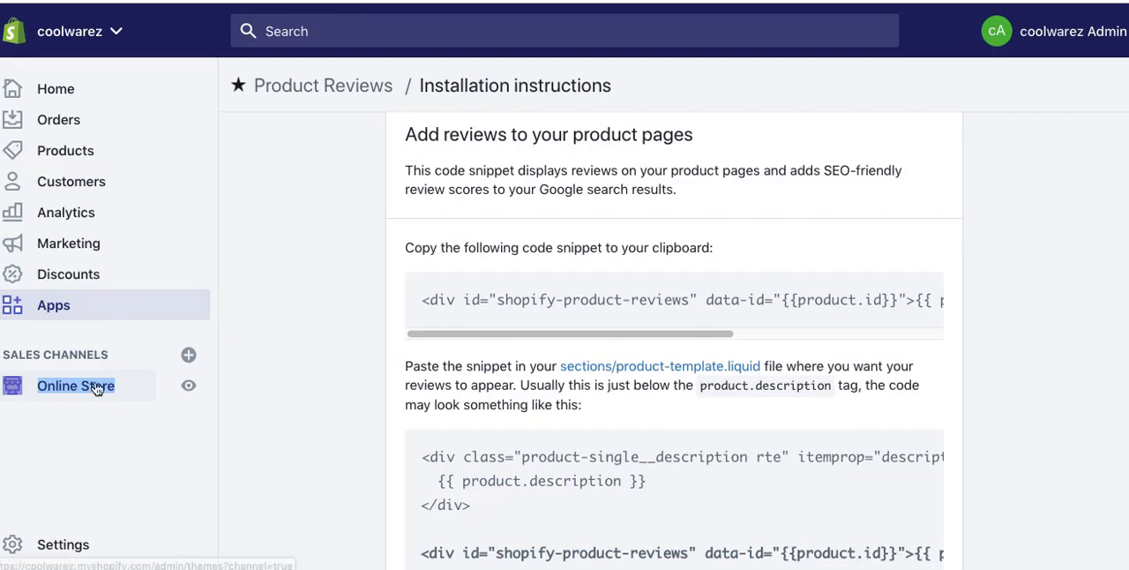
right_click(94, 386)
click(121, 306)
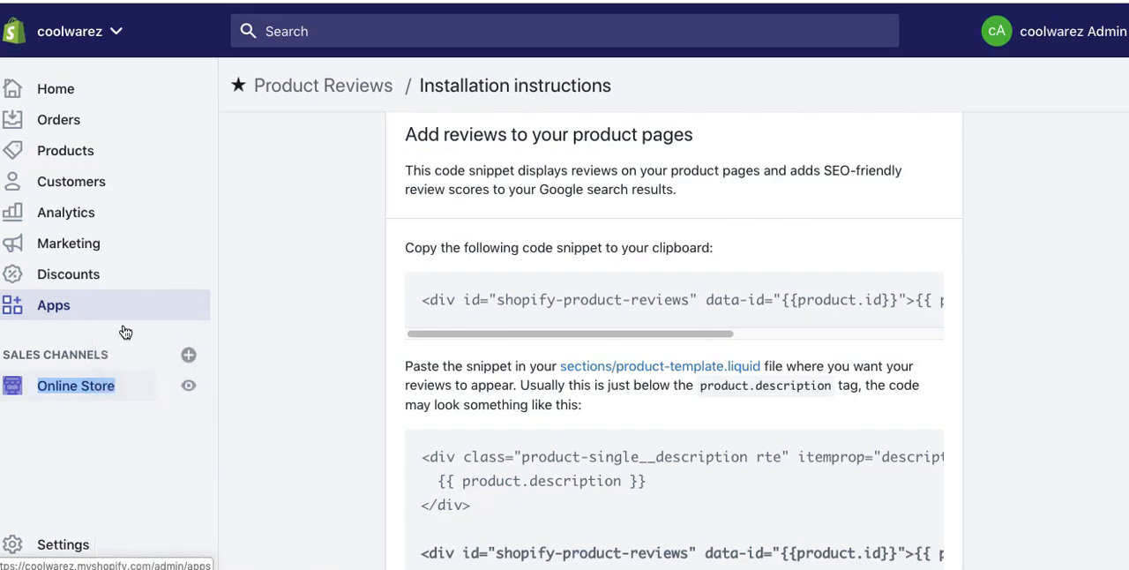
right_click(106, 385)
click(117, 308)
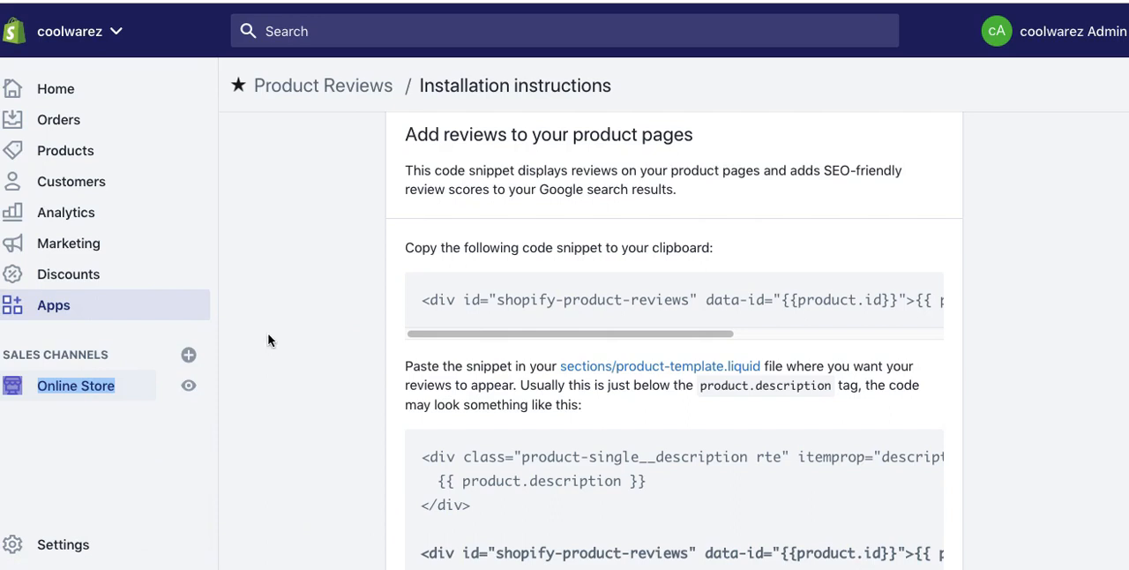
Step: Read which review code snippet to copy and where to paste it relative to the product.description tag in sections/product-template.liquid
drag(476, 247, 706, 247)
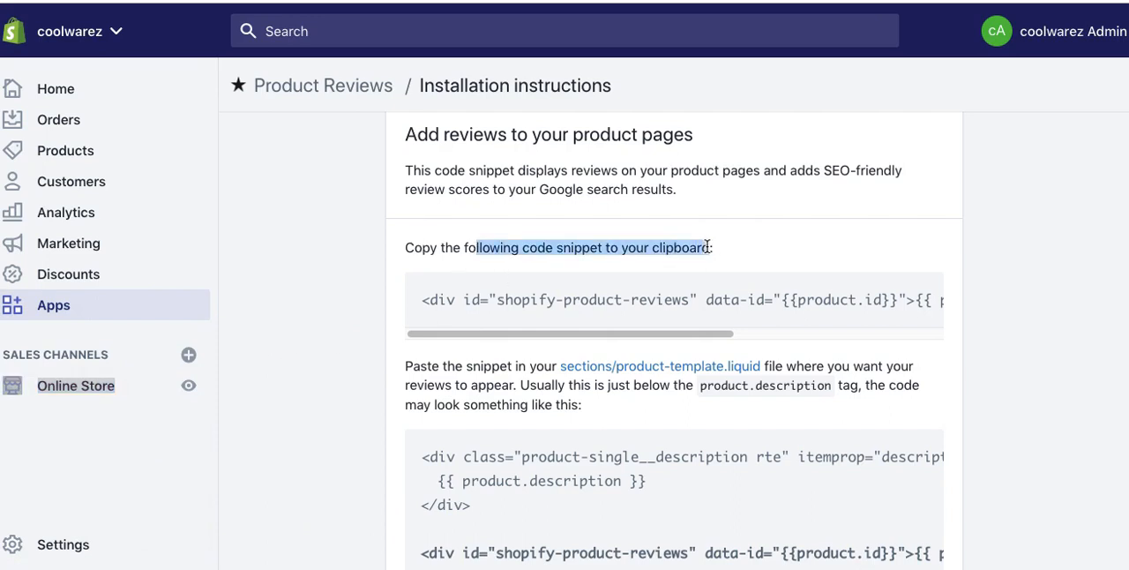
drag(423, 299, 423, 325)
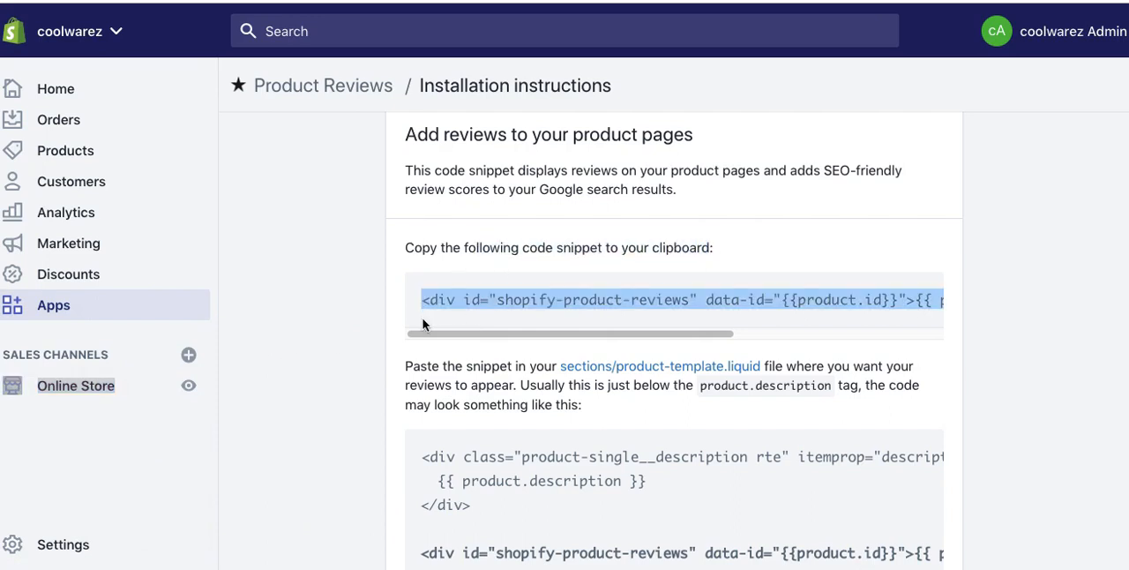
click(349, 395)
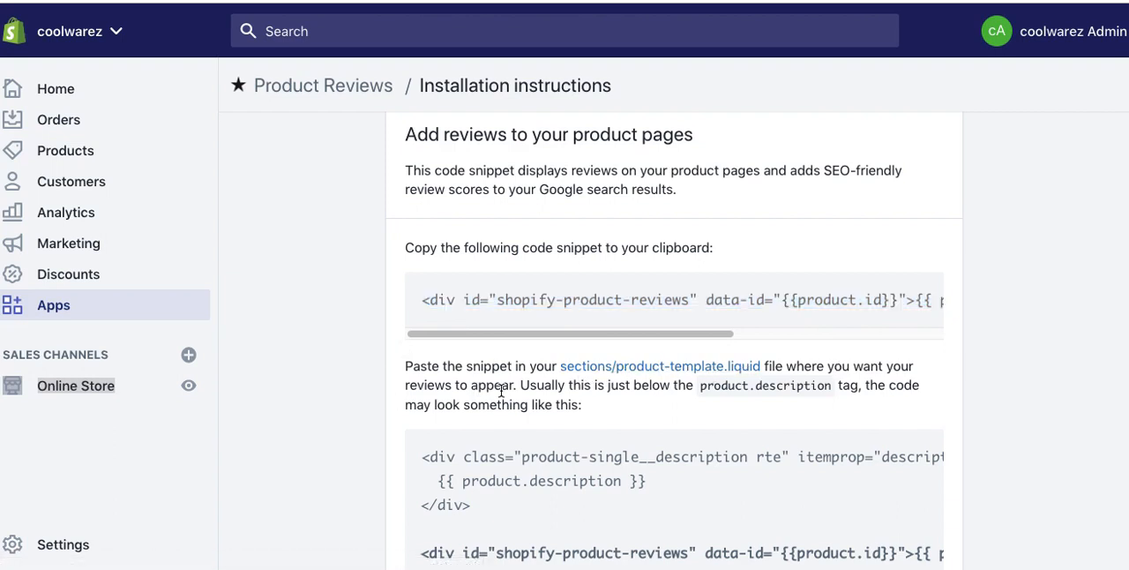
drag(502, 385, 588, 389)
drag(678, 385, 746, 385)
drag(477, 408, 490, 407)
drag(364, 482, 369, 459)
scroll(368, 459, down, 3)
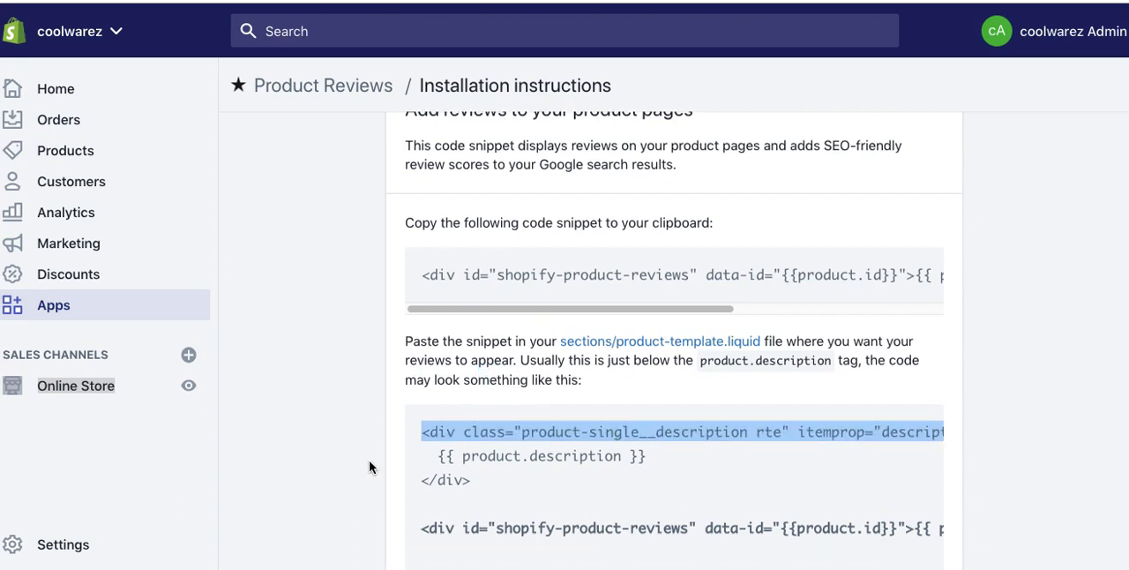
Step: Open the code editor for the current Debut theme from the Themes page and expand it to full screen
click(625, 262)
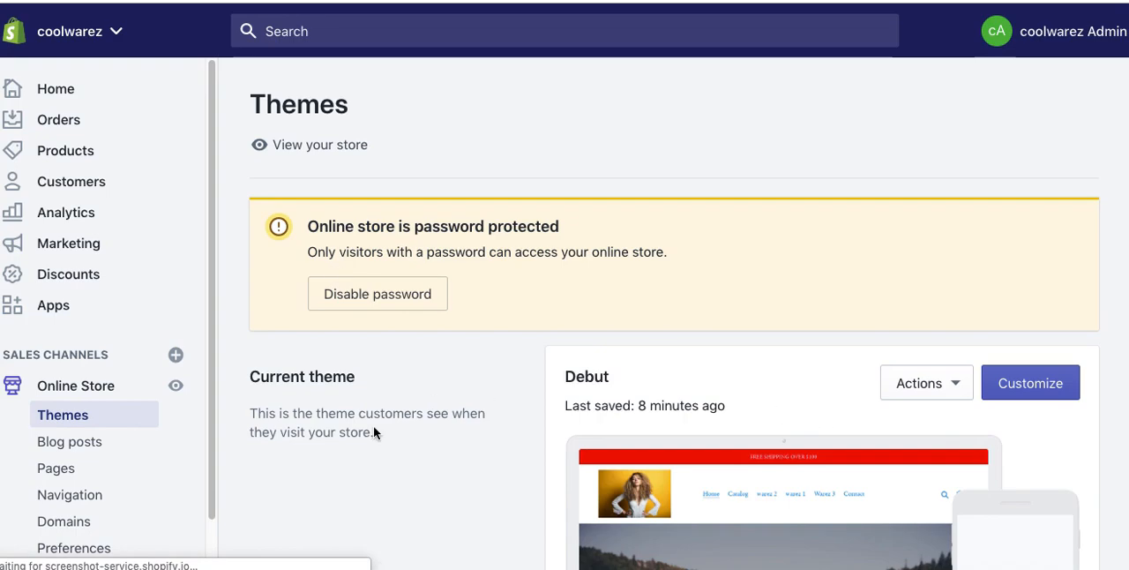
click(947, 394)
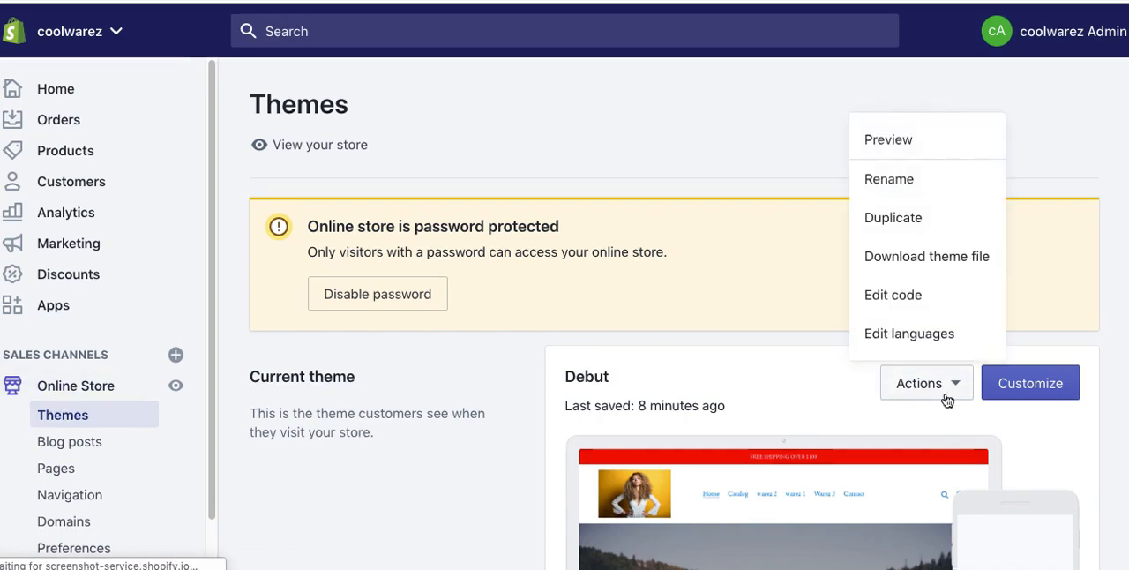
click(901, 298)
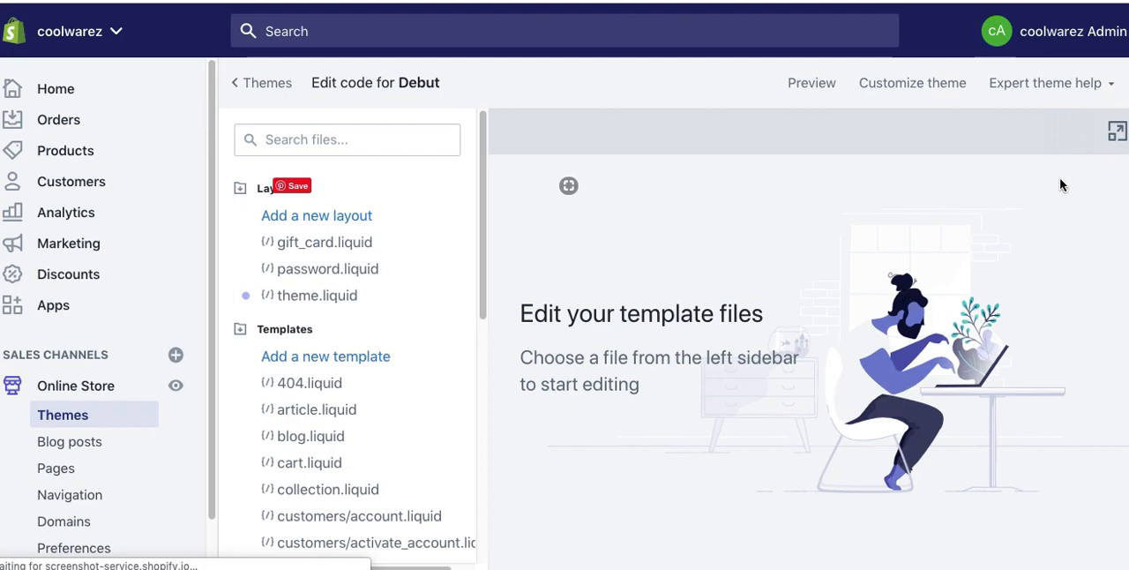
click(1115, 132)
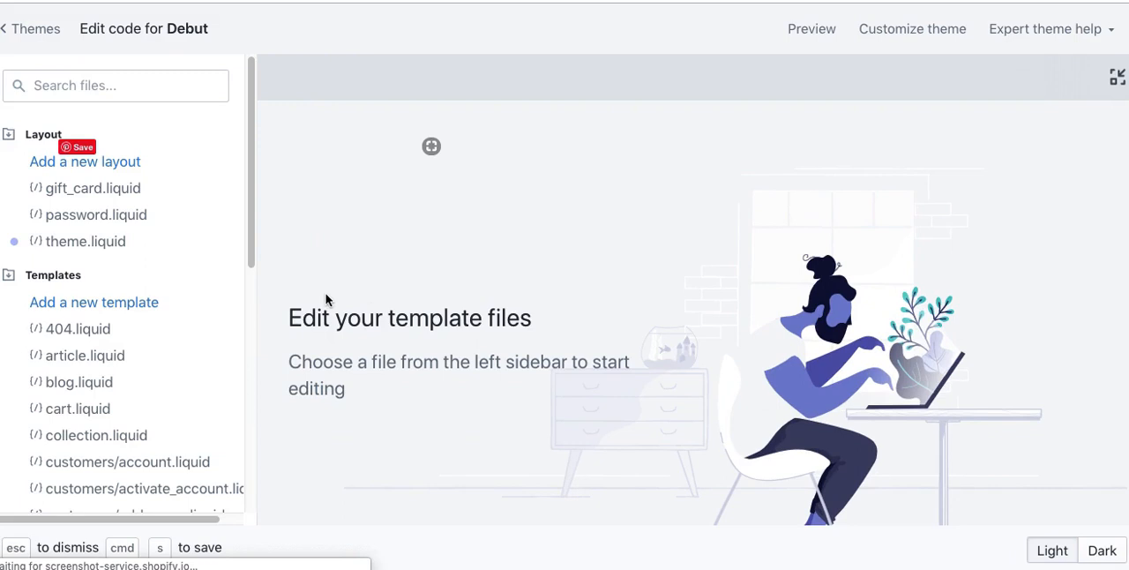
Step: Open product-template.liquid from the theme's Sections folder and copy its entire code
drag(249, 210, 222, 482)
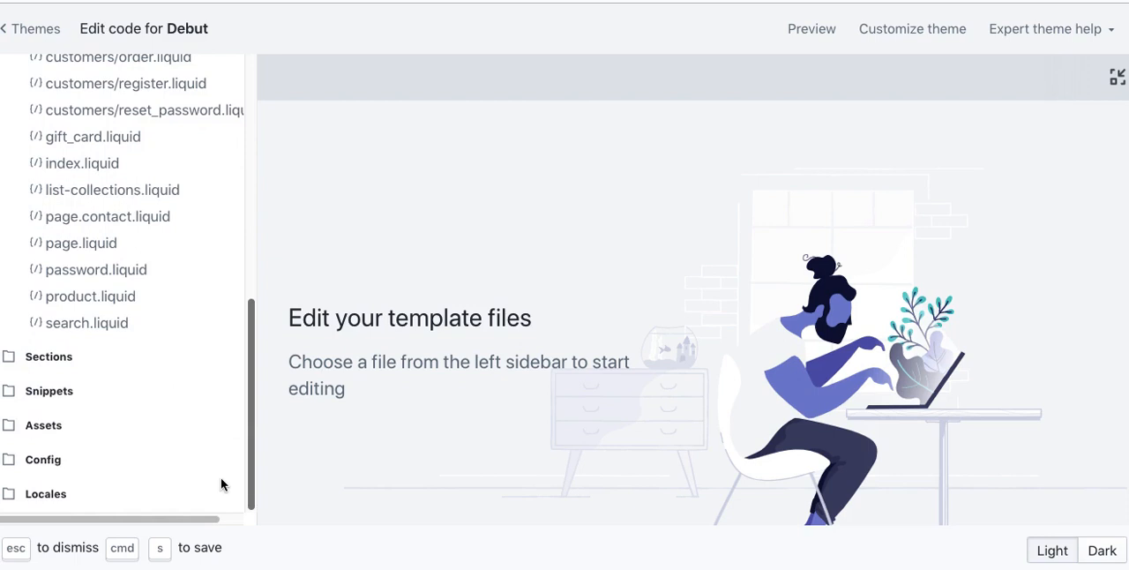
click(46, 358)
drag(248, 267, 246, 436)
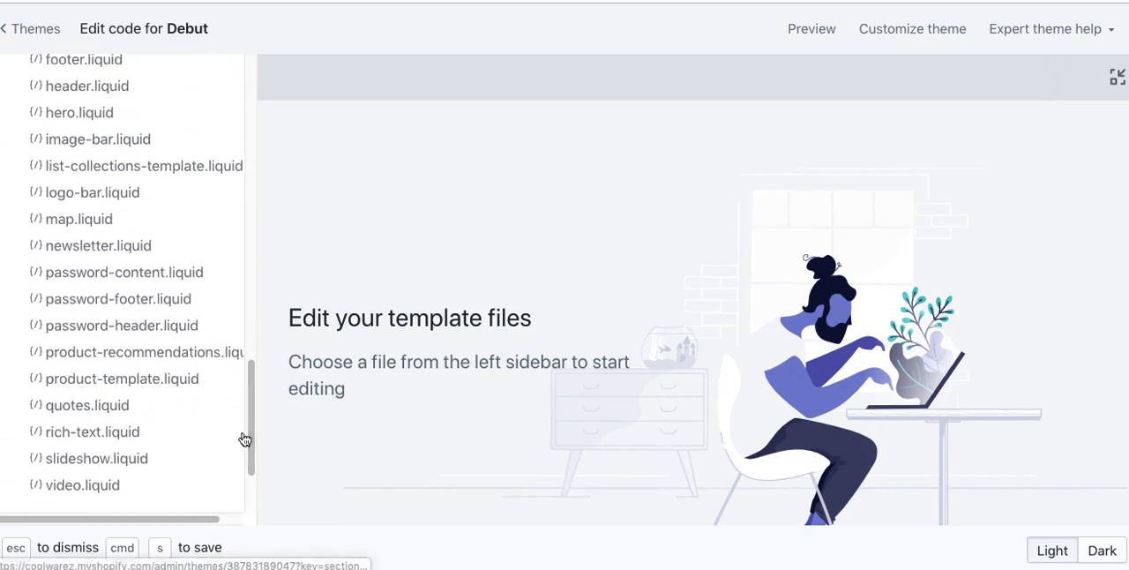
click(133, 382)
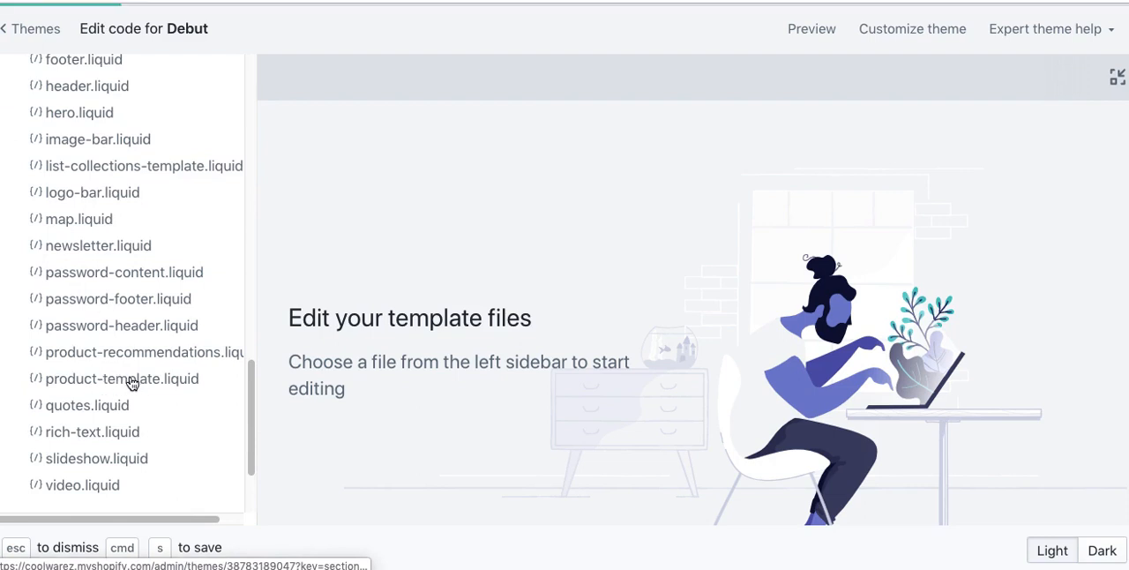
drag(247, 391, 249, 467)
click(498, 287)
click(549, 275)
key(super+a)
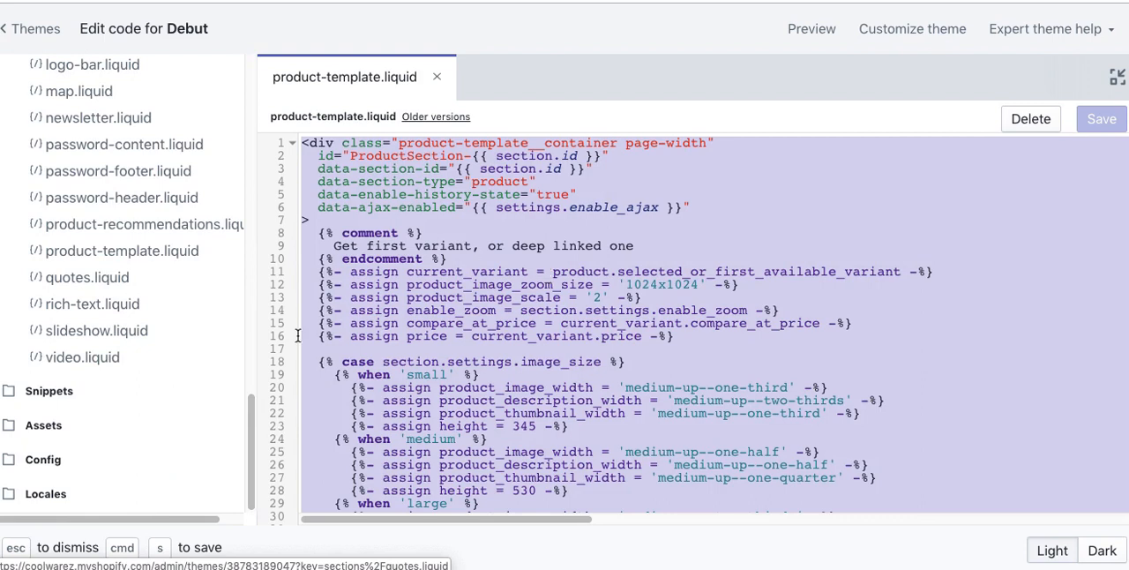
Step: Create a new theme section named product-template-ORIG
drag(253, 391, 265, 247)
click(88, 230)
click(534, 131)
text(product-templa)
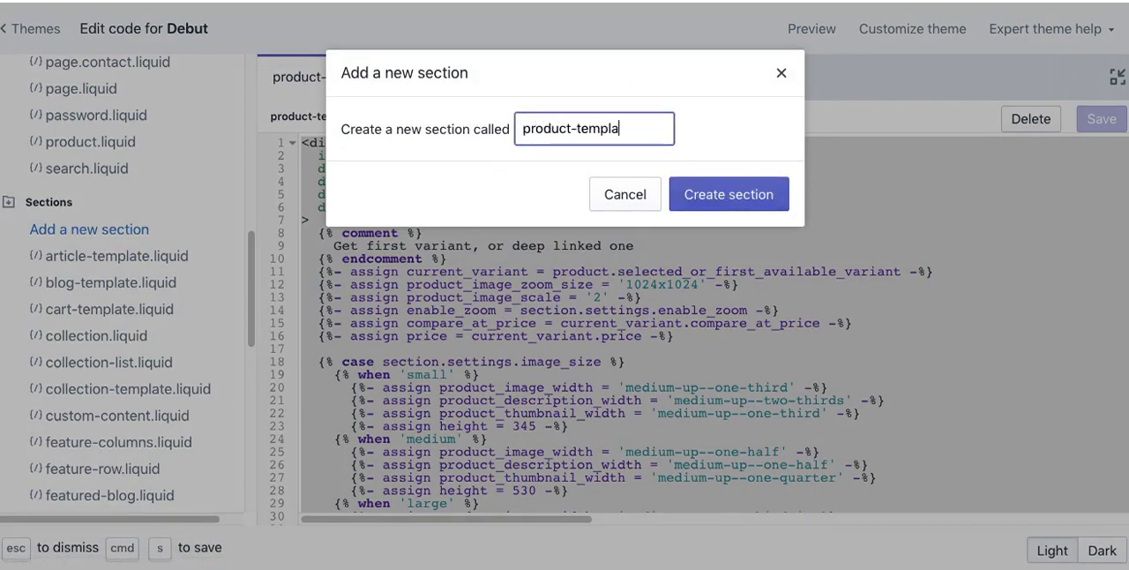
text(te-ORIG)
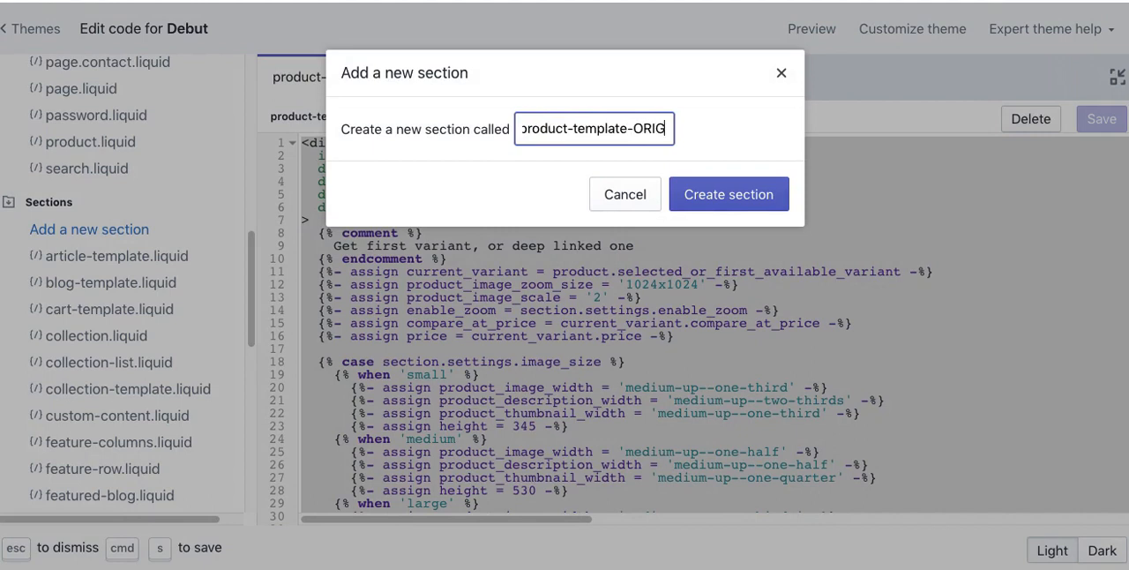
click(728, 194)
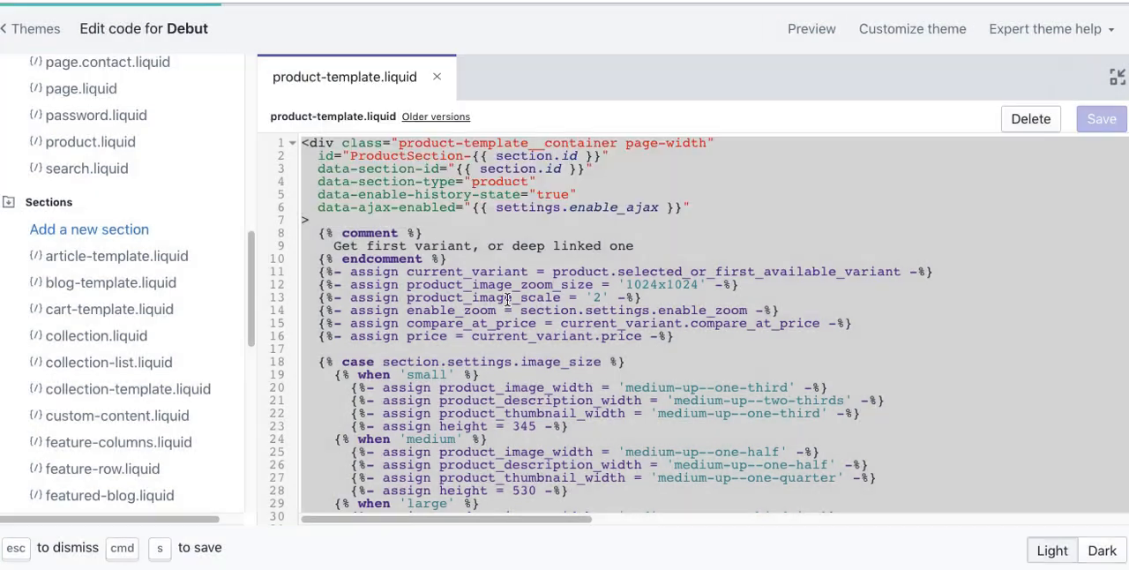
Step: Replace all default code in product-template-ORIG.liquid with the code copied from product-template.liquid
click(520, 220)
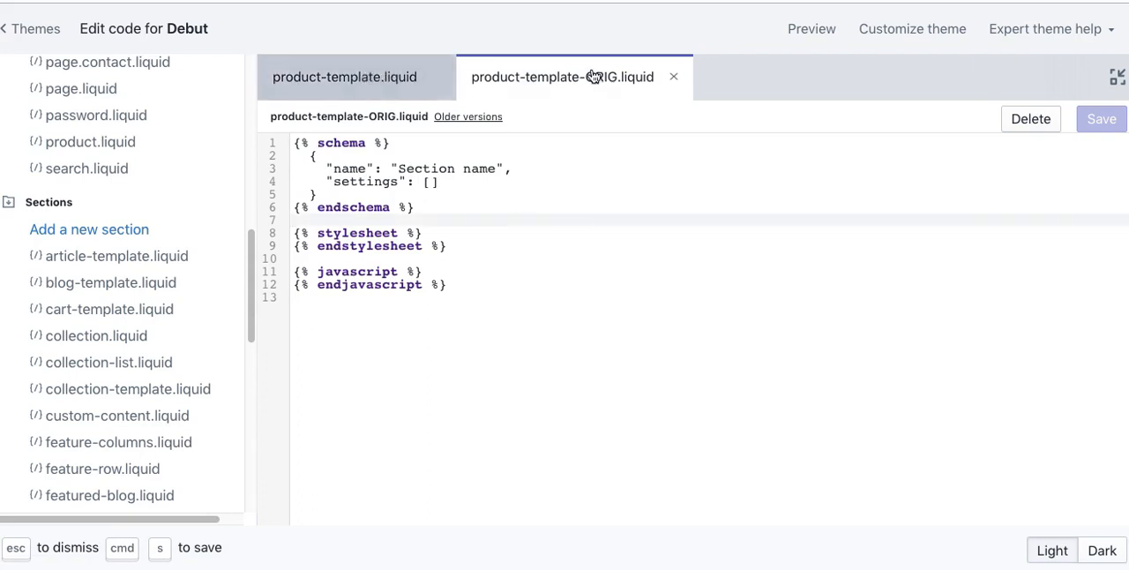
click(574, 197)
key(super+a)
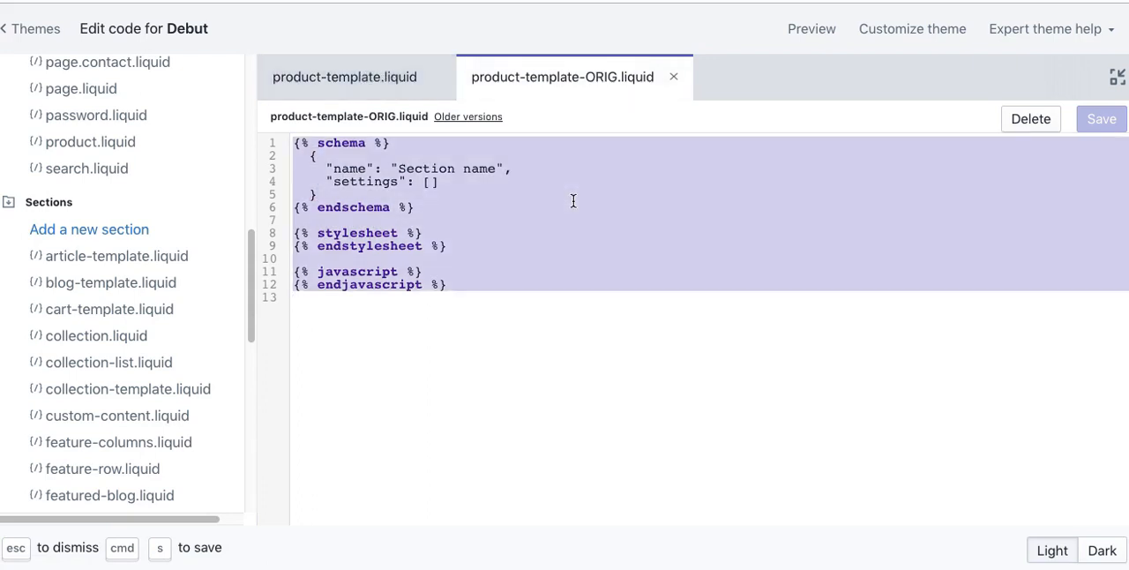
key(super+v)
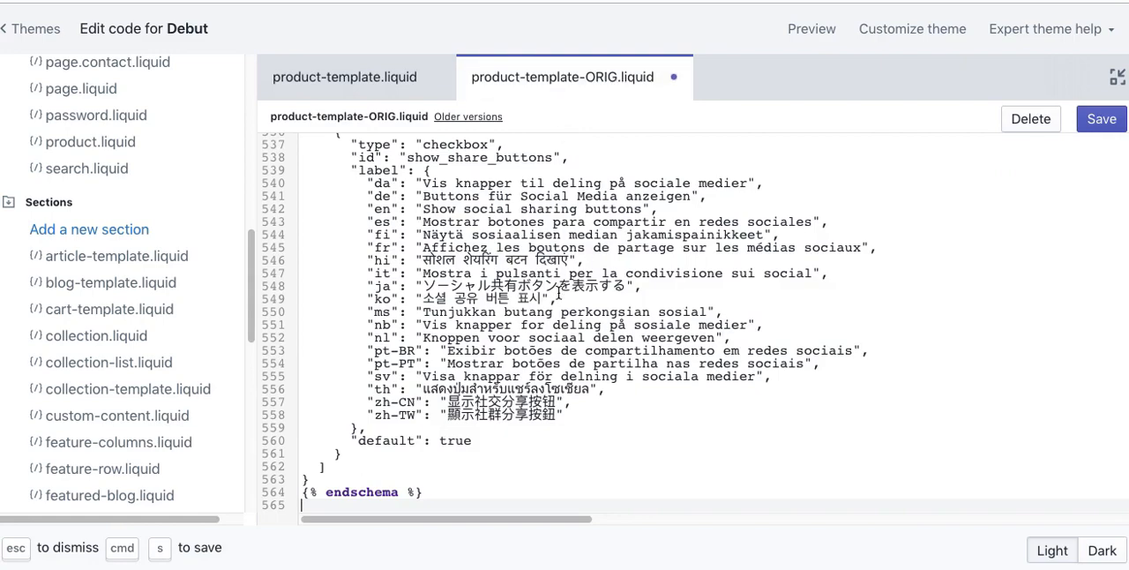
Step: Save product-template-ORIG.liquid, close it, and find the backup beside product-template.liquid in the theme's Sections folder
scroll(543, 302, up, 20)
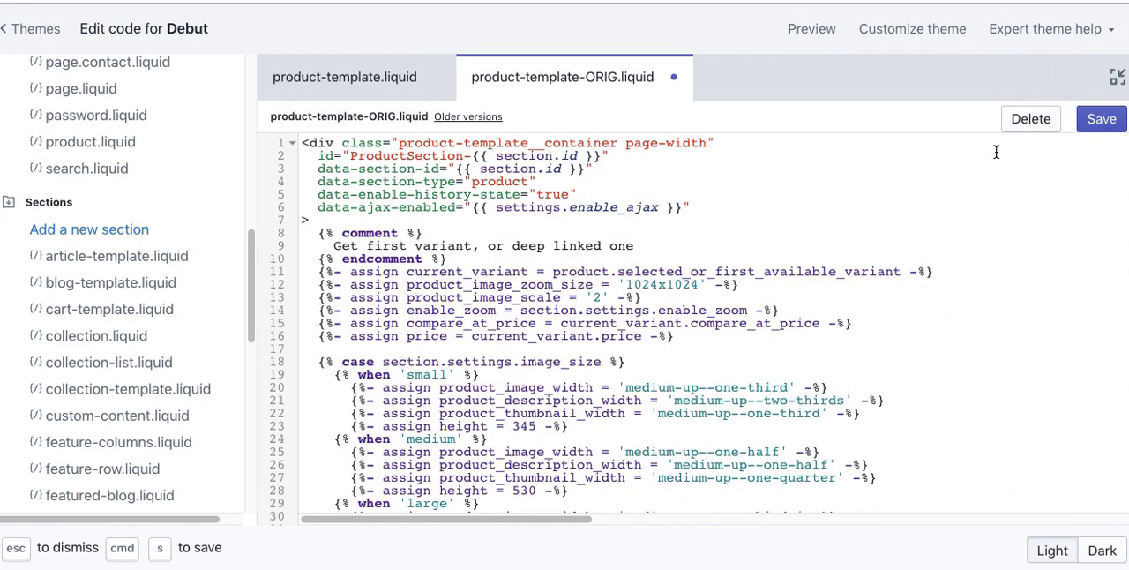
click(1103, 119)
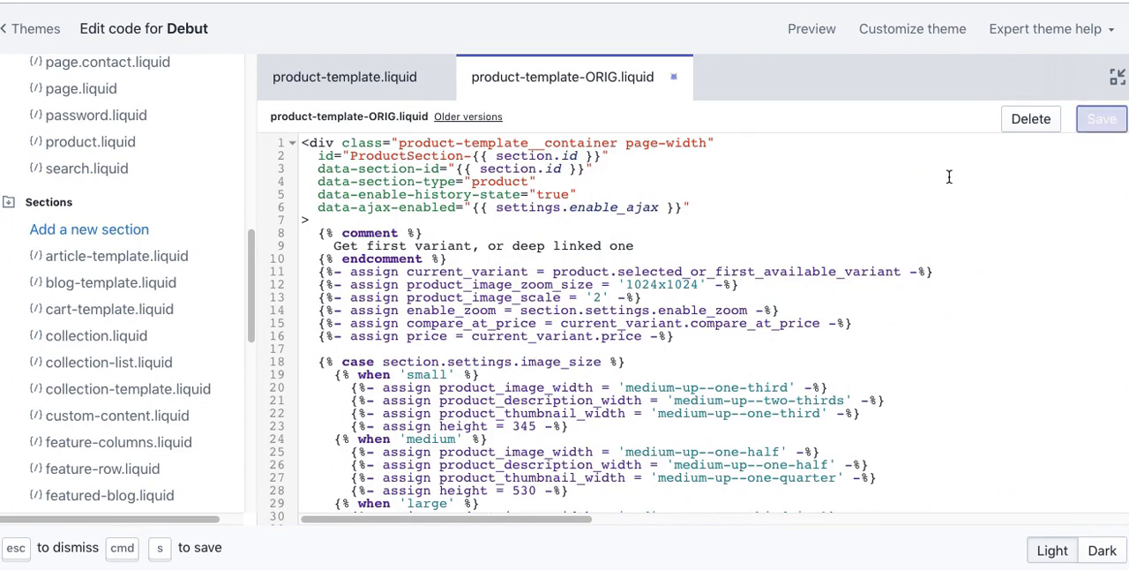
click(674, 78)
click(581, 196)
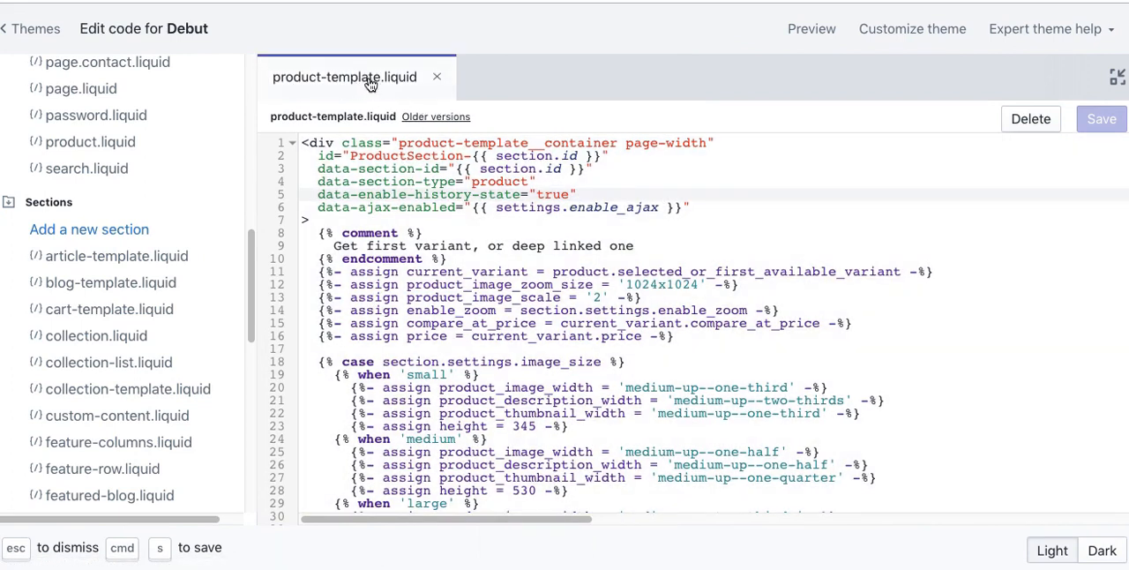
drag(244, 317, 234, 462)
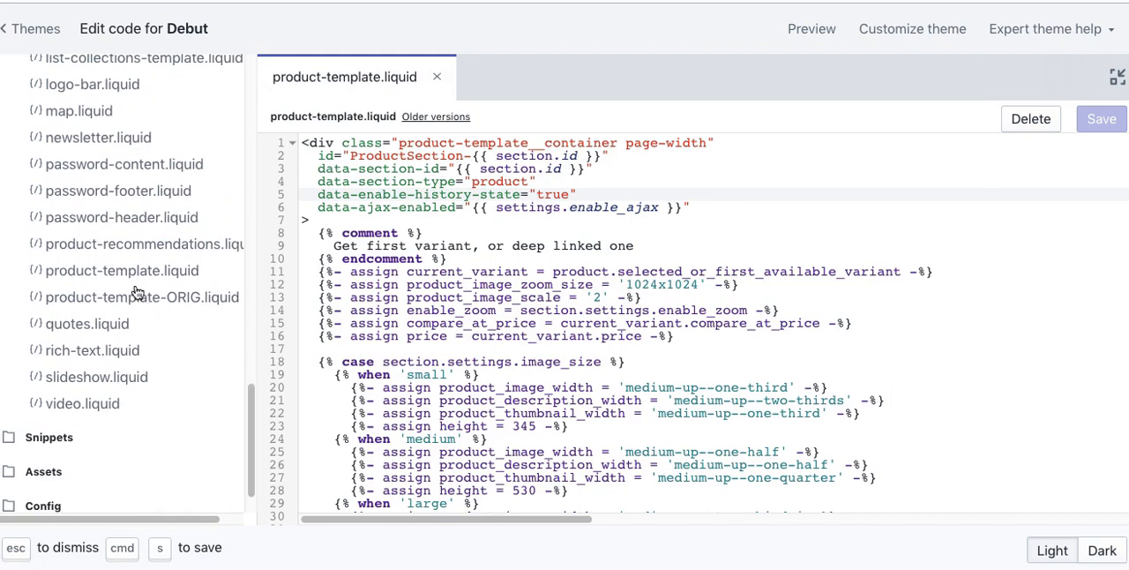
Step: Search the code of product-template.liquid for "description"
click(406, 272)
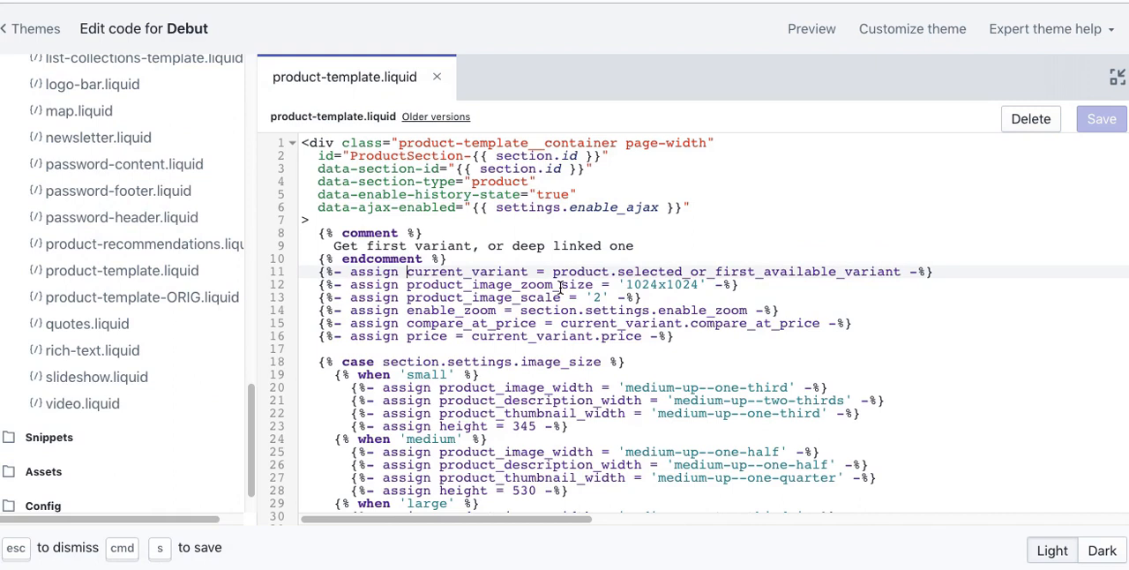
click(540, 182)
drag(495, 168, 578, 181)
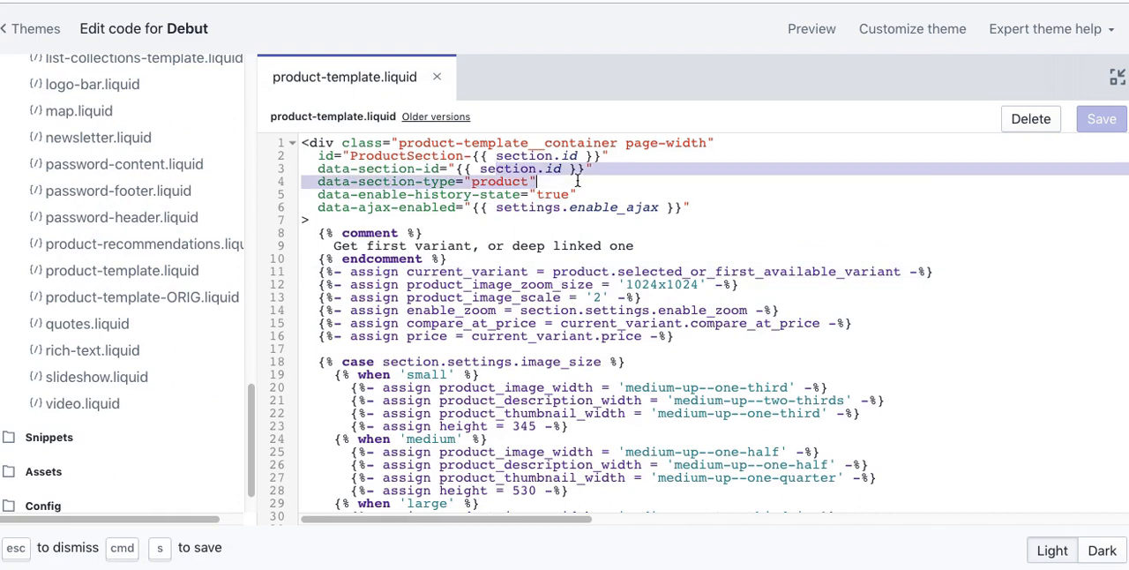
click(578, 181)
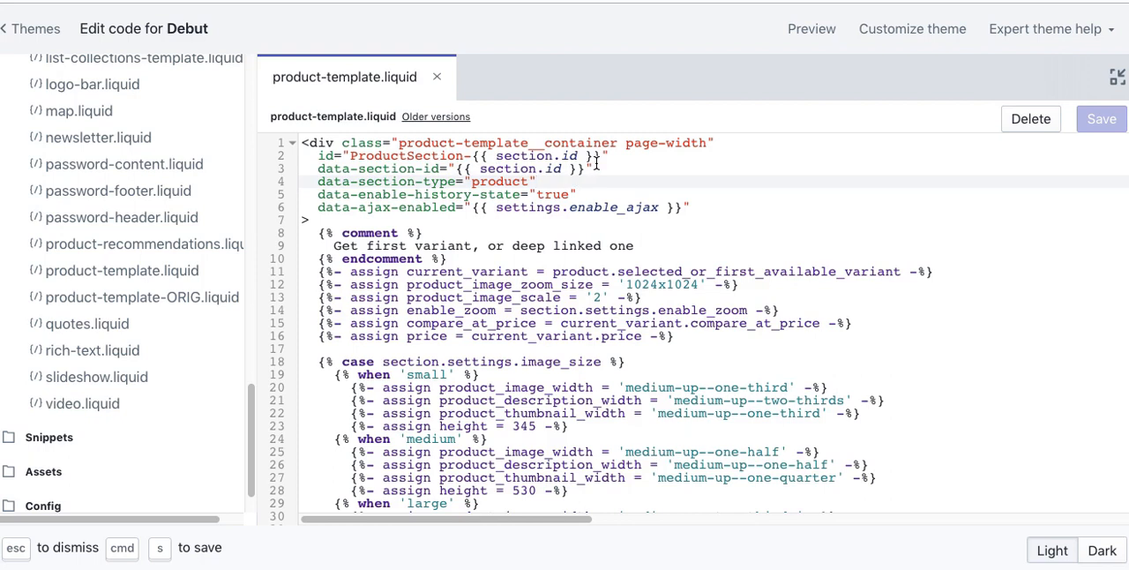
key(super+f)
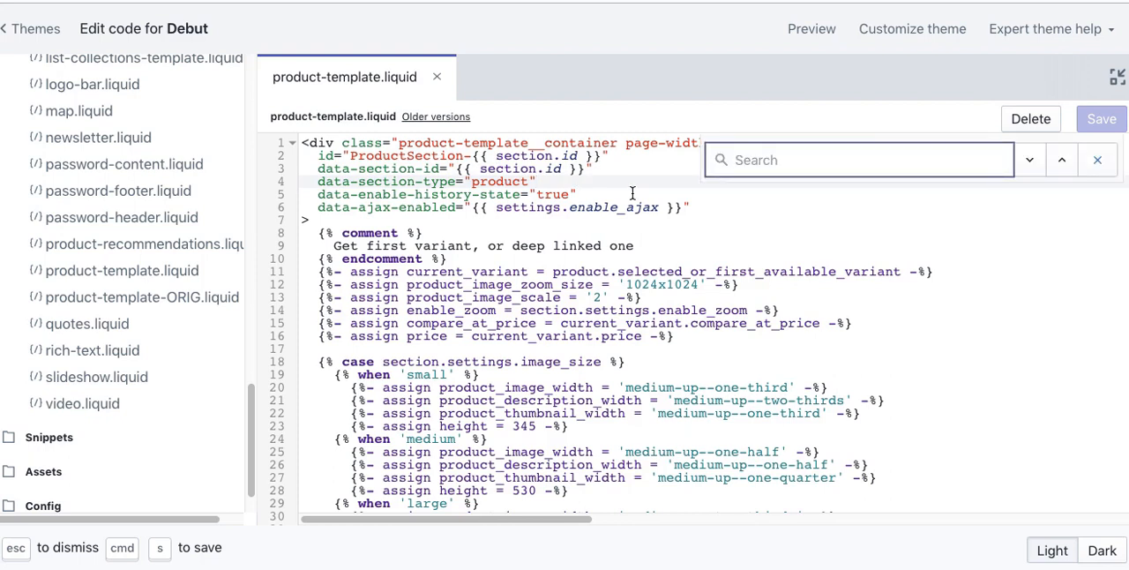
text(e)
key(BackSpace)
text(descru)
key(BackSpace)
text(ipt)
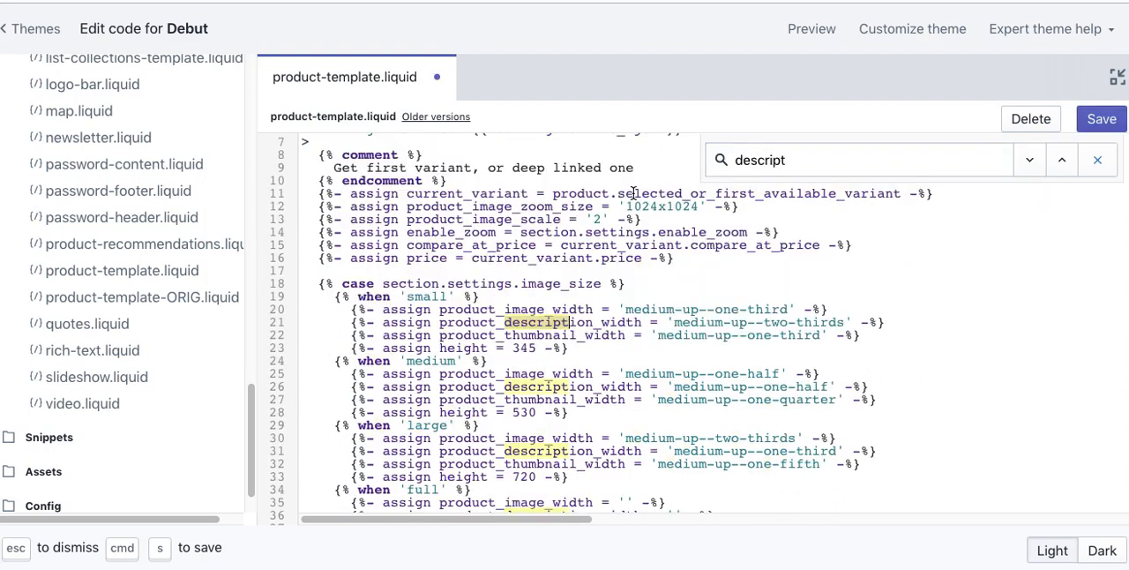
click(793, 160)
text(ion)
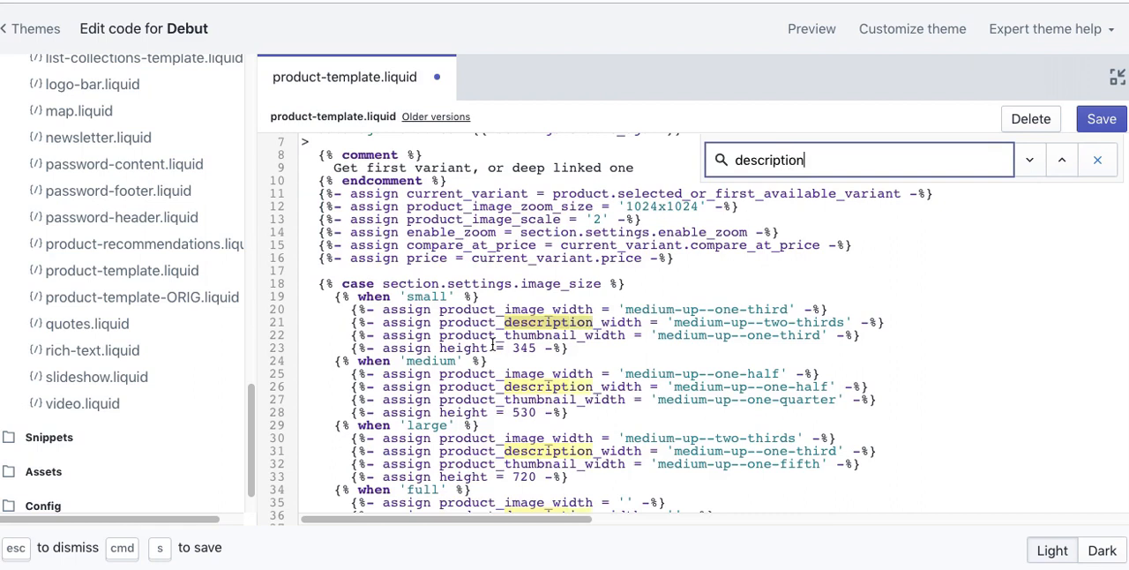
Step: Go through the search matches to the {{ product.description }} line inside the product-single__description div
click(1032, 165)
click(1032, 165)
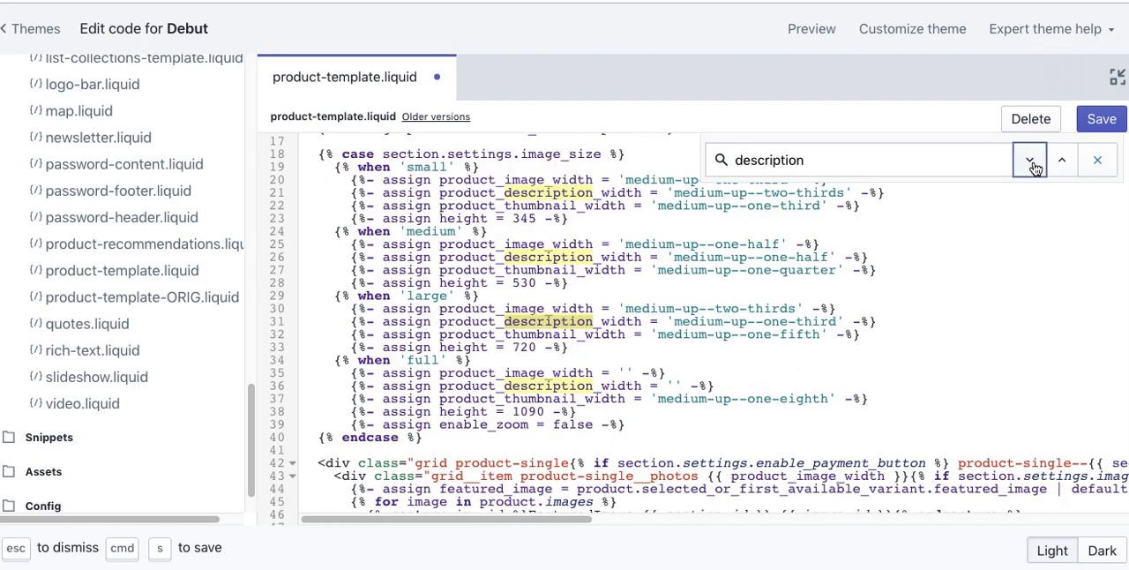
click(1032, 165)
click(1032, 165)
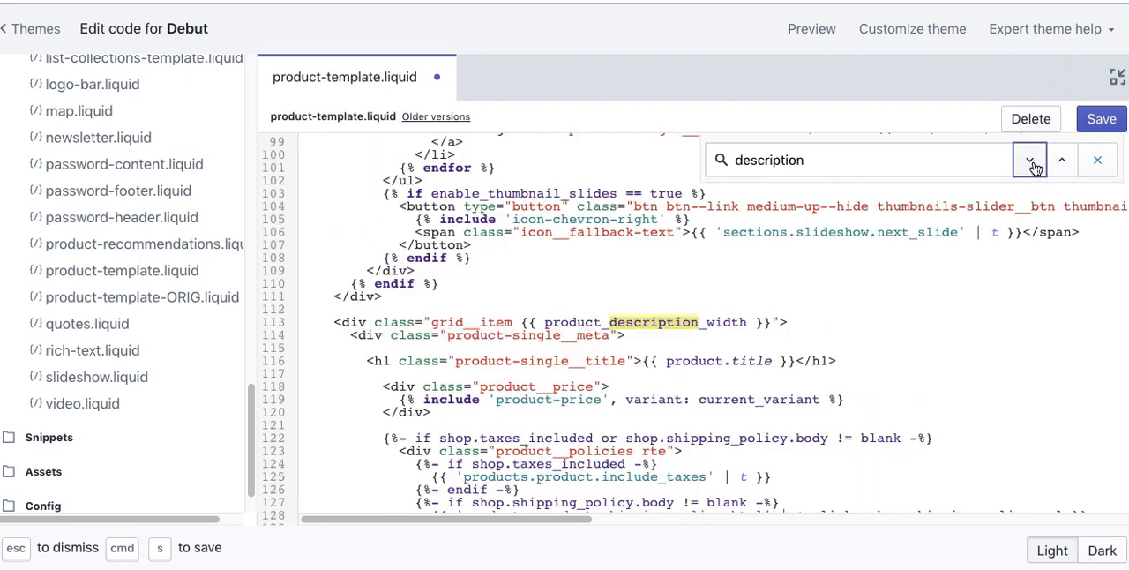
click(643, 320)
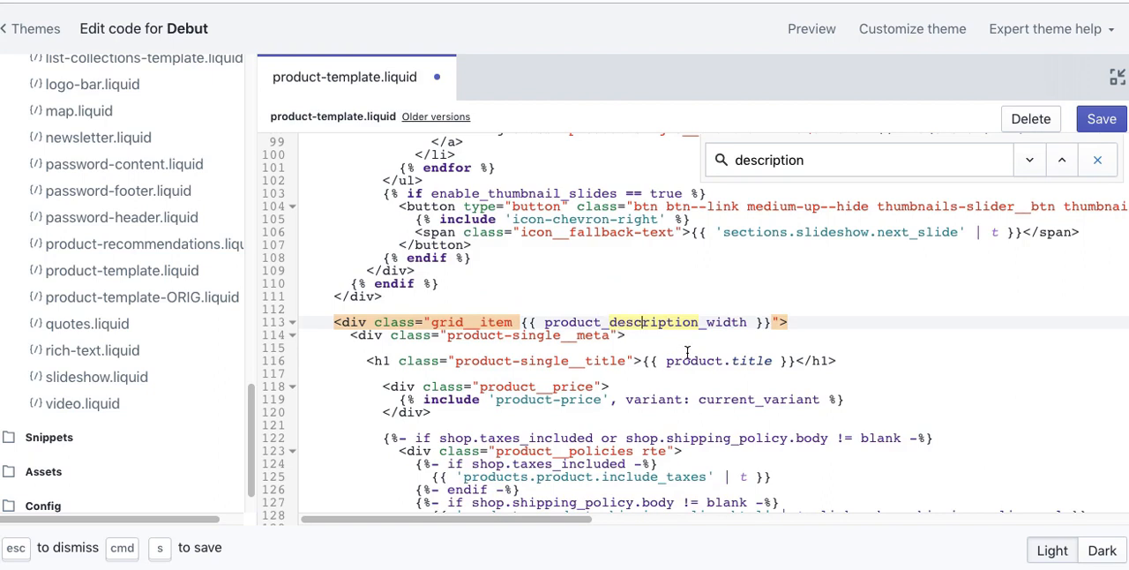
click(1029, 162)
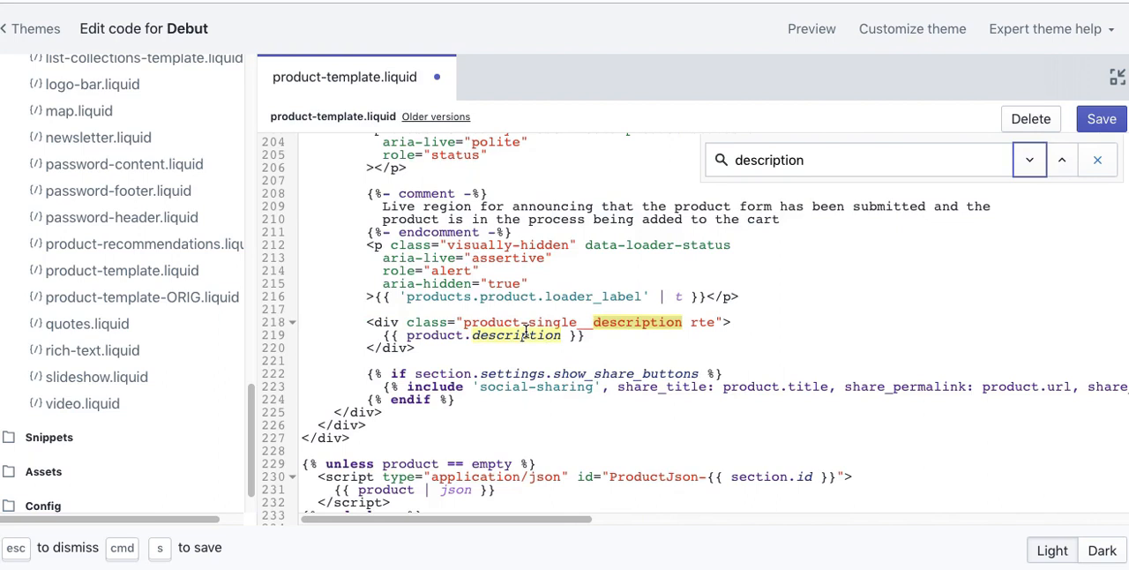
drag(586, 335, 369, 339)
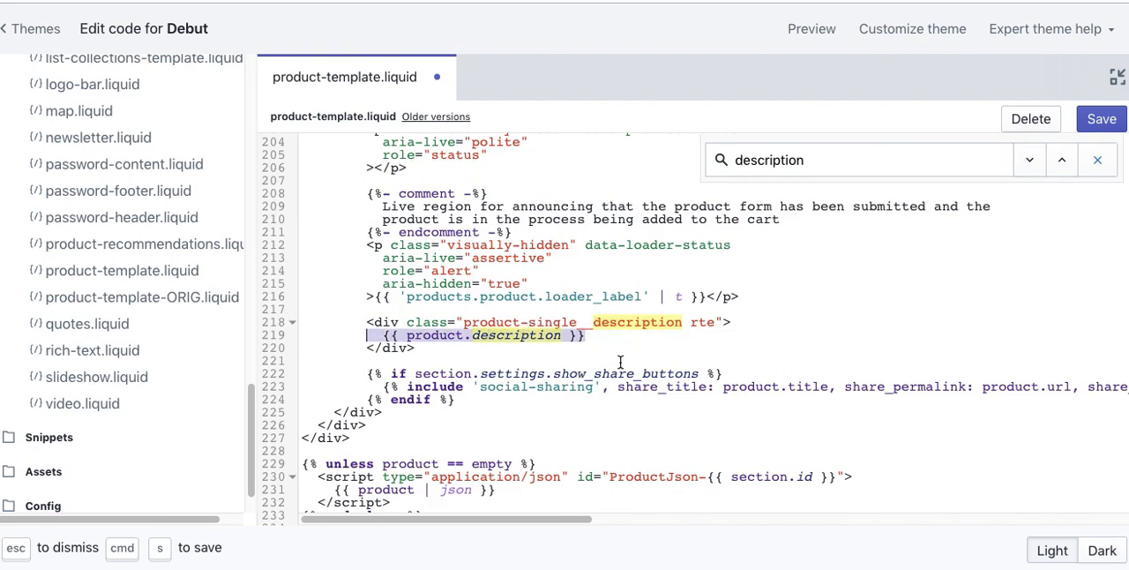
click(650, 346)
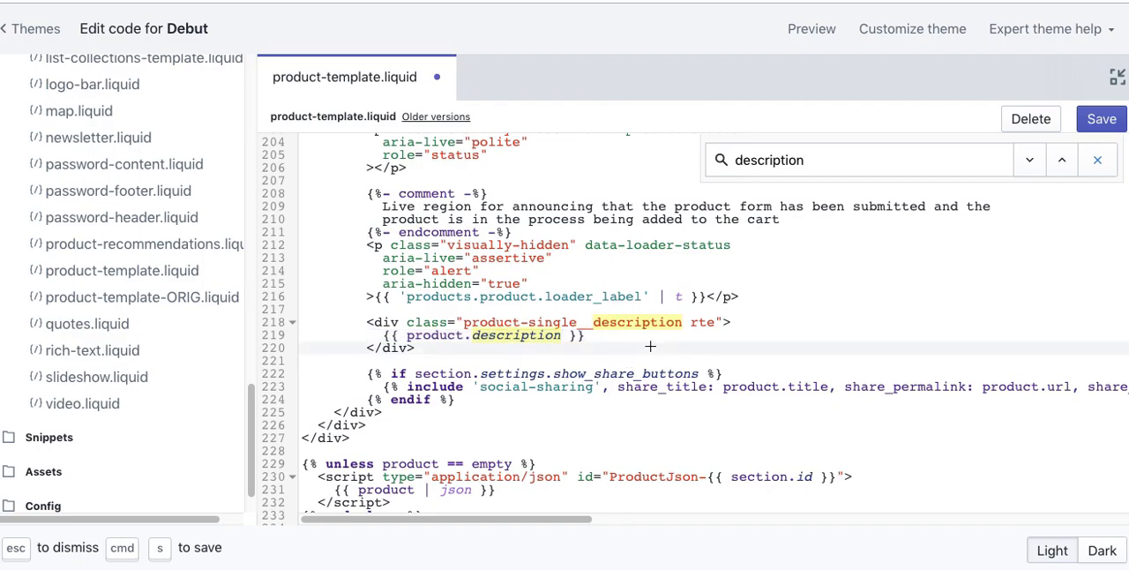
Step: Open the Short Sleeve T-Shirt from the storefront's Warez 3 collection and examine the area between its description and share buttons
key(ctrl+shift+Tab)
key(ctrl+shift+Tab)
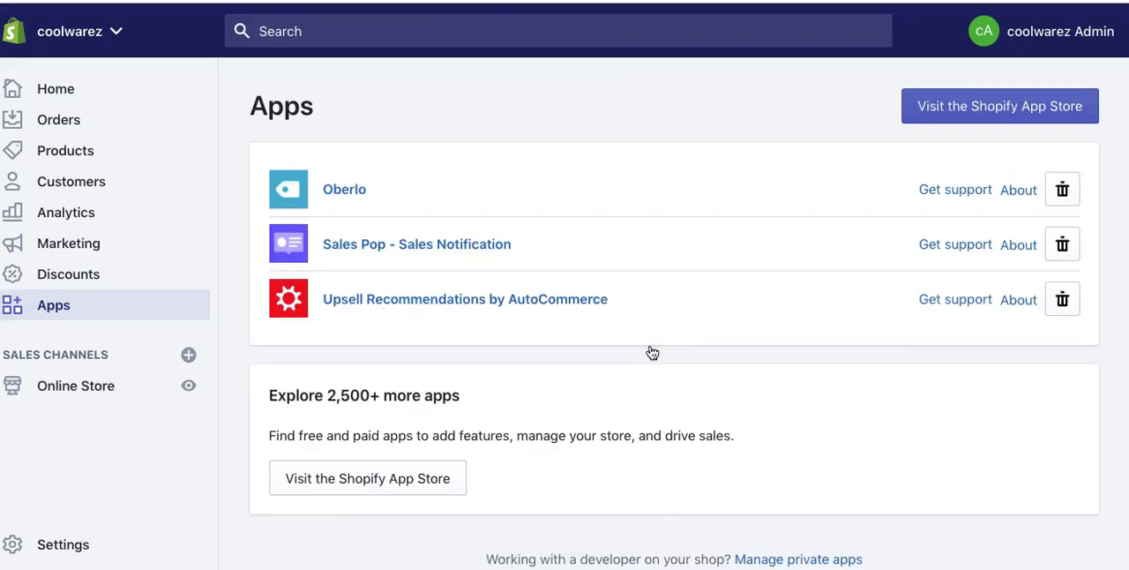
key(ctrl+shift+Tab)
key(ctrl+Tab)
key(ctrl+Tab)
key(ctrl+Tab)
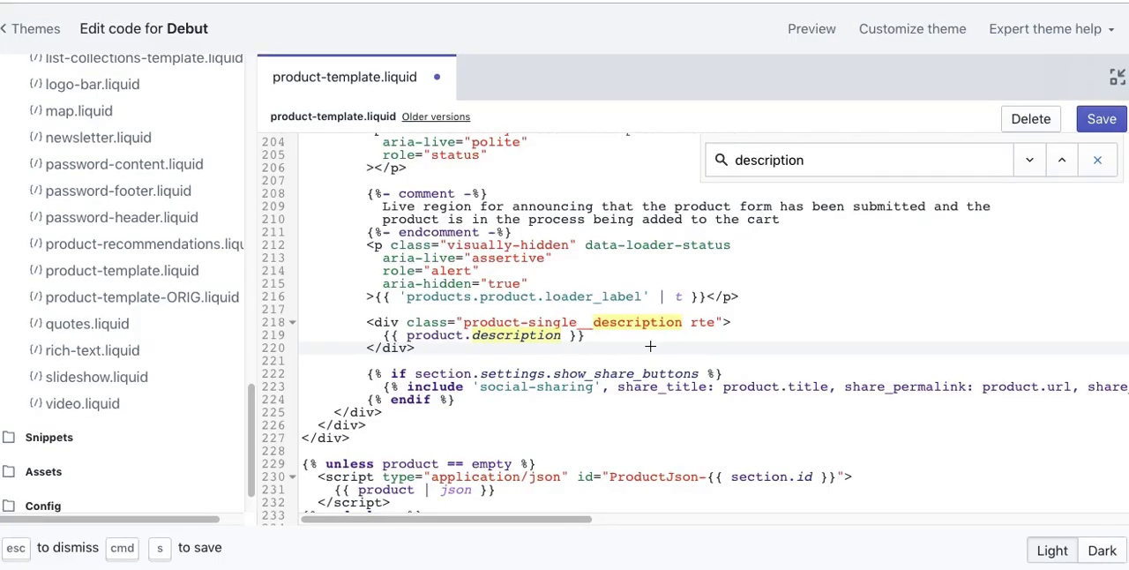
key(ctrl+Tab)
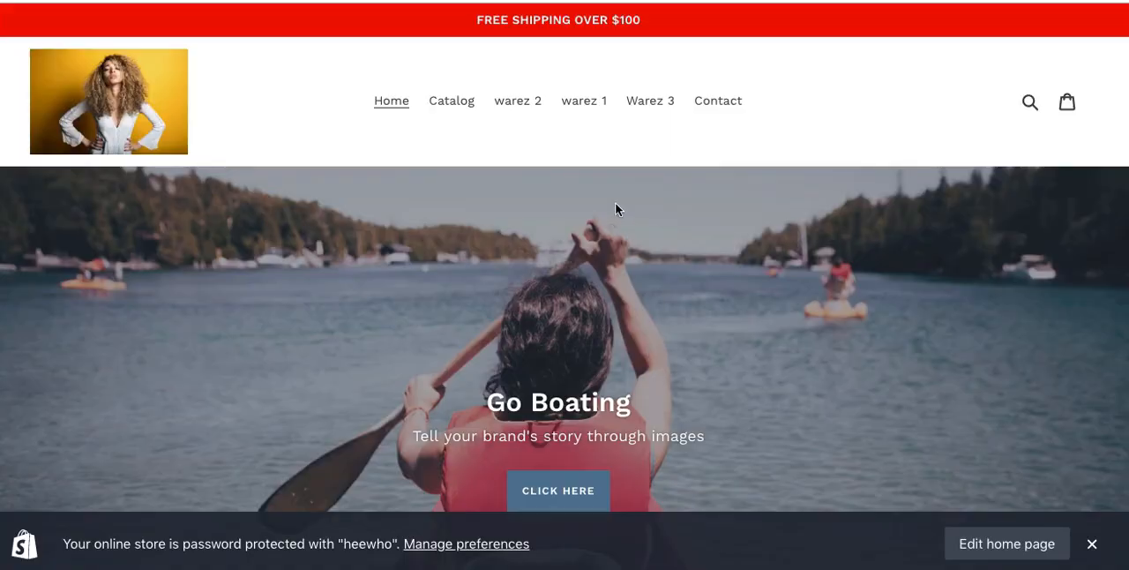
click(638, 106)
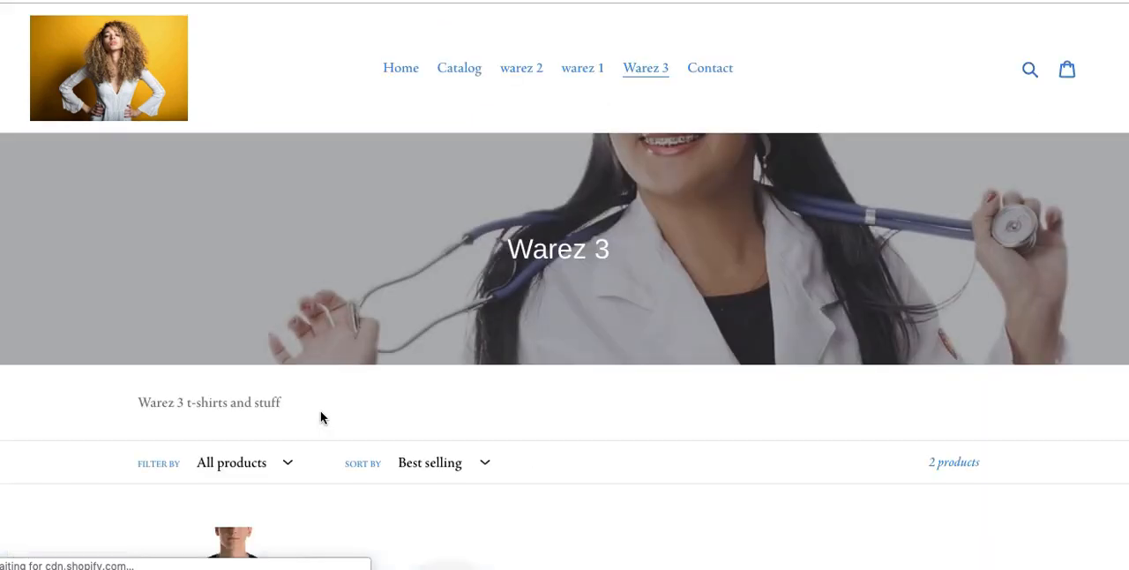
scroll(320, 410, down, 4)
click(257, 371)
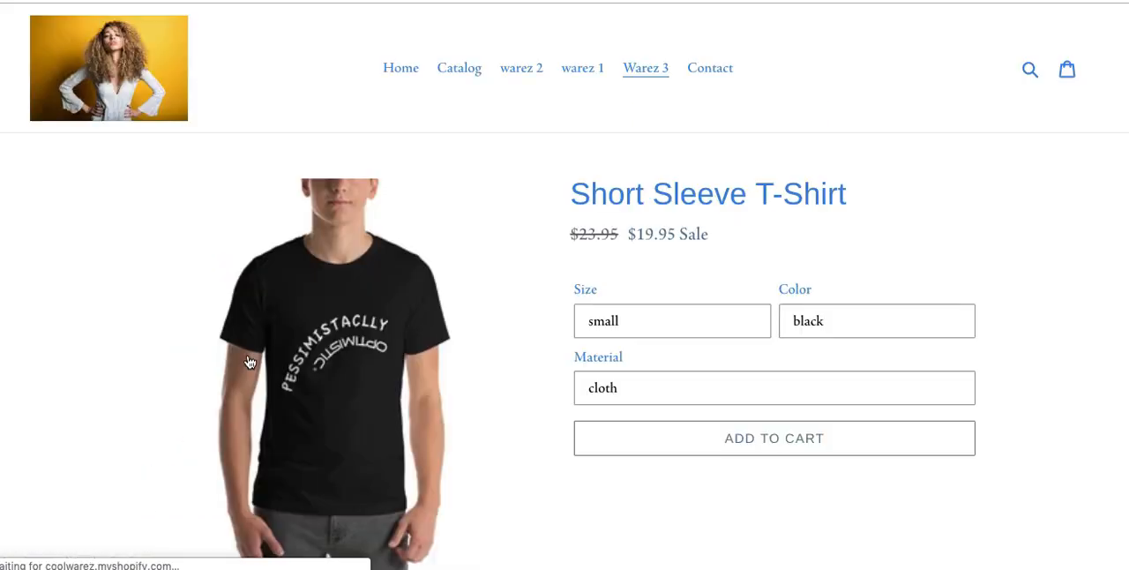
scroll(670, 437, down, 4)
scroll(680, 459, down, 1)
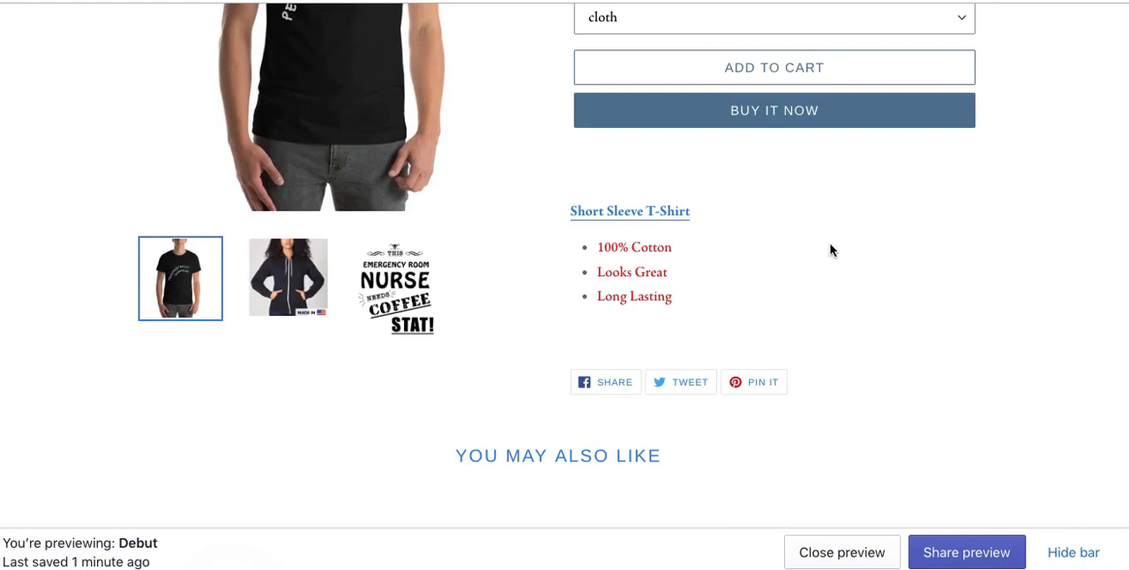
Step: Insert two blank lines in product-template.liquid after the closing div of the product description, above the share buttons code
key(ctrl+shift+Tab)
drag(593, 388, 450, 377)
click(450, 376)
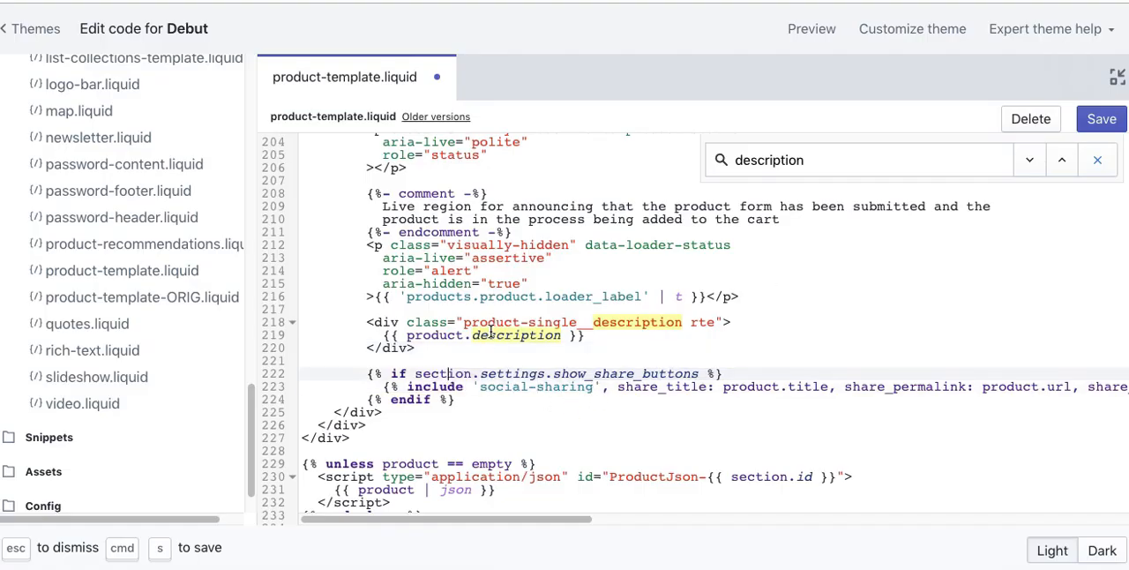
click(429, 352)
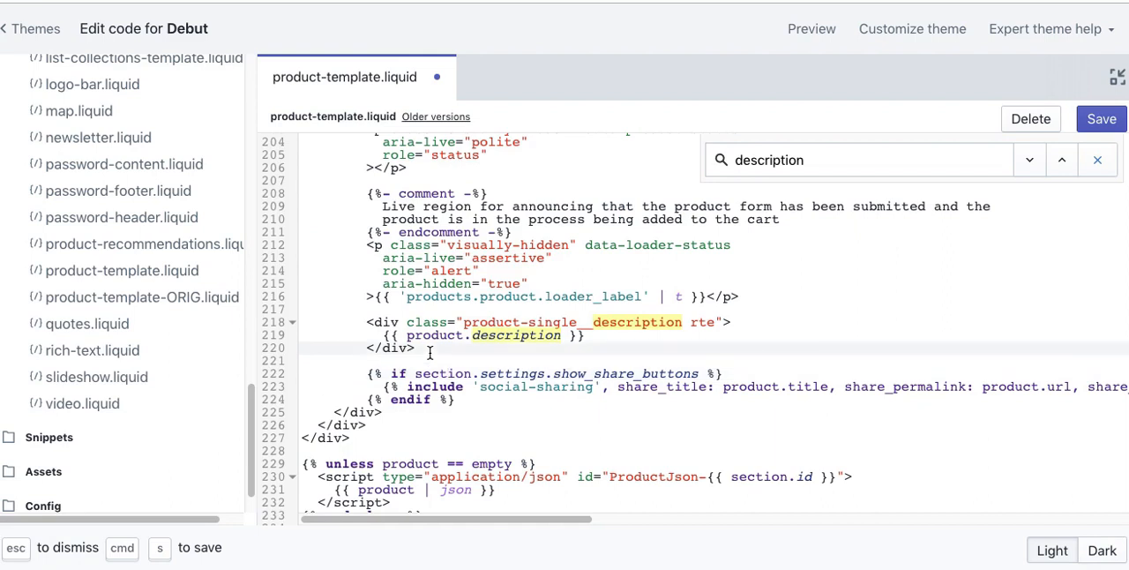
key(Return)
key(Return)
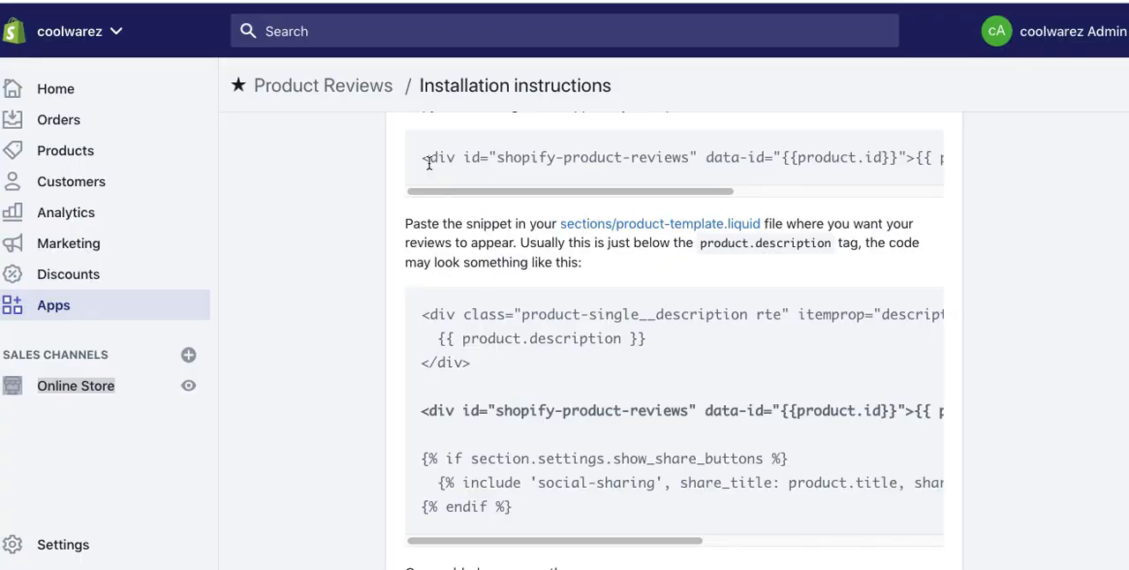
Step: Copy the shopify-product-reviews snippet from the Product Reviews installation instructions, paste it on line 222 of product-template.liquid, and save the file
drag(422, 156, 422, 176)
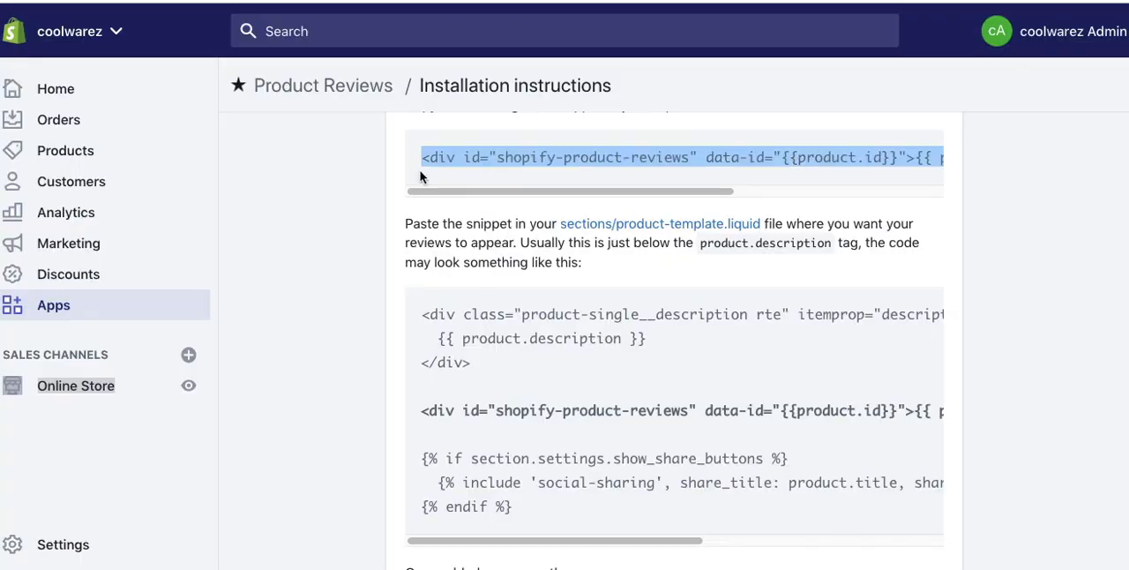
click(367, 265)
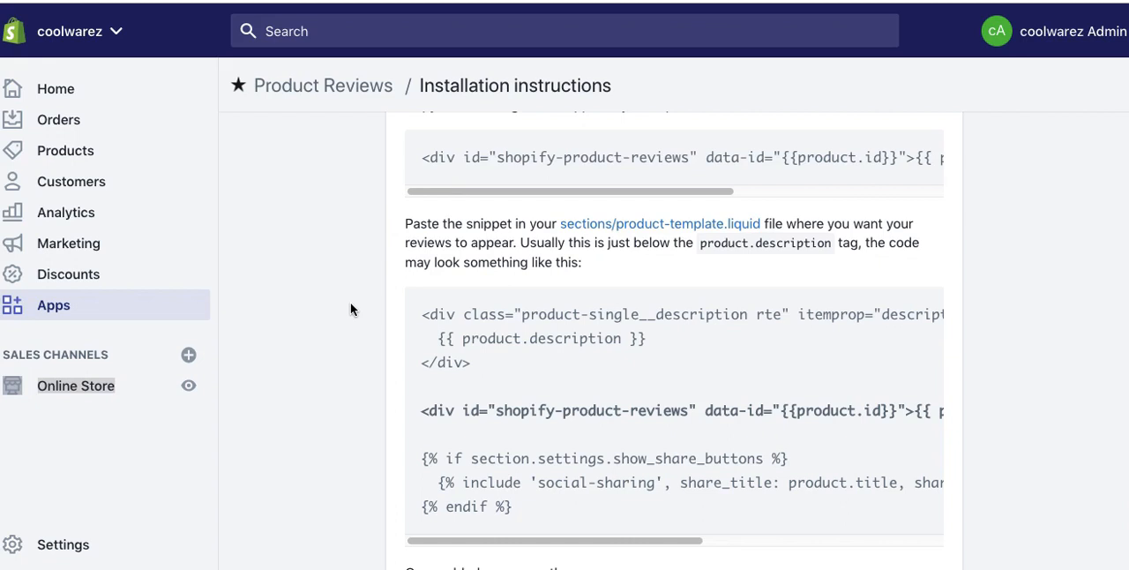
scroll(351, 308, down, 3)
scroll(350, 309, down, 5)
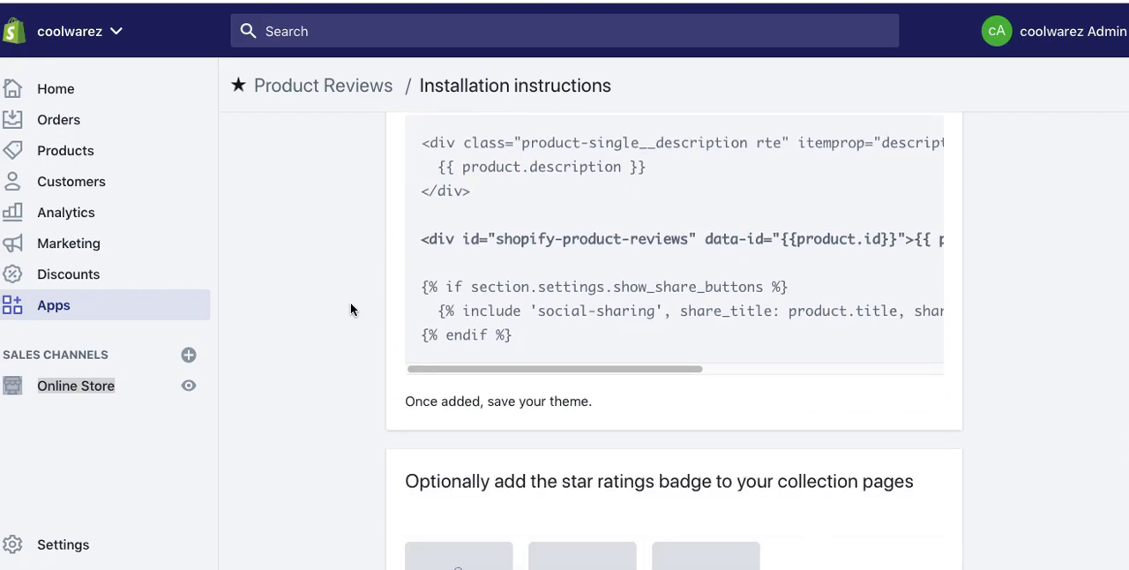
scroll(350, 309, down, 3)
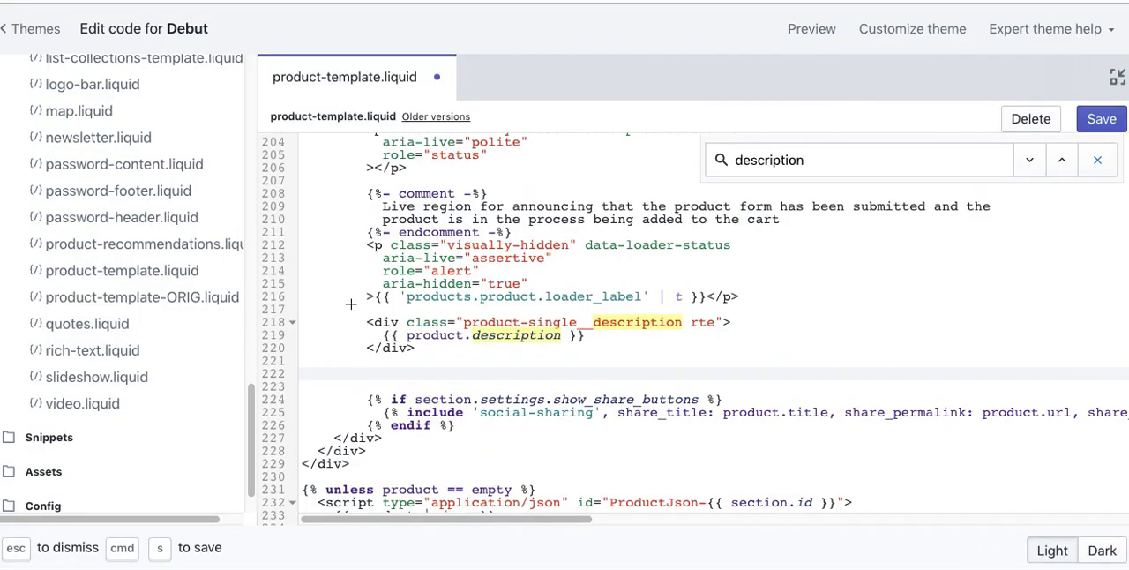
text(<div id="shopify-product-reviews" data-id="{{product.id}}">{{ product.metafields.spr.reviews }}</div>)
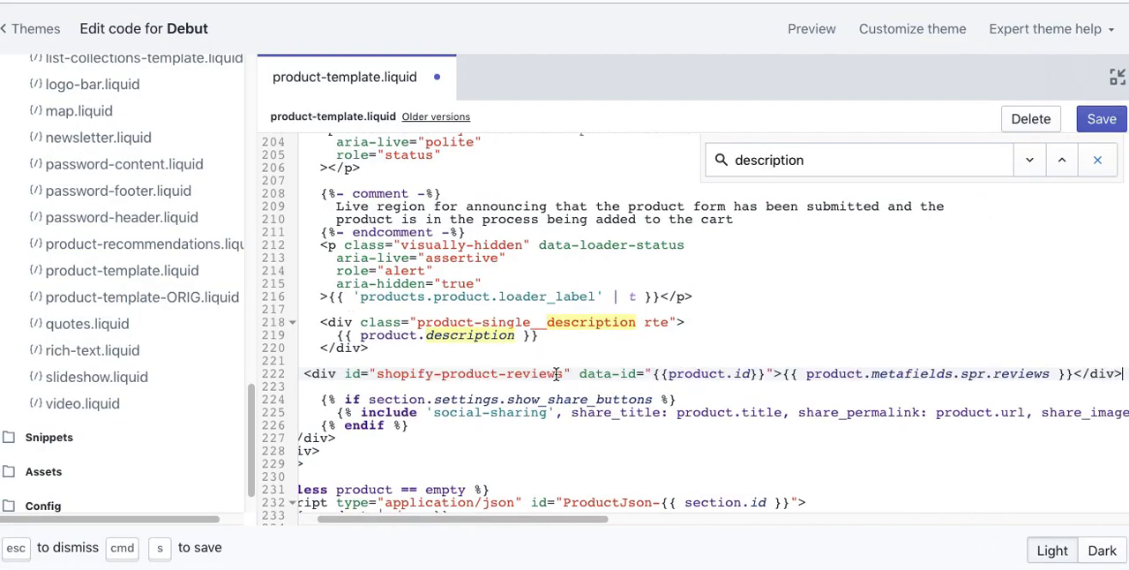
click(1097, 132)
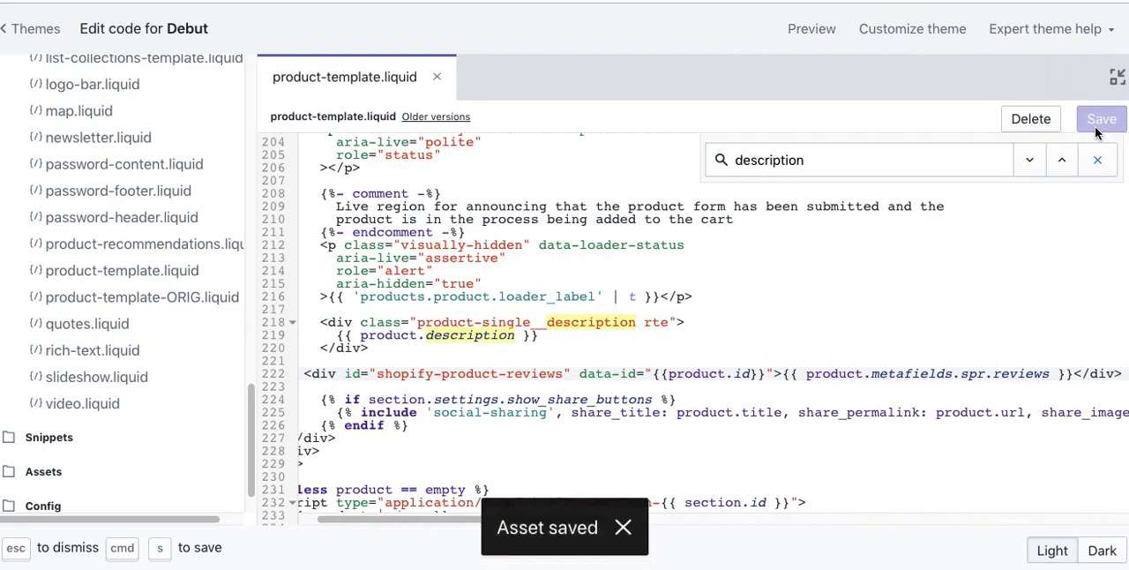
Step: Start the code snippet verification in the Product Reviews installation instructions and choose to continue without verifying
key(ctrl+shift+Tab)
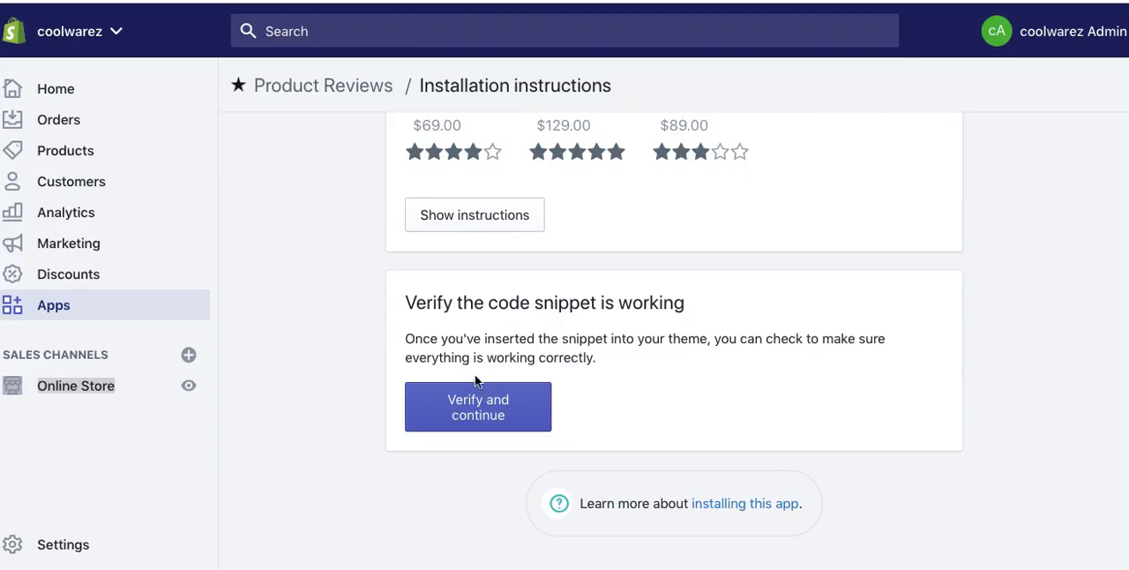
click(481, 415)
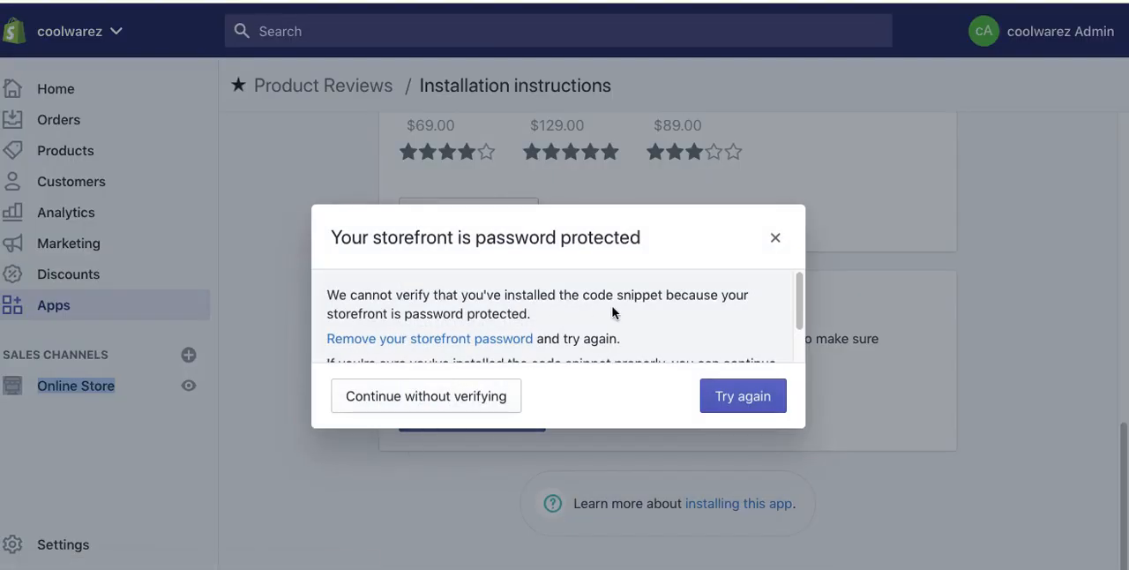
scroll(791, 304, down, 2)
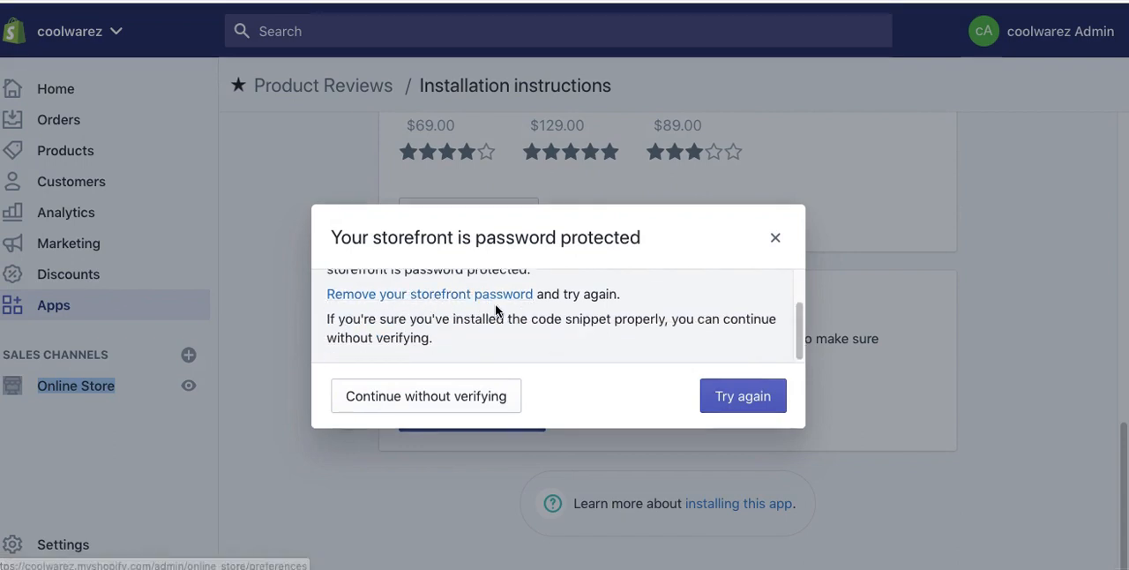
click(451, 396)
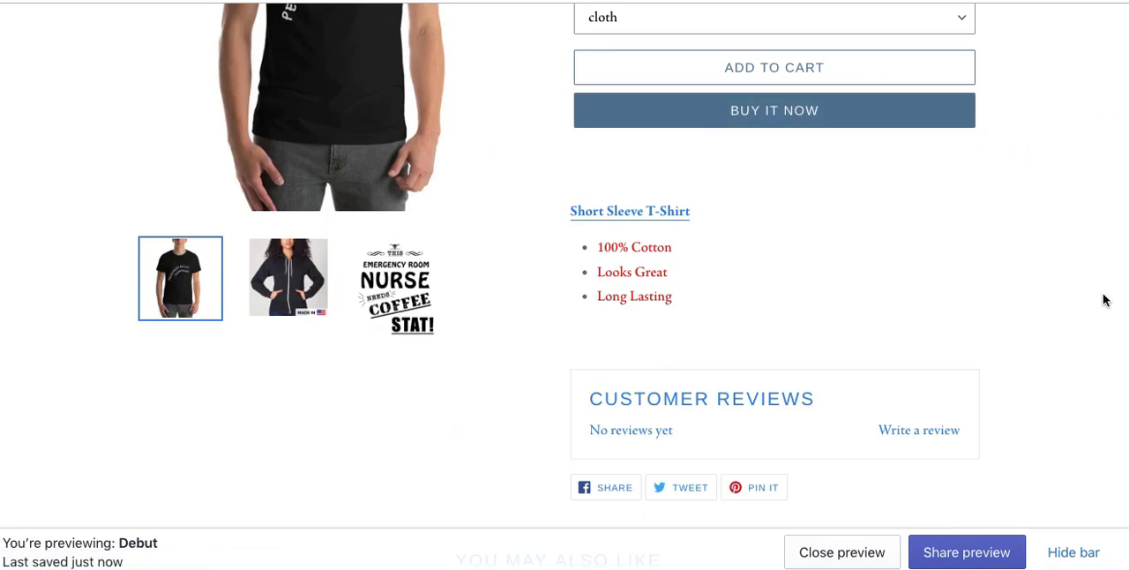
Step: Start a customer review on the Short Sleeve T-Shirt product page and enter the reviewer's name and e-mail address
scroll(1061, 334, down, 3)
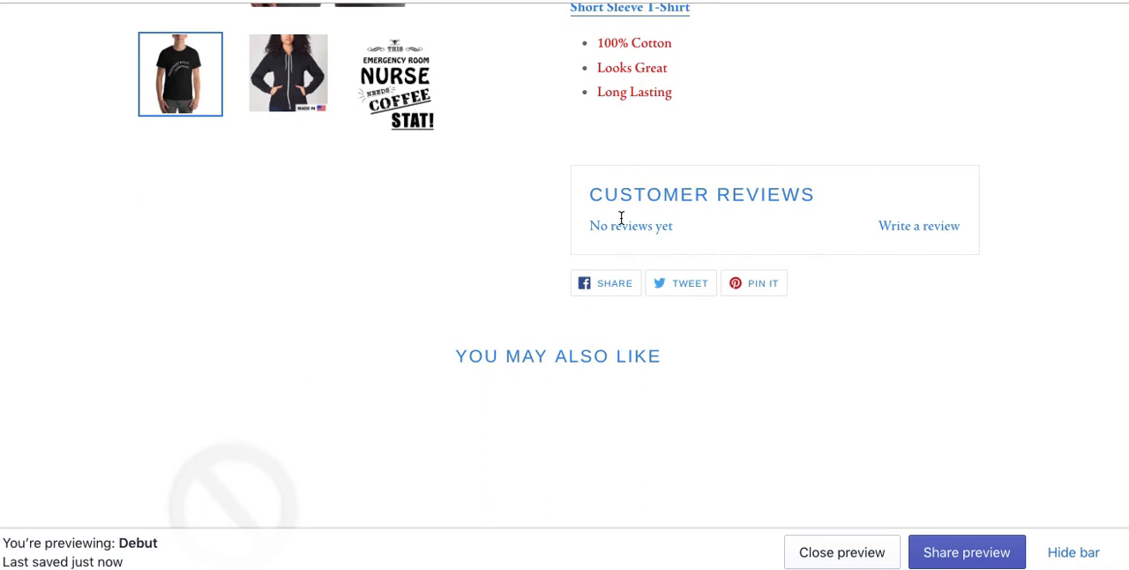
click(914, 225)
click(677, 340)
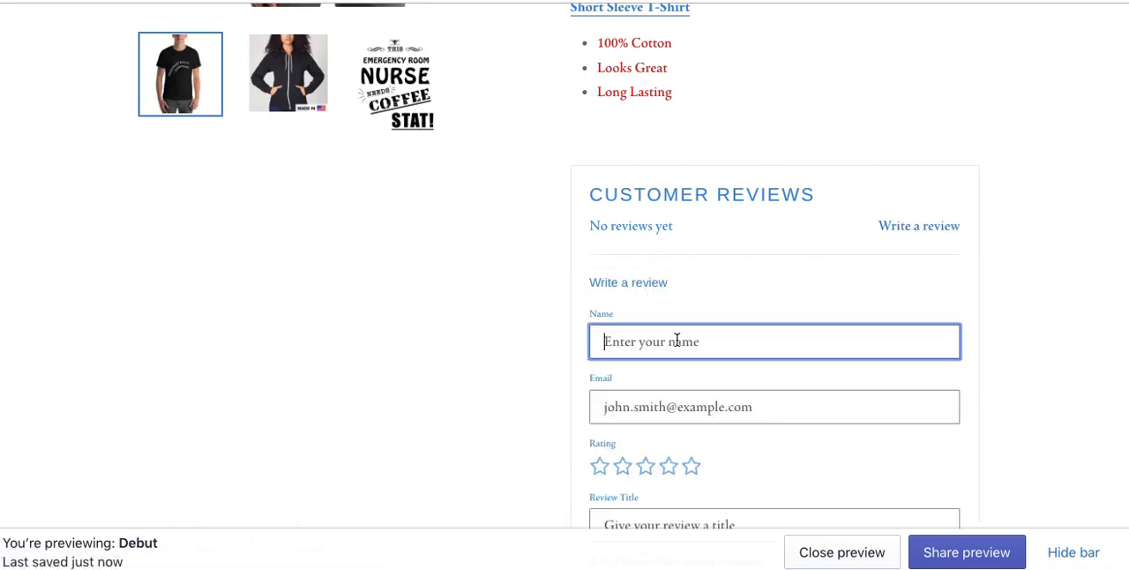
text(jack)
key(Tab)
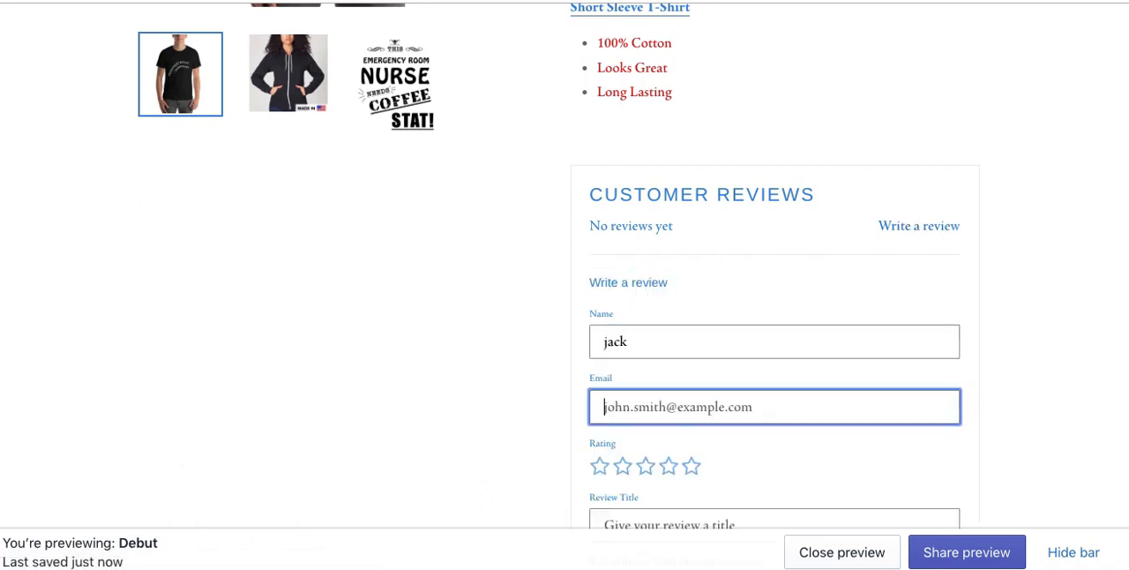
text(a)
key(BackSpace)
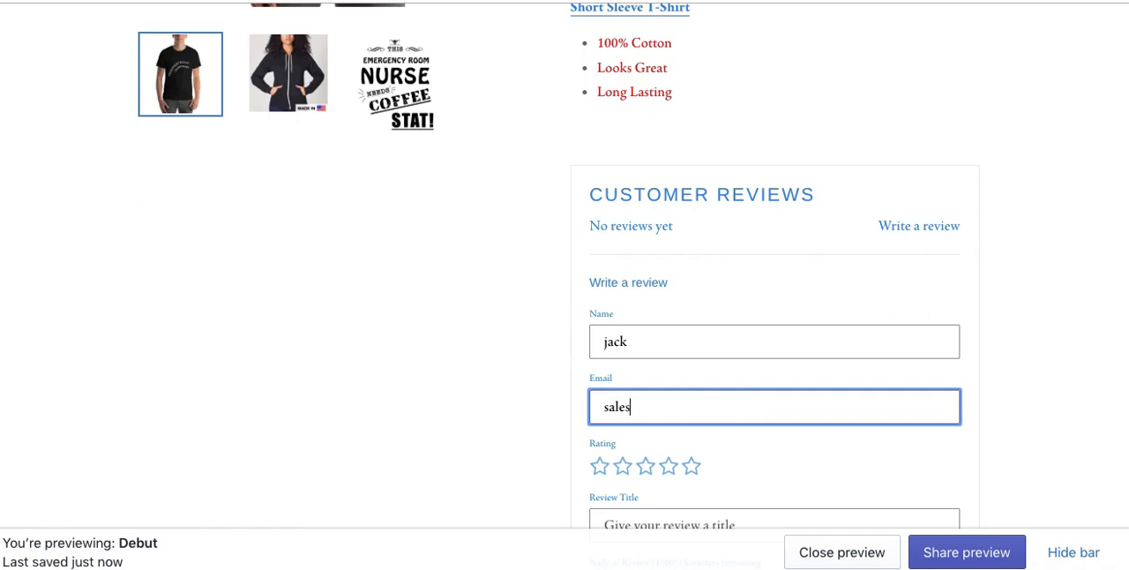
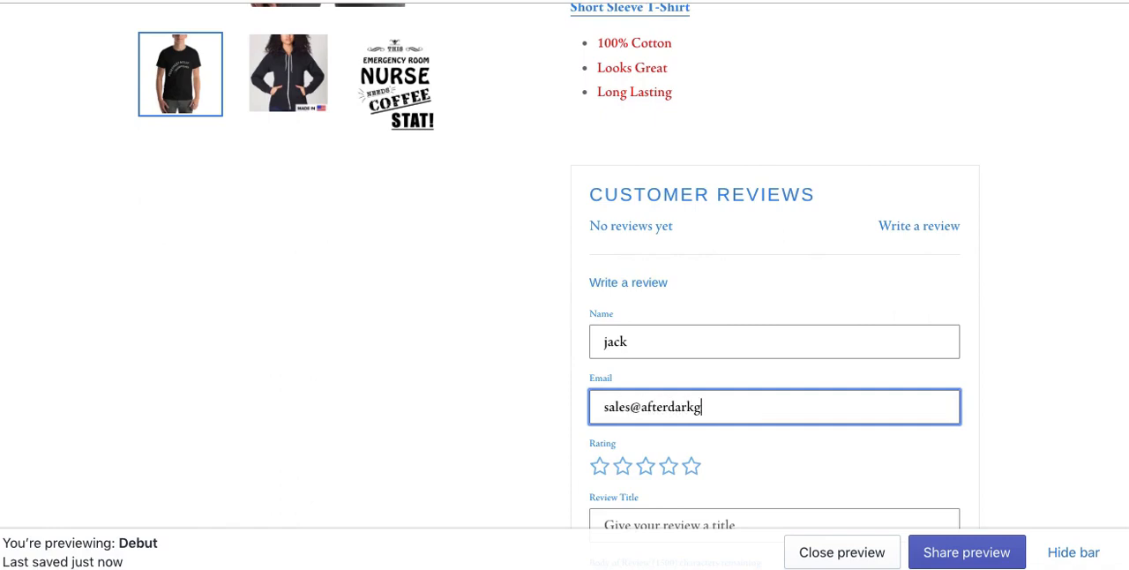
Step: Give the Short Sleeve T-Shirt review a five-star rating and the title Great Shirt
scroll(324, 340, down, 3)
click(694, 325)
click(642, 386)
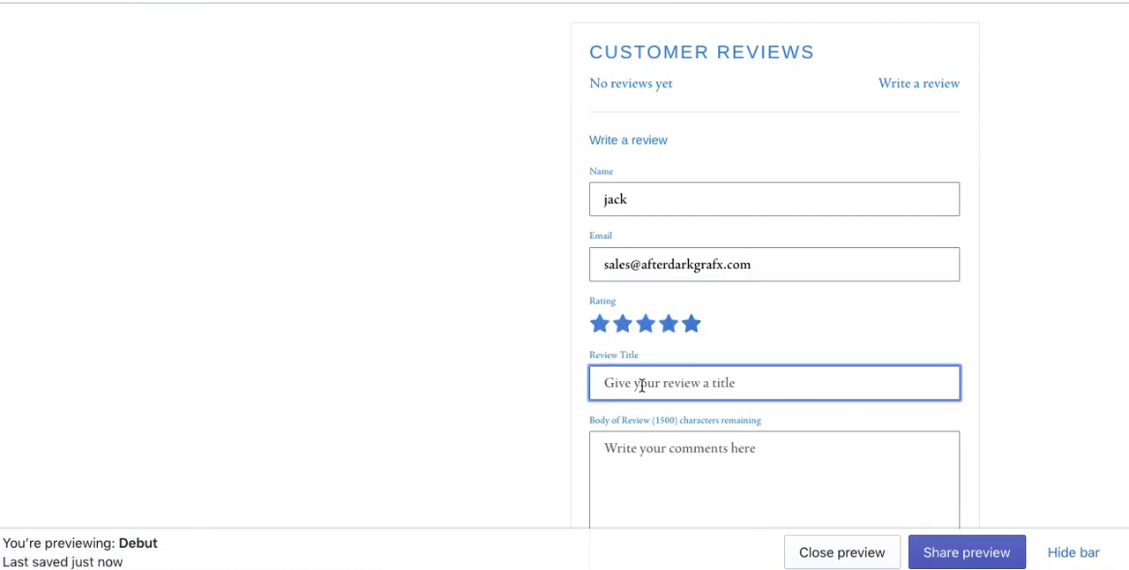
text(Great DD)
key(BackSpace)
key(BackSpace)
key(BackSpace)
text(S)
key(BackSpace)
text(Sh)
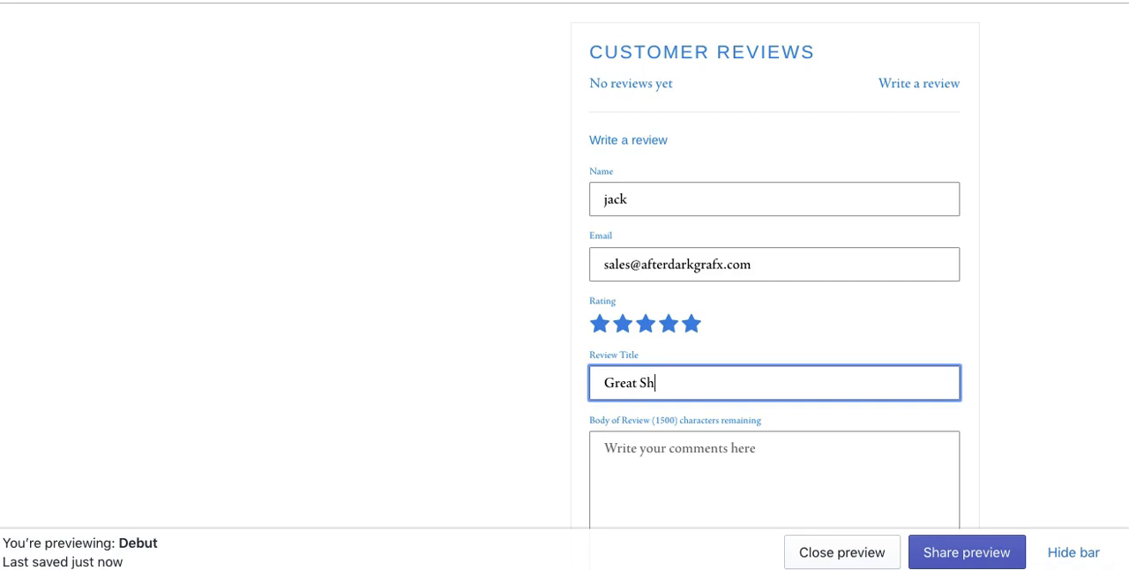
Step: Write "WOW! Awesome" as the body of the review and submit it
key(Tab)
text(WOW! Awessome)
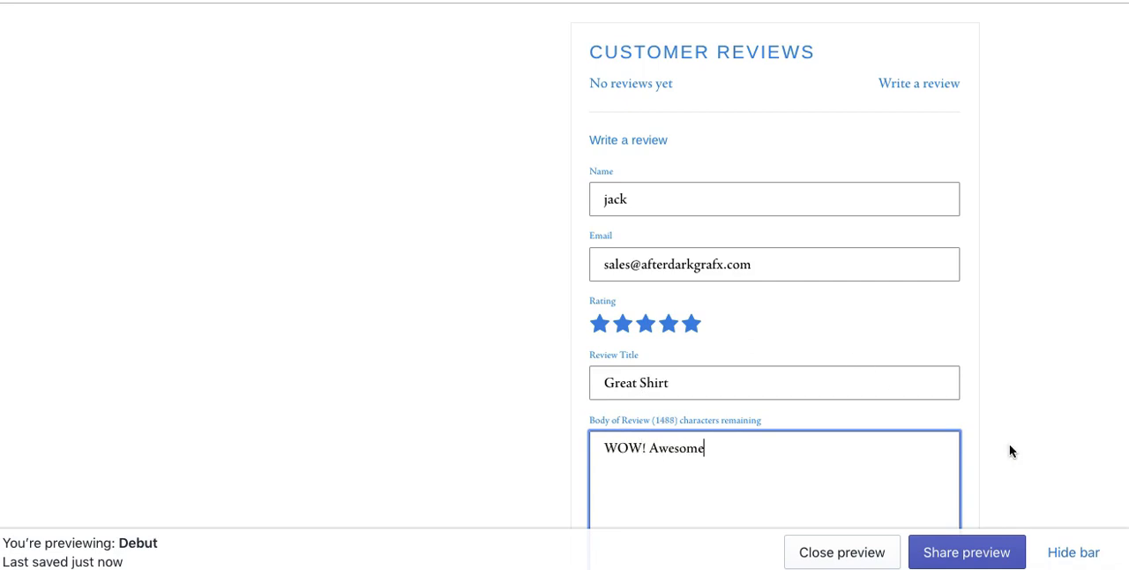
scroll(1009, 444, down, 5)
click(870, 363)
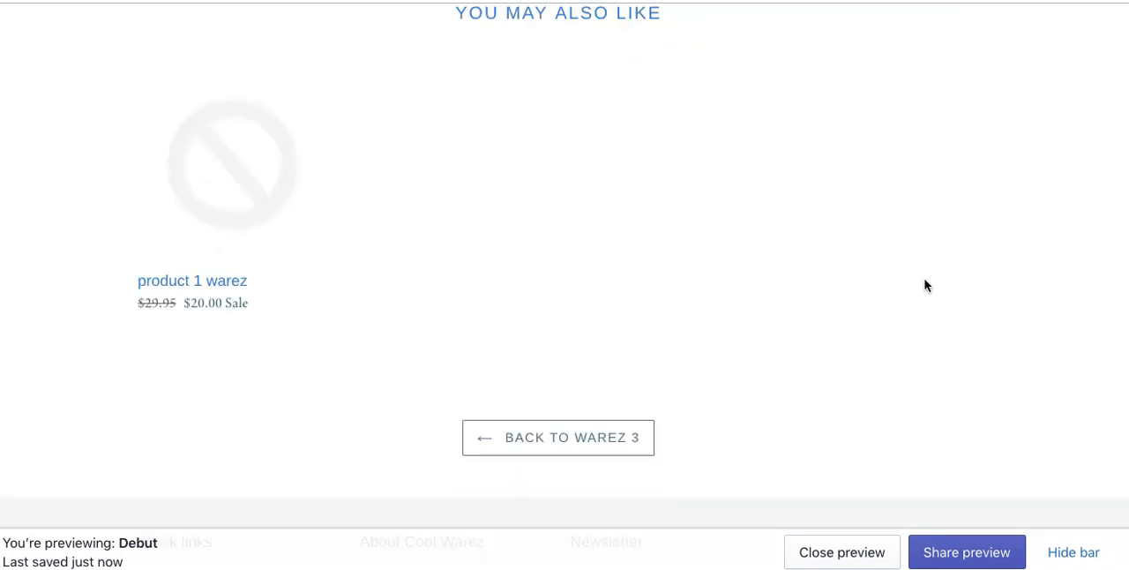
scroll(920, 281, up, 5)
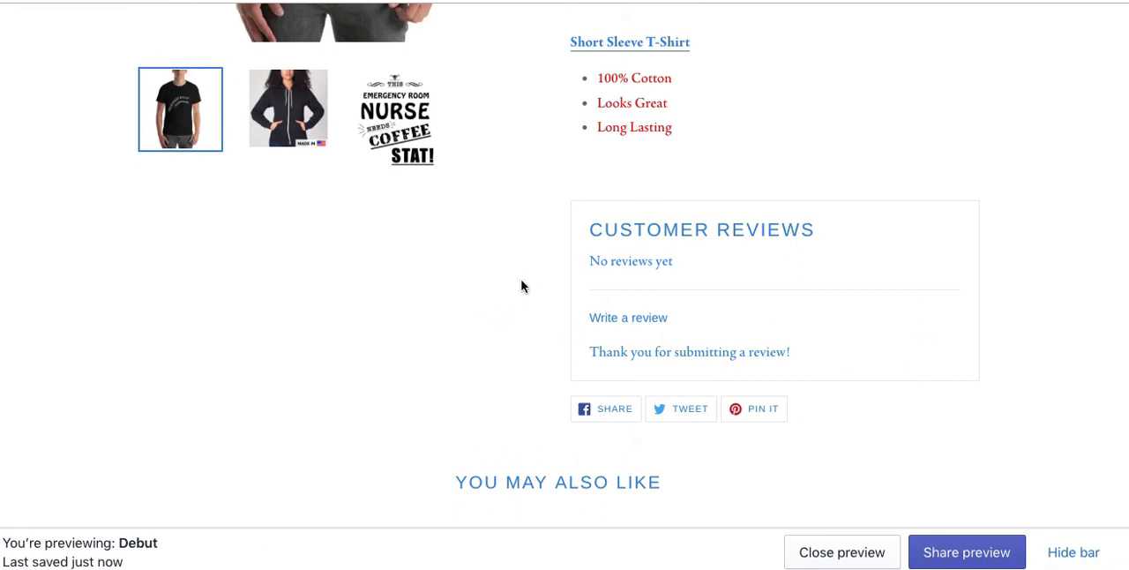
Step: Publish the Great Shirt review from the Product Reviews app's list of all reviews in the store admin
key(ctrl+shift+Tab)
key(ctrl+shift+Tab)
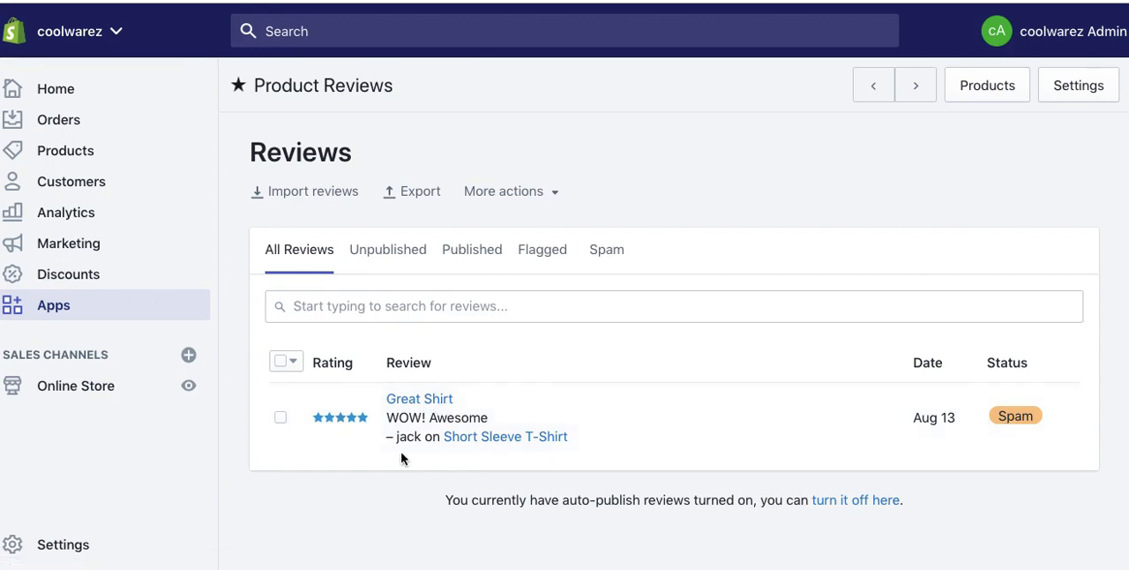
click(281, 417)
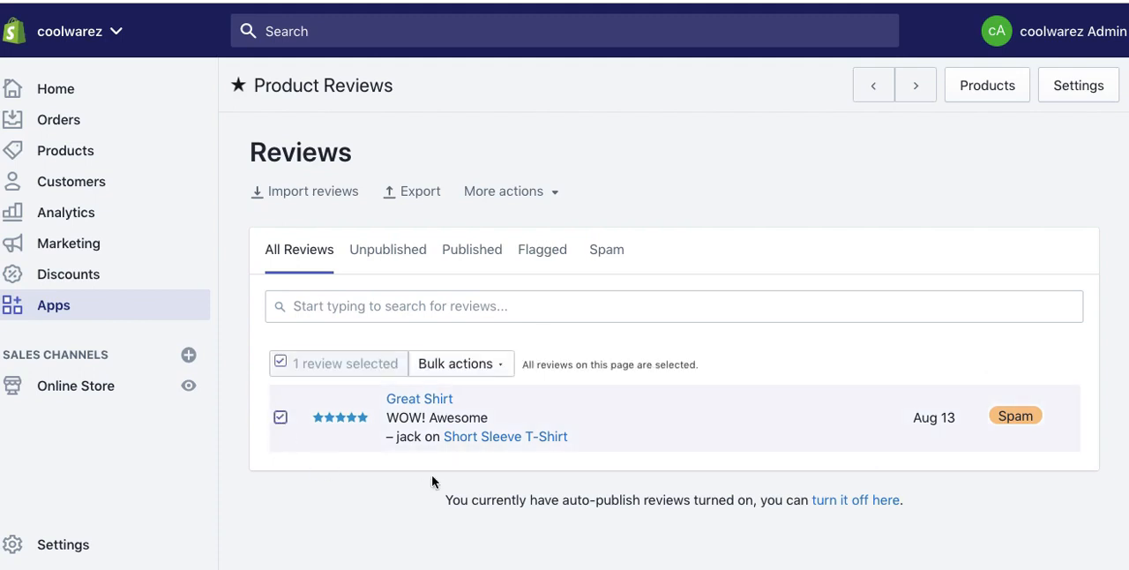
click(488, 364)
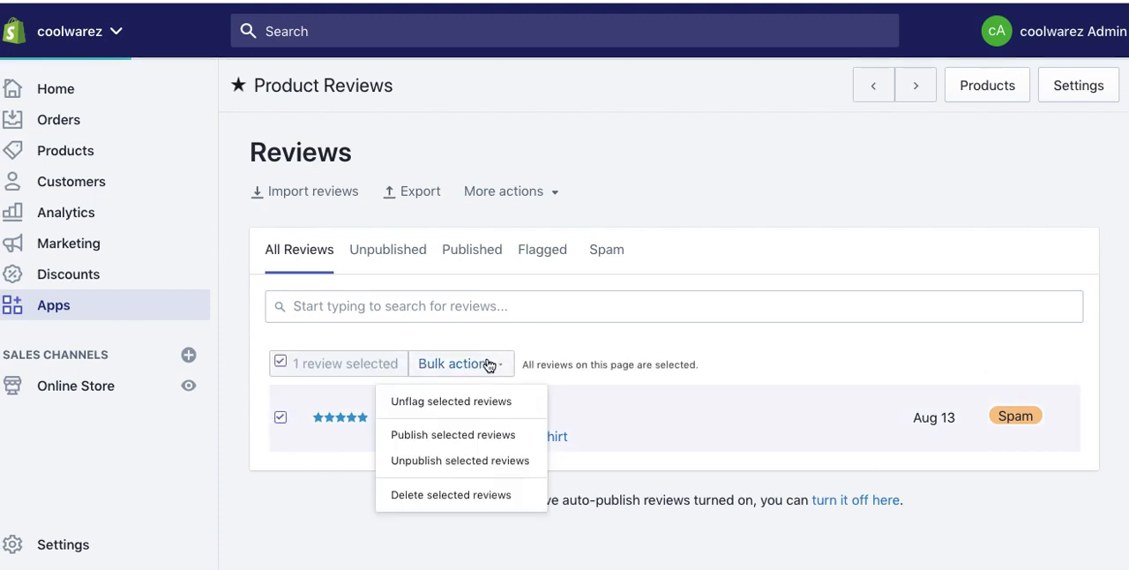
click(451, 435)
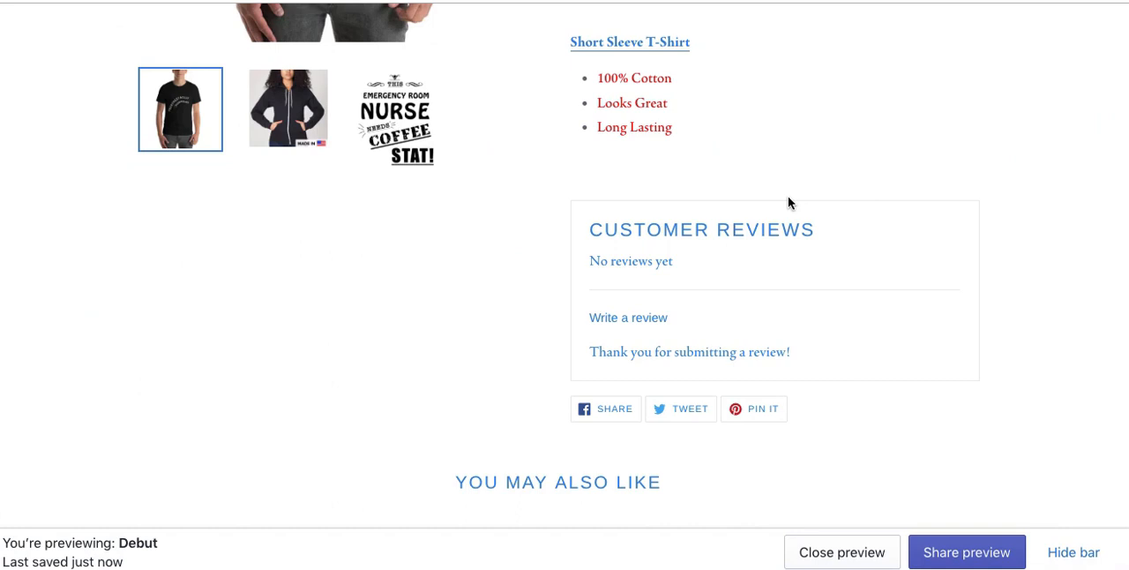
Step: Reload the Short Sleeve T-Shirt storefront page and examine the Customer Reviews section below its description
key(super+r)
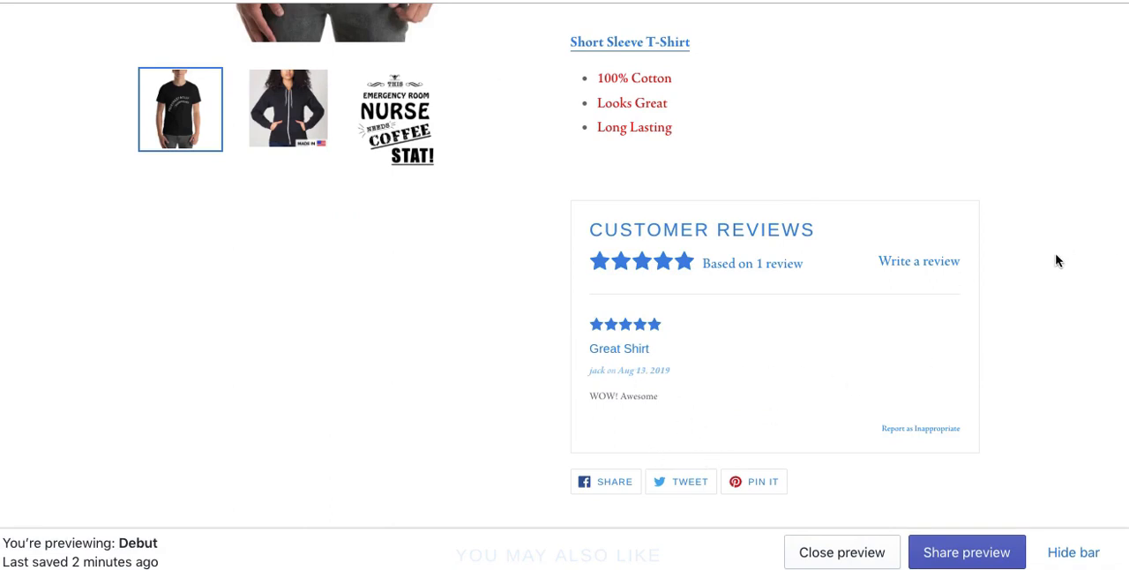
scroll(1037, 258, down, 10)
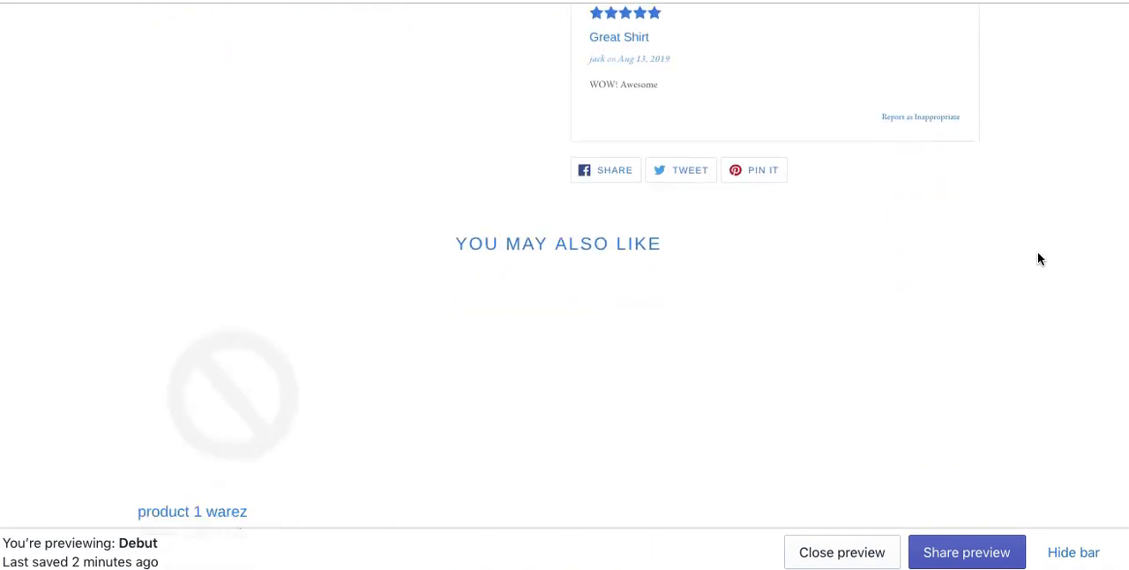
scroll(1037, 259, up, 7)
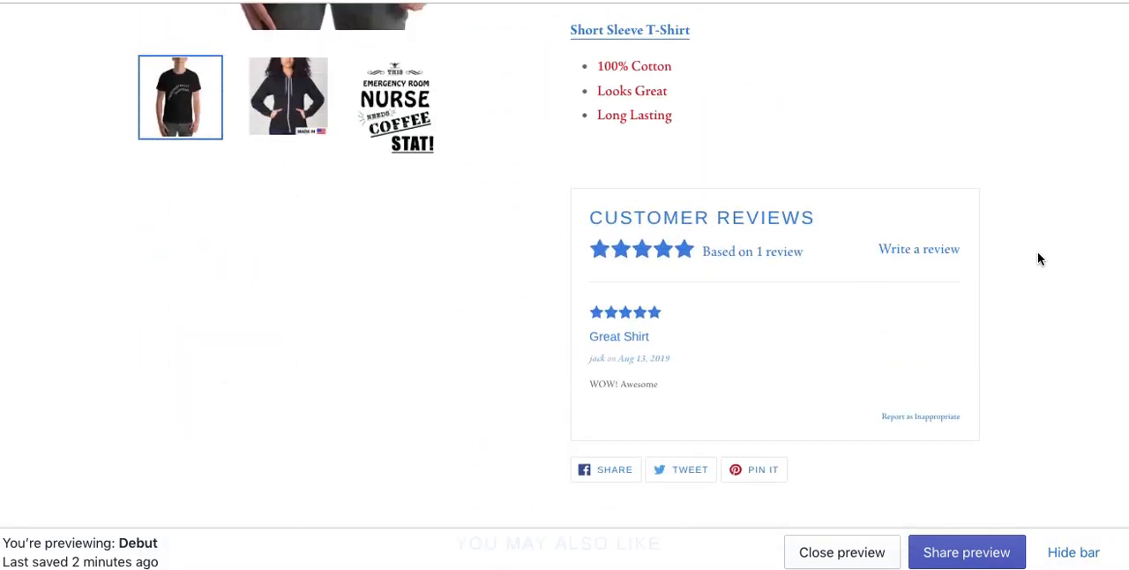
scroll(1037, 258, up, 3)
scroll(1037, 258, down, 2)
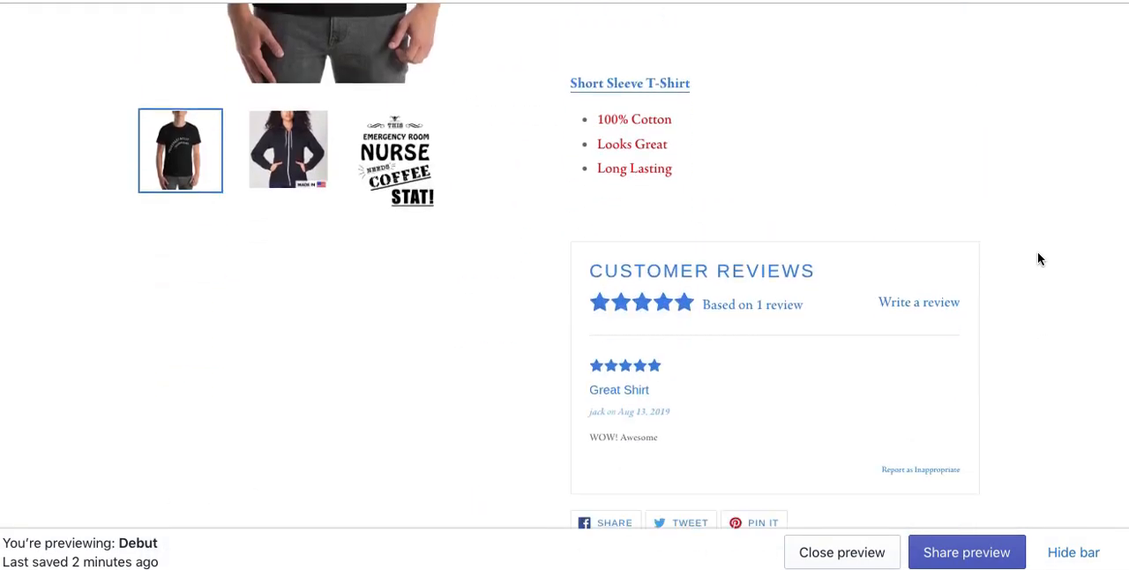
scroll(1037, 259, up, 3)
scroll(1038, 258, up, 5)
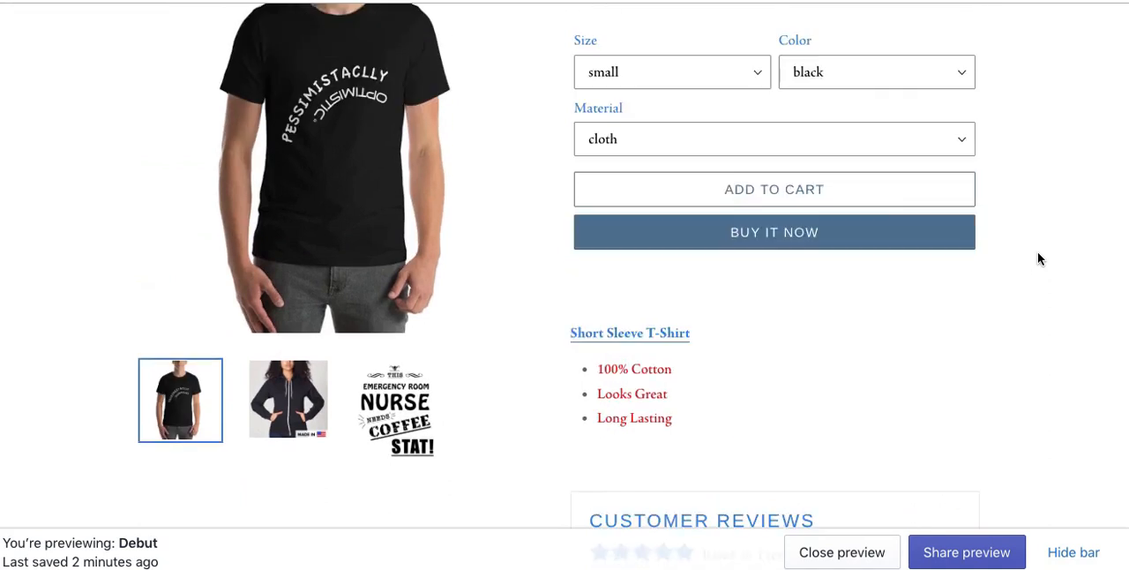
scroll(1037, 258, down, 7)
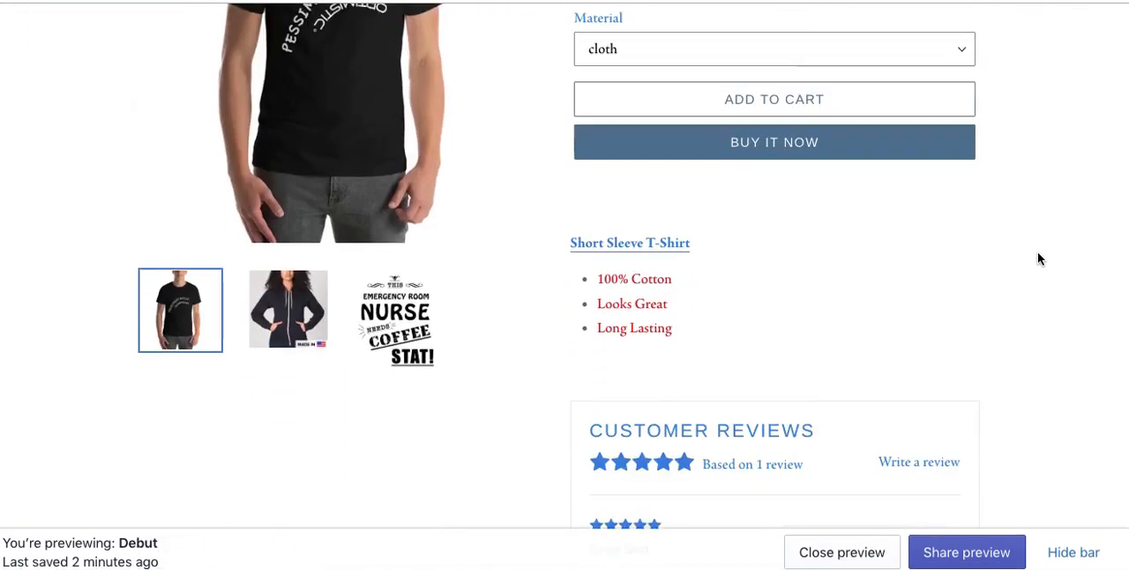
scroll(920, 226, down, 3)
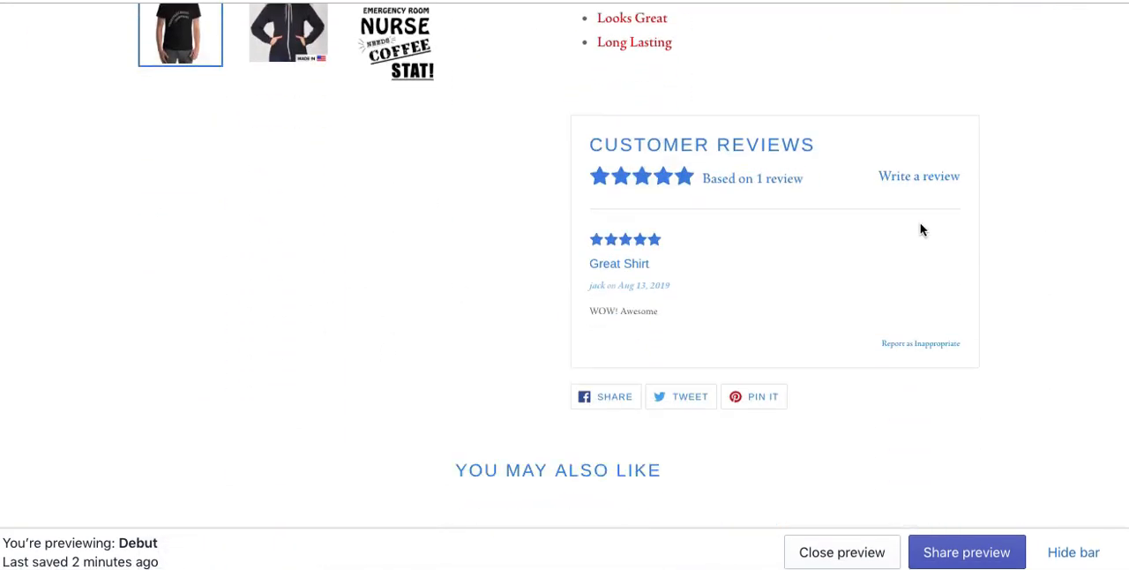
scroll(920, 227, up, 10)
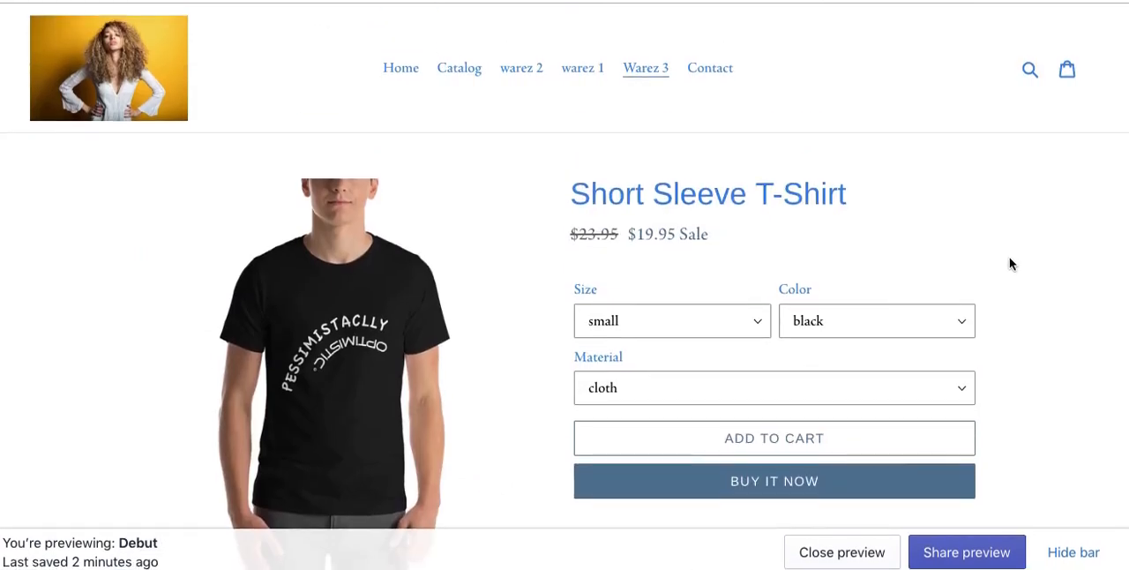
Step: Return to the store admin, open Discounts, and look at the automatic discounts before going back to discount codes
key(ctrl+Tab)
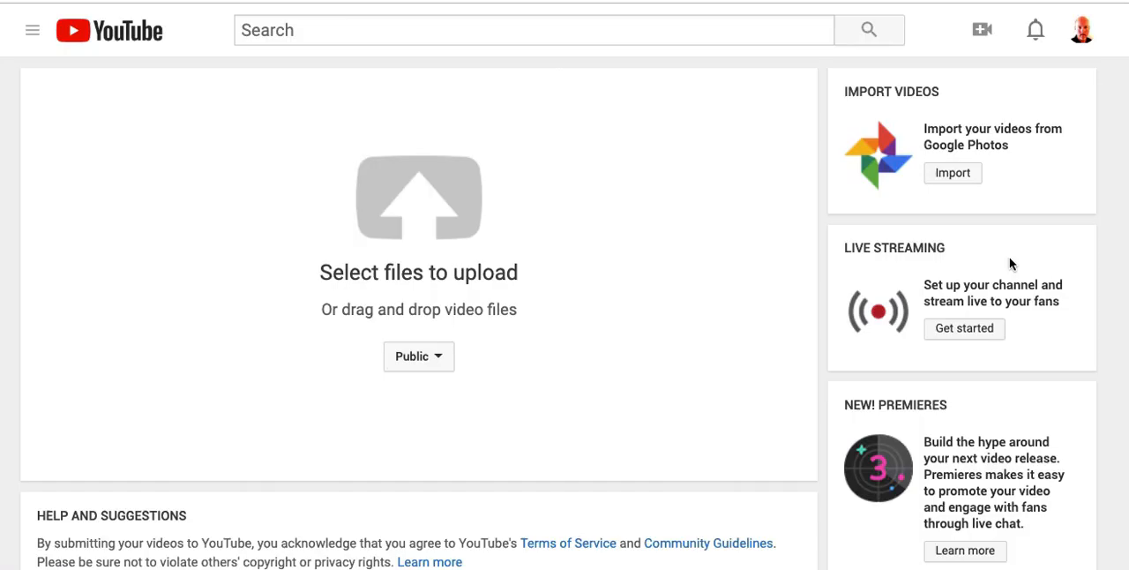
key(ctrl+shift+Tab)
key(ctrl+shift+Tab)
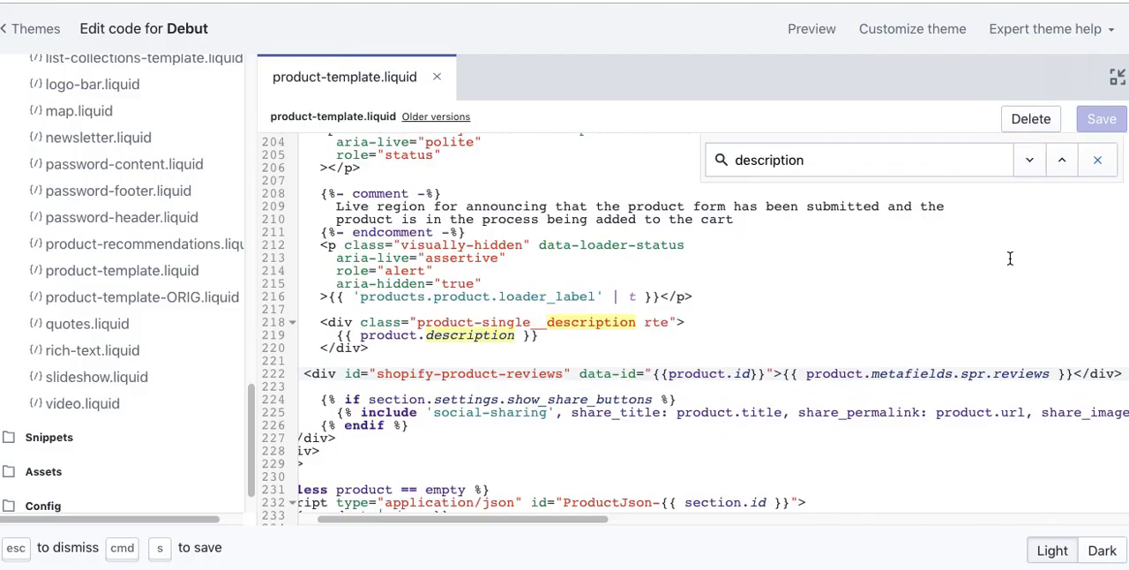
key(ctrl+shift+Tab)
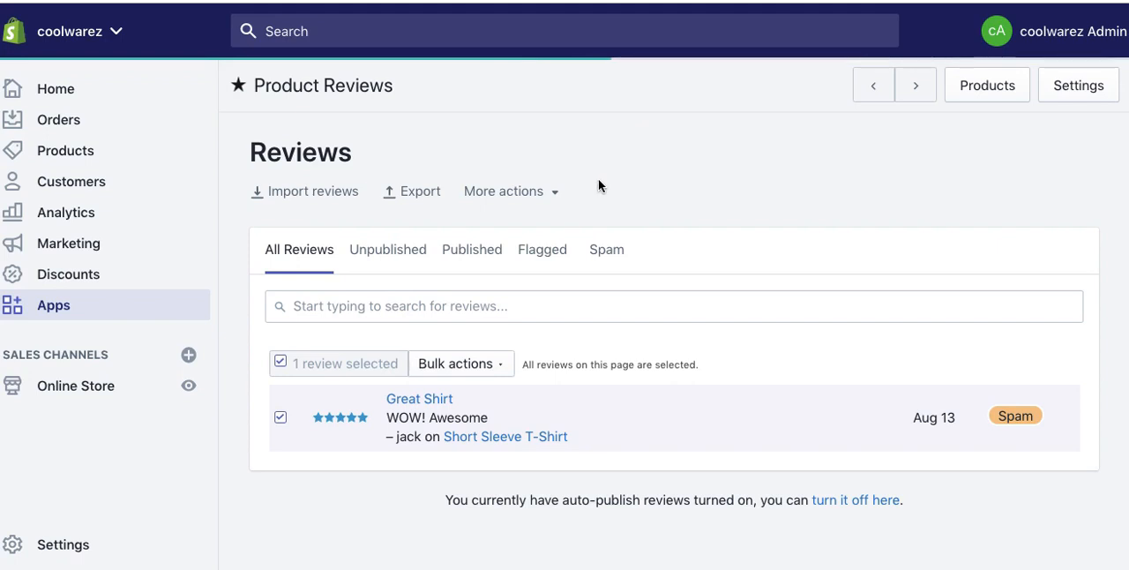
click(73, 284)
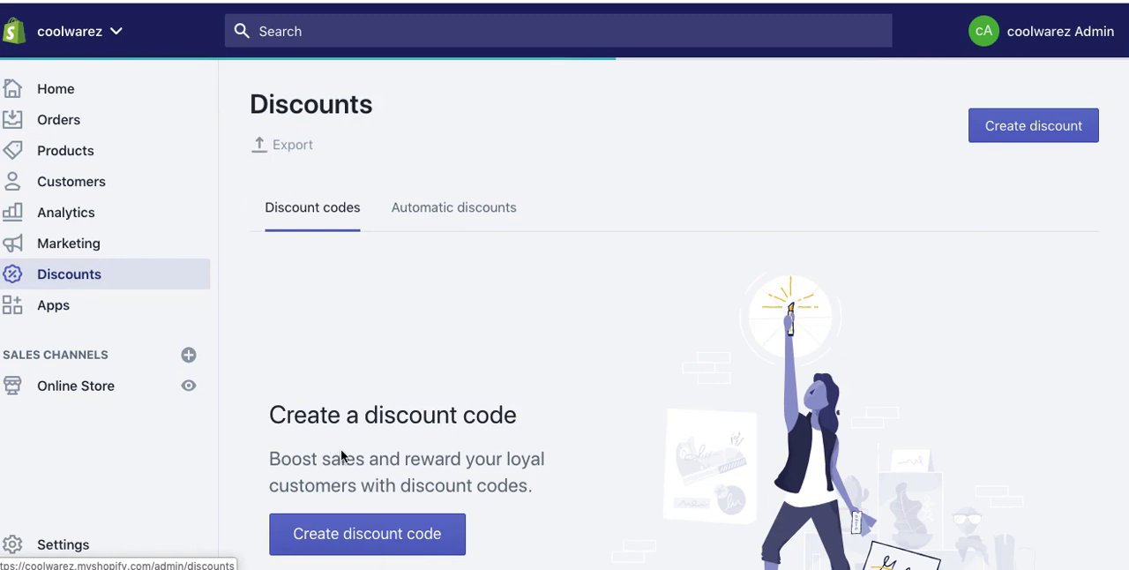
click(439, 222)
click(330, 218)
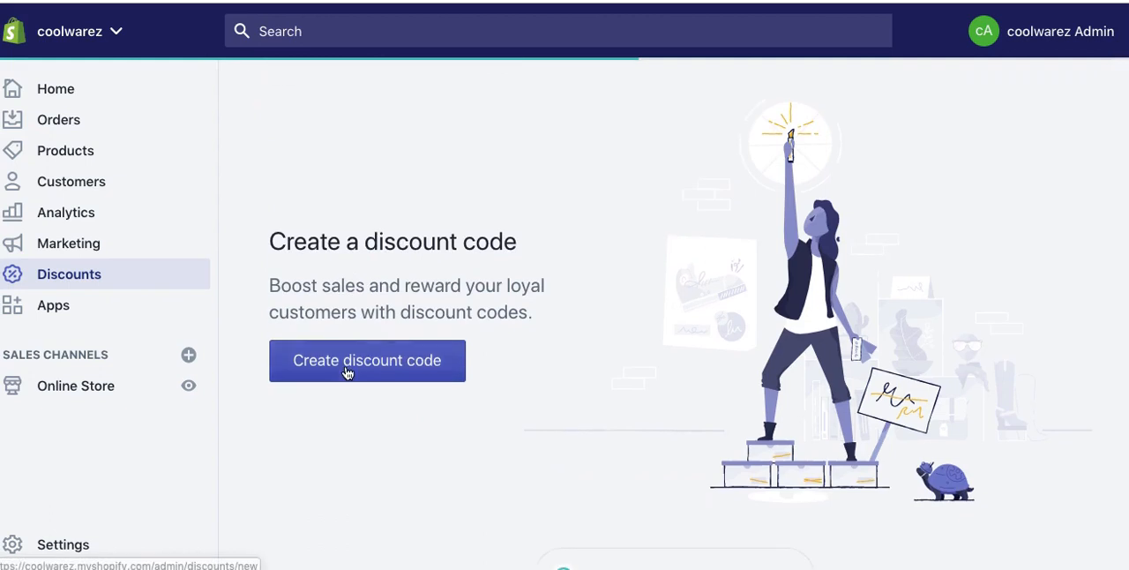
Step: Create a new discount code and name it SPRINGSALE
click(349, 371)
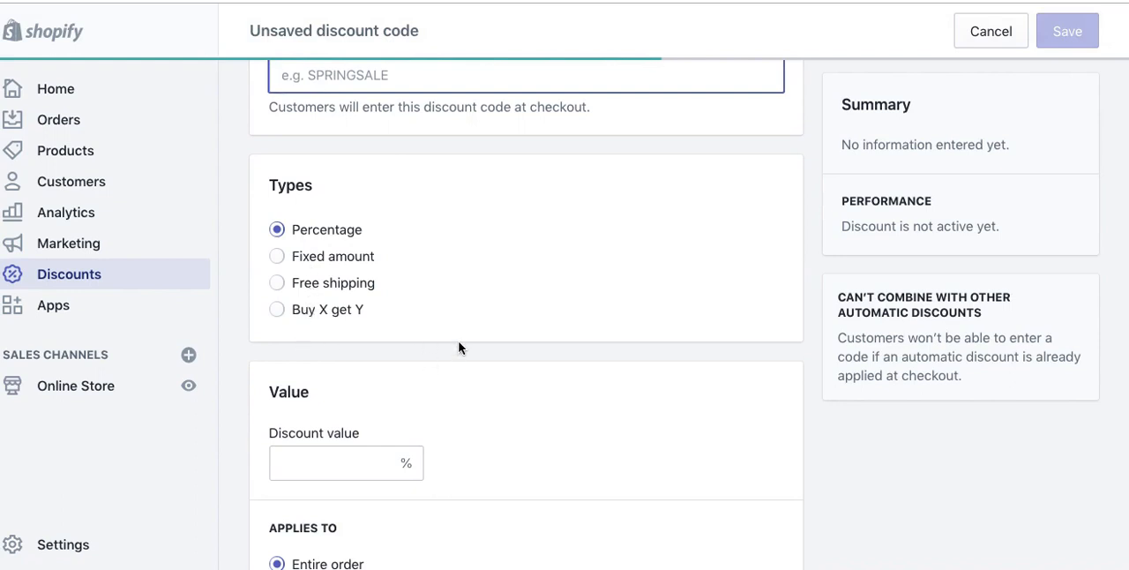
scroll(459, 348, up, 3)
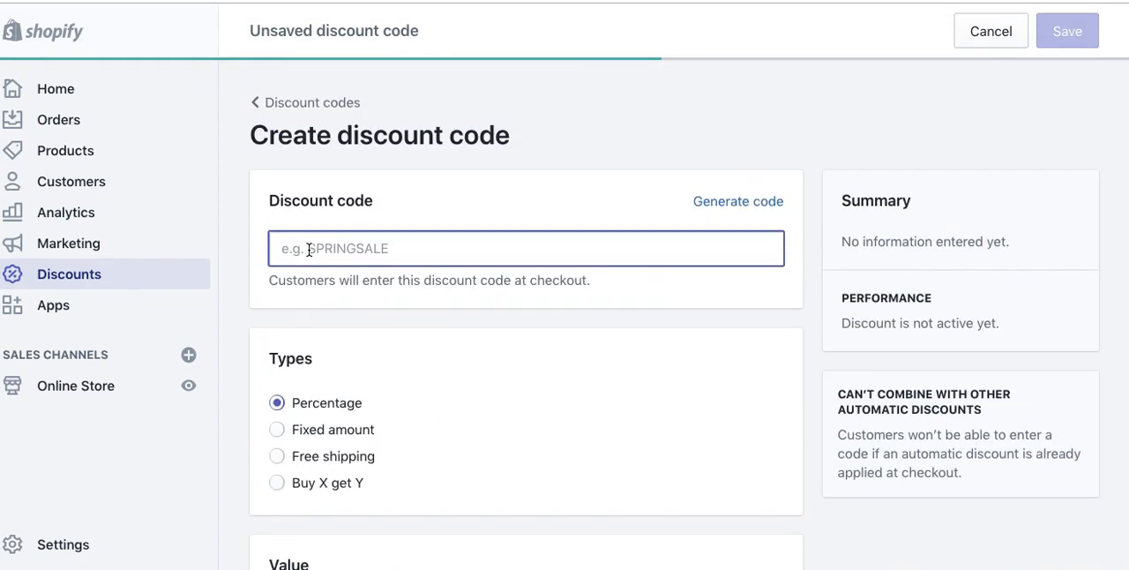
text(SPRINGSALE)
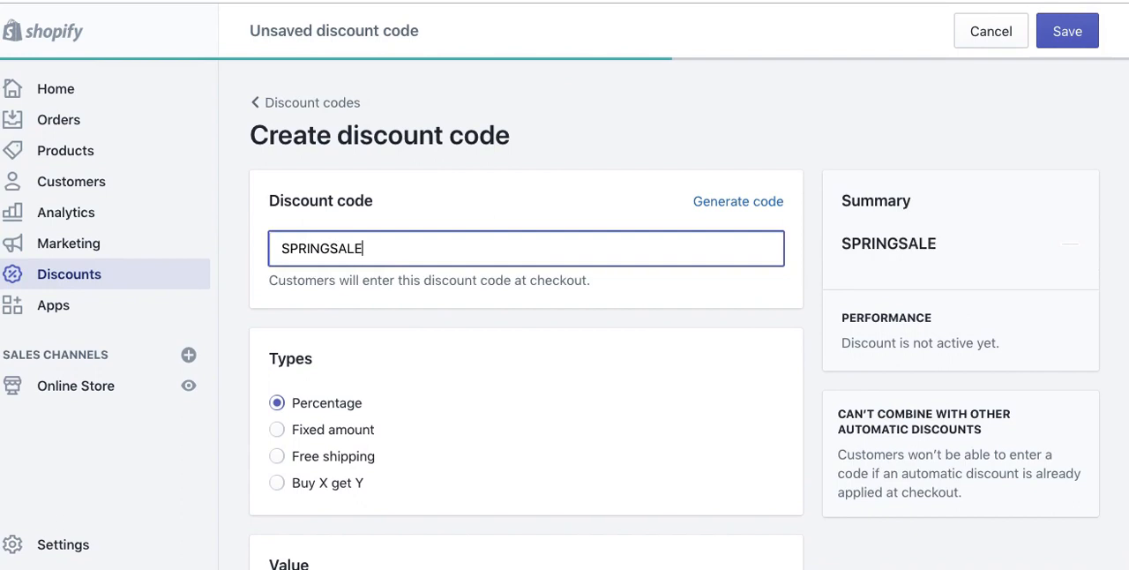
drag(959, 255, 848, 248)
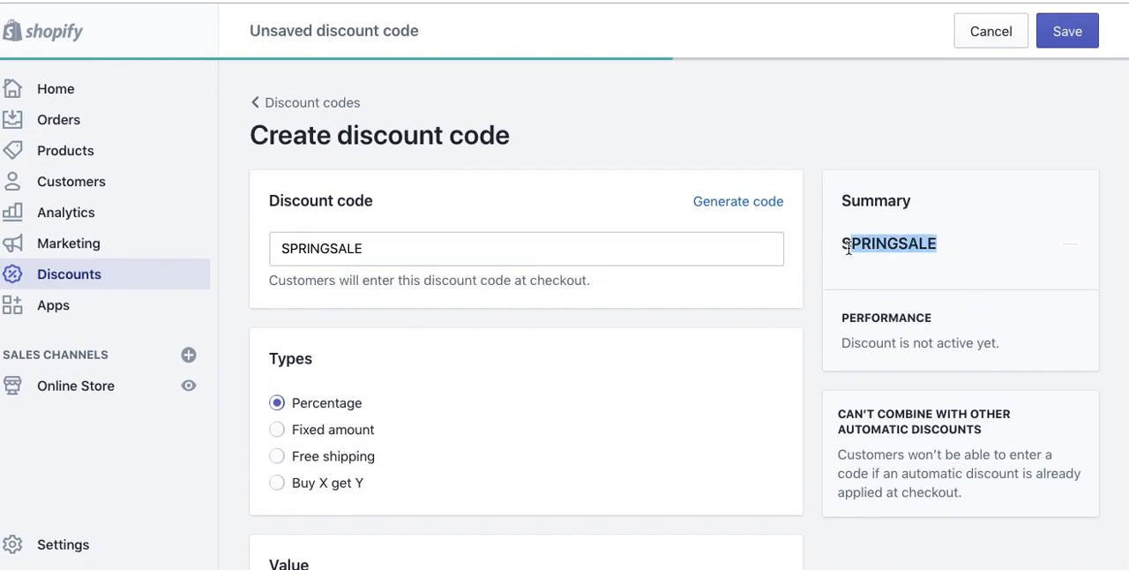
click(803, 371)
Step: Set the percentage discount value of the SPRINGSALE code to 10%
scroll(804, 371, down, 3)
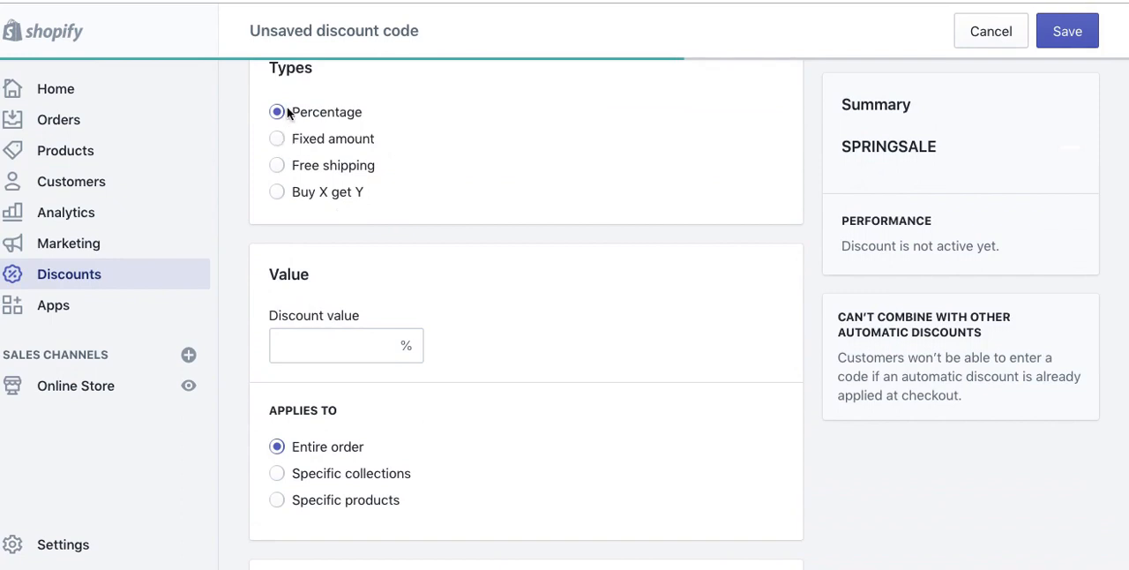
click(302, 346)
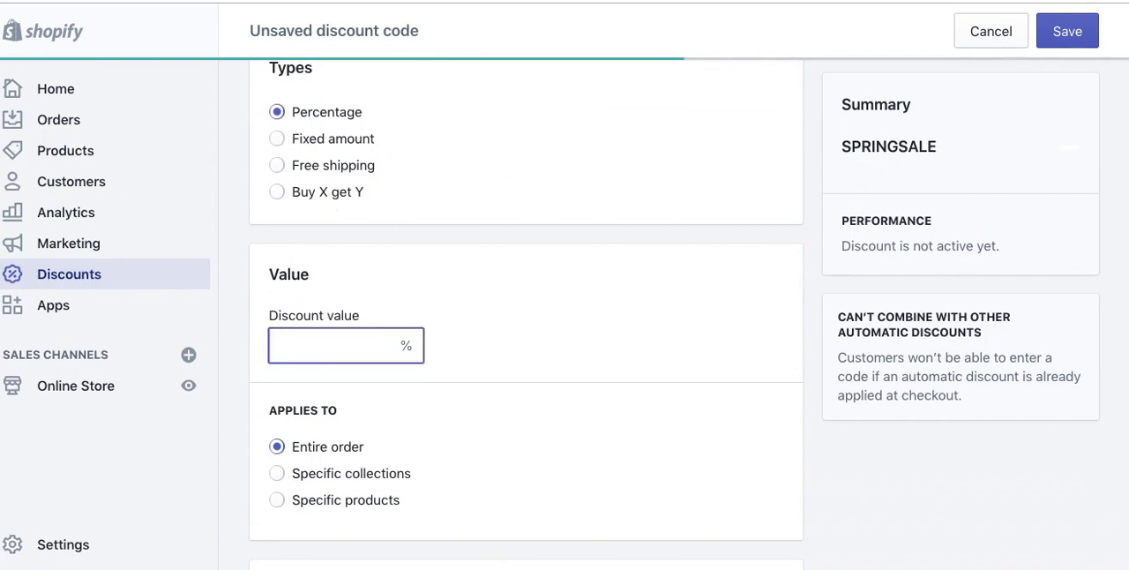
text(10)
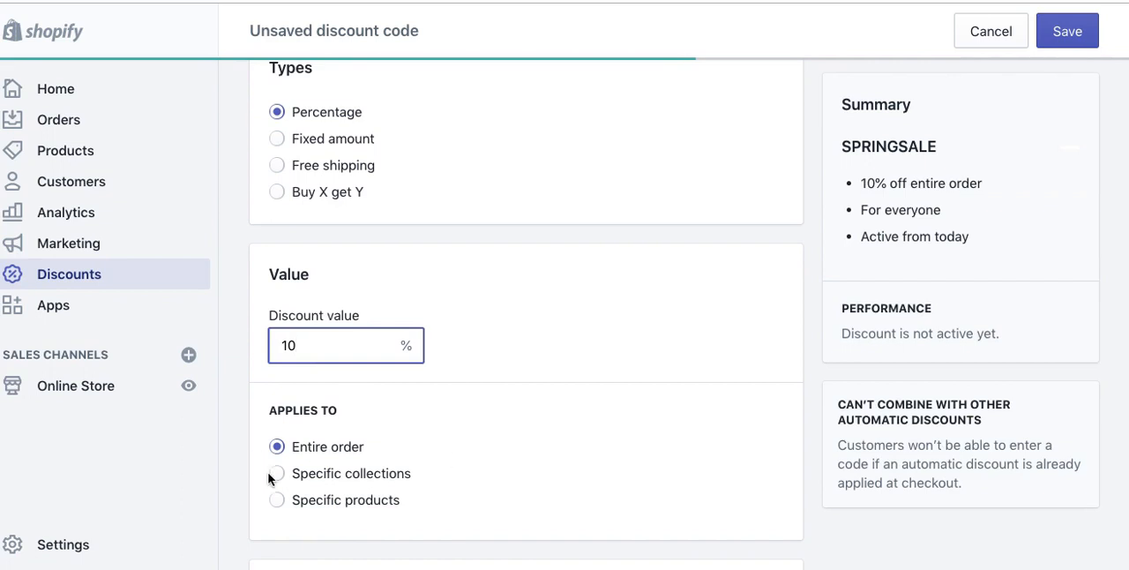
scroll(272, 470, down, 3)
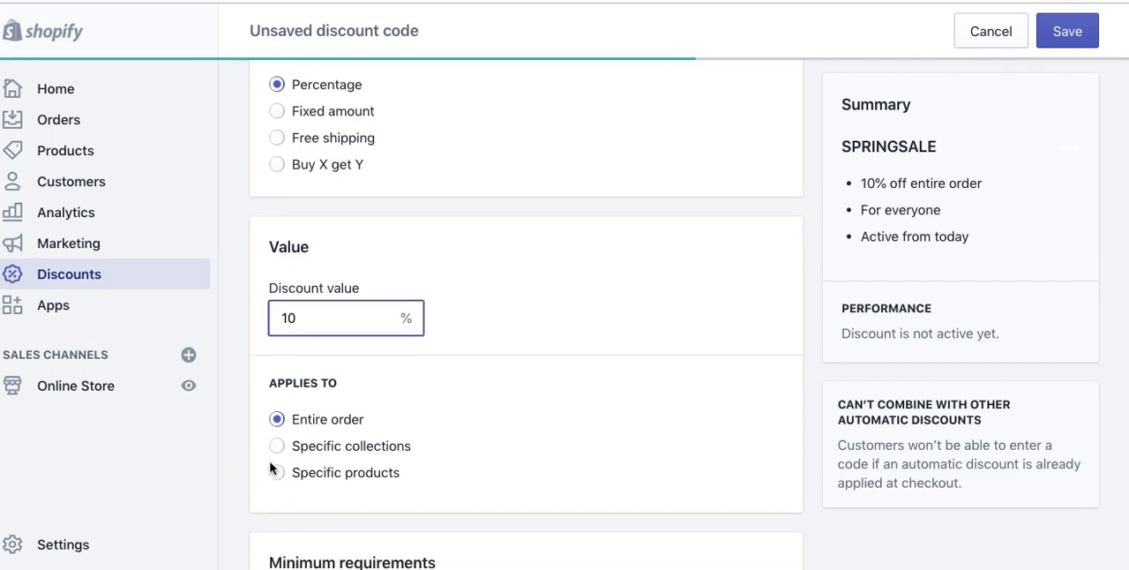
Step: Apply the SPRINGSALE discount to specific collections and add the Warez 3 collection
click(276, 331)
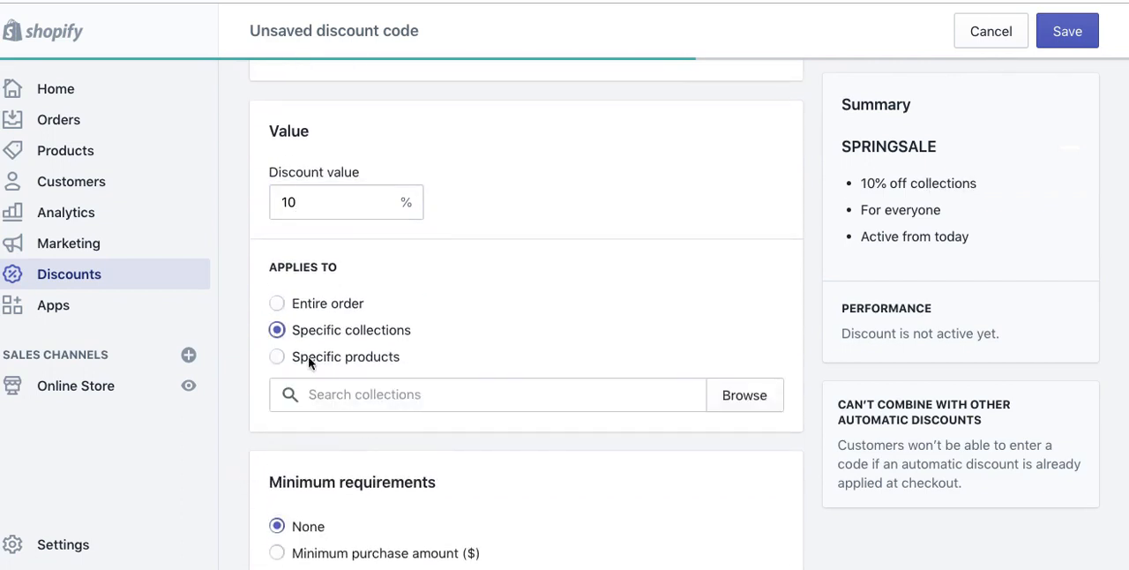
click(277, 302)
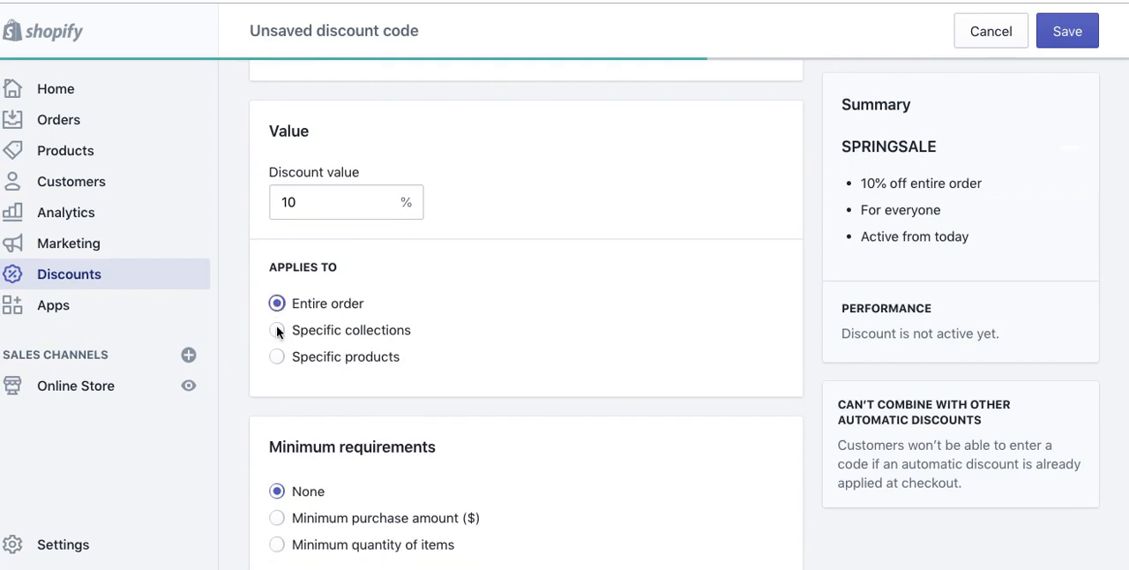
click(277, 330)
click(327, 394)
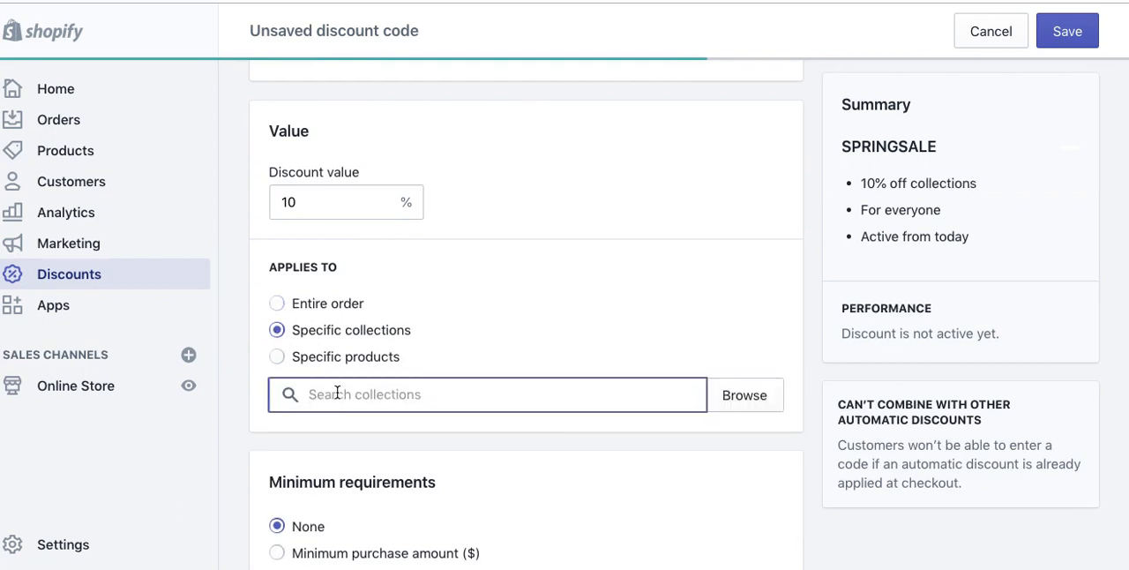
scroll(361, 398, down, 3)
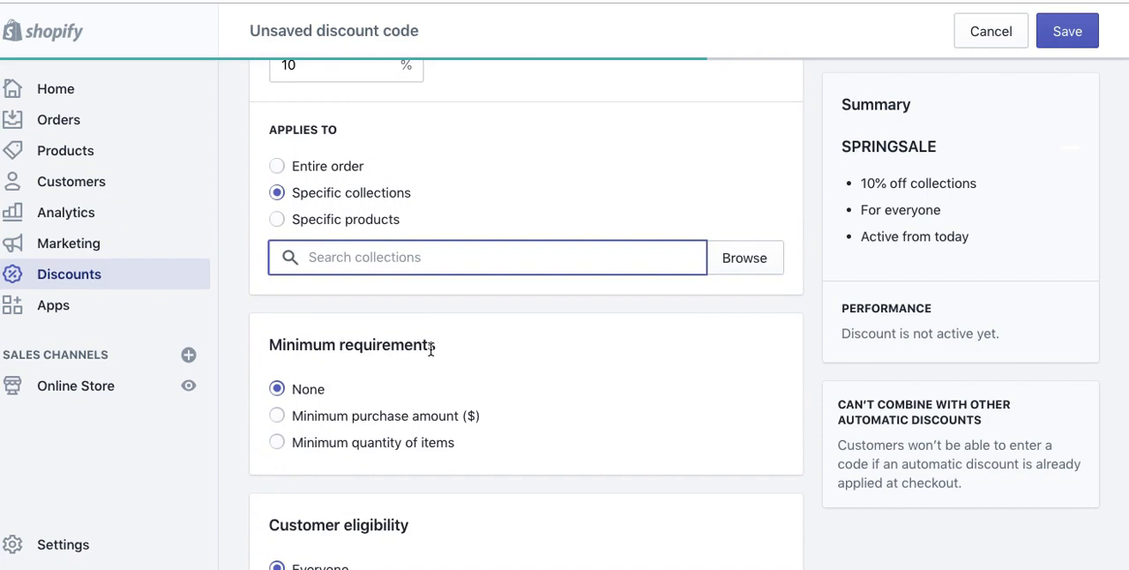
text(war)
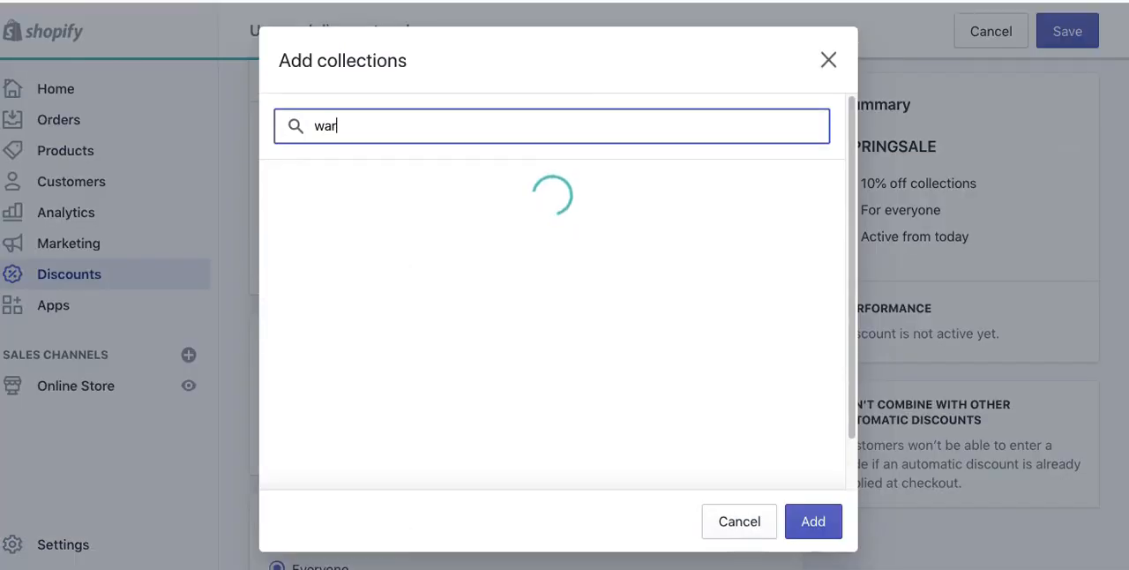
click(379, 353)
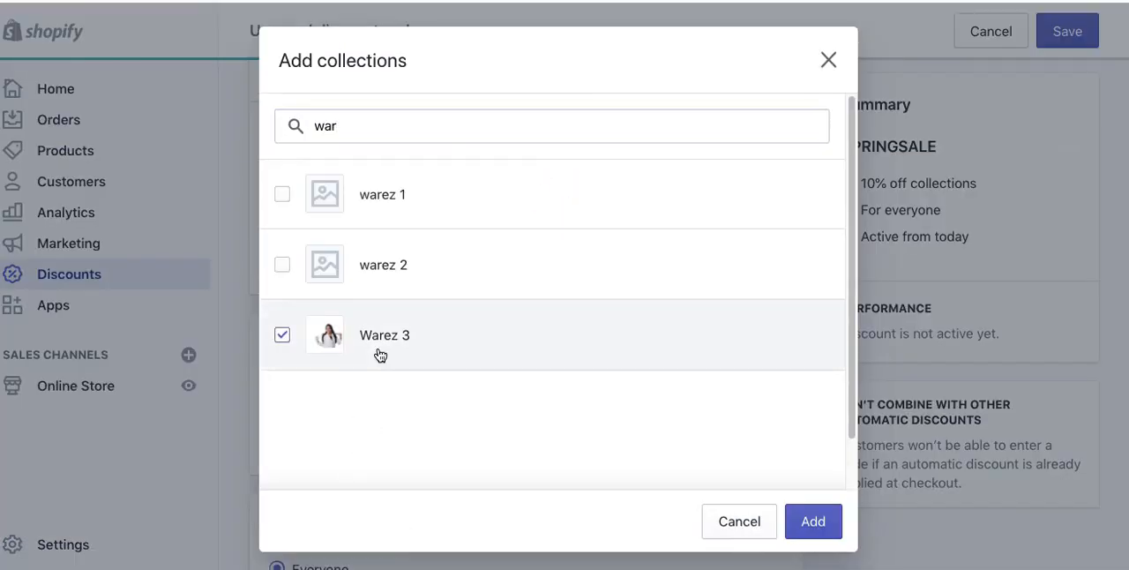
click(811, 522)
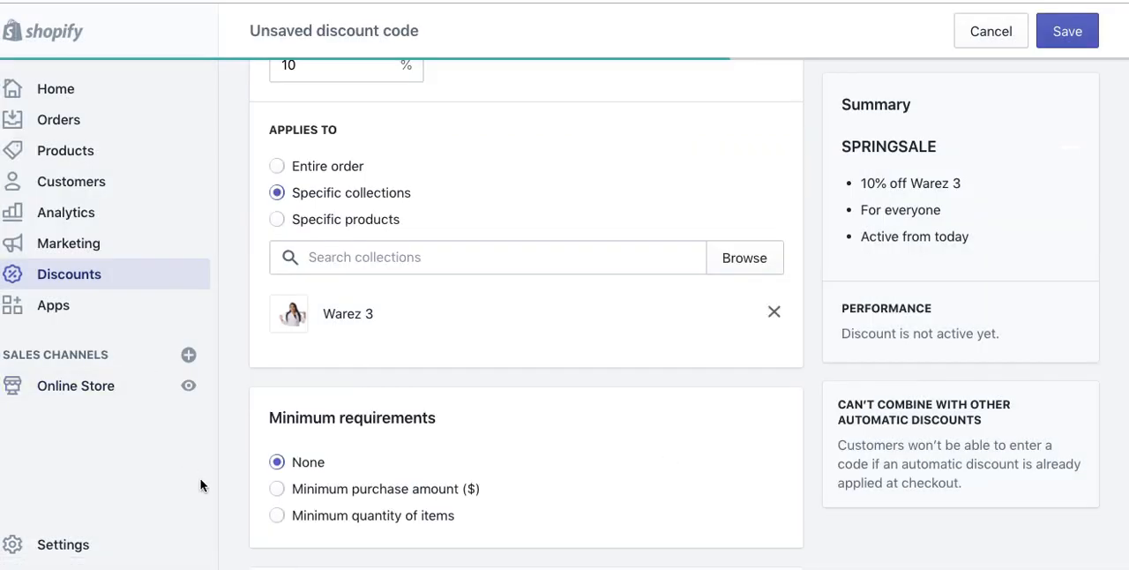
Step: Require a minimum purchase amount of $50.00 for the discount code
scroll(221, 474, down, 3)
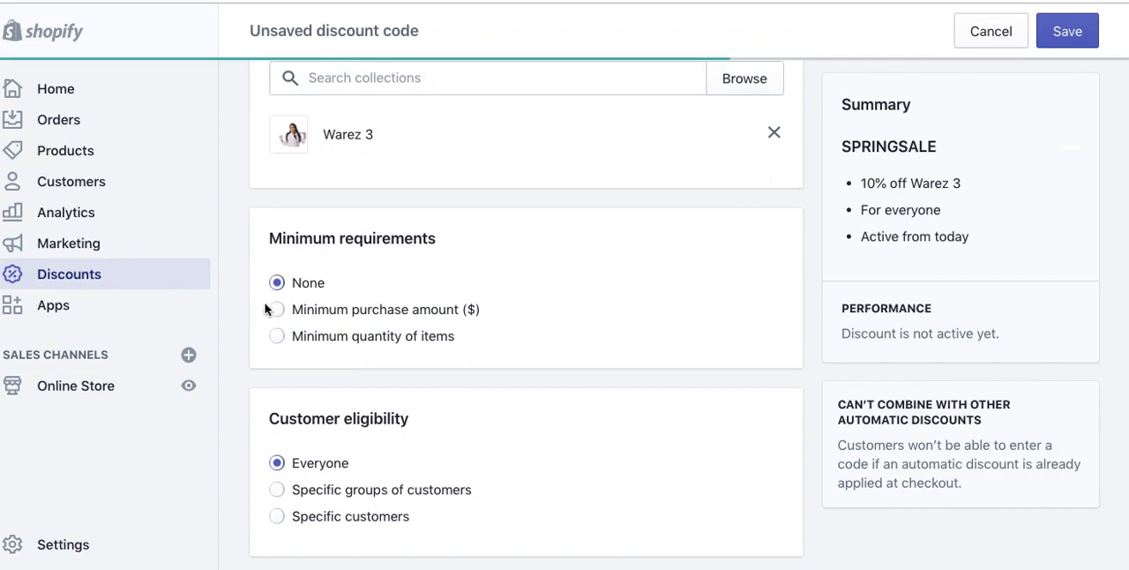
click(277, 309)
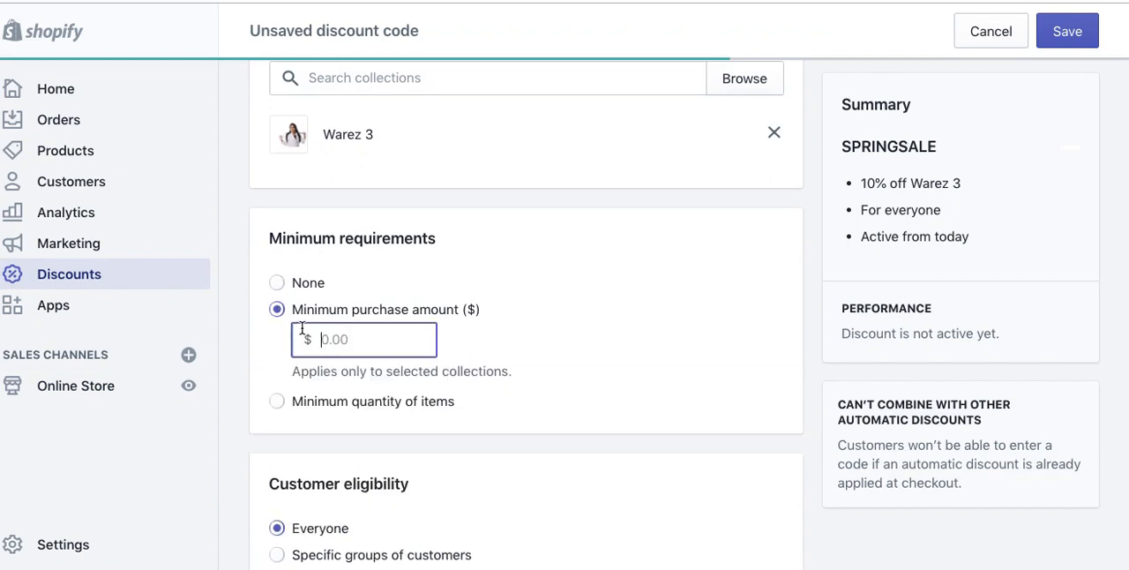
text(100)
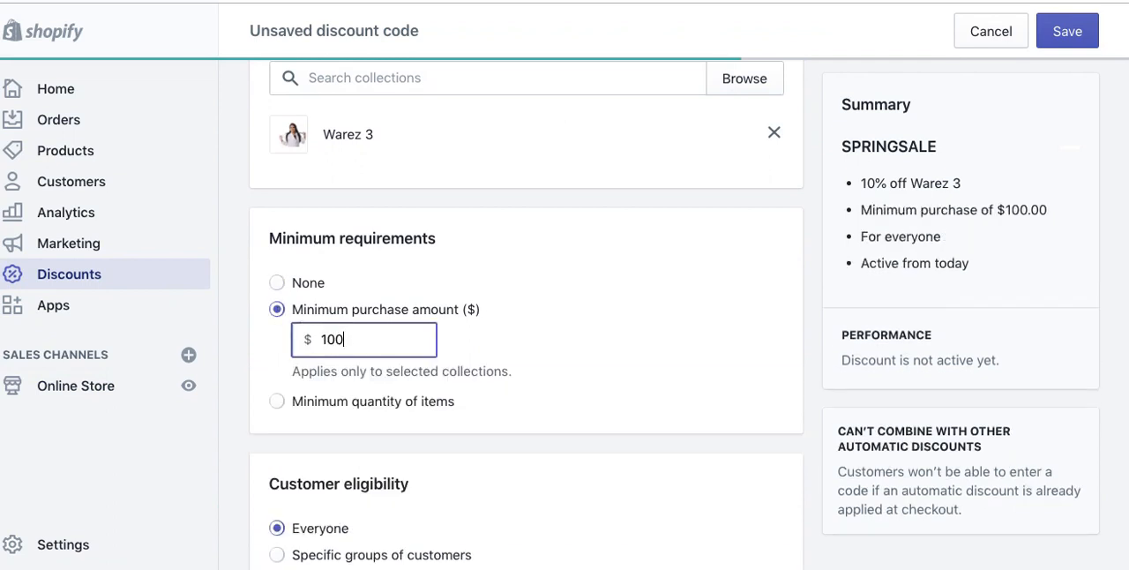
key(BackSpace)
key(BackSpace)
key(BackSpace)
text(60)
key(BackSpace)
key(BackSpace)
text(45)
key(BackSpace)
key(BackSpace)
text(50)
click(280, 333)
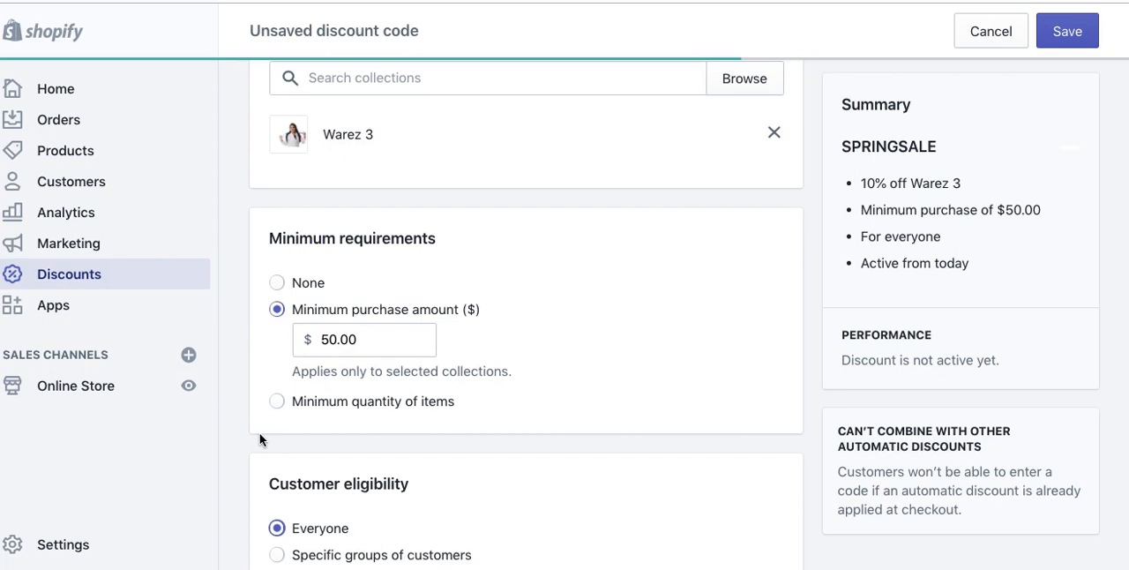
Step: Try the specific groups and specific customers eligibility options, and set eligibility back to everyone
scroll(259, 439, down, 5)
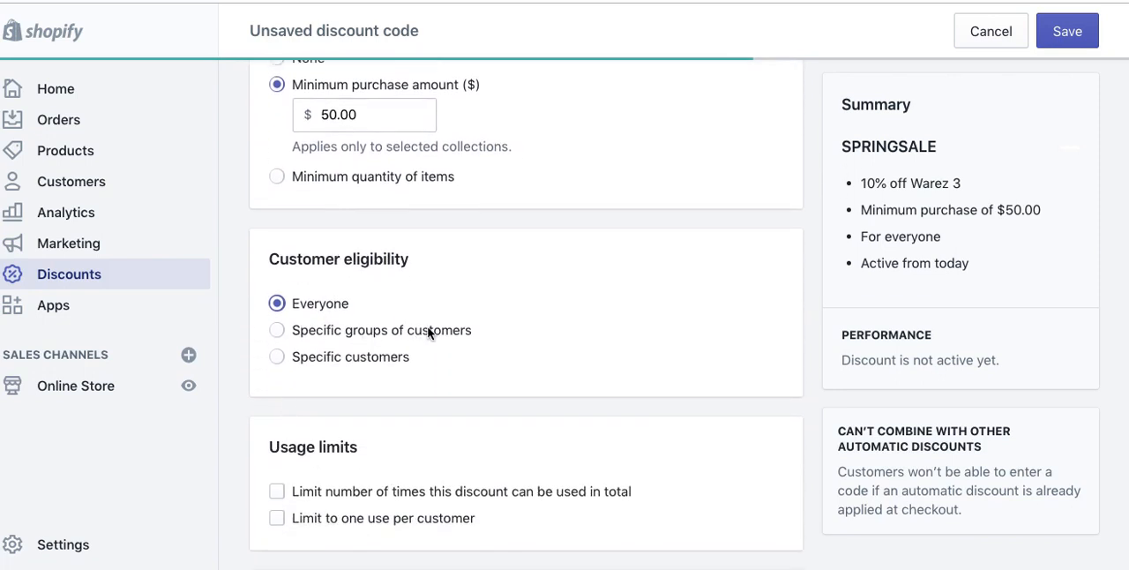
click(277, 329)
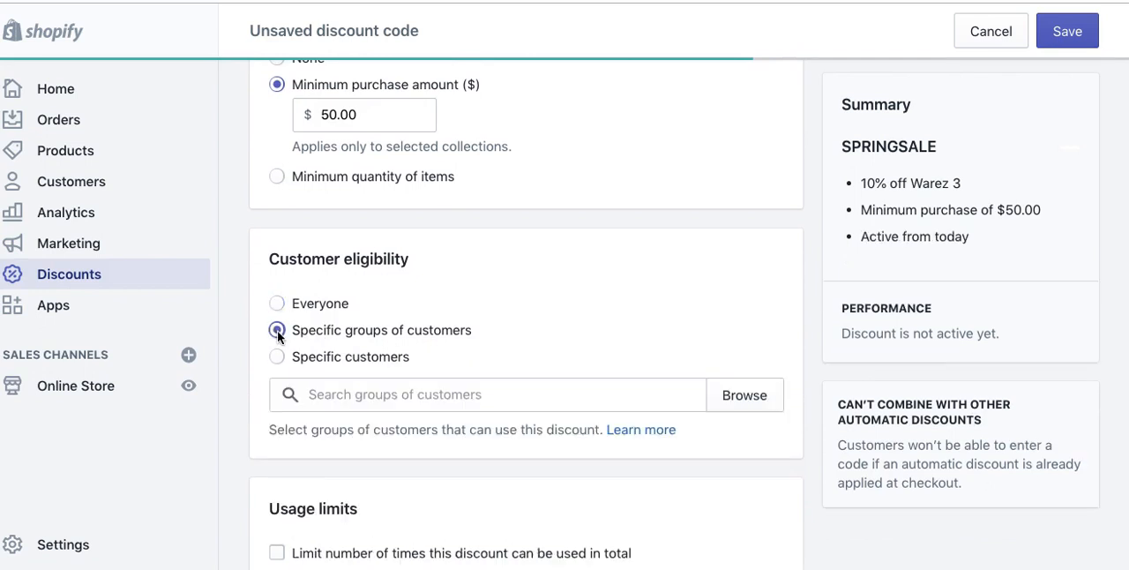
click(362, 399)
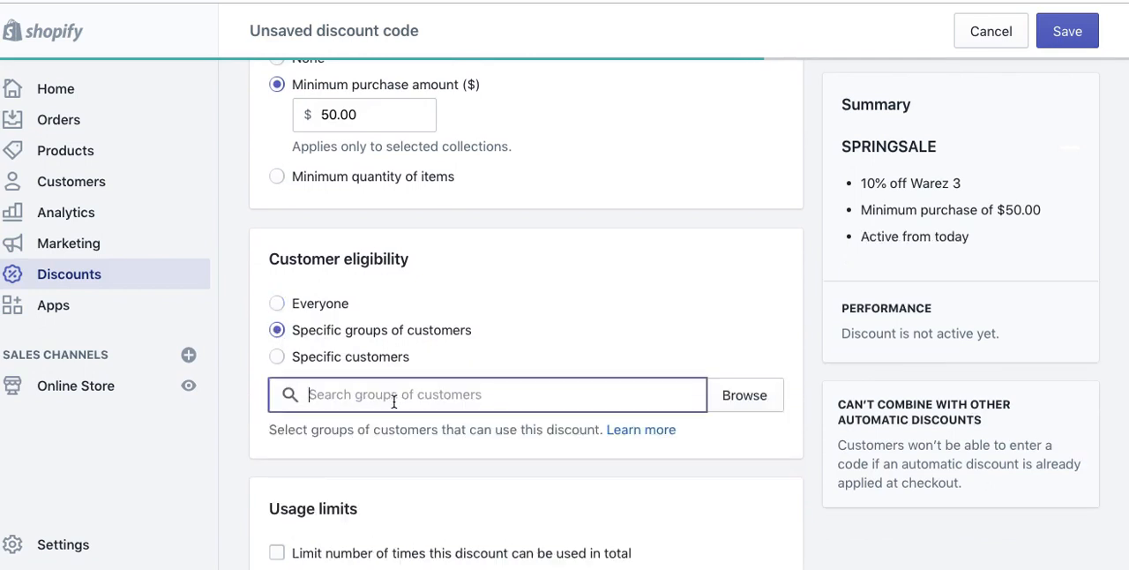
click(275, 357)
click(357, 399)
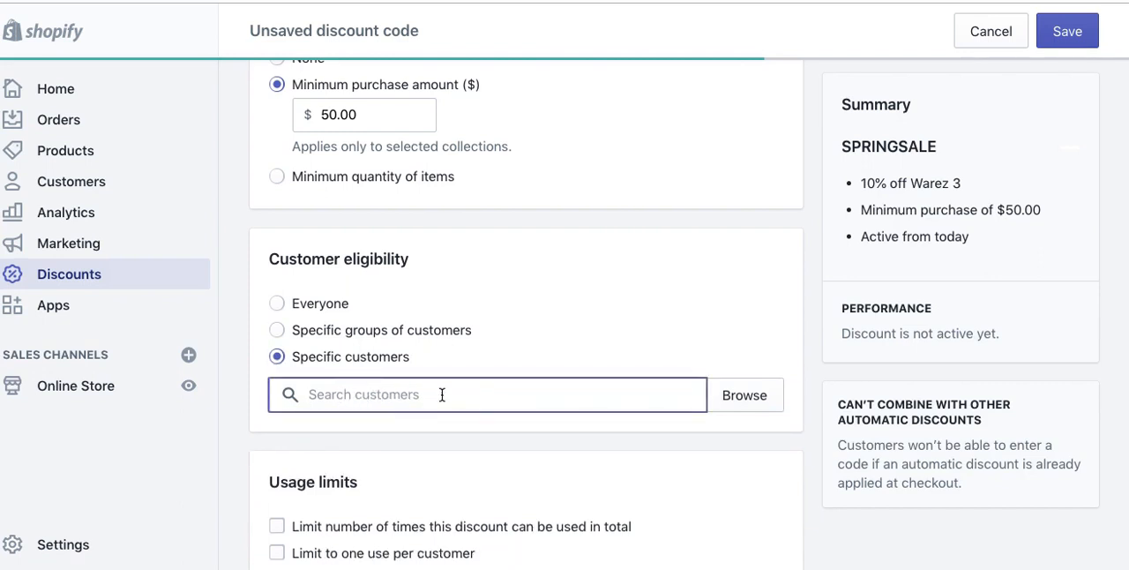
click(277, 303)
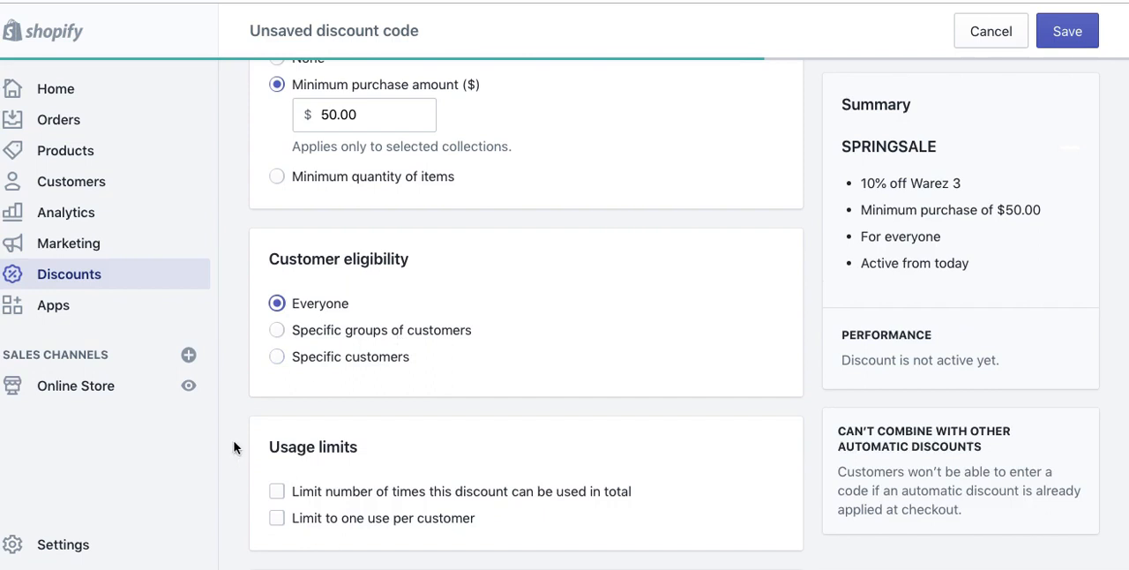
Step: Limit the discount to one use per customer and set its start date to 2019-09-01
scroll(234, 447, down, 5)
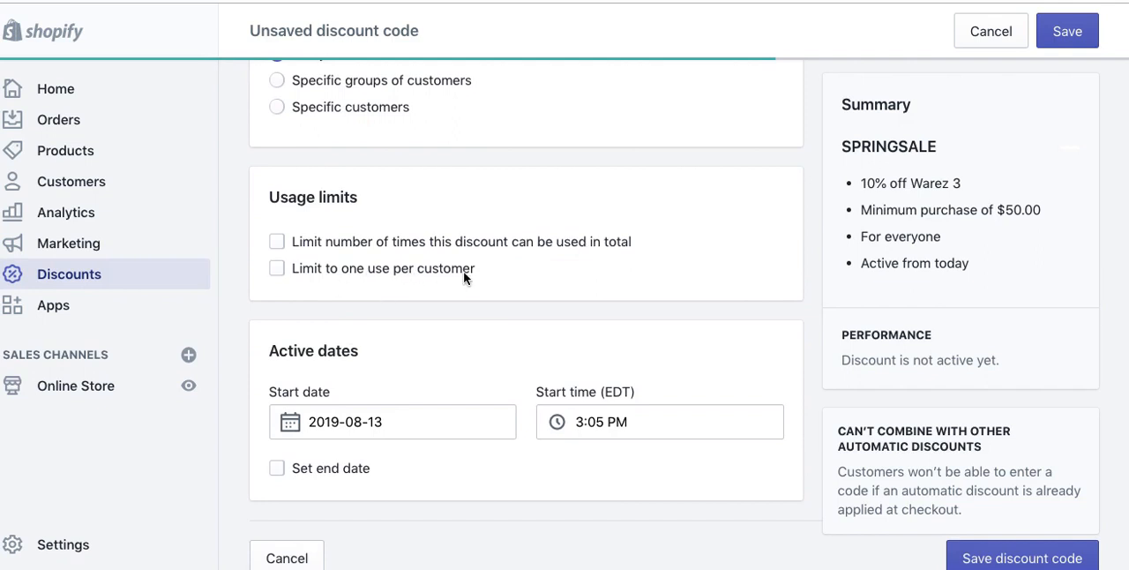
click(279, 269)
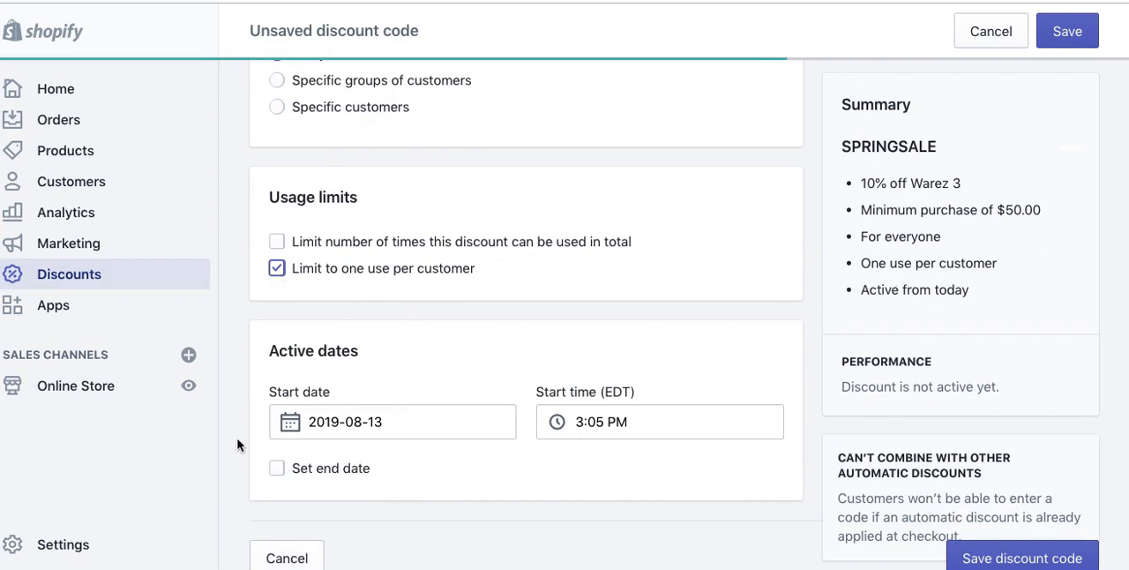
scroll(233, 456, down, 1)
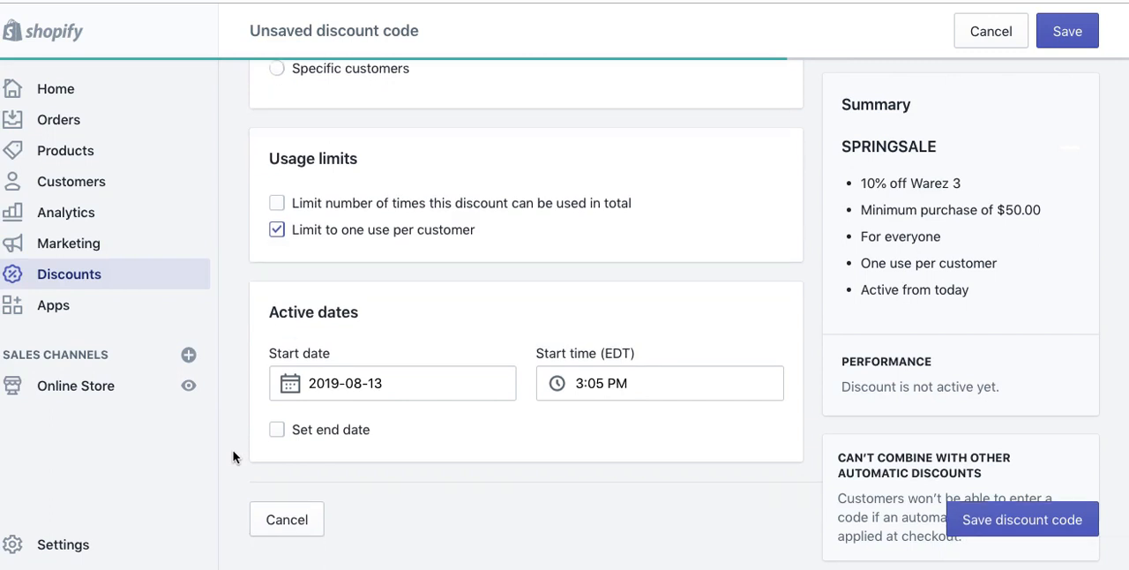
click(294, 383)
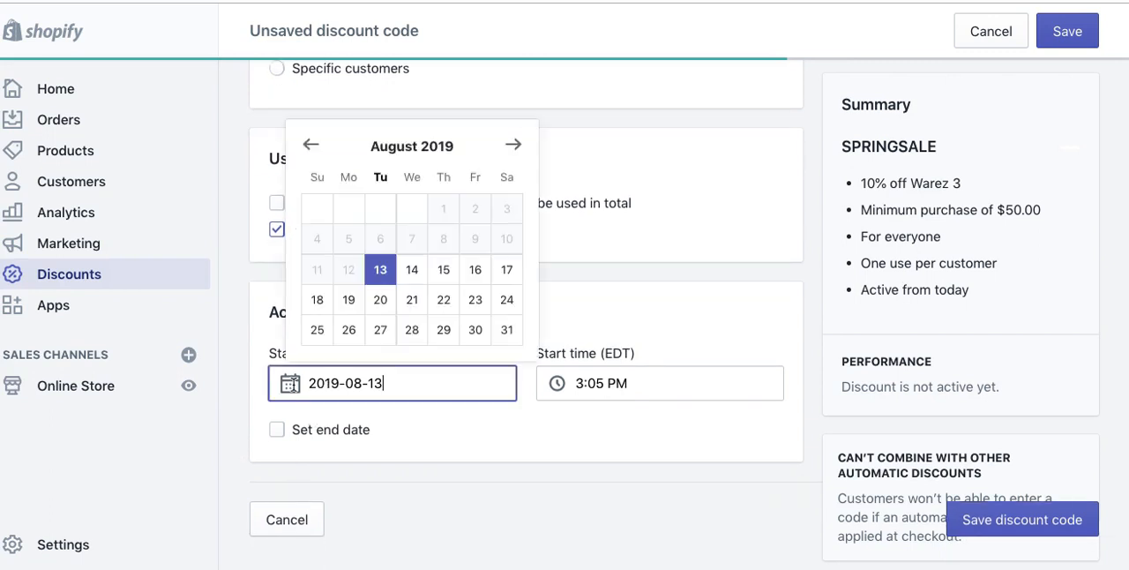
click(513, 145)
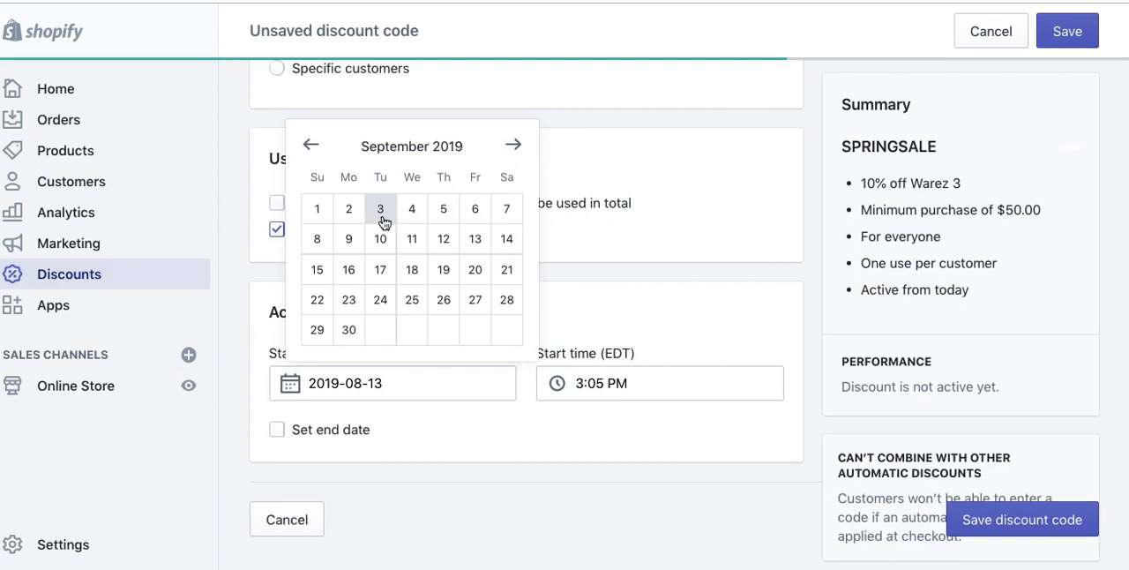
click(317, 209)
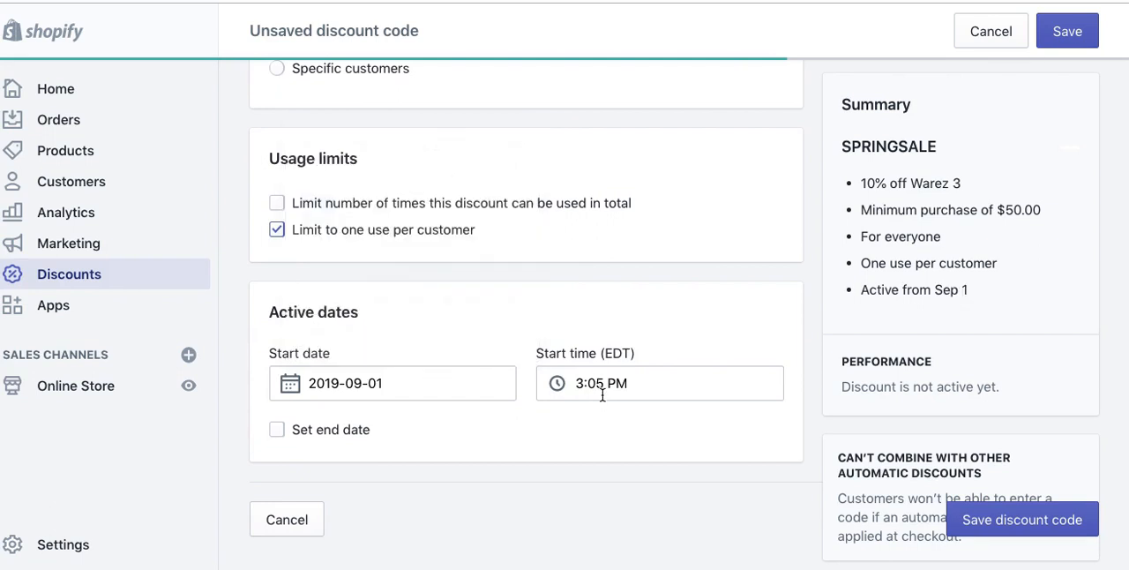
Step: Give the discount code an end date of 2019-09-30
click(303, 434)
click(593, 507)
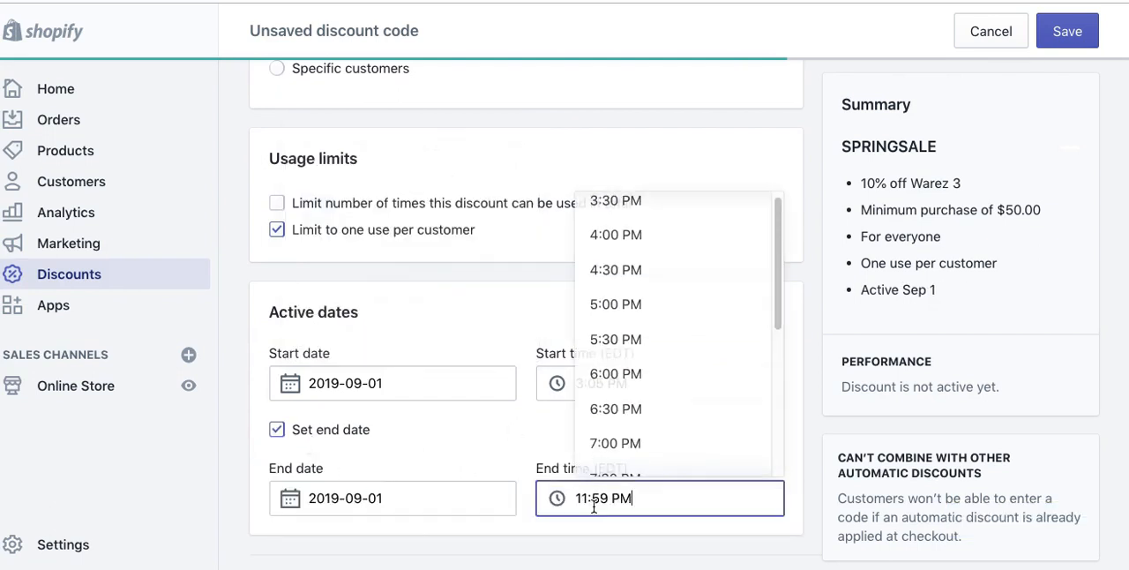
click(418, 497)
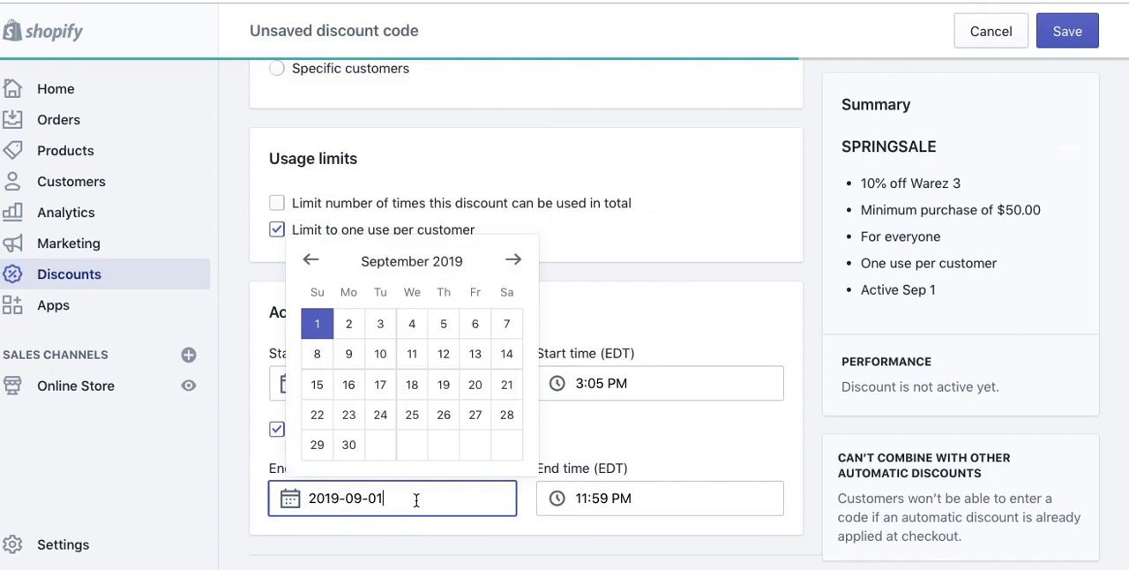
click(350, 446)
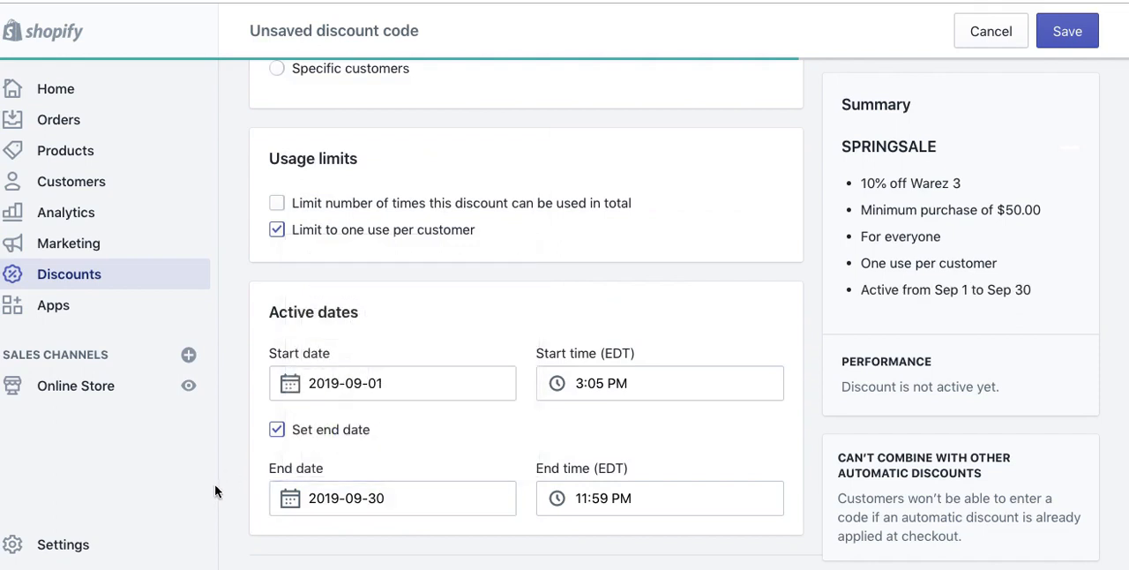
Step: Check the completed discount settings and save the SPRINGSALE code
scroll(215, 492, down, 2)
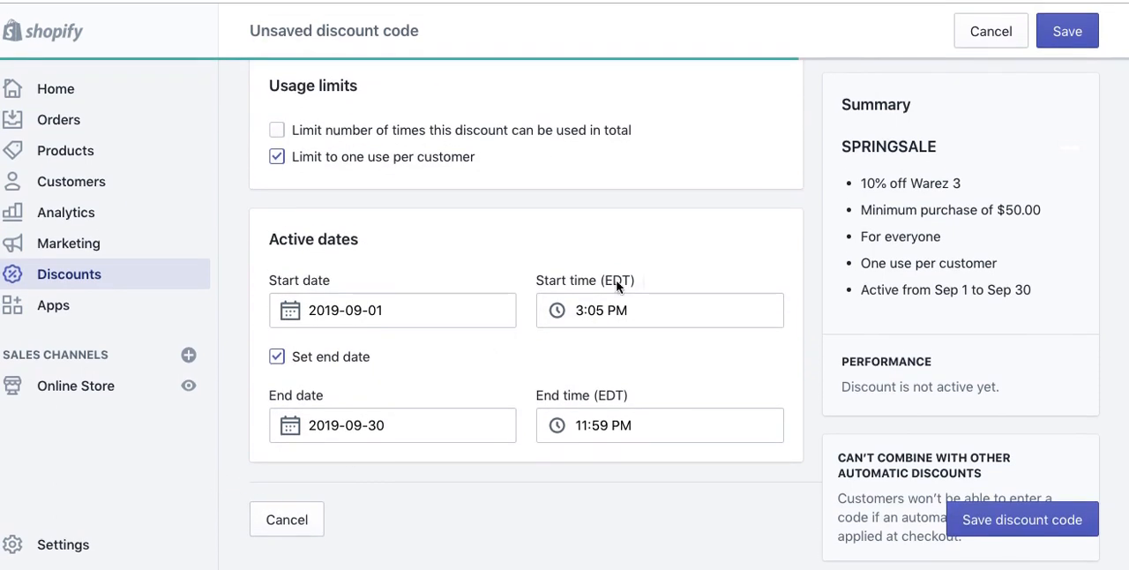
scroll(1008, 146, up, 10)
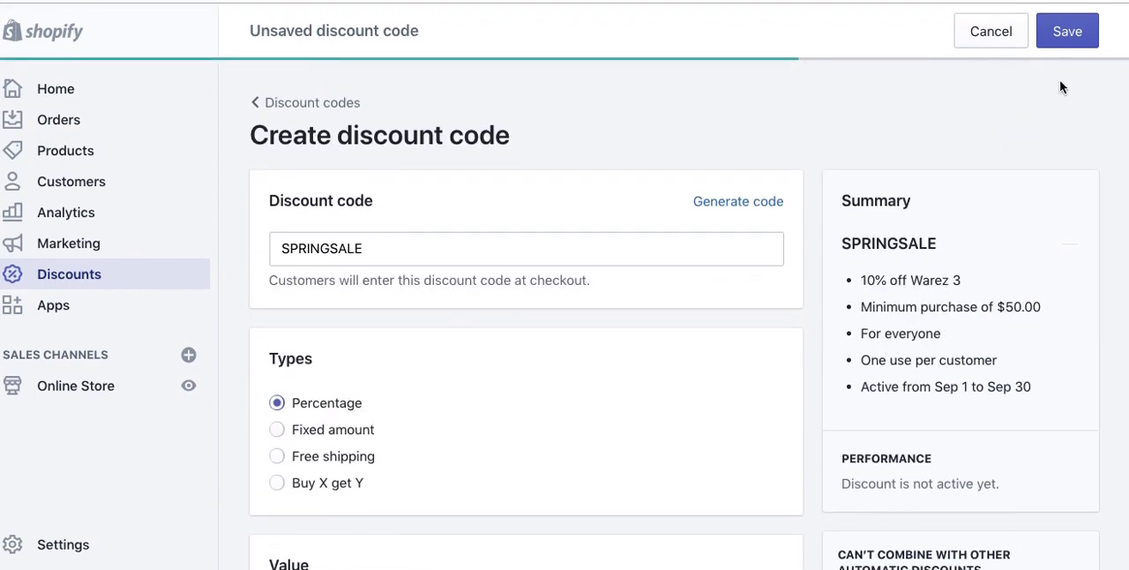
click(1065, 34)
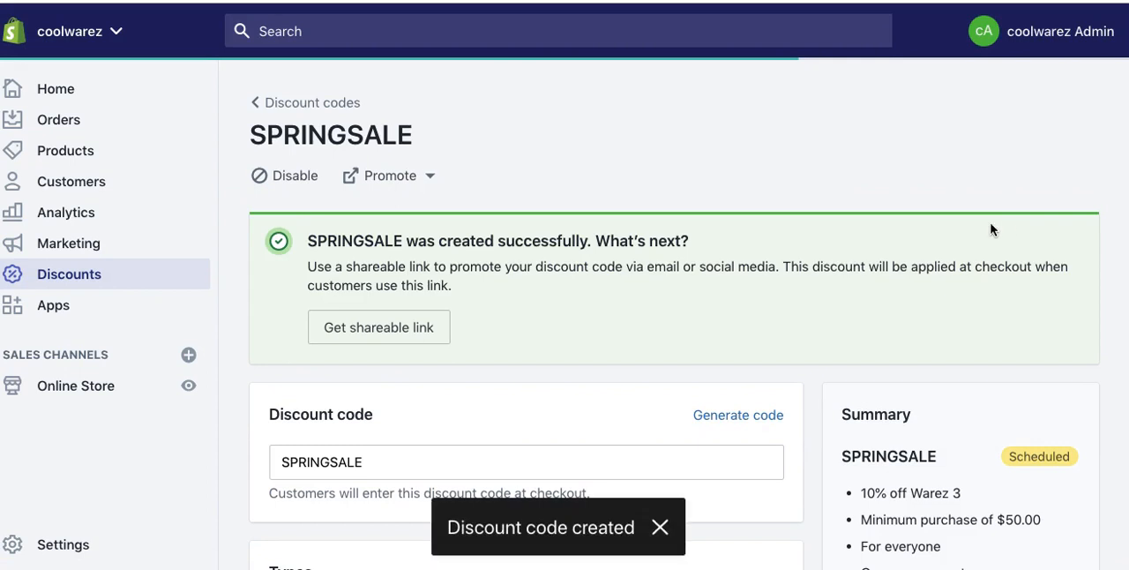
Step: Try replacing the SPRINGSALE name with randomly generated codes several times, and discard the unsaved changes
scroll(643, 403, down, 3)
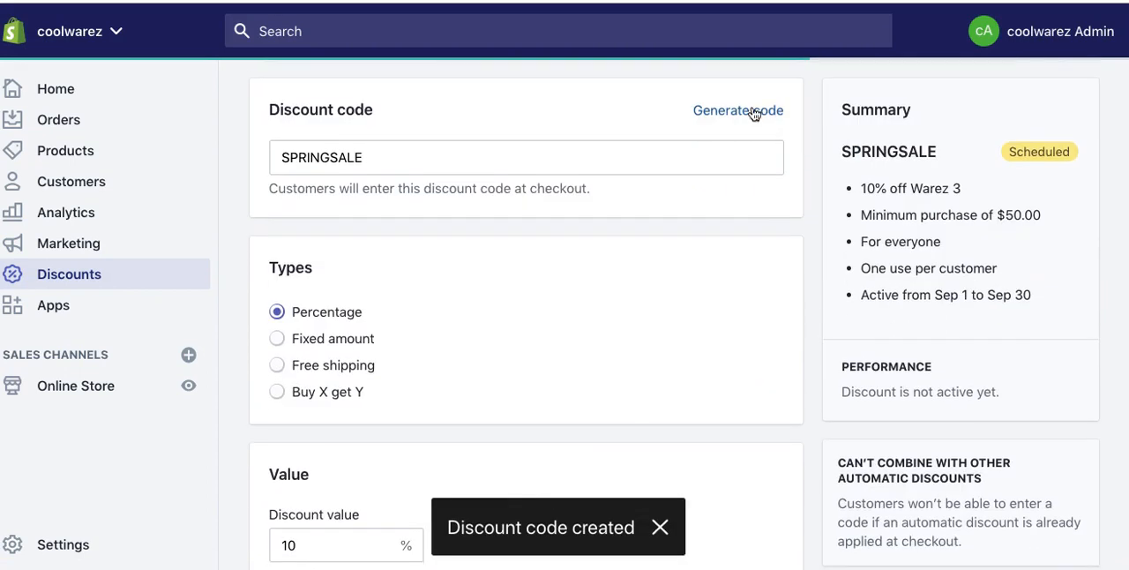
click(752, 112)
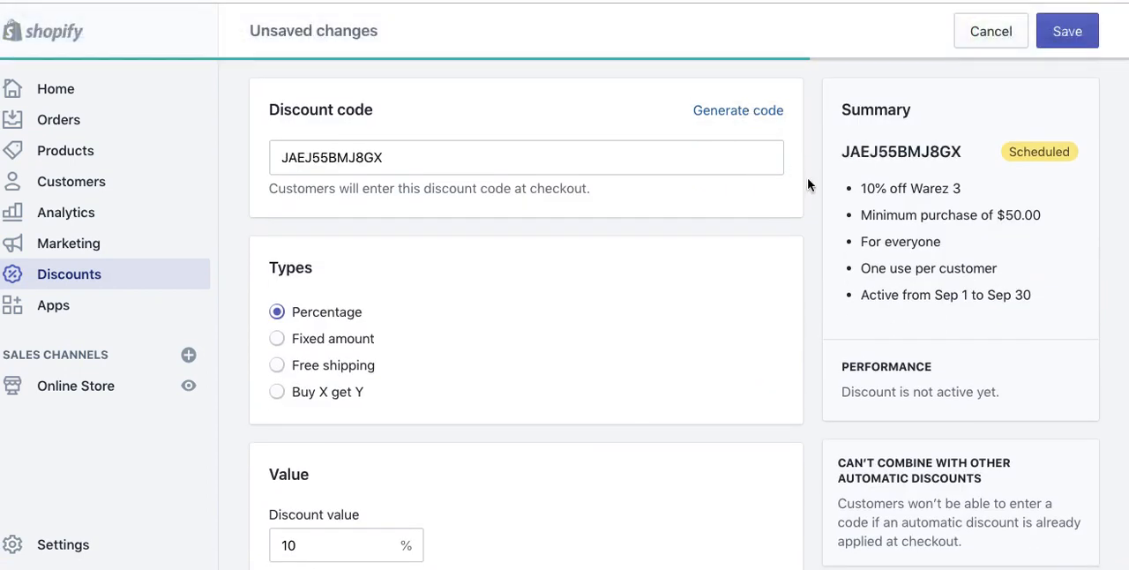
click(735, 117)
click(736, 118)
click(736, 117)
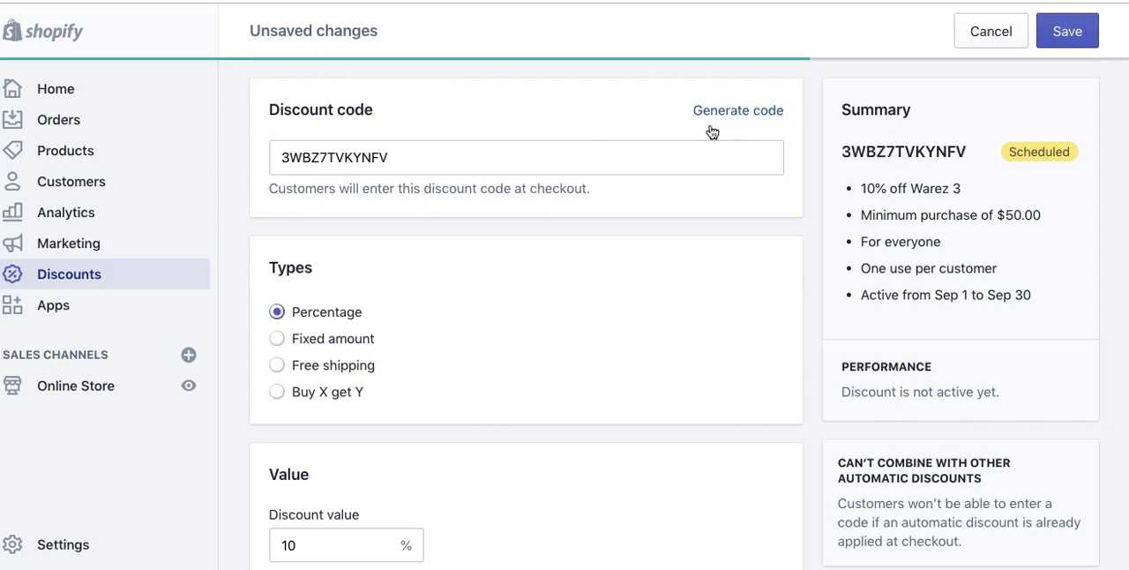
click(756, 111)
click(746, 114)
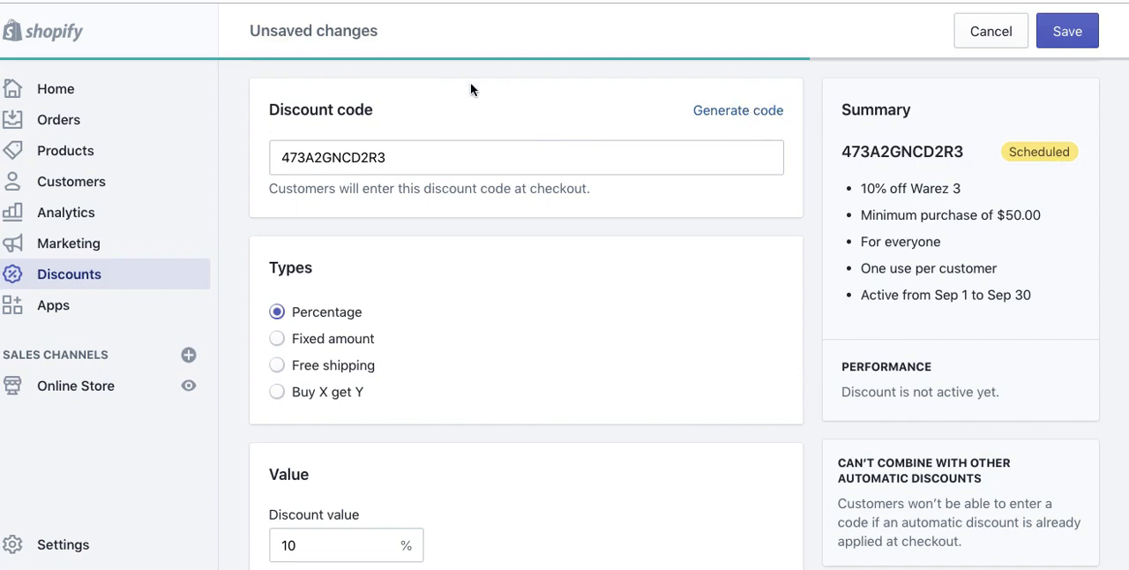
scroll(653, 142, up, 4)
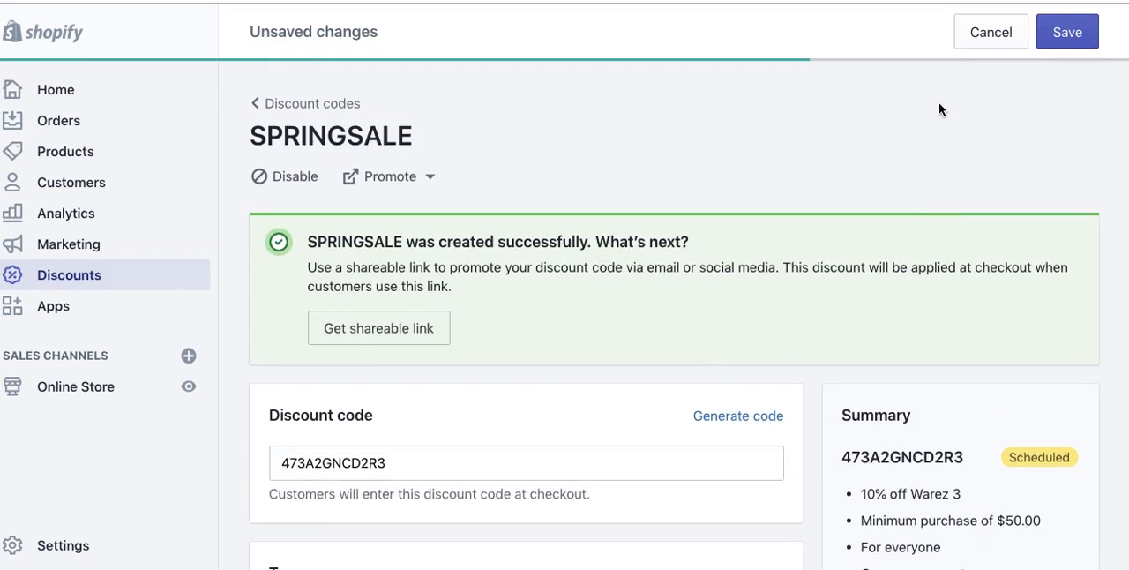
click(990, 31)
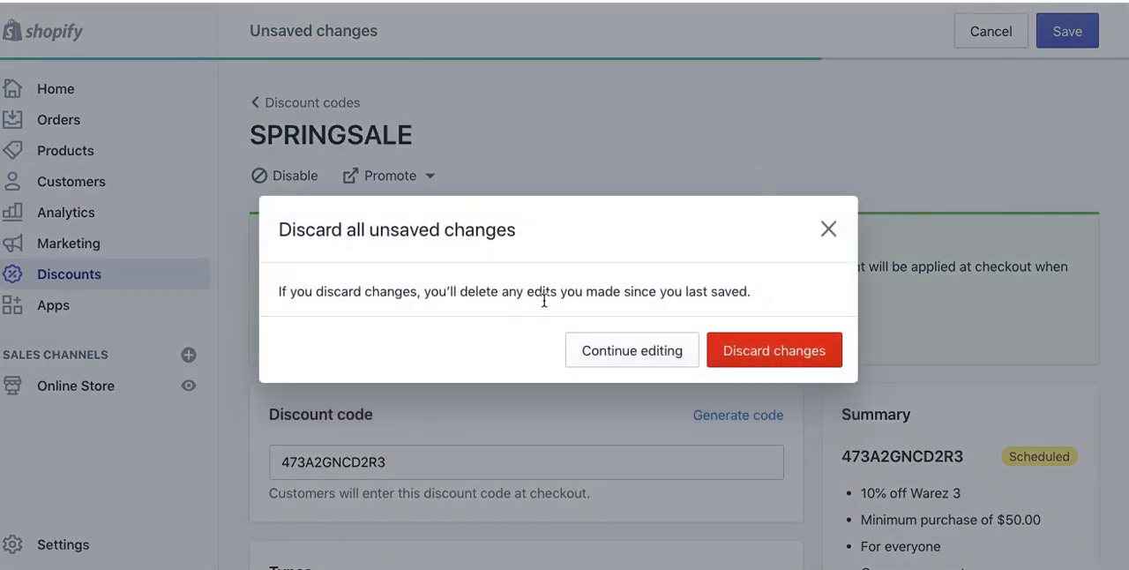
click(783, 352)
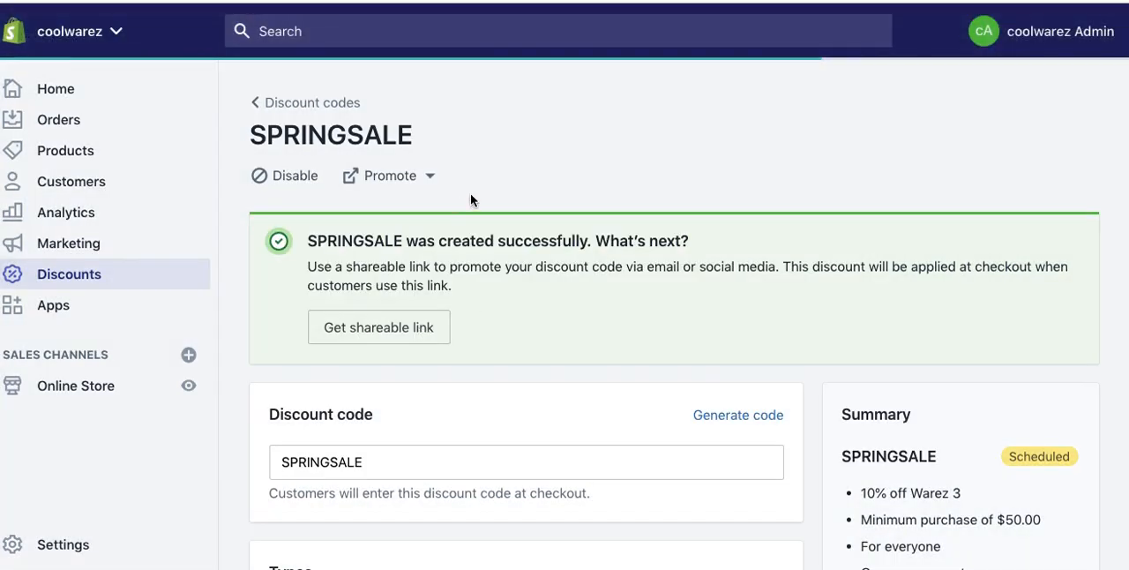
Step: Look at the promotion options for the SPRINGSALE code and return to the list of discount codes
click(432, 175)
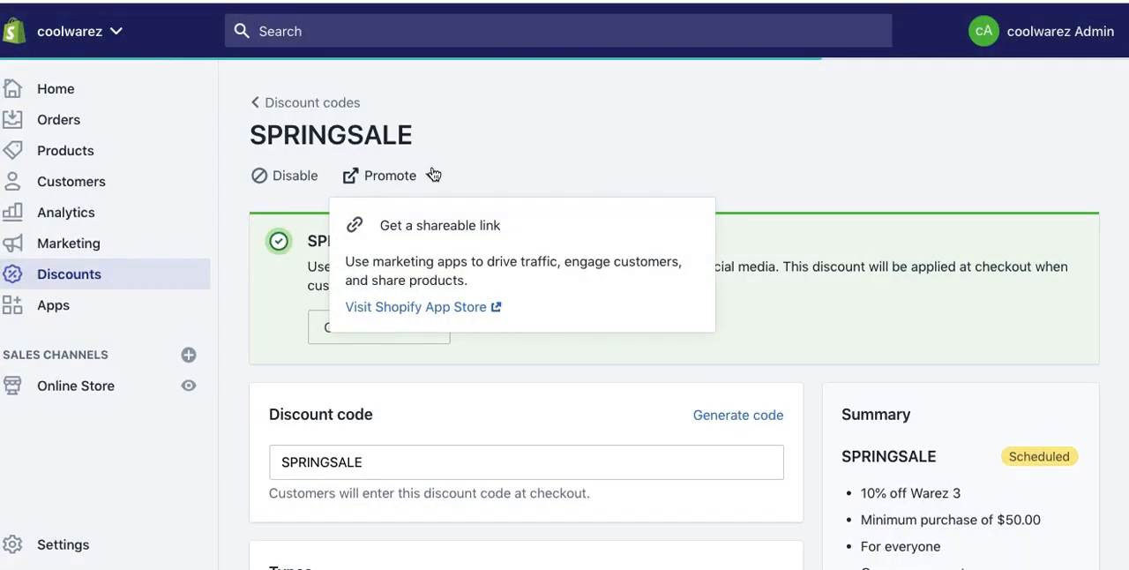
click(569, 177)
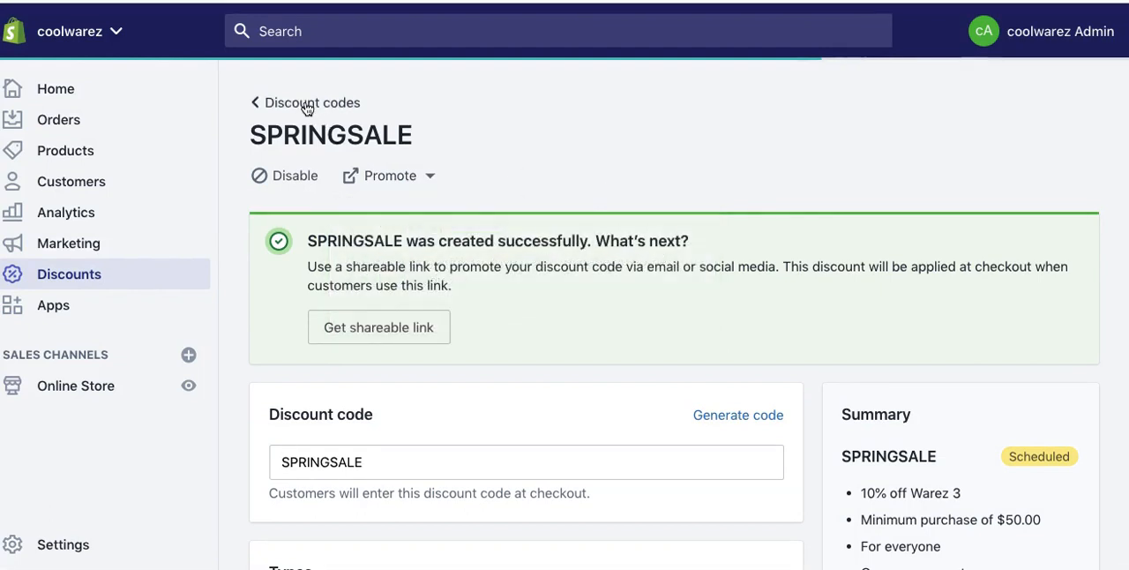
click(302, 104)
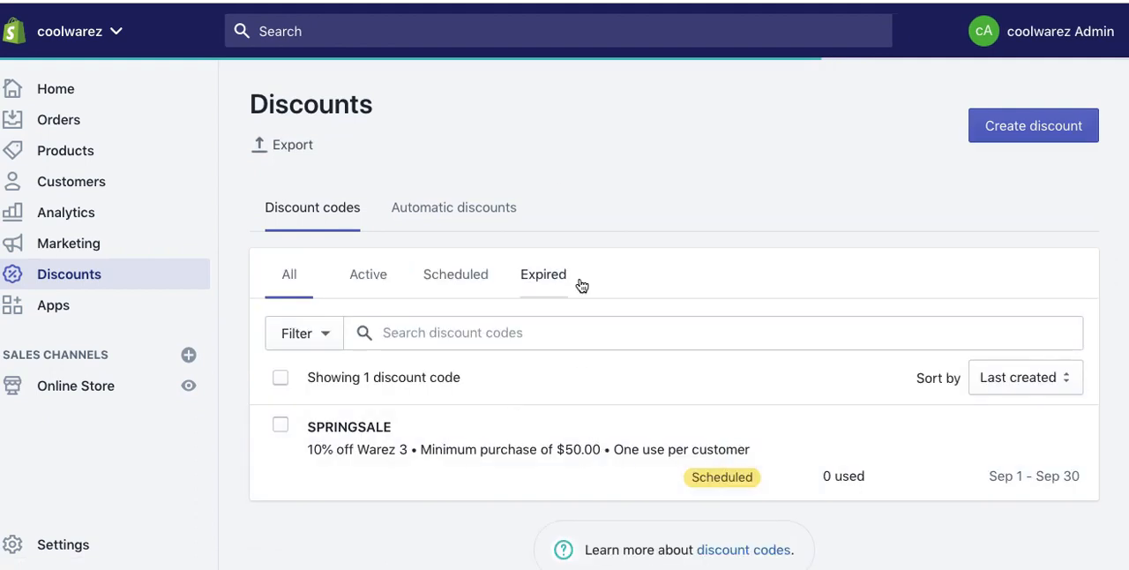
Step: Start a new automatic discount titled BUYX and set its type to Buy X get Y
click(444, 206)
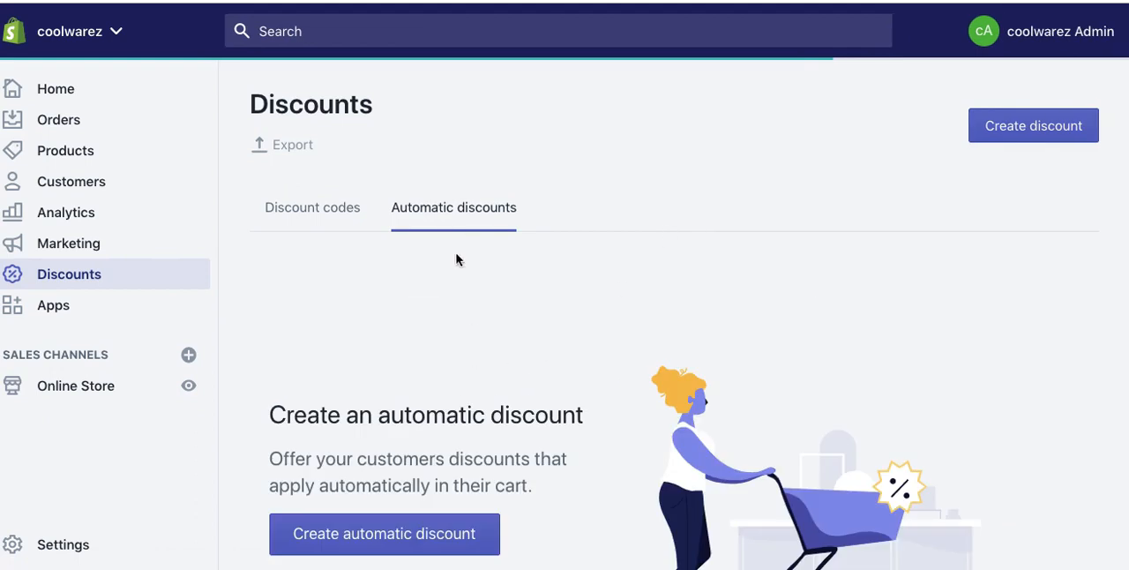
scroll(446, 437, down, 2)
click(353, 349)
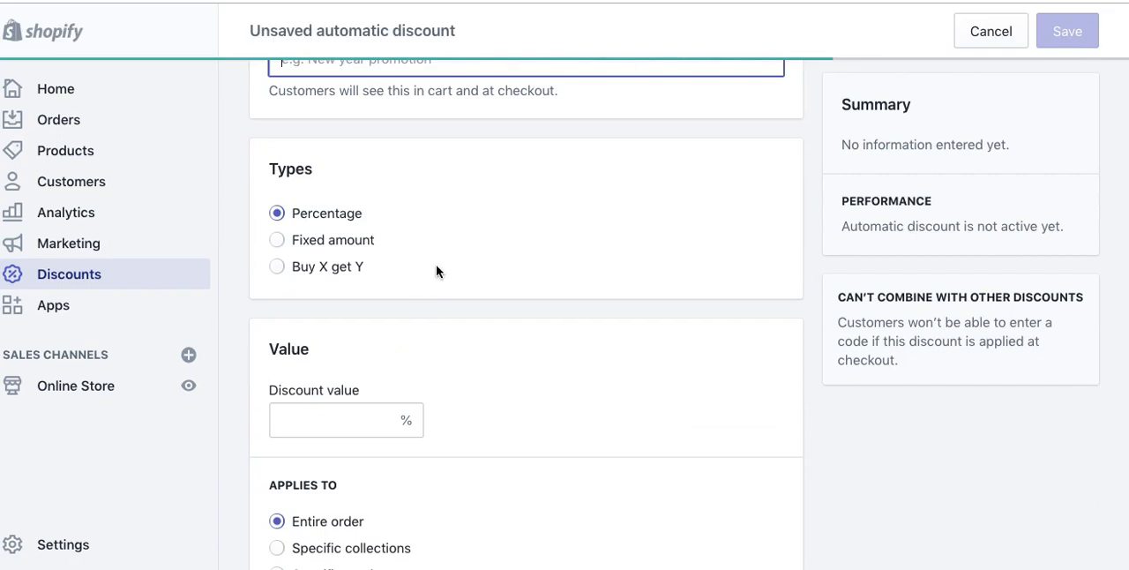
click(276, 266)
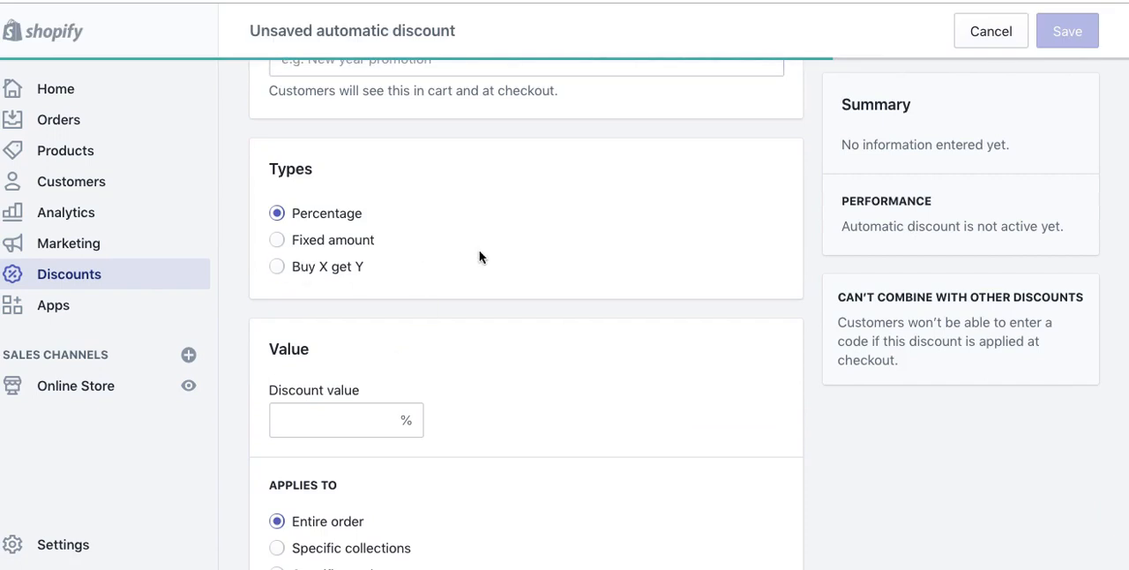
scroll(373, 300, up, 2)
click(310, 205)
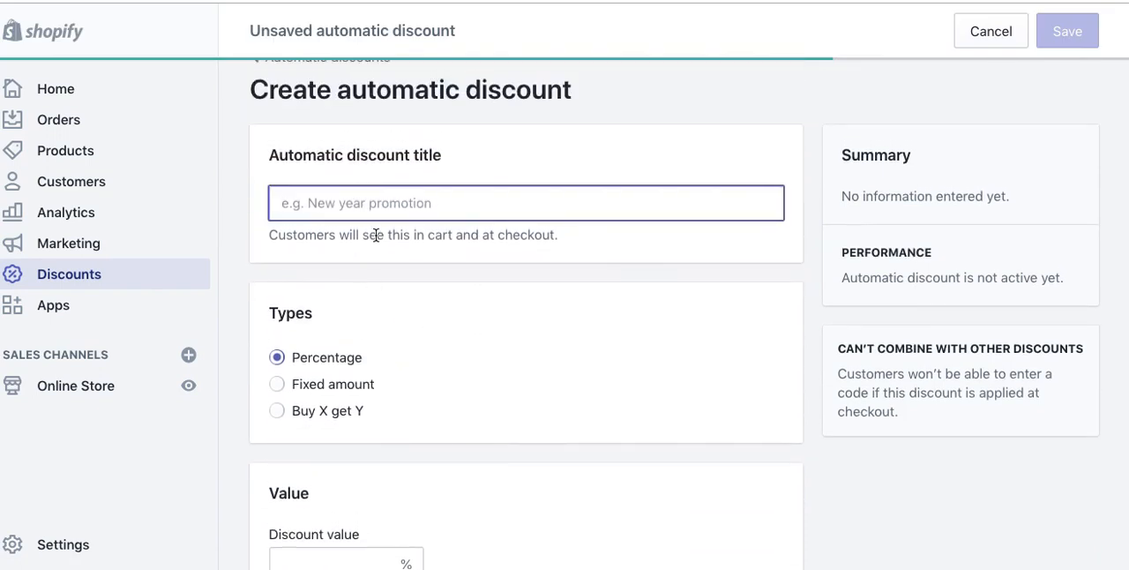
text(BUYZ)
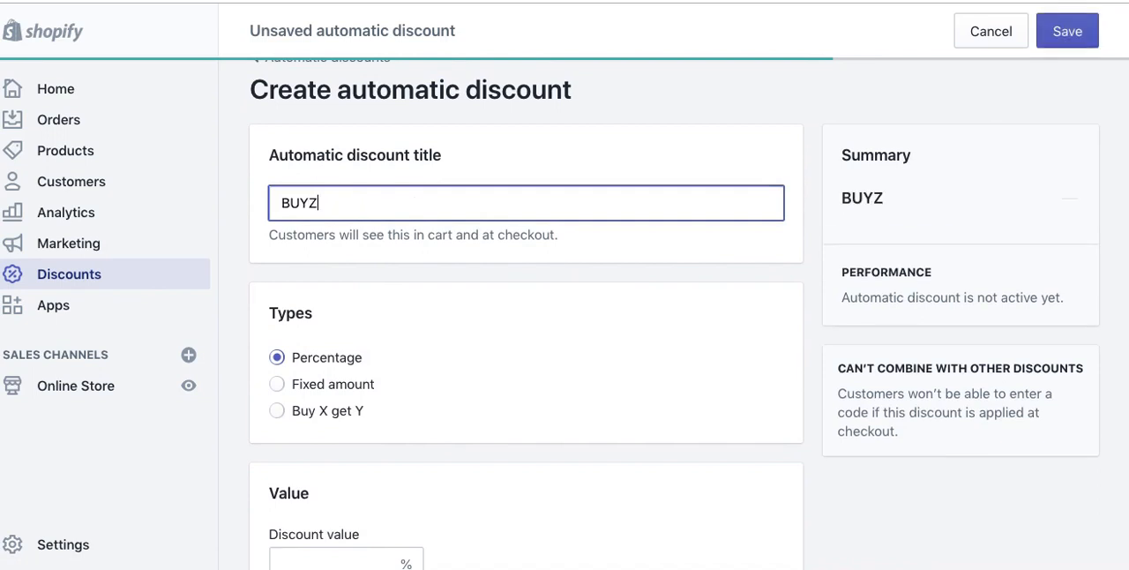
key(BackSpace)
text(X)
click(276, 411)
Step: Require customers to buy a quantity of 1 from specific products
scroll(479, 407, down, 5)
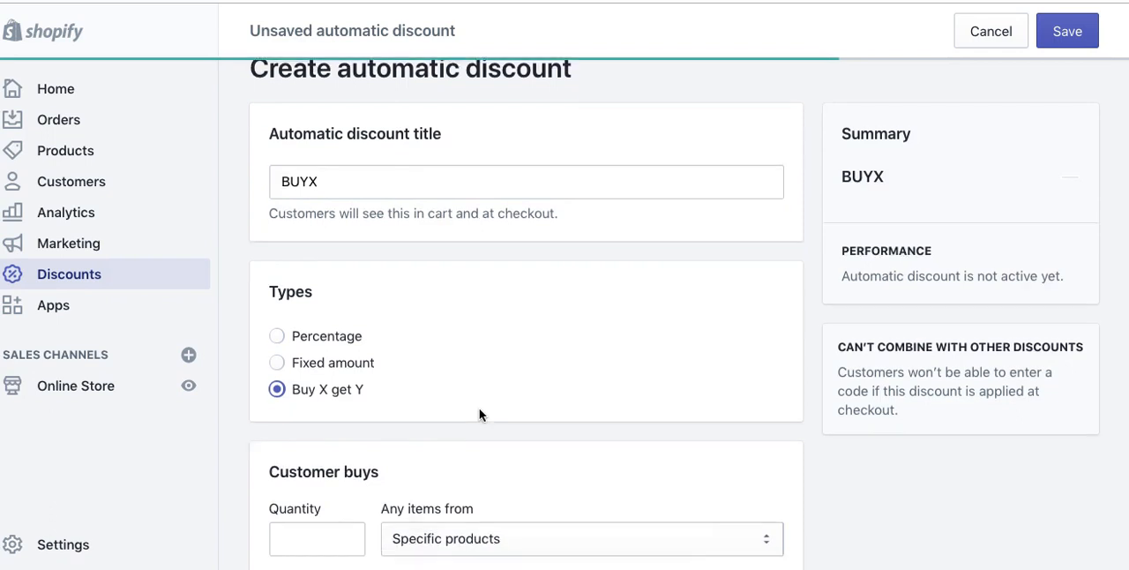
click(308, 319)
text(1)
click(433, 325)
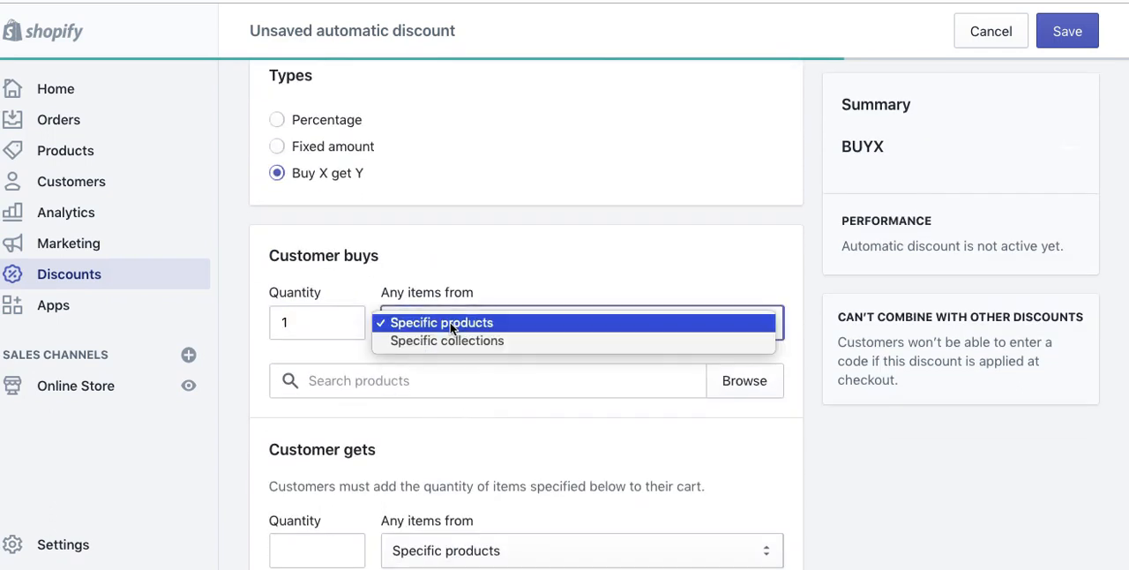
click(458, 322)
Step: Add the Short Sleeve T-Shirt with all its variants as the product the customer must buy
click(434, 384)
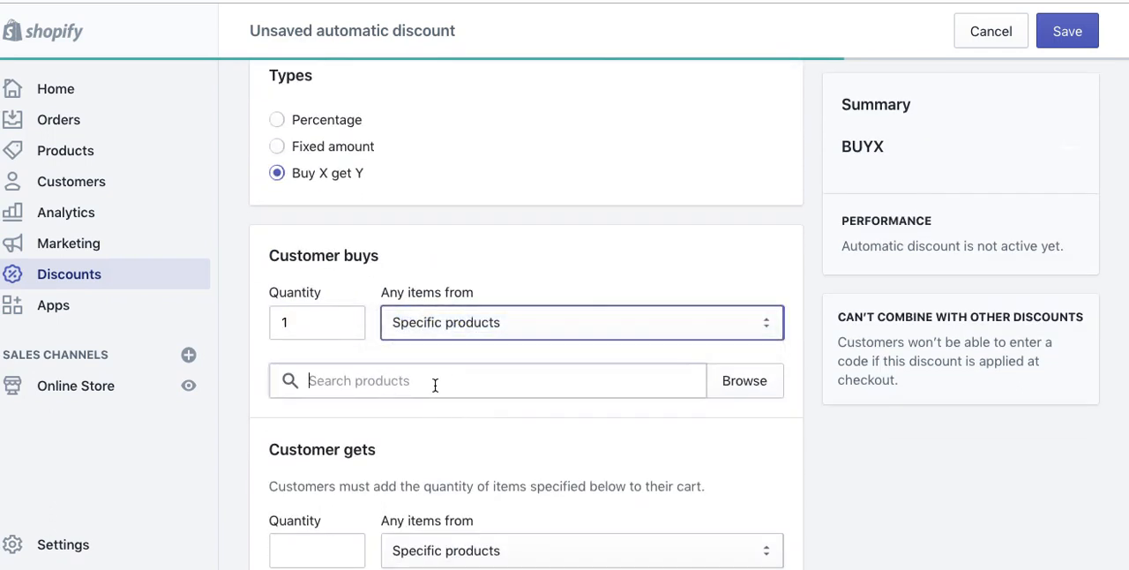
text(t)
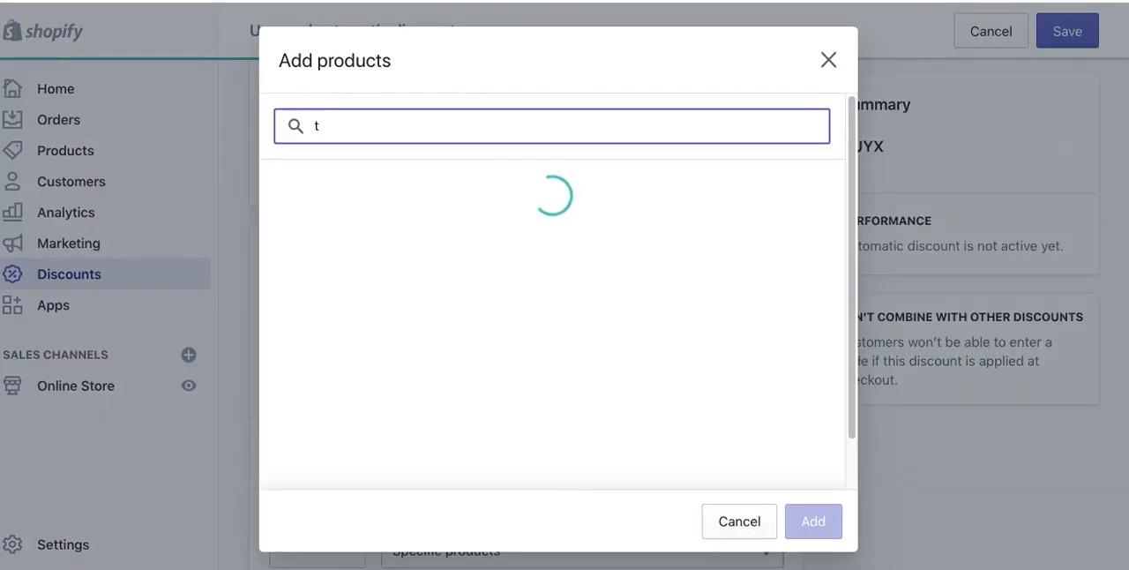
text(-)
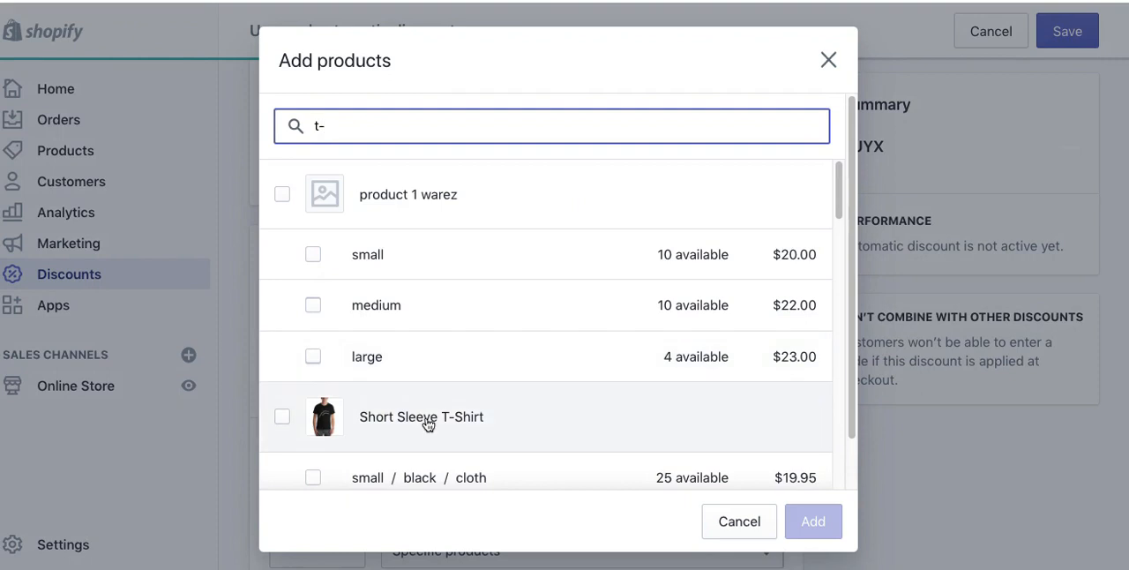
click(427, 422)
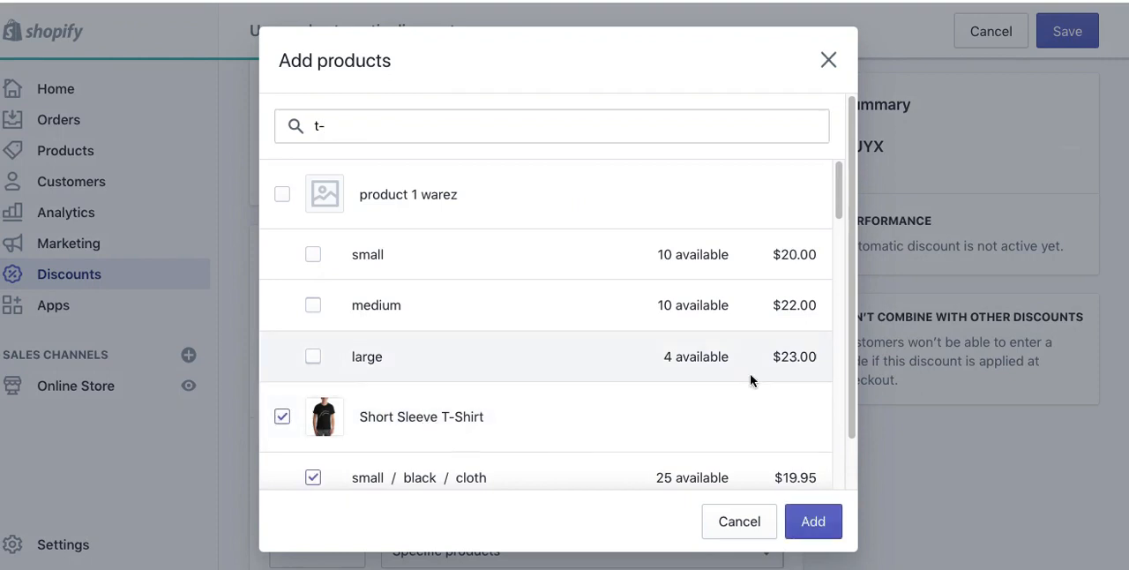
scroll(830, 248, down, 2)
drag(830, 243, 812, 466)
click(815, 519)
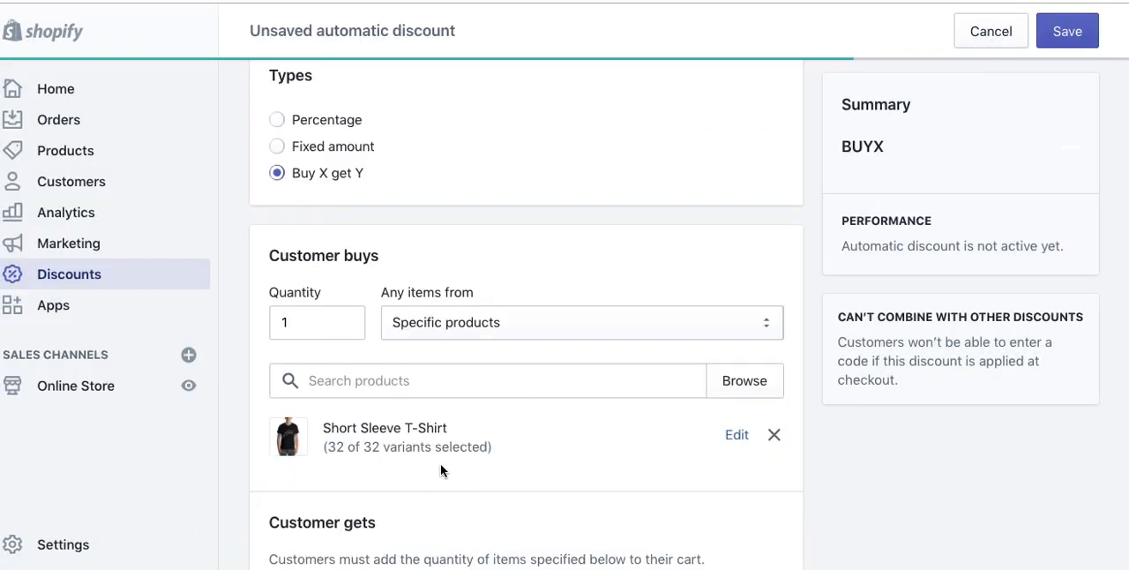
Step: Set what the customer gets to a quantity of 1 from specific products, adding all variants of product 1 warez
scroll(443, 455, down, 3)
click(336, 374)
text(1)
click(422, 375)
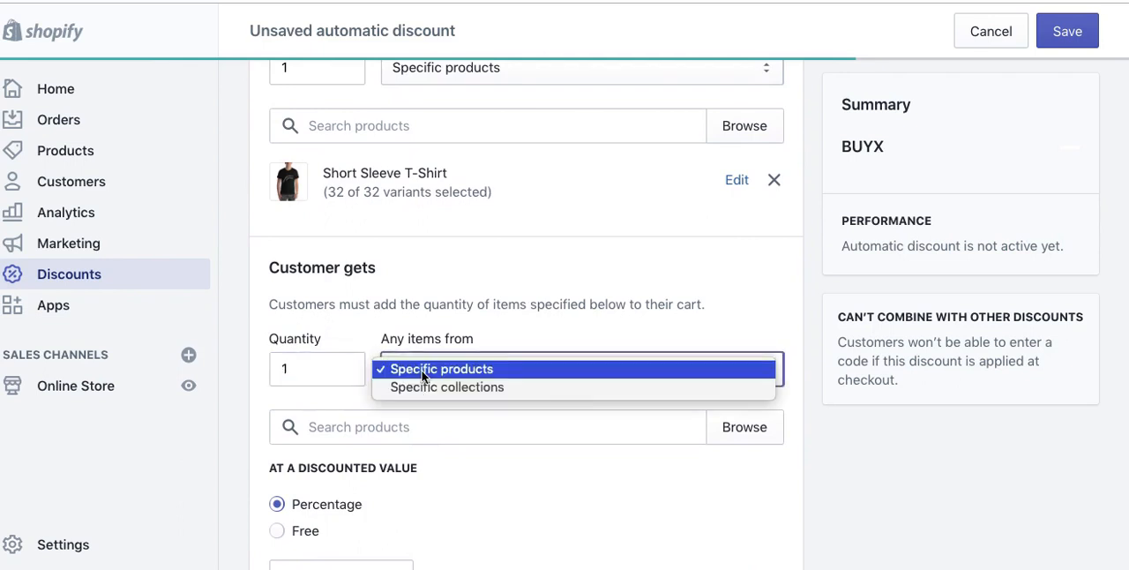
click(423, 371)
click(367, 430)
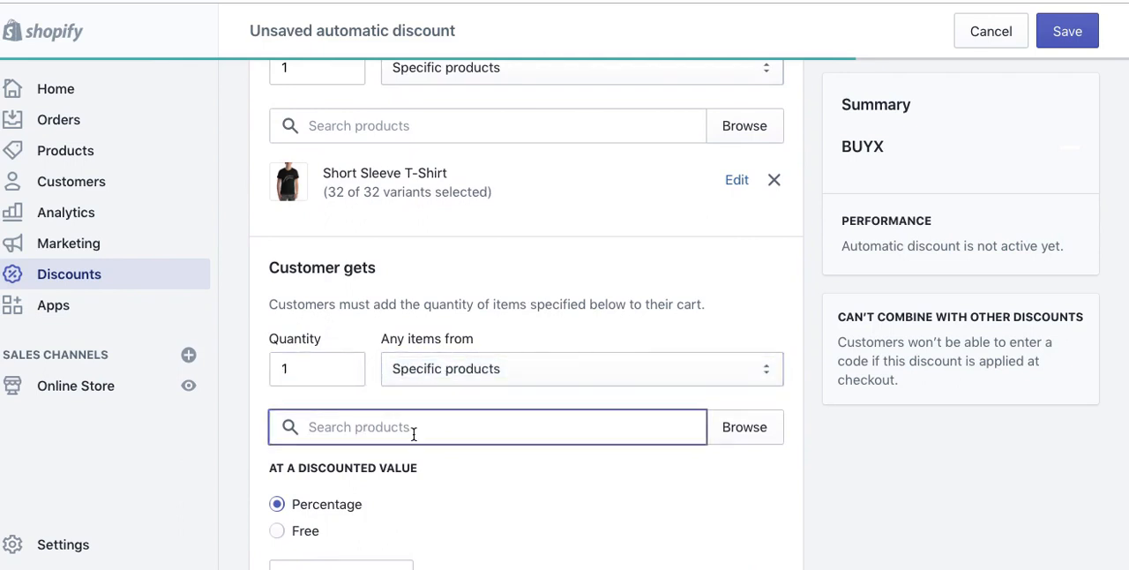
click(759, 430)
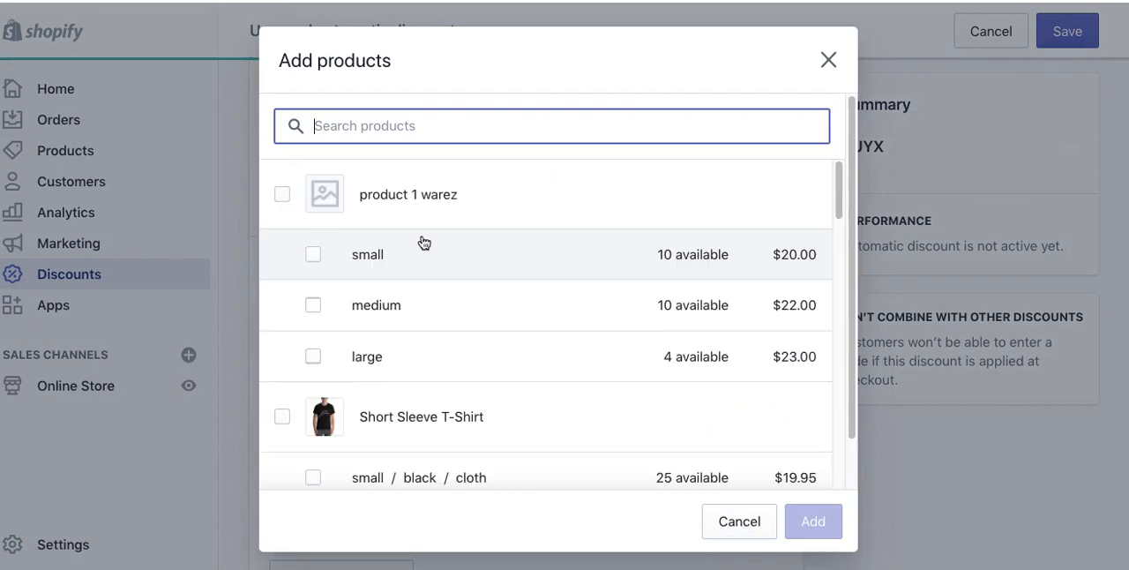
click(368, 185)
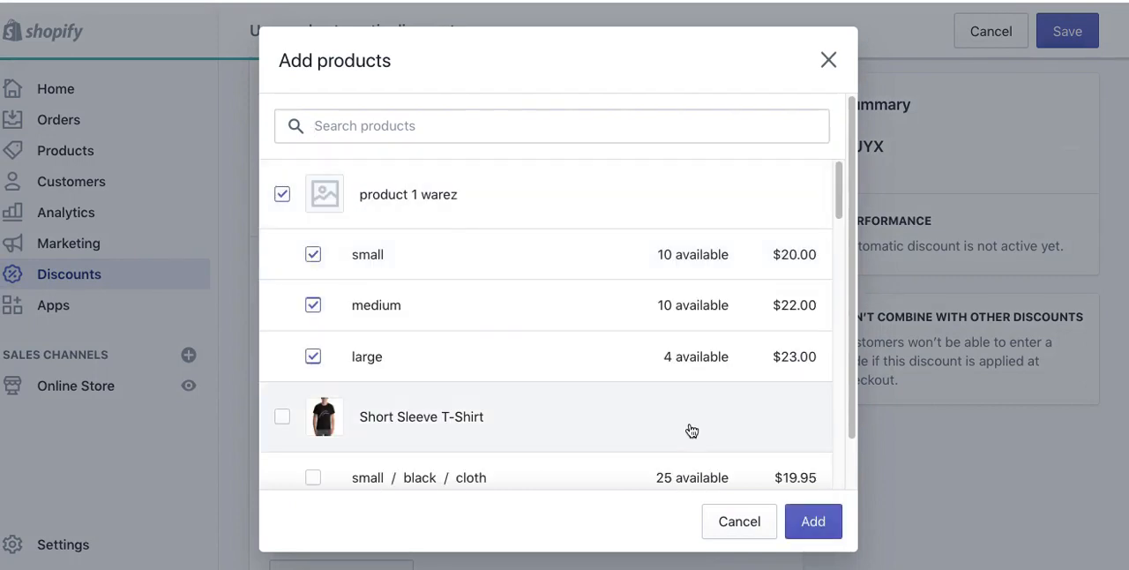
click(813, 521)
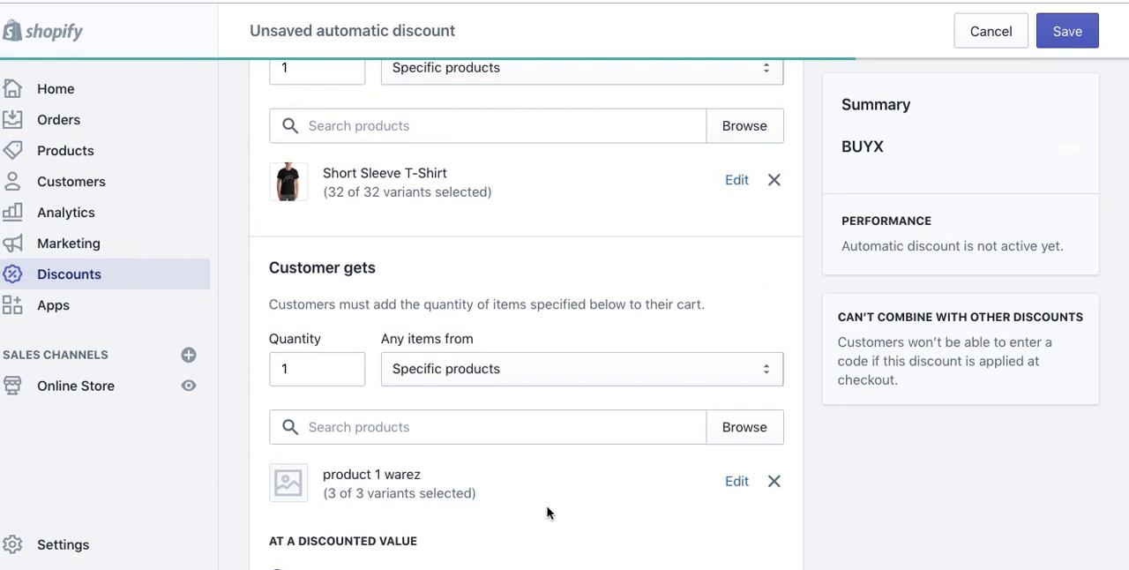
Step: Offer the item the customer gets at a percentage discount of 50%
scroll(216, 492, down, 3)
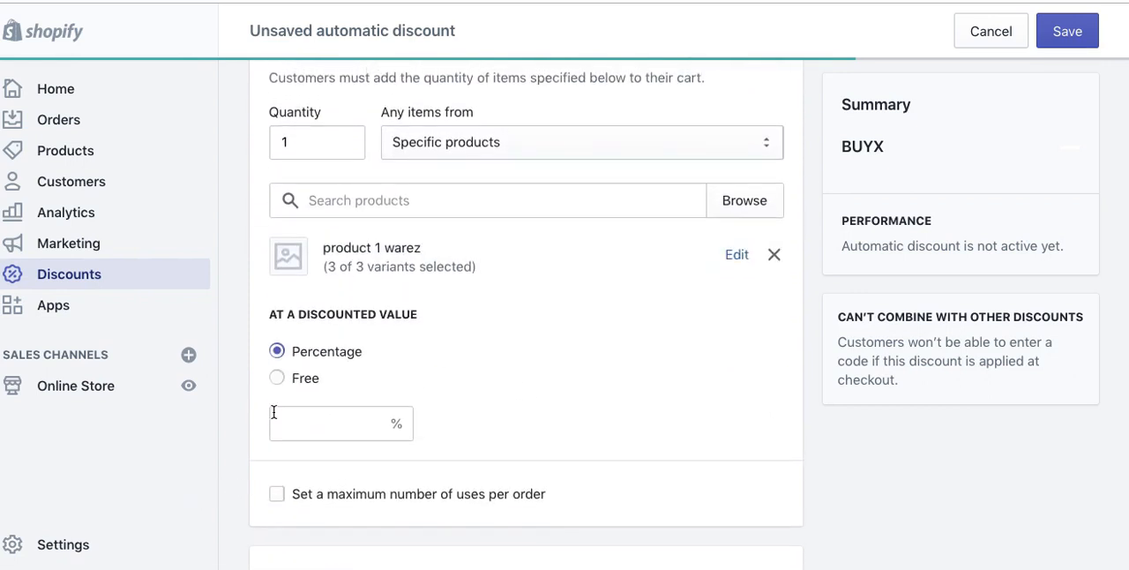
scroll(524, 379, up, 4)
scroll(524, 378, up, 3)
scroll(524, 378, down, 3)
scroll(524, 380, down, 3)
scroll(524, 379, down, 2)
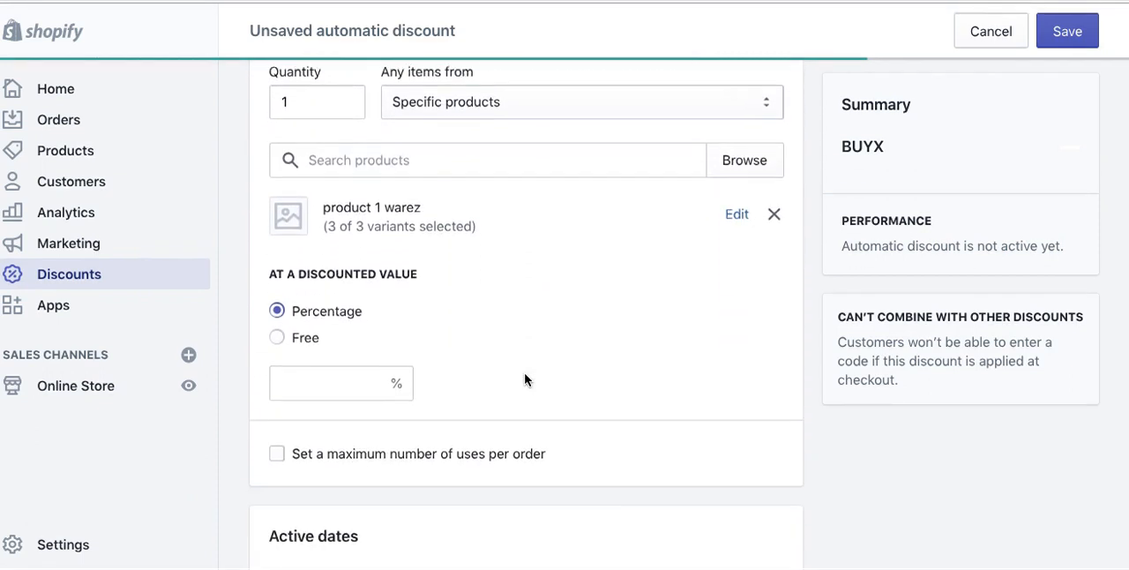
scroll(525, 374, down, 1)
click(277, 315)
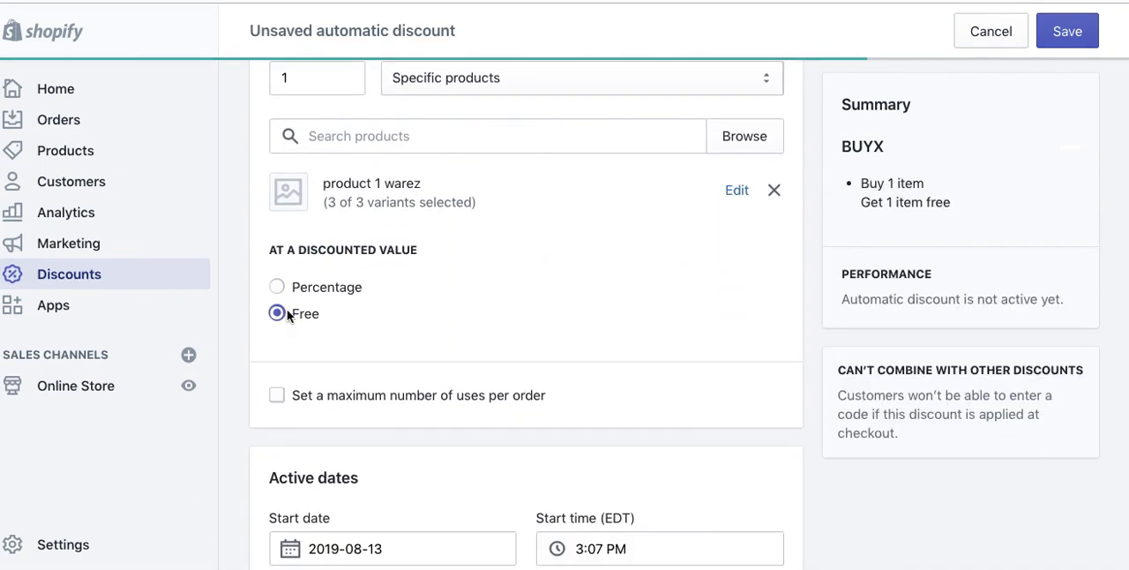
click(277, 285)
click(309, 360)
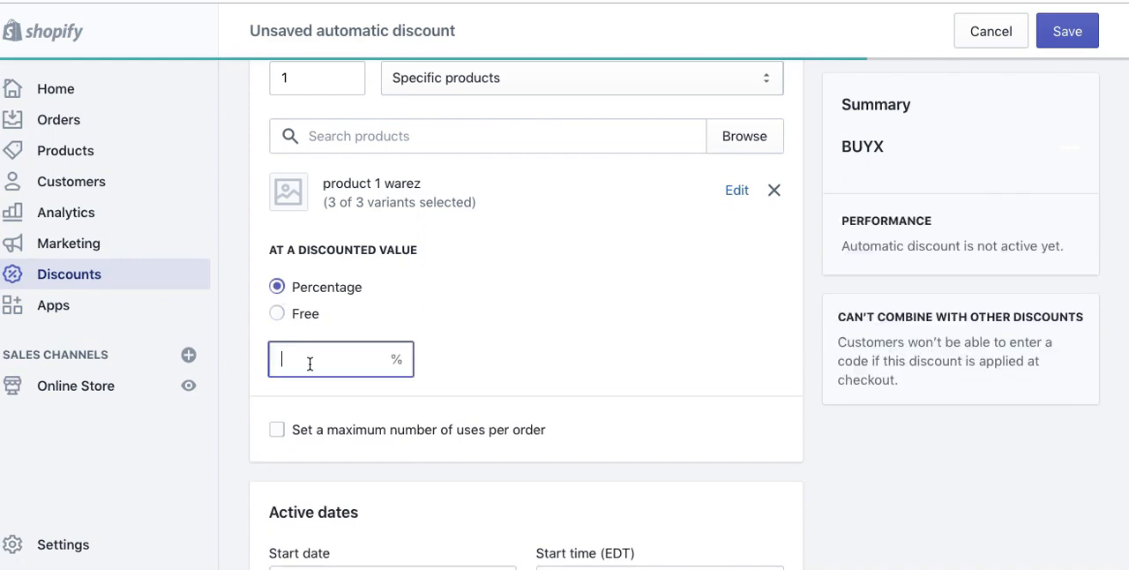
text(50)
key(Tab)
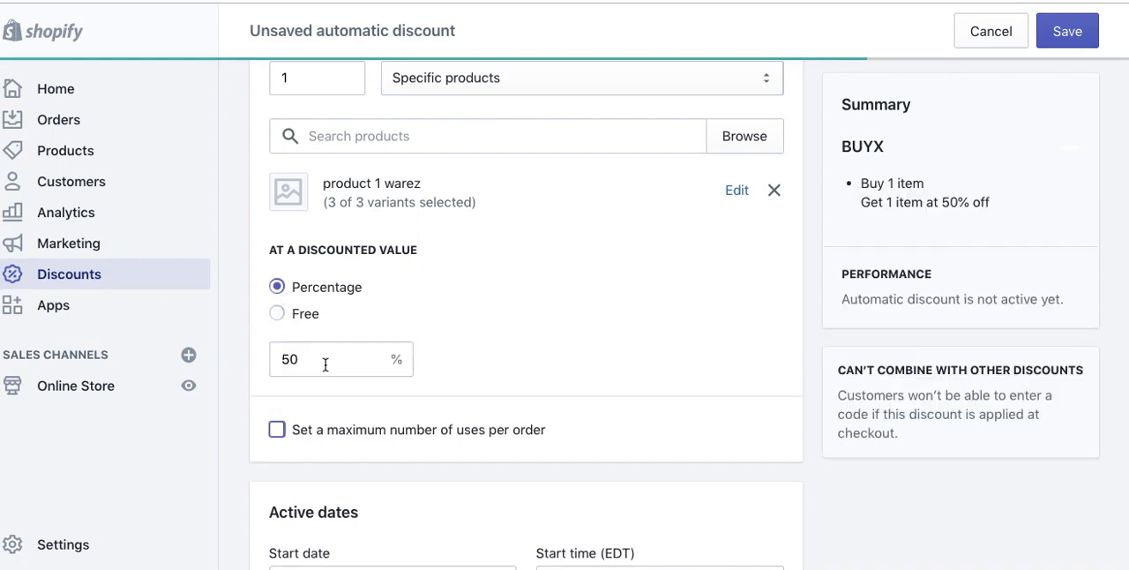
Step: Limit the BUYX discount to a maximum of 1 use per order and save it
click(277, 430)
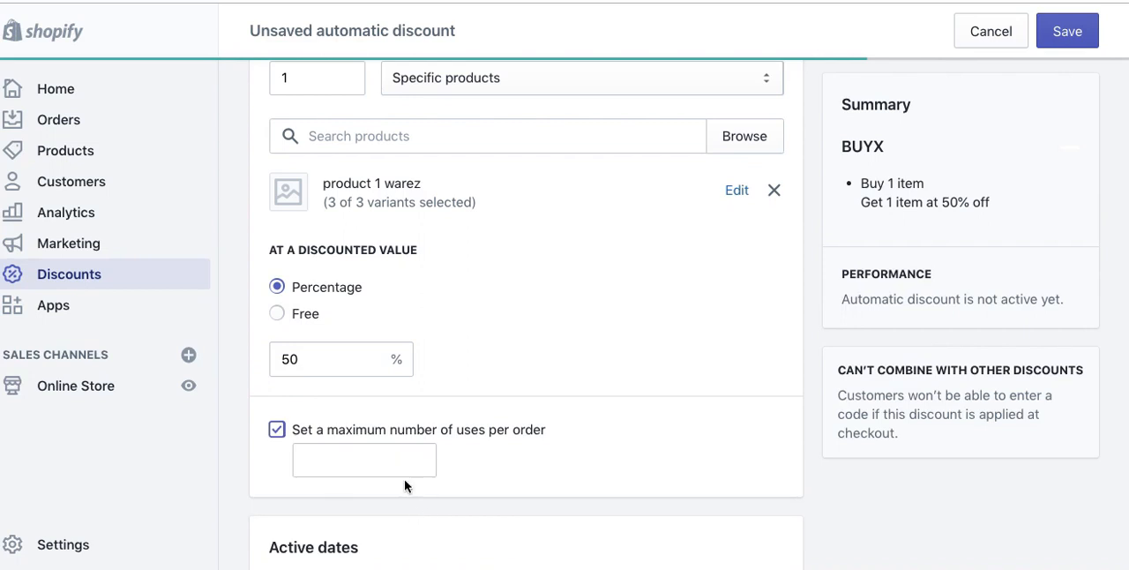
text(1)
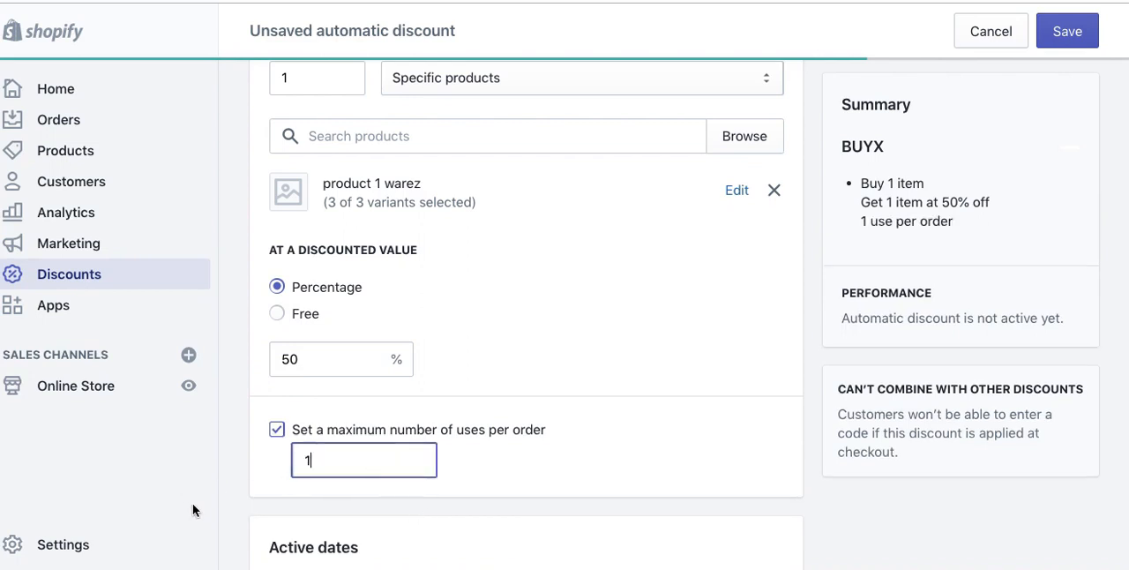
scroll(193, 502, down, 5)
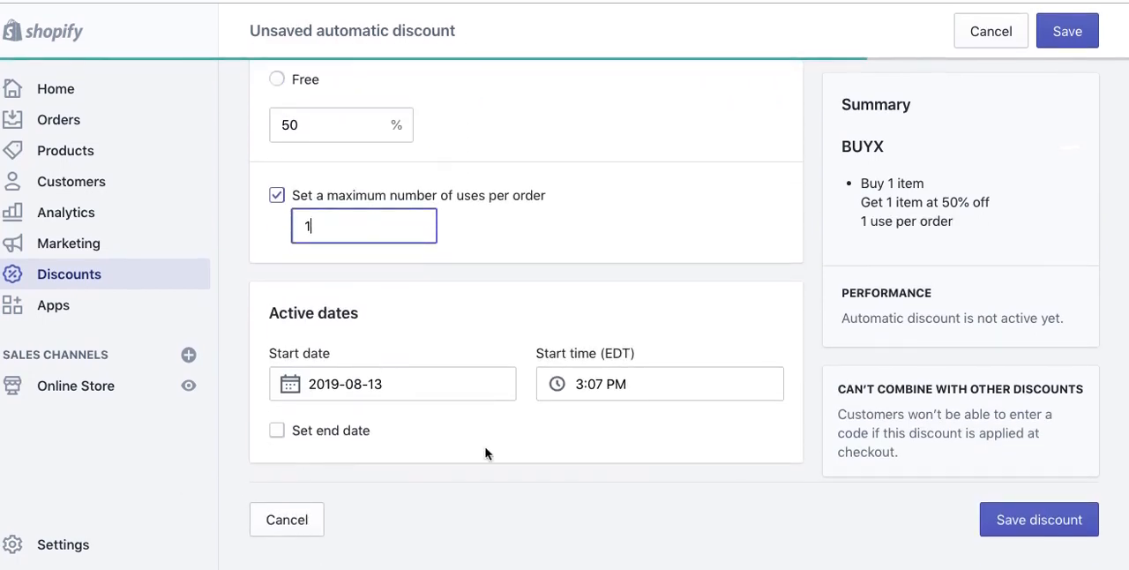
scroll(486, 453, up, 6)
scroll(1059, 213, up, 10)
click(1071, 36)
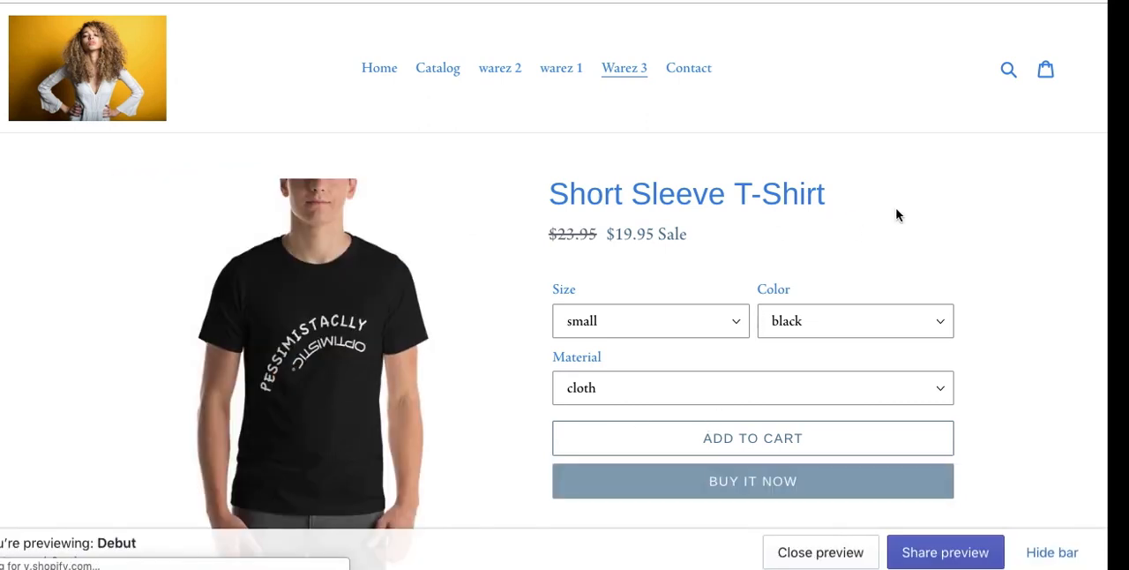
Step: Add the small black cloth Short Sleeve T-Shirt to the cart in the storefront preview and proceed to checkout
click(753, 448)
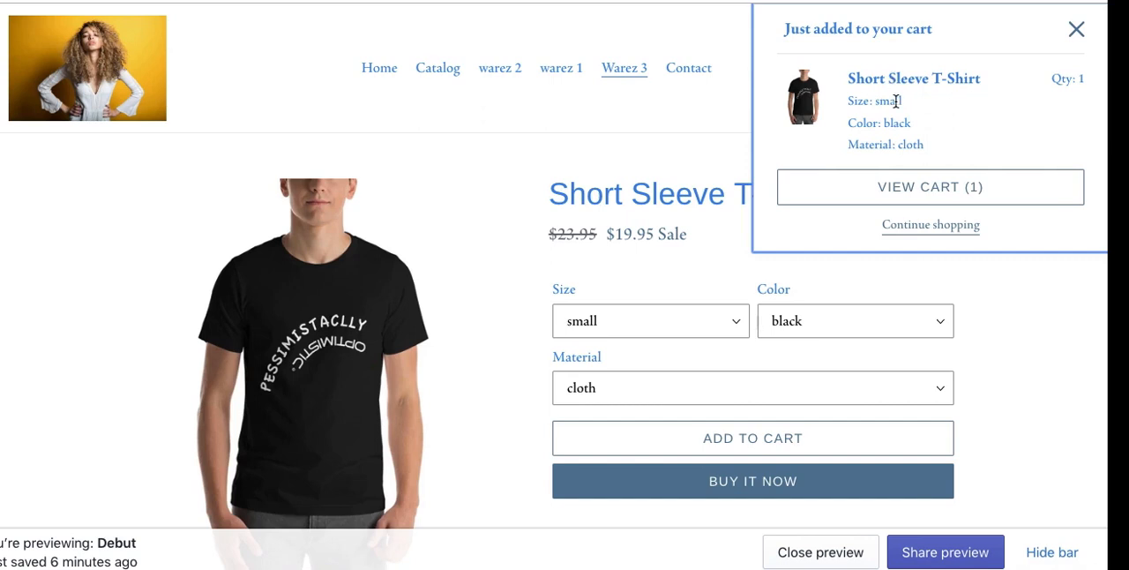
click(925, 191)
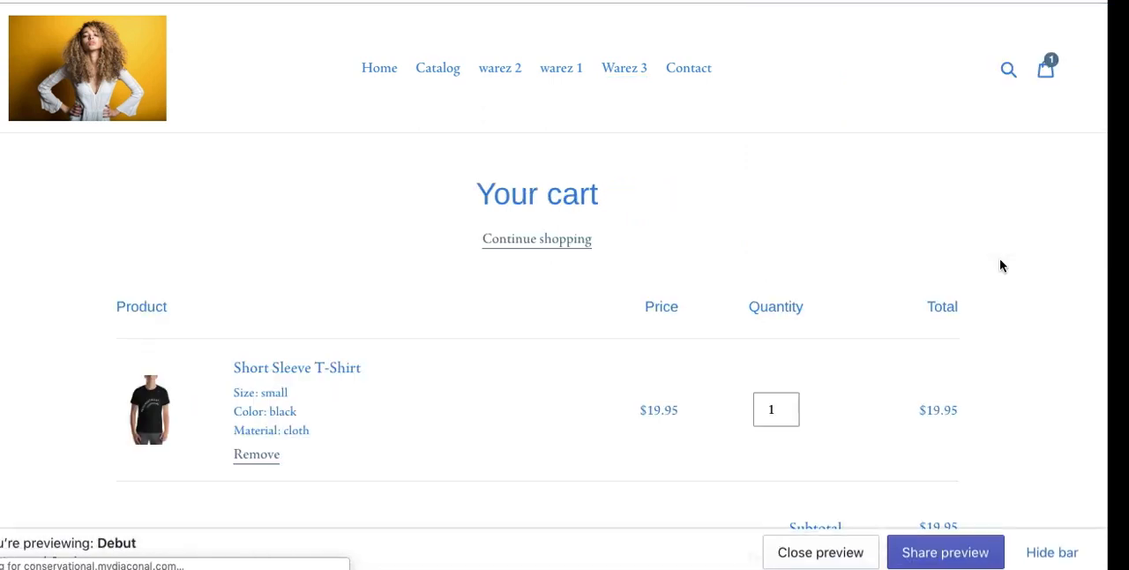
scroll(999, 264, down, 5)
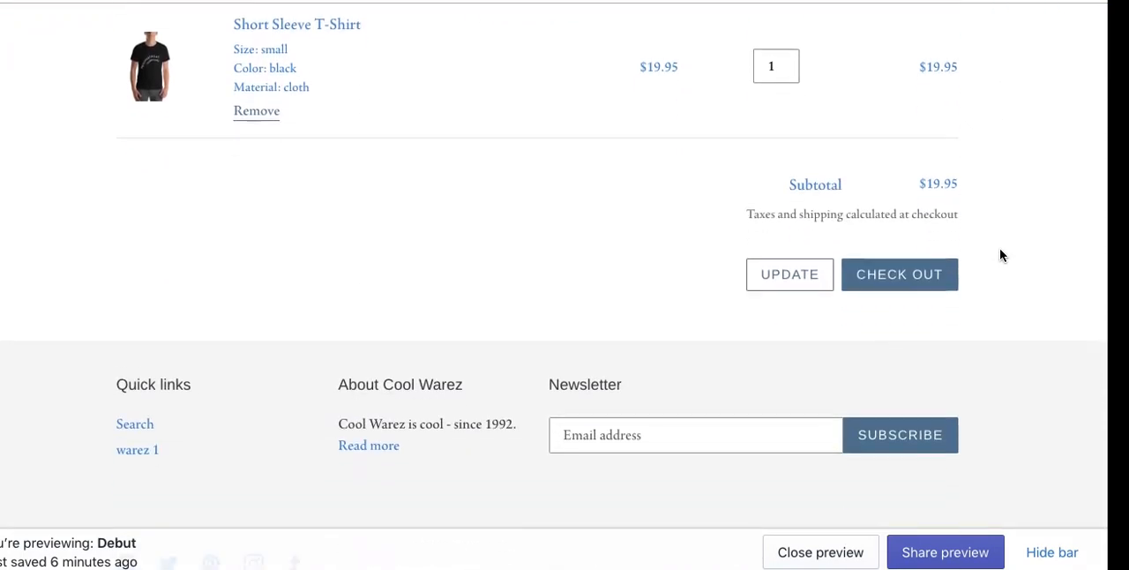
click(898, 266)
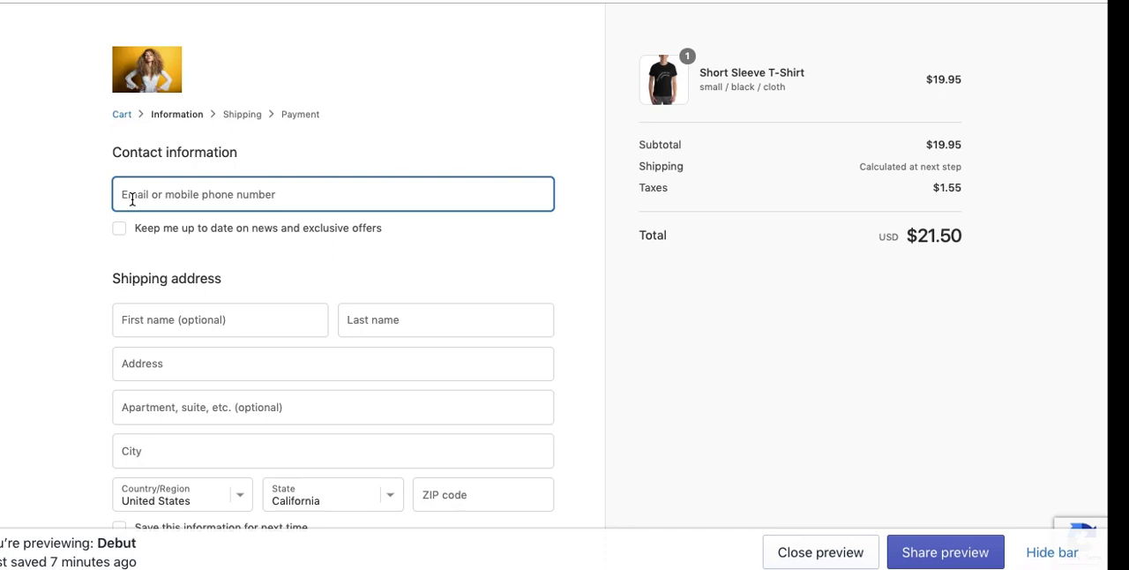
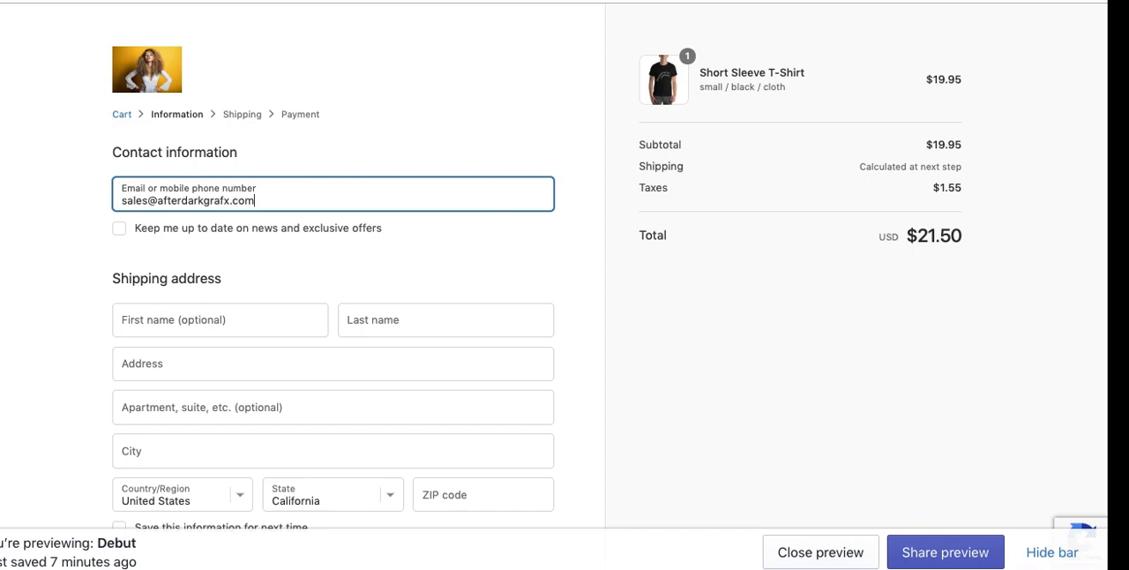
Step: Enter the customer's first and last name in the checkout shipping address
click(150, 319)
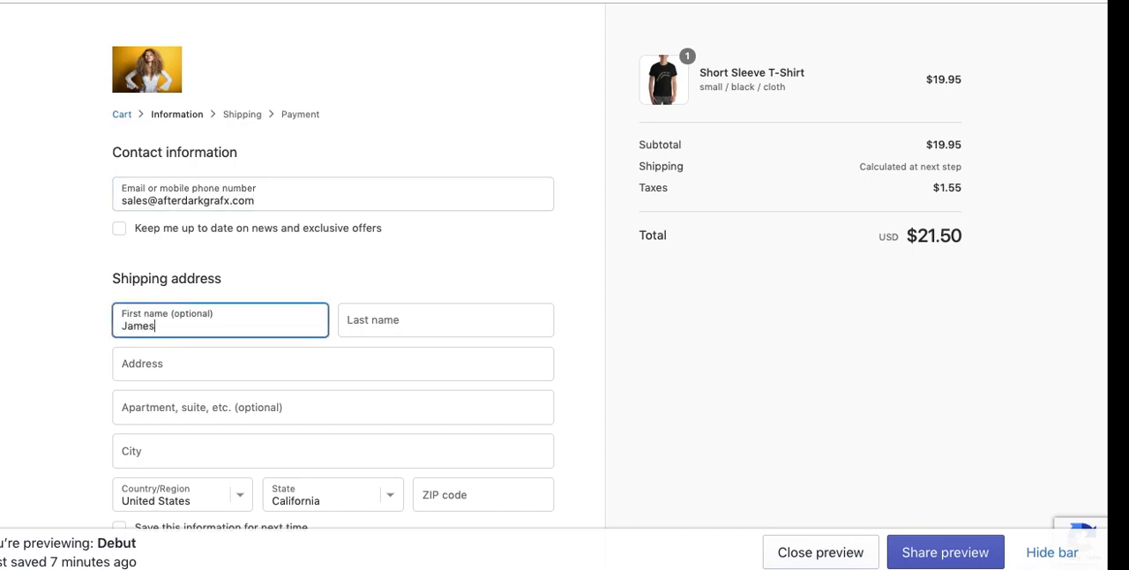
key(Tab)
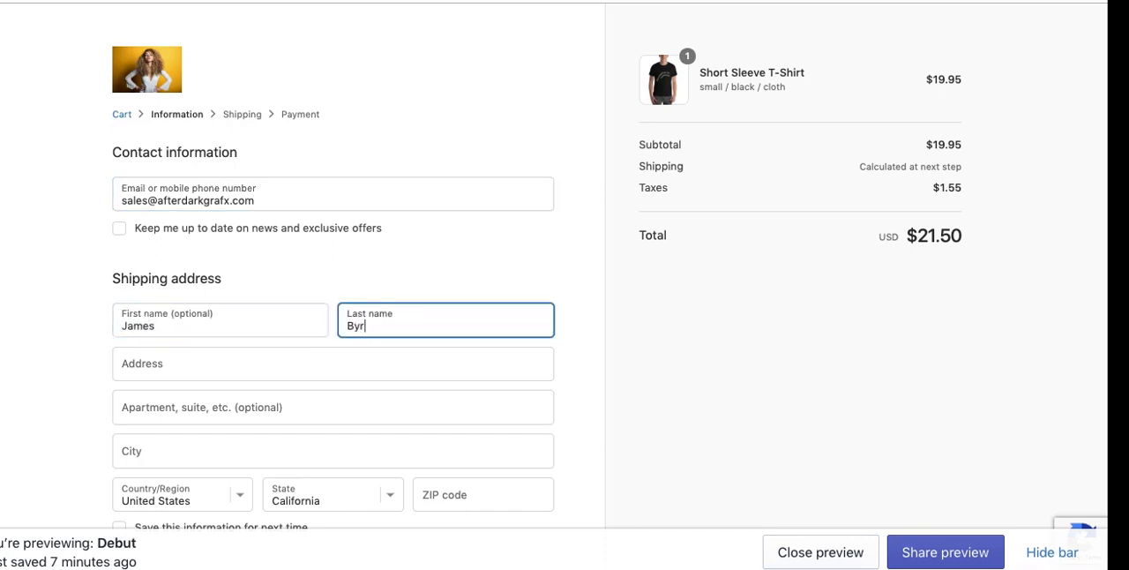
key(BackSpace)
key(BackSpace)
key(BackSpace)
key(BackSpace)
key(BackSpace)
key(BackSpace)
Step: Fill in the customer's street address, city and ZIP code, leaving the apartment line empty
key(Tab)
key(Tab)
key(Tab)
key(Tab)
key(Tab)
key(Tab)
key(Tab)
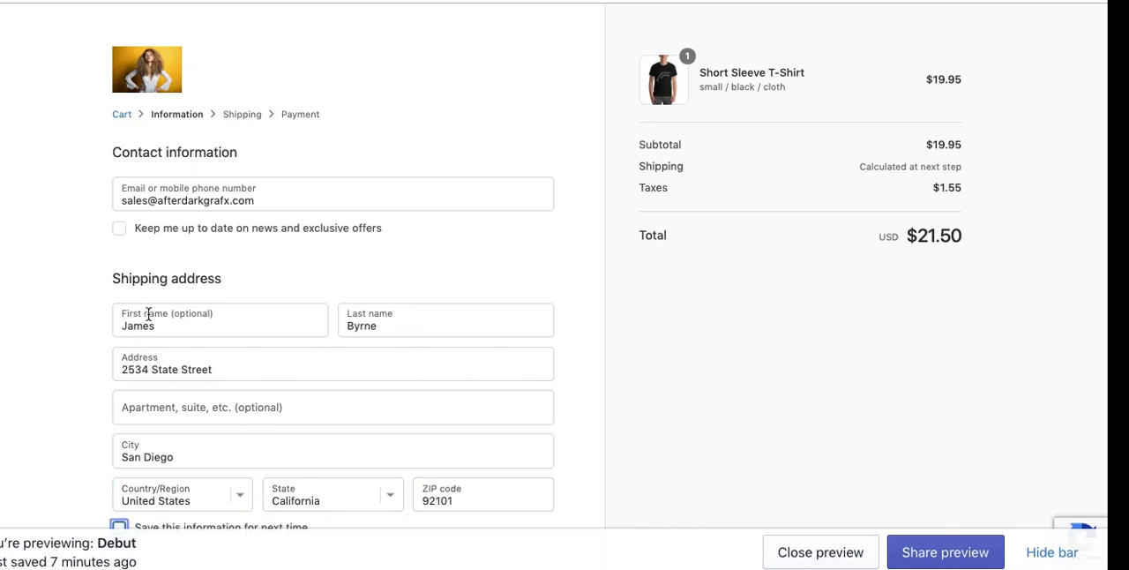
Step: Complete the robot check and continue through shipping with USPS Priority Mail to the payment stage
scroll(51, 375, down, 3)
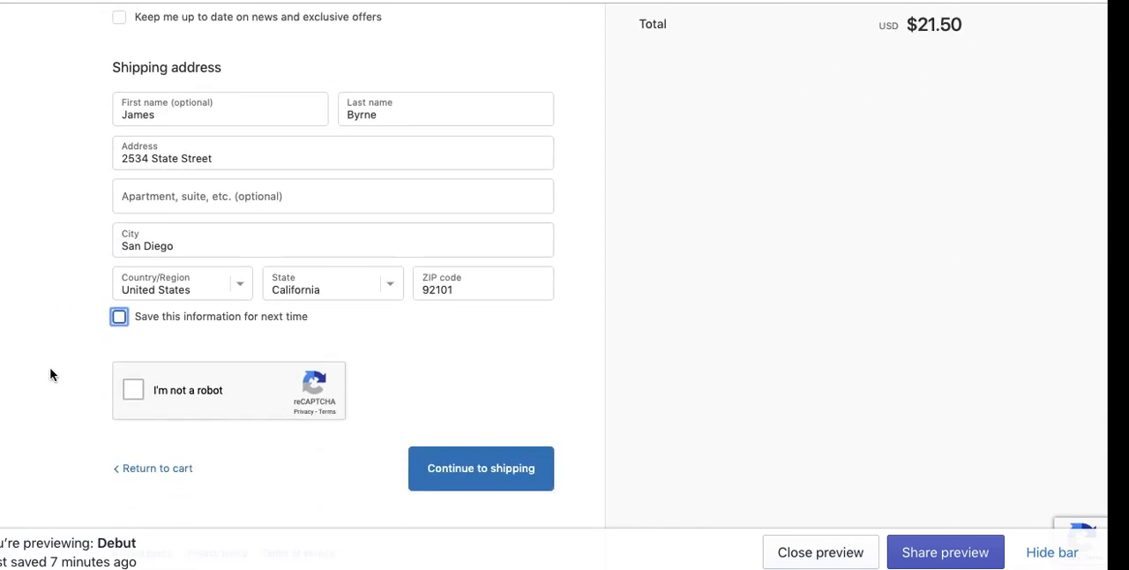
click(138, 392)
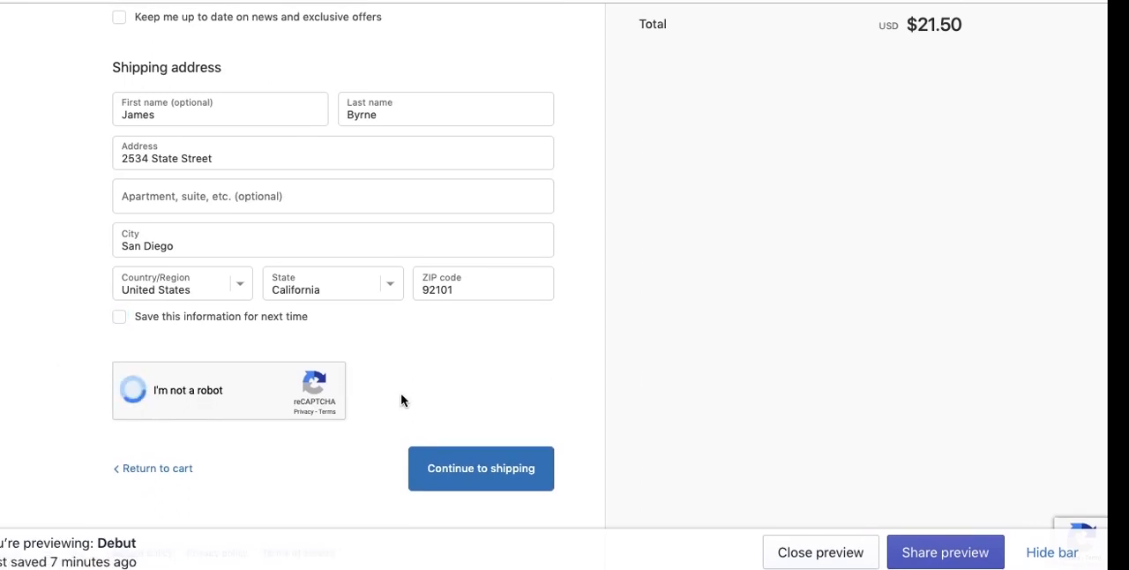
click(480, 469)
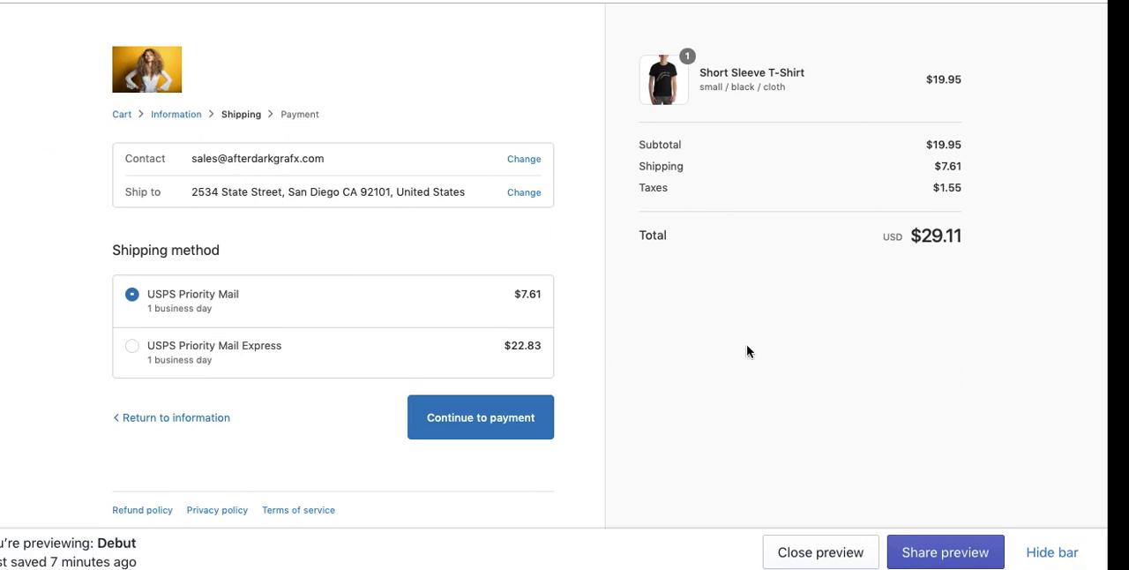
scroll(748, 383, up, 1)
click(480, 421)
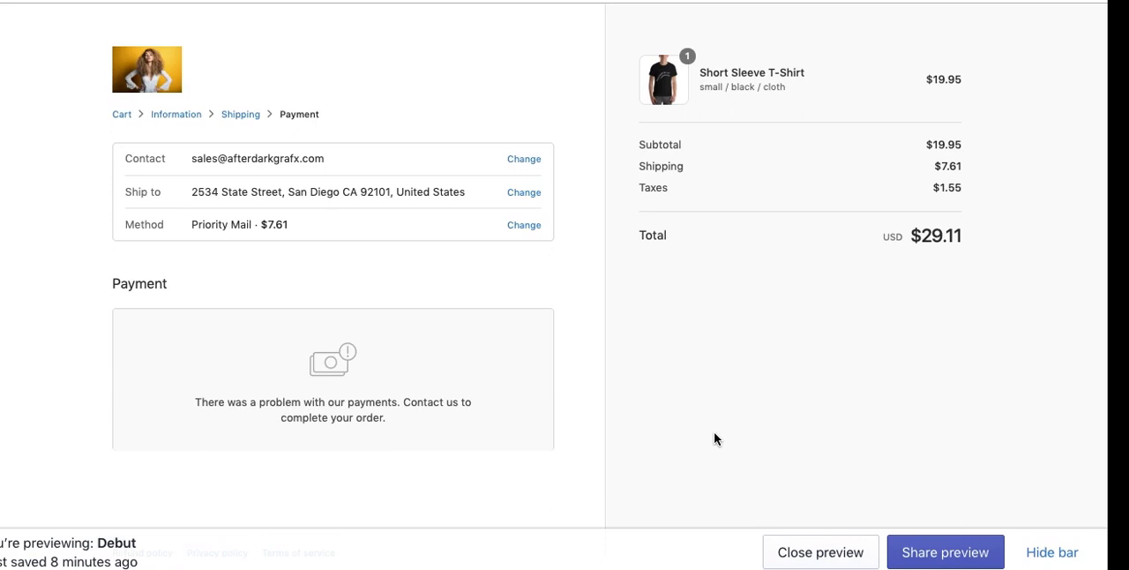
Step: Return to the cart, add the small product 1 warez from the Warez 3 collection and view the updated cart
click(123, 116)
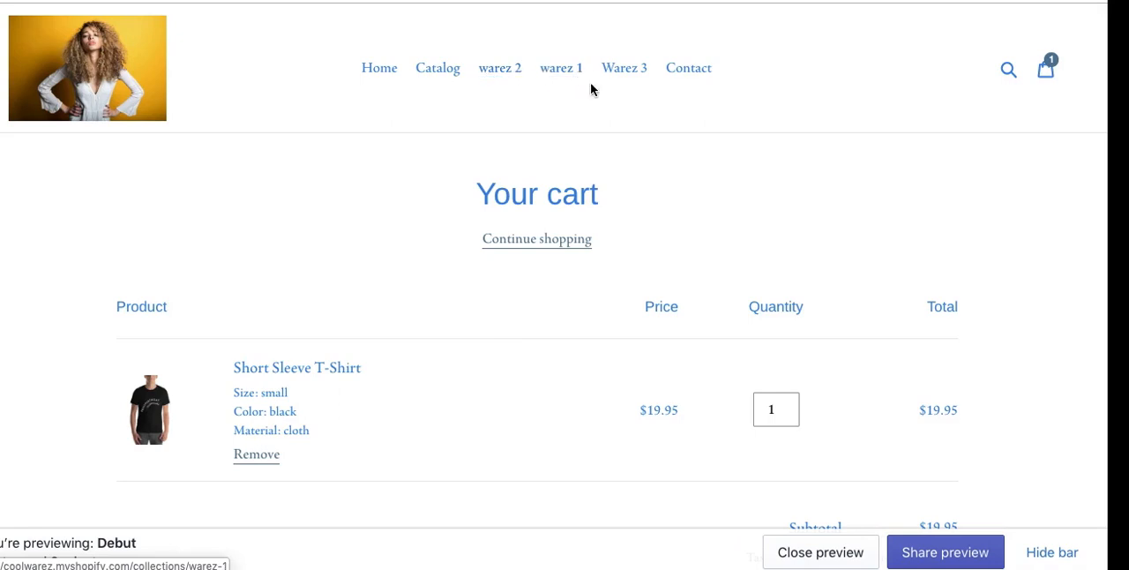
click(616, 71)
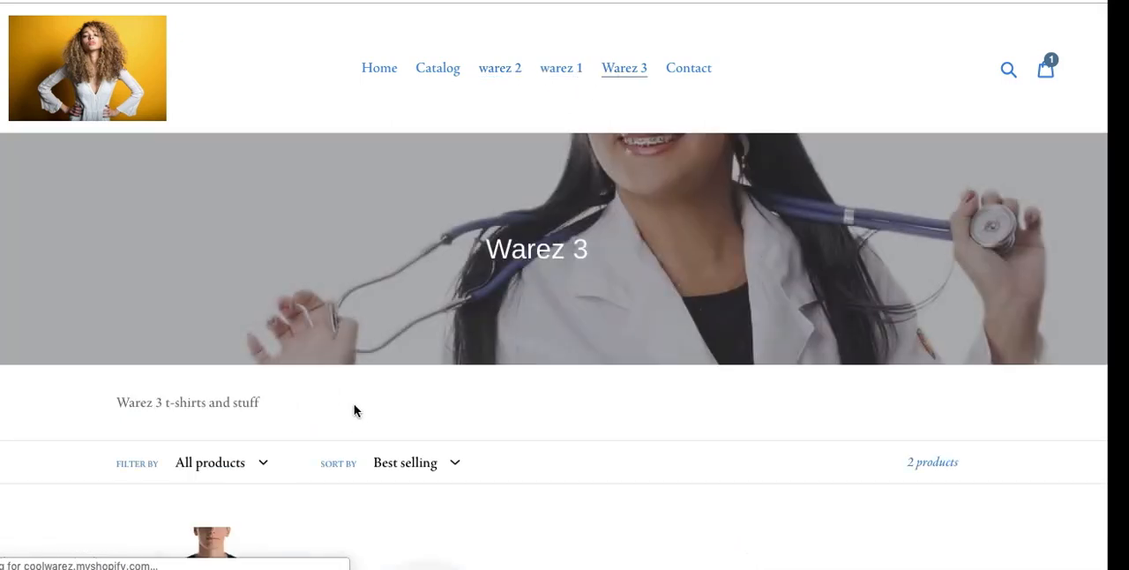
scroll(323, 422, down, 5)
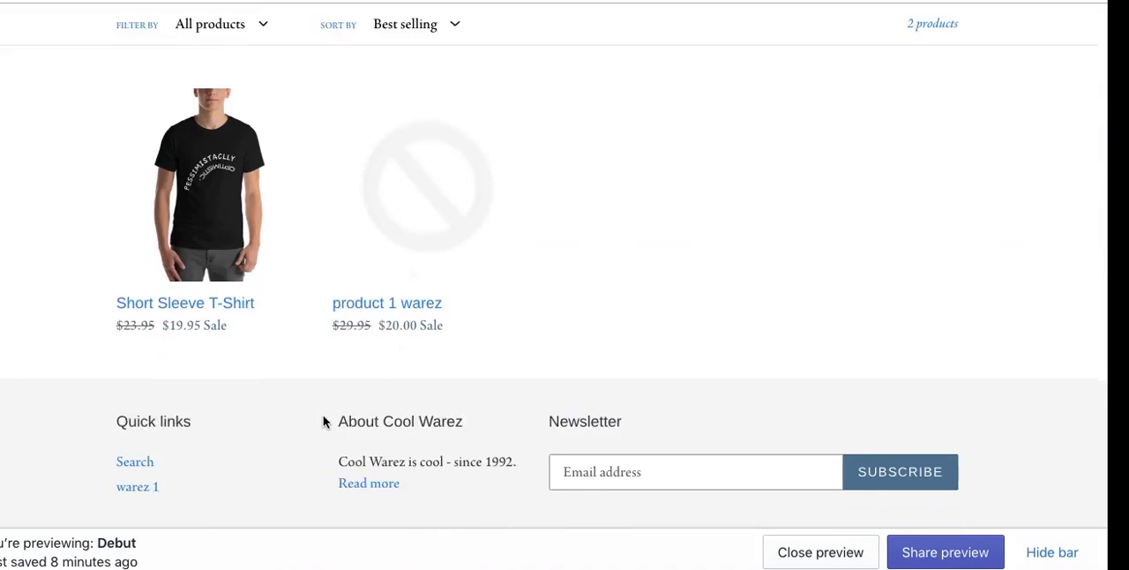
click(429, 235)
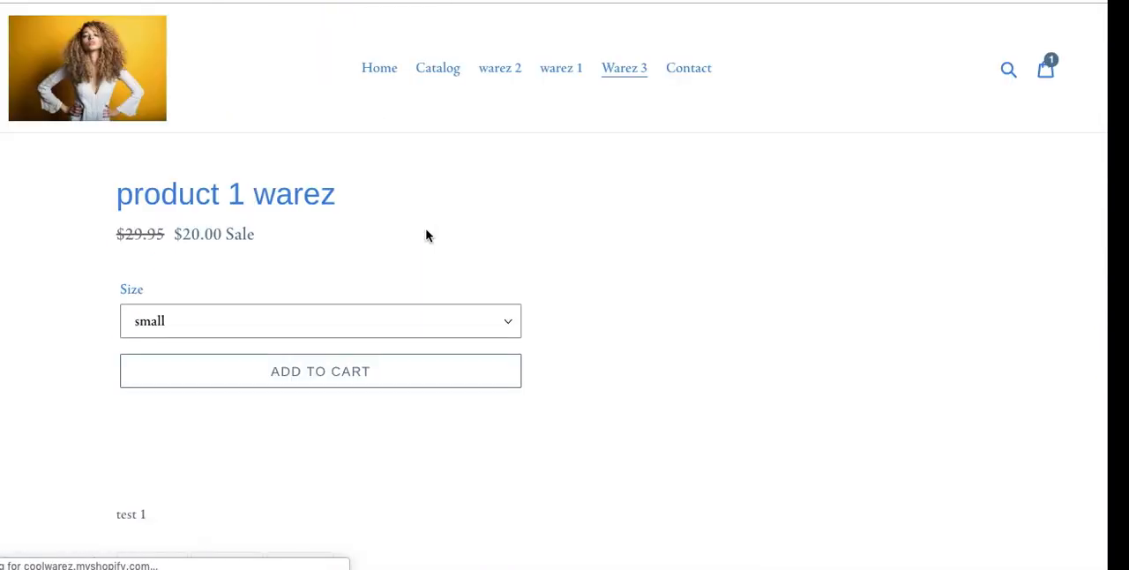
click(327, 378)
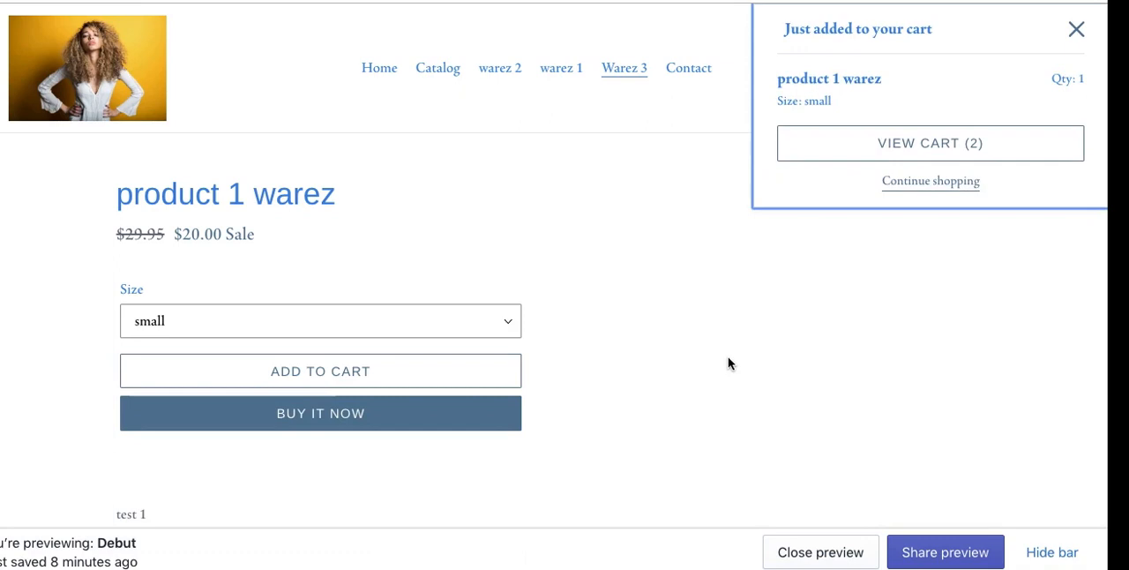
click(935, 148)
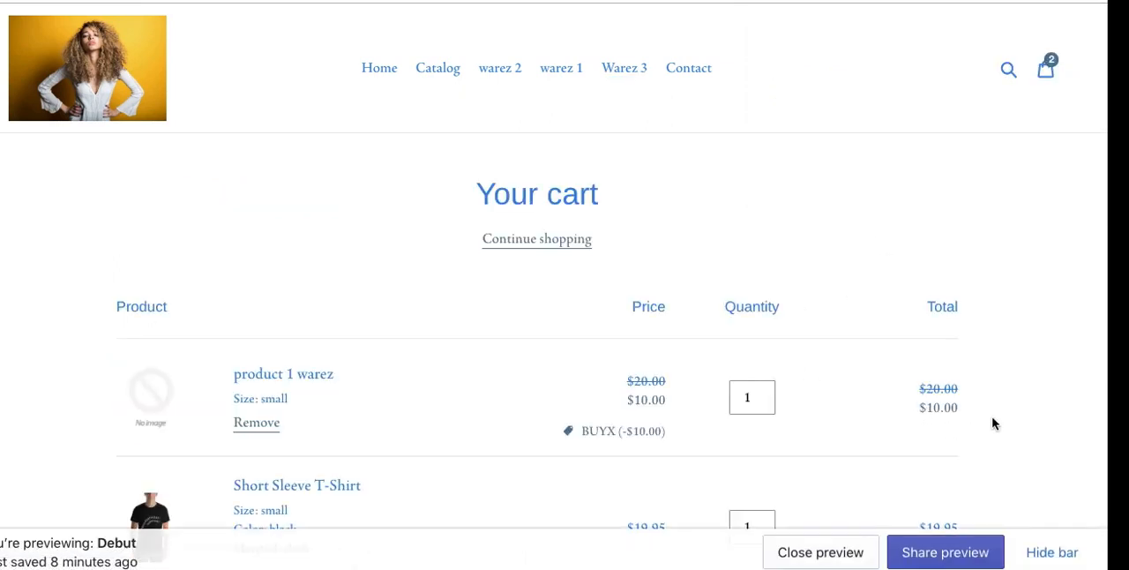
Step: Examine the cart's line items, the BUYX discount on product 1 warez and the subtotal
scroll(993, 424, down, 3)
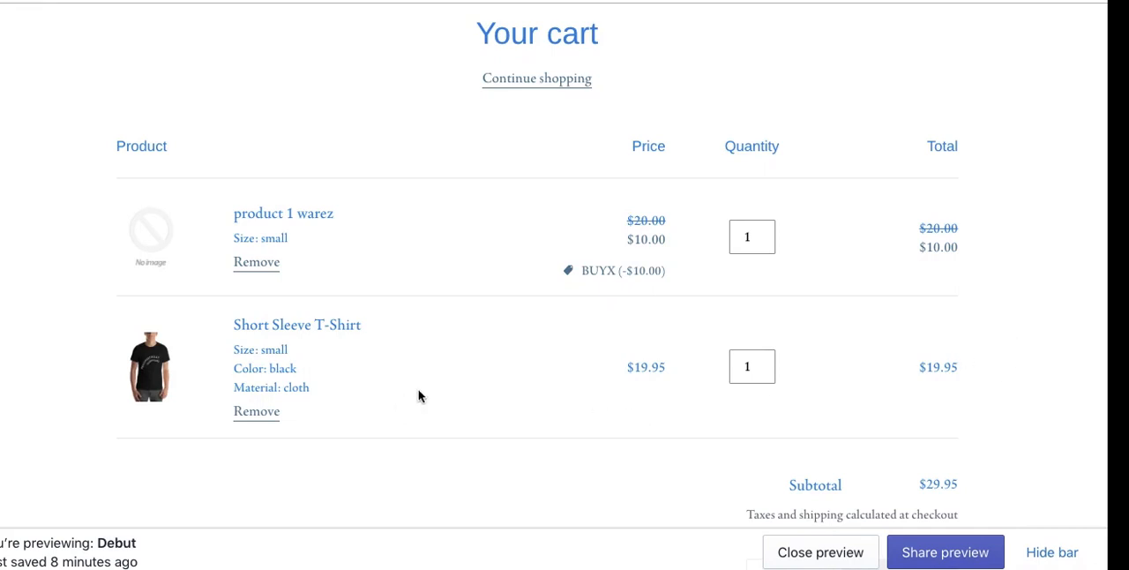
drag(618, 270, 585, 272)
click(601, 310)
scroll(961, 108, up, 3)
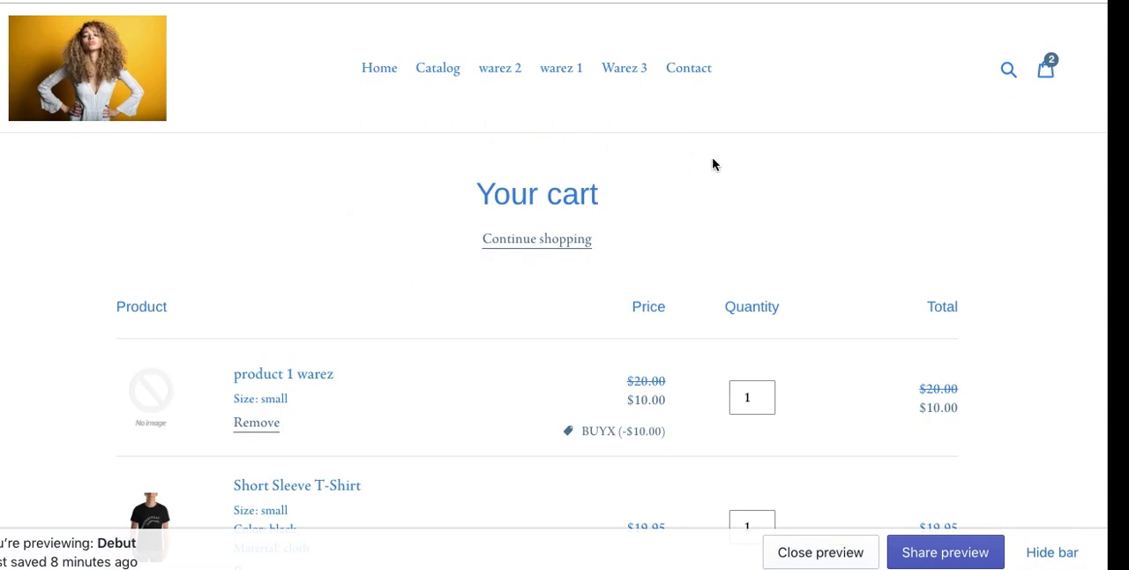
click(1044, 72)
scroll(824, 212, down, 3)
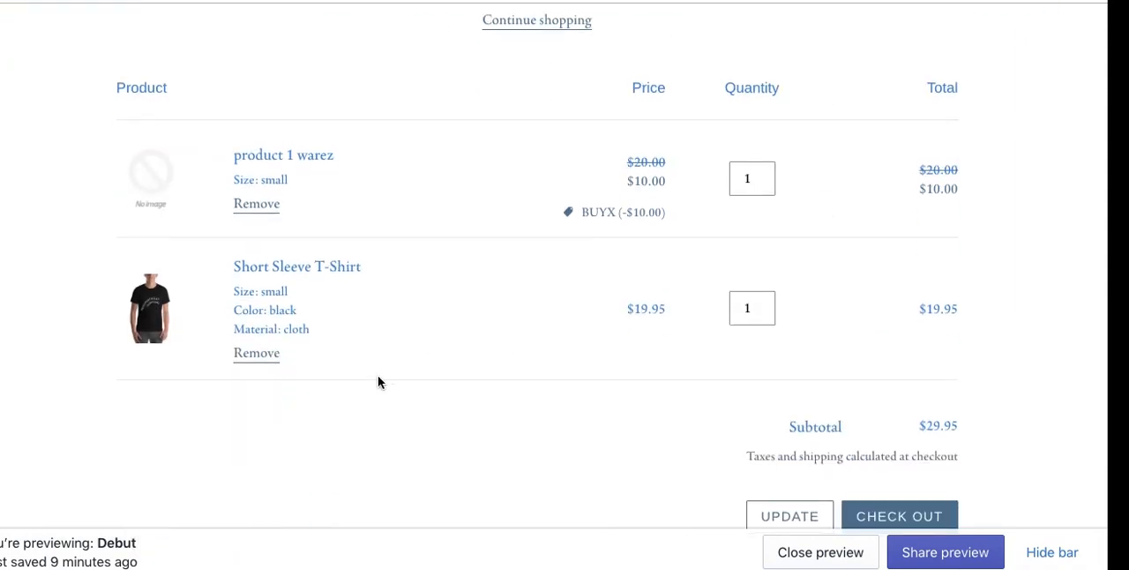
scroll(378, 382, down, 5)
scroll(378, 382, up, 4)
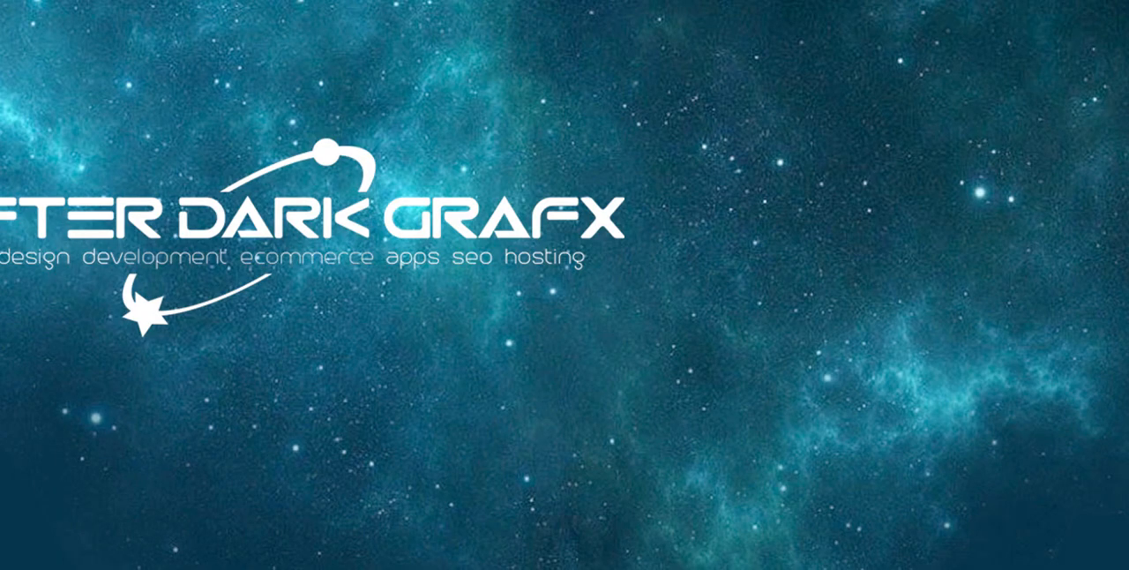